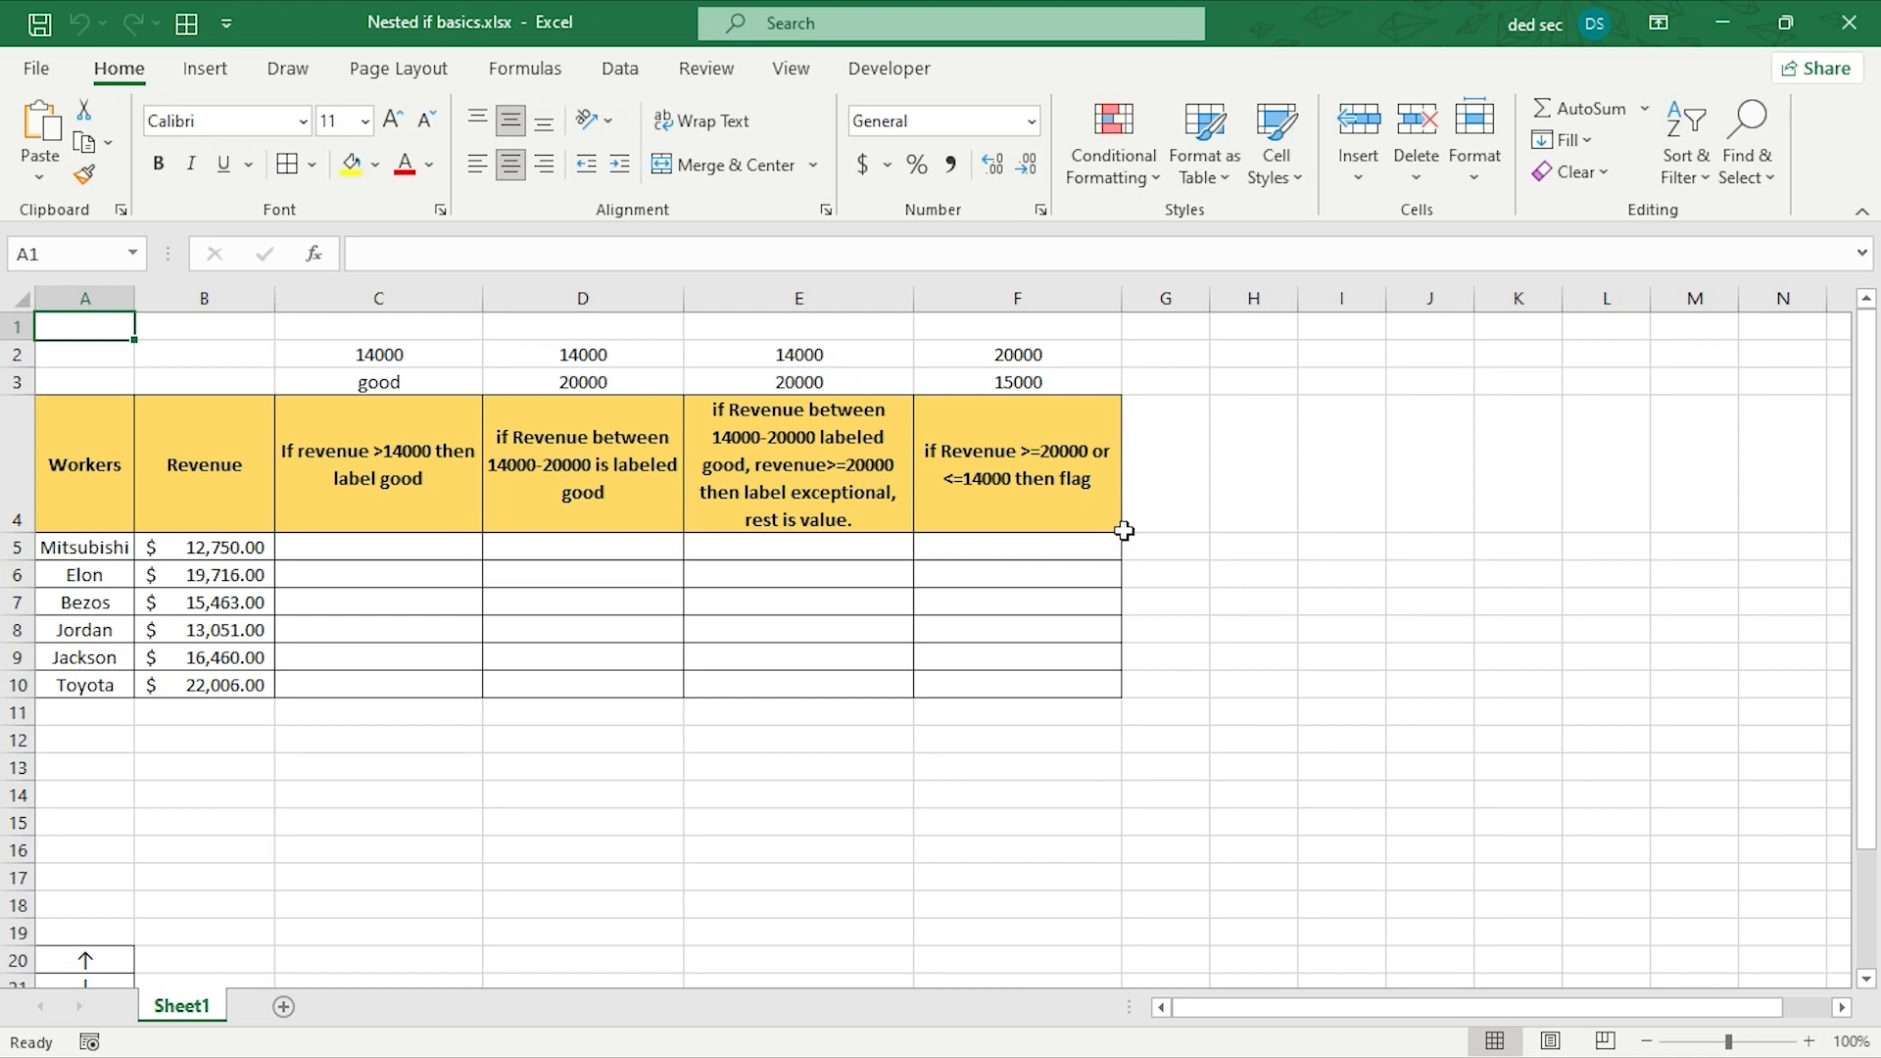
# - Review the Workers and Revenue headers and the four labelling conditions in C4:F4
pyautogui.click(118, 484)
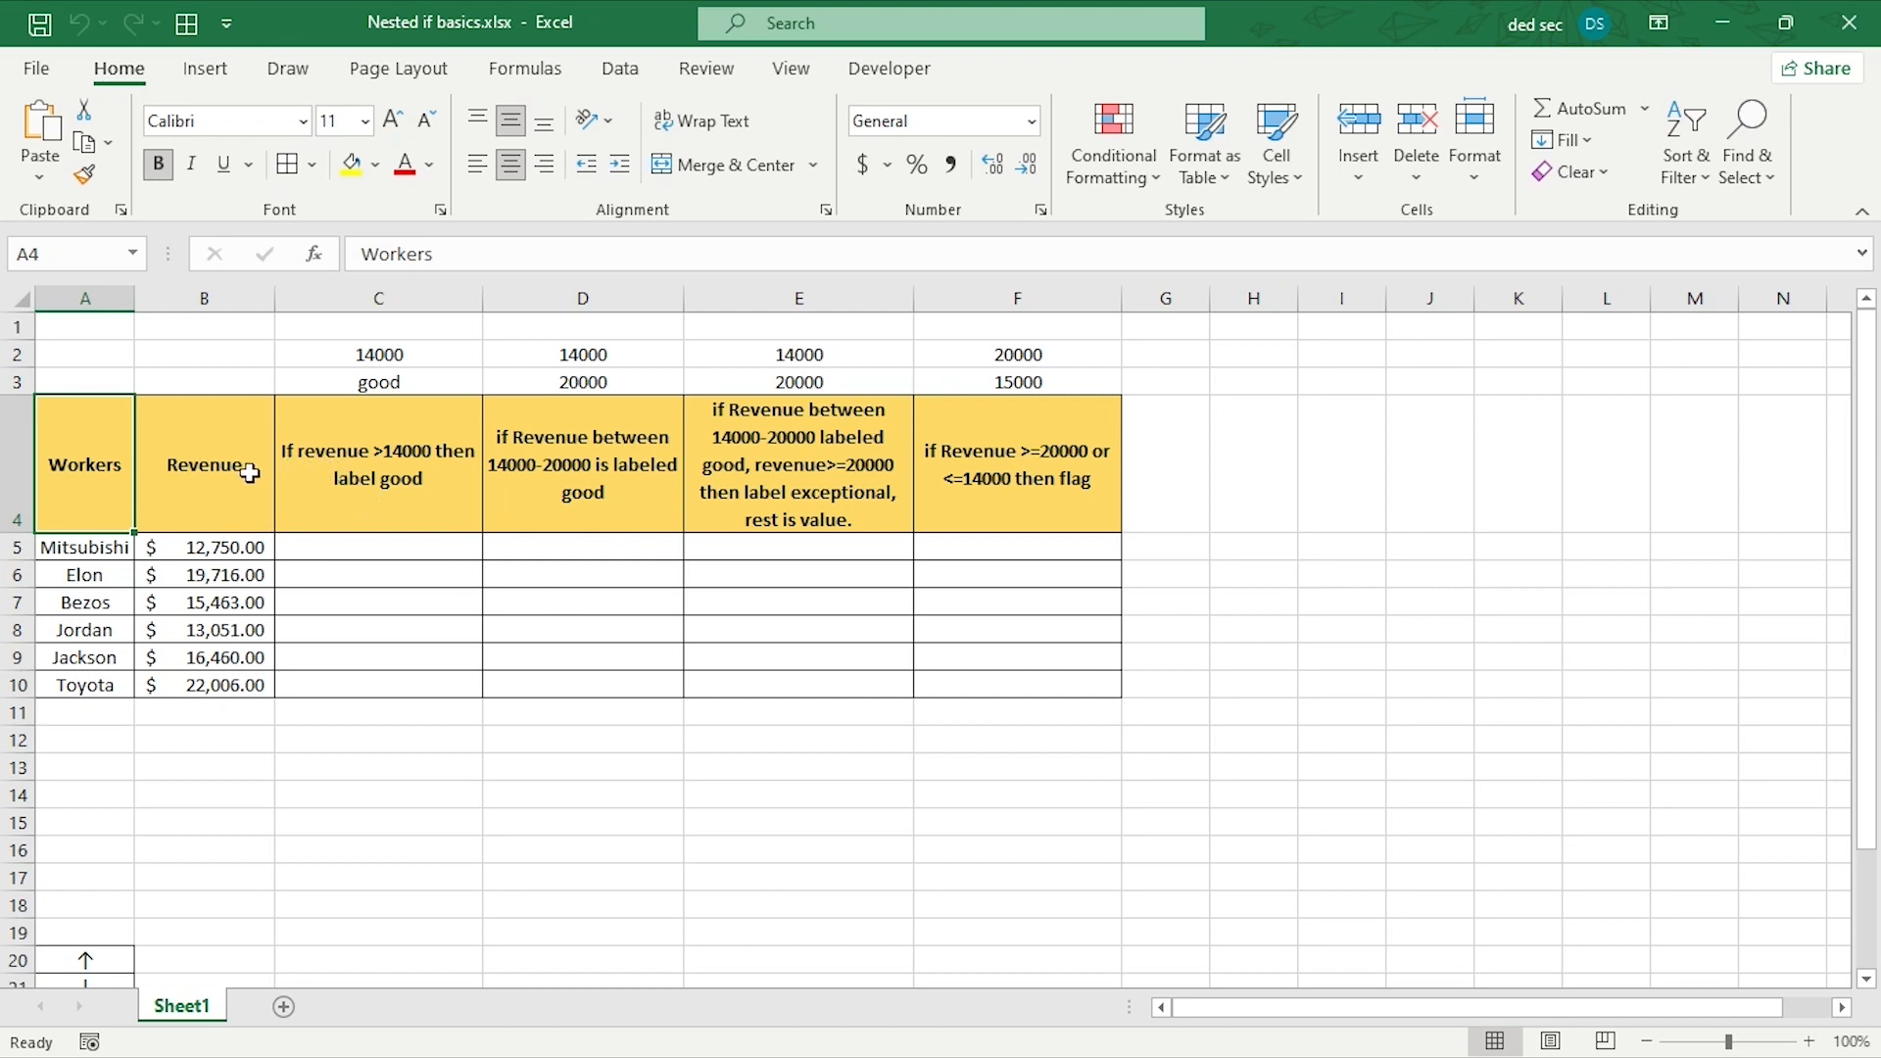
pyautogui.click(250, 474)
pyautogui.click(452, 492)
pyautogui.moveTo(452, 493); pyautogui.dragTo(1019, 509)
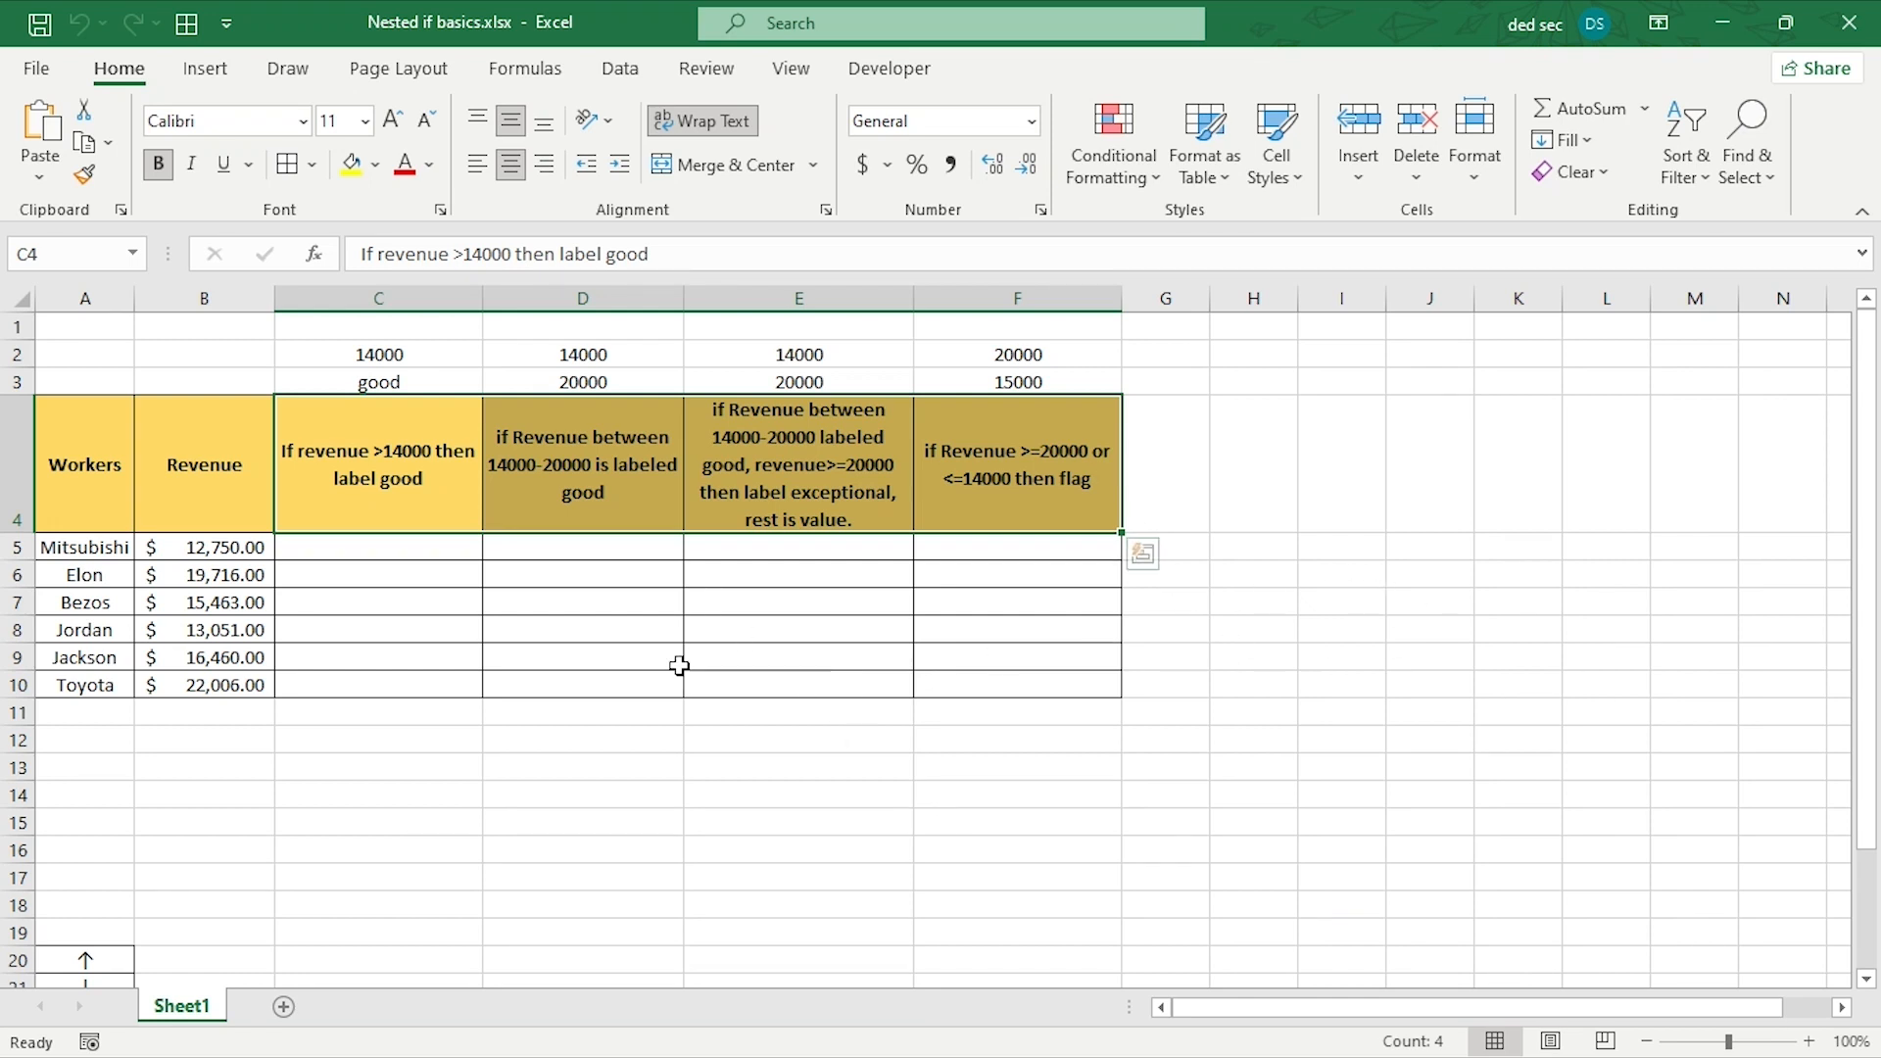
pyautogui.click(403, 495)
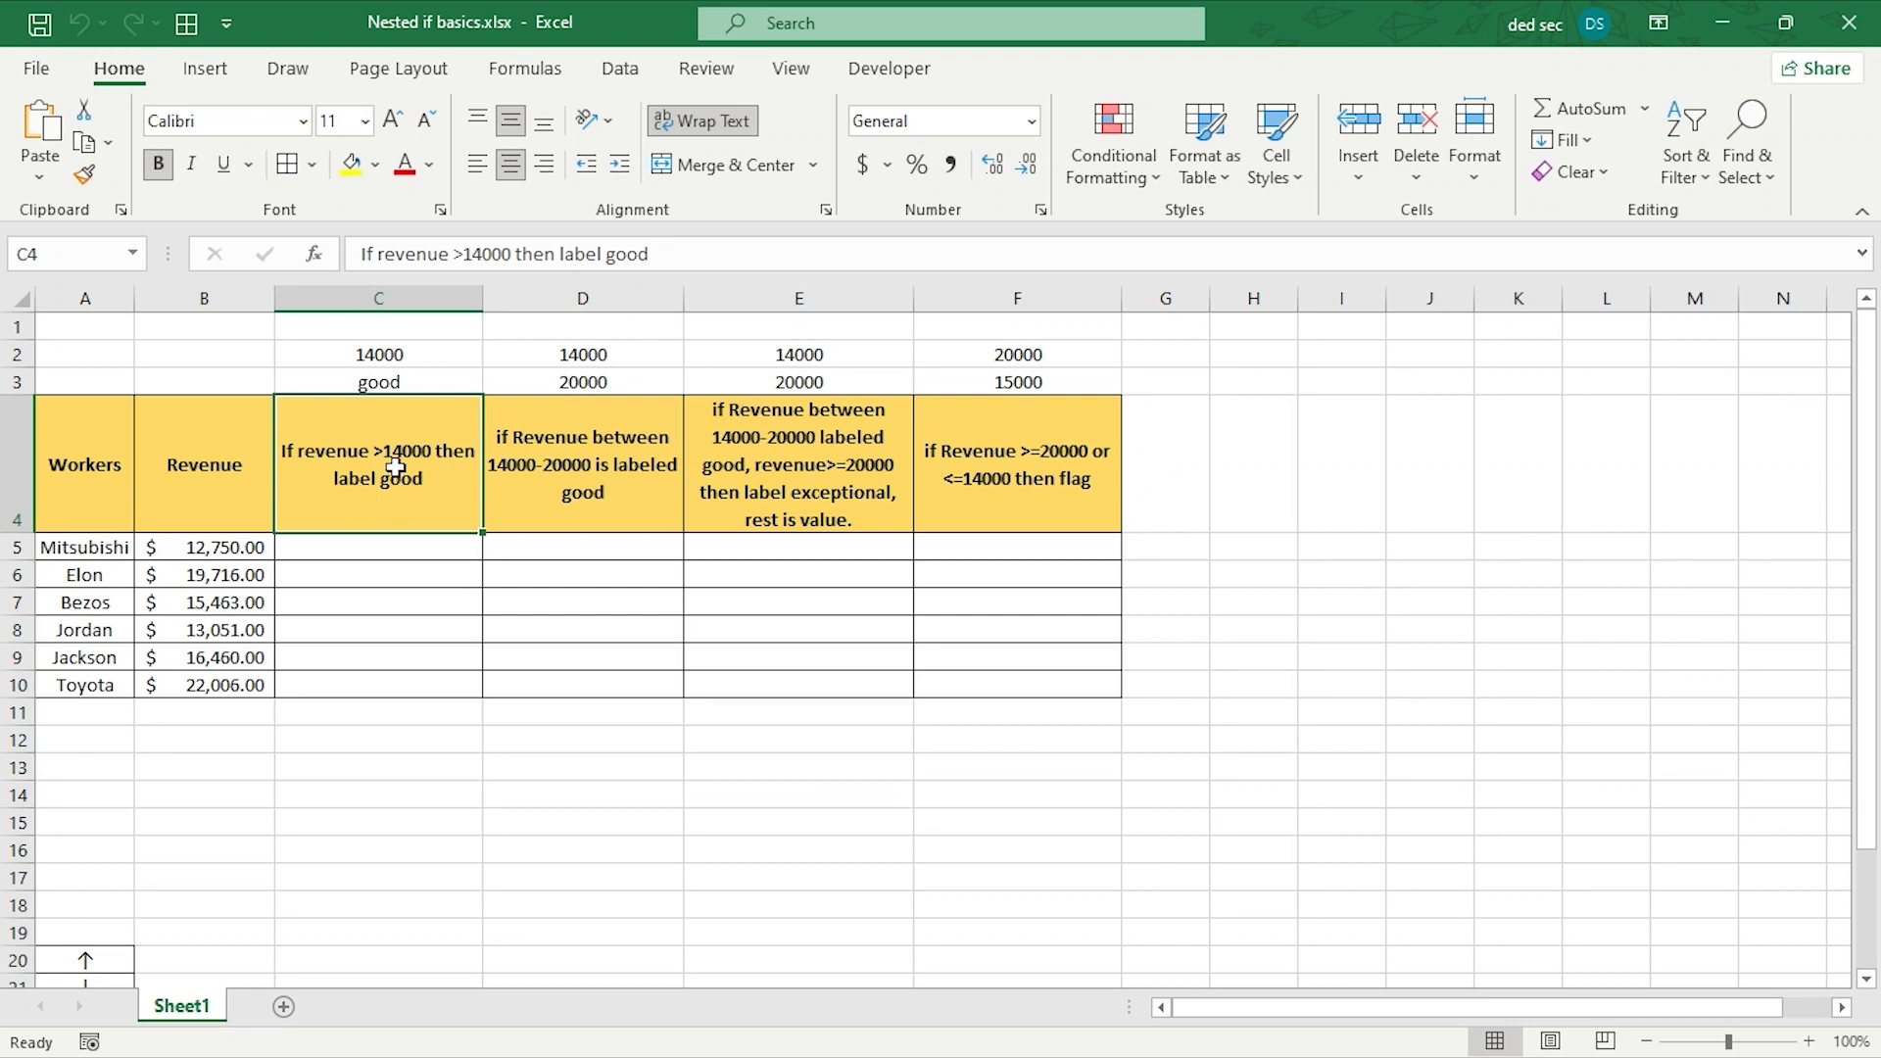
# - Start an IF formula in C5 that tests whether B5 is greater than the absolute reference $C$2
pyautogui.click(424, 545)
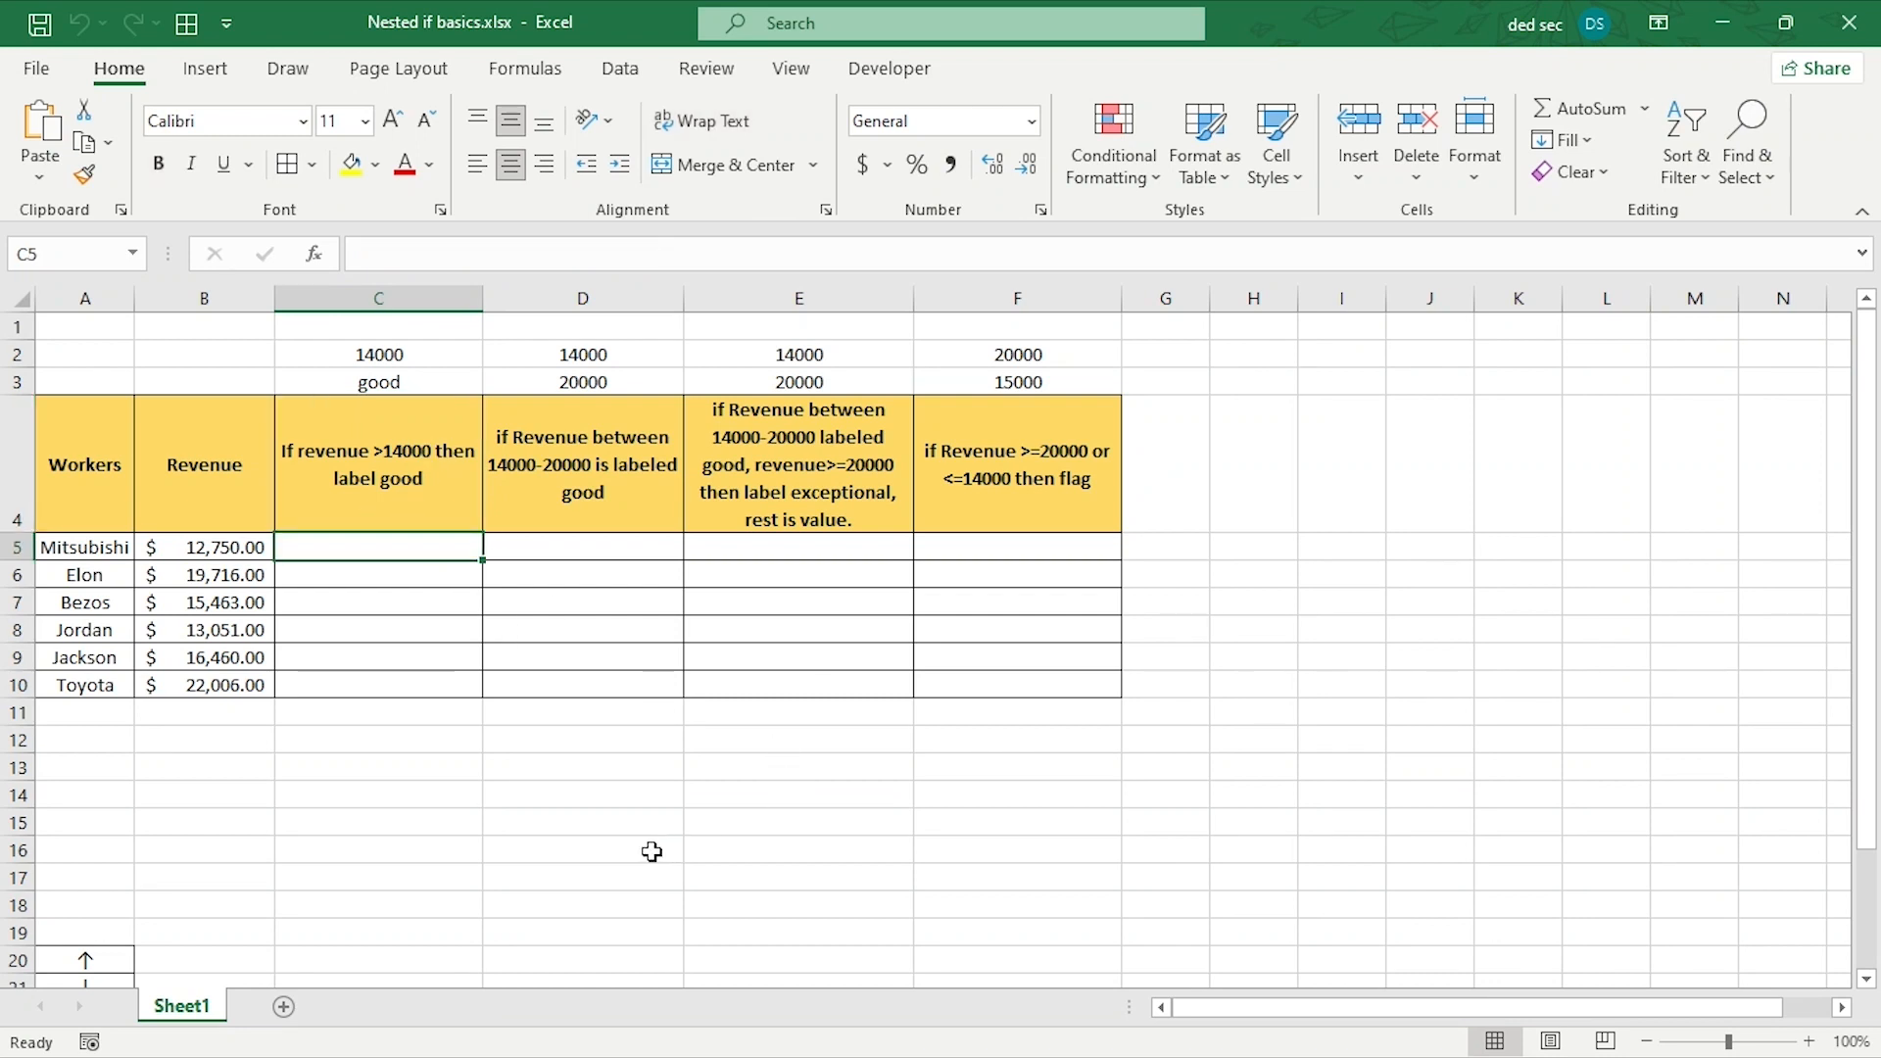
pyautogui.write('=IF(')
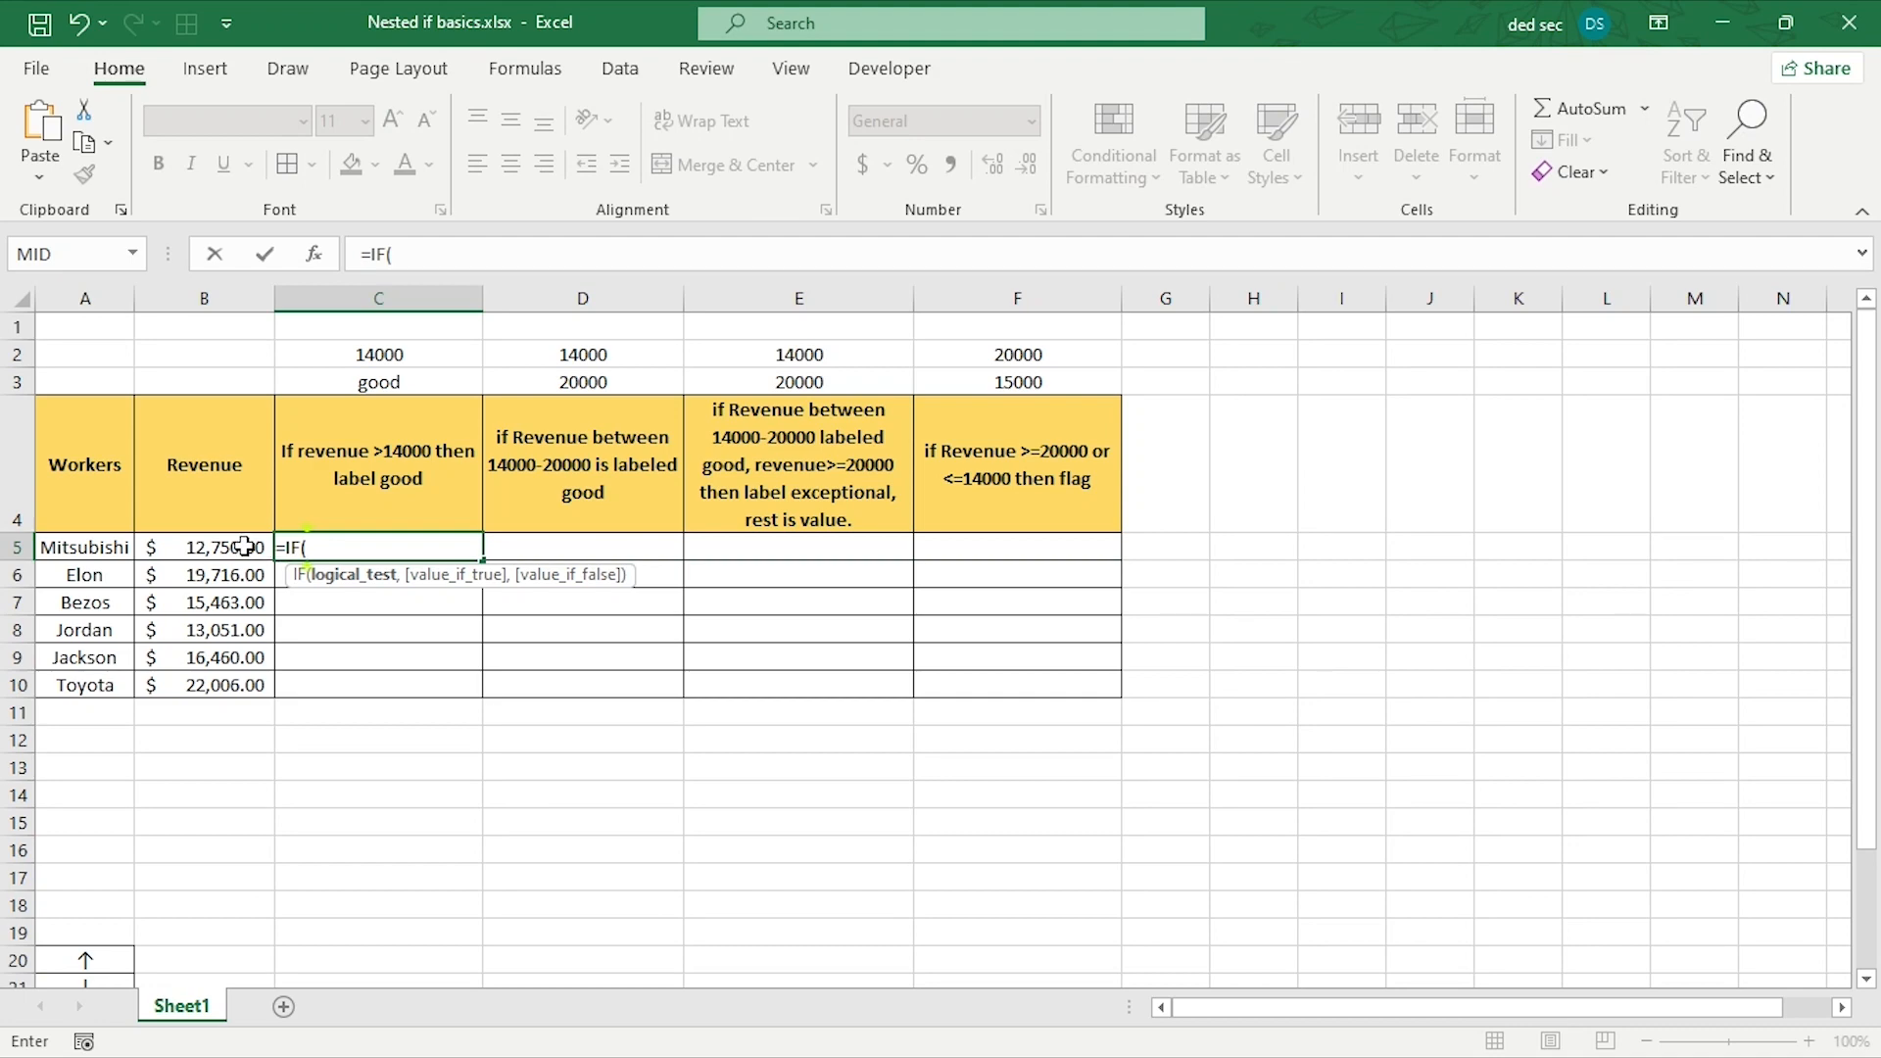
pyautogui.click(244, 547)
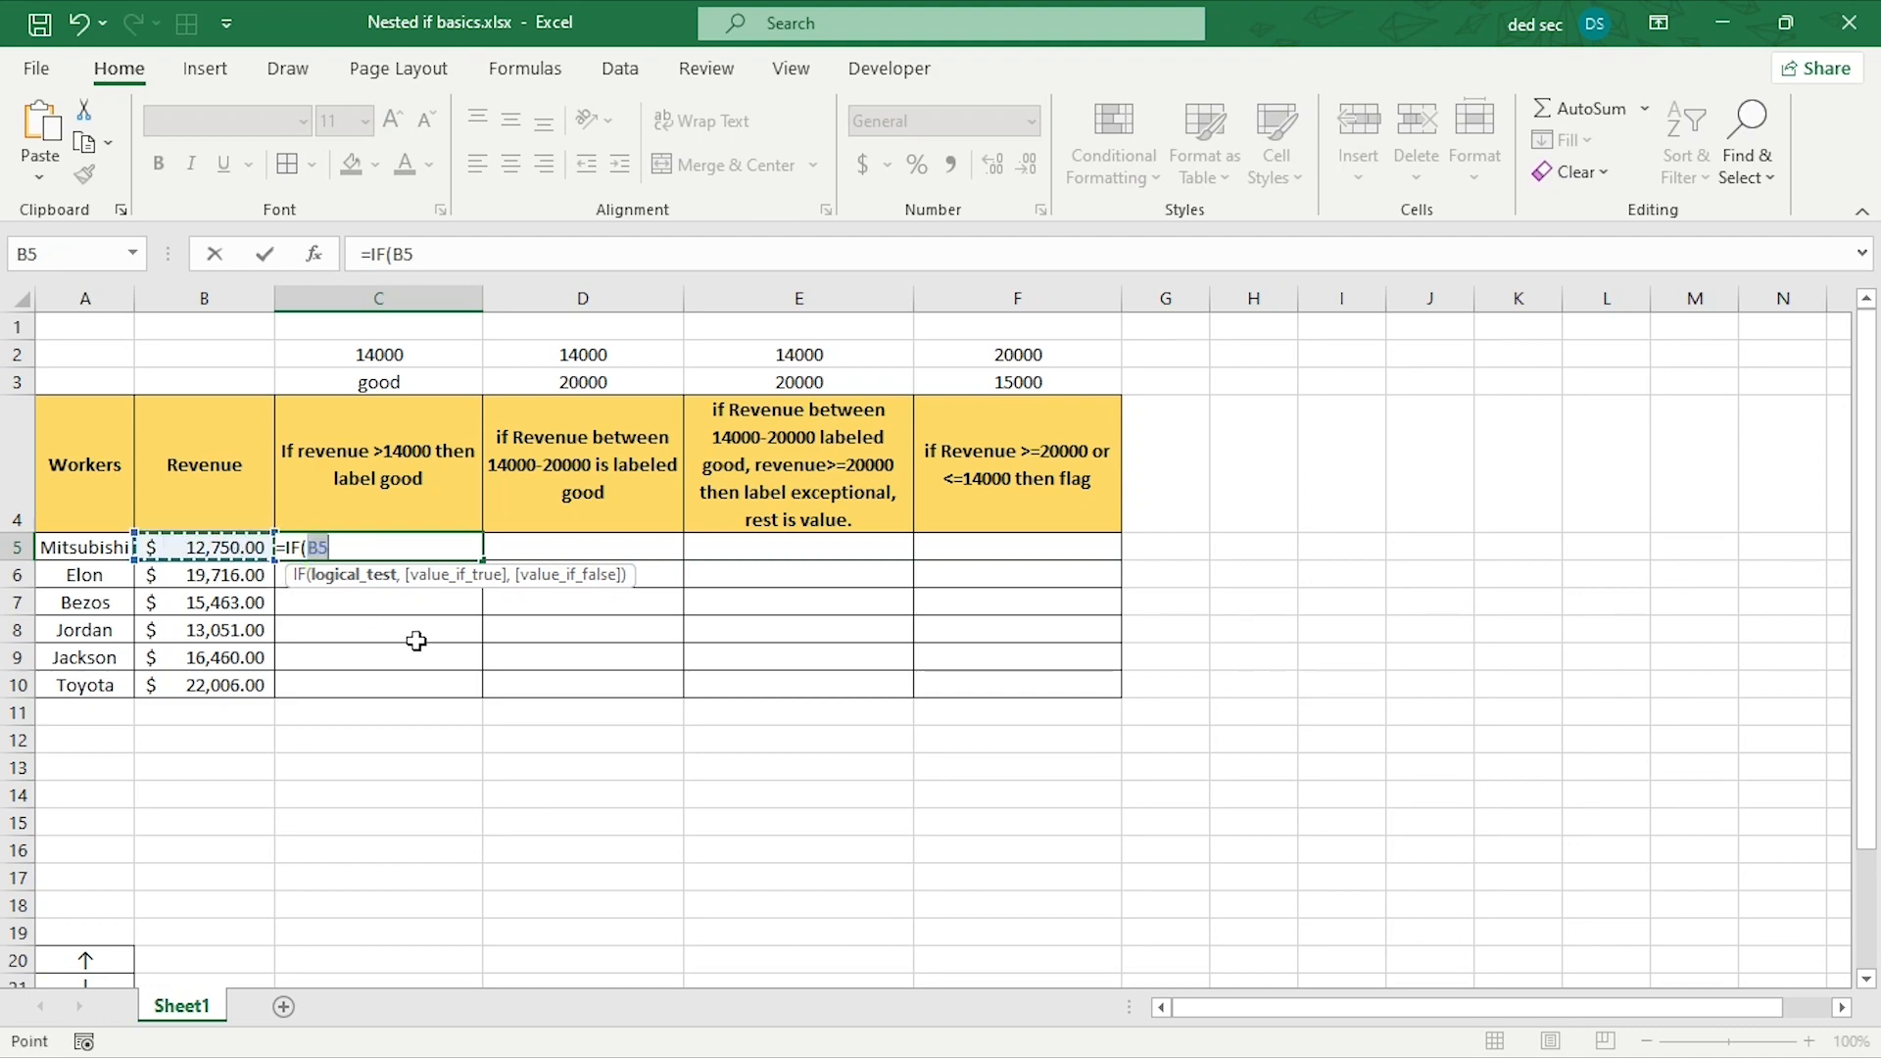
pyautogui.write('>')
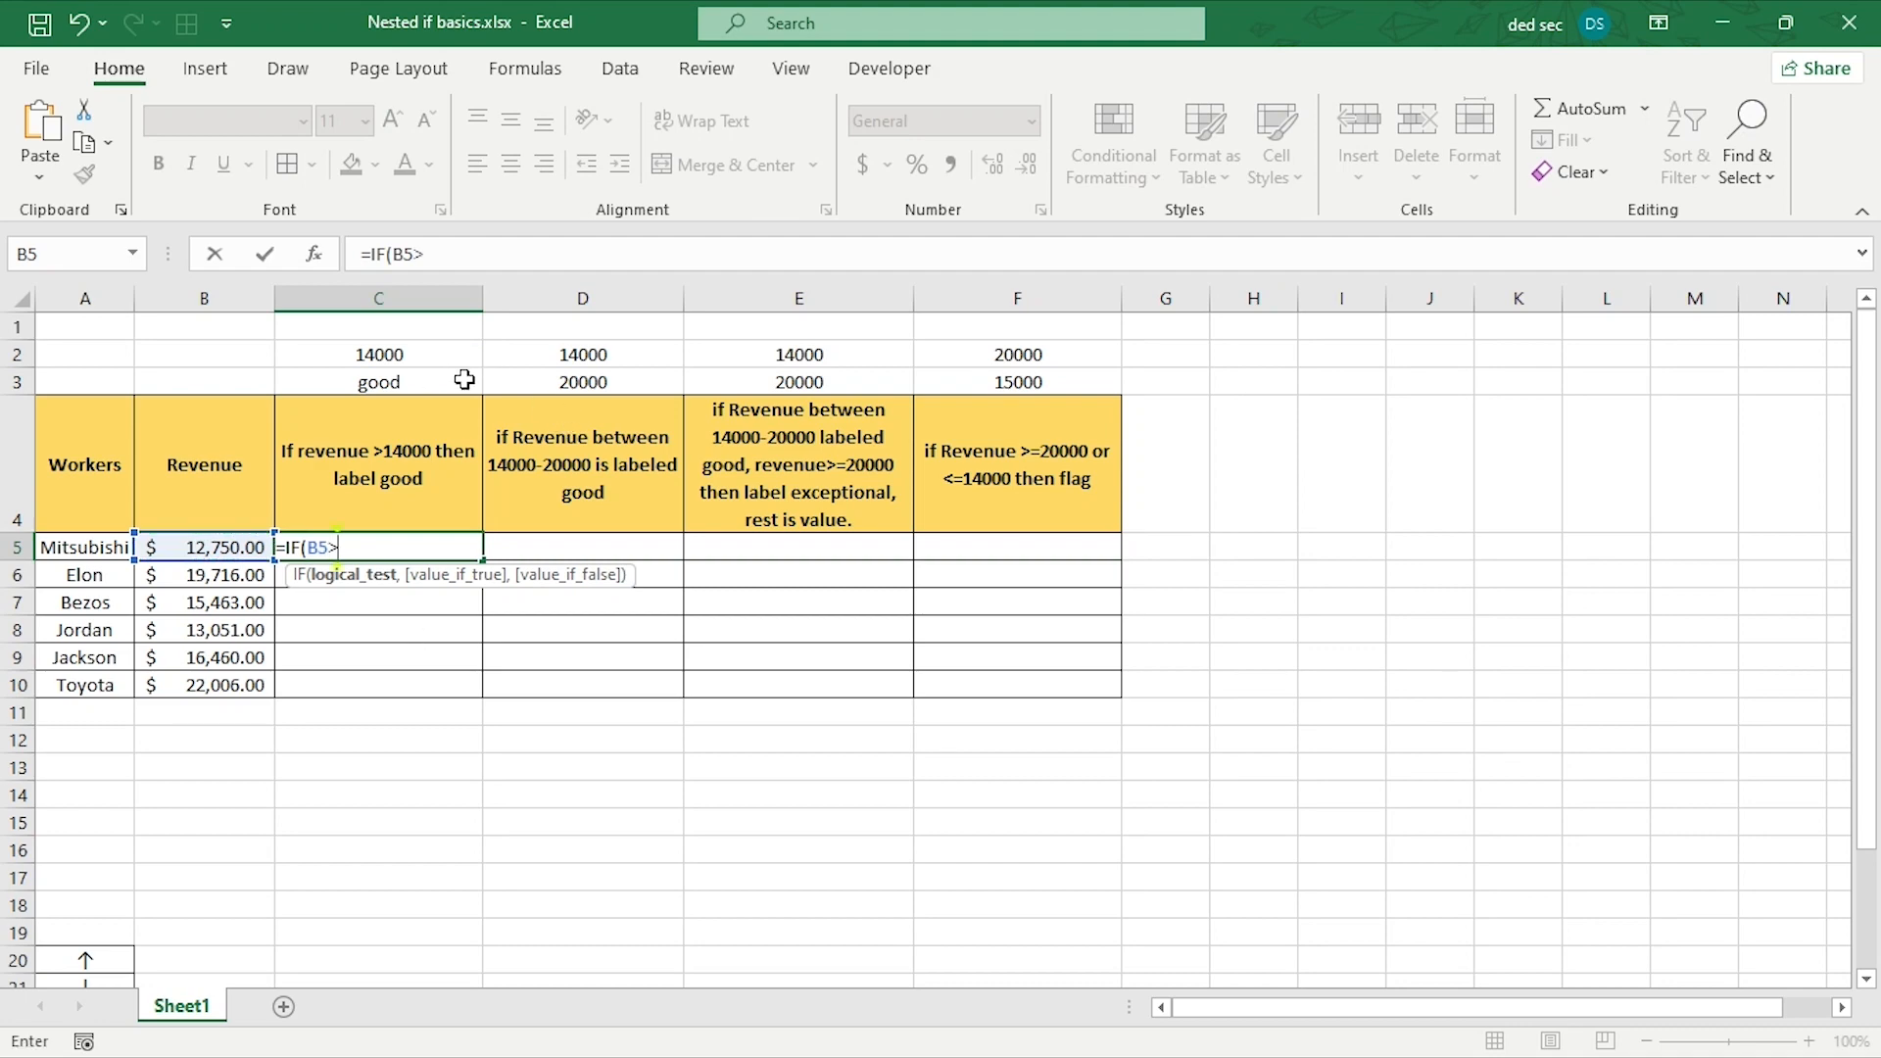
pyautogui.click(438, 357)
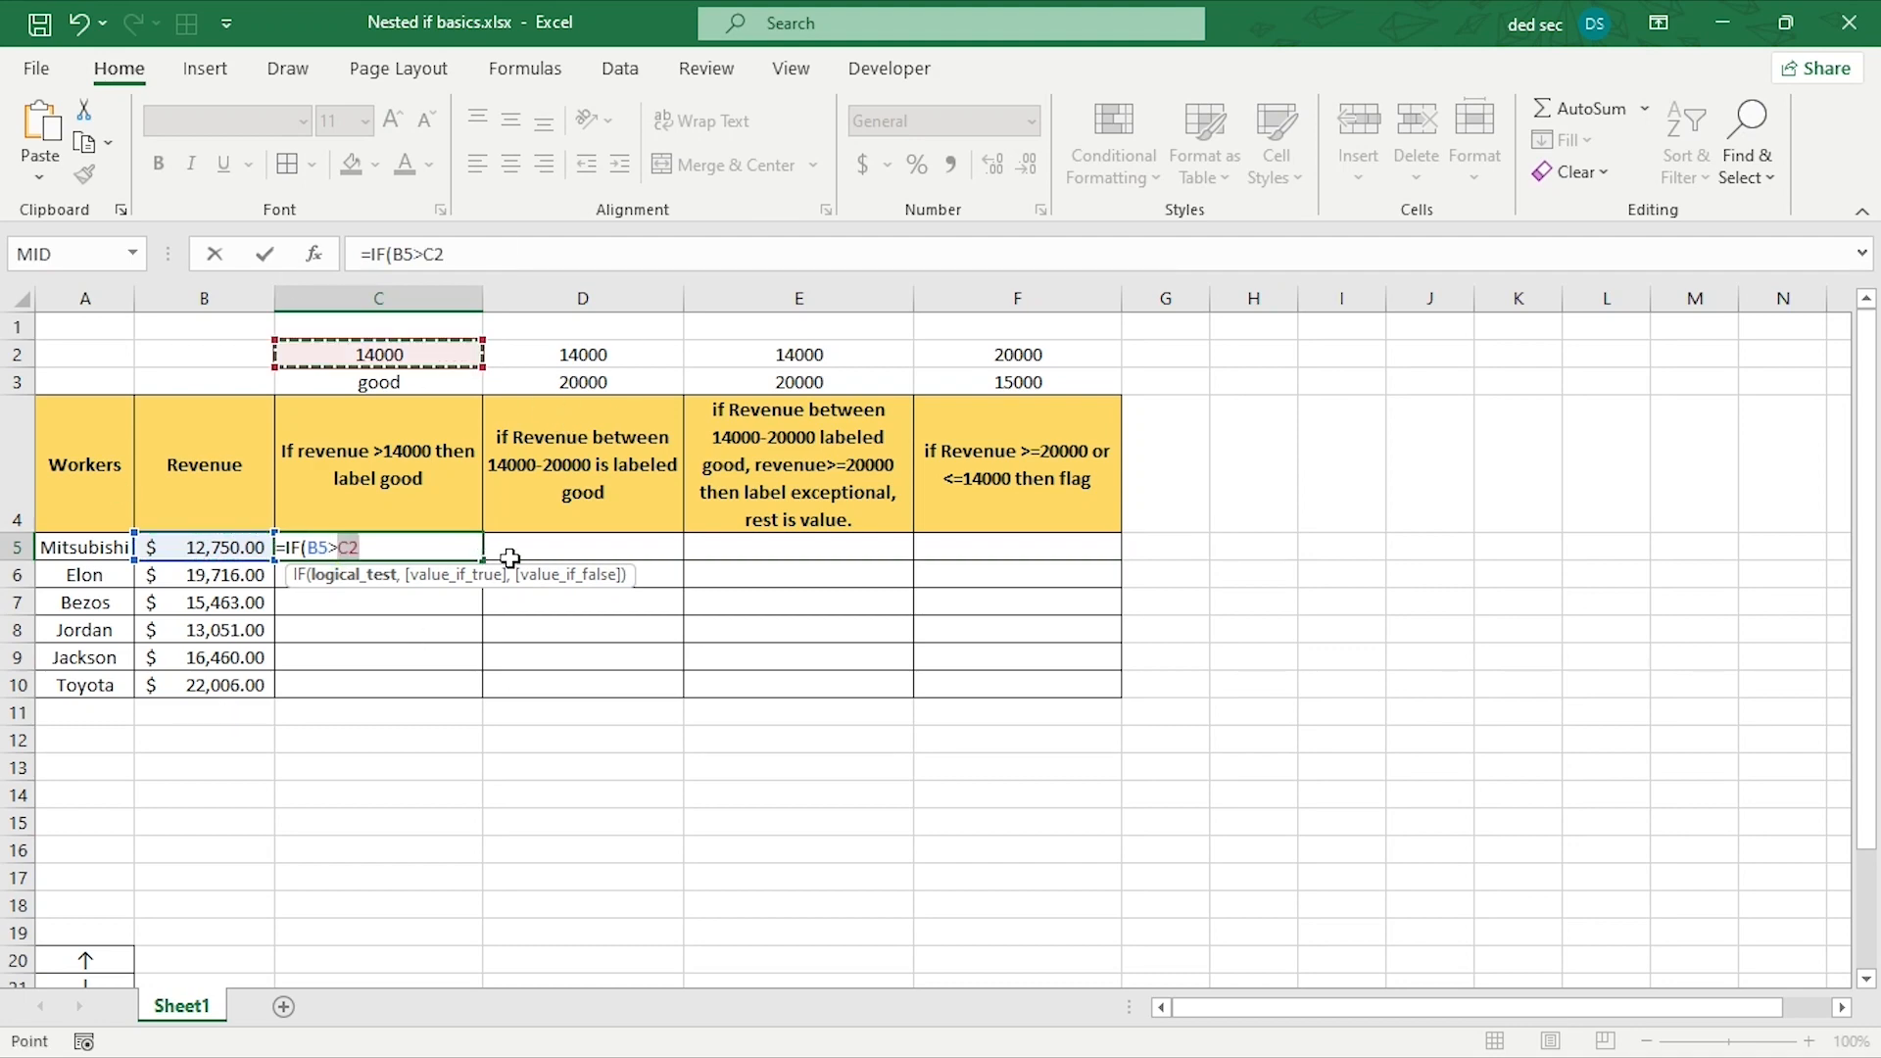
pyautogui.press('F4')
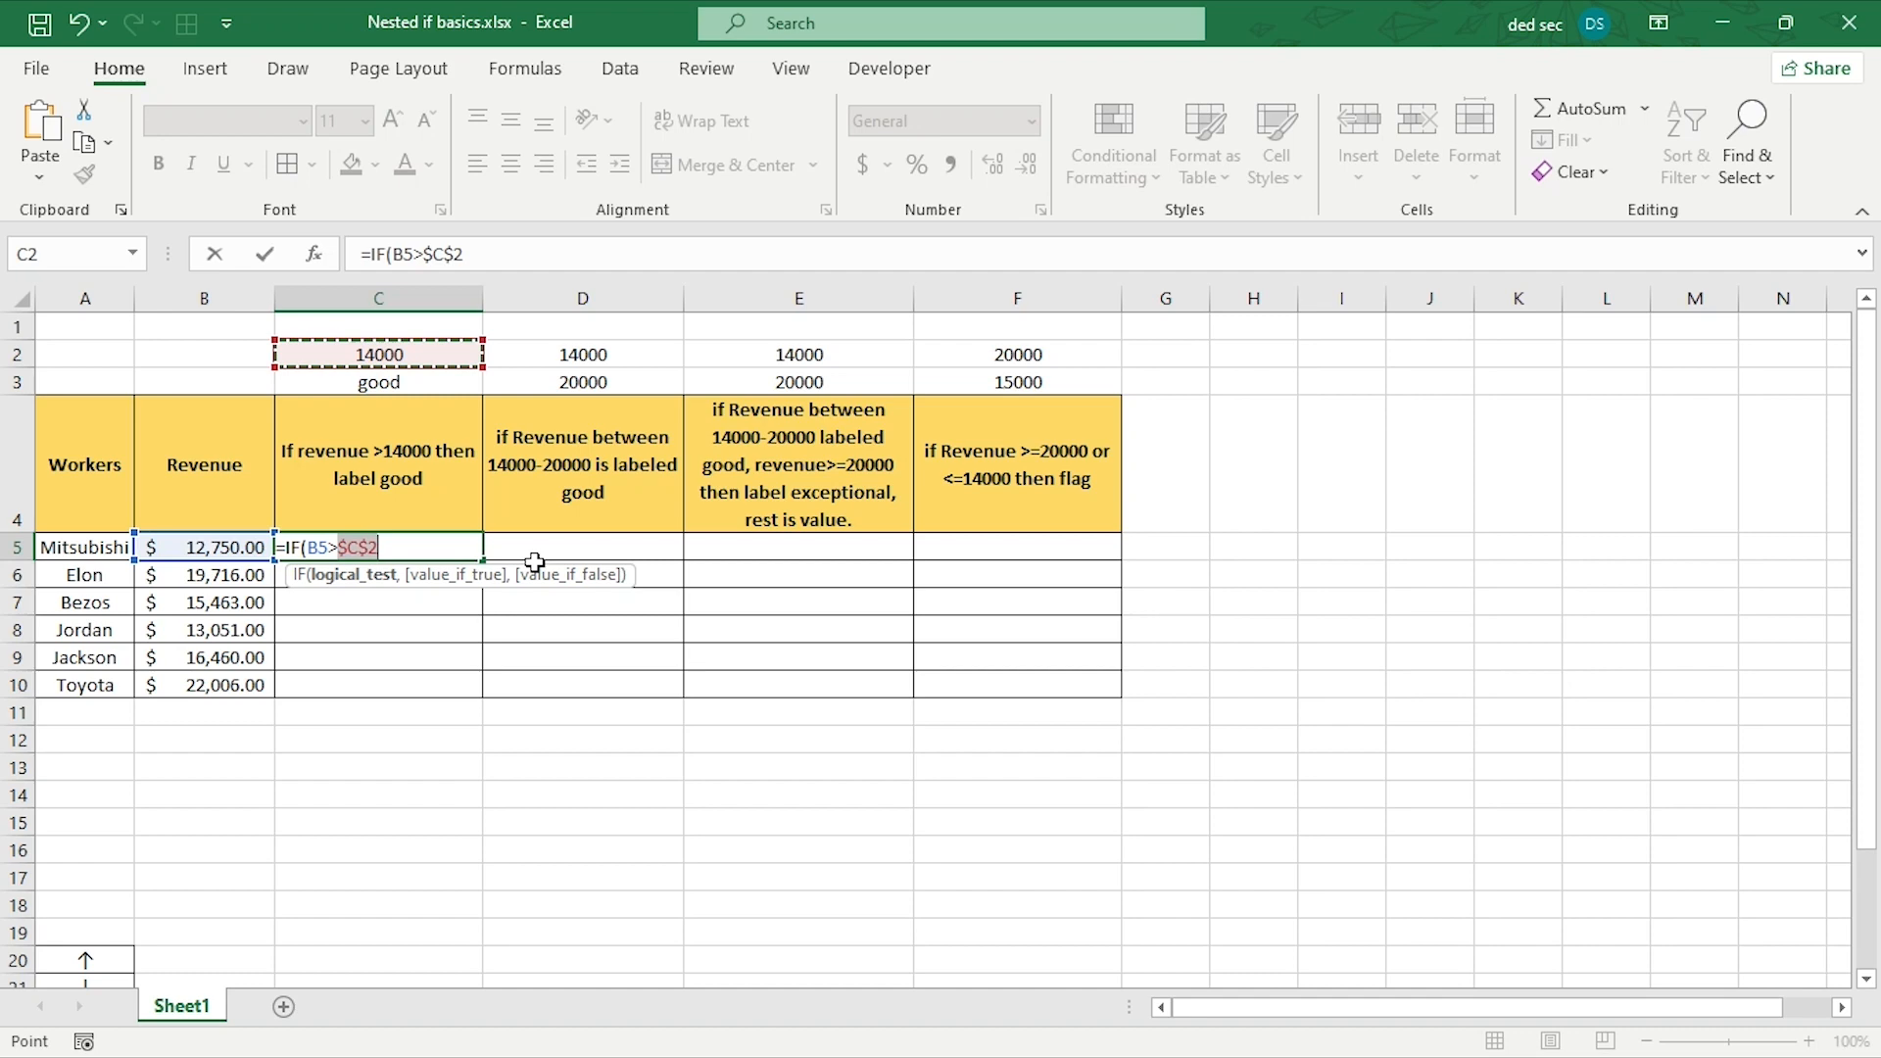
# - Complete the C5 formula to return $C$3 if true and empty text "" otherwise, and fill it down to C10
pyautogui.write(',')
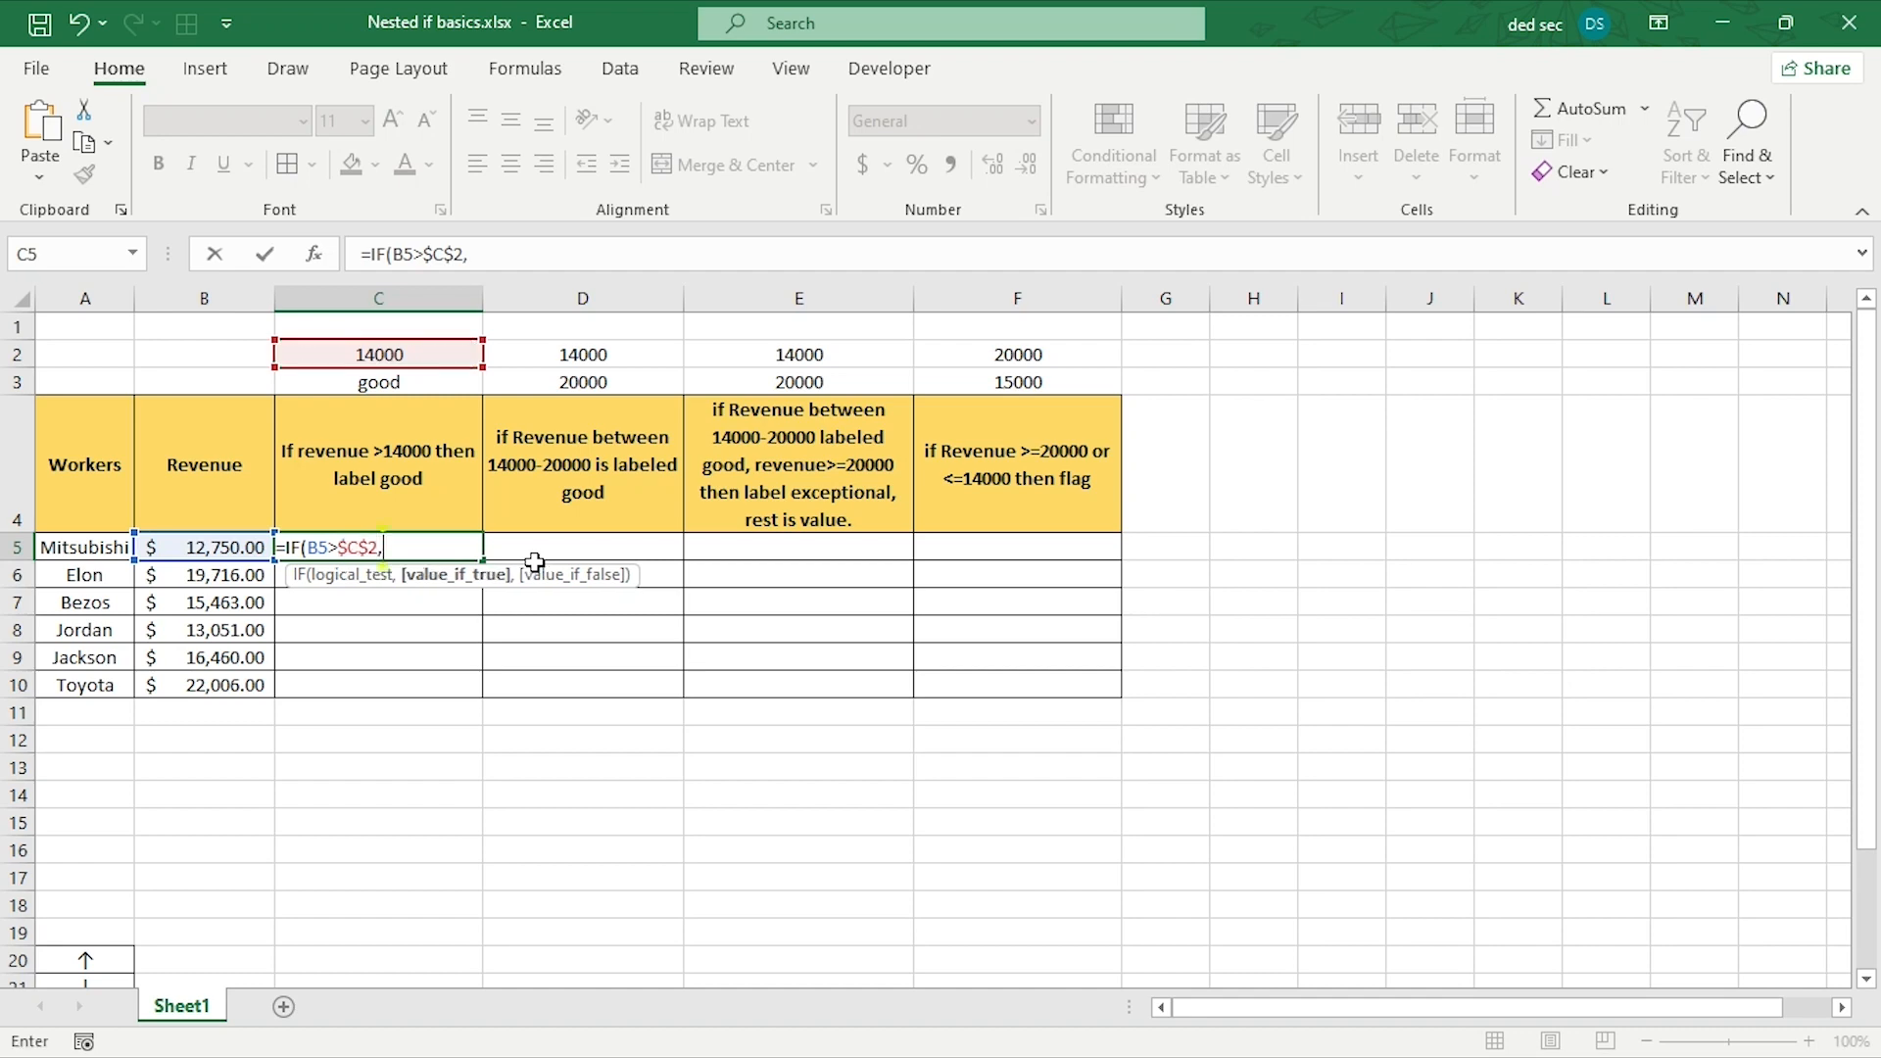
pyautogui.click(403, 384)
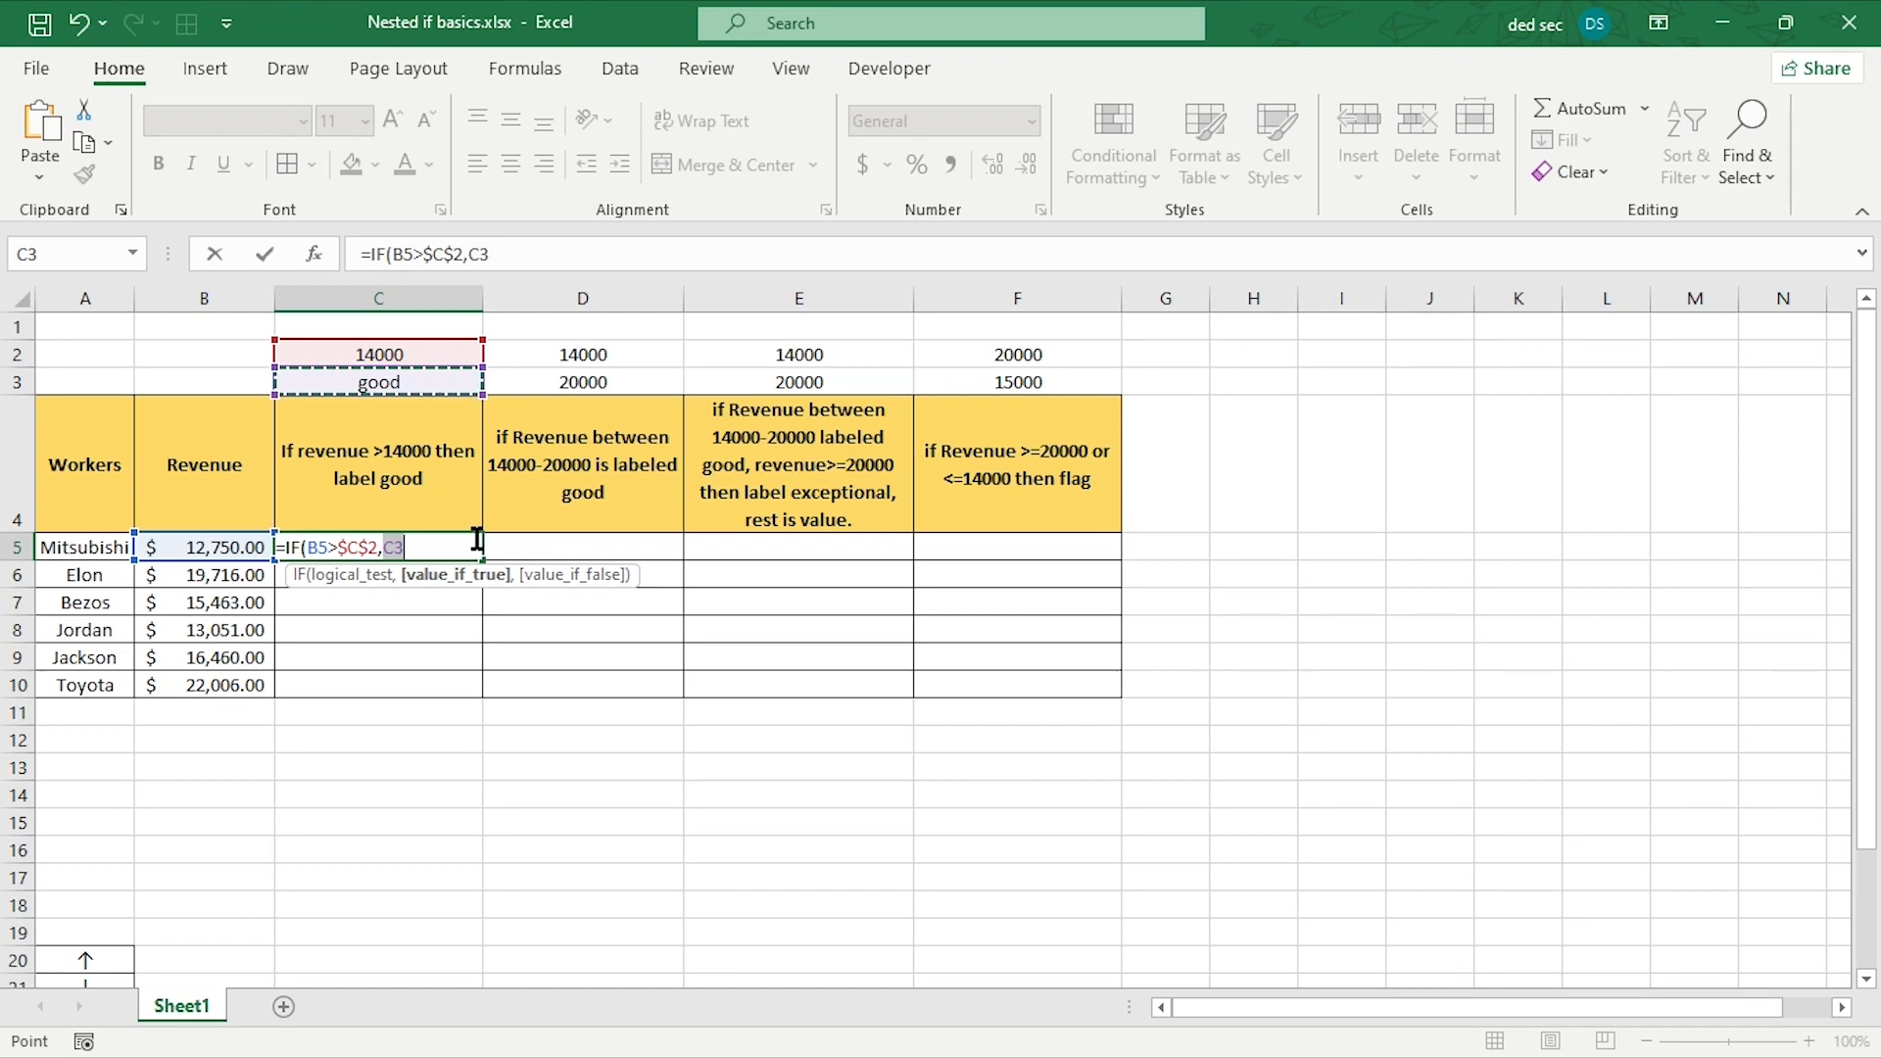
pyautogui.press('F4')
pyautogui.write(',"")')
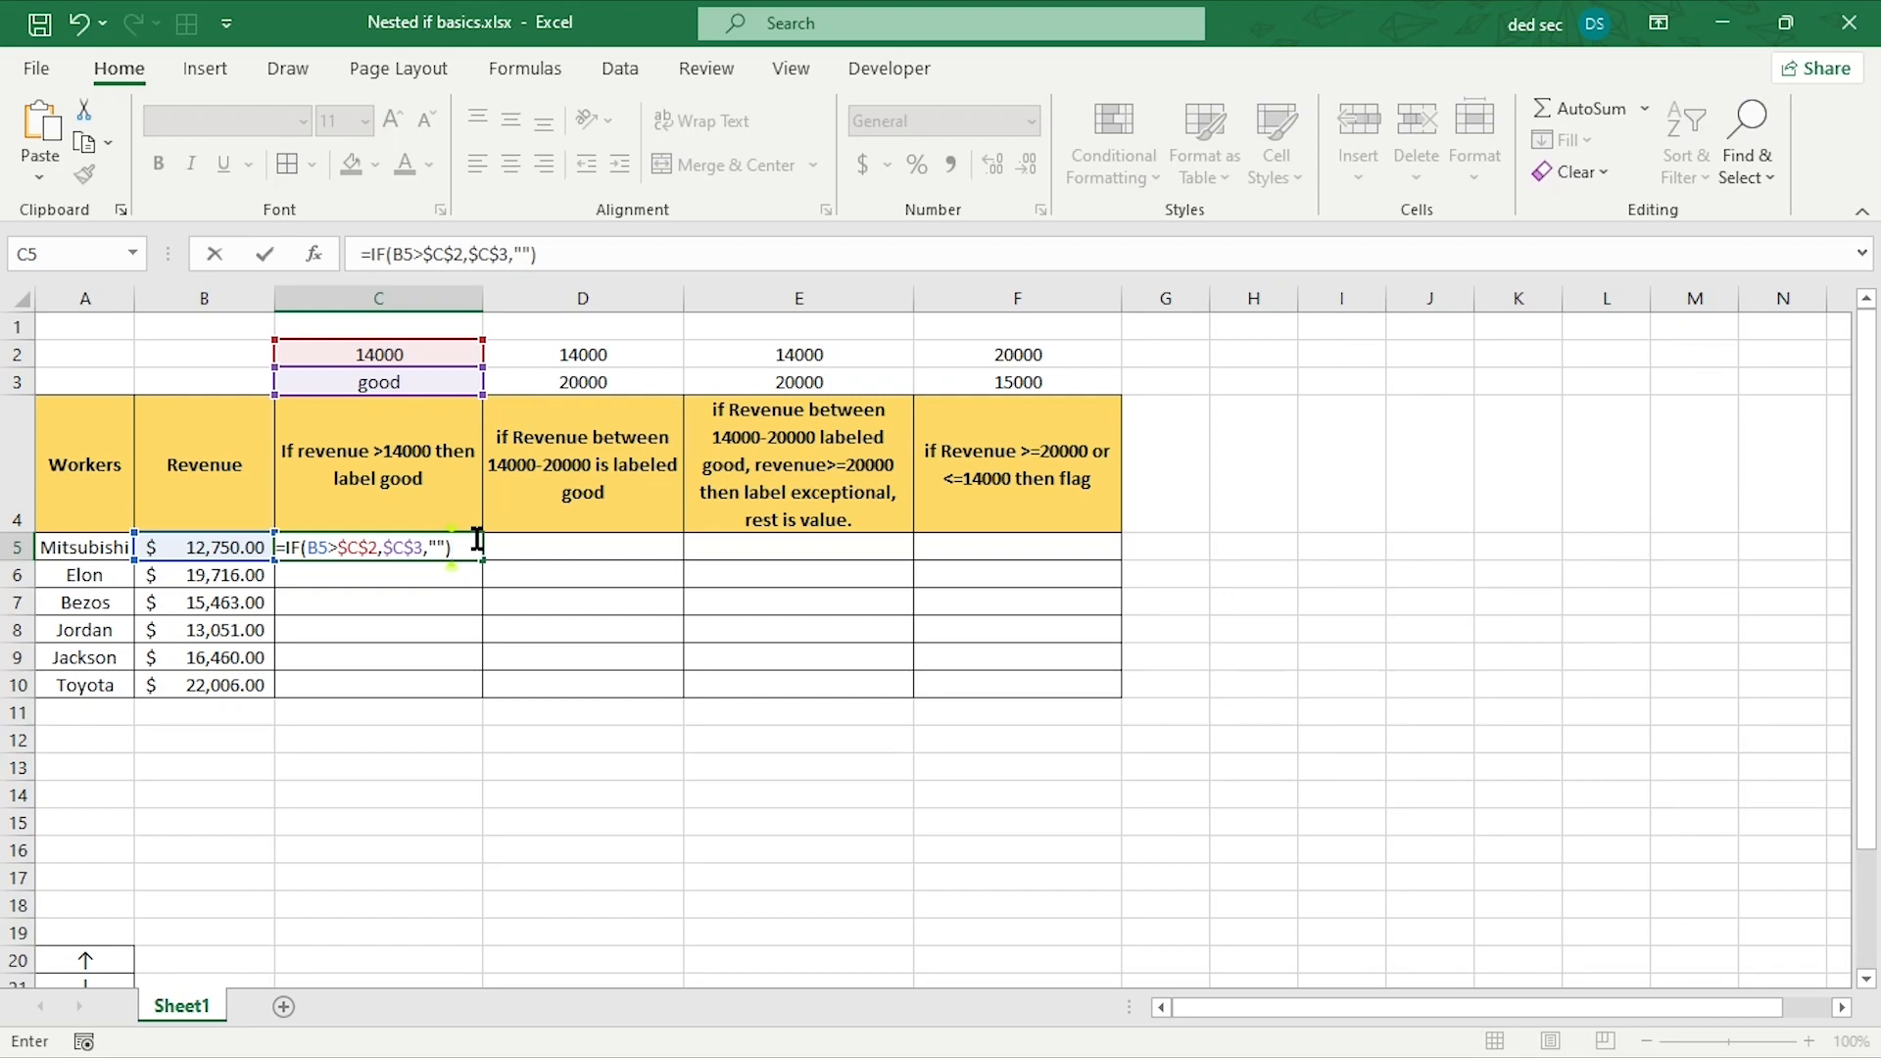
pyautogui.press('Return')
pyautogui.click(476, 539)
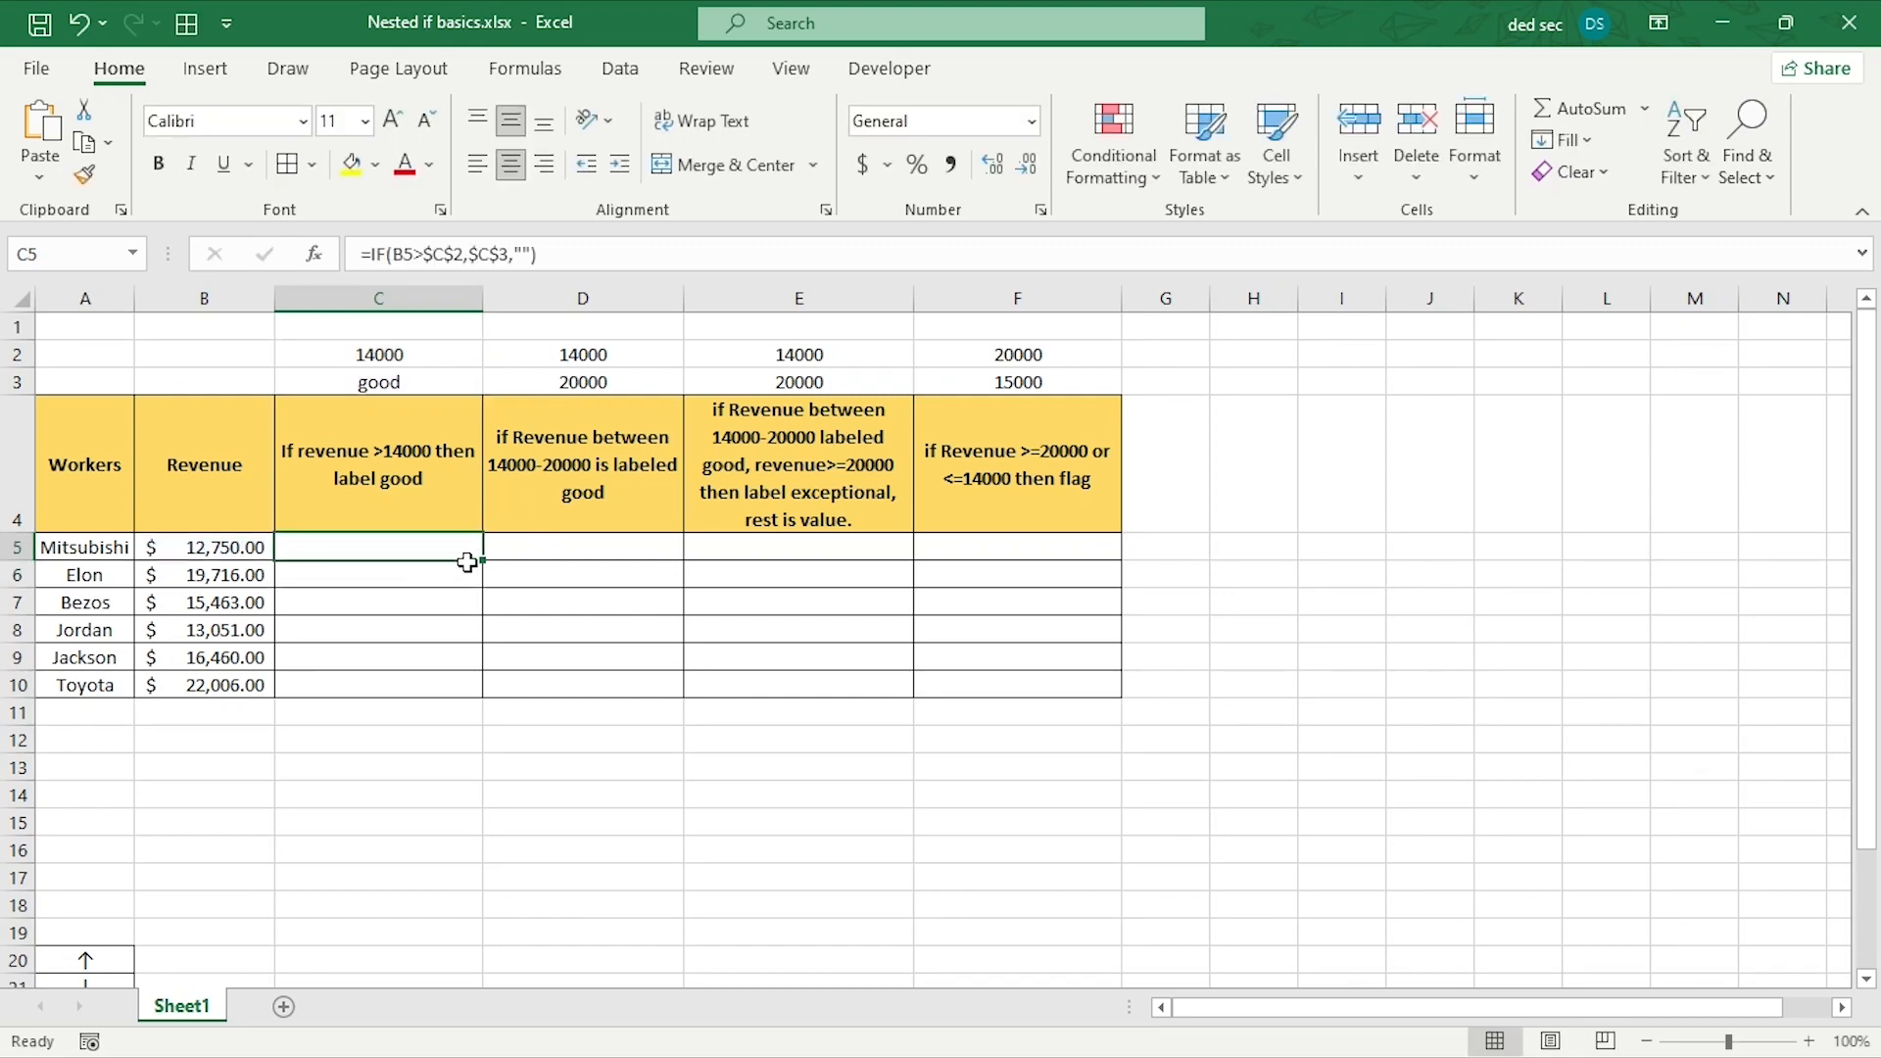
pyautogui.moveTo(483, 560); pyautogui.dragTo(486, 681)
# - Examine the labels in C5:C10 against the condition in header C4
pyautogui.click(382, 575)
pyautogui.click(407, 604)
pyautogui.click(403, 660)
pyautogui.click(376, 687)
pyautogui.click(406, 576)
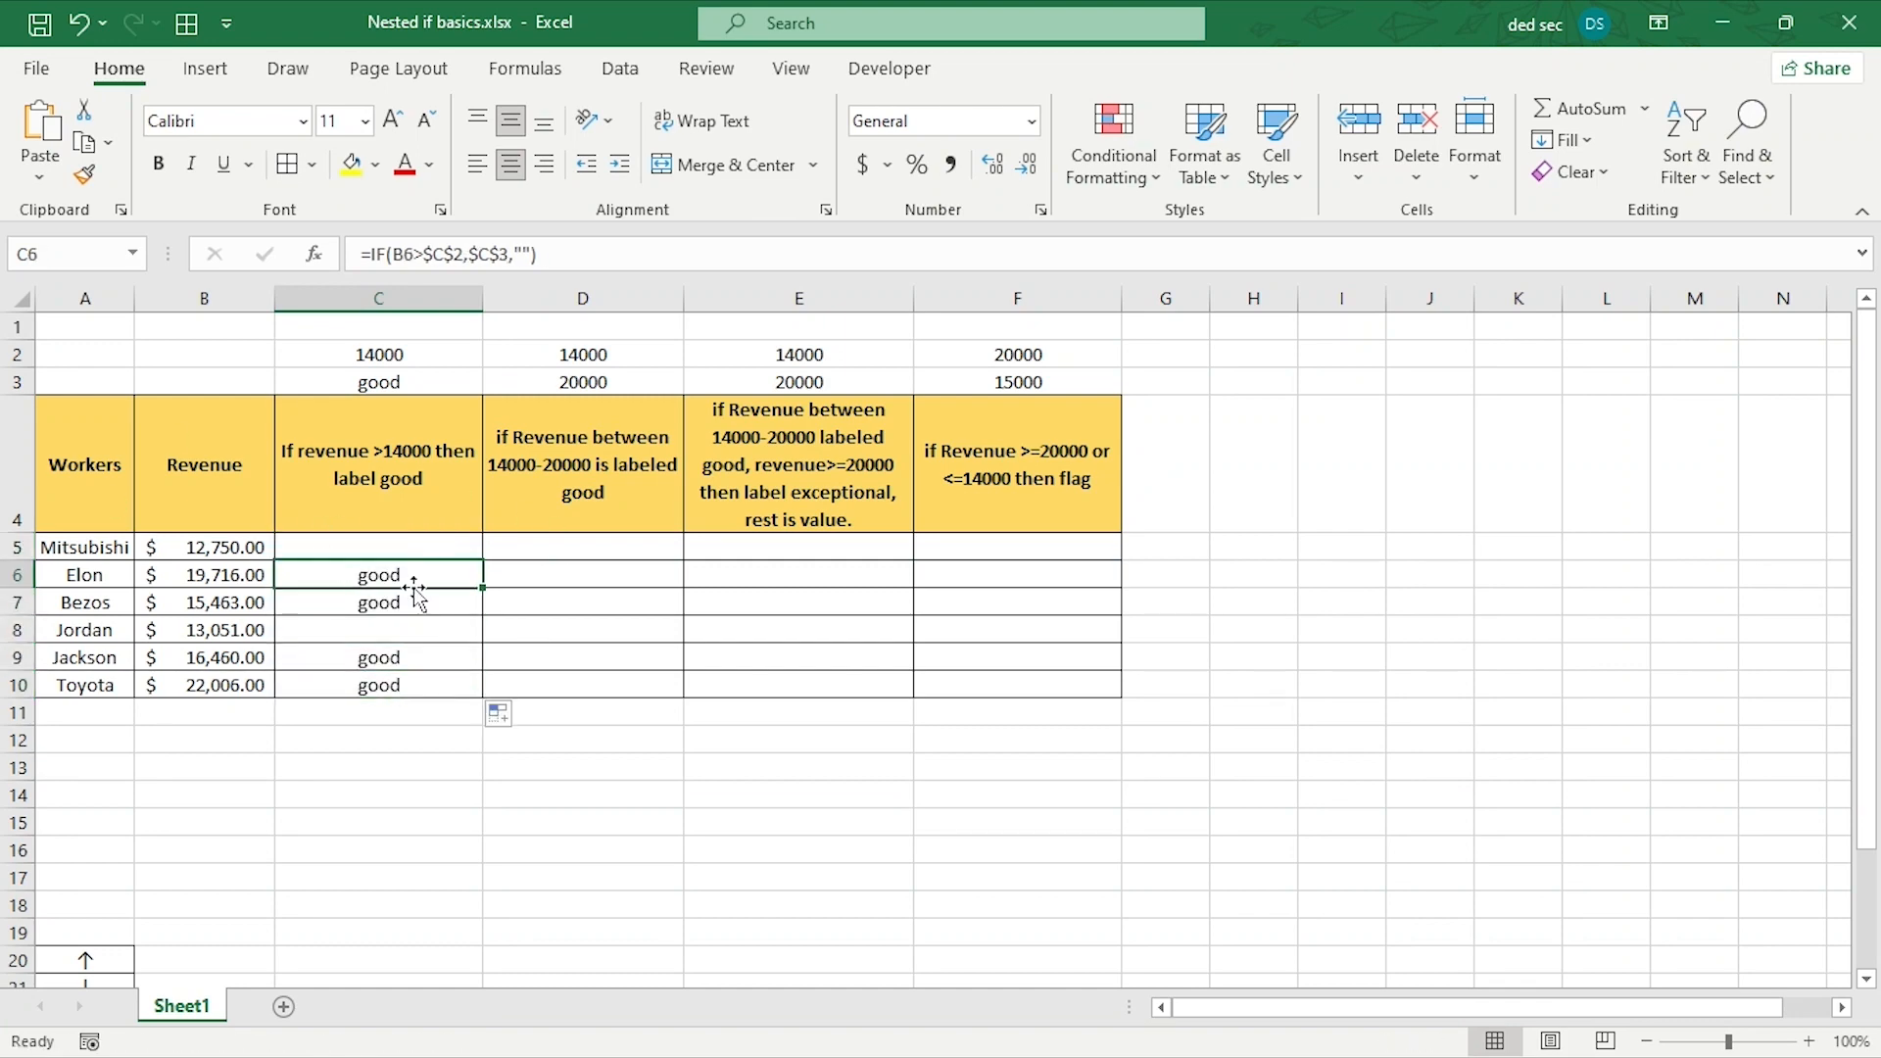
pyautogui.click(385, 600)
pyautogui.click(412, 654)
pyautogui.click(394, 694)
pyautogui.click(431, 549)
pyautogui.click(360, 459)
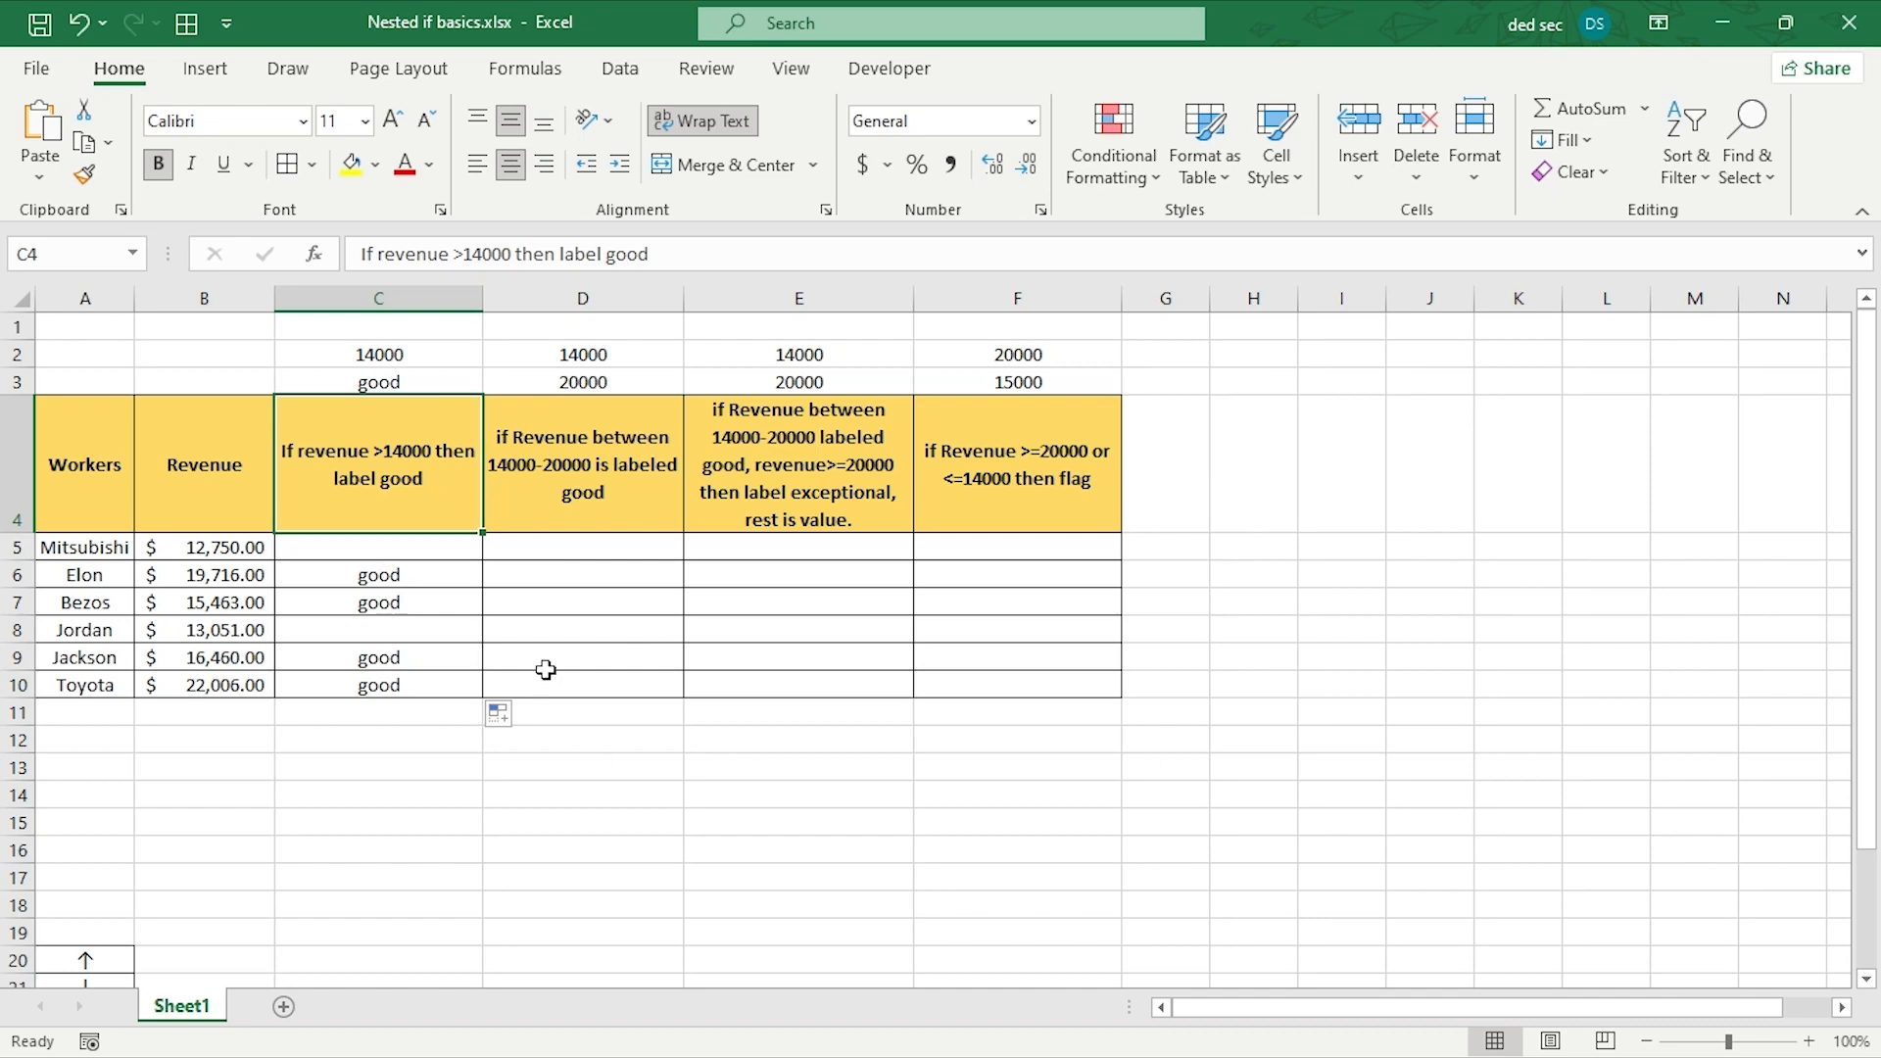
# - Compare the revenues in B5 and B8 with the formula results in C5 and C8
pyautogui.click(227, 552)
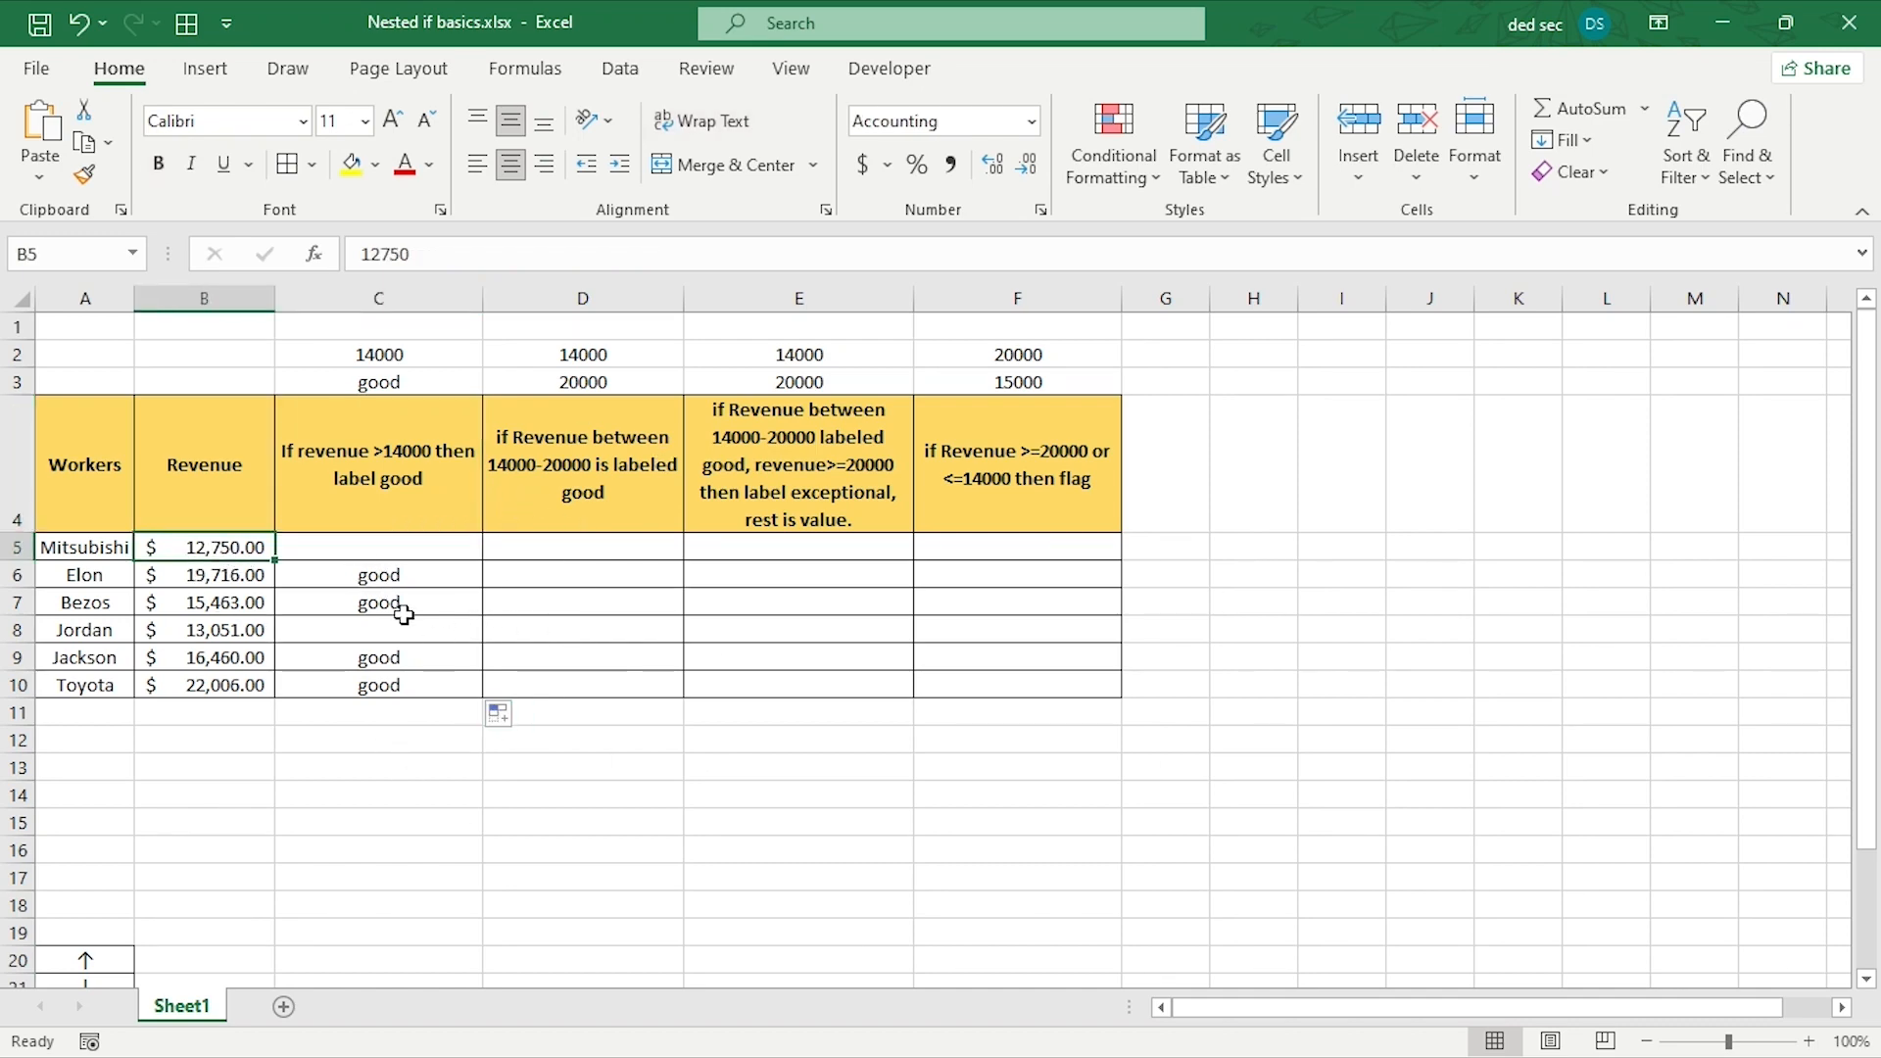
pyautogui.click(244, 628)
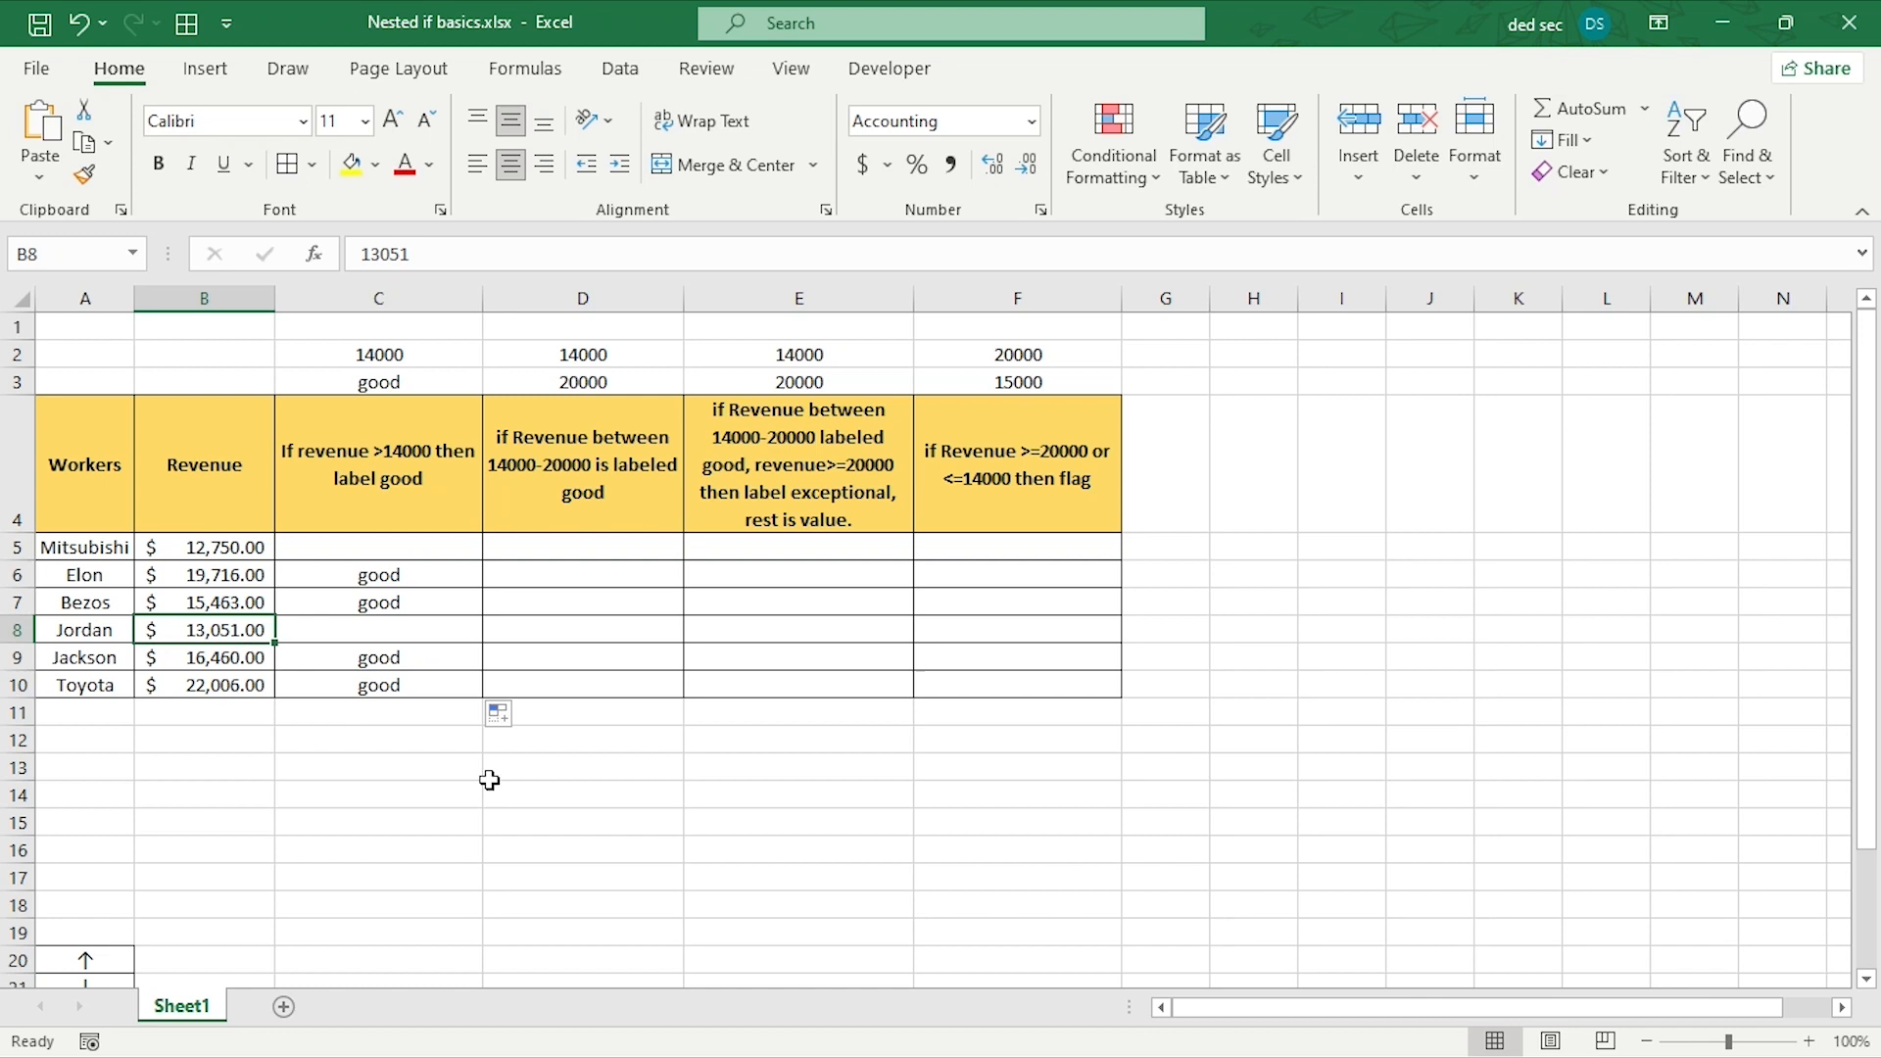
pyautogui.click(328, 557)
pyautogui.click(374, 657)
pyautogui.click(358, 628)
pyautogui.click(360, 519)
pyautogui.click(379, 547)
pyautogui.click(426, 637)
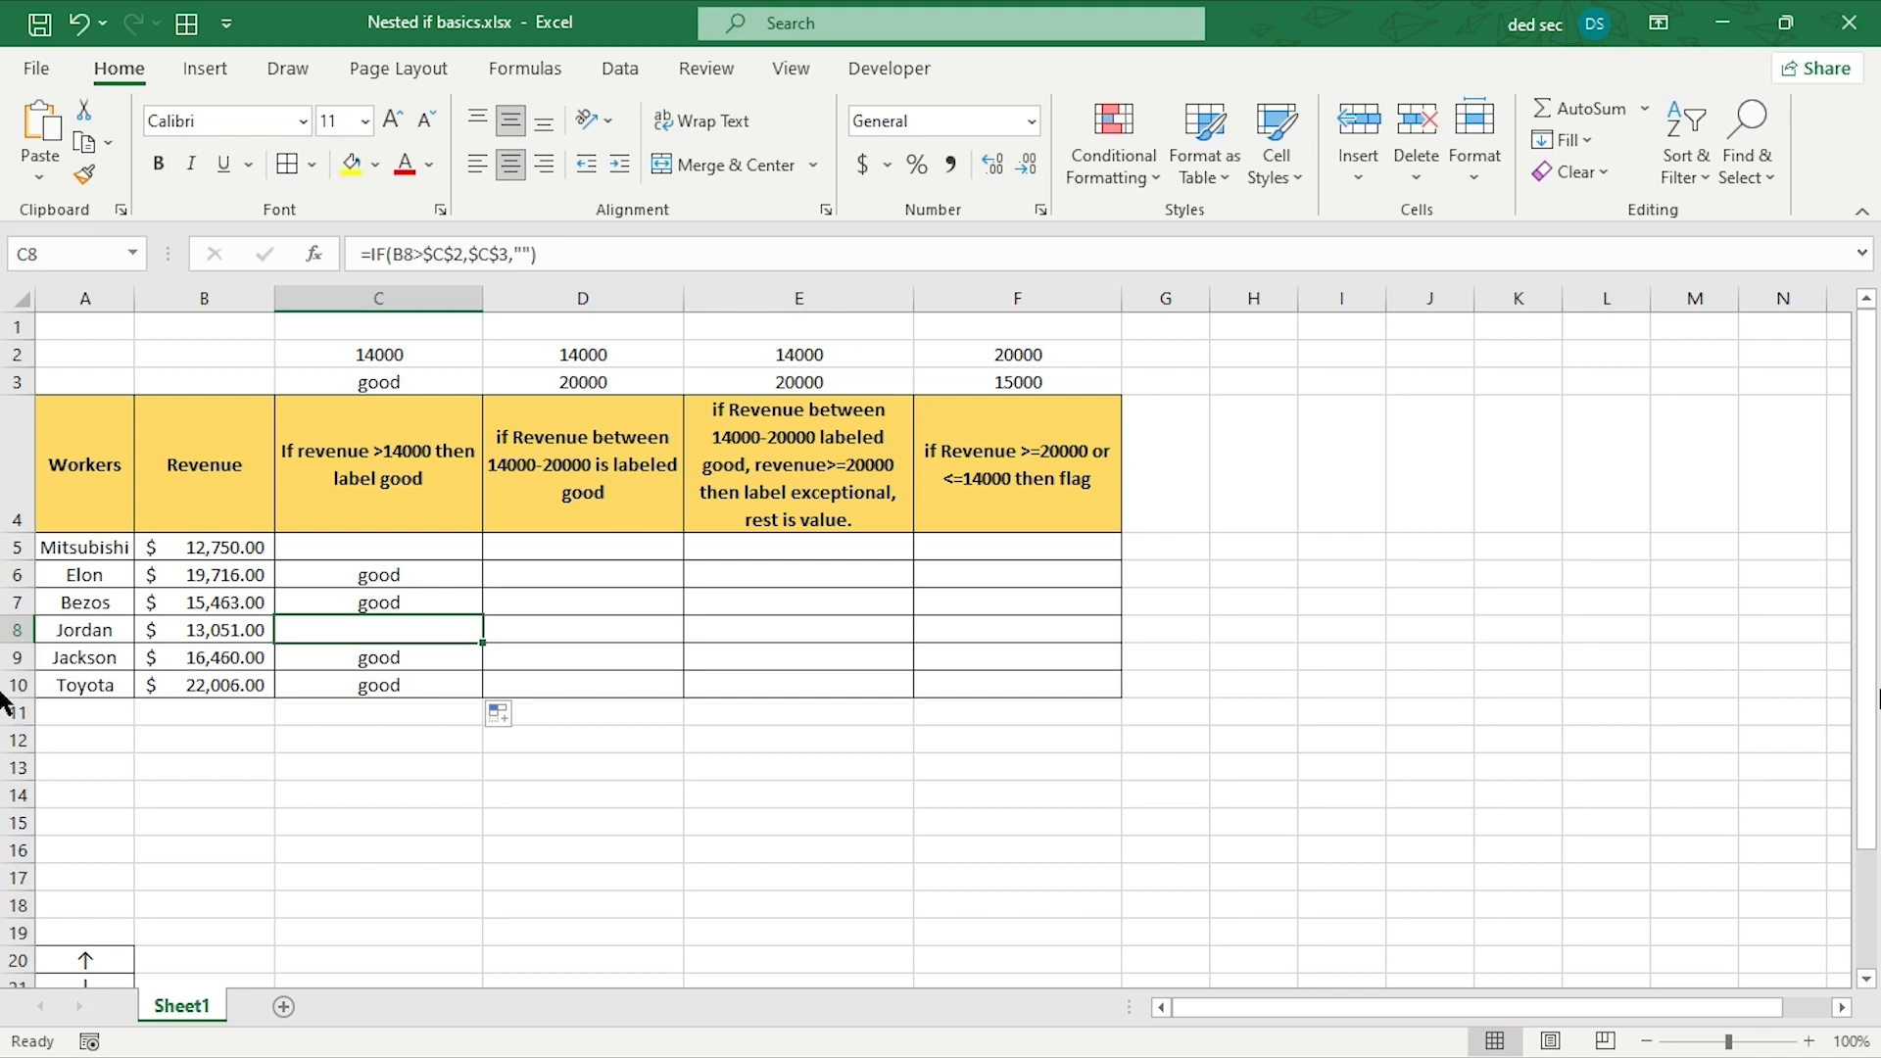
pyautogui.click(621, 446)
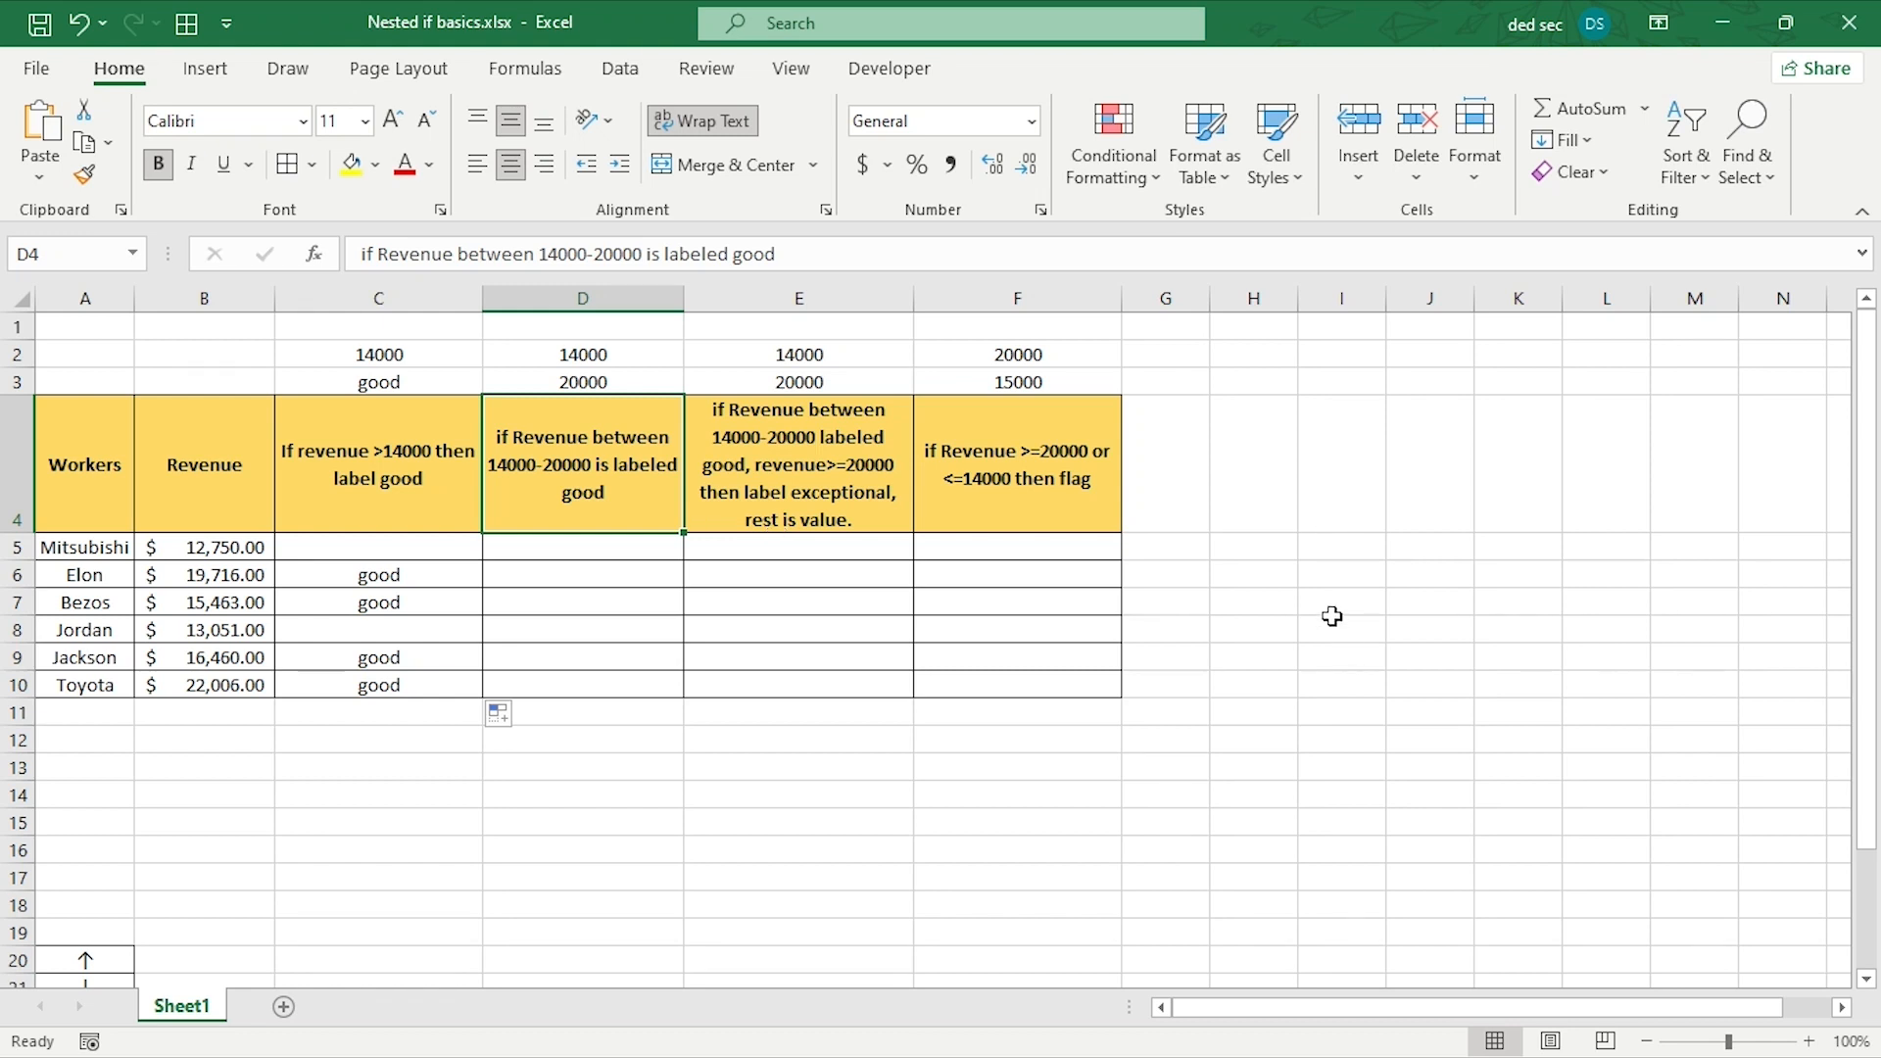
pyautogui.click(1334, 580)
pyautogui.write('and')
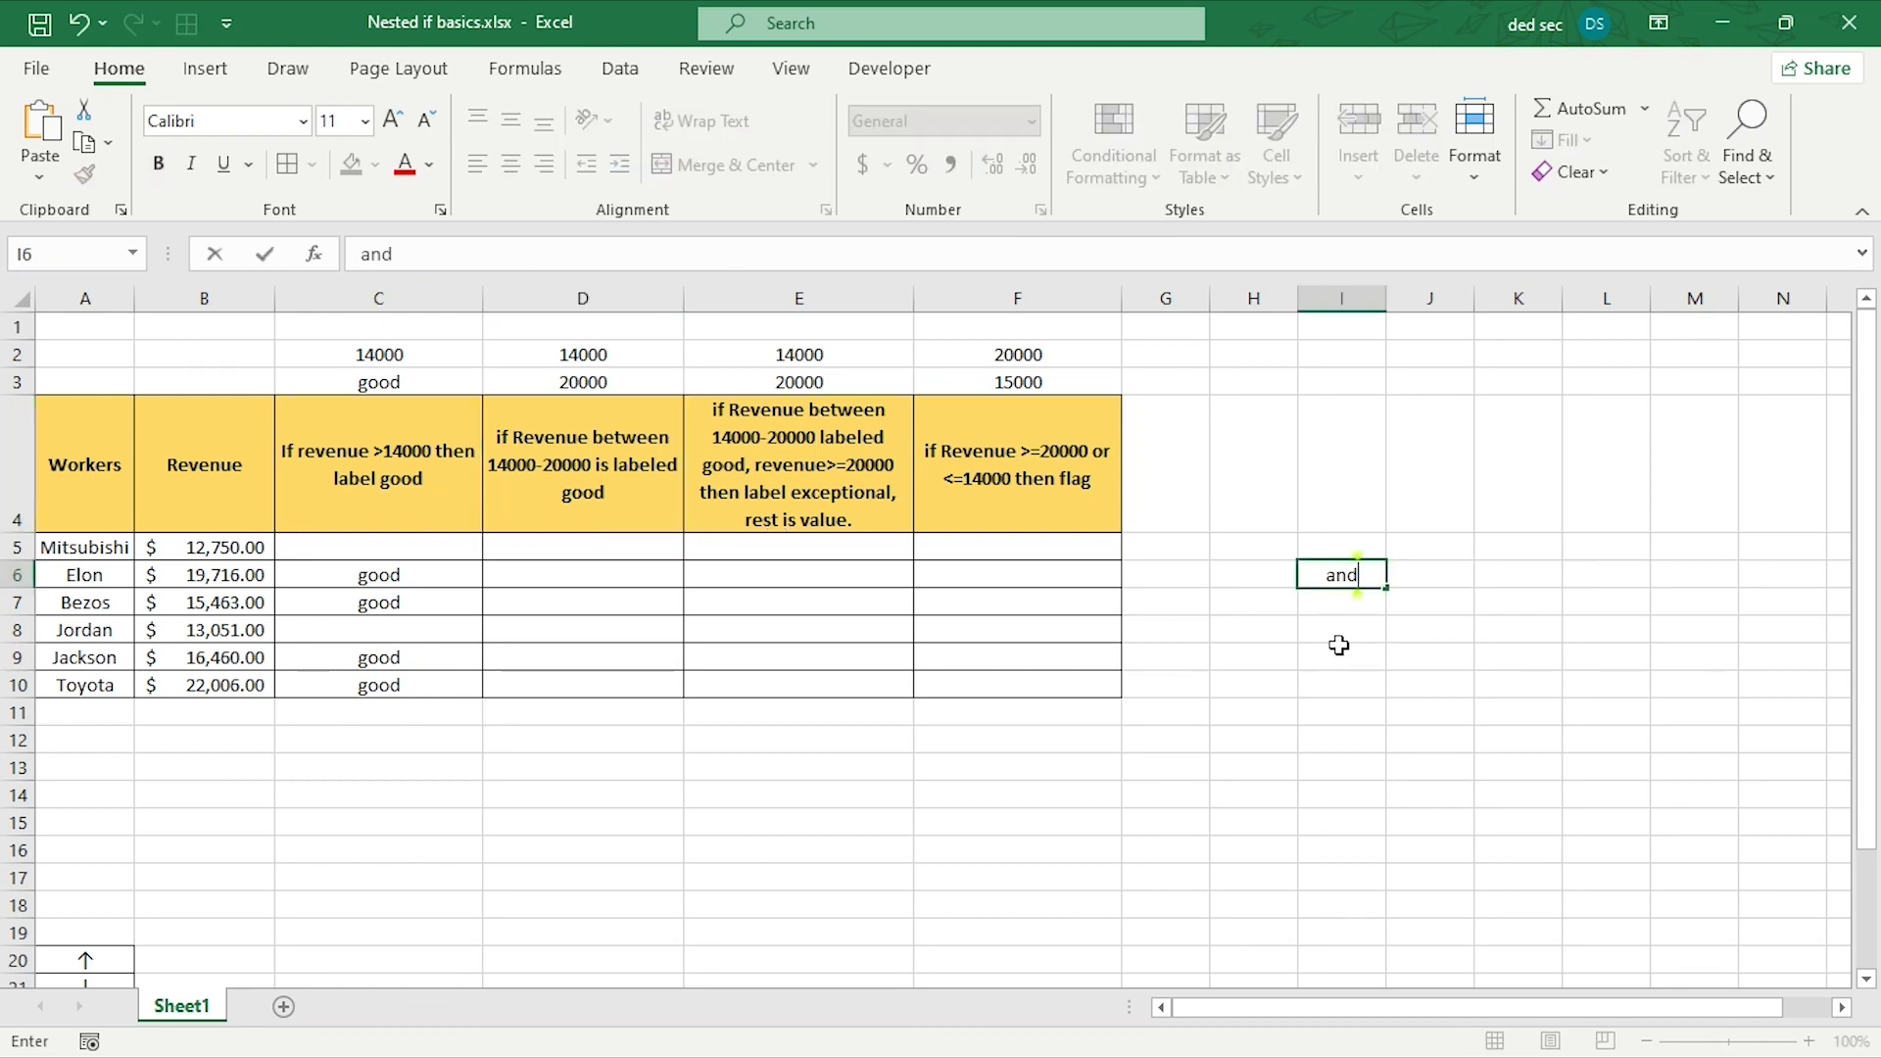
pyautogui.press('BackSpace')
pyautogui.press('BackSpace')
pyautogui.press('BackSpace')
pyautogui.write('=and')
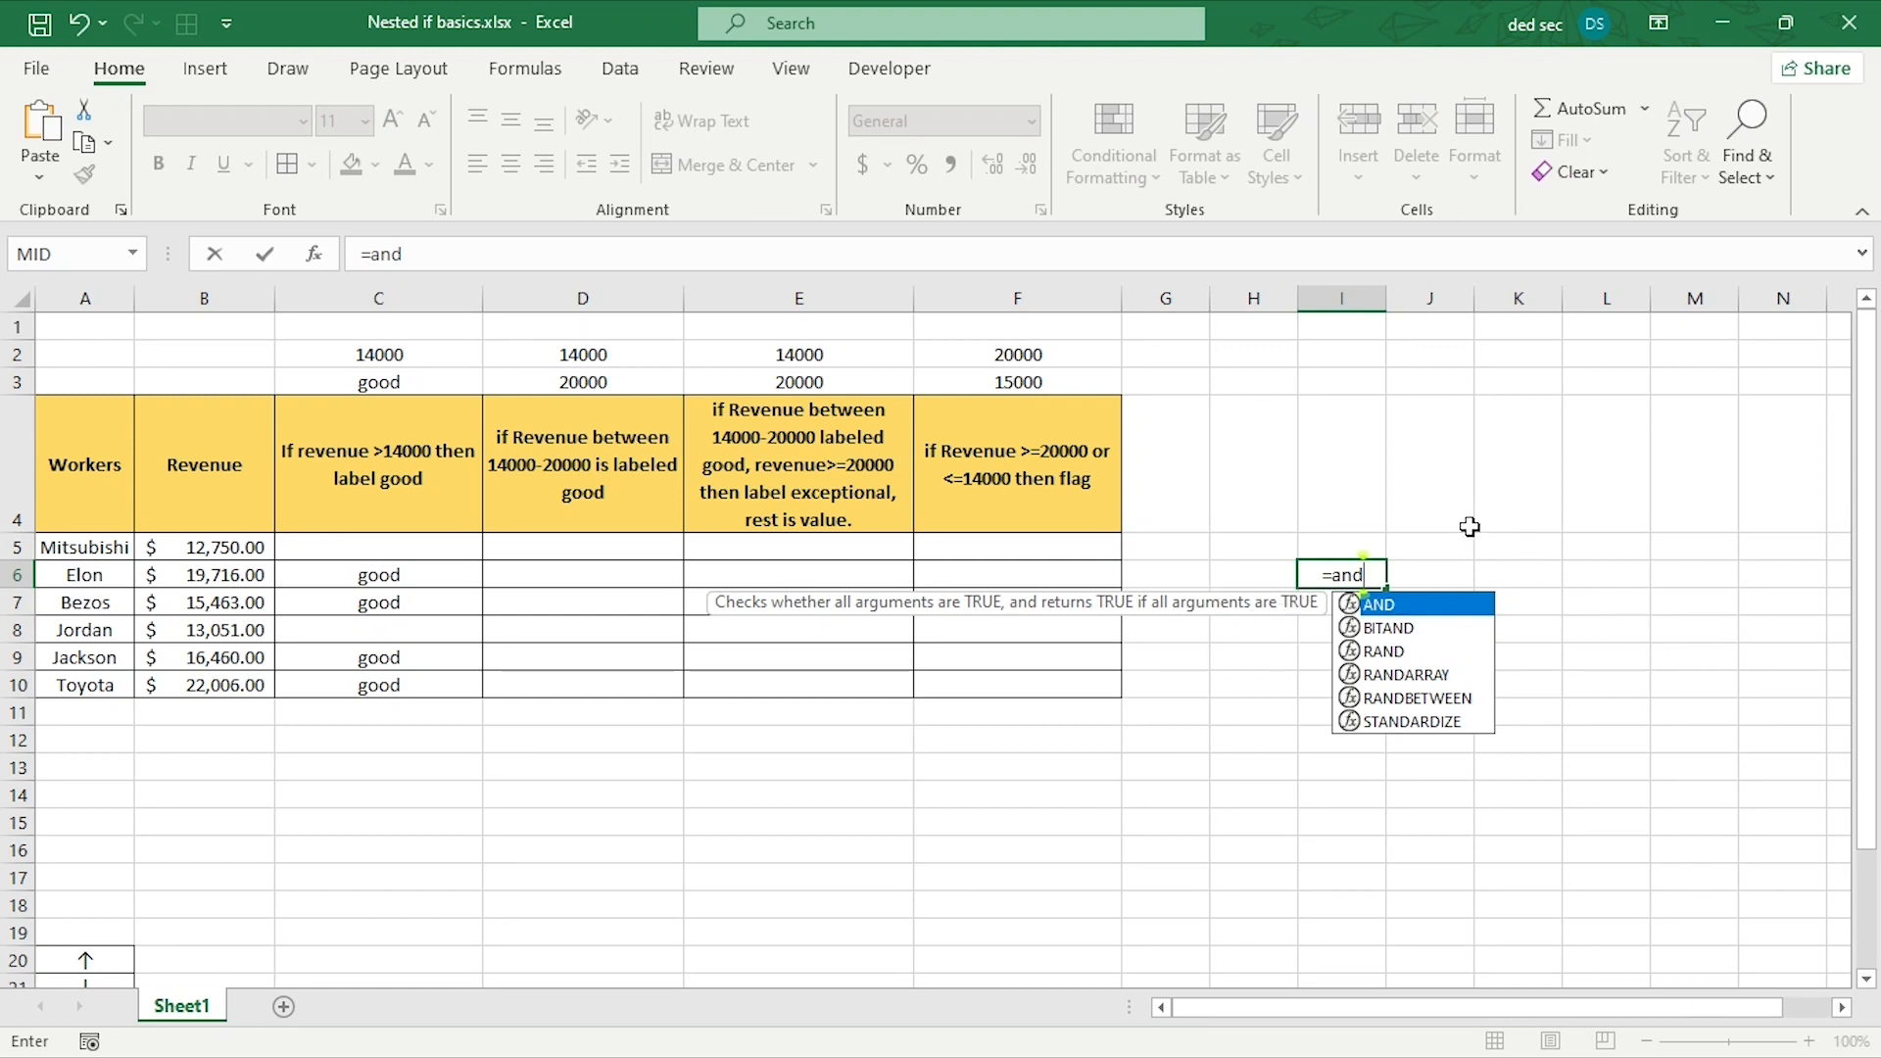
pyautogui.press('Escape')
pyautogui.press('Escape')
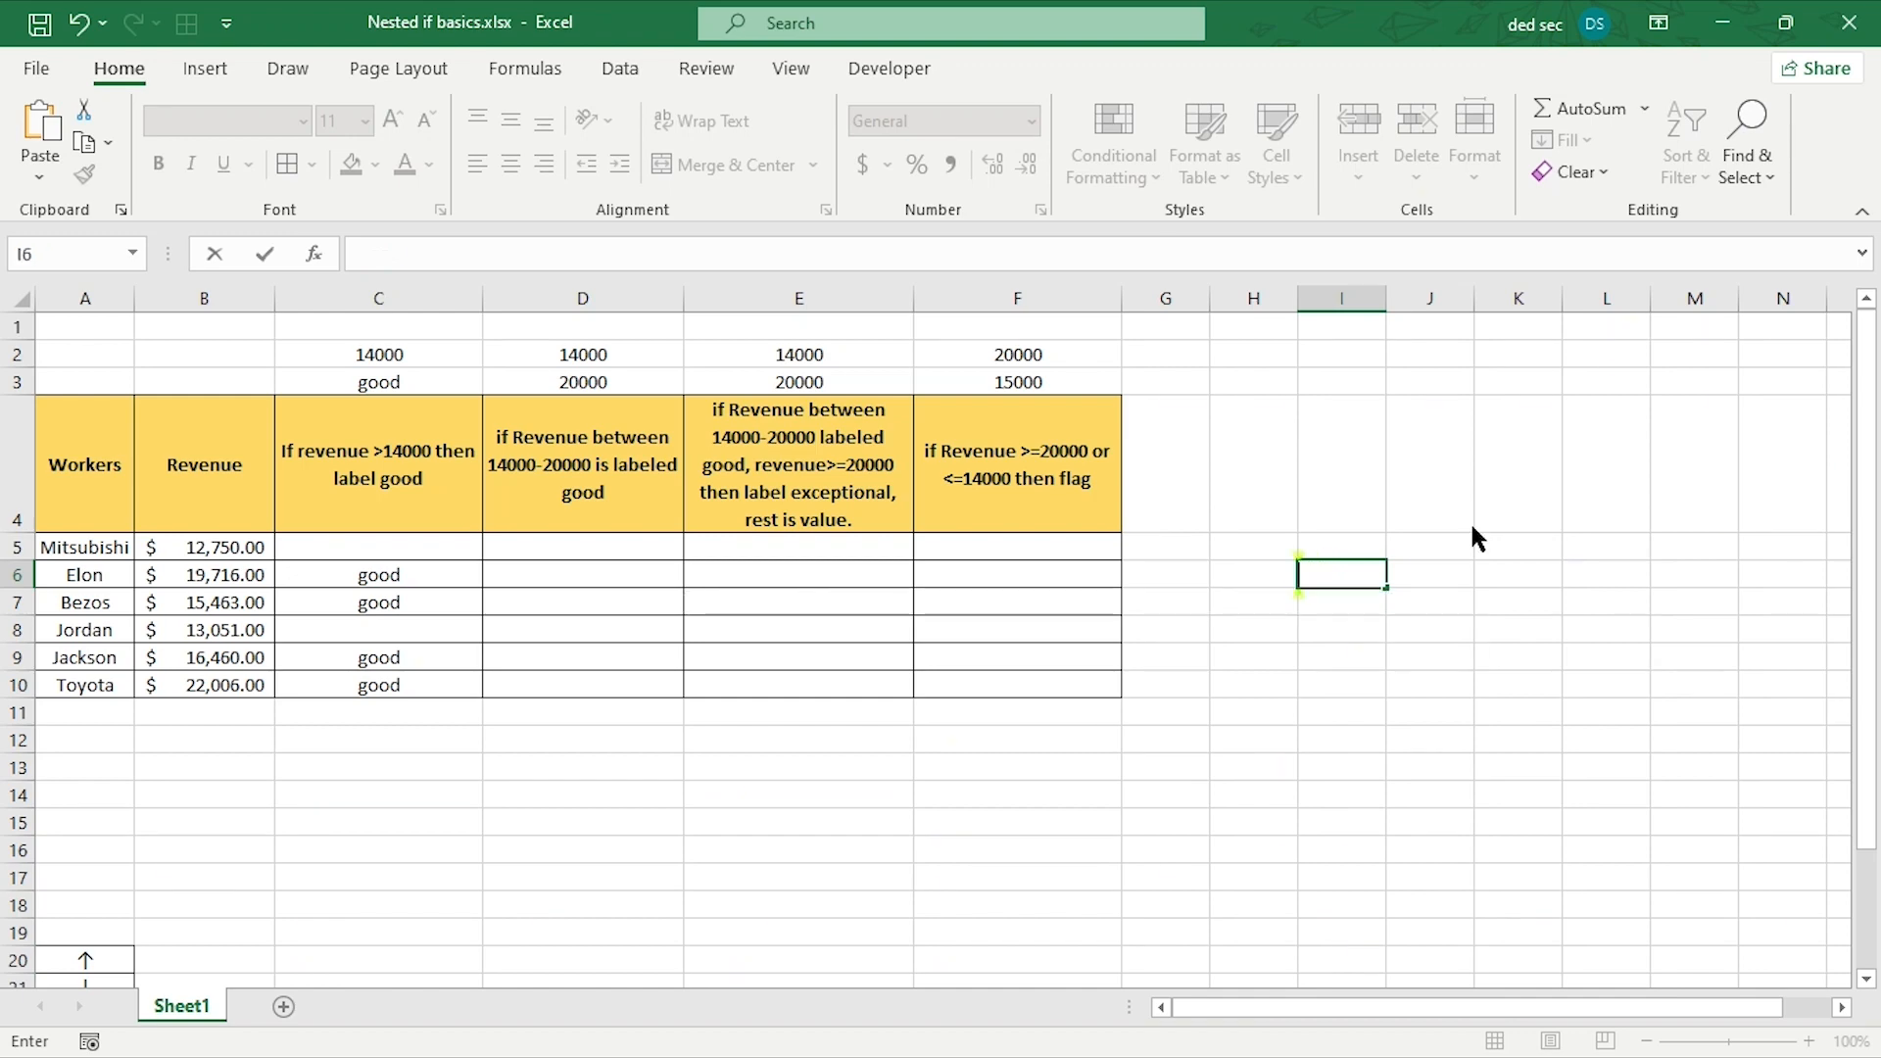
pyautogui.click(1469, 527)
# - Start an IF formula in D5 with a nested AND whose first condition is B5>$D$2
pyautogui.click(585, 538)
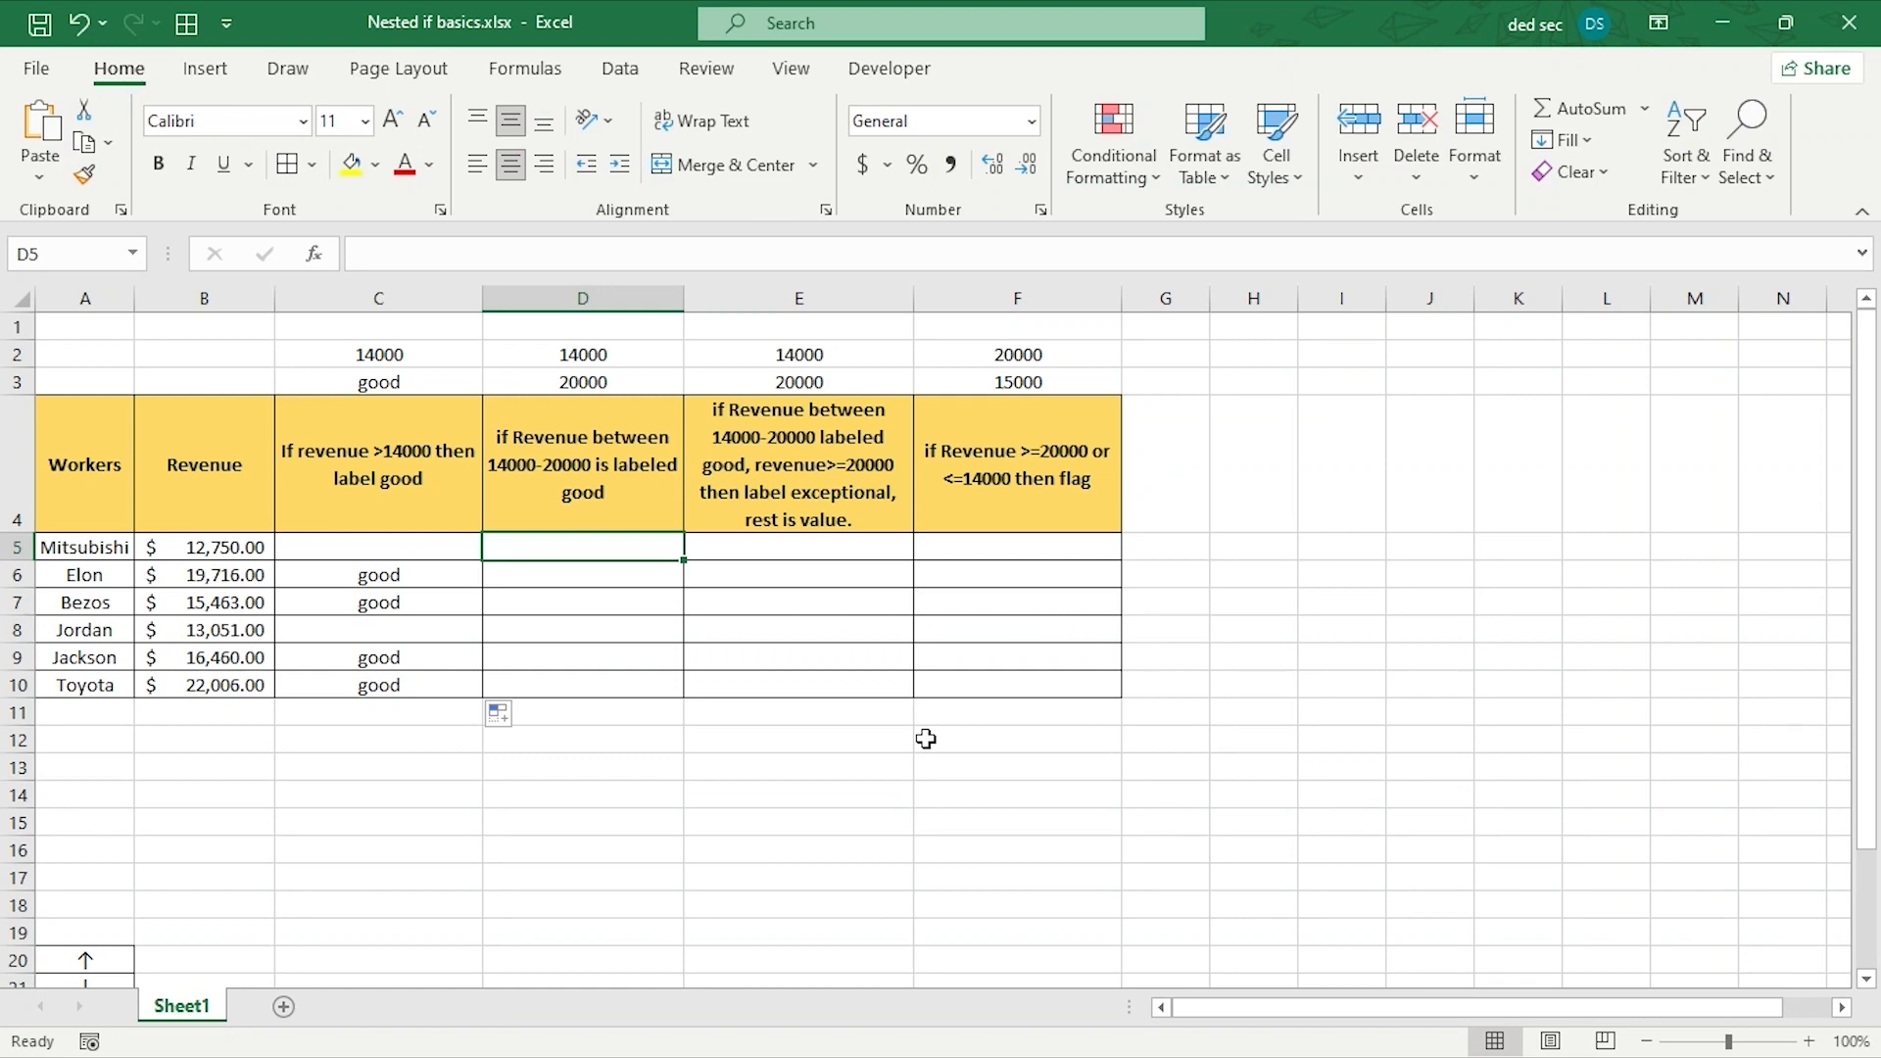
pyautogui.write('=if')
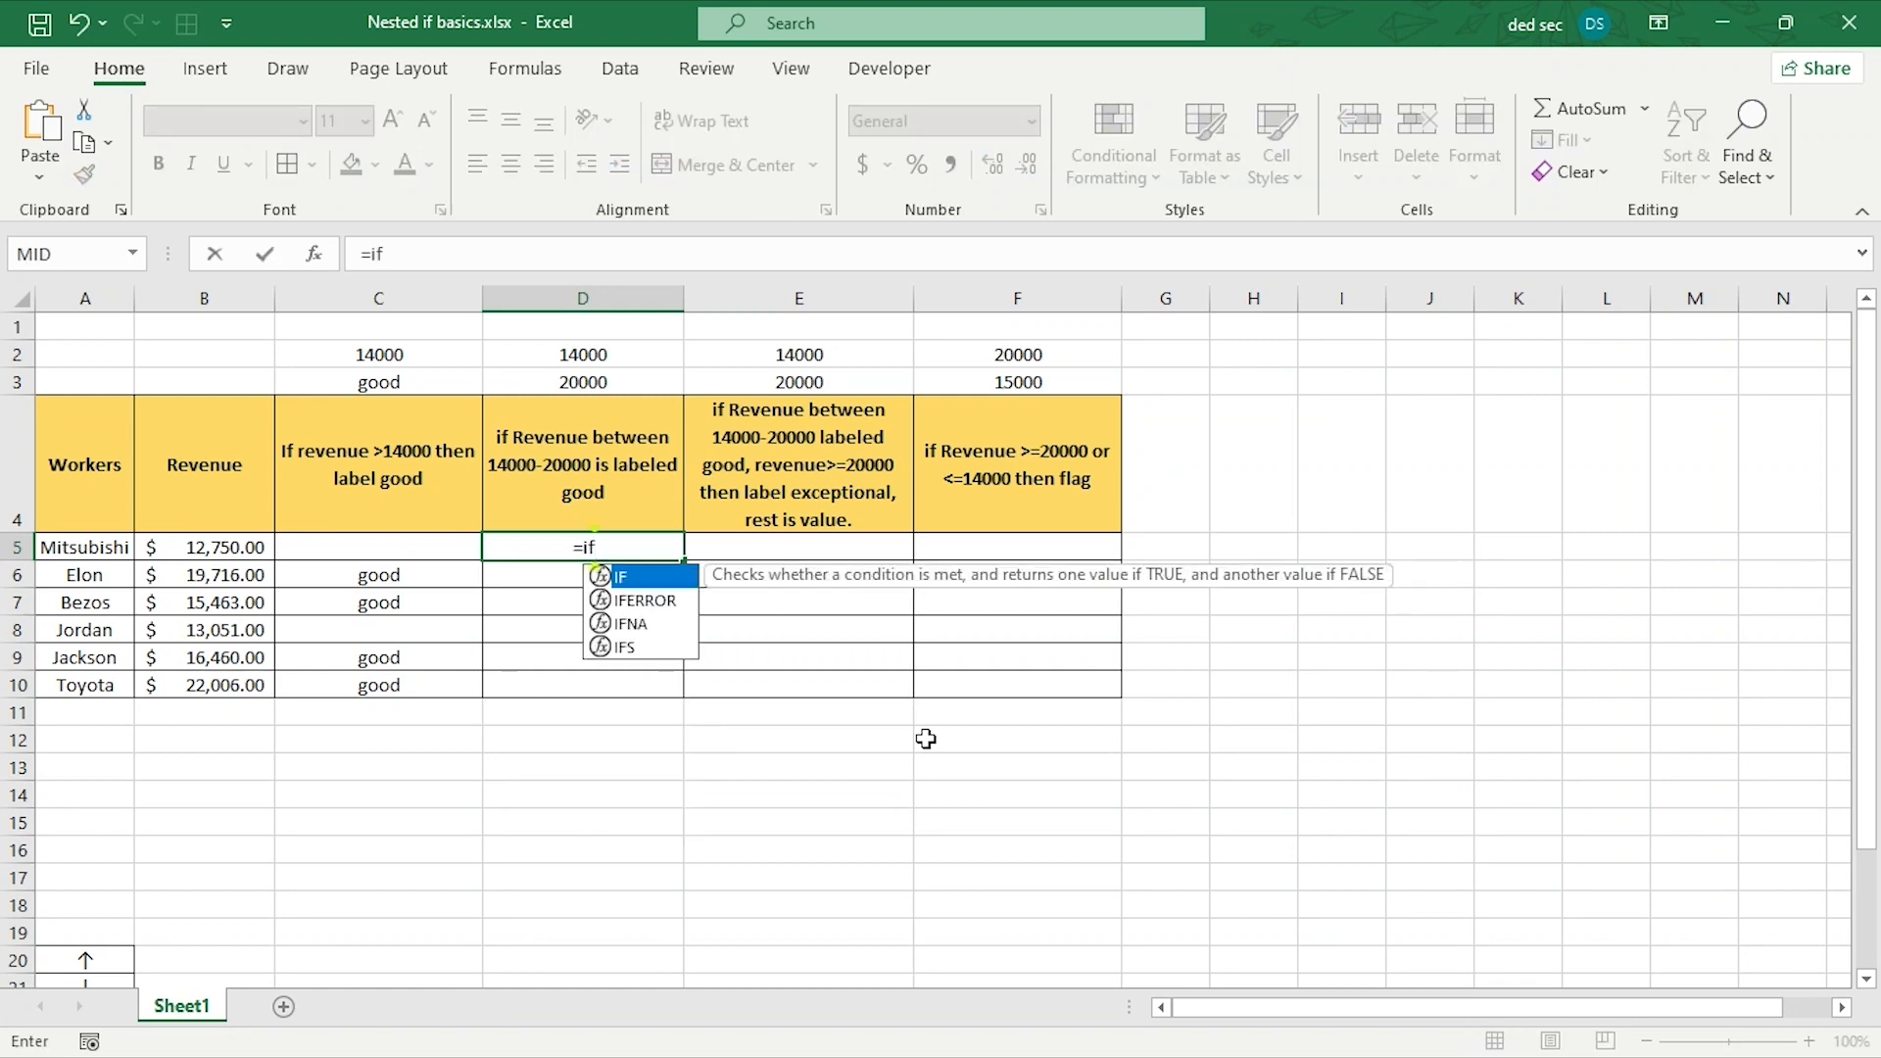
pyautogui.press('Tab')
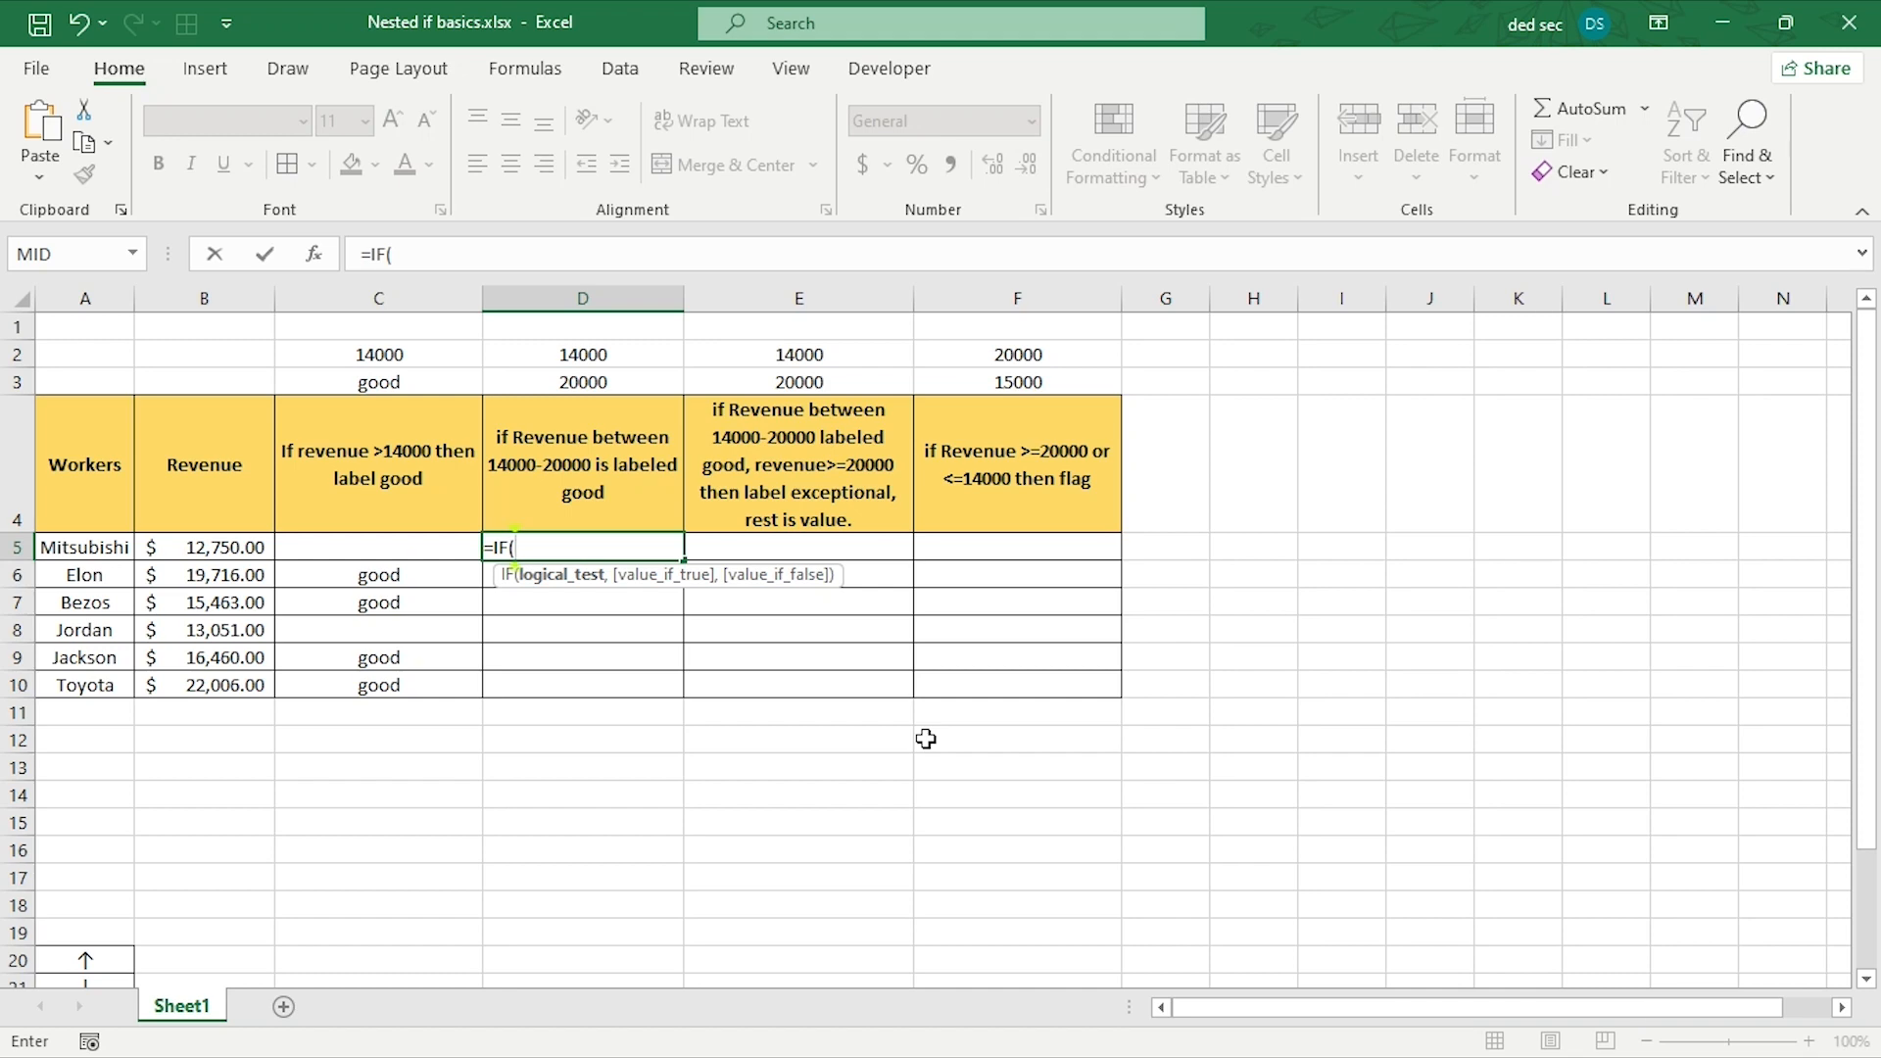
pyautogui.write('and')
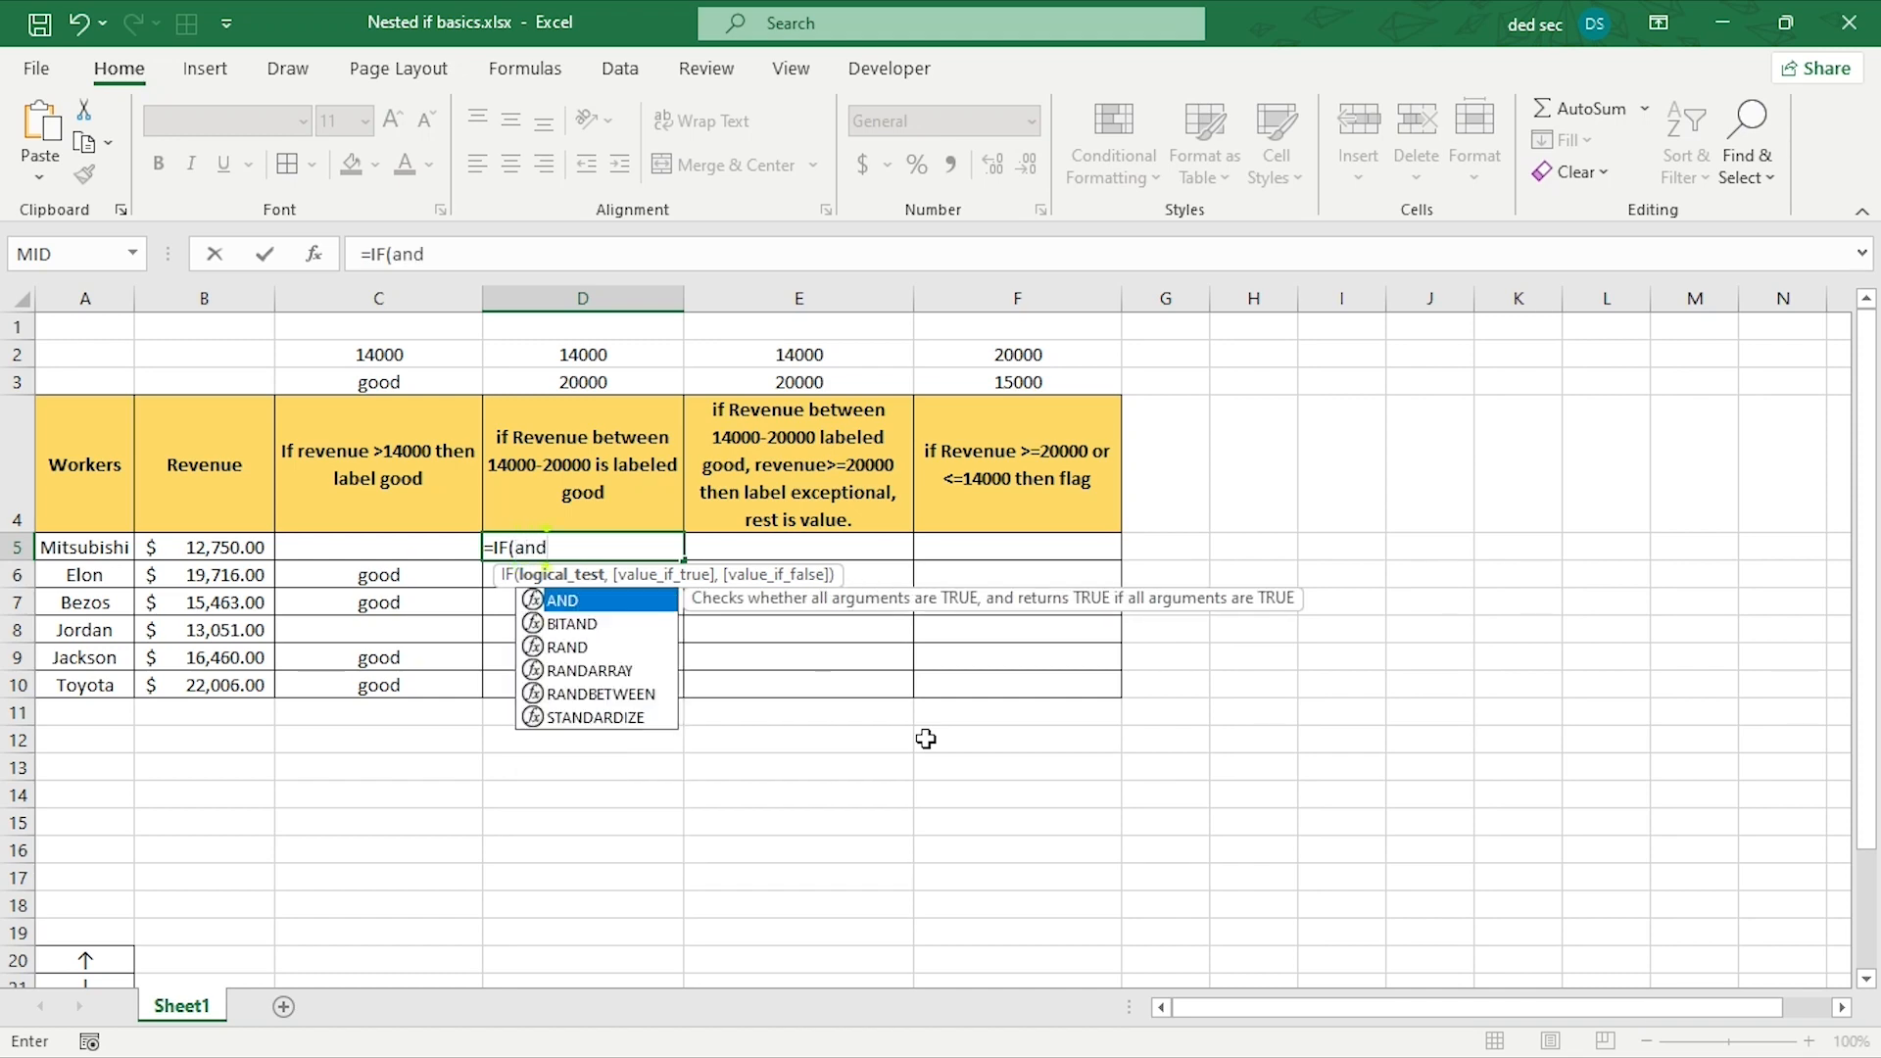
pyautogui.press('Tab')
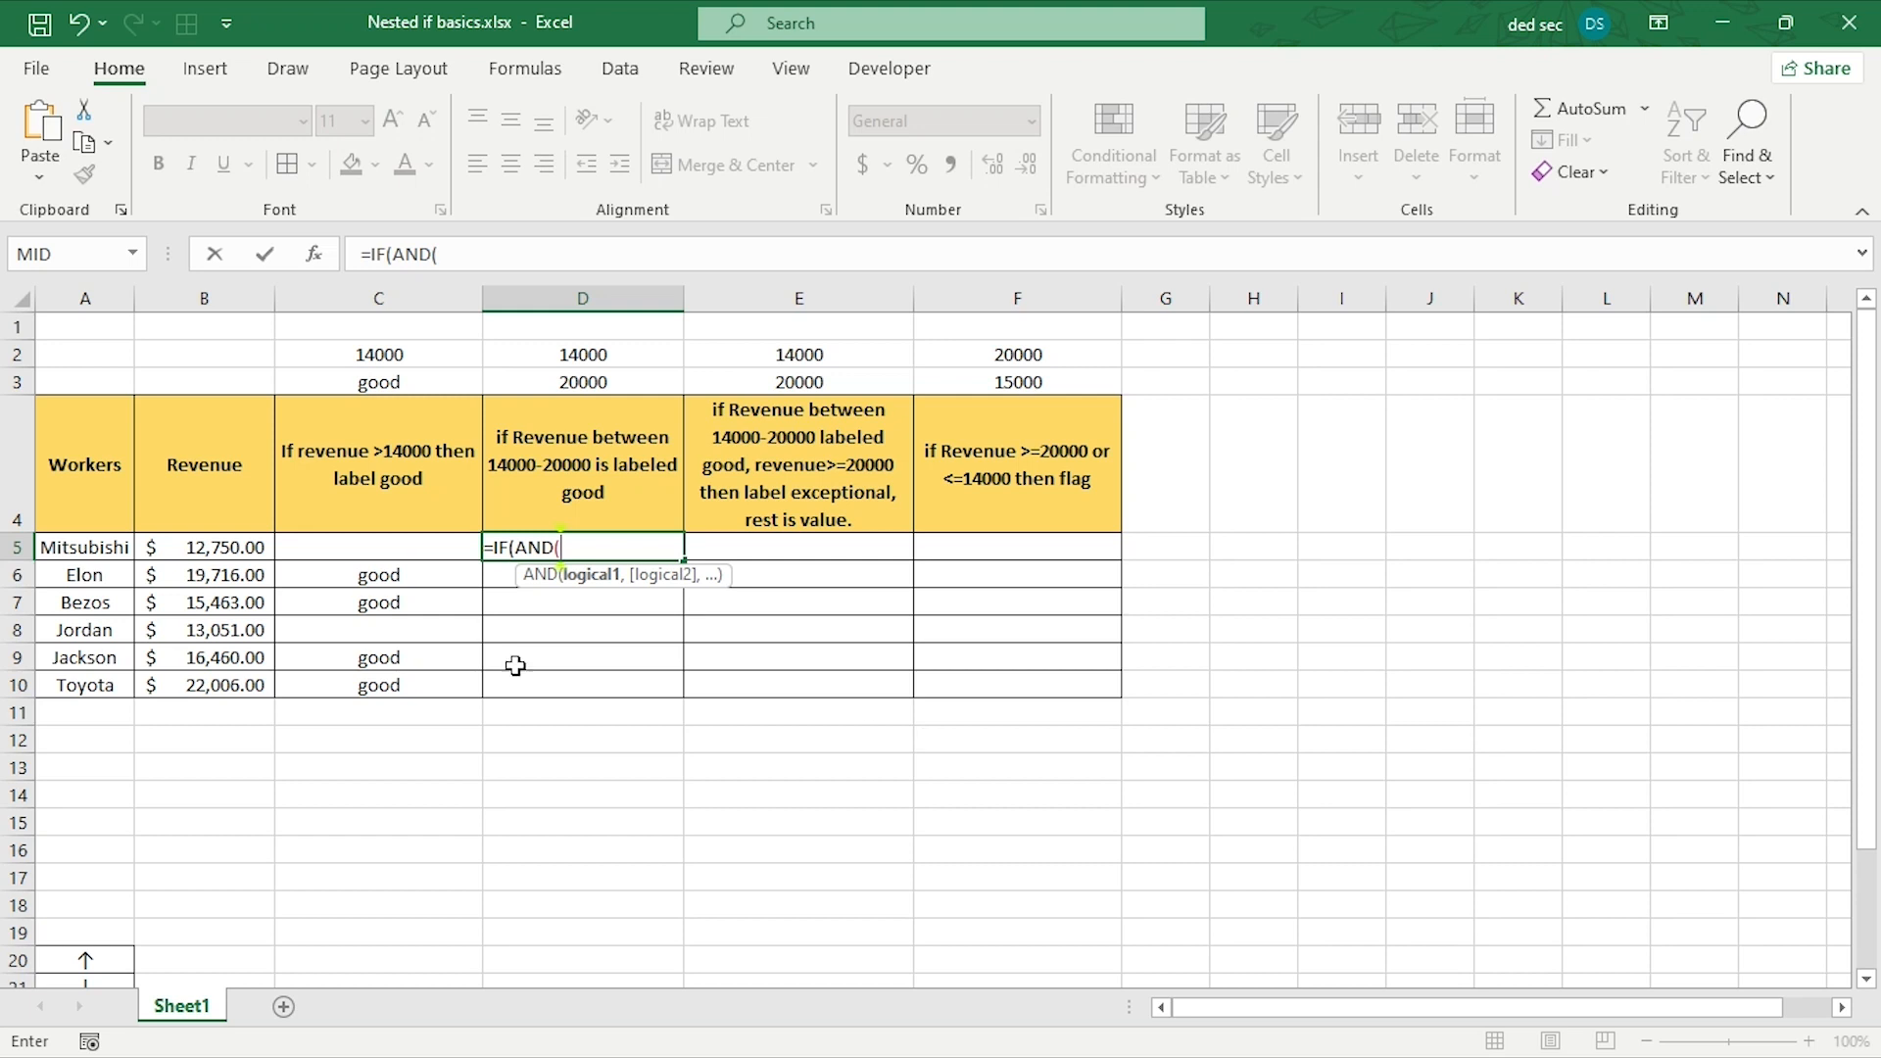
pyautogui.click(182, 557)
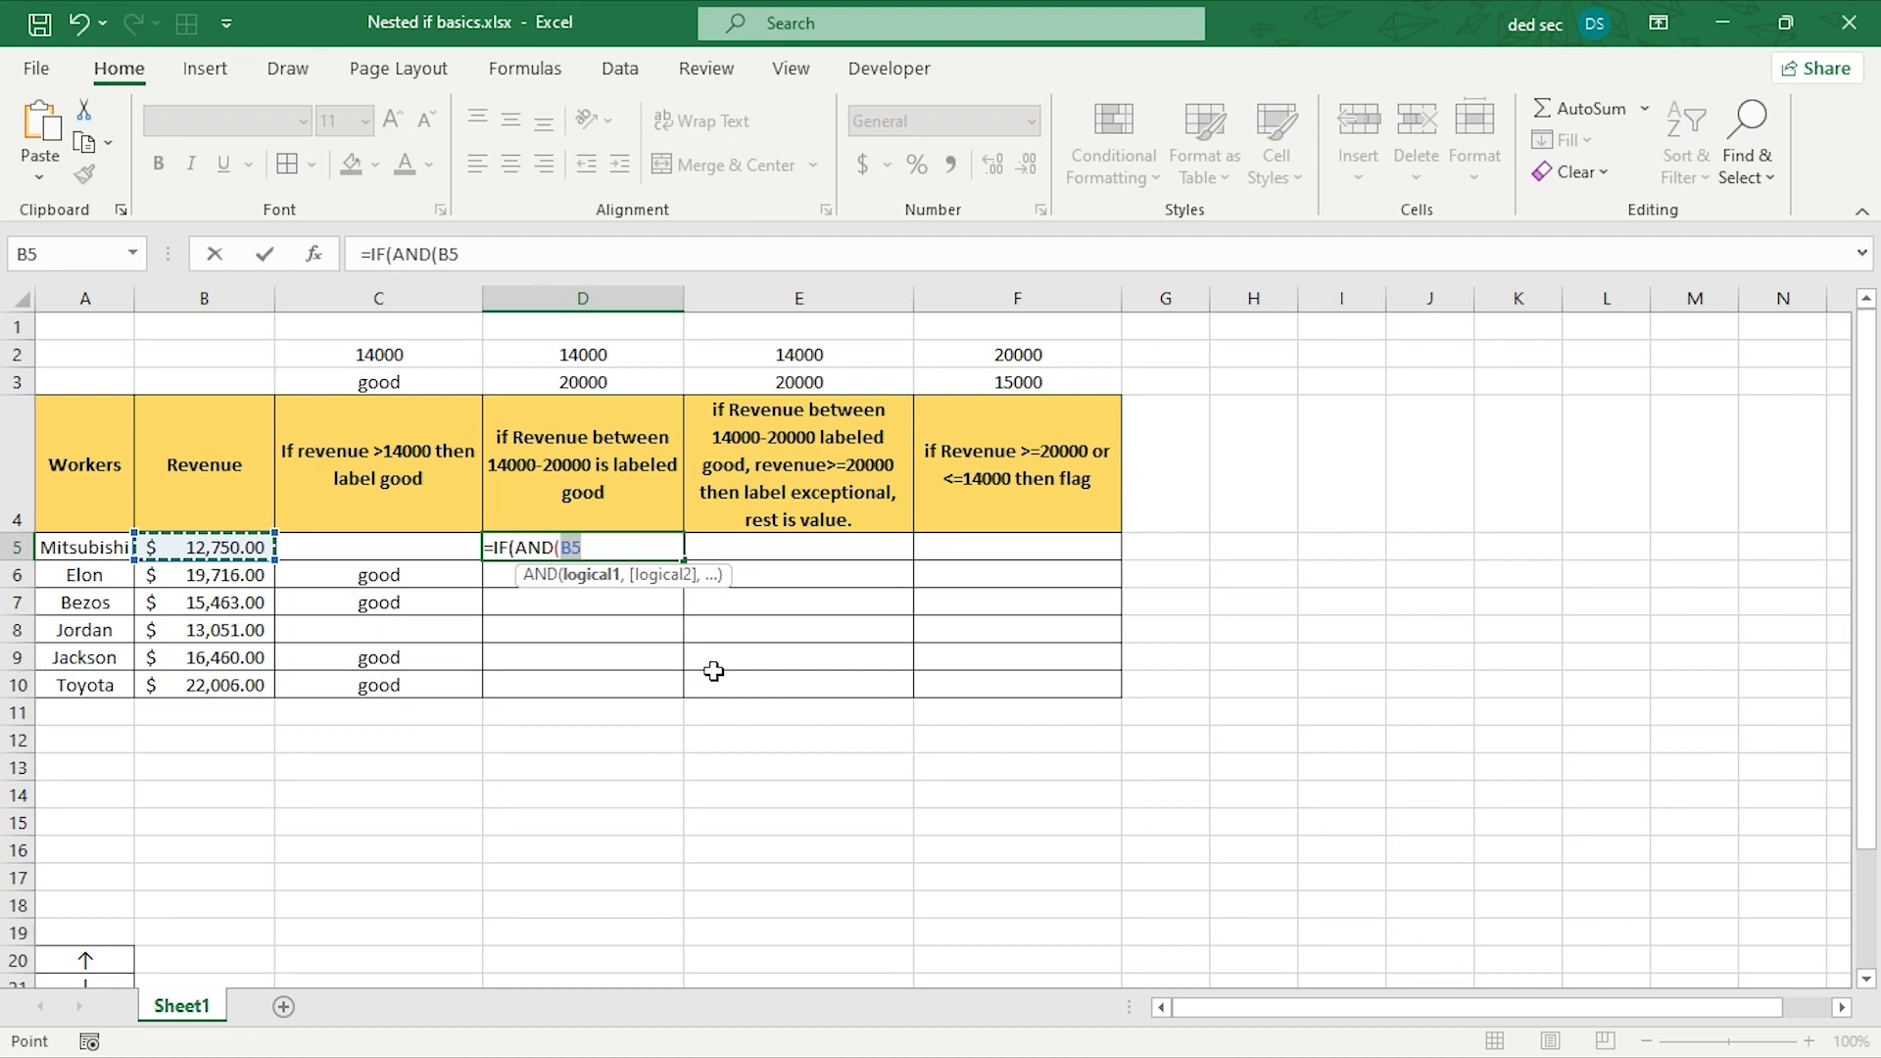
pyautogui.write('>')
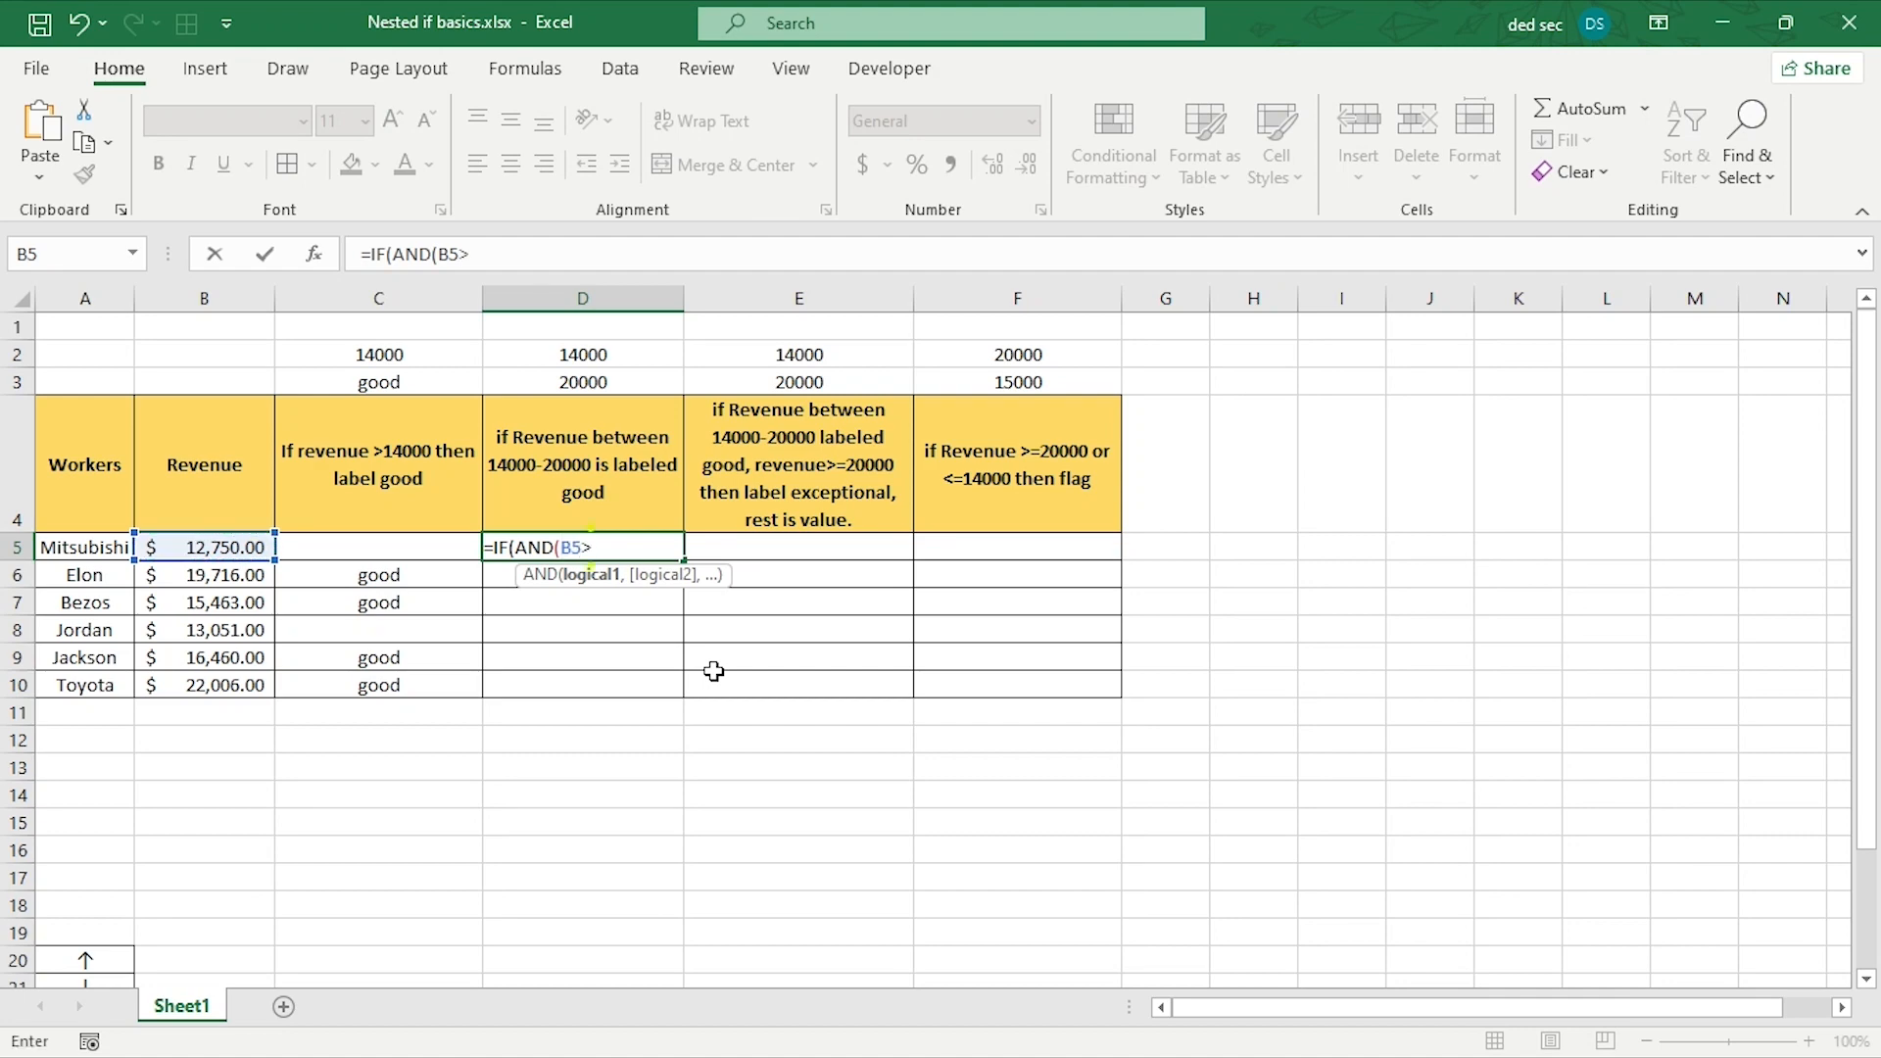
pyautogui.click(612, 354)
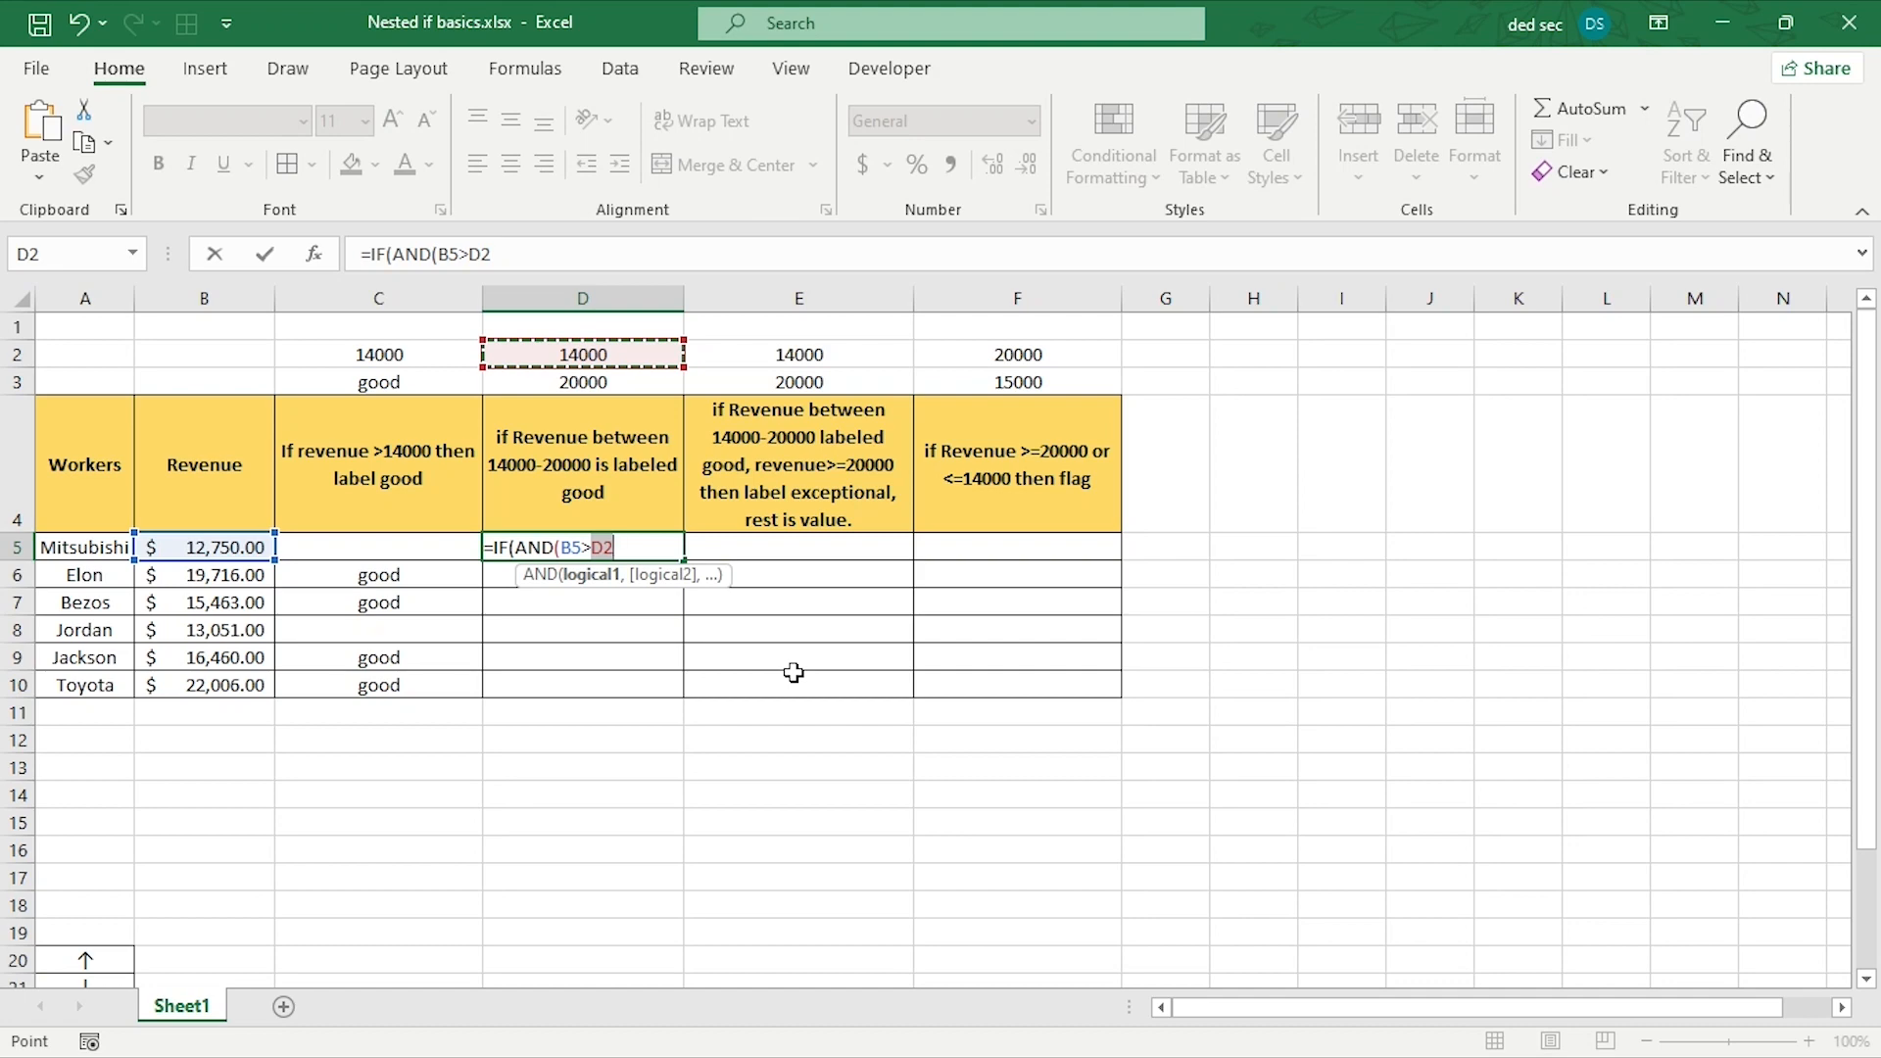
pyautogui.press('F4')
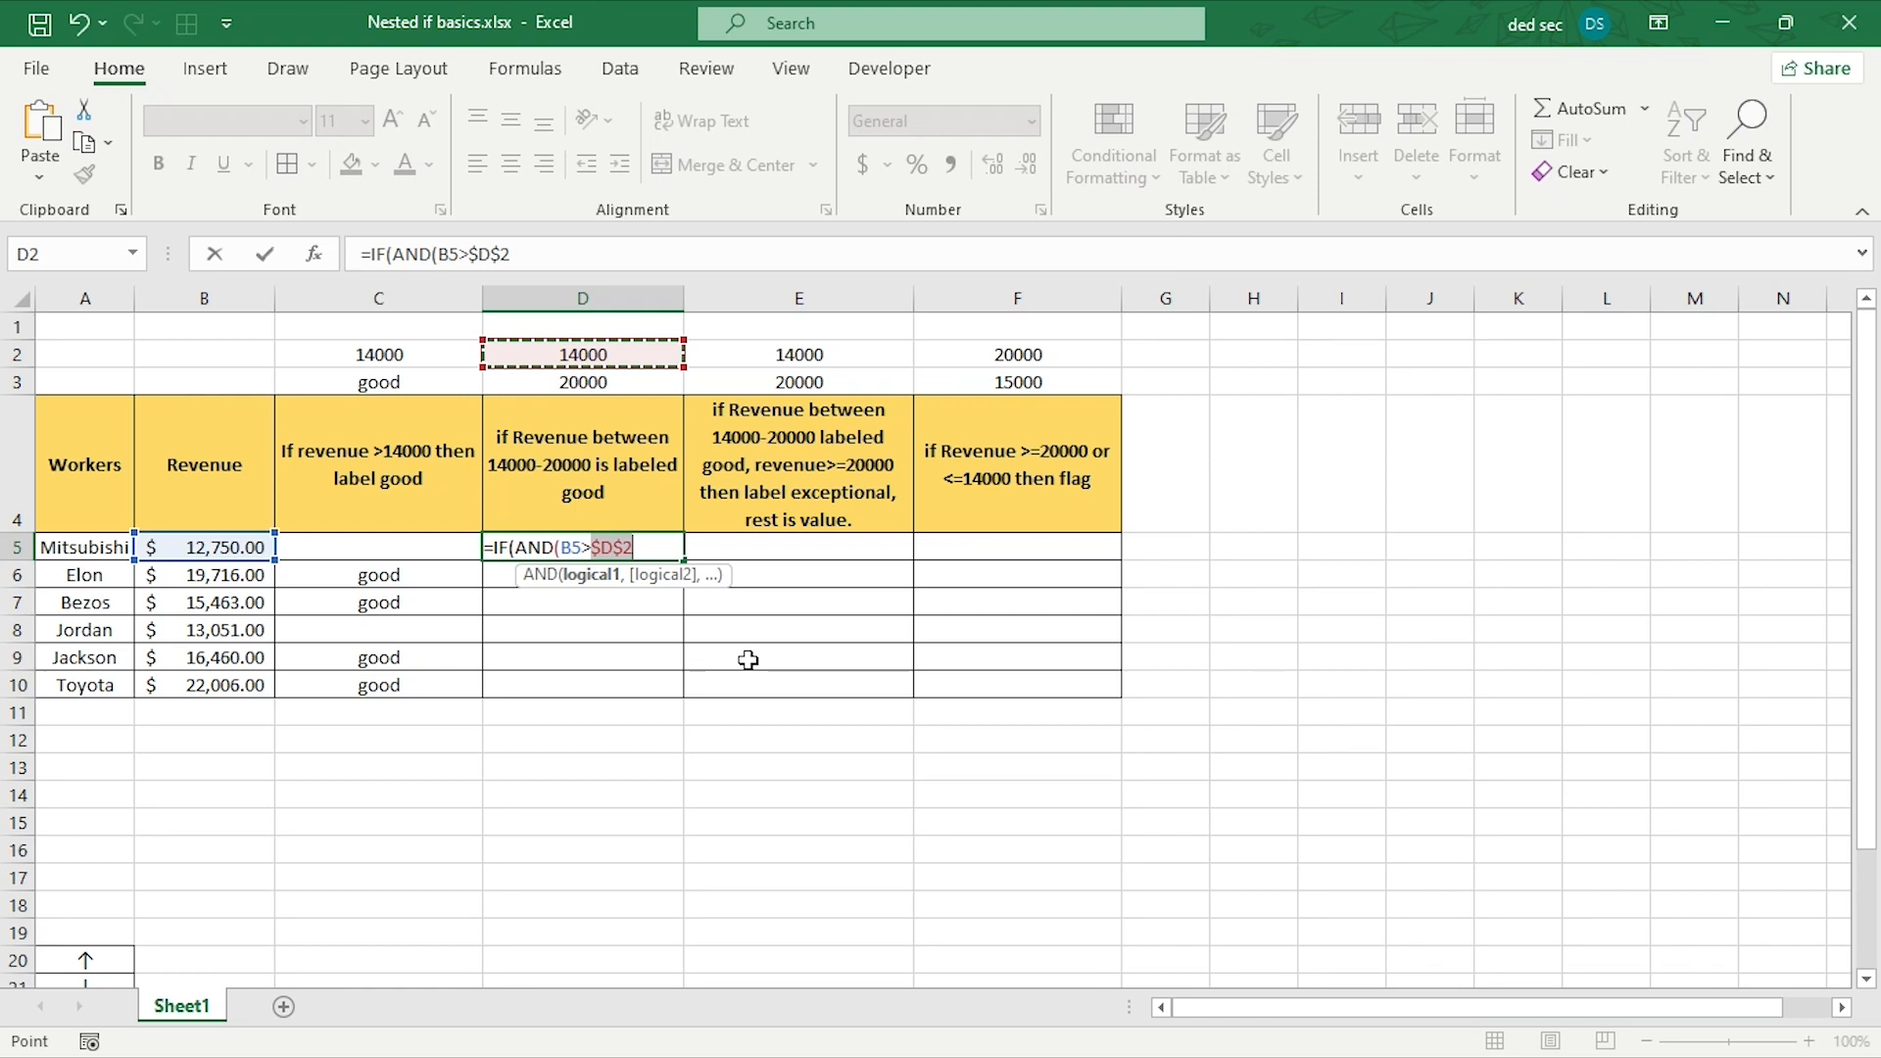
# - Add B5<$D$3 as the second condition of the AND in the D5 formula and close the AND
pyautogui.write(',')
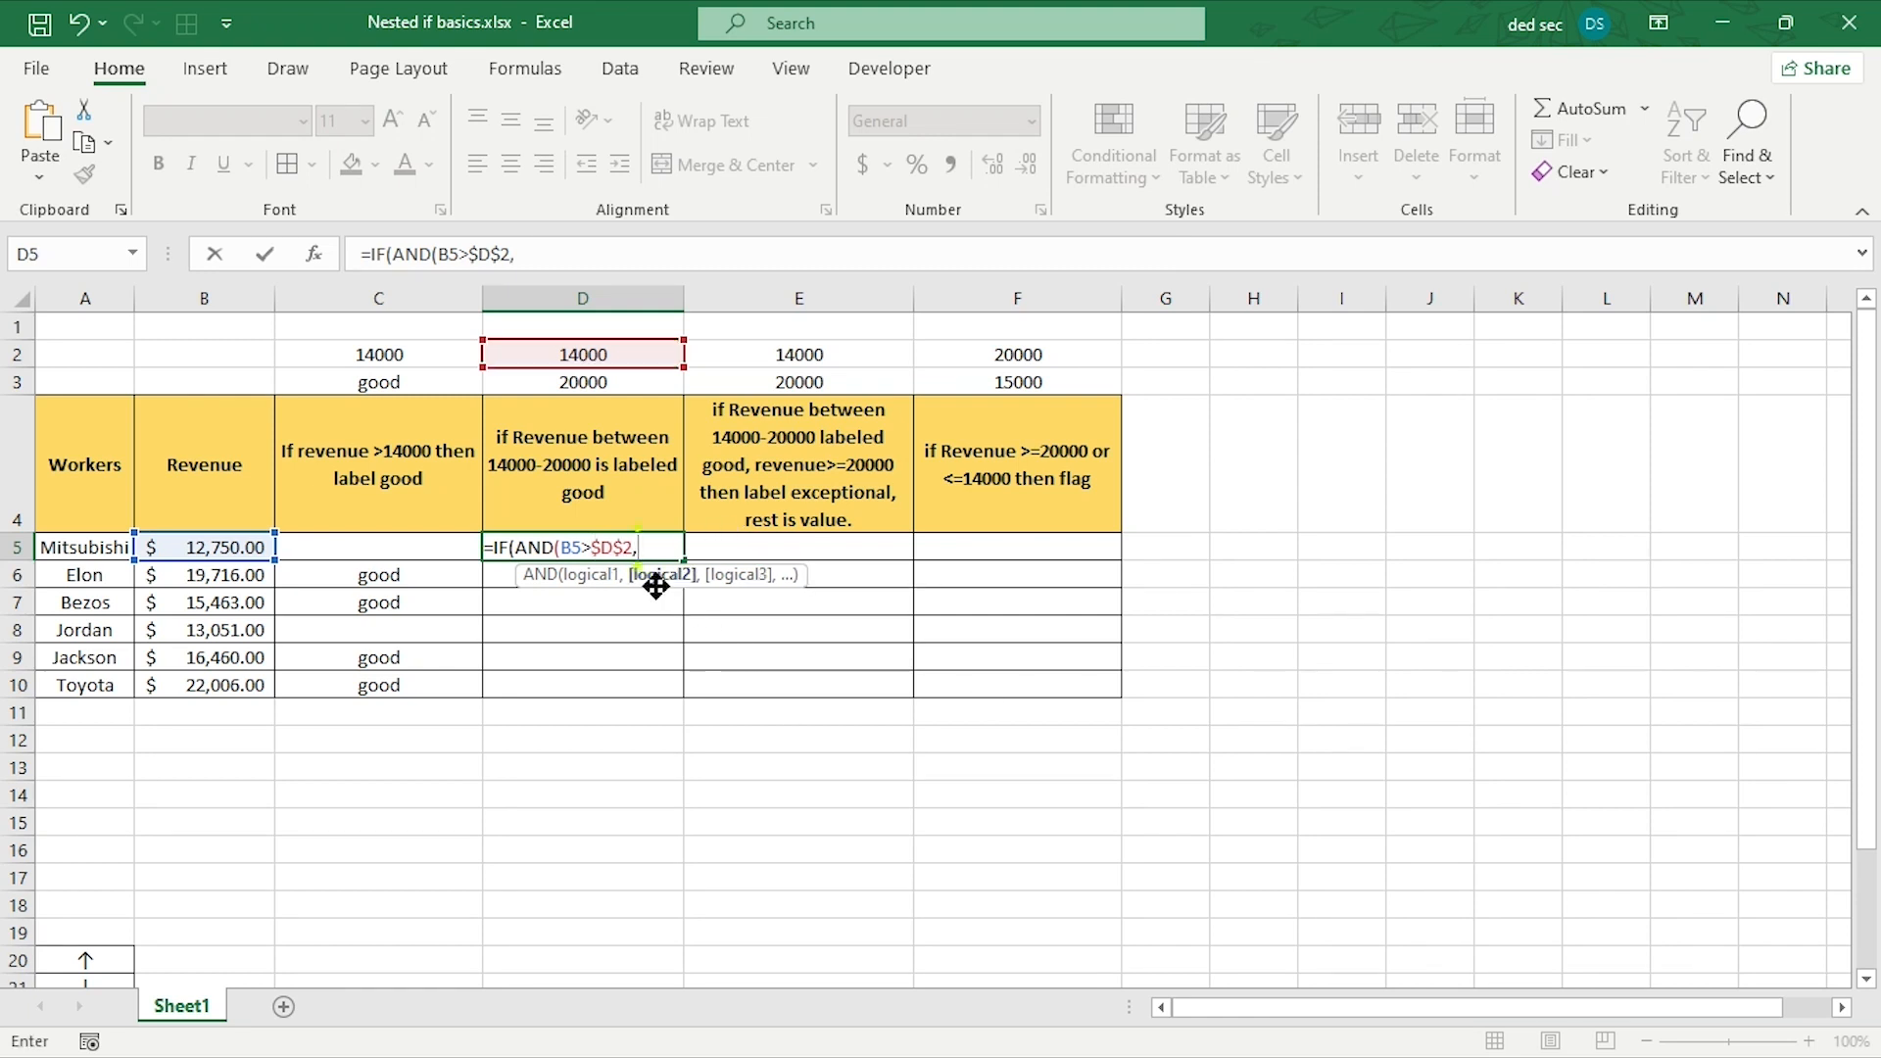
pyautogui.click(230, 550)
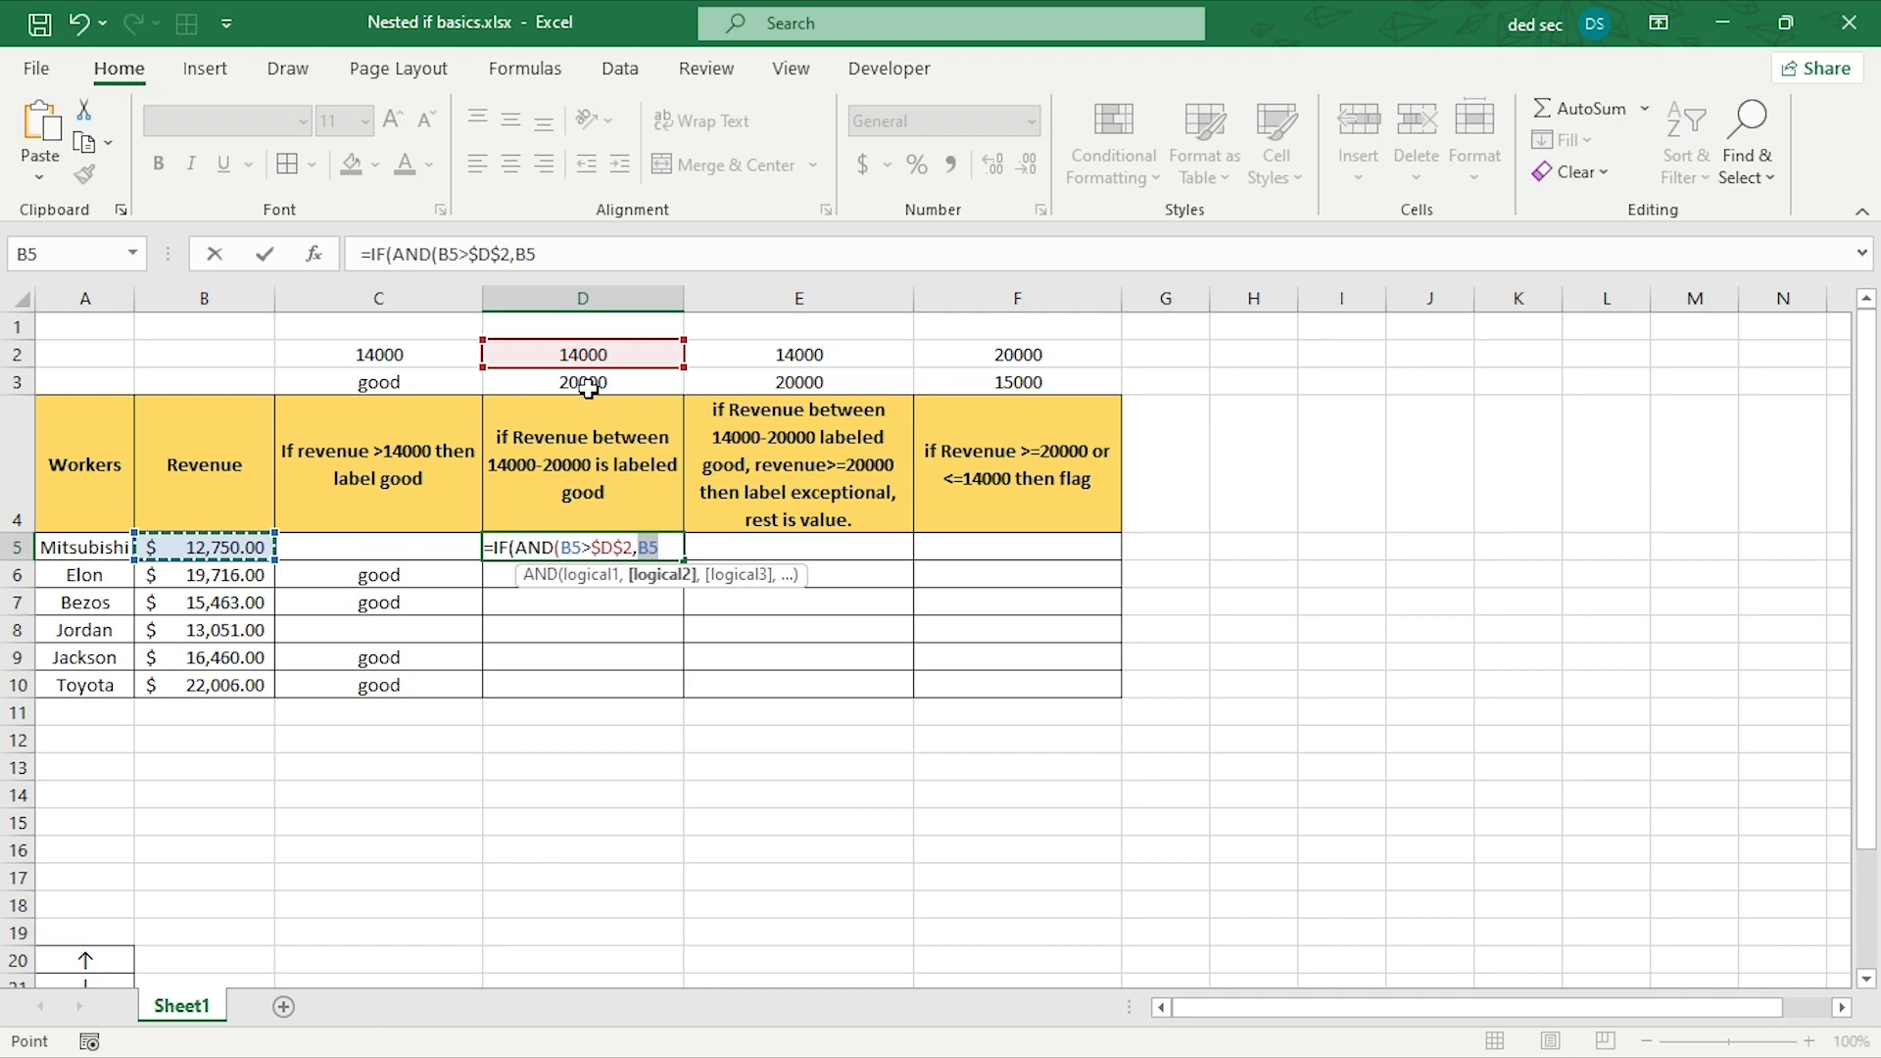
pyautogui.write('<')
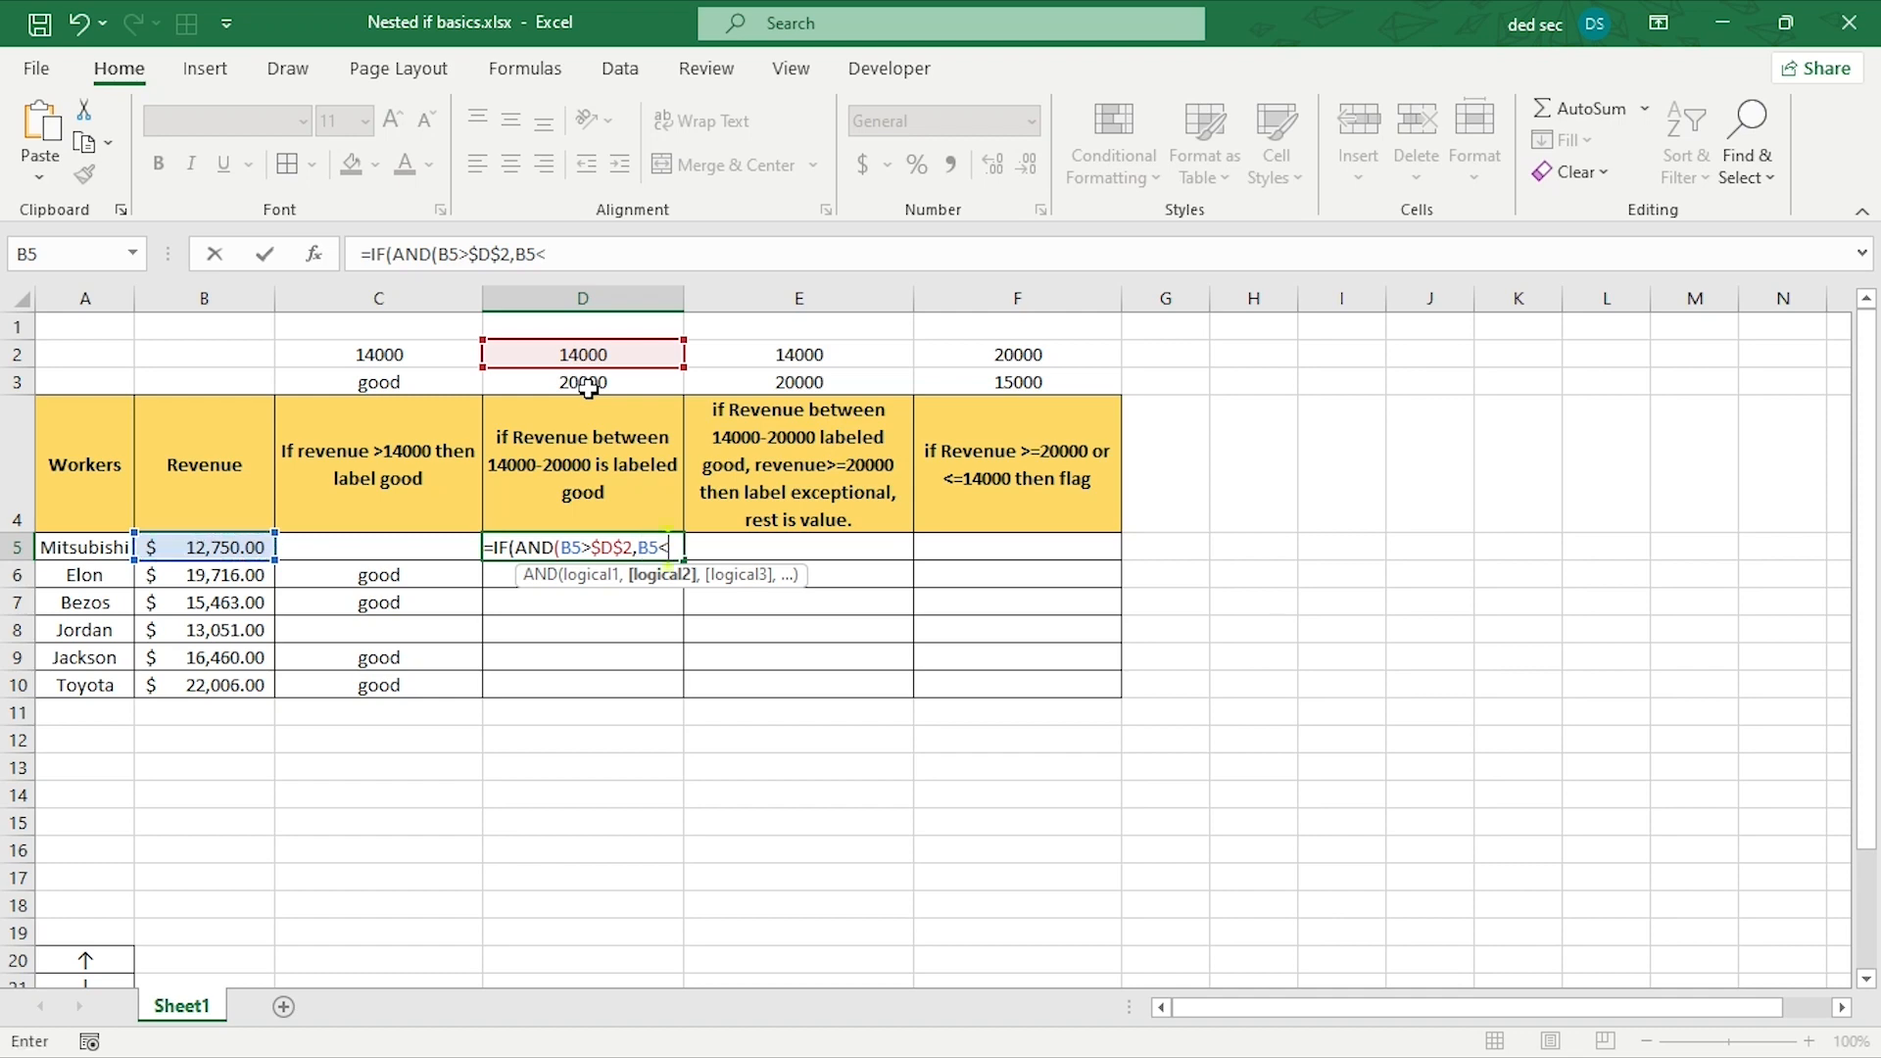
pyautogui.click(588, 385)
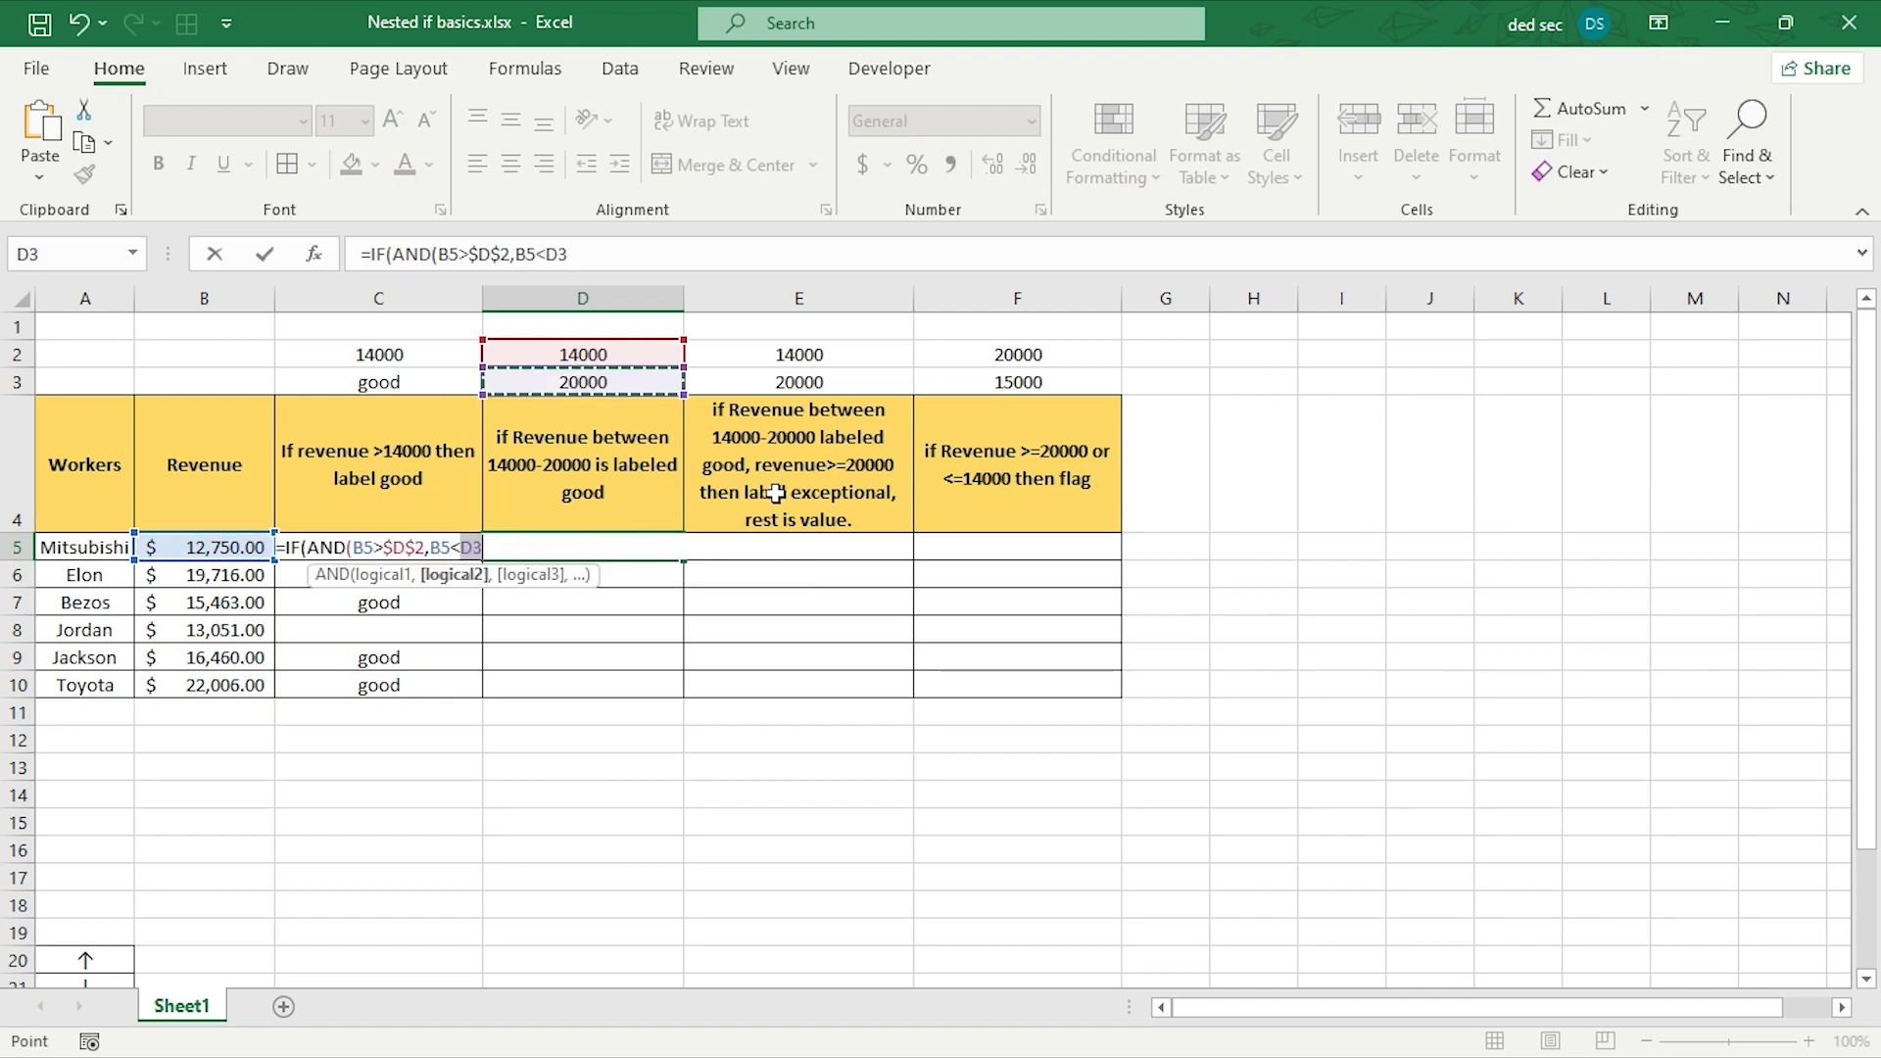
pyautogui.press('F4')
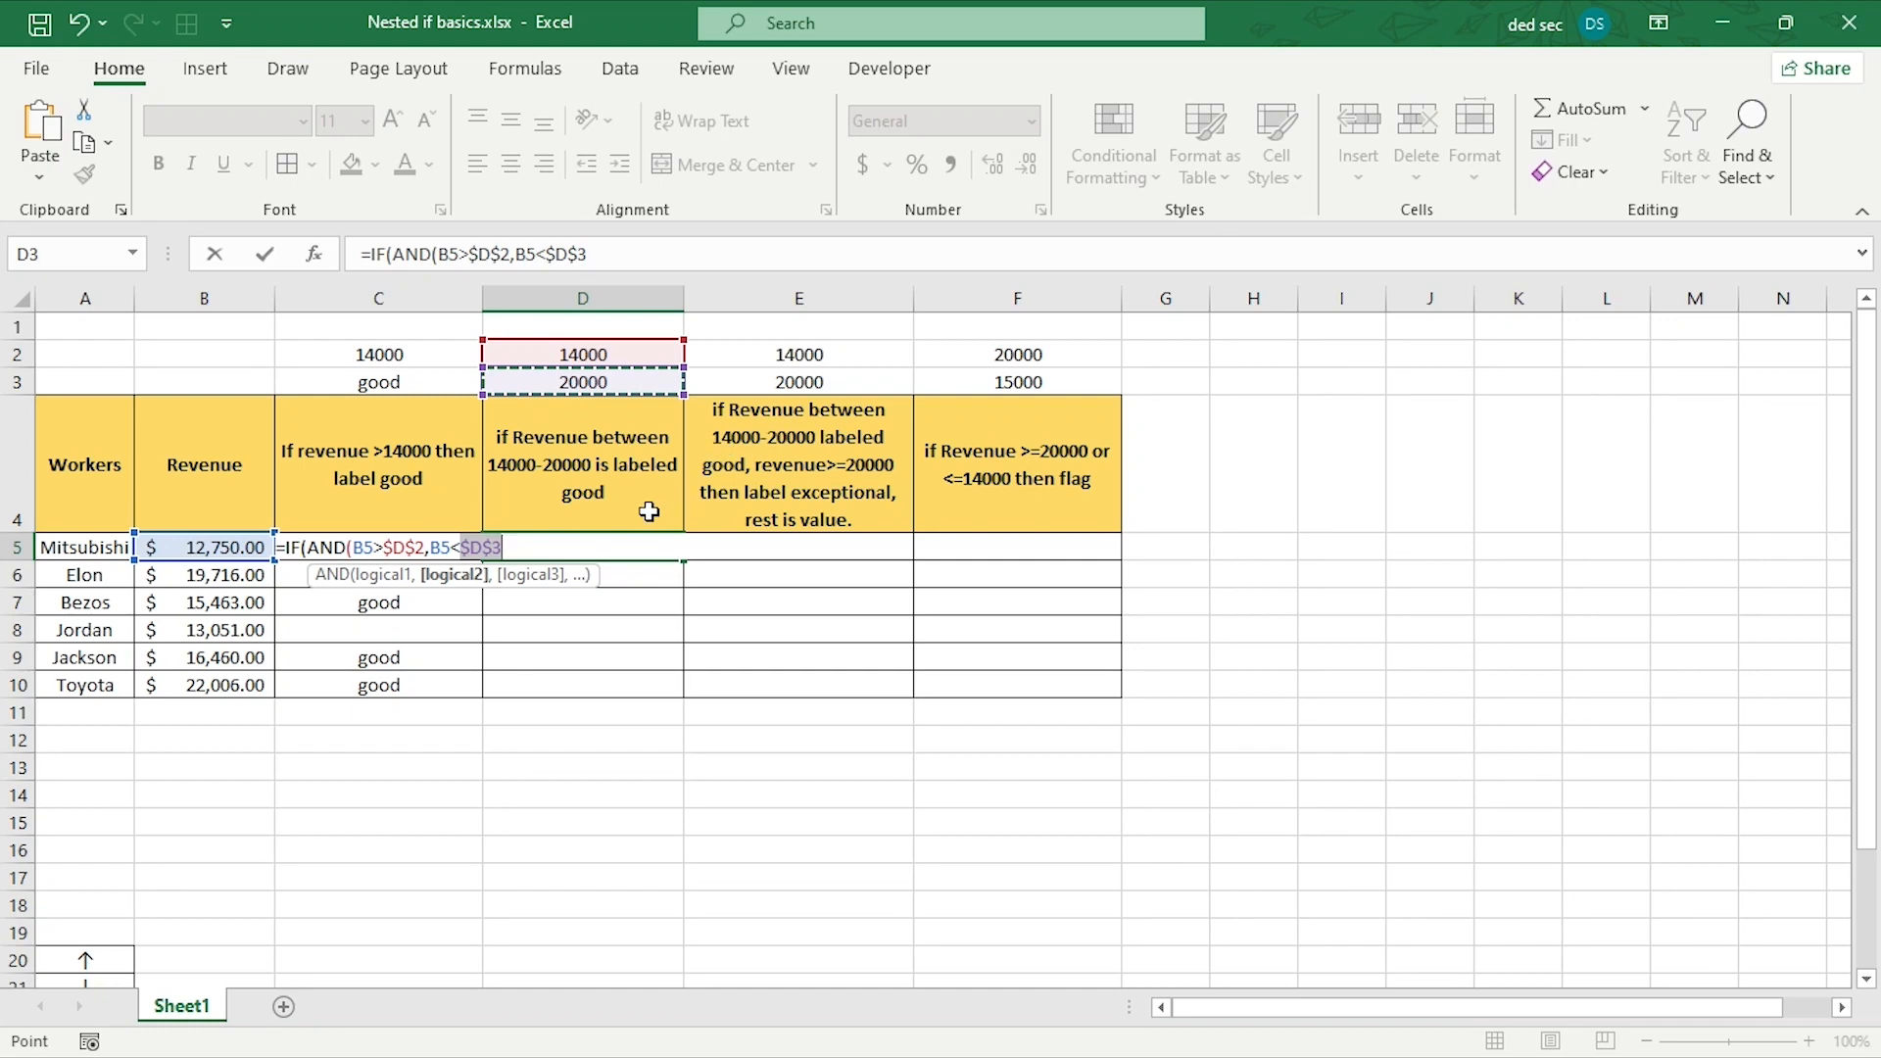
pyautogui.write(')')
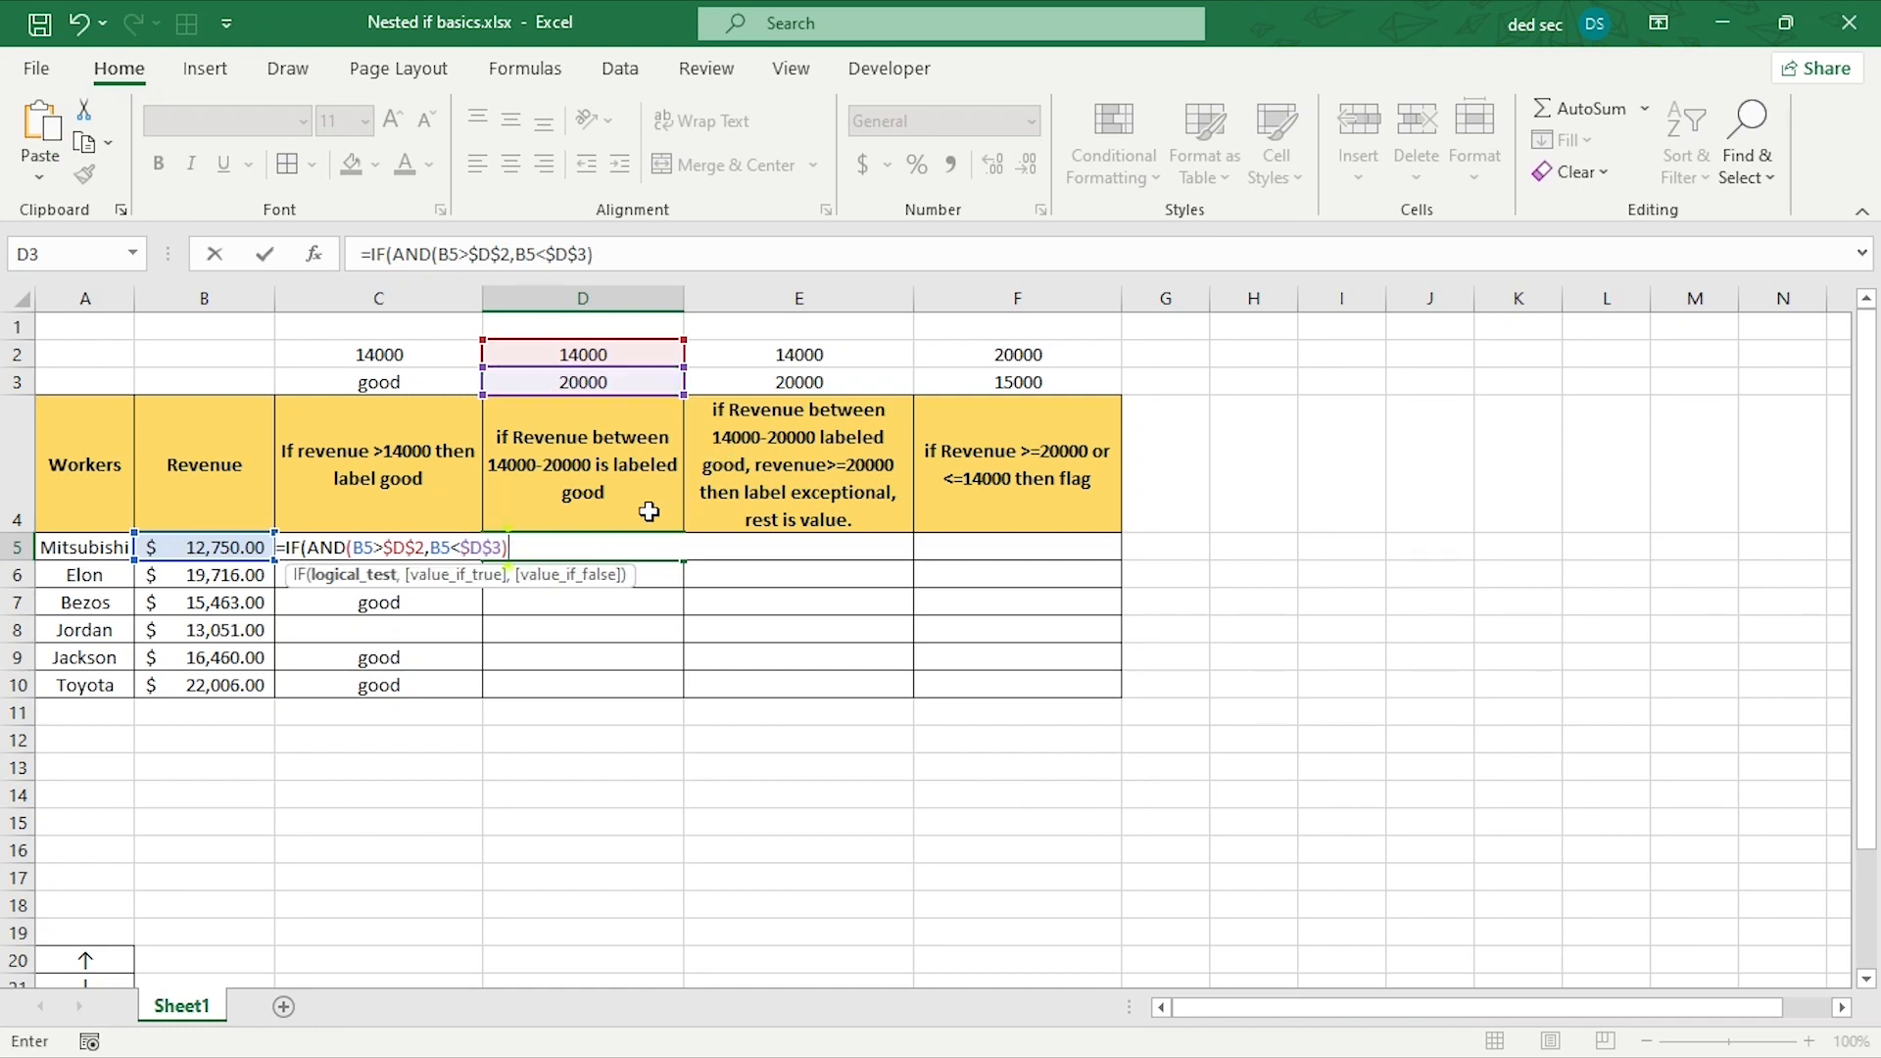
# - Set the D5 formula's value if true to the text "good", declining the proposed formula correction
pyautogui.write(',')
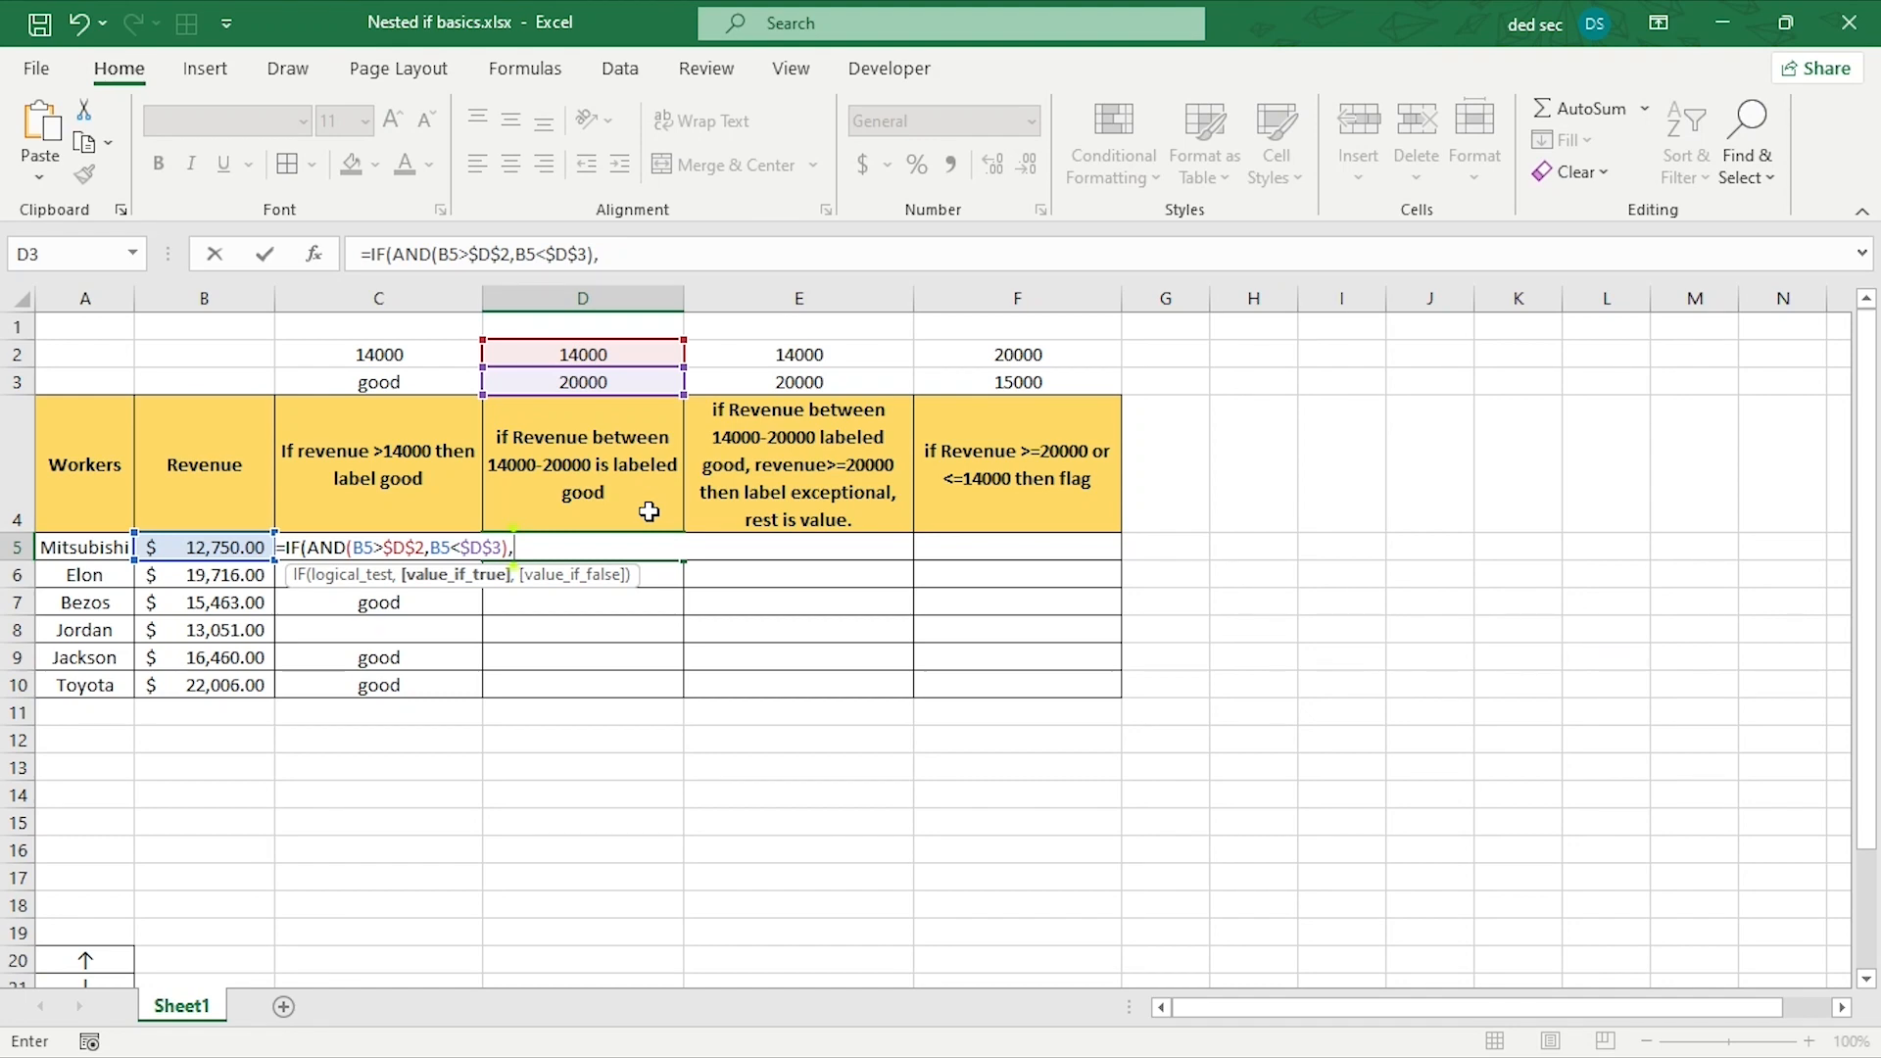
pyautogui.write('"')
pyautogui.press('Return')
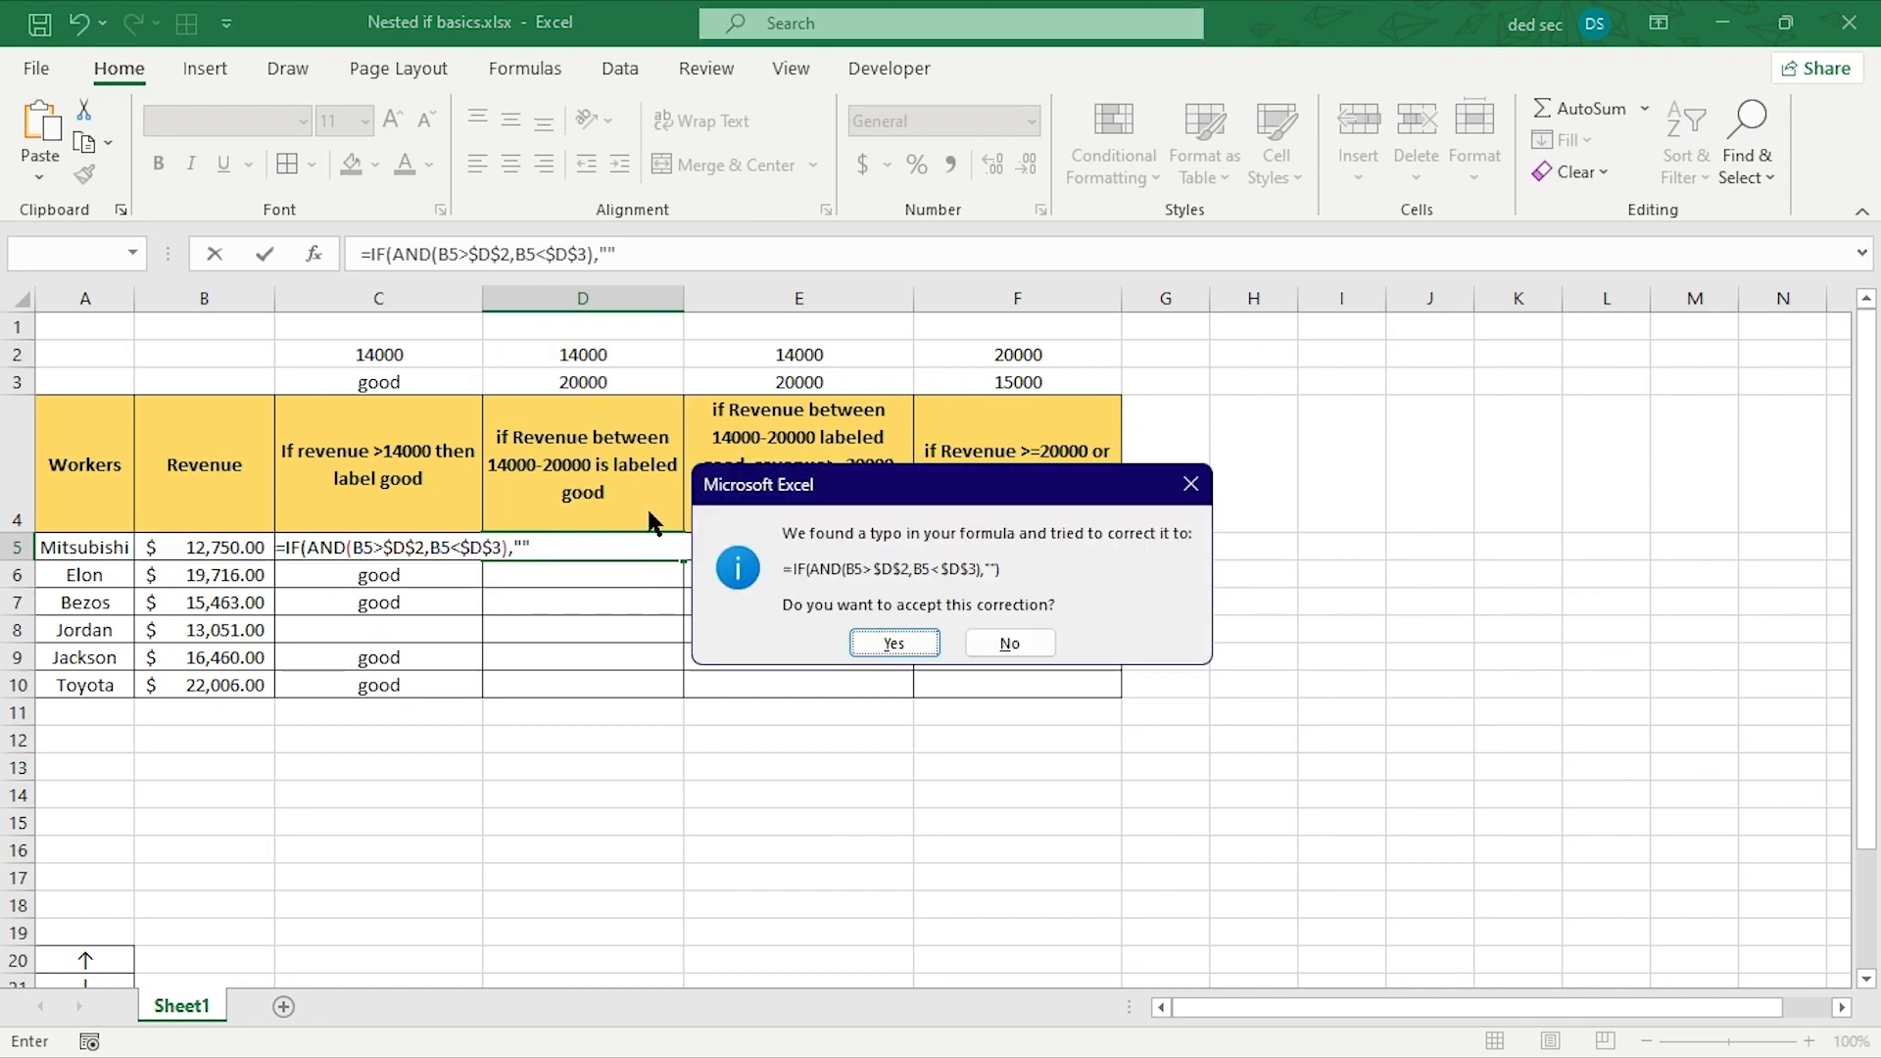
pyautogui.click(1009, 642)
pyautogui.click(941, 617)
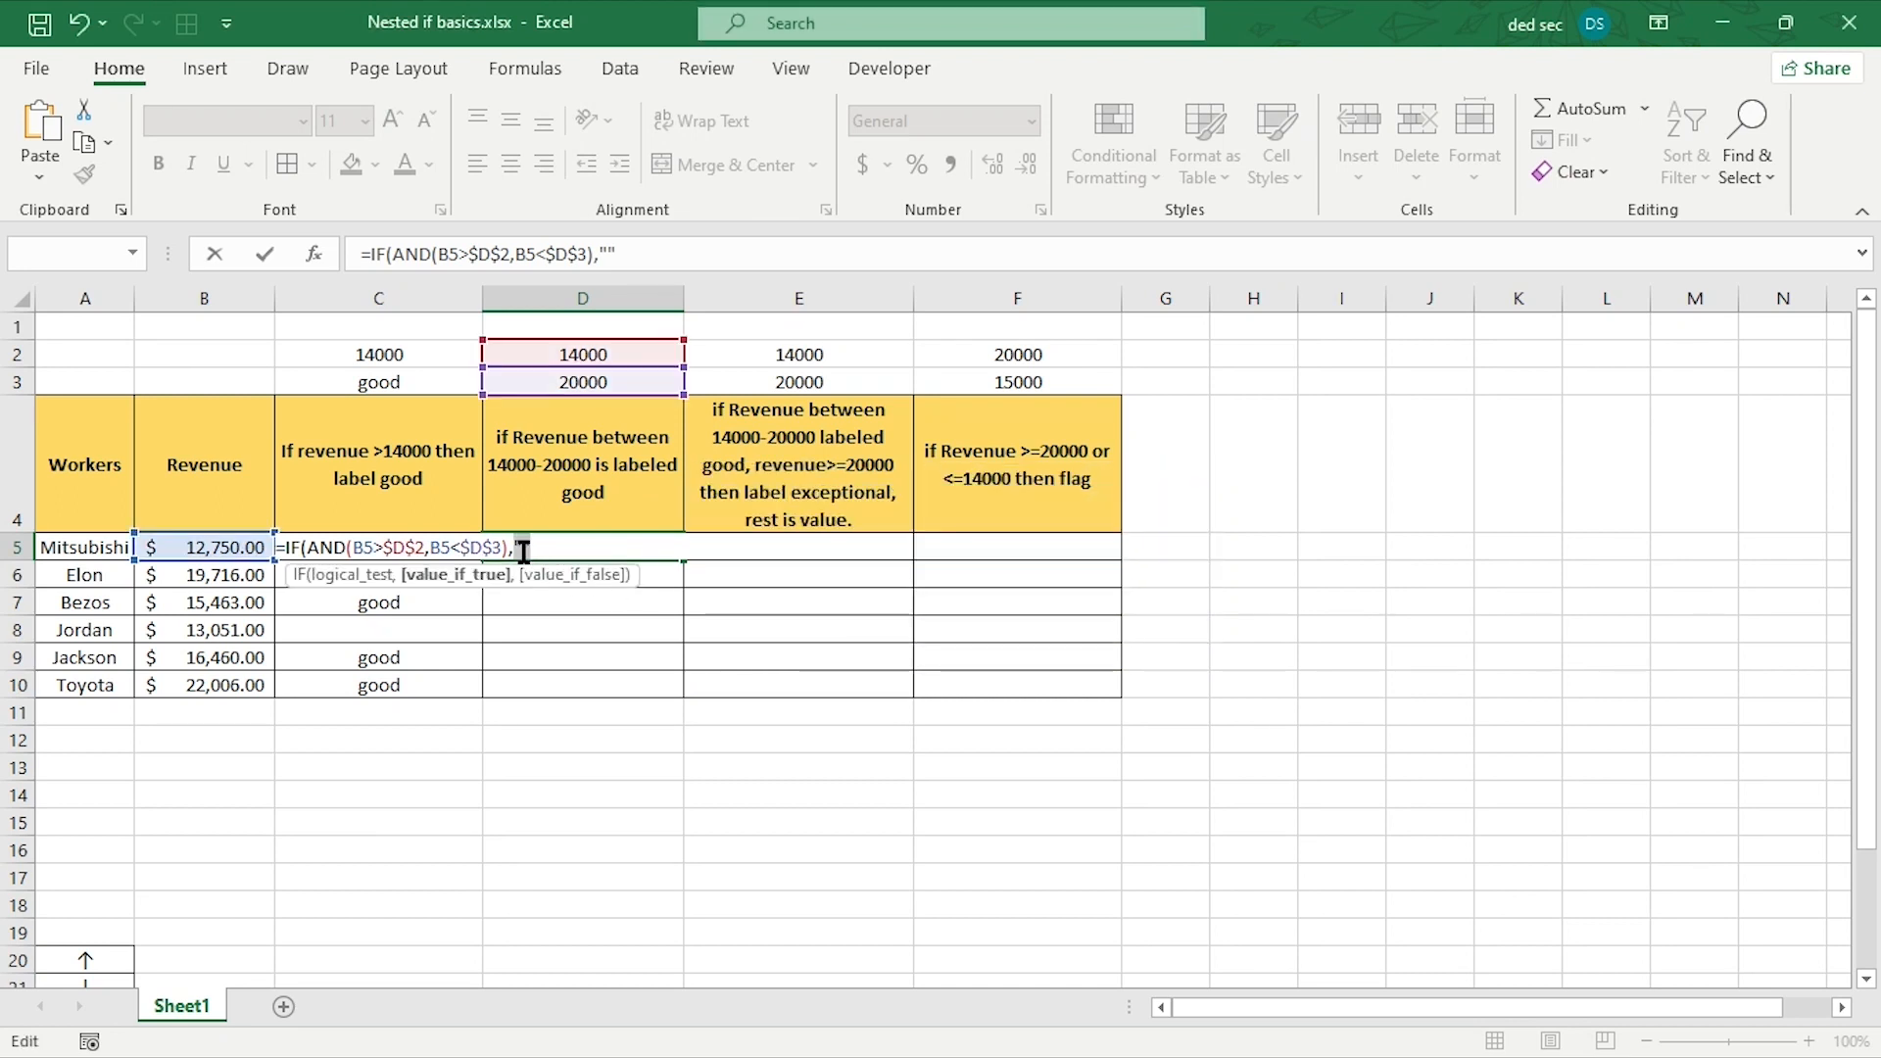
pyautogui.write('good')
pyautogui.press('Right')
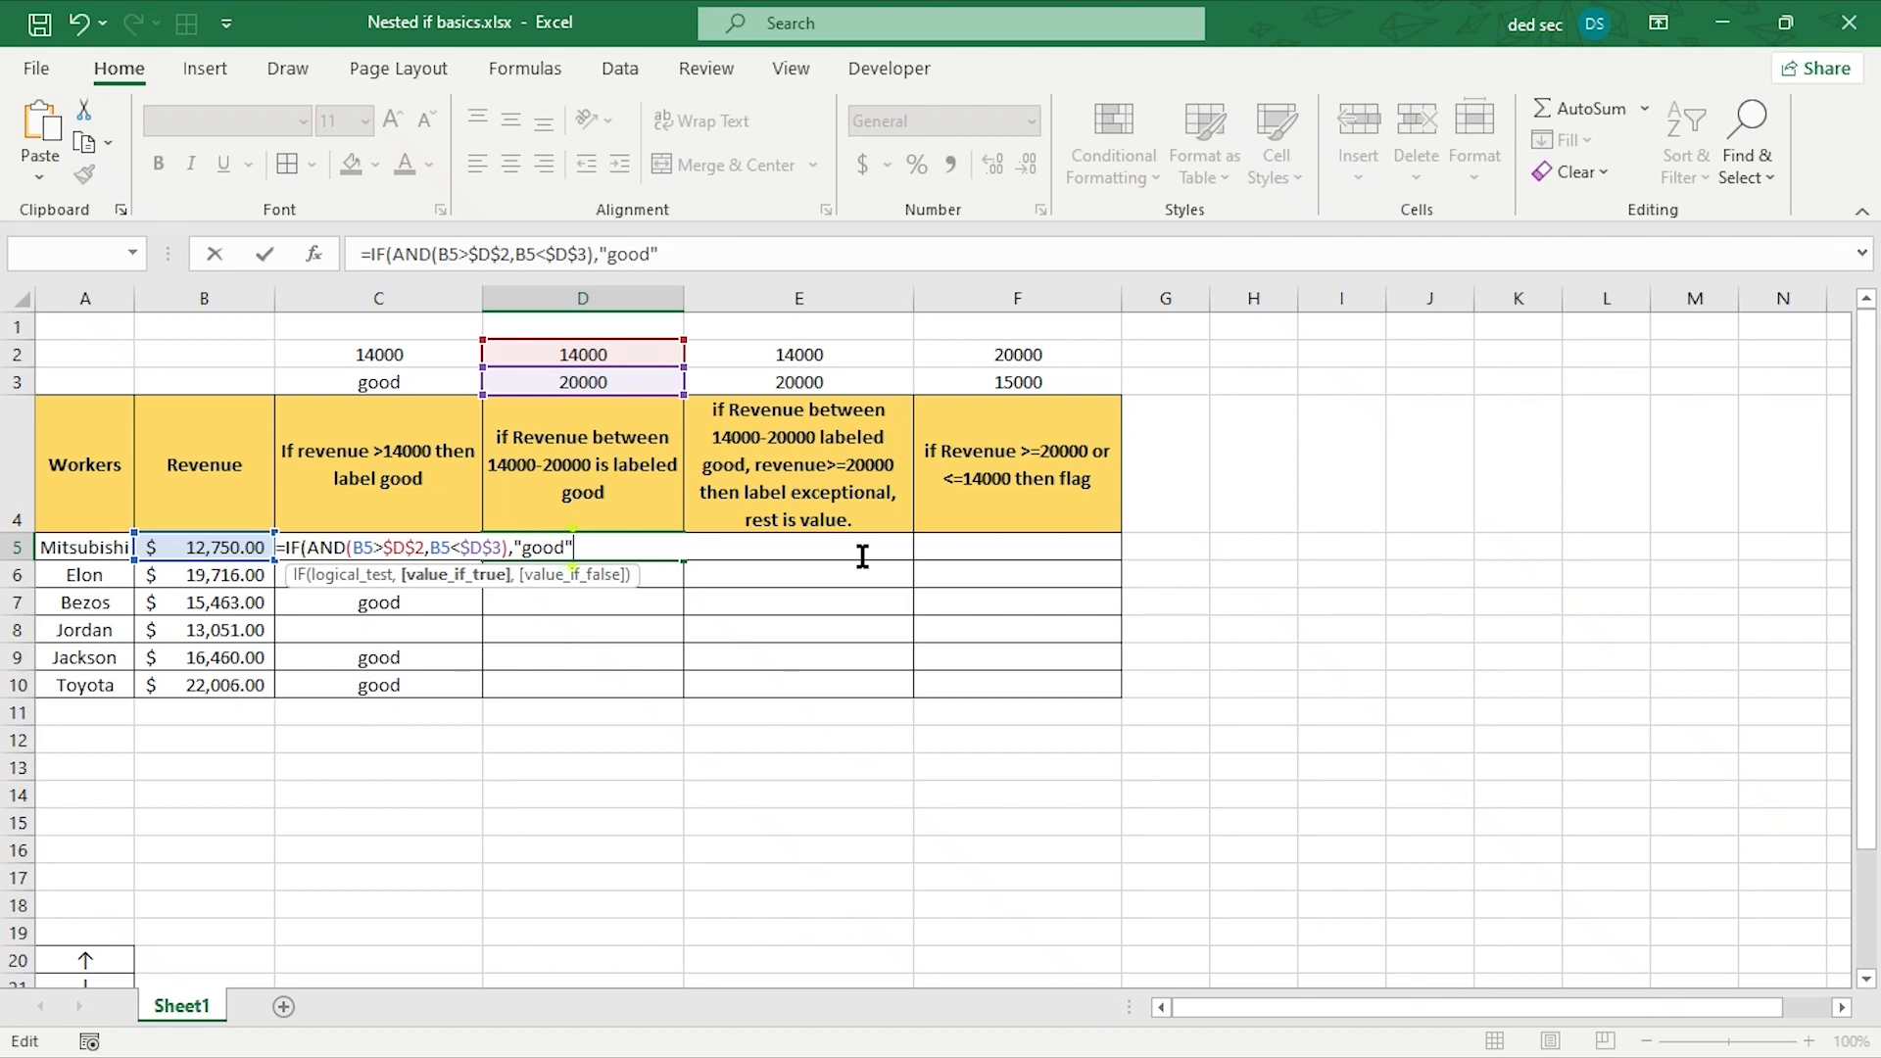
# - Finish the D5 formula with empty text "" as the value if false and fill it down to D10
pyautogui.write(',')
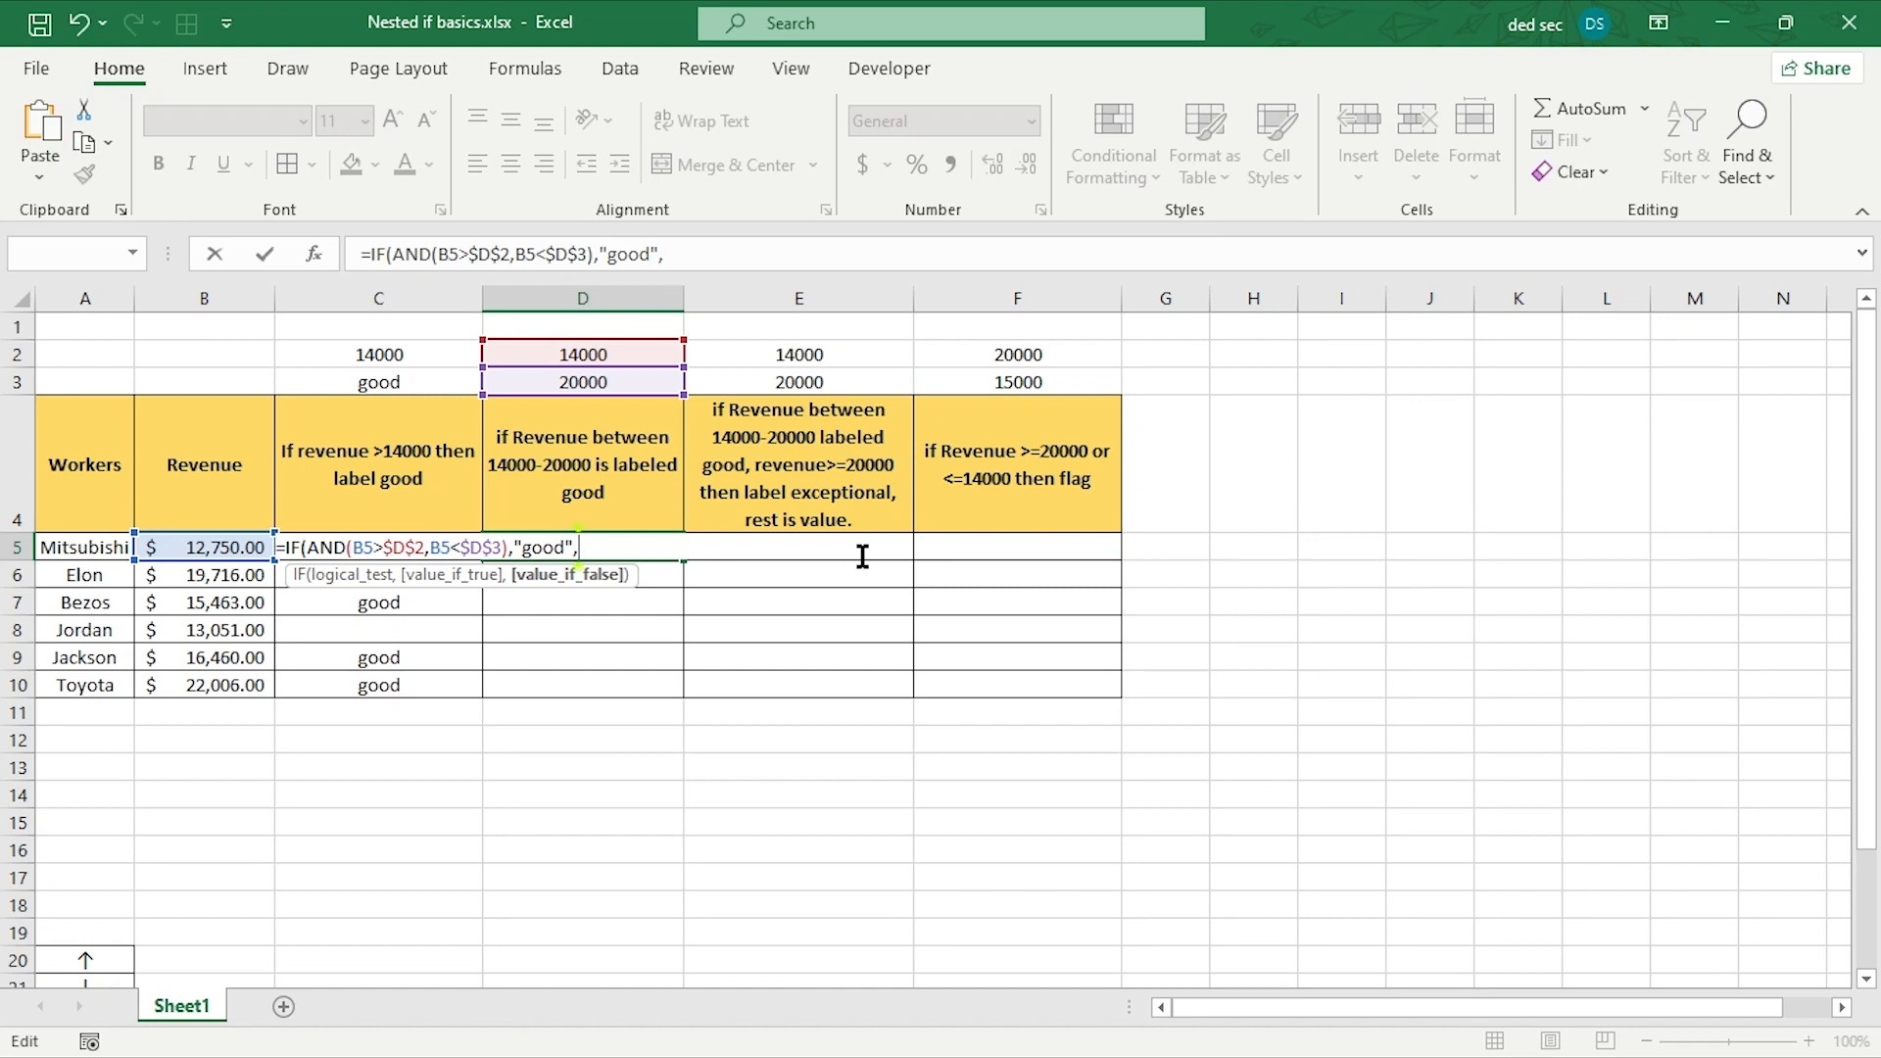
pyautogui.write('"")')
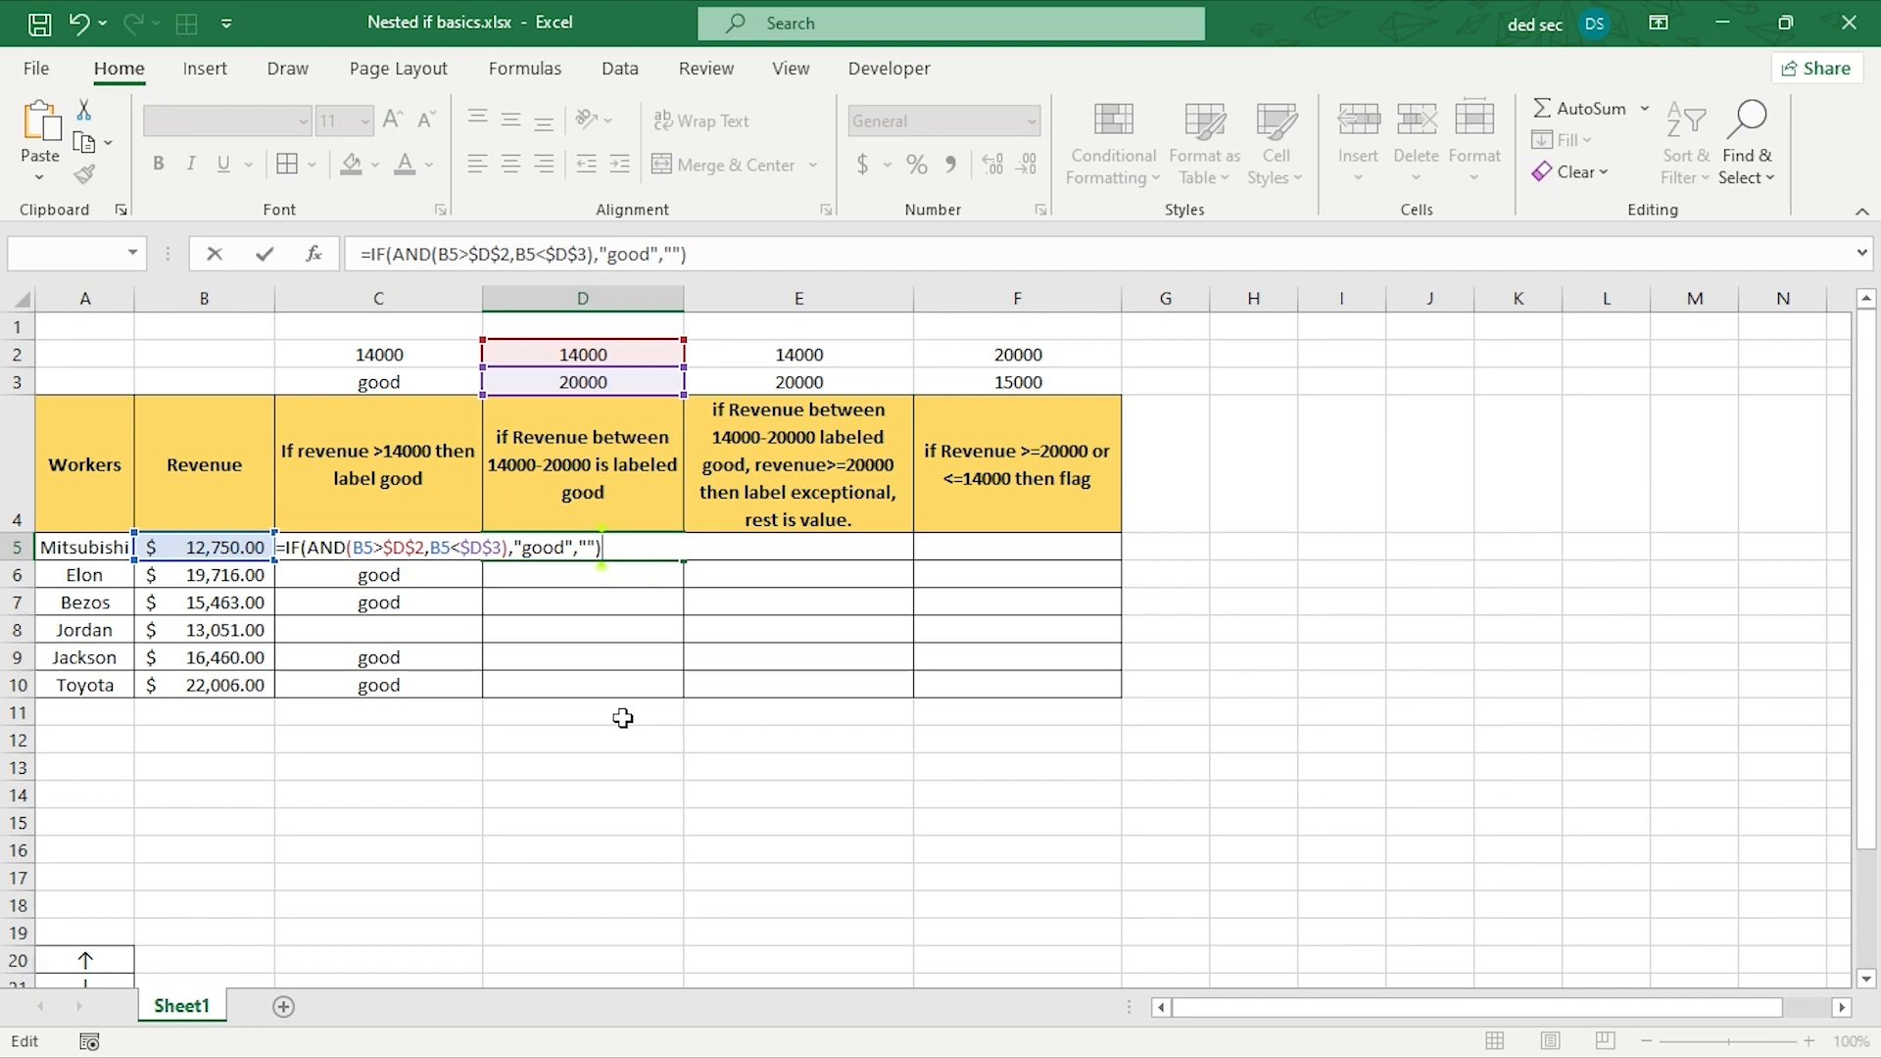
pyautogui.press('Return')
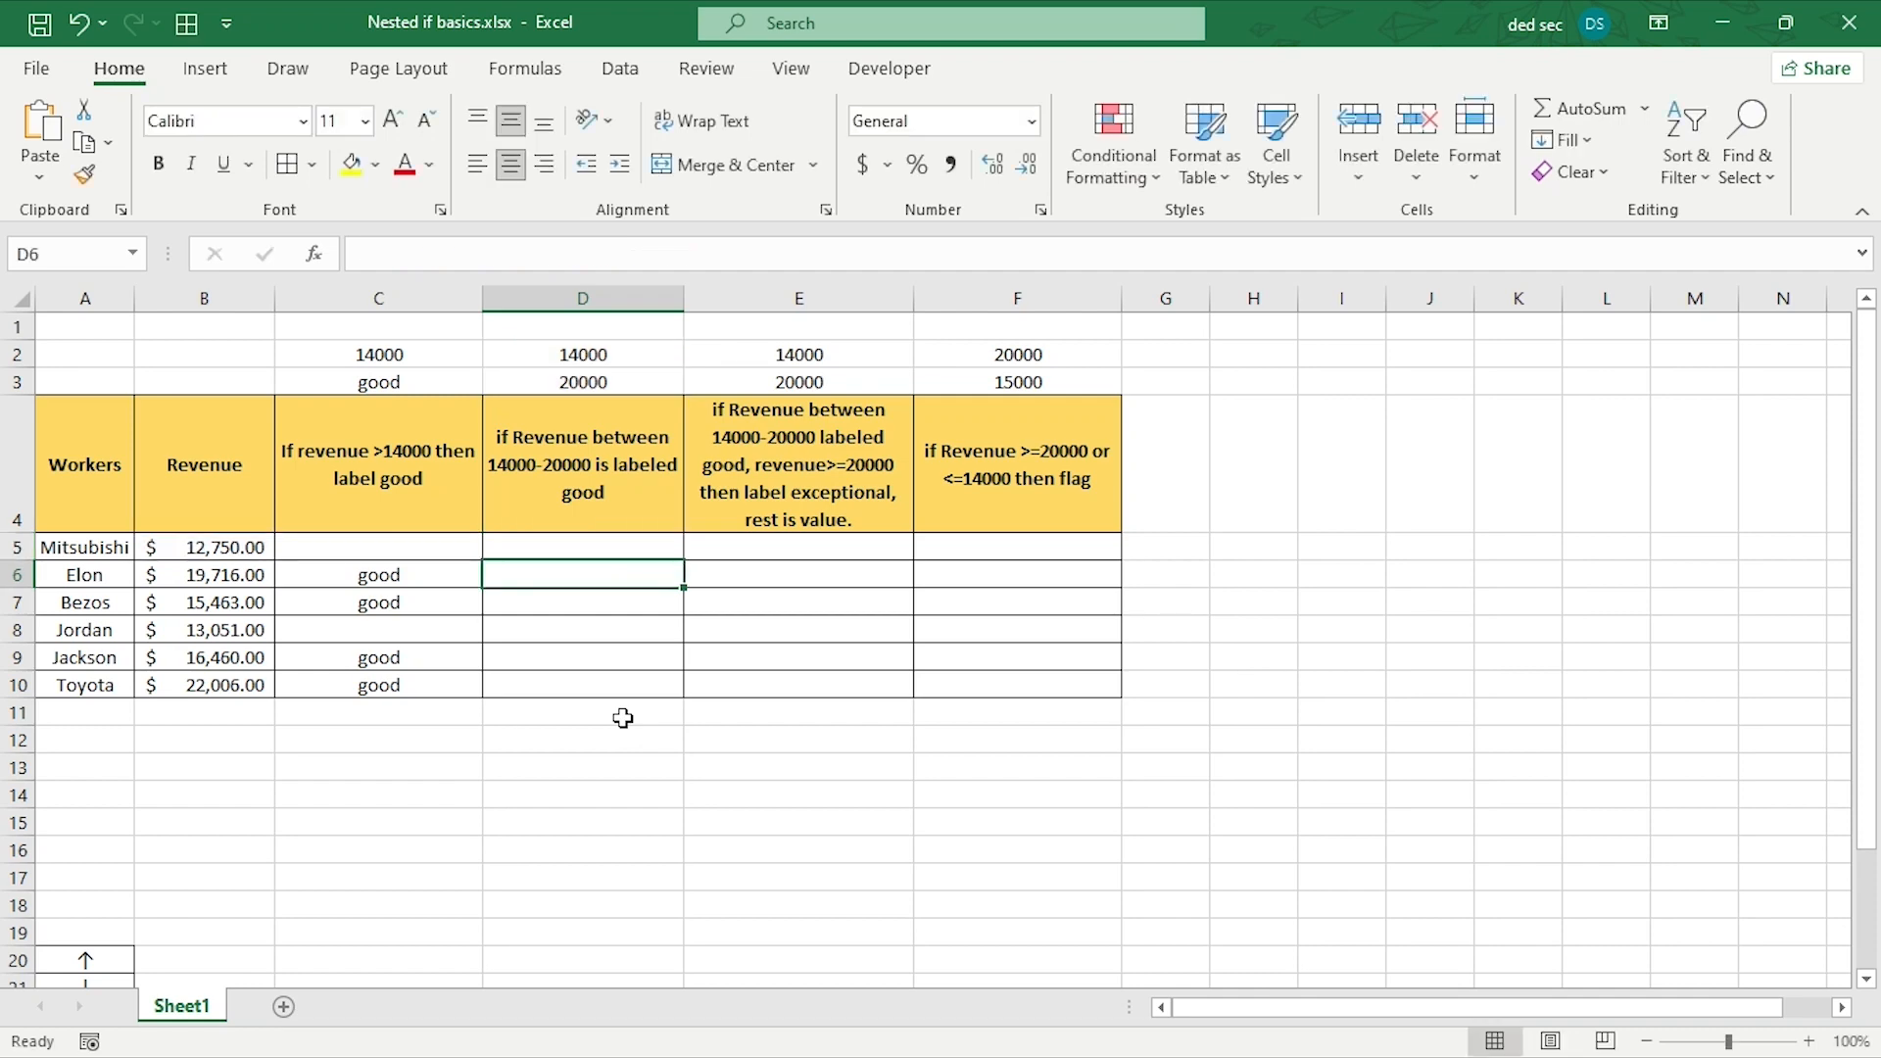
pyautogui.click(550, 548)
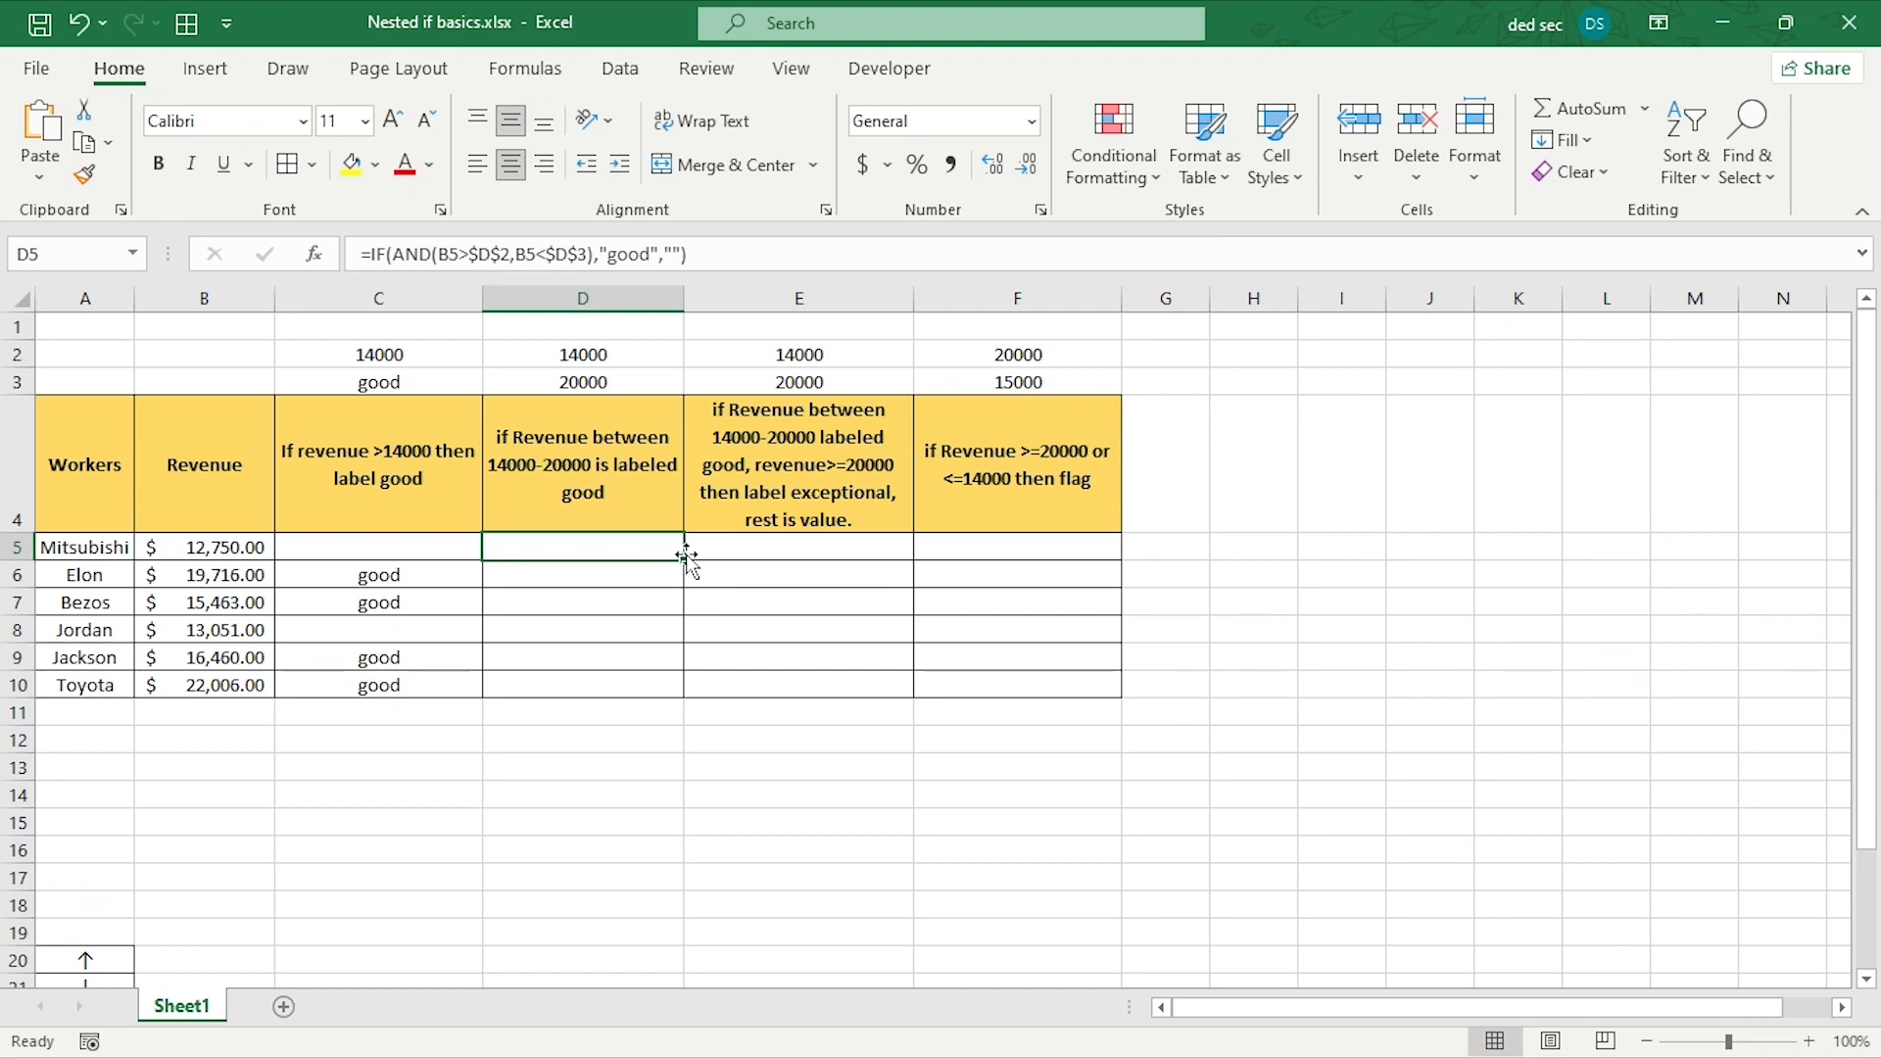
pyautogui.moveTo(686, 556); pyautogui.dragTo(651, 690)
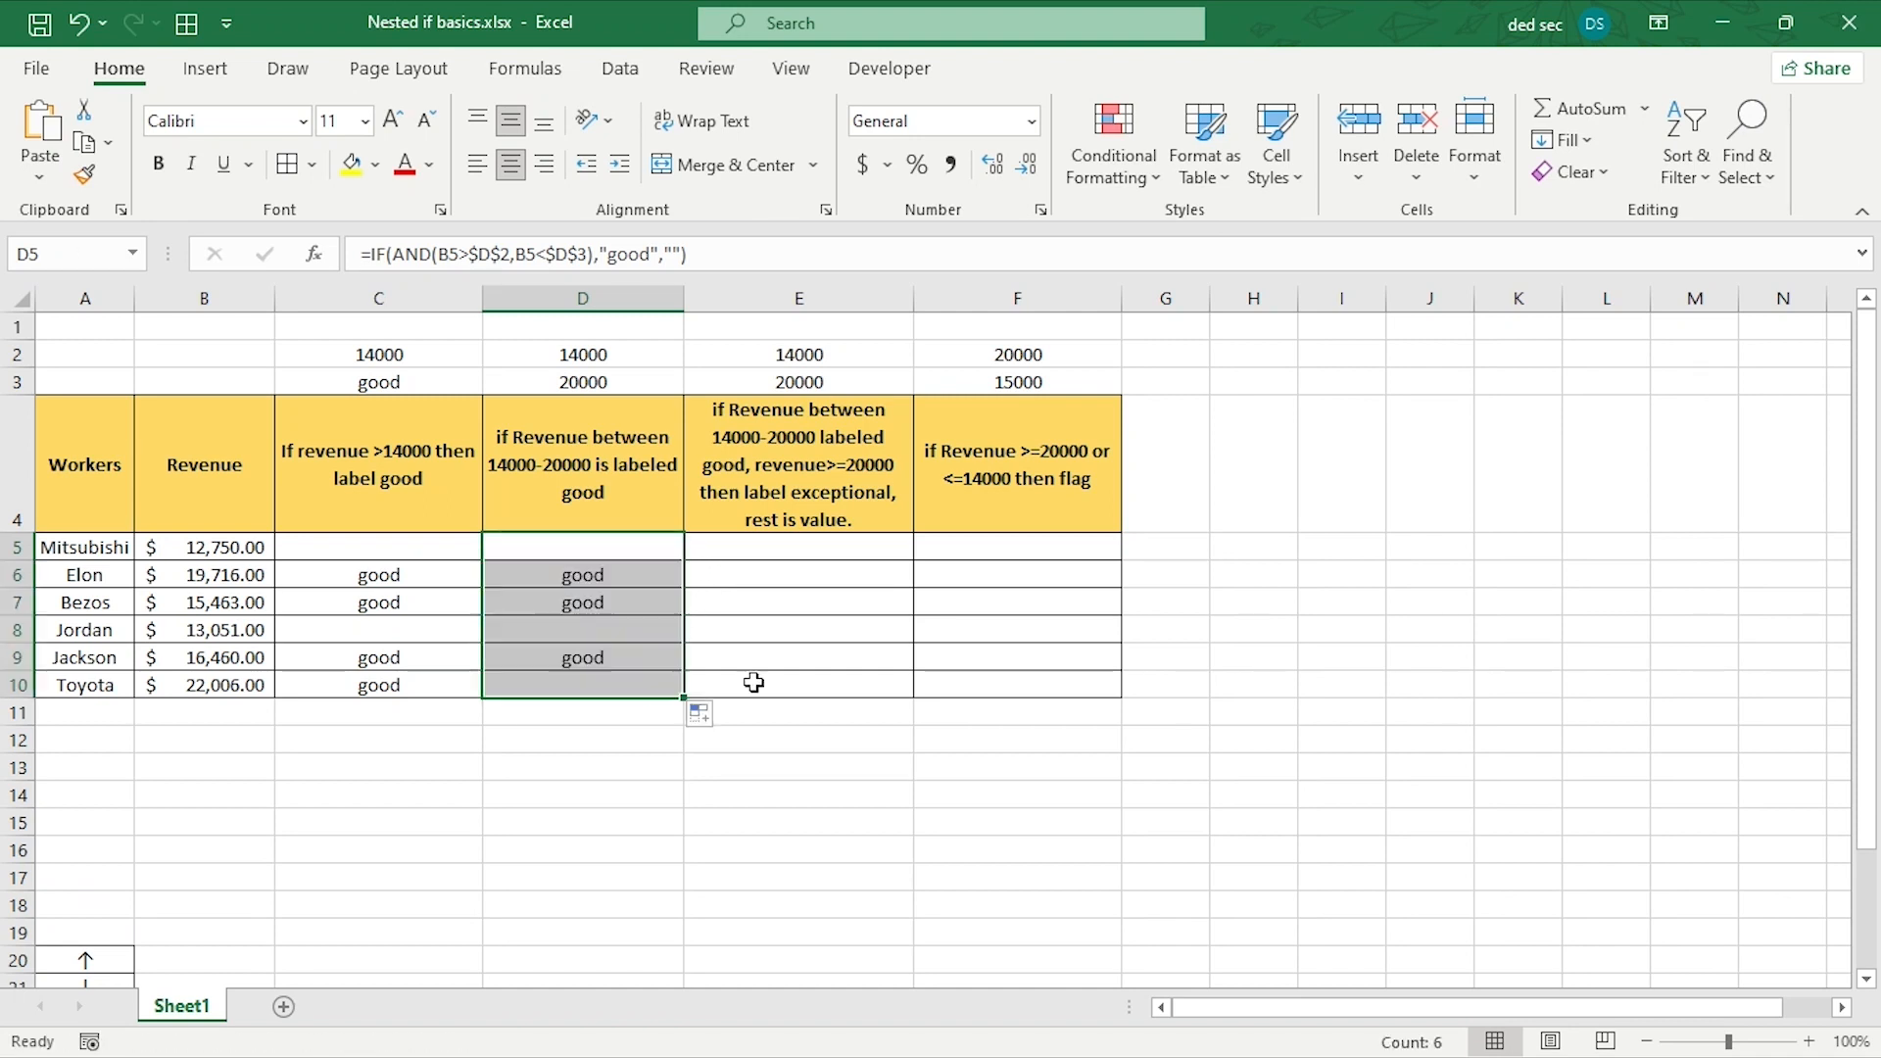
# - Check the results in D6, D7 and D9 against the condition in header D4
pyautogui.click(637, 578)
pyautogui.click(596, 606)
pyautogui.click(598, 670)
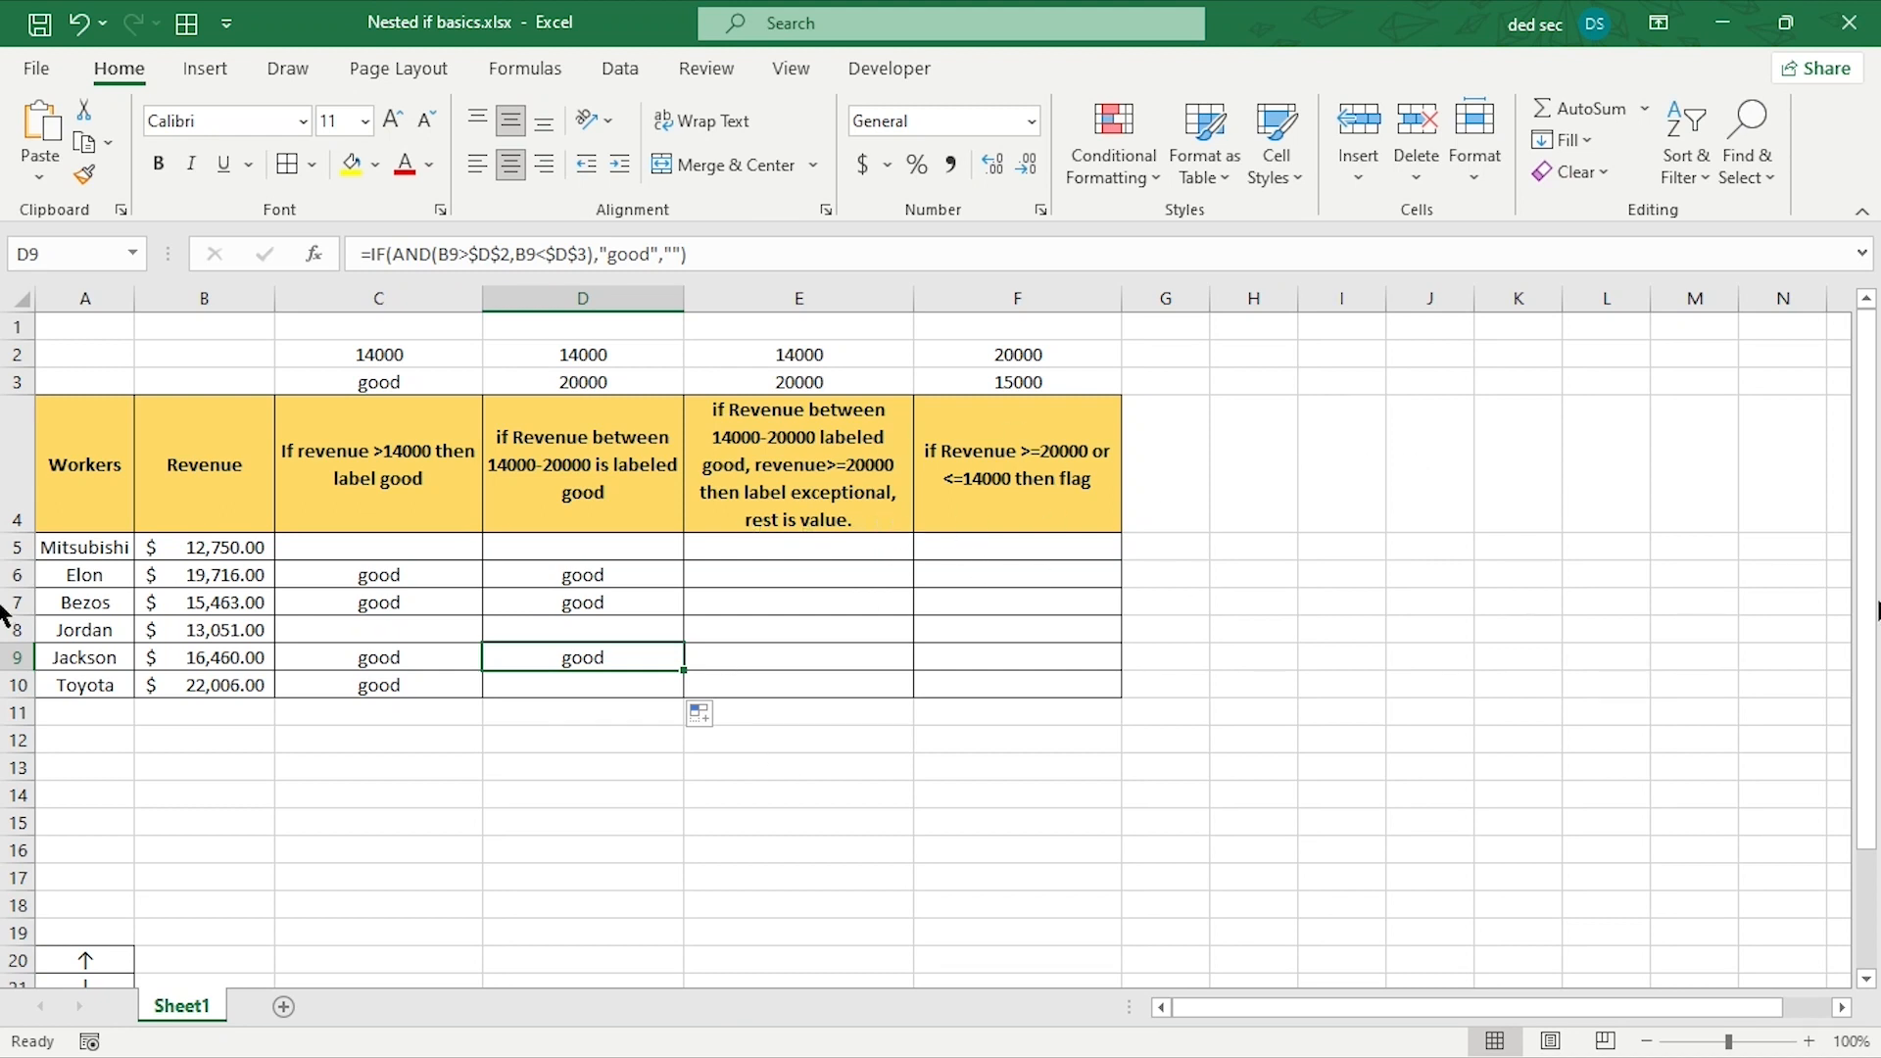
pyautogui.press('Scroll_Lock')
# - Start an IF formula in E5 with a nested AND whose first condition is B5>$E$2
pyautogui.click(777, 557)
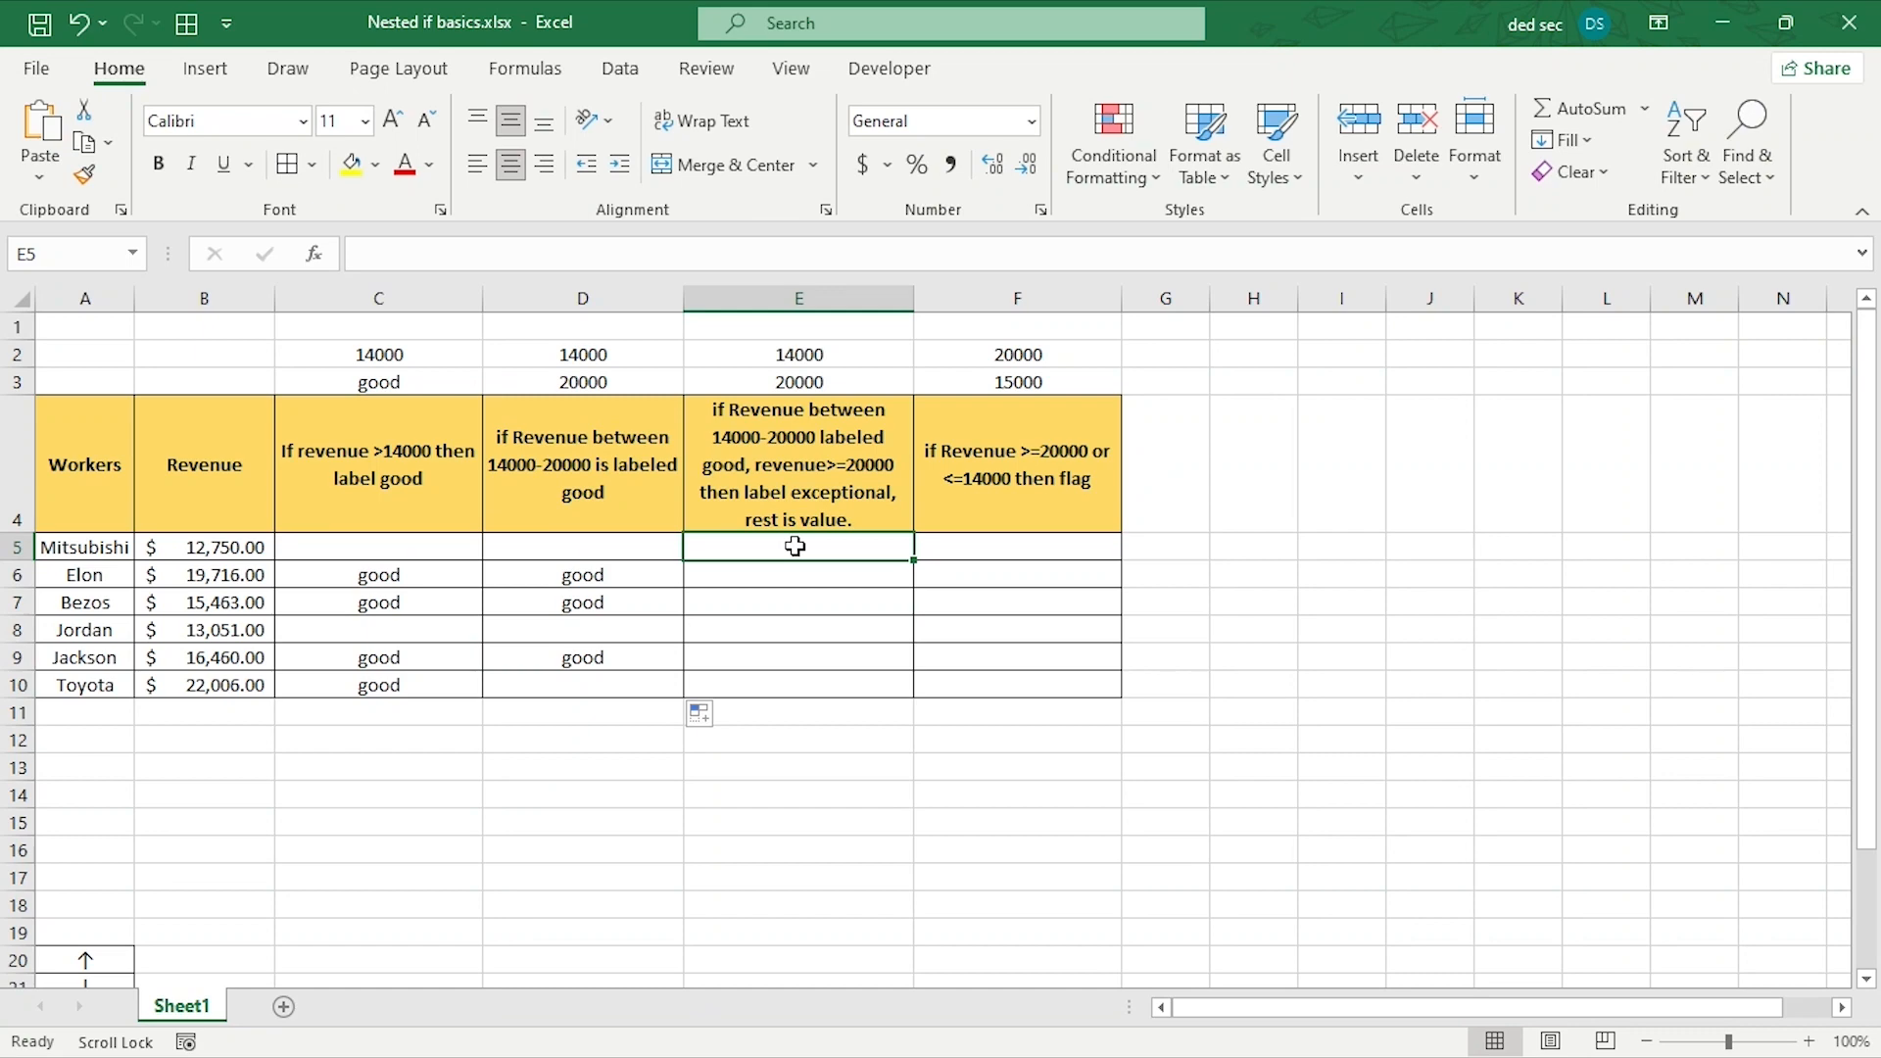
pyautogui.write('=if')
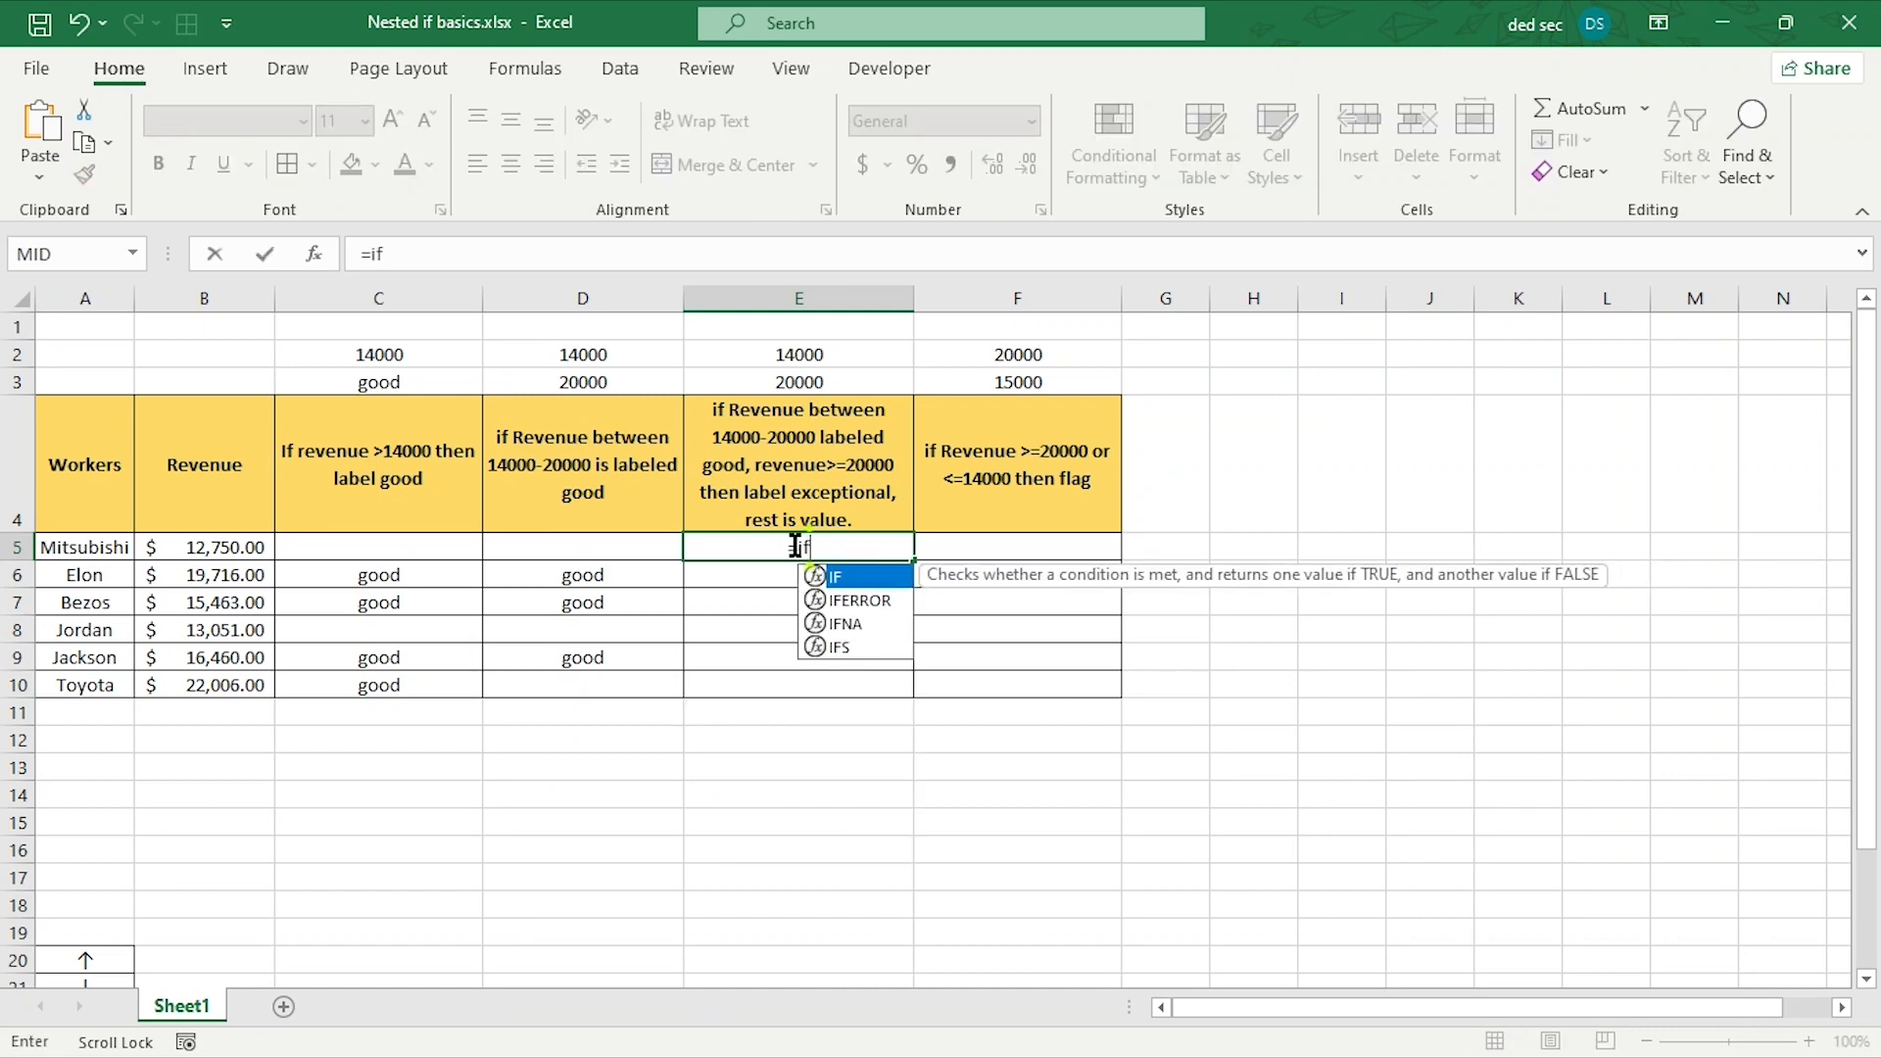
pyautogui.press('Tab')
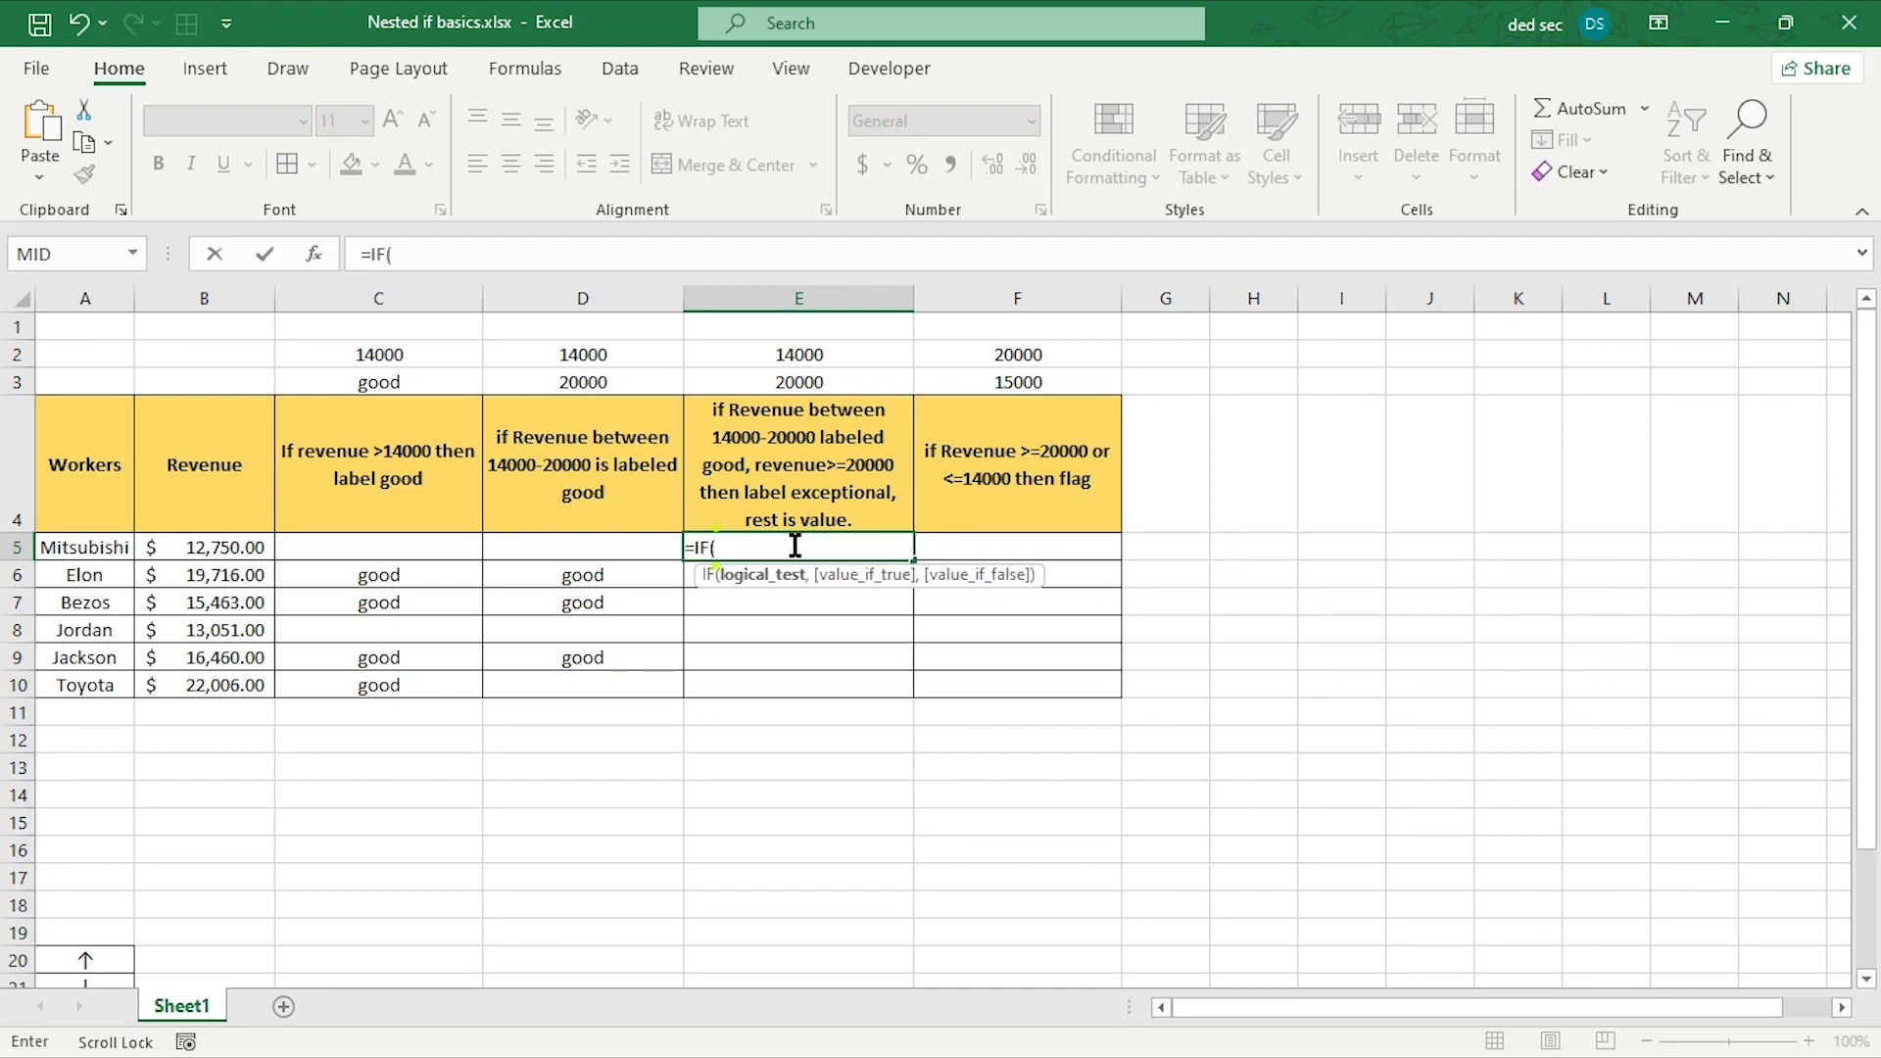
pyautogui.write('and')
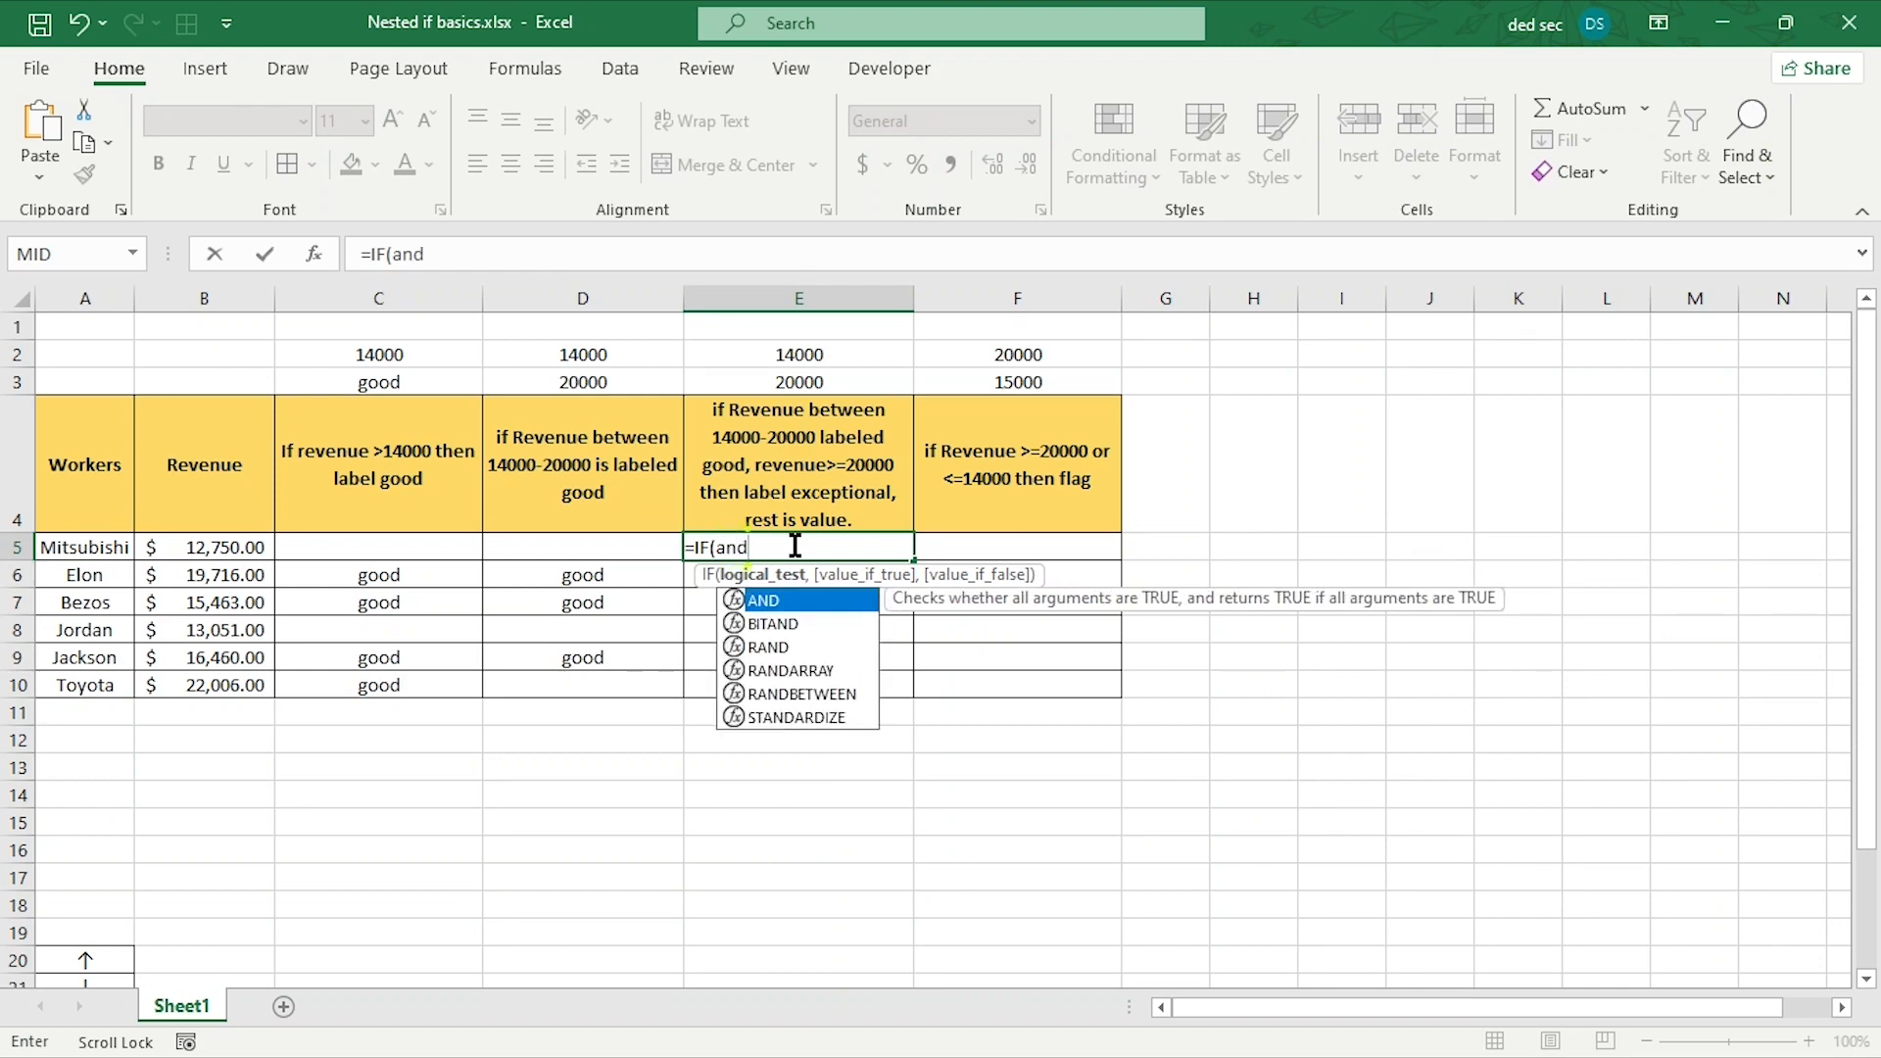
pyautogui.press('Tab')
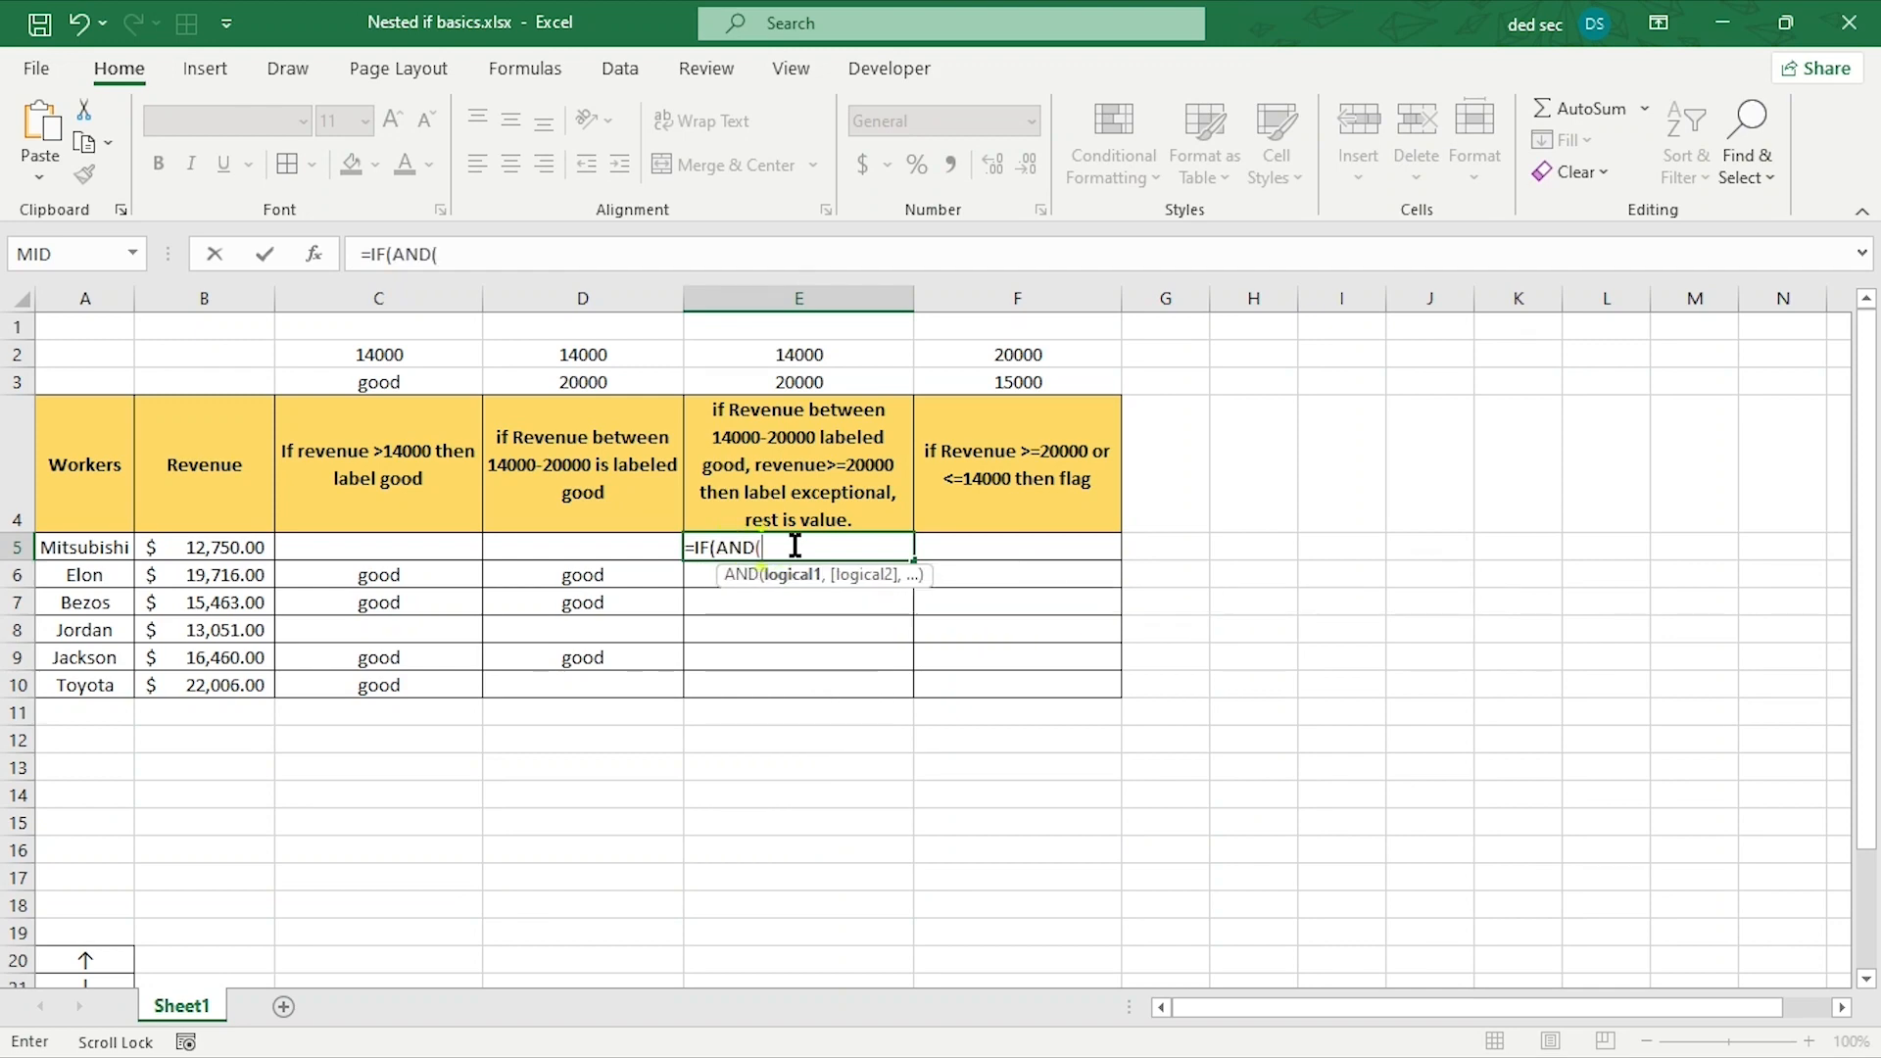
pyautogui.click(199, 549)
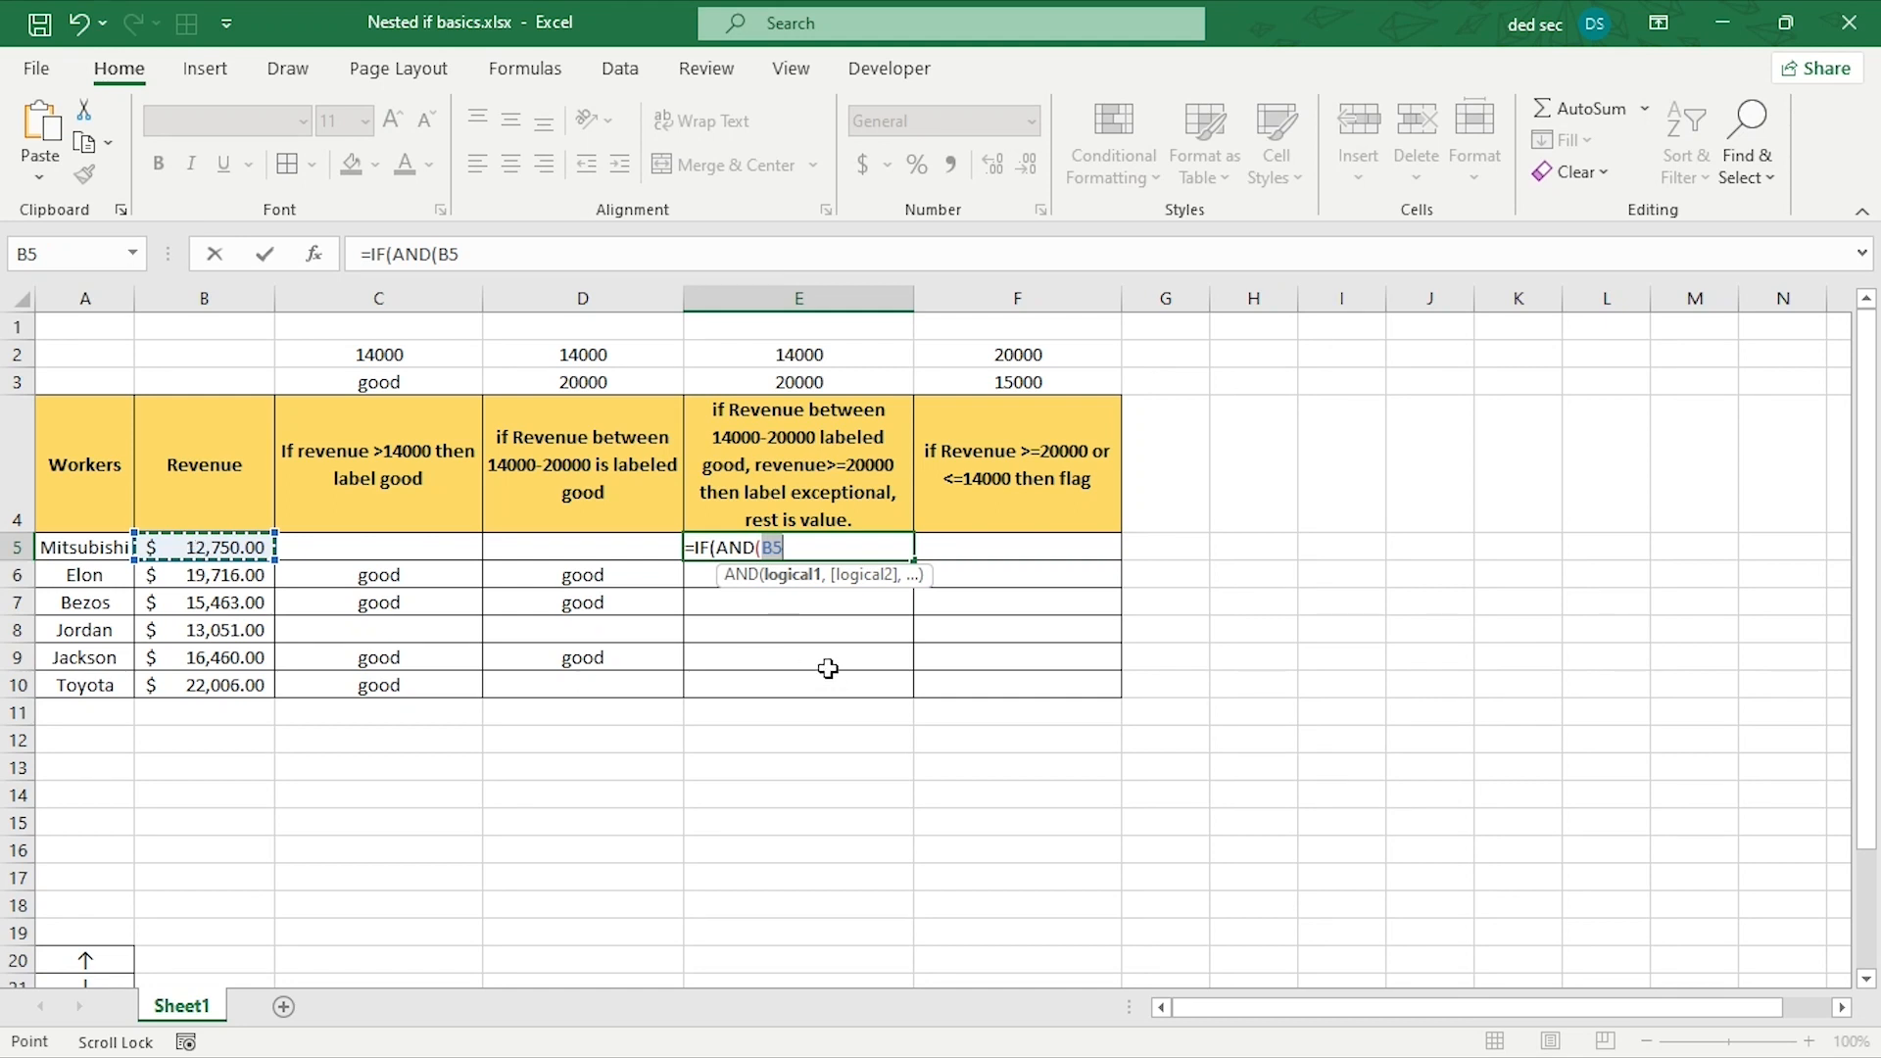
pyautogui.write('>')
pyautogui.click(800, 357)
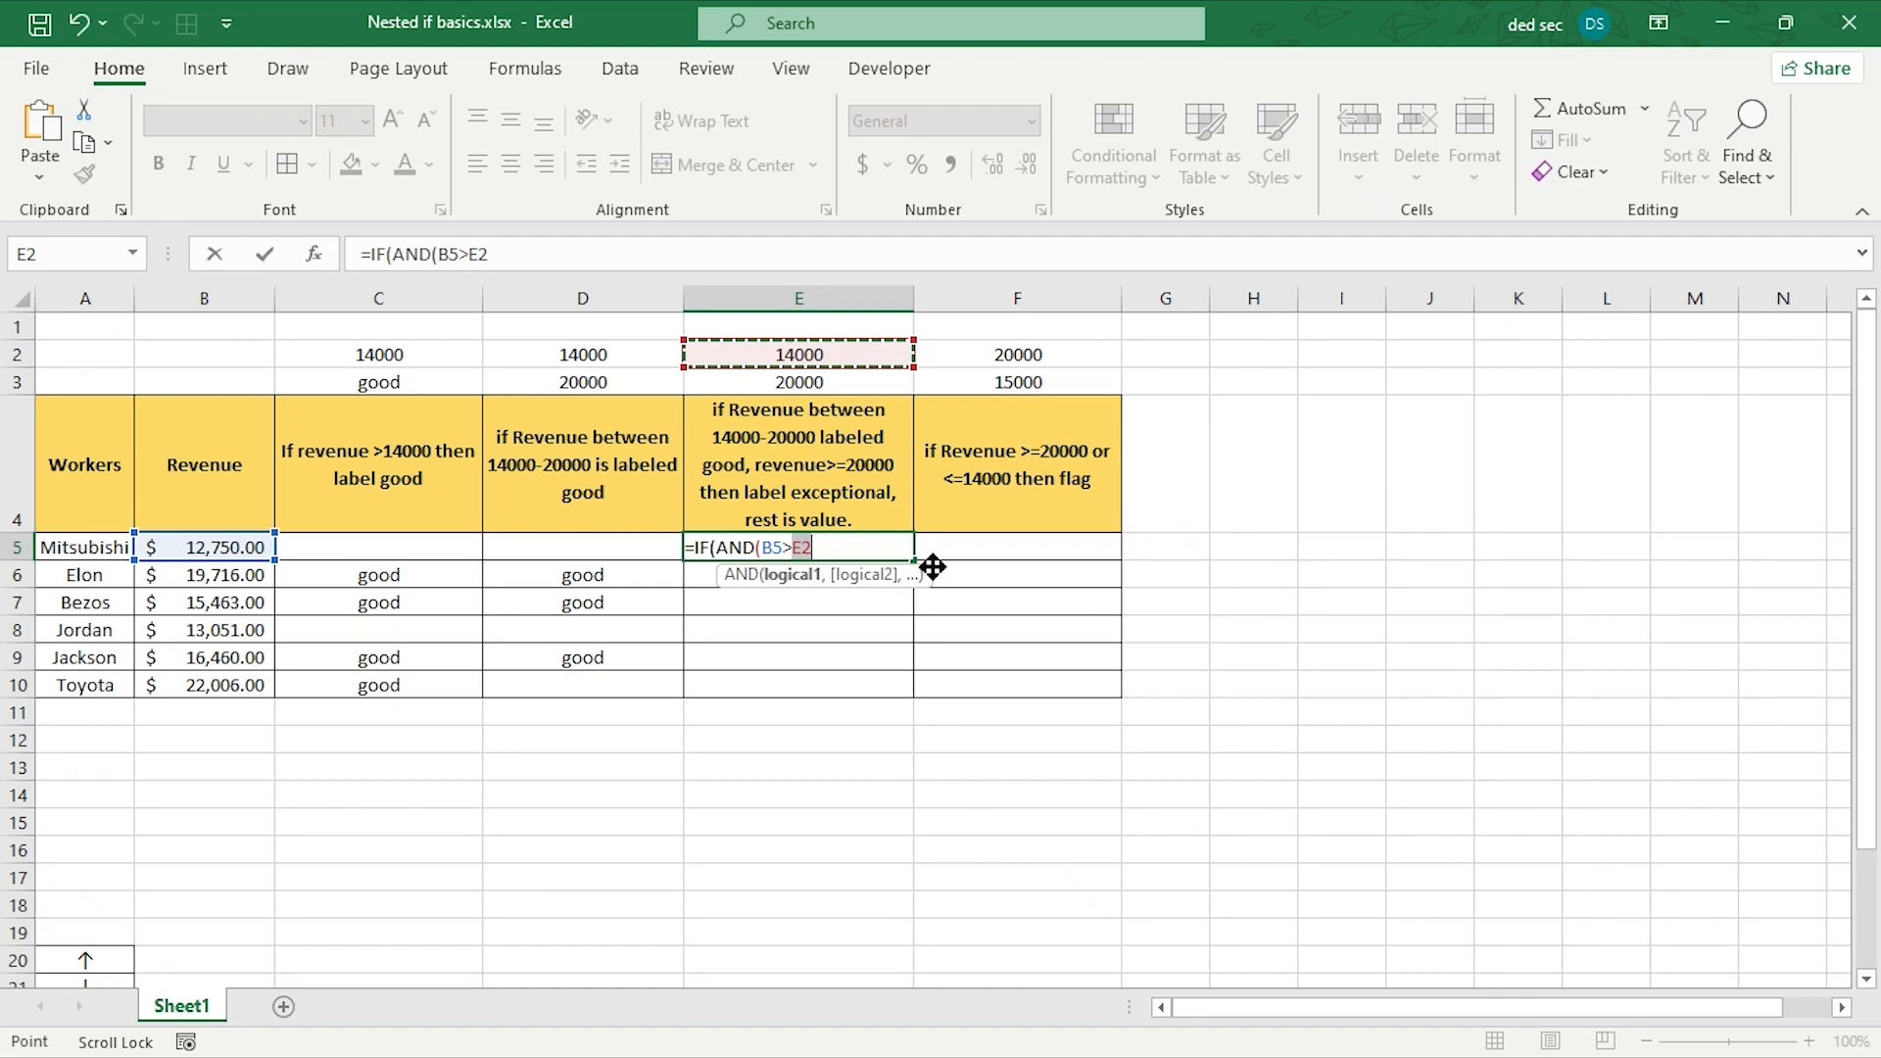
pyautogui.write(',')
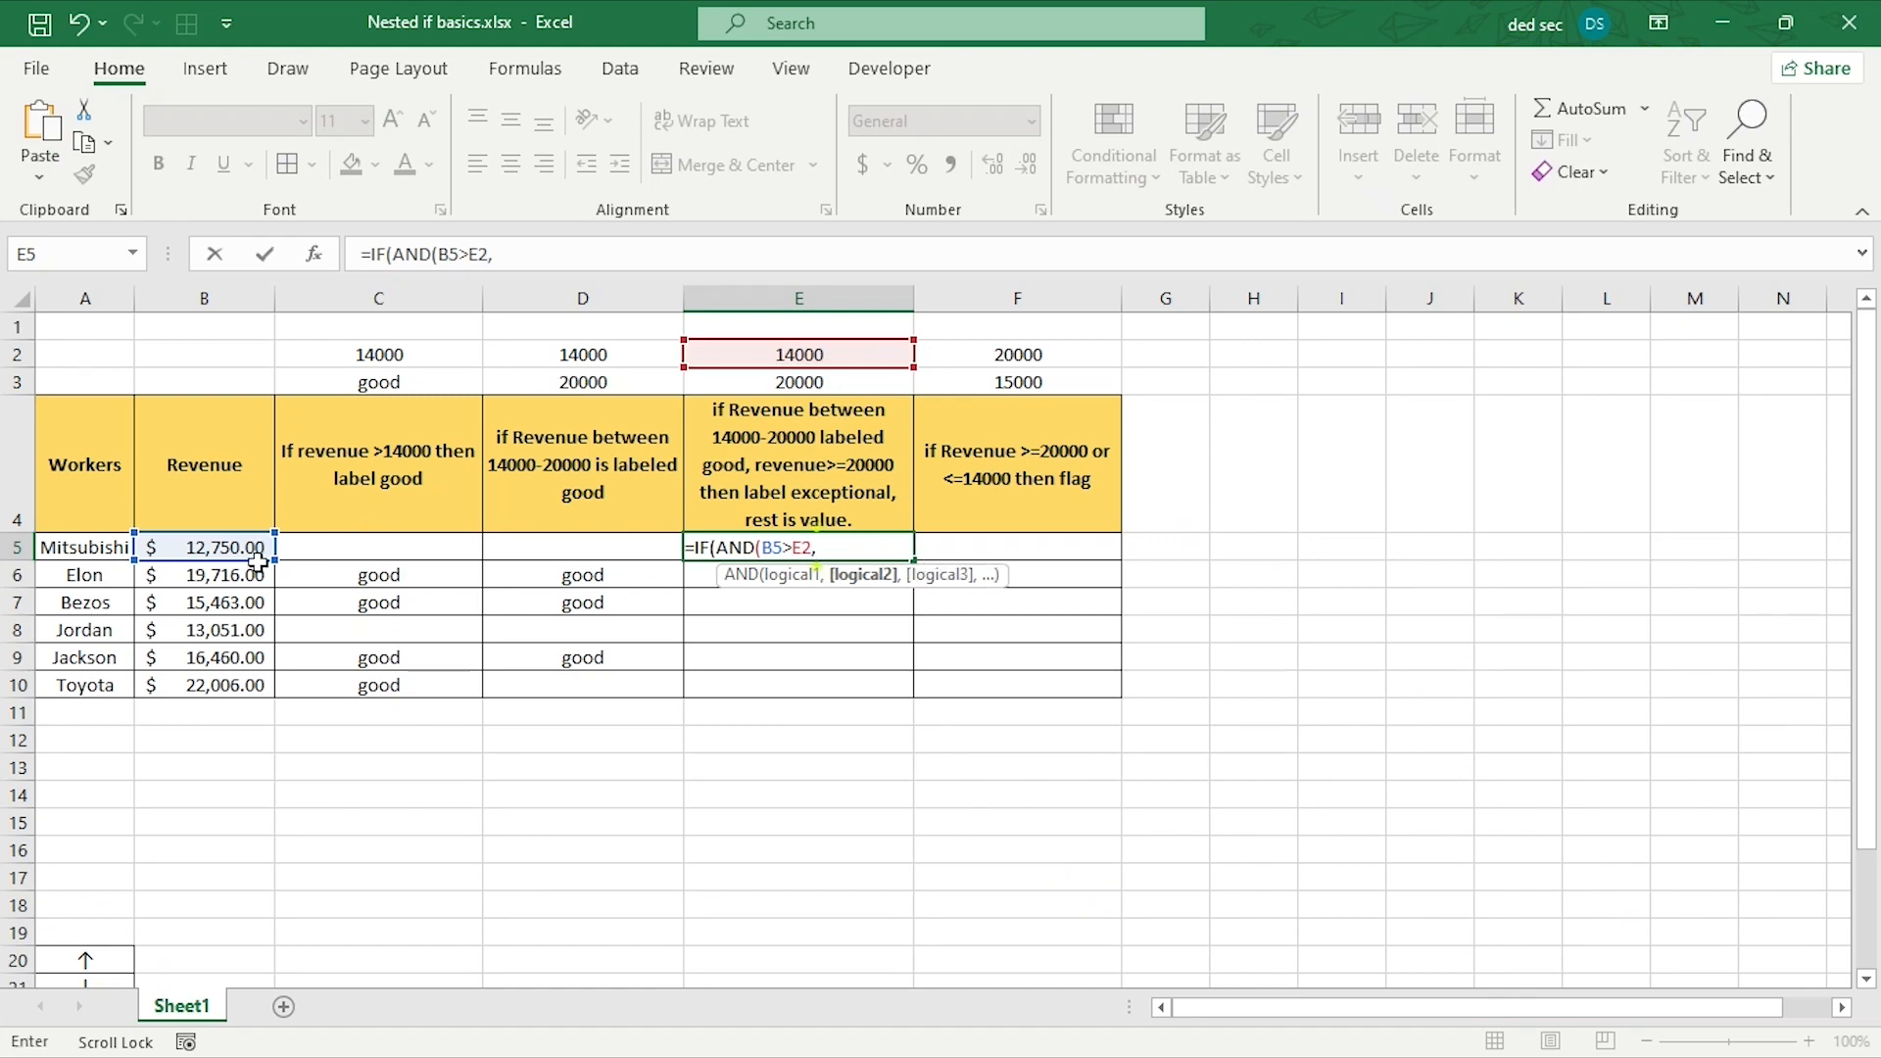
pyautogui.press('BackSpace')
pyautogui.press('F4')
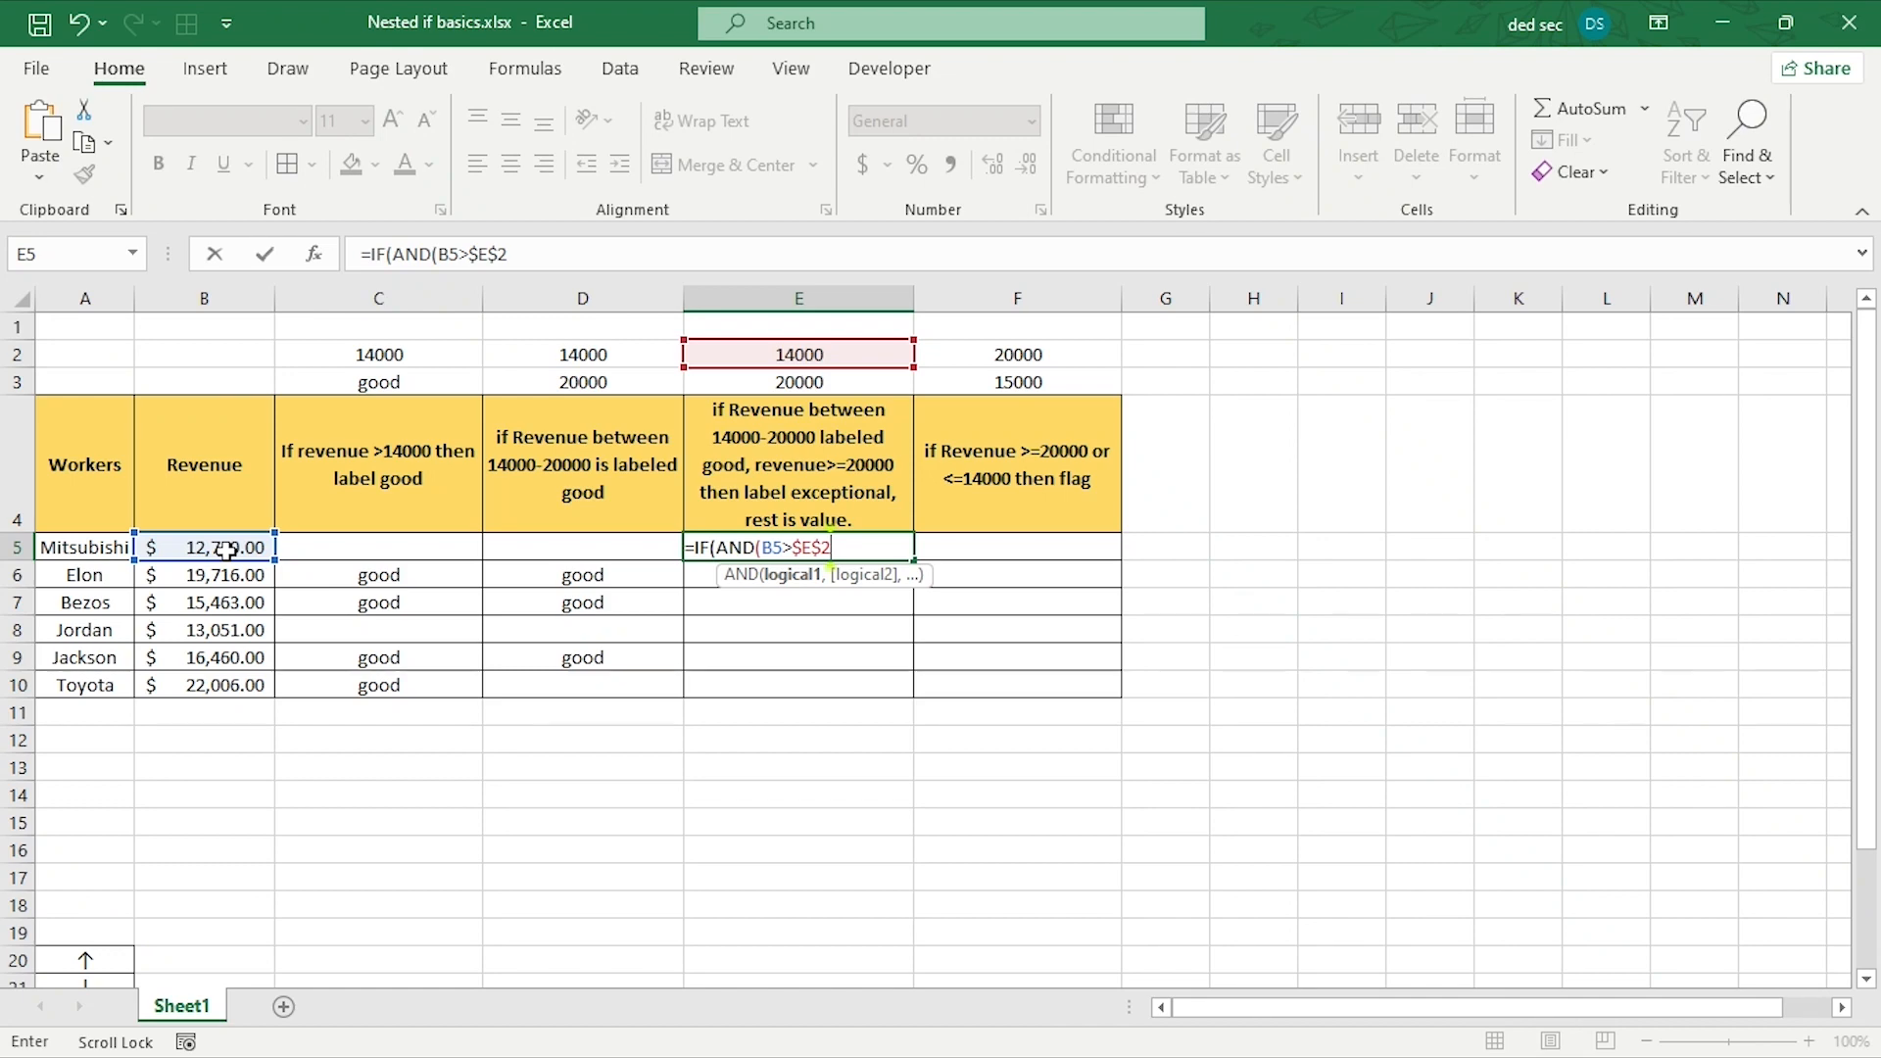
# - Add B5<$E$3 as the second condition of the AND in the E5 formula and close the AND
pyautogui.write(',')
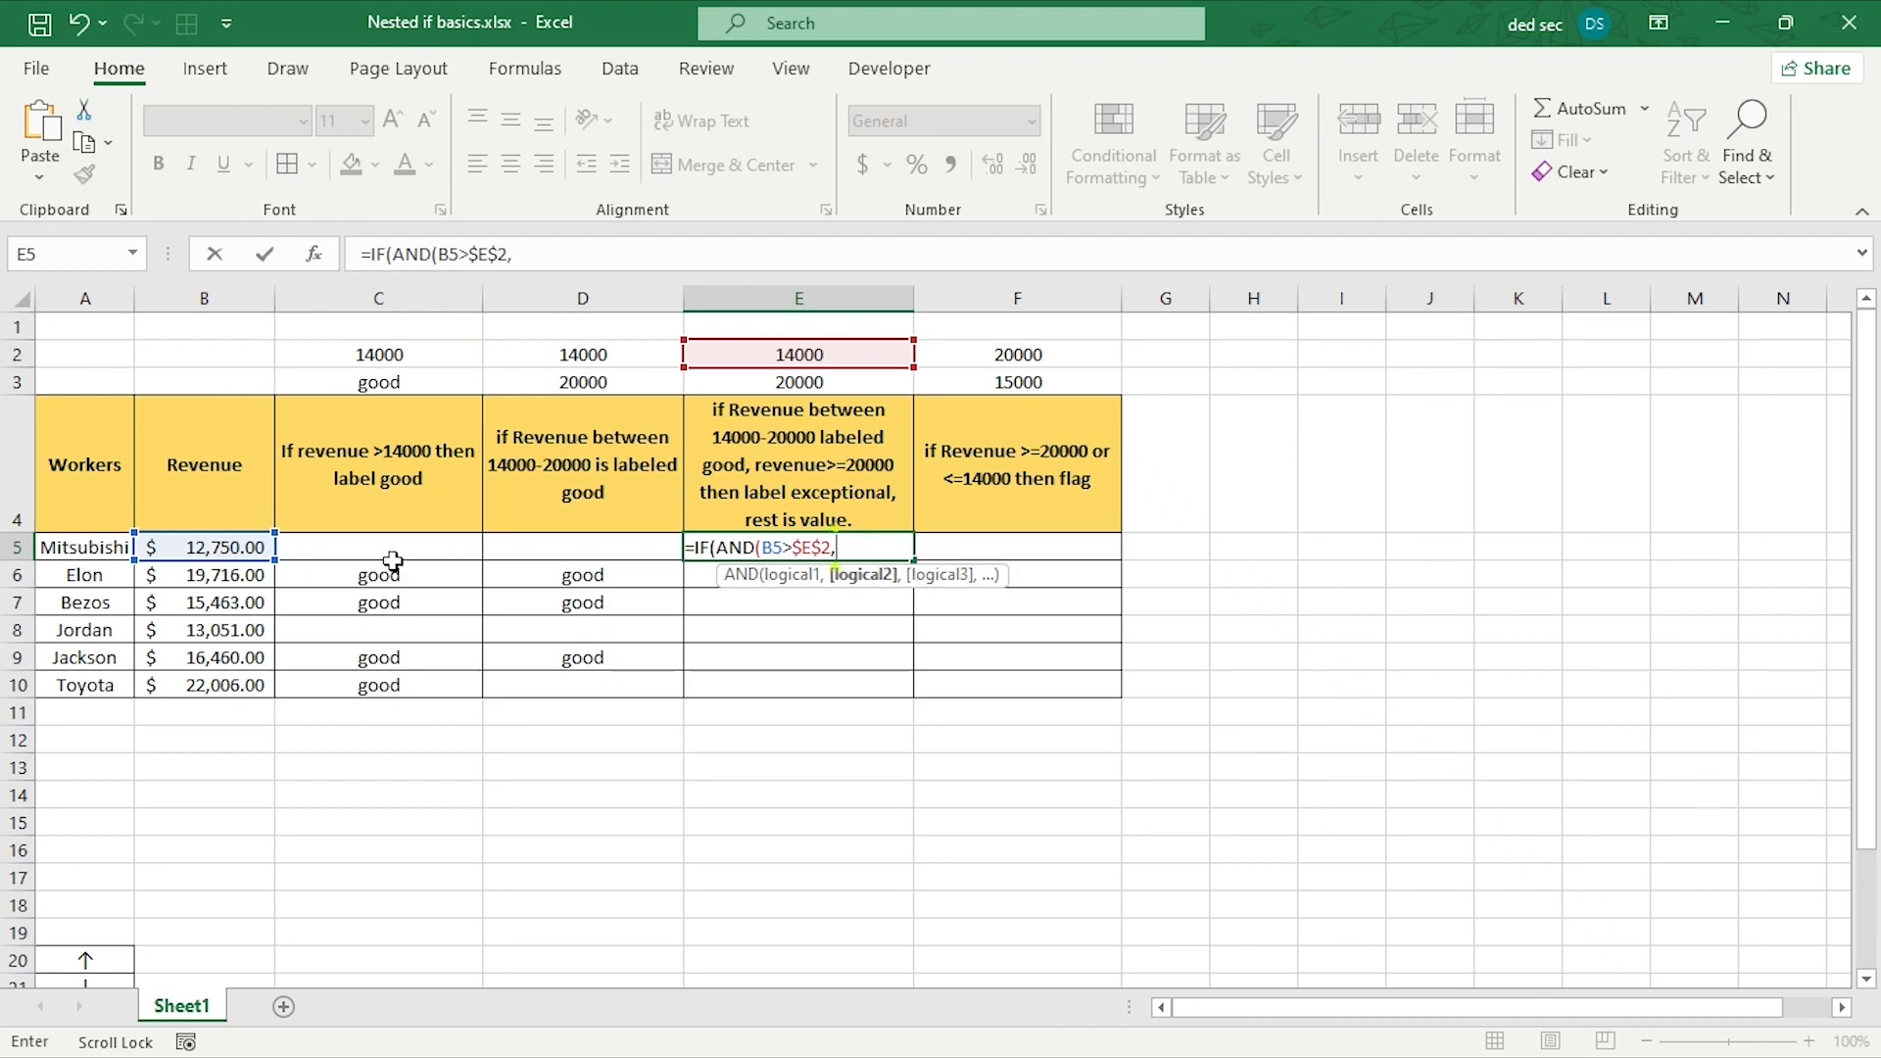
pyautogui.click(228, 546)
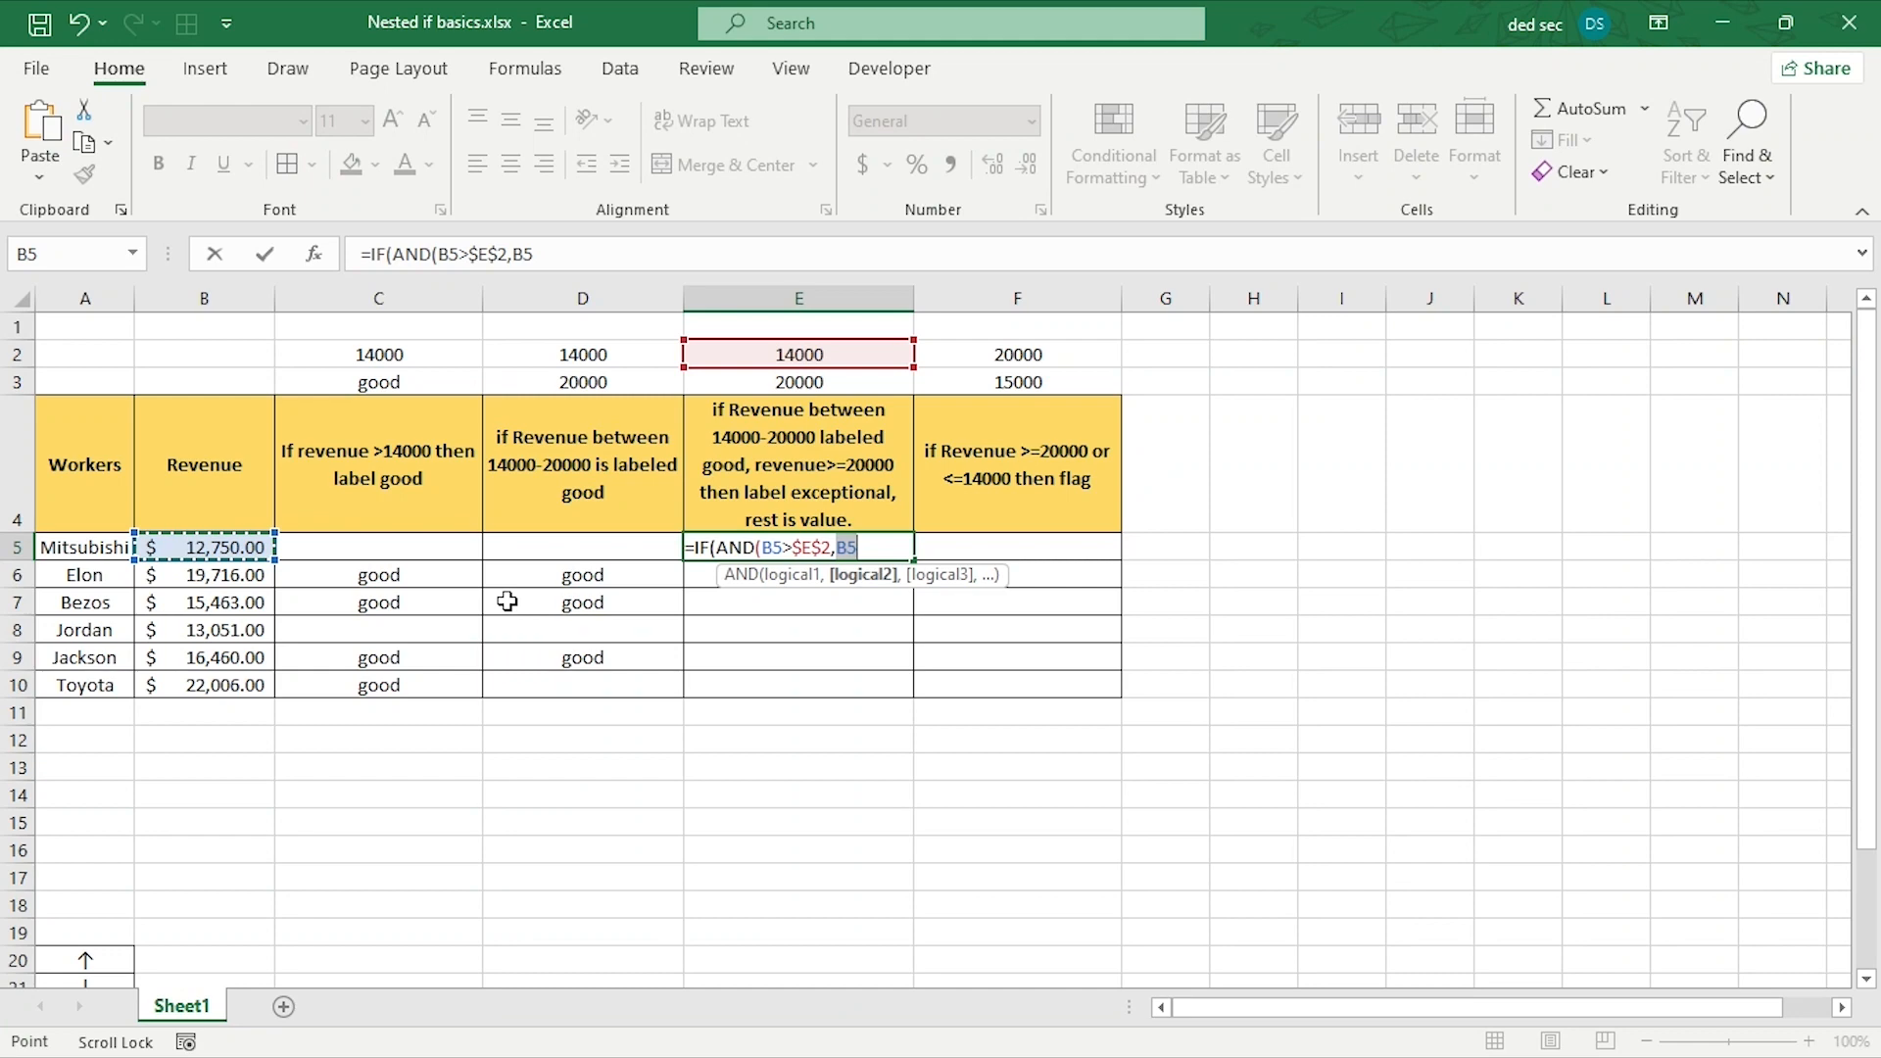
pyautogui.write('<')
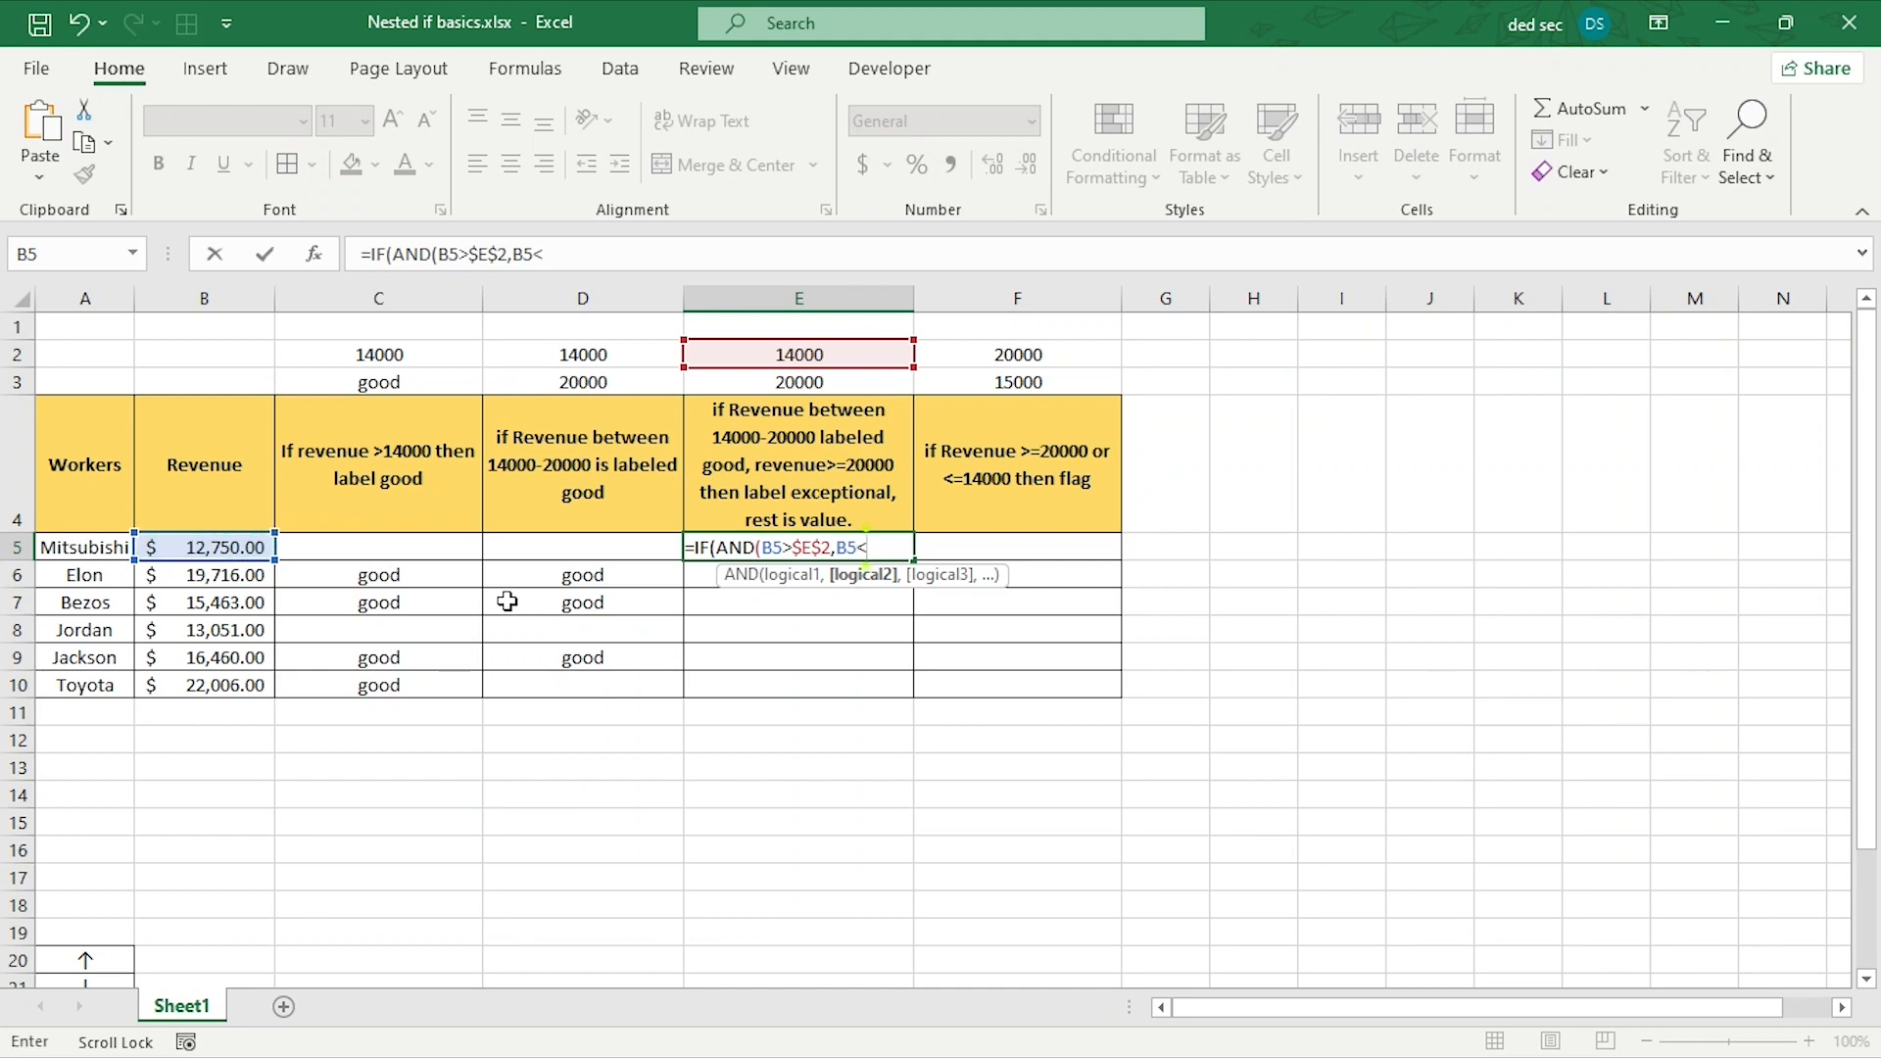
pyautogui.click(798, 386)
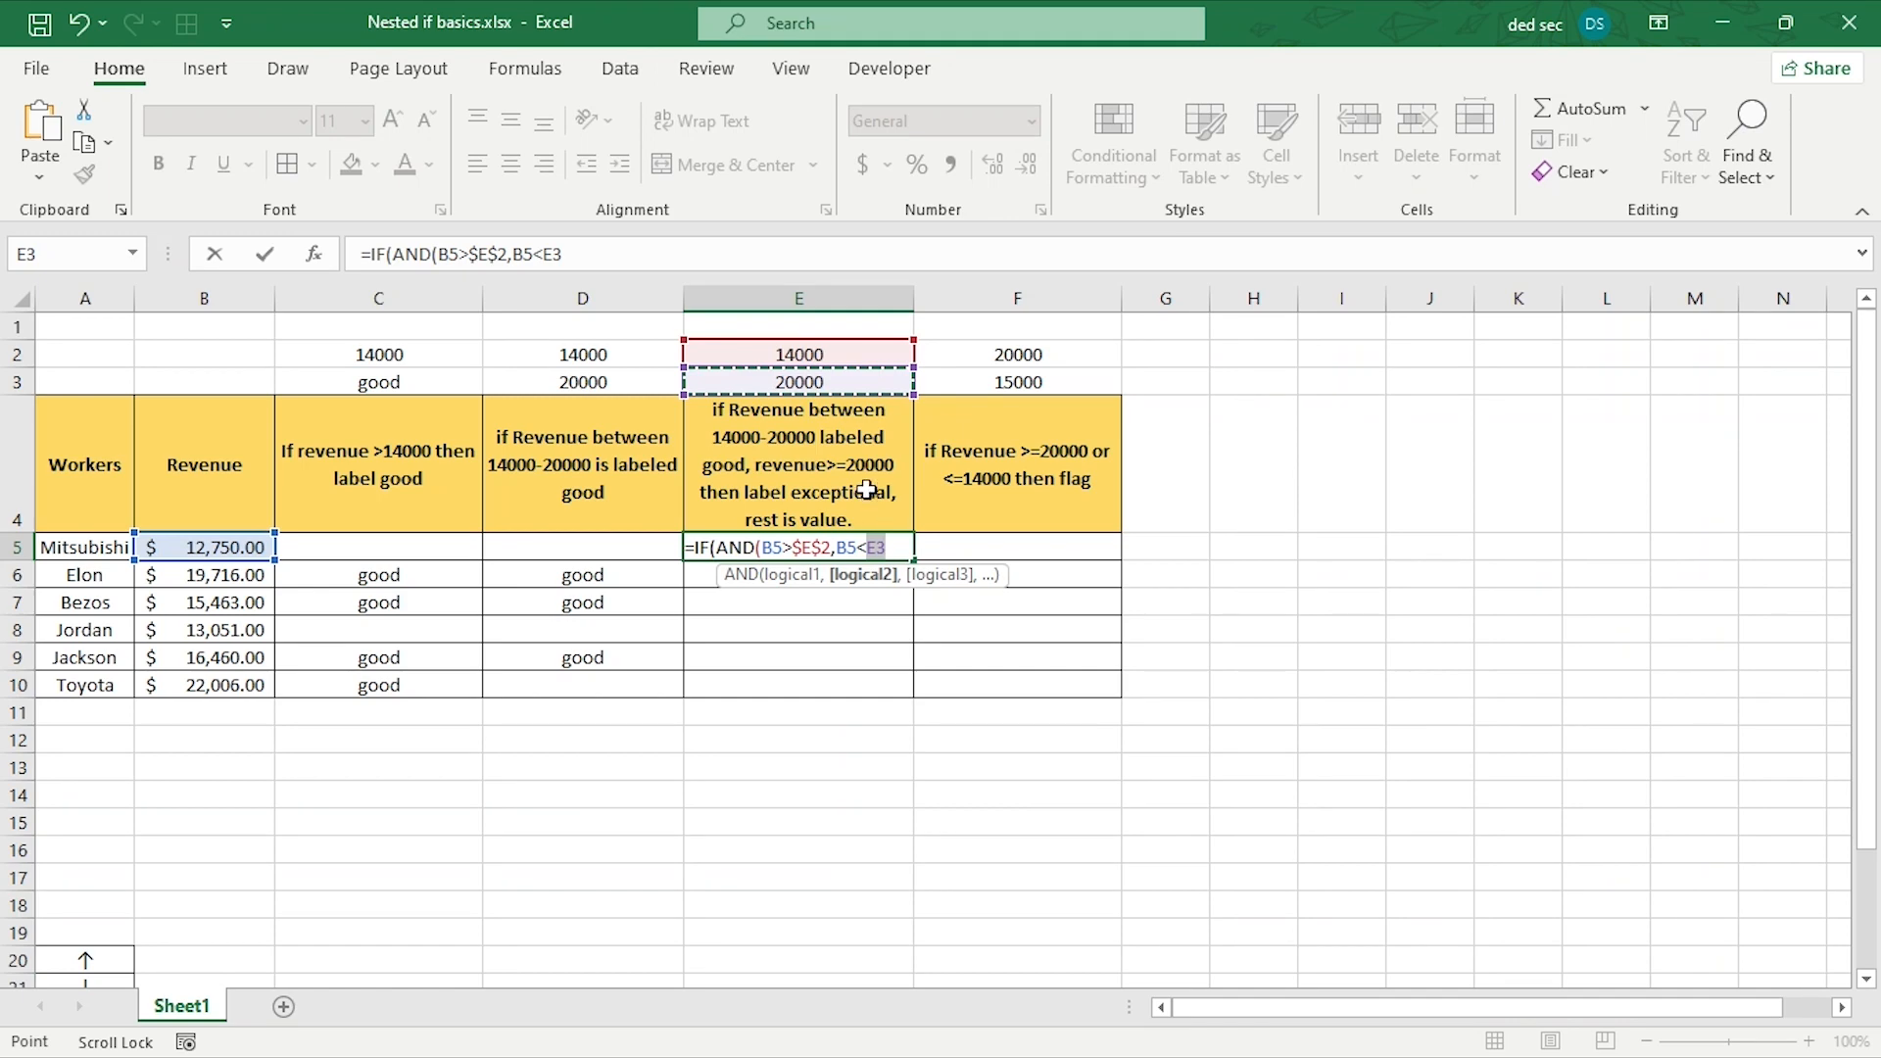
pyautogui.press('F4')
pyautogui.write(')')
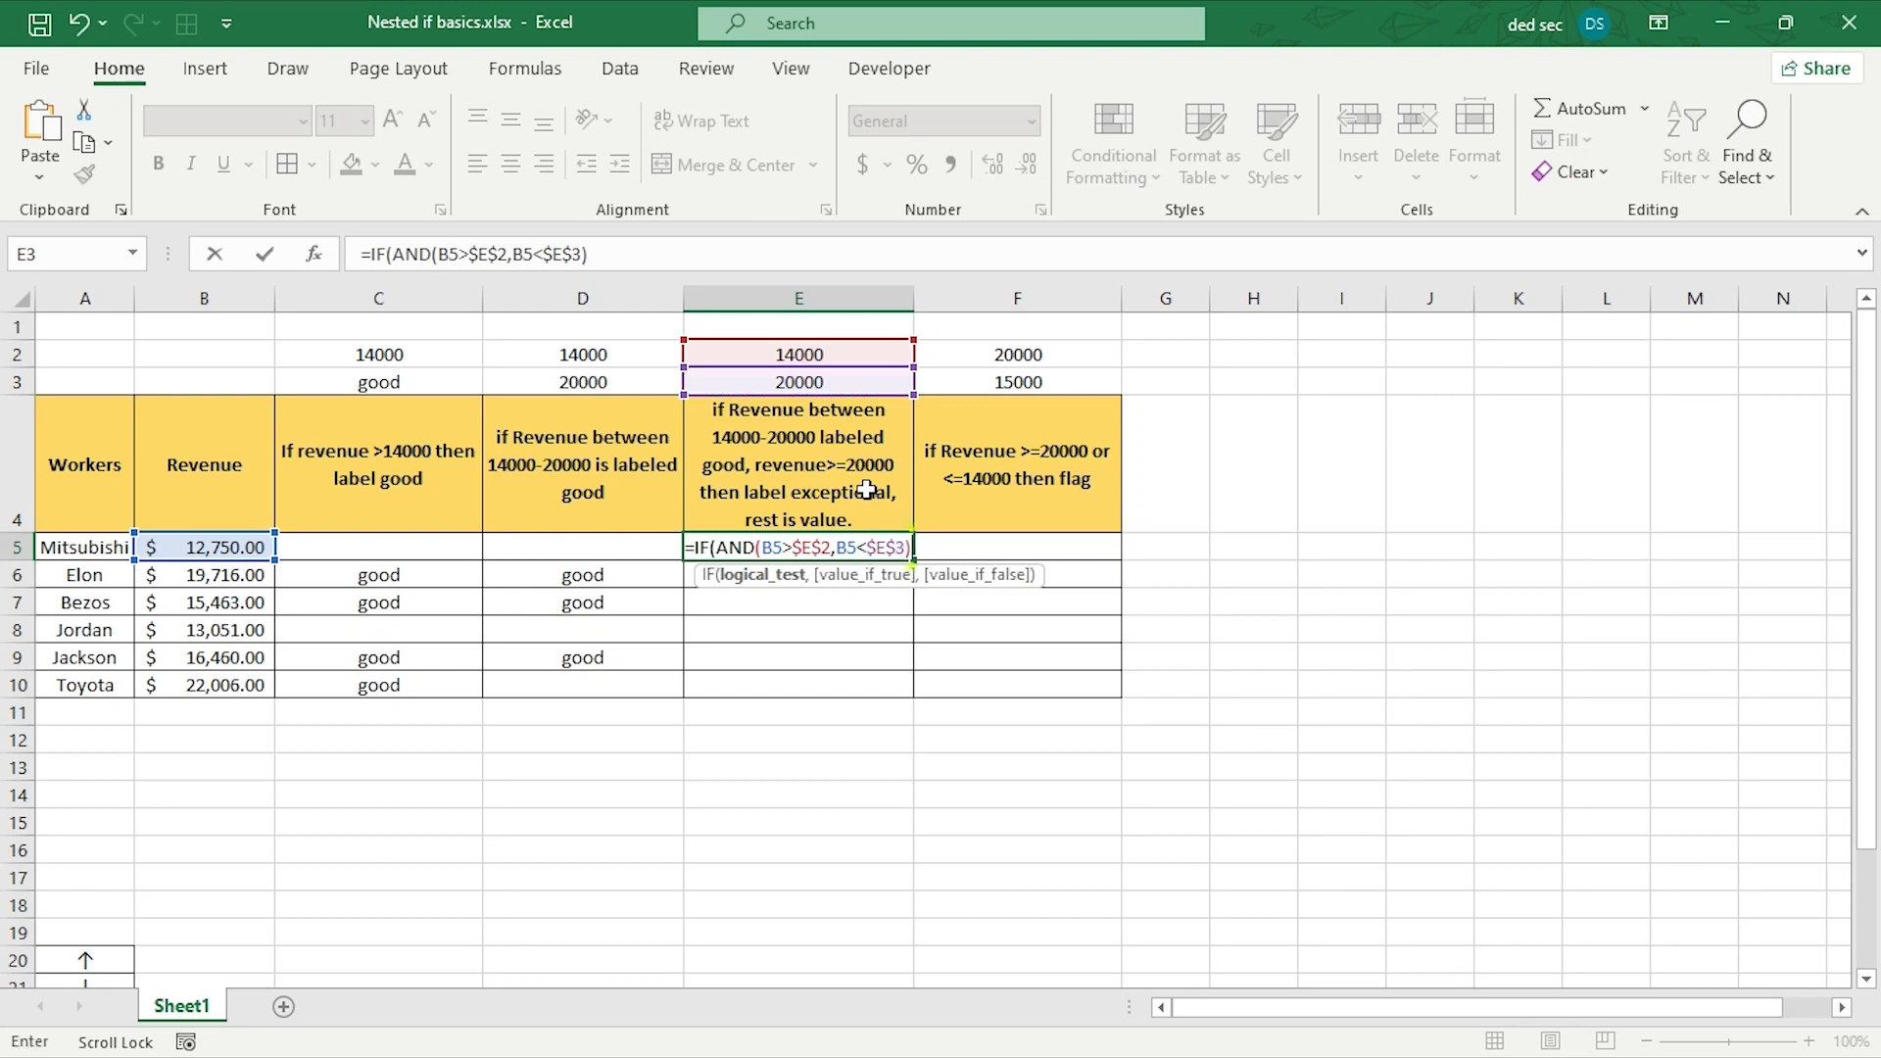
# - Set "good" as the value if true in the E5 IF formula
pyautogui.write(',')
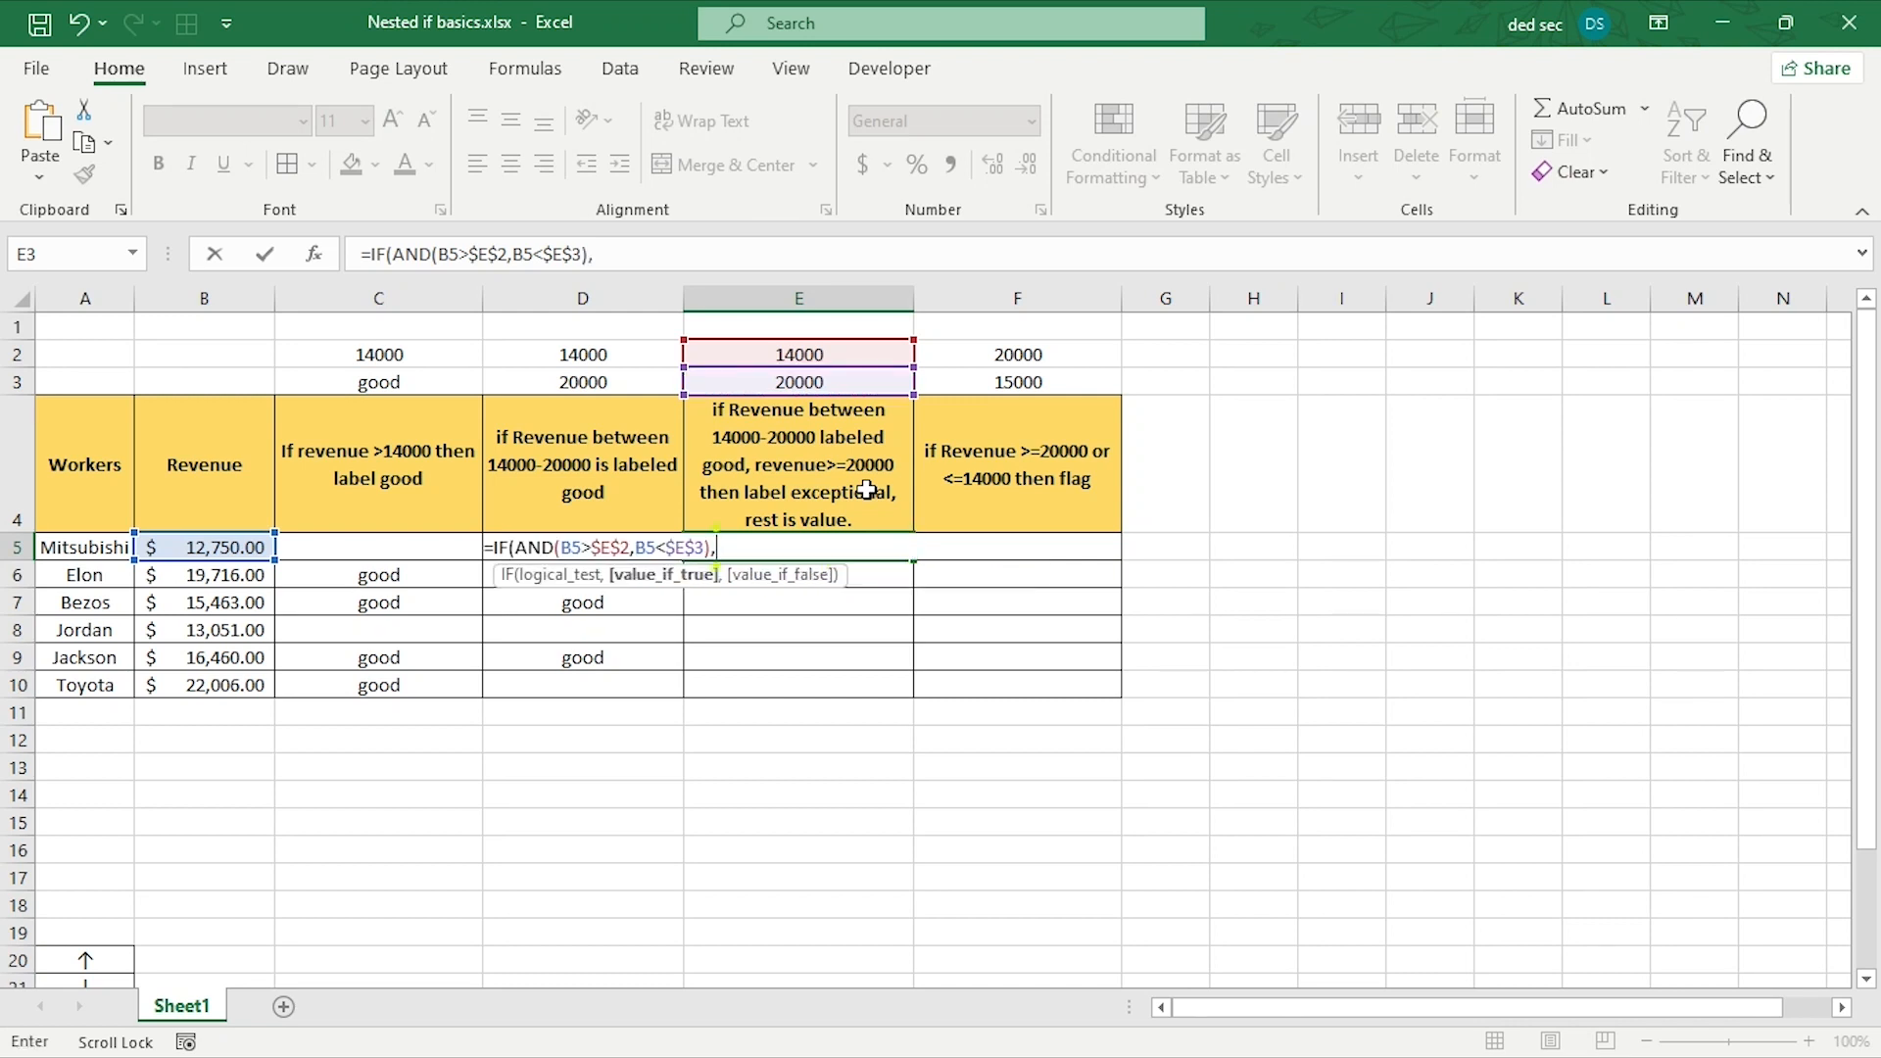
pyautogui.write('"good"')
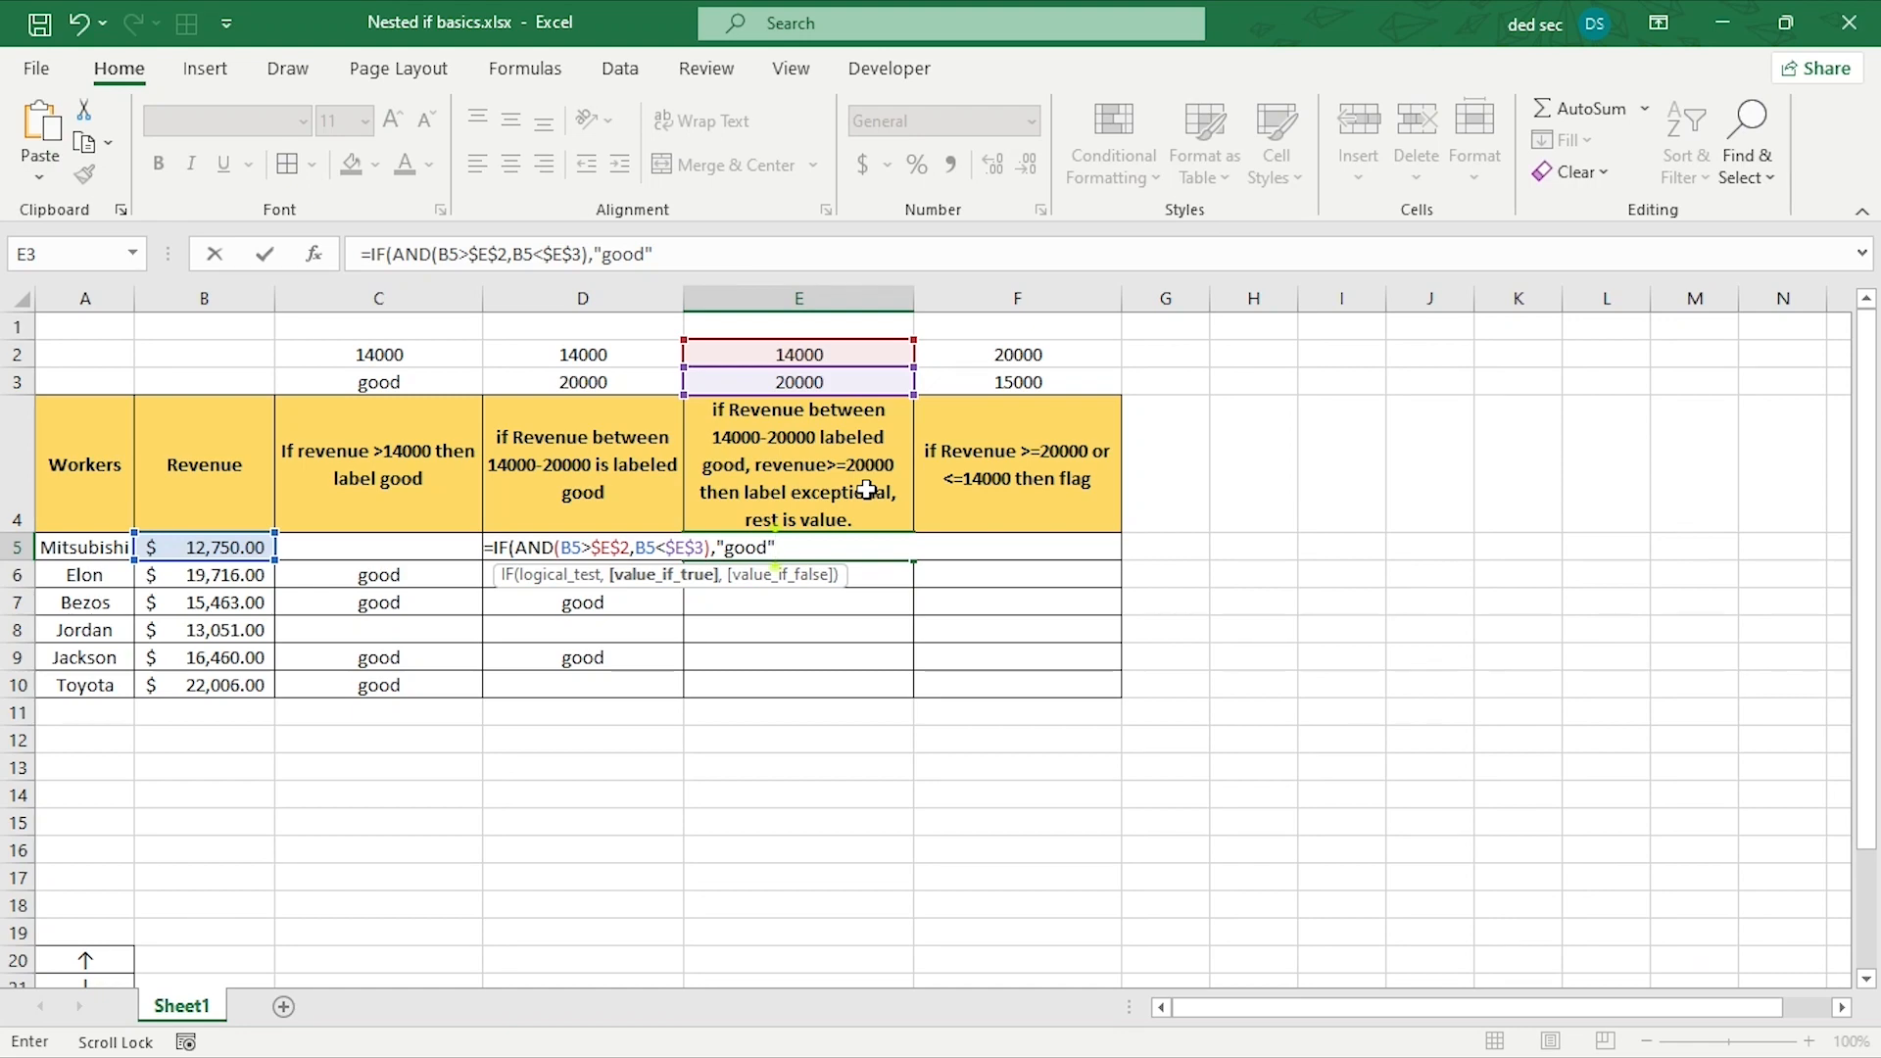
pyautogui.write(',')
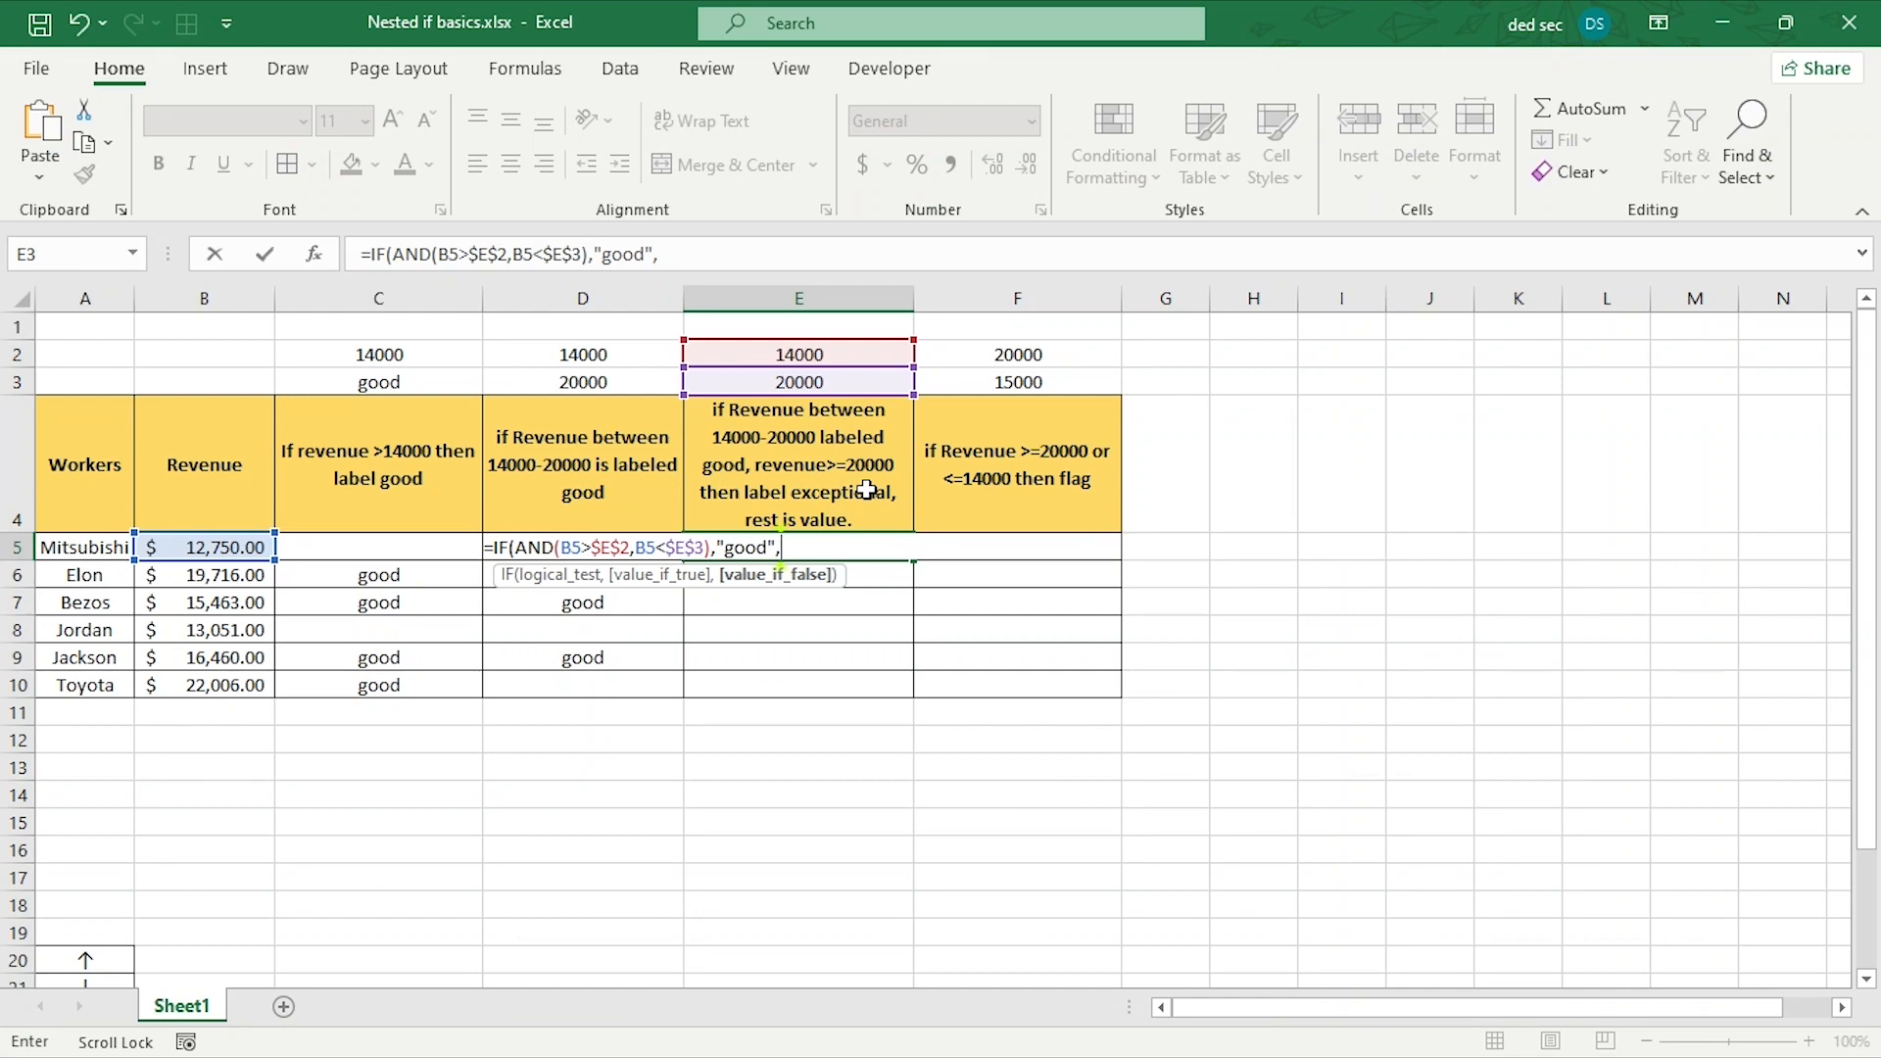
# - Nest a second IF as the value if false in E5, testing B5>=$E$3 and returning "exceptional" if true
pyautogui.write('if')
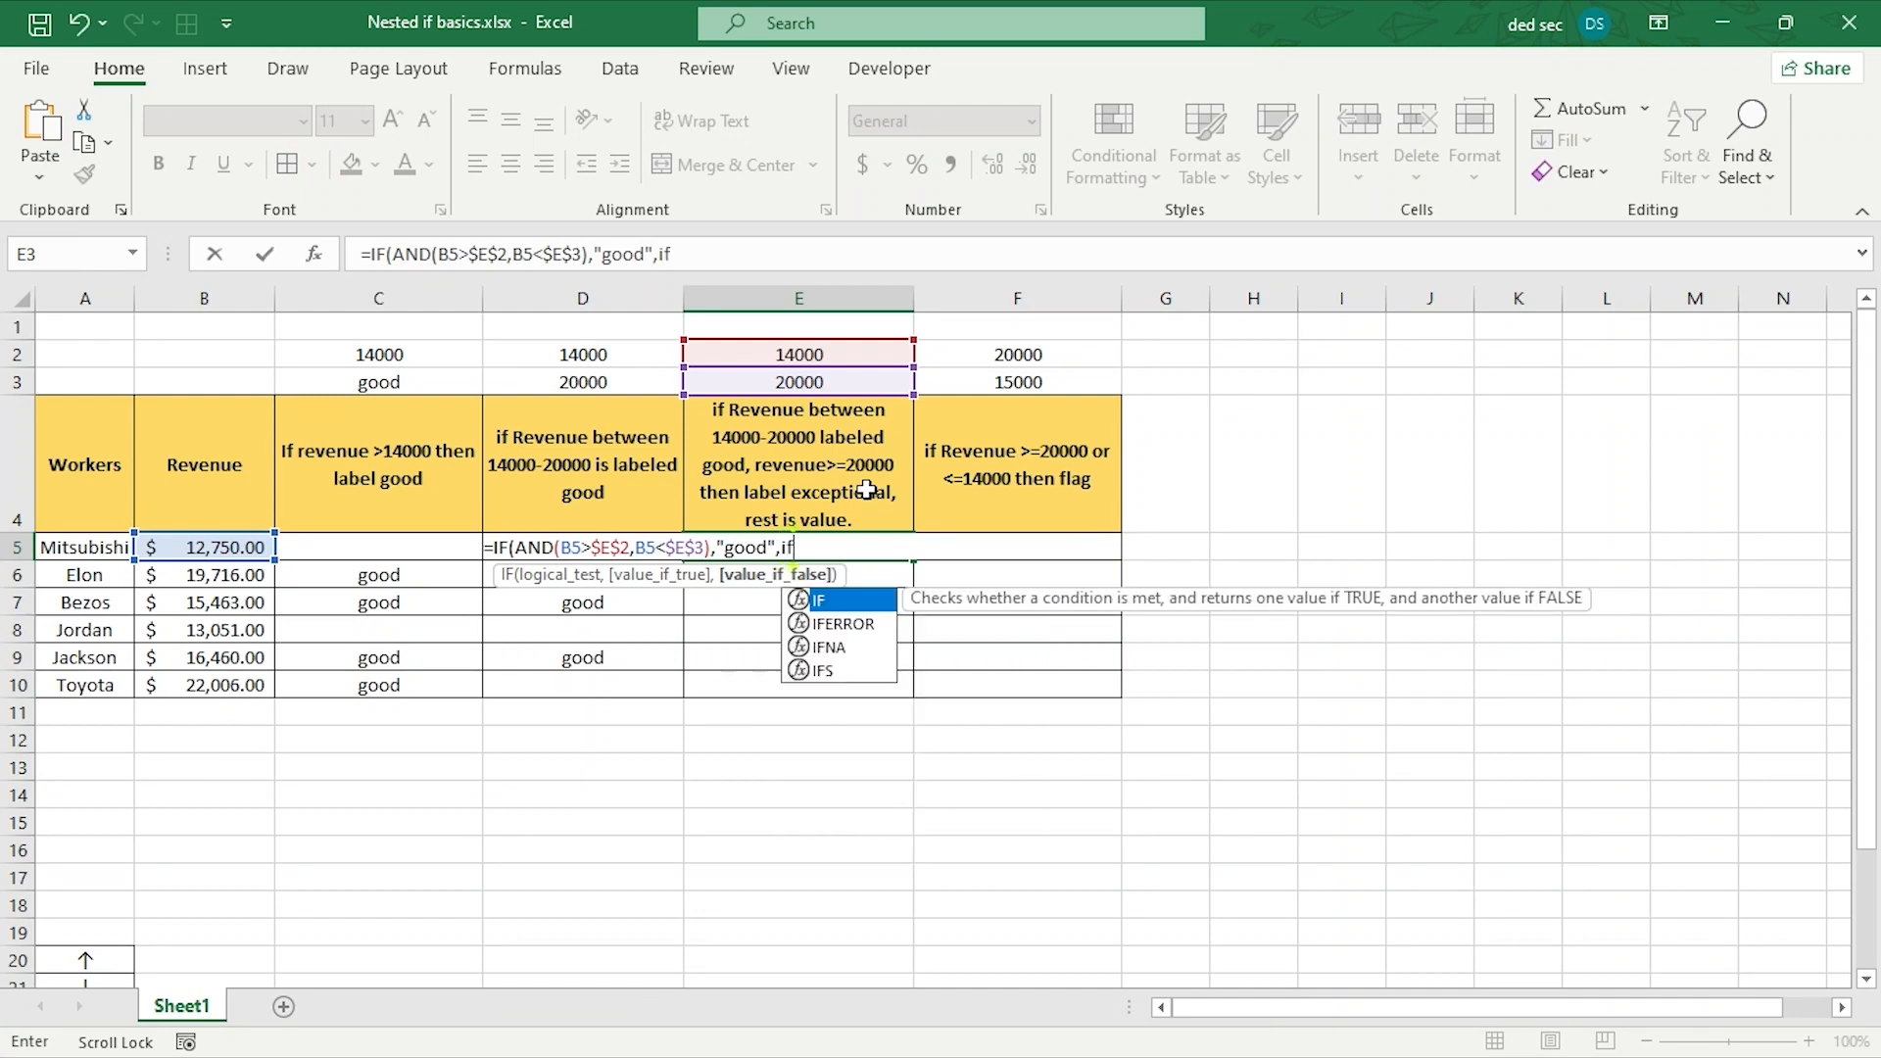
pyautogui.write('(')
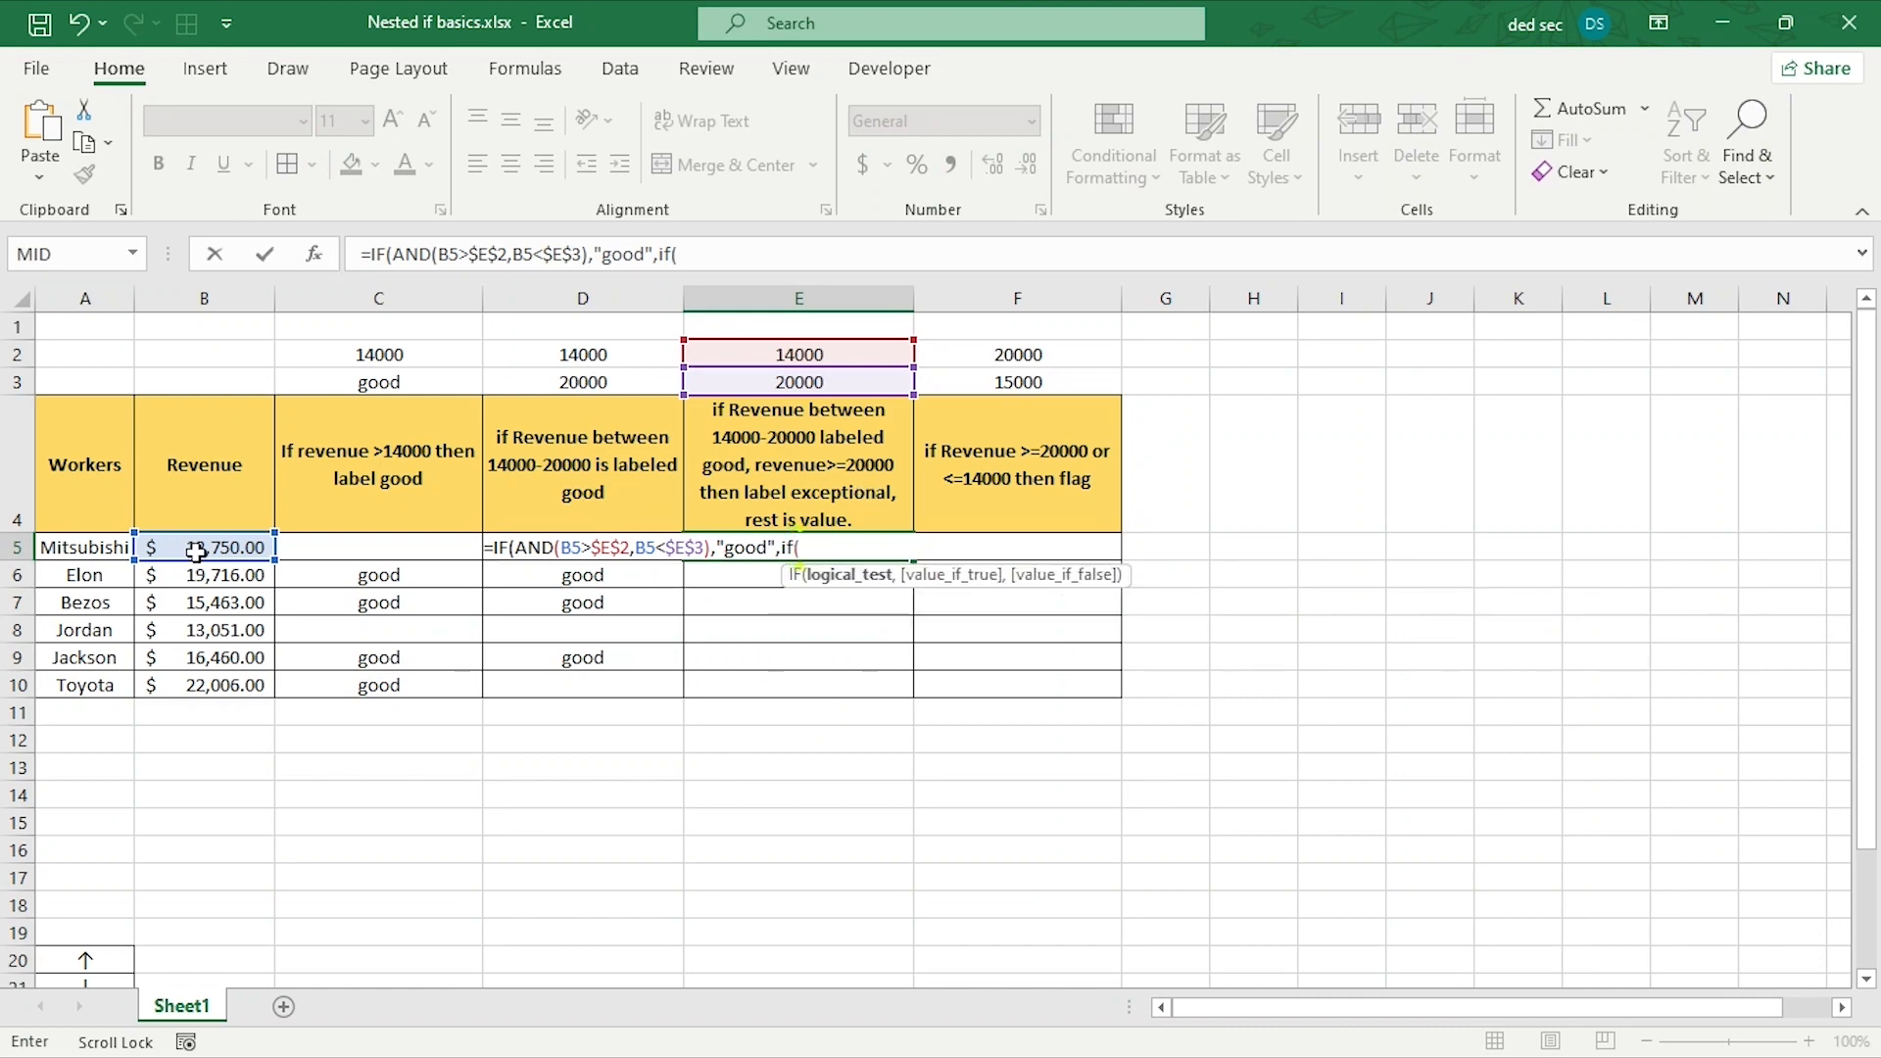
pyautogui.click(192, 551)
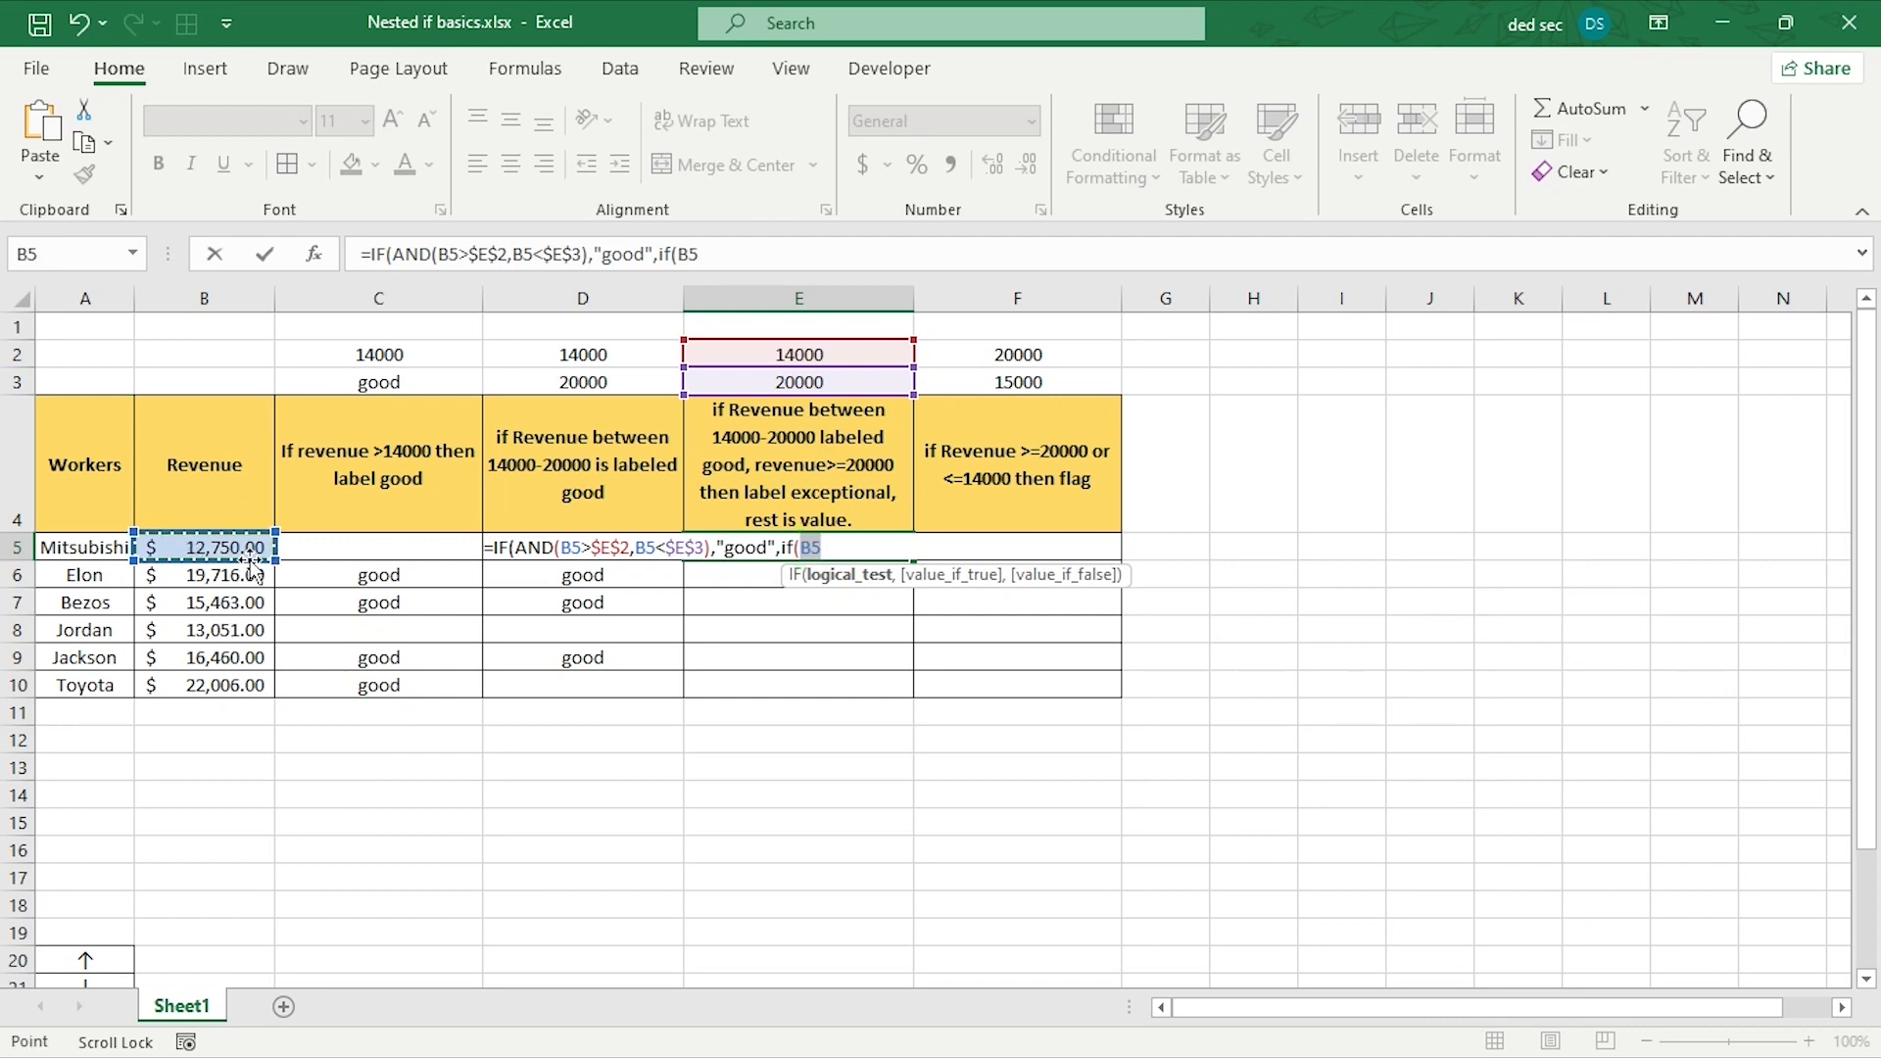
pyautogui.write('>=')
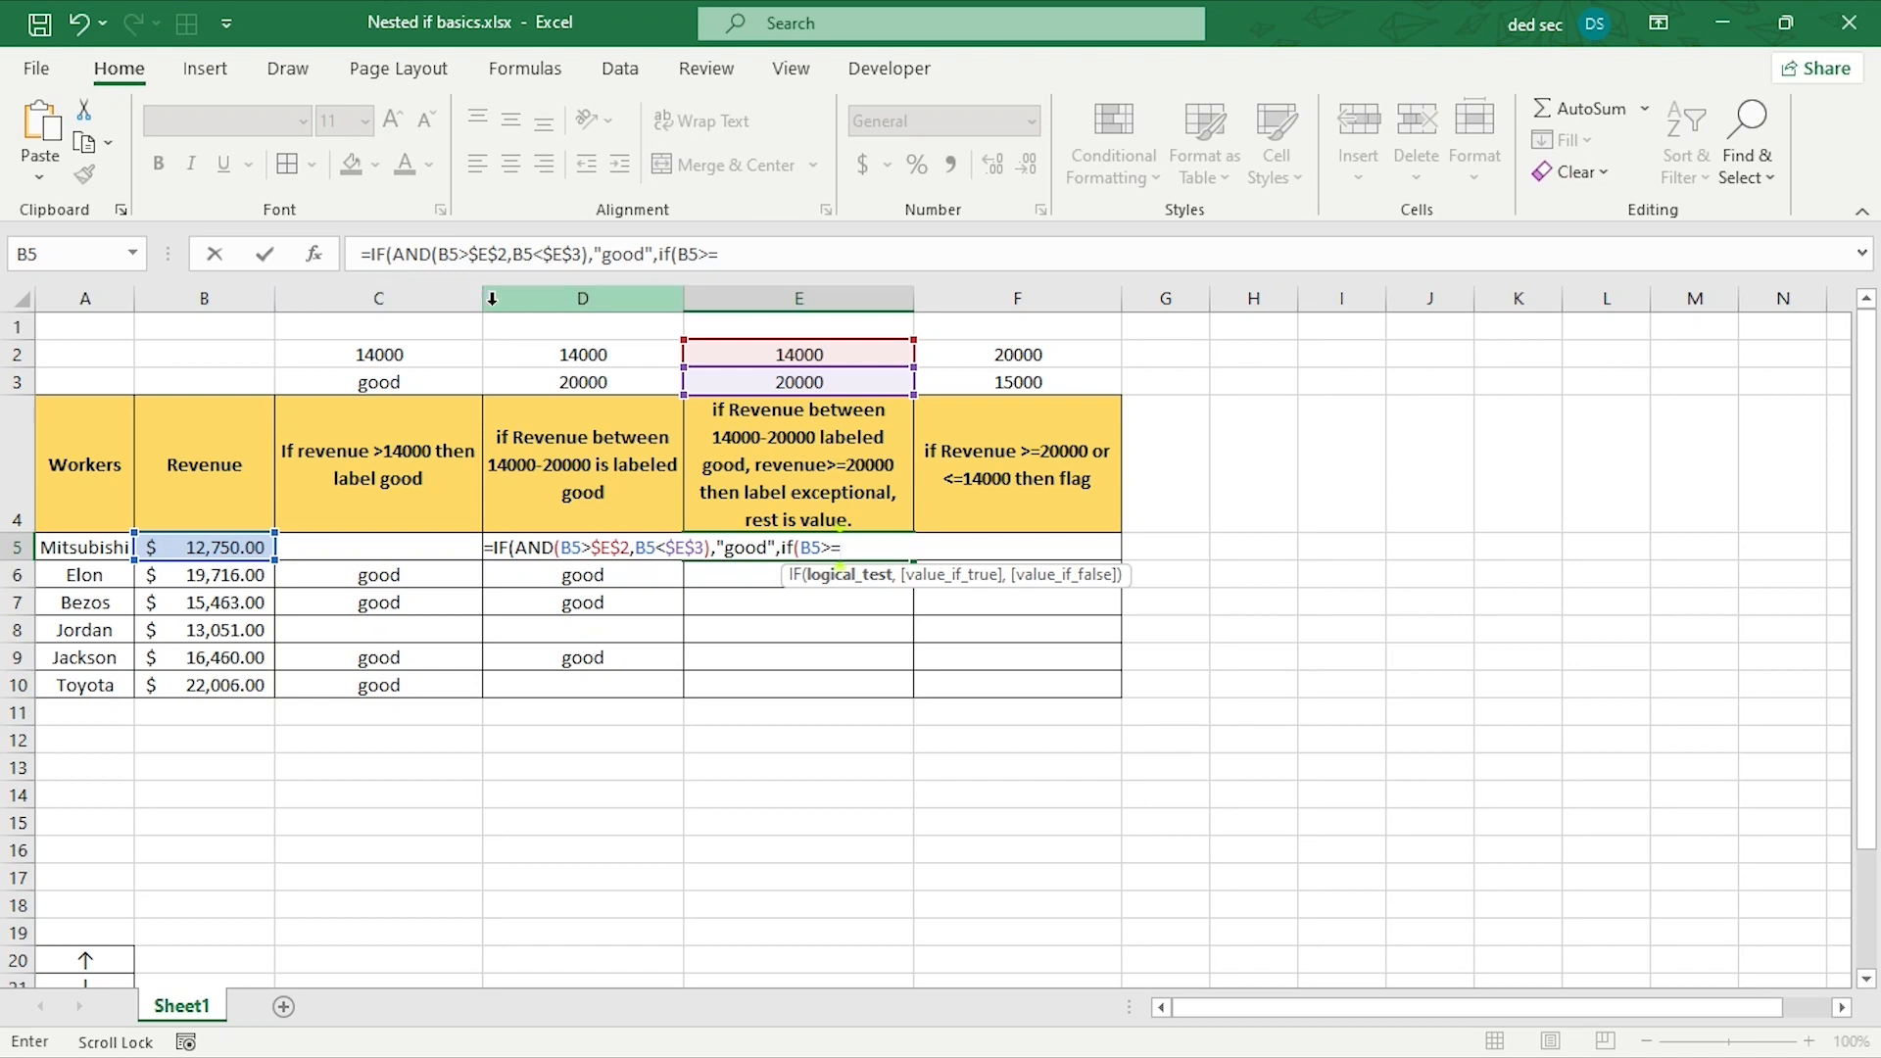
pyautogui.click(798, 378)
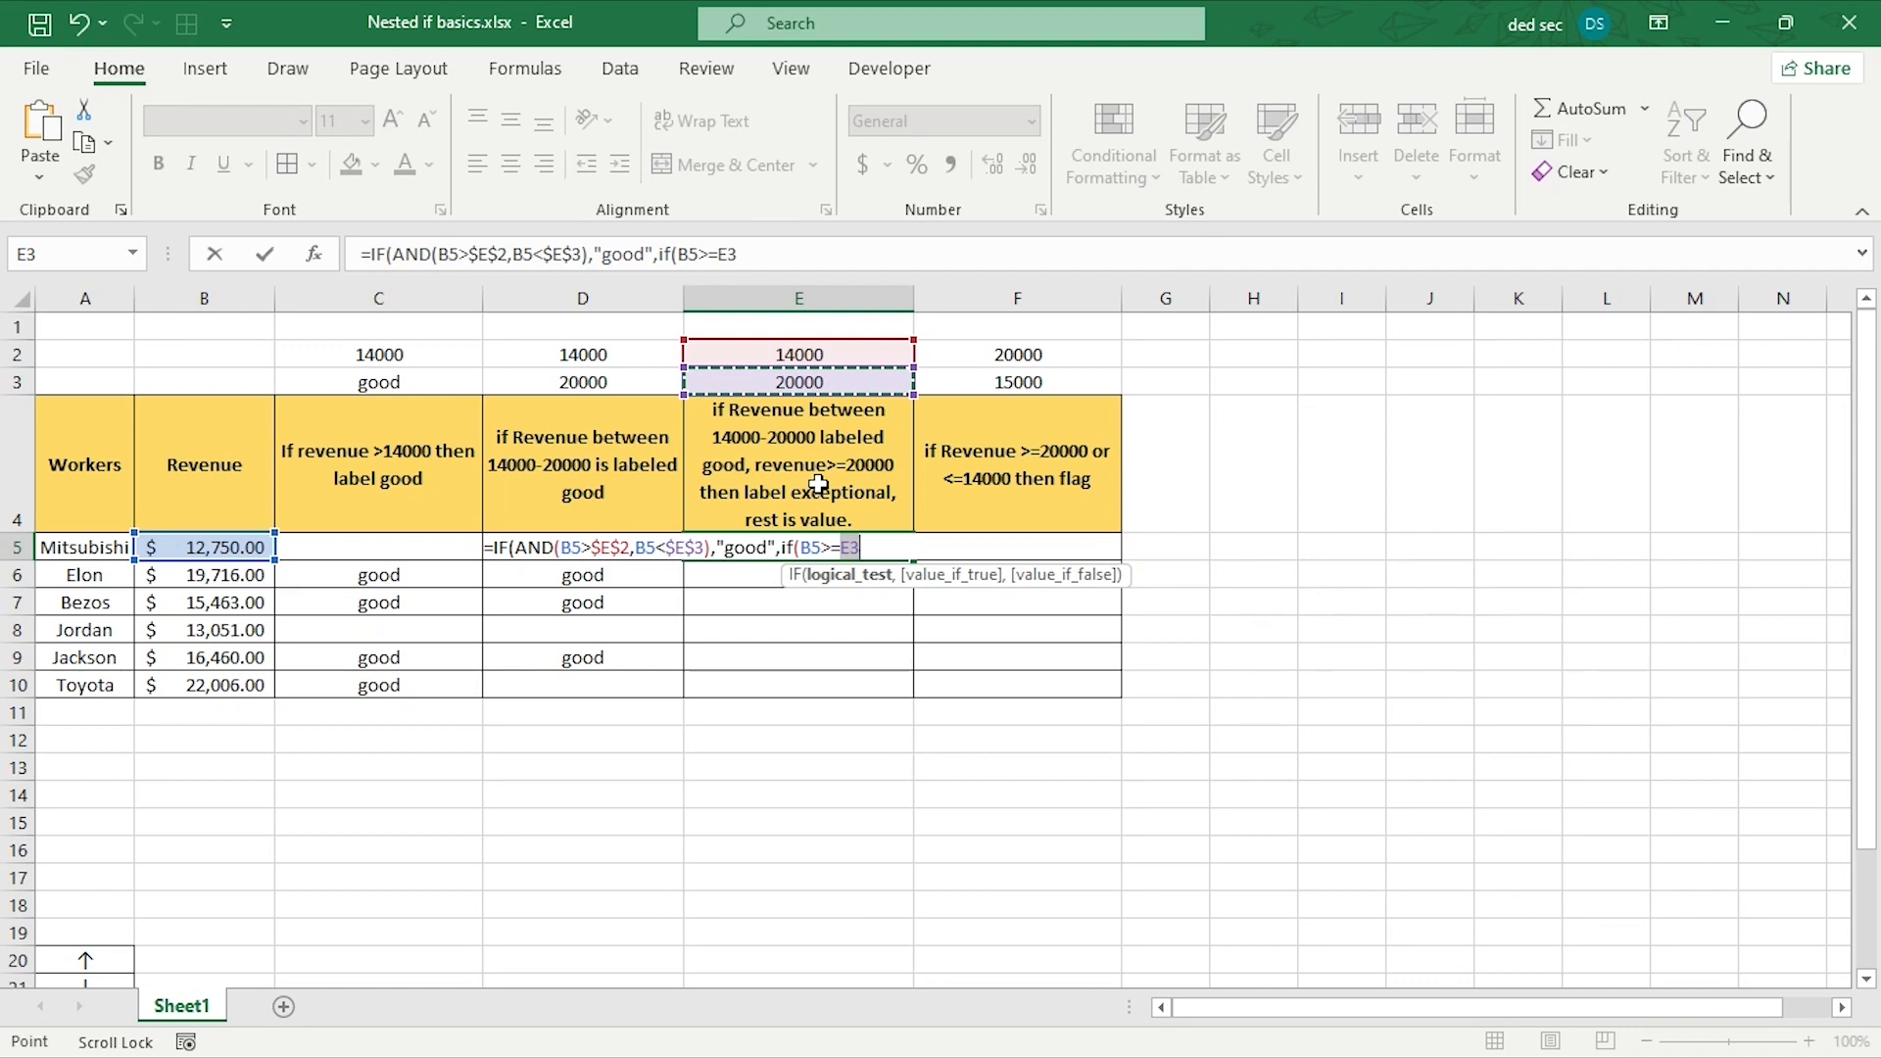
pyautogui.press('F4')
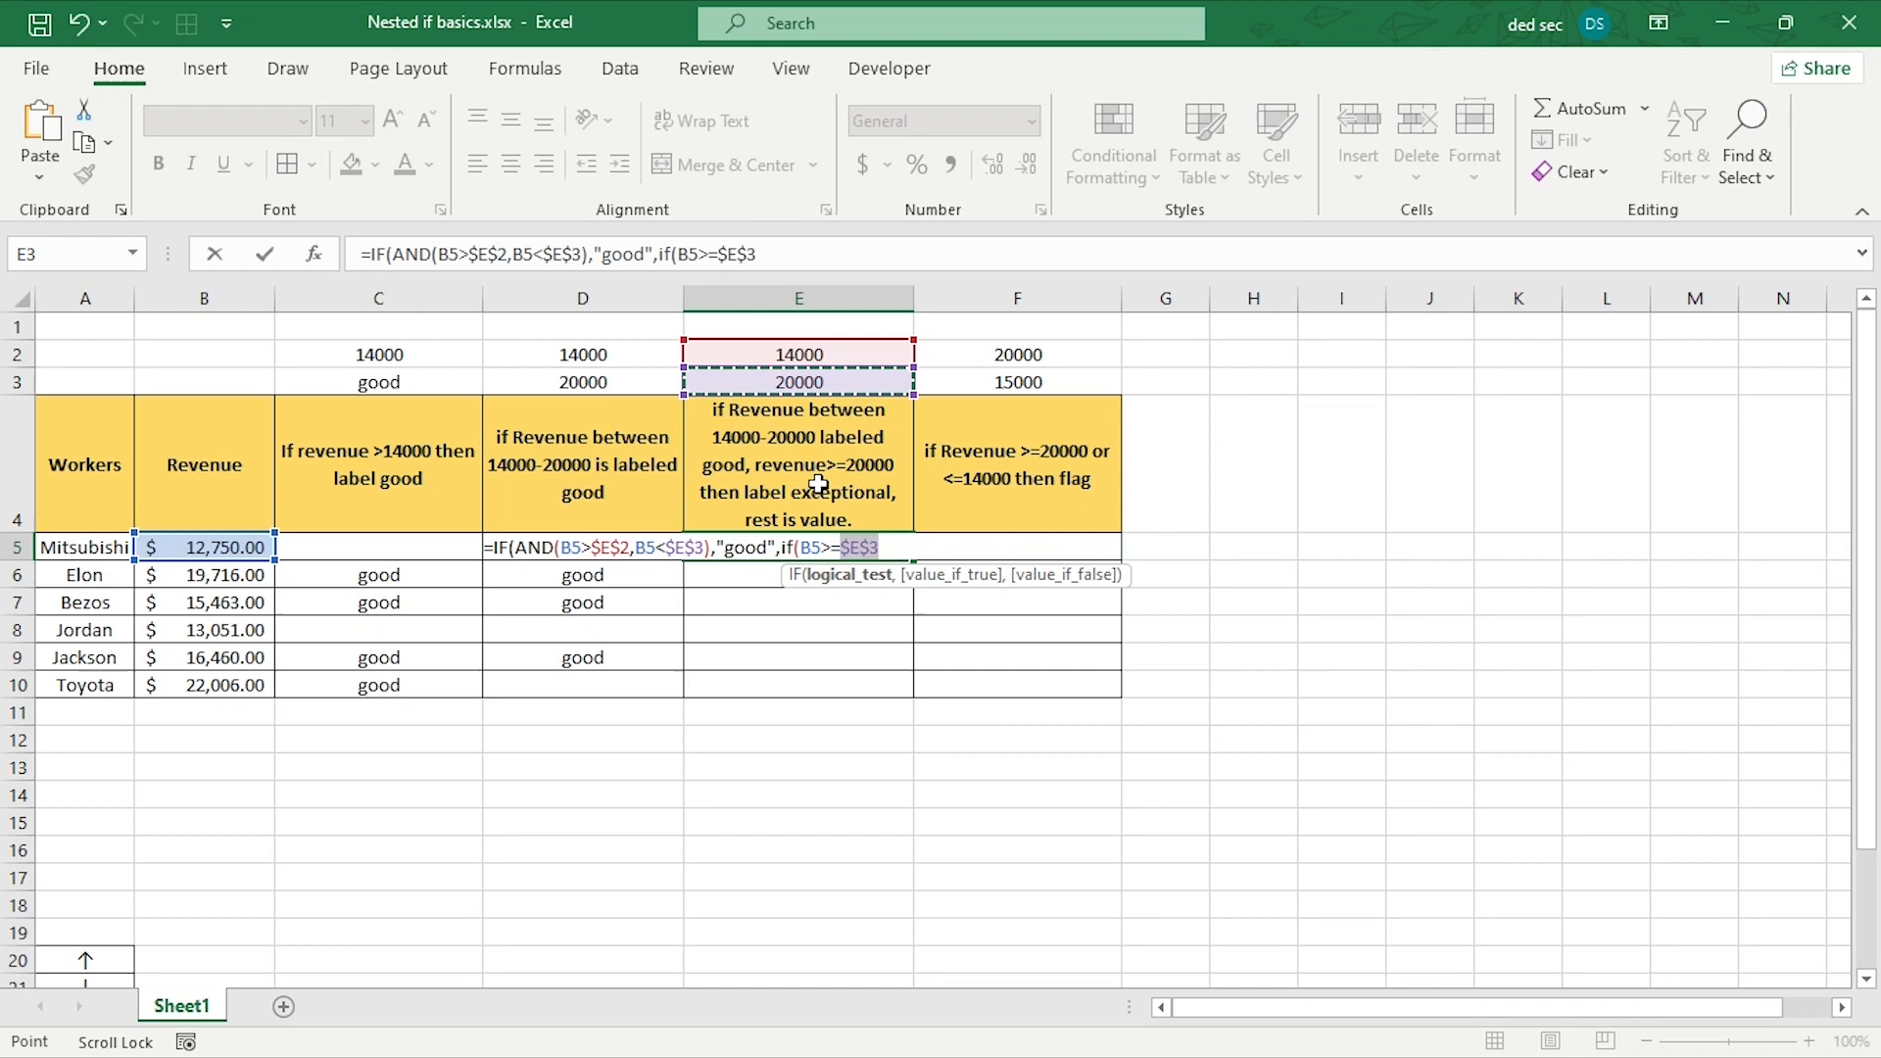
pyautogui.write(',')
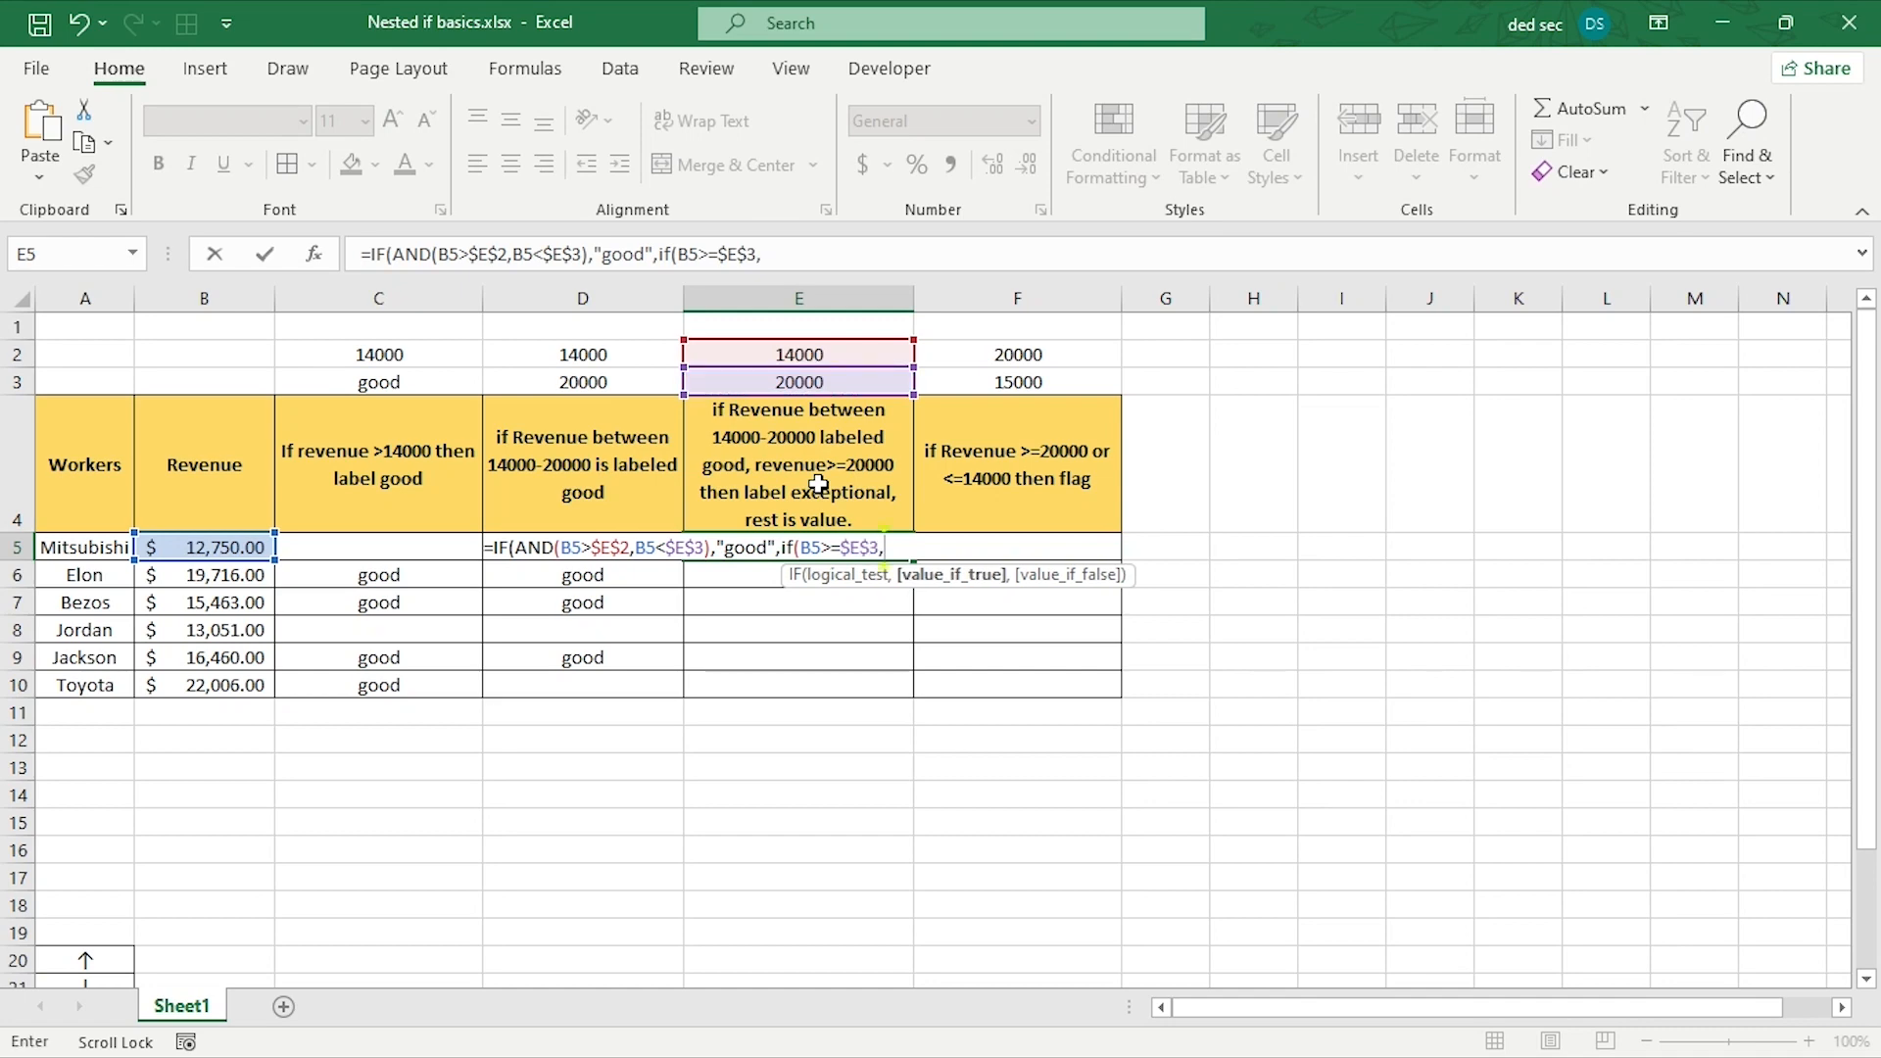
pyautogui.write('"exceptional')
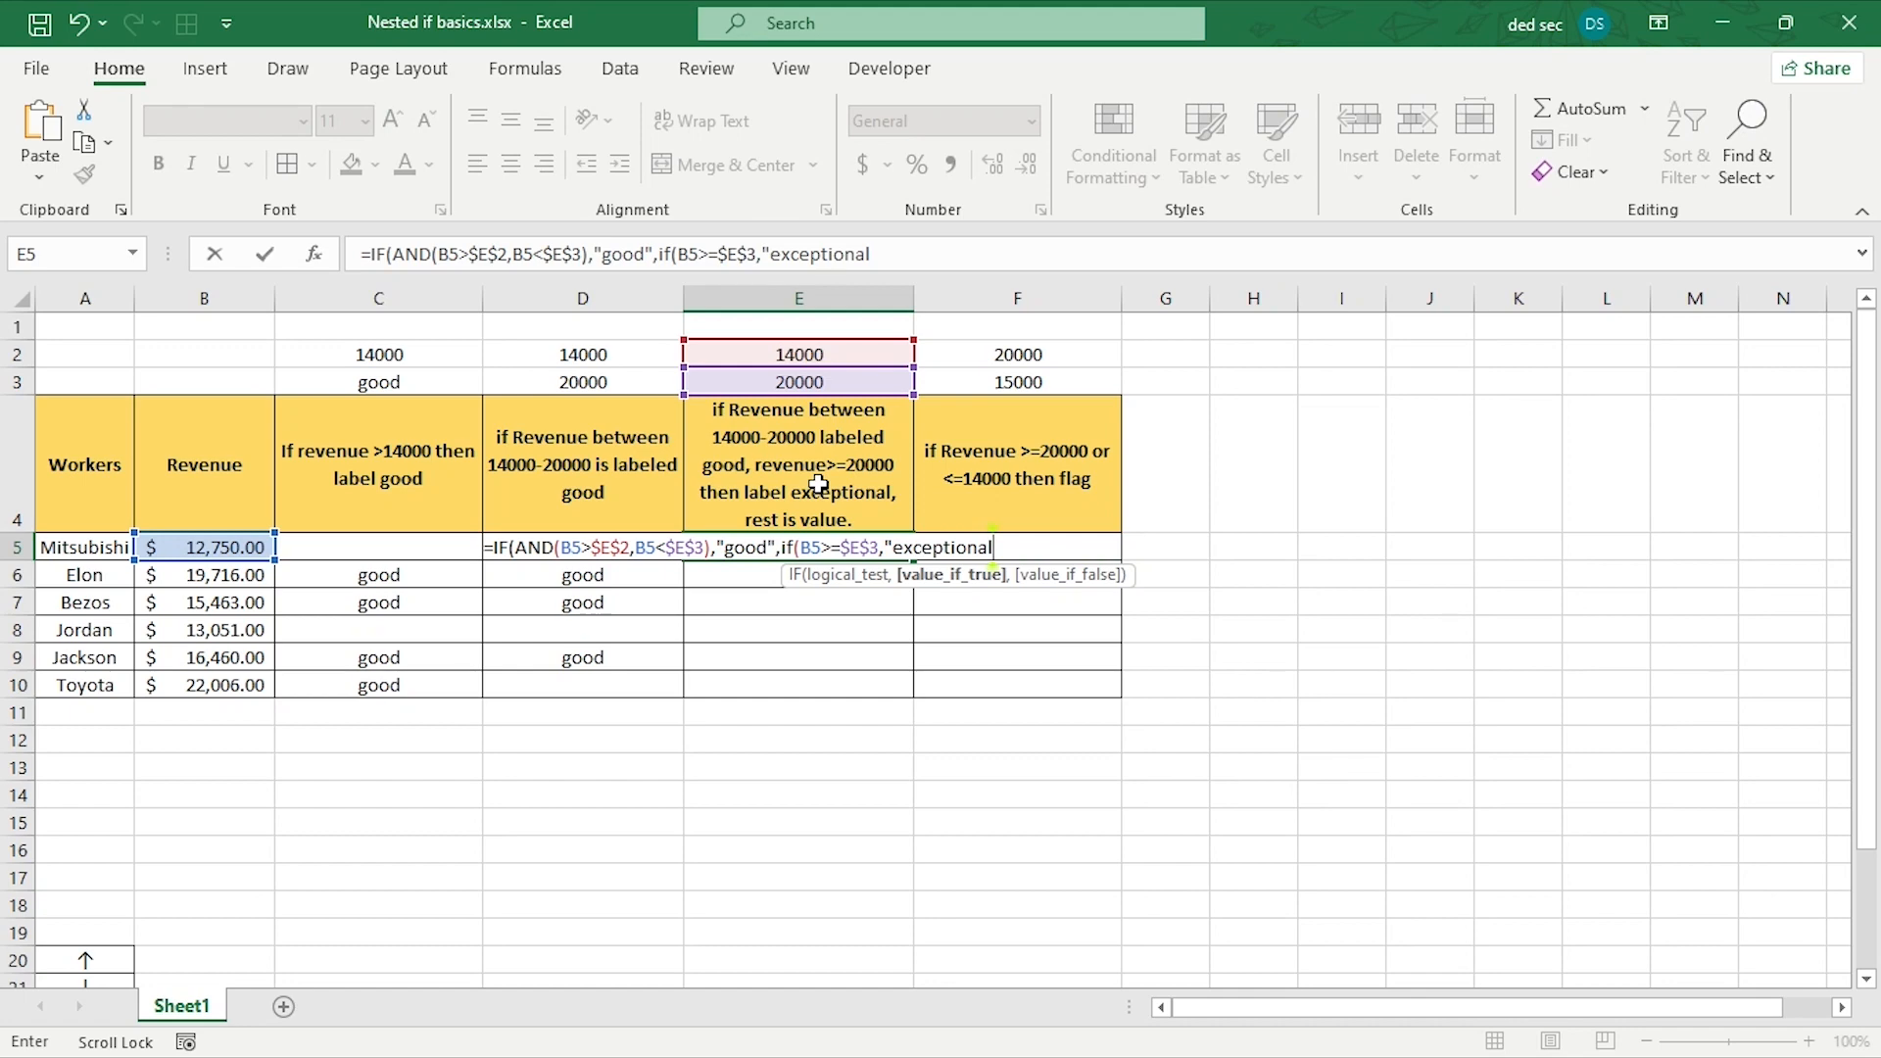
pyautogui.write('",')
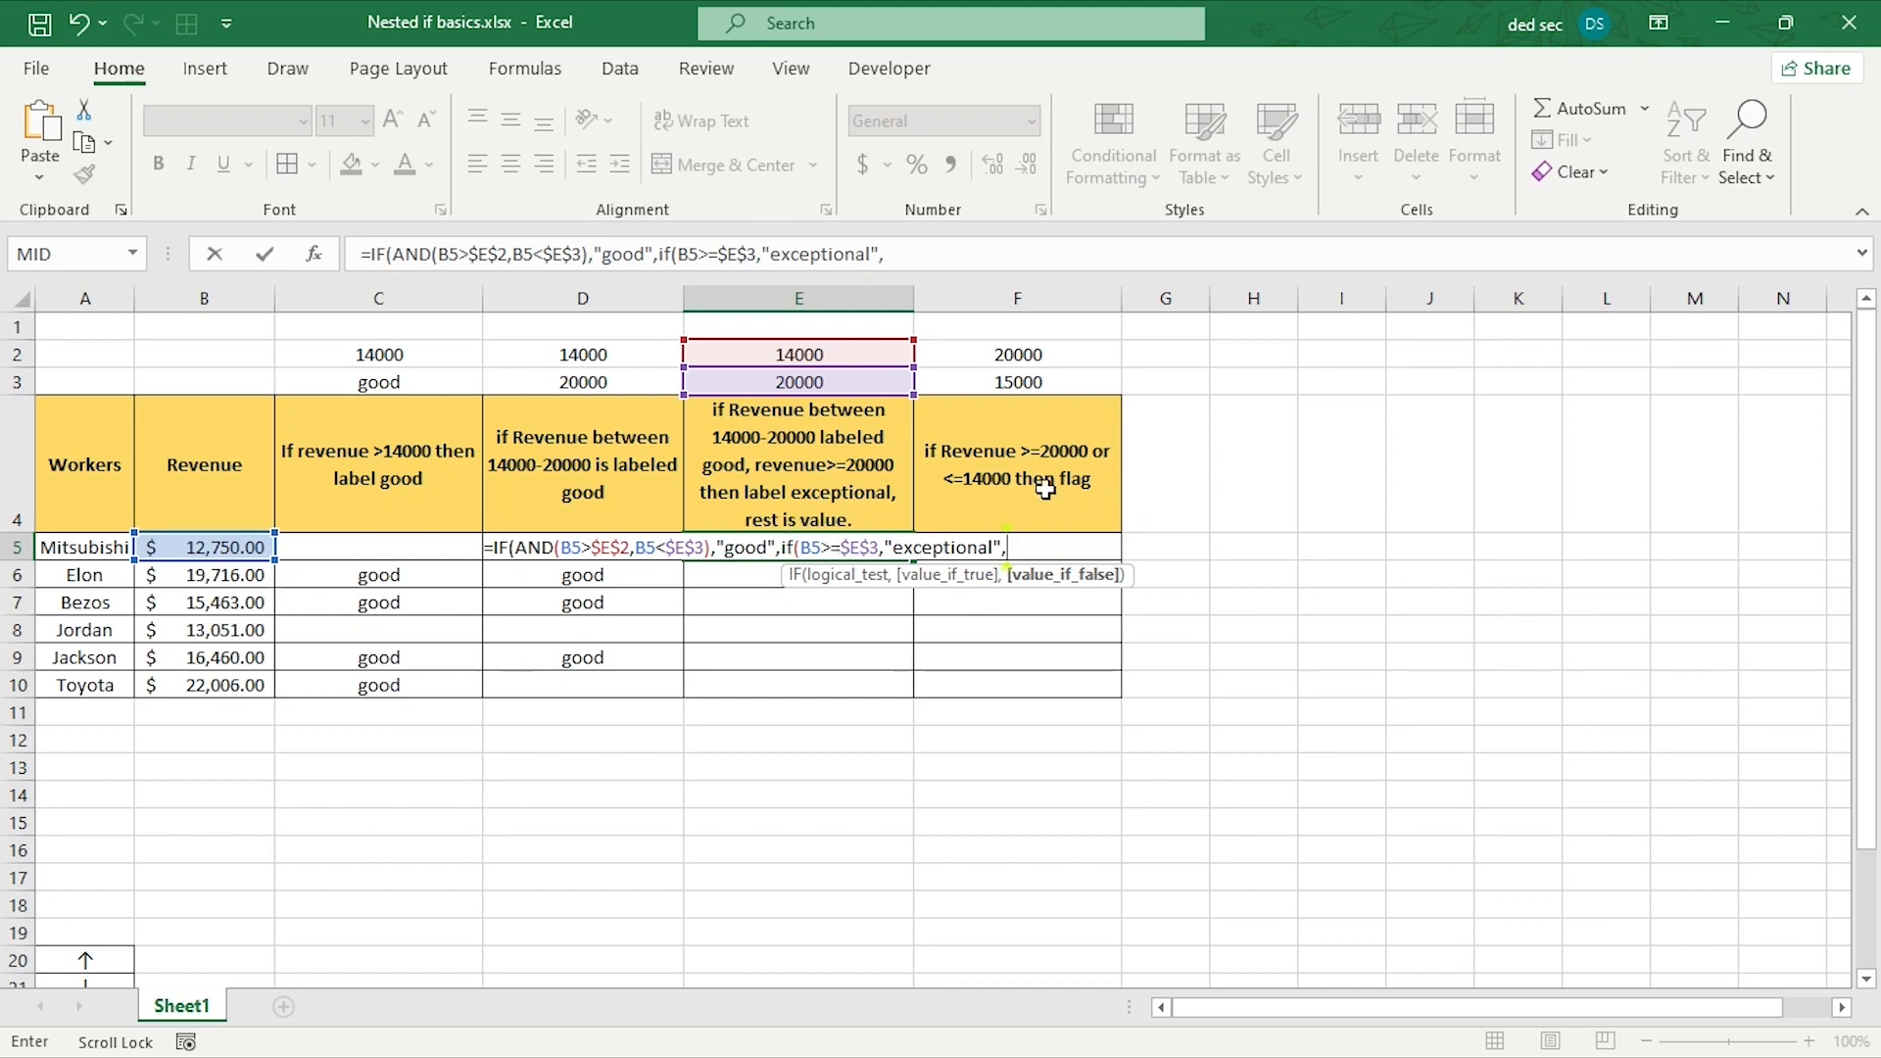
# - Finish the E5 formula with B5 as the nested IF's value if false and fill it down to E10
pyautogui.click(219, 549)
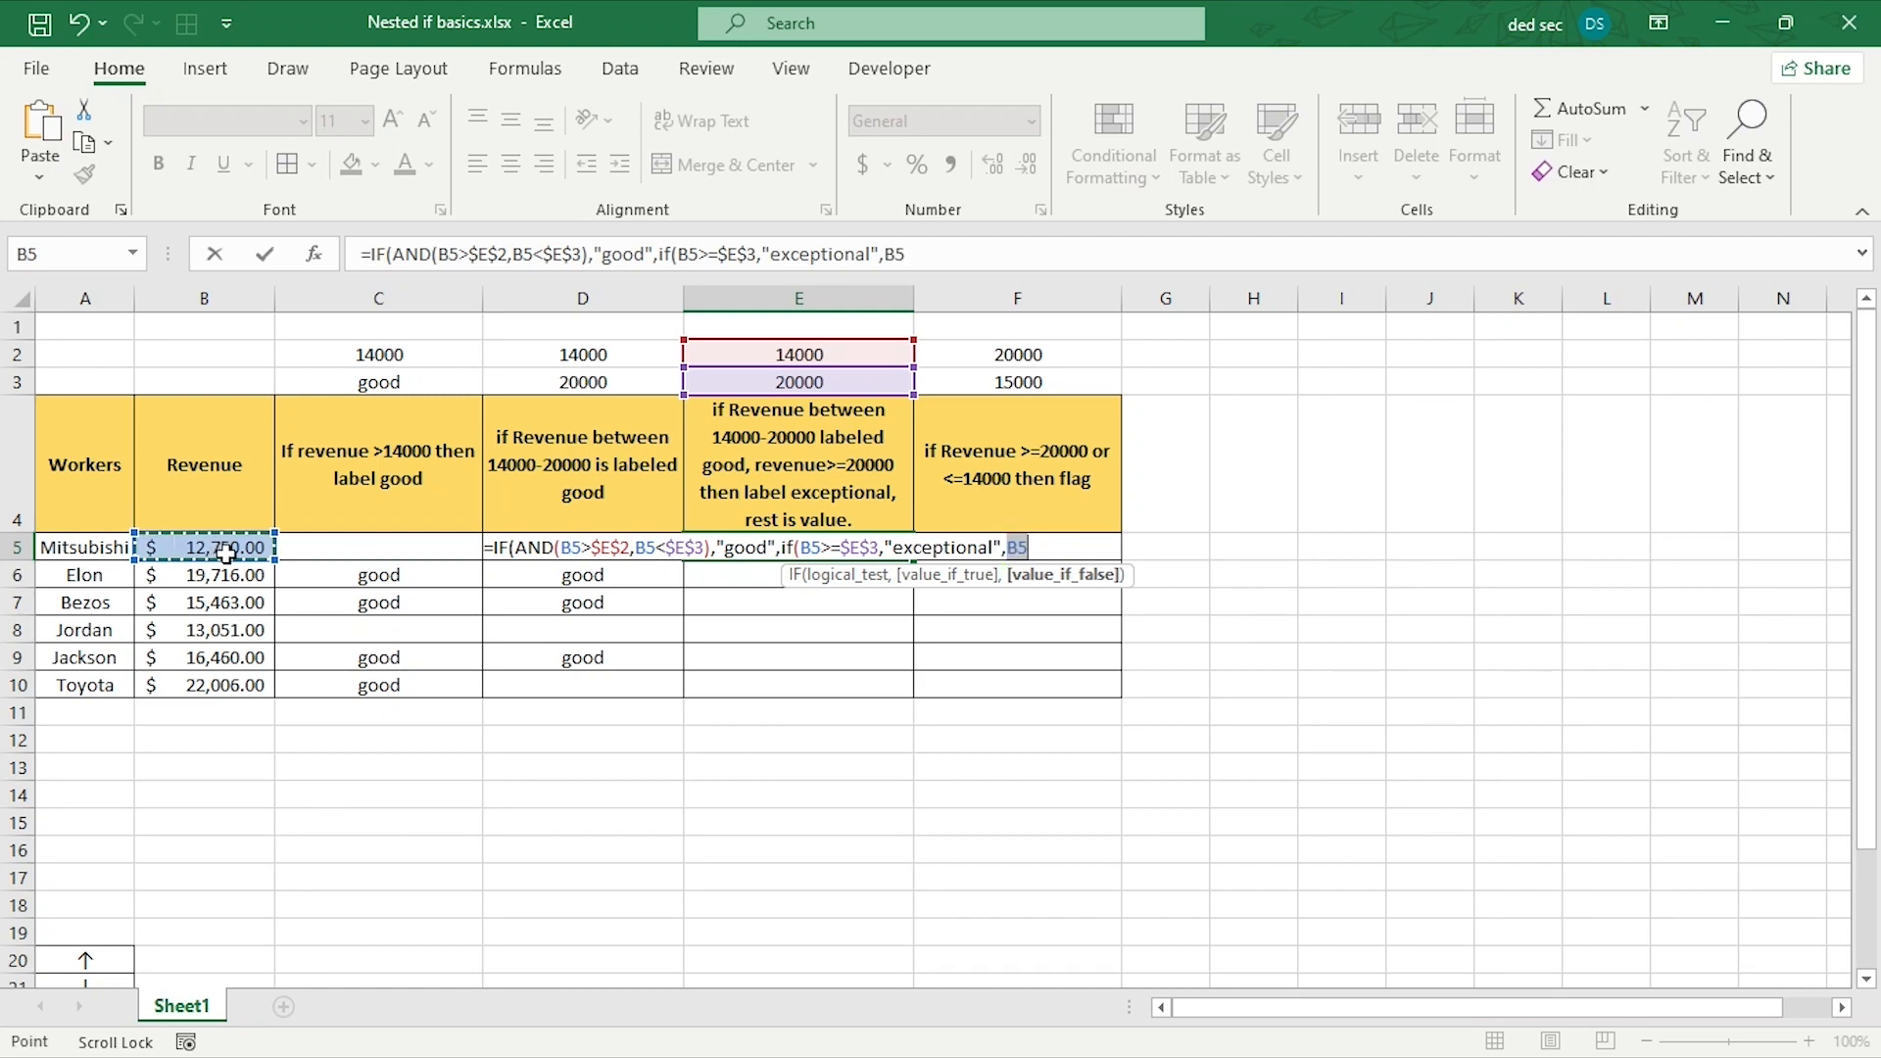
pyautogui.write('))')
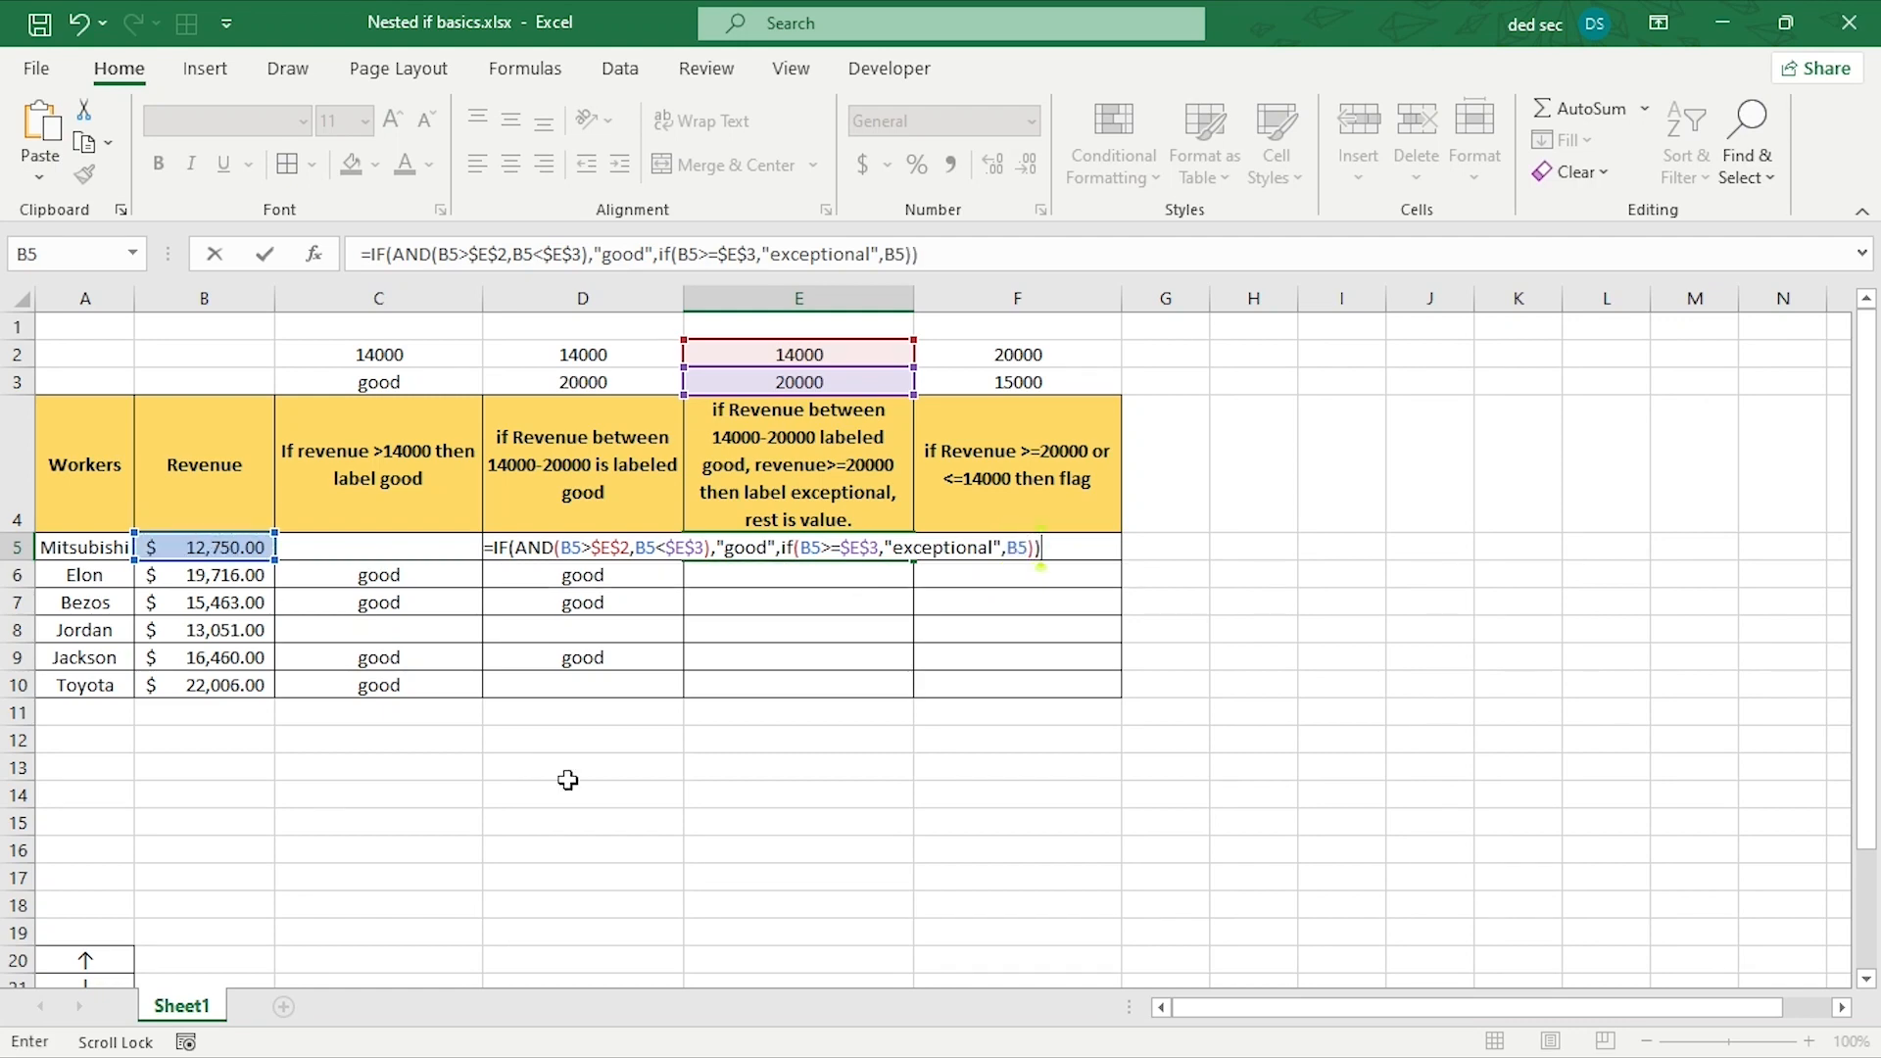
pyautogui.press('Return')
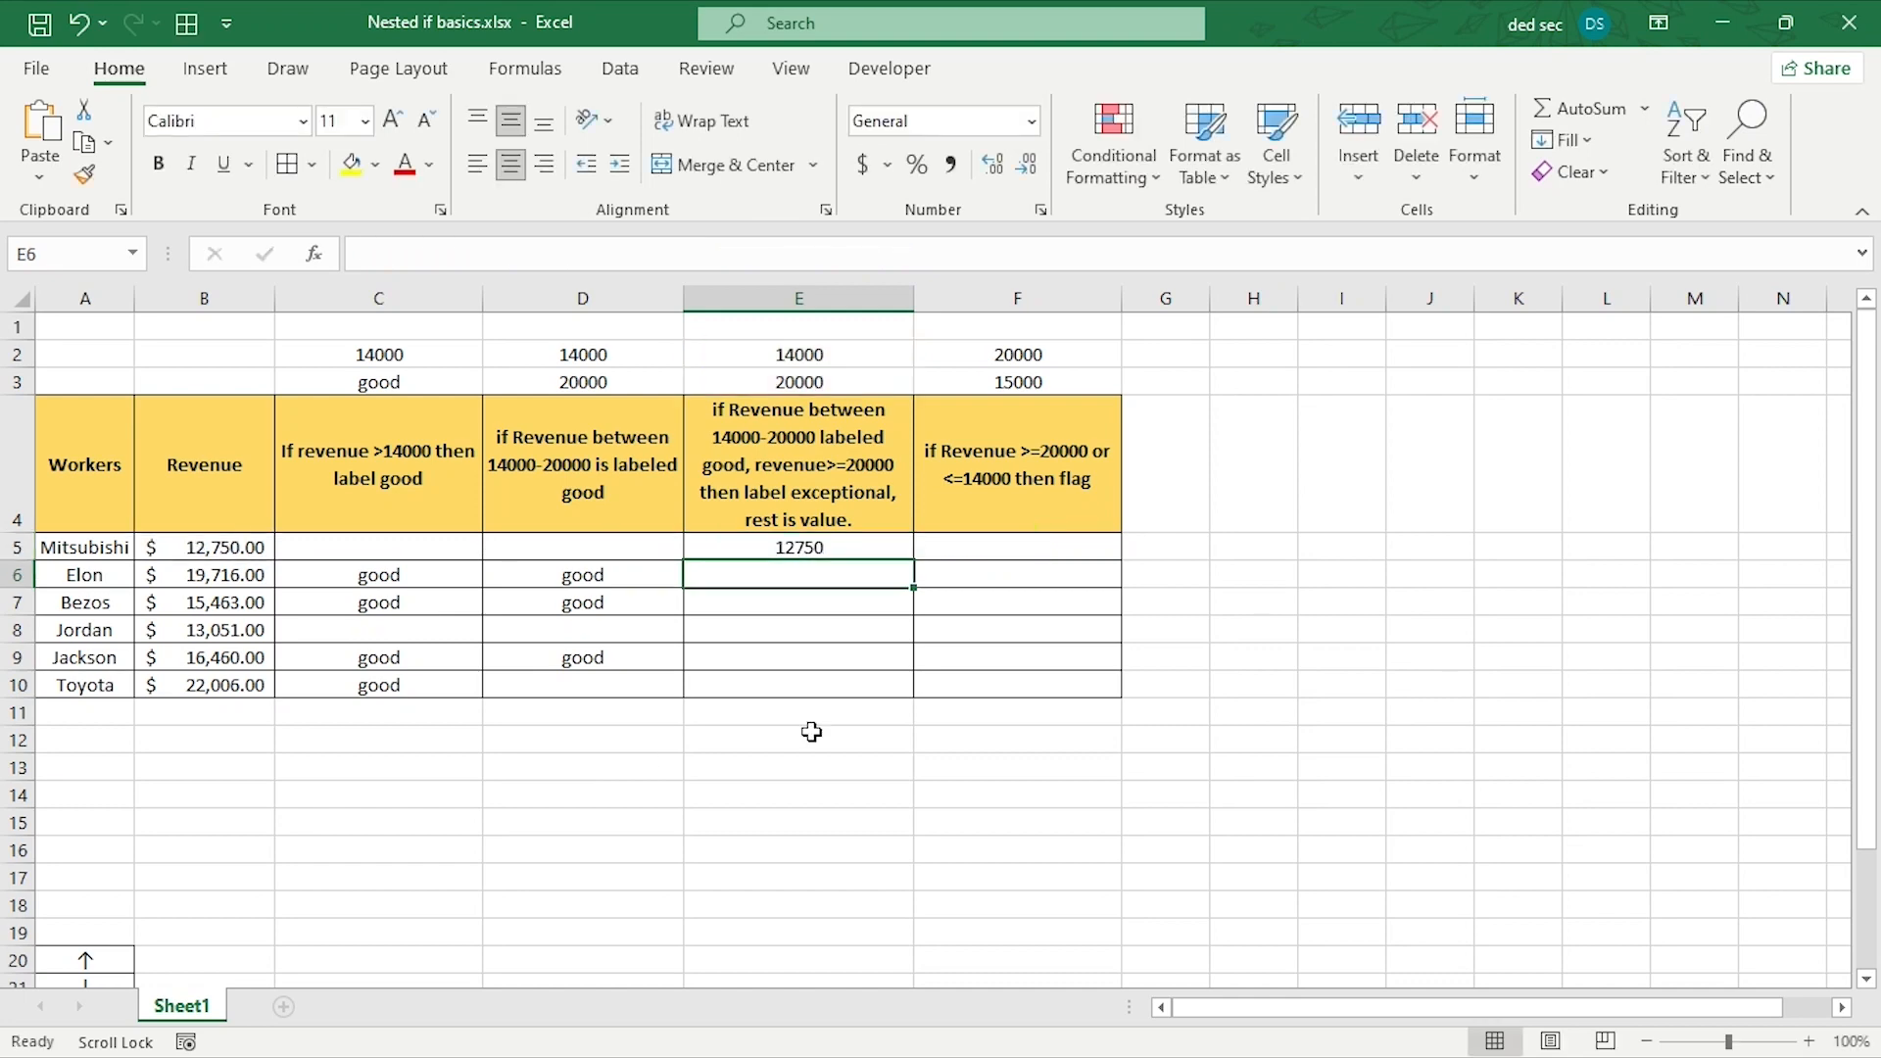
pyautogui.click(867, 551)
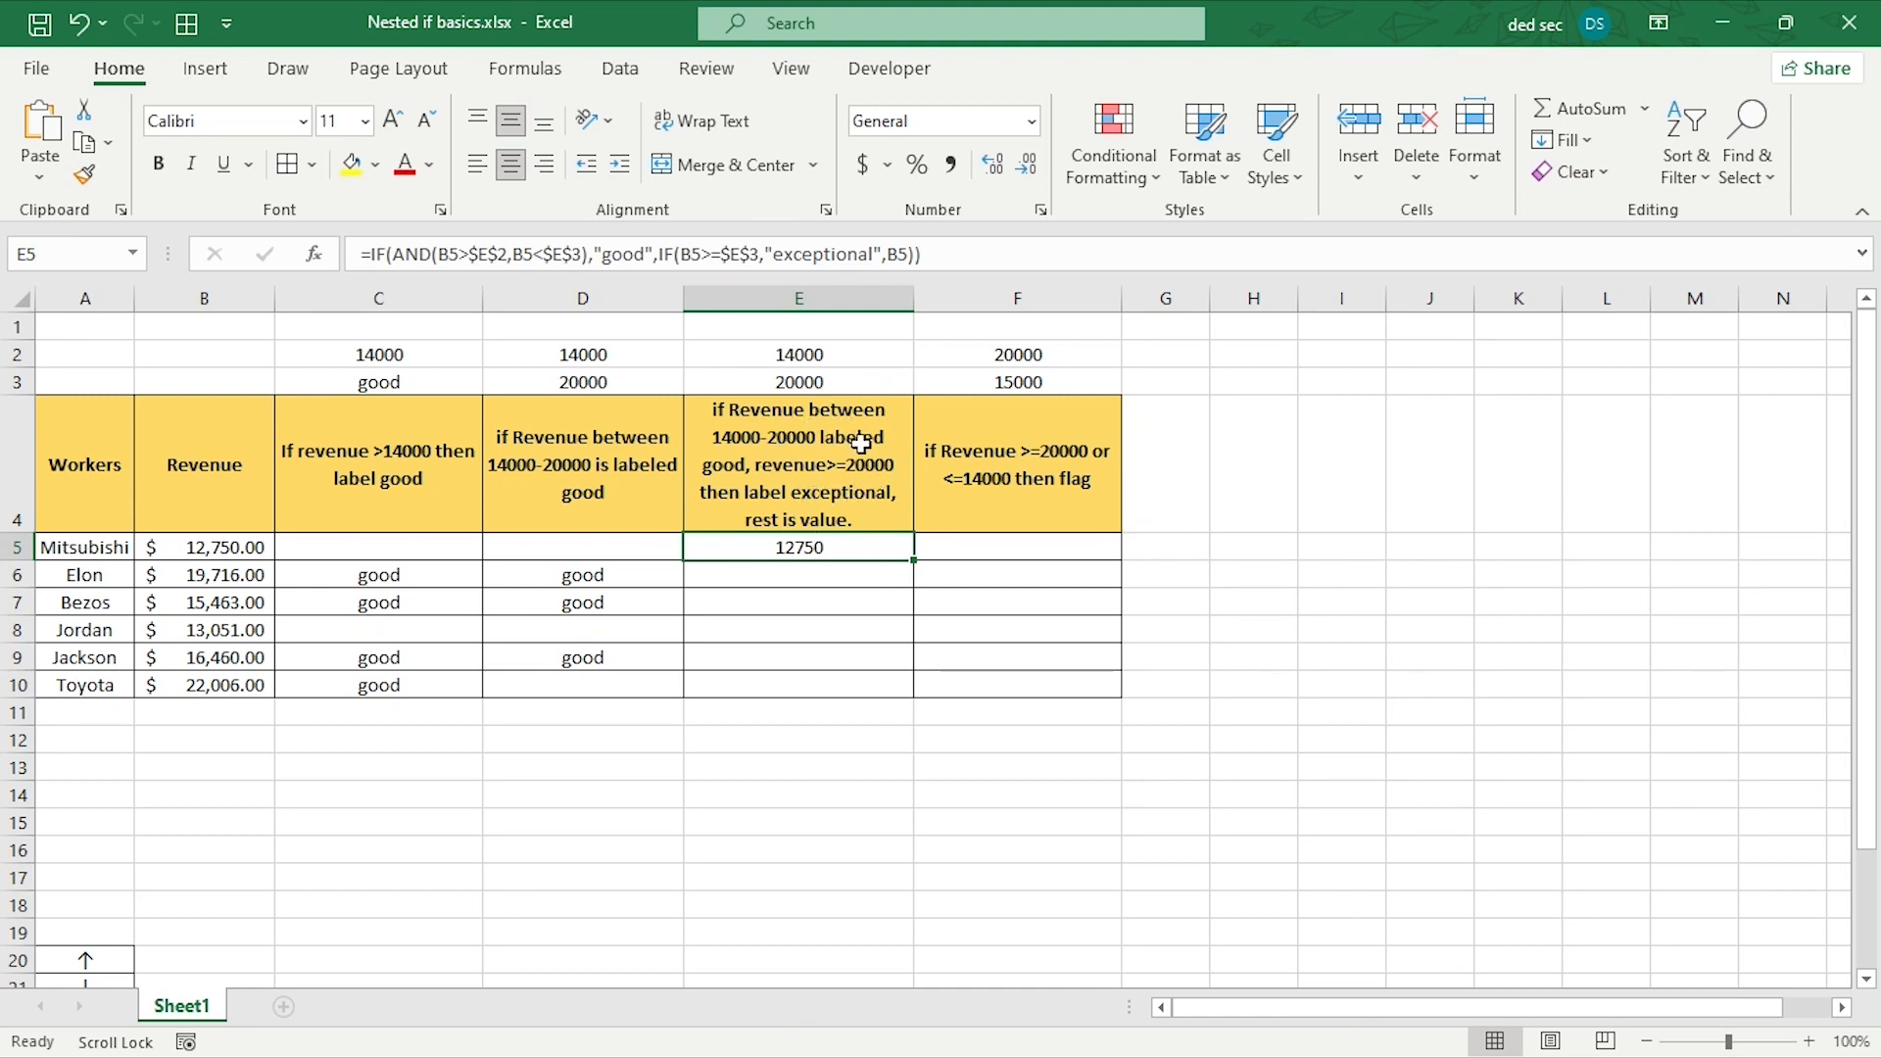
pyautogui.moveTo(913, 560); pyautogui.dragTo(907, 692)
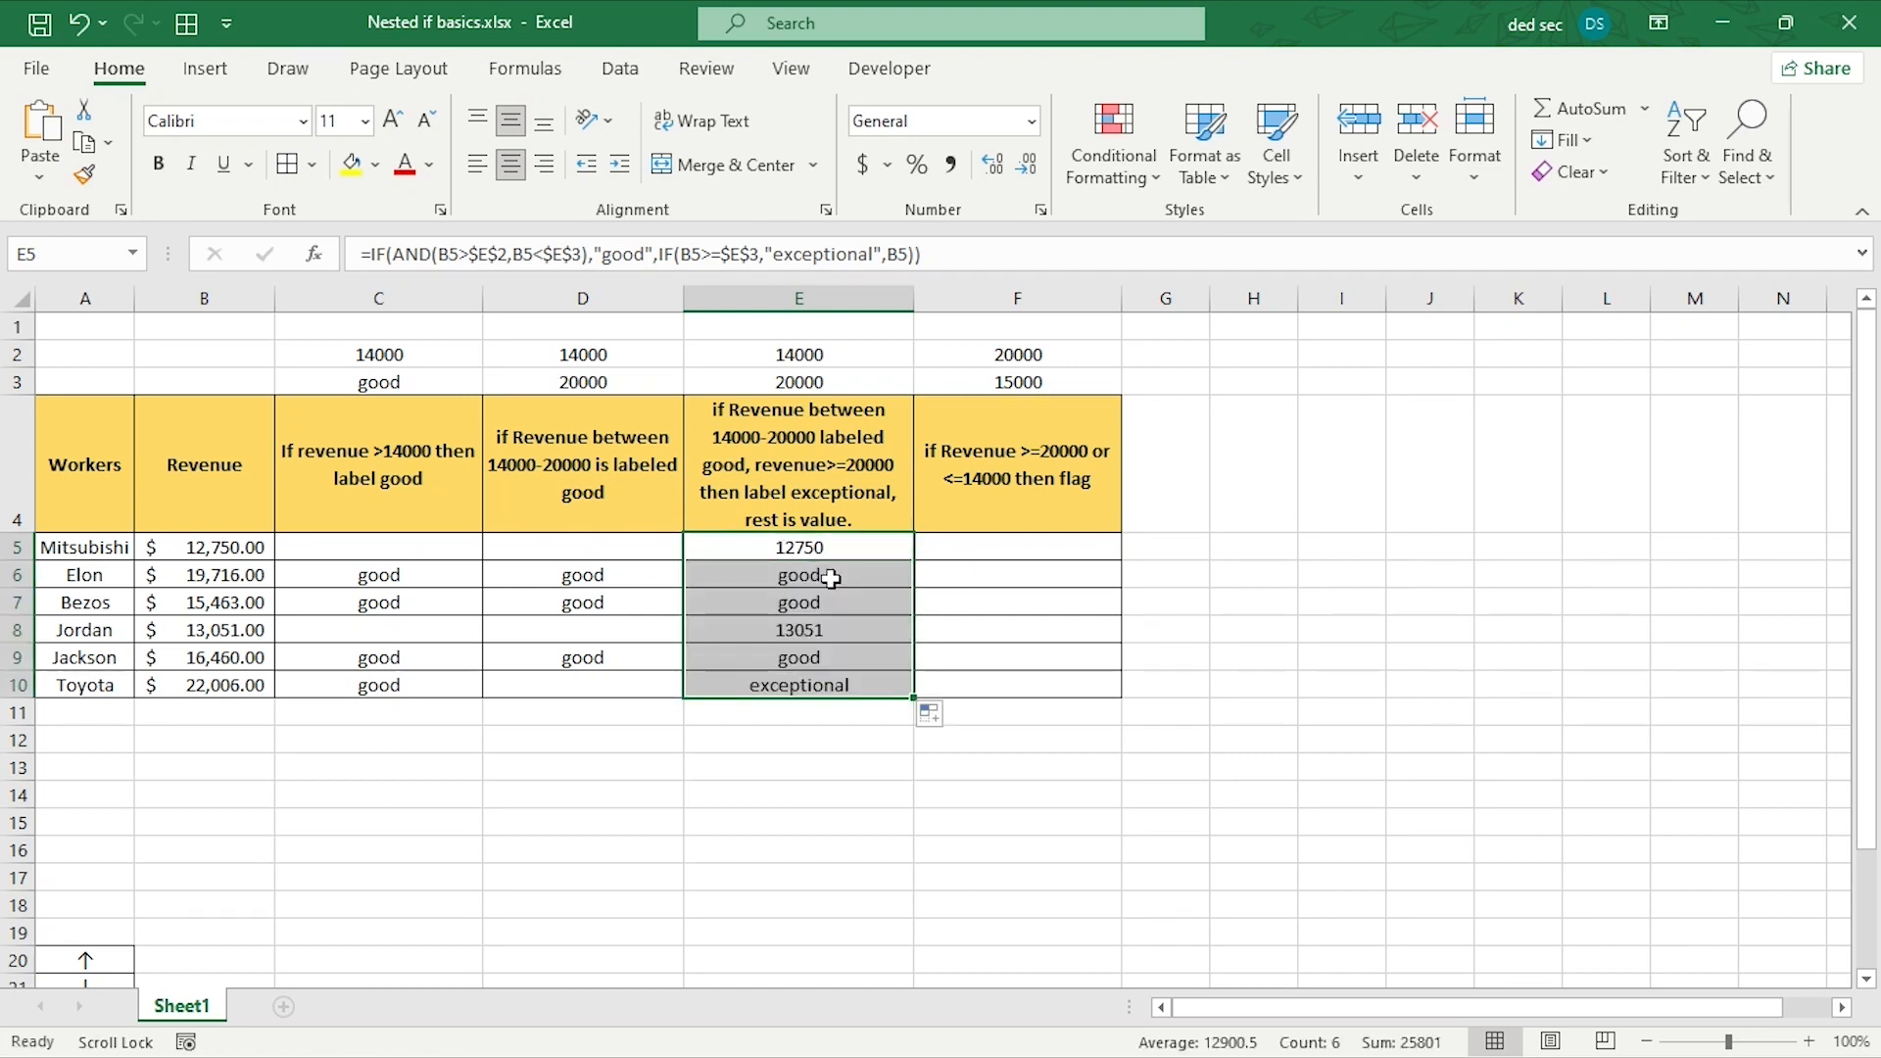
# - Check the results in E6, E7, E9 and E10 against the conditions in header E4
pyautogui.click(852, 602)
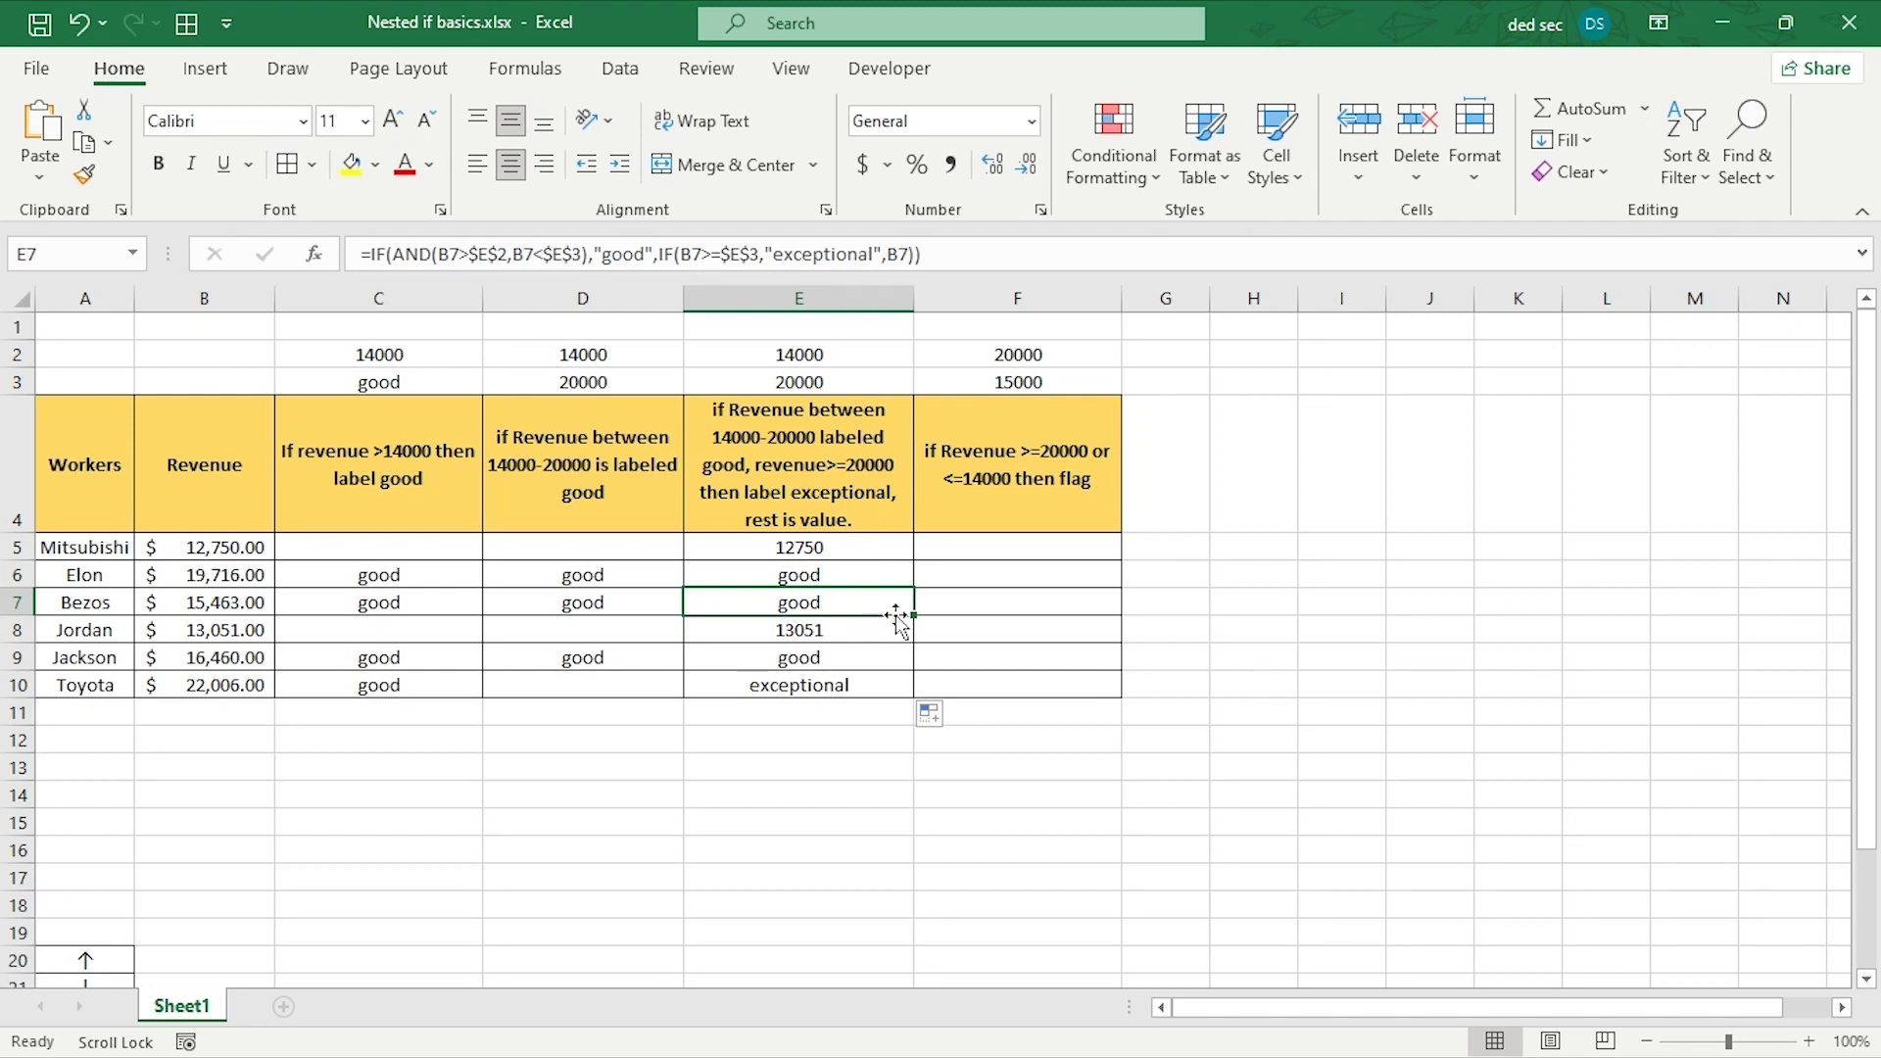
pyautogui.click(862, 574)
pyautogui.click(866, 612)
pyautogui.click(840, 662)
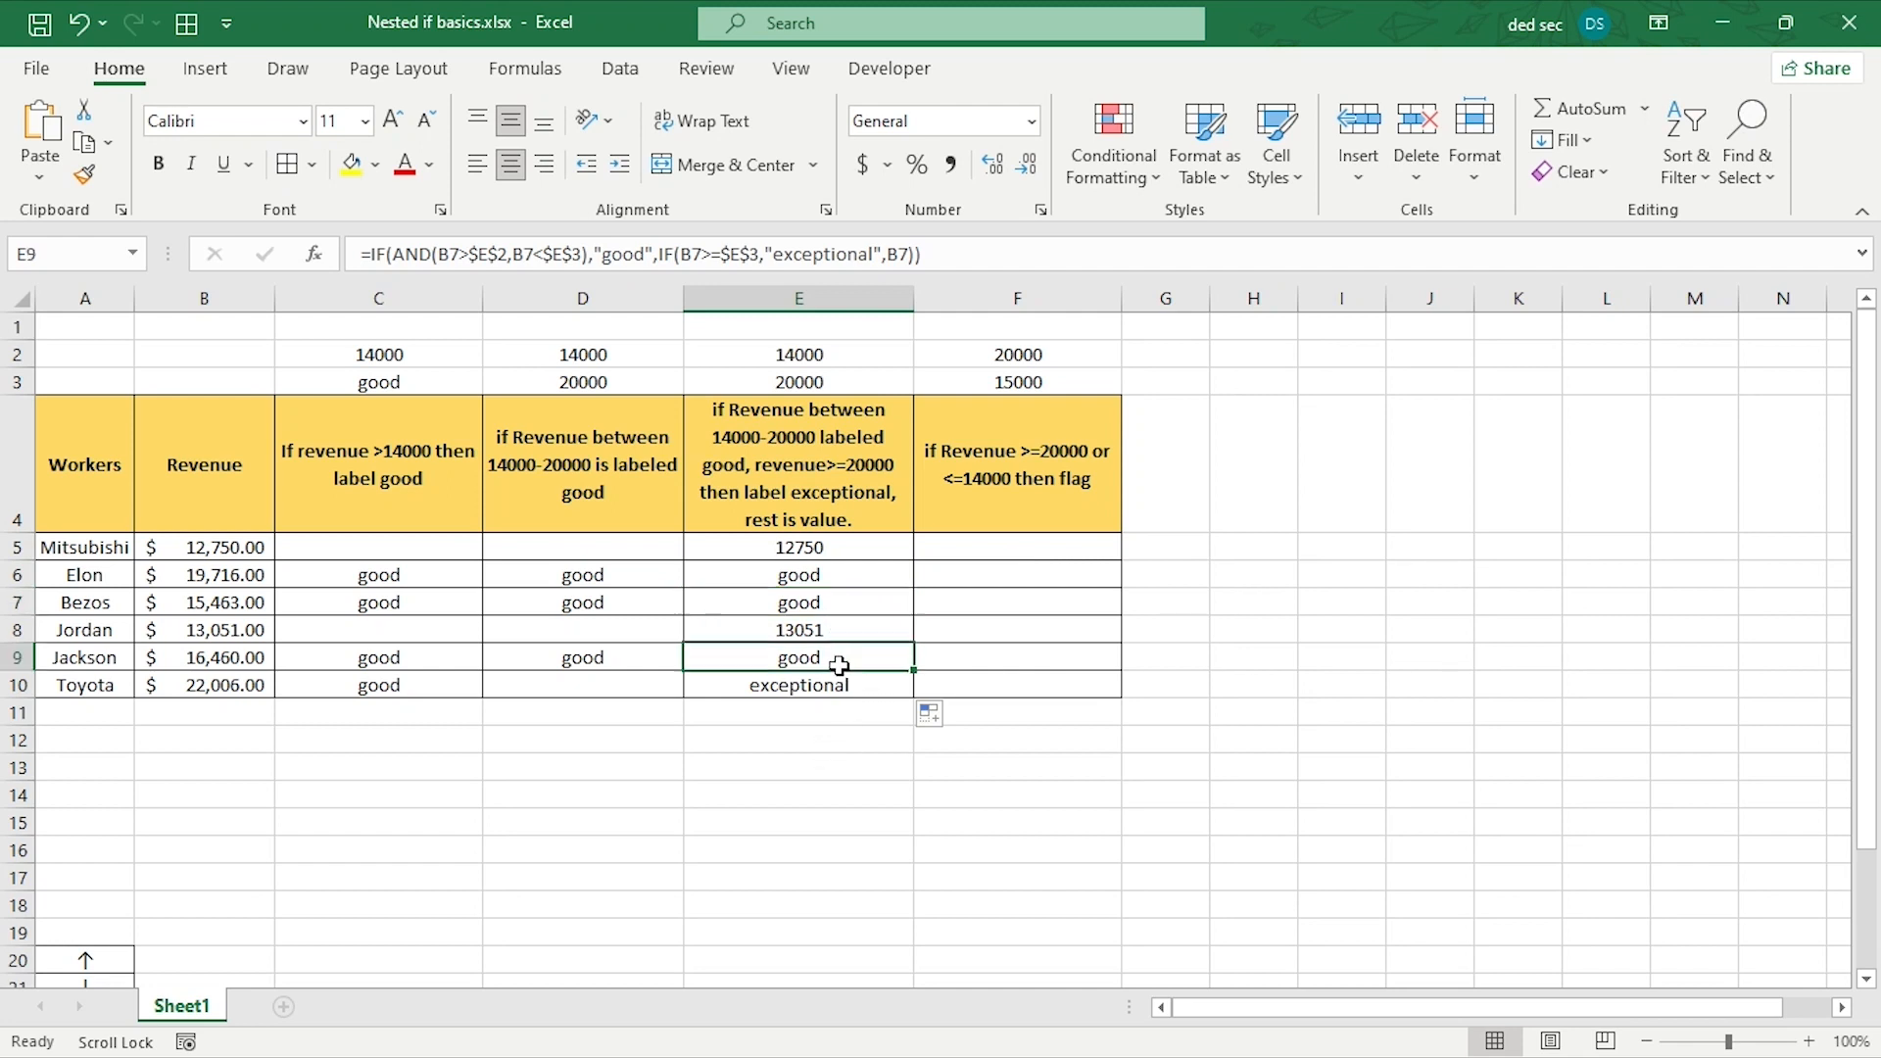
pyautogui.click(835, 685)
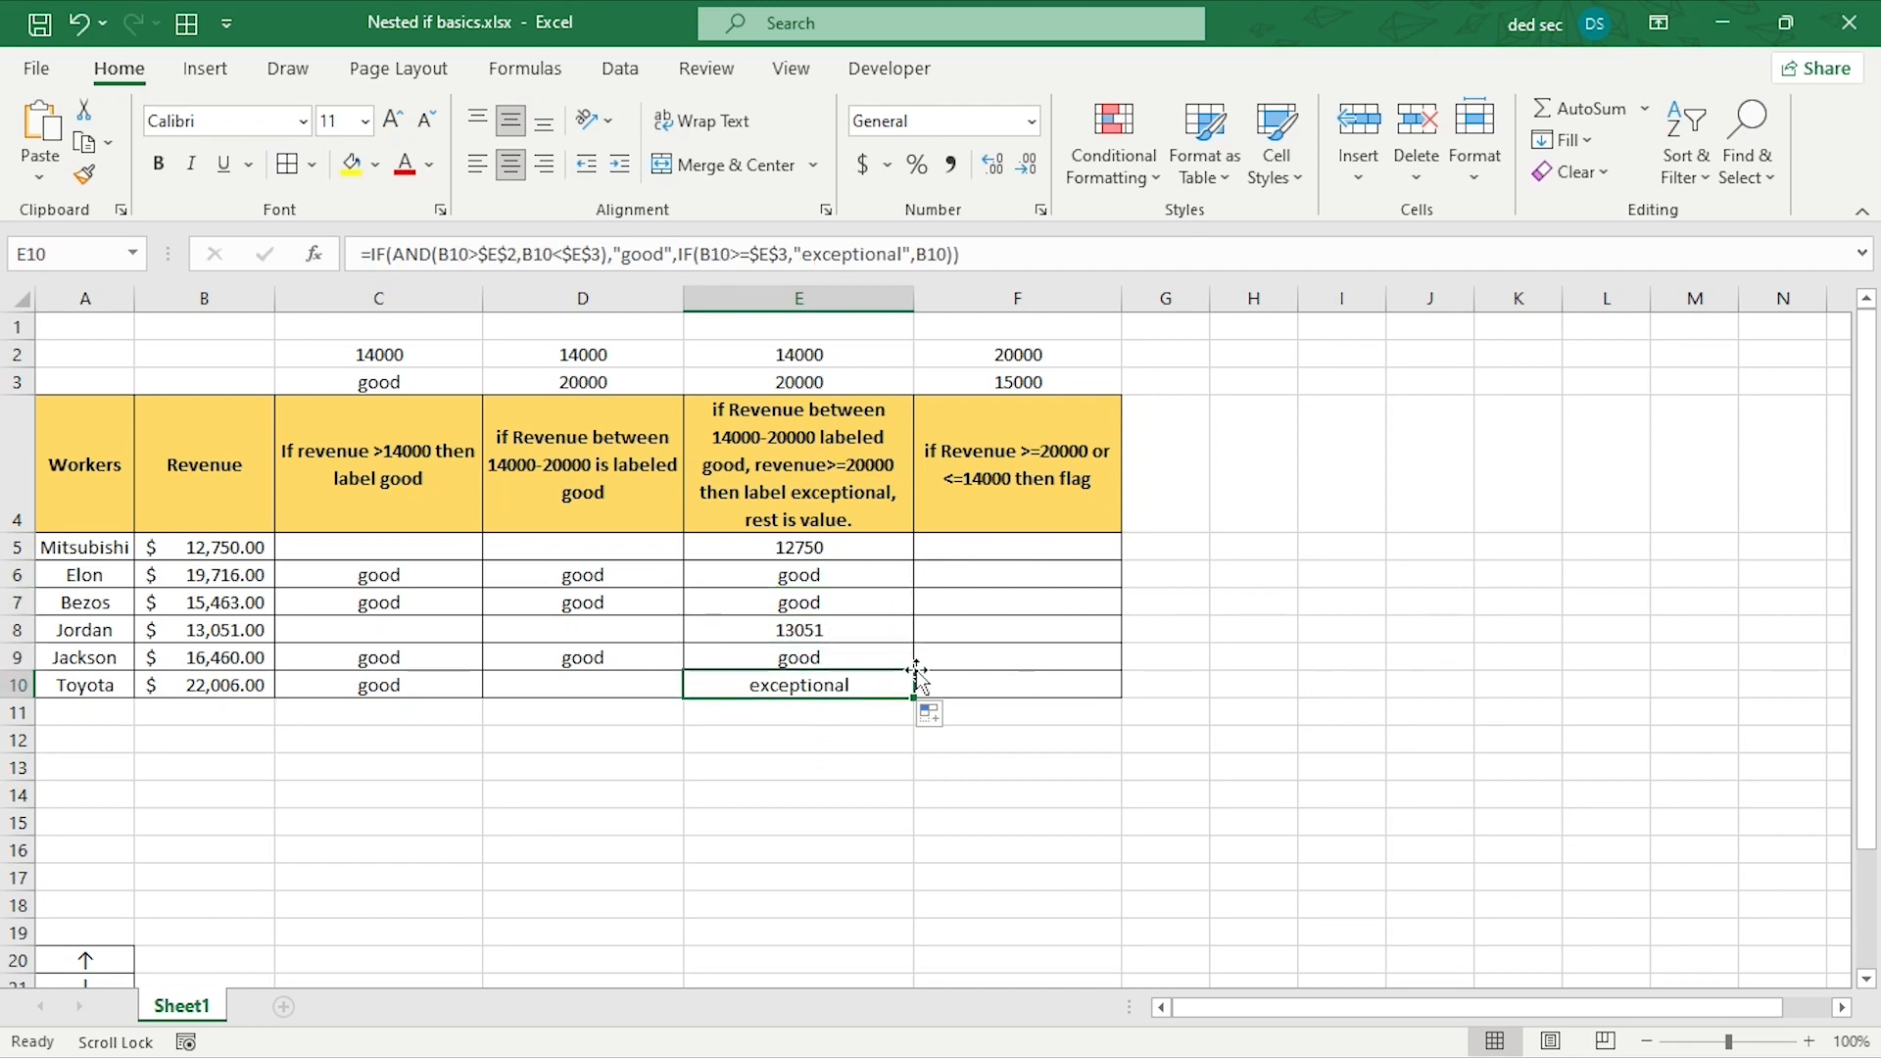
# - Fill the E5 formula down to E10 again and review the condition in header E4
pyautogui.click(892, 546)
pyautogui.moveTo(912, 560); pyautogui.dragTo(907, 691)
pyautogui.click(991, 549)
pyautogui.click(809, 519)
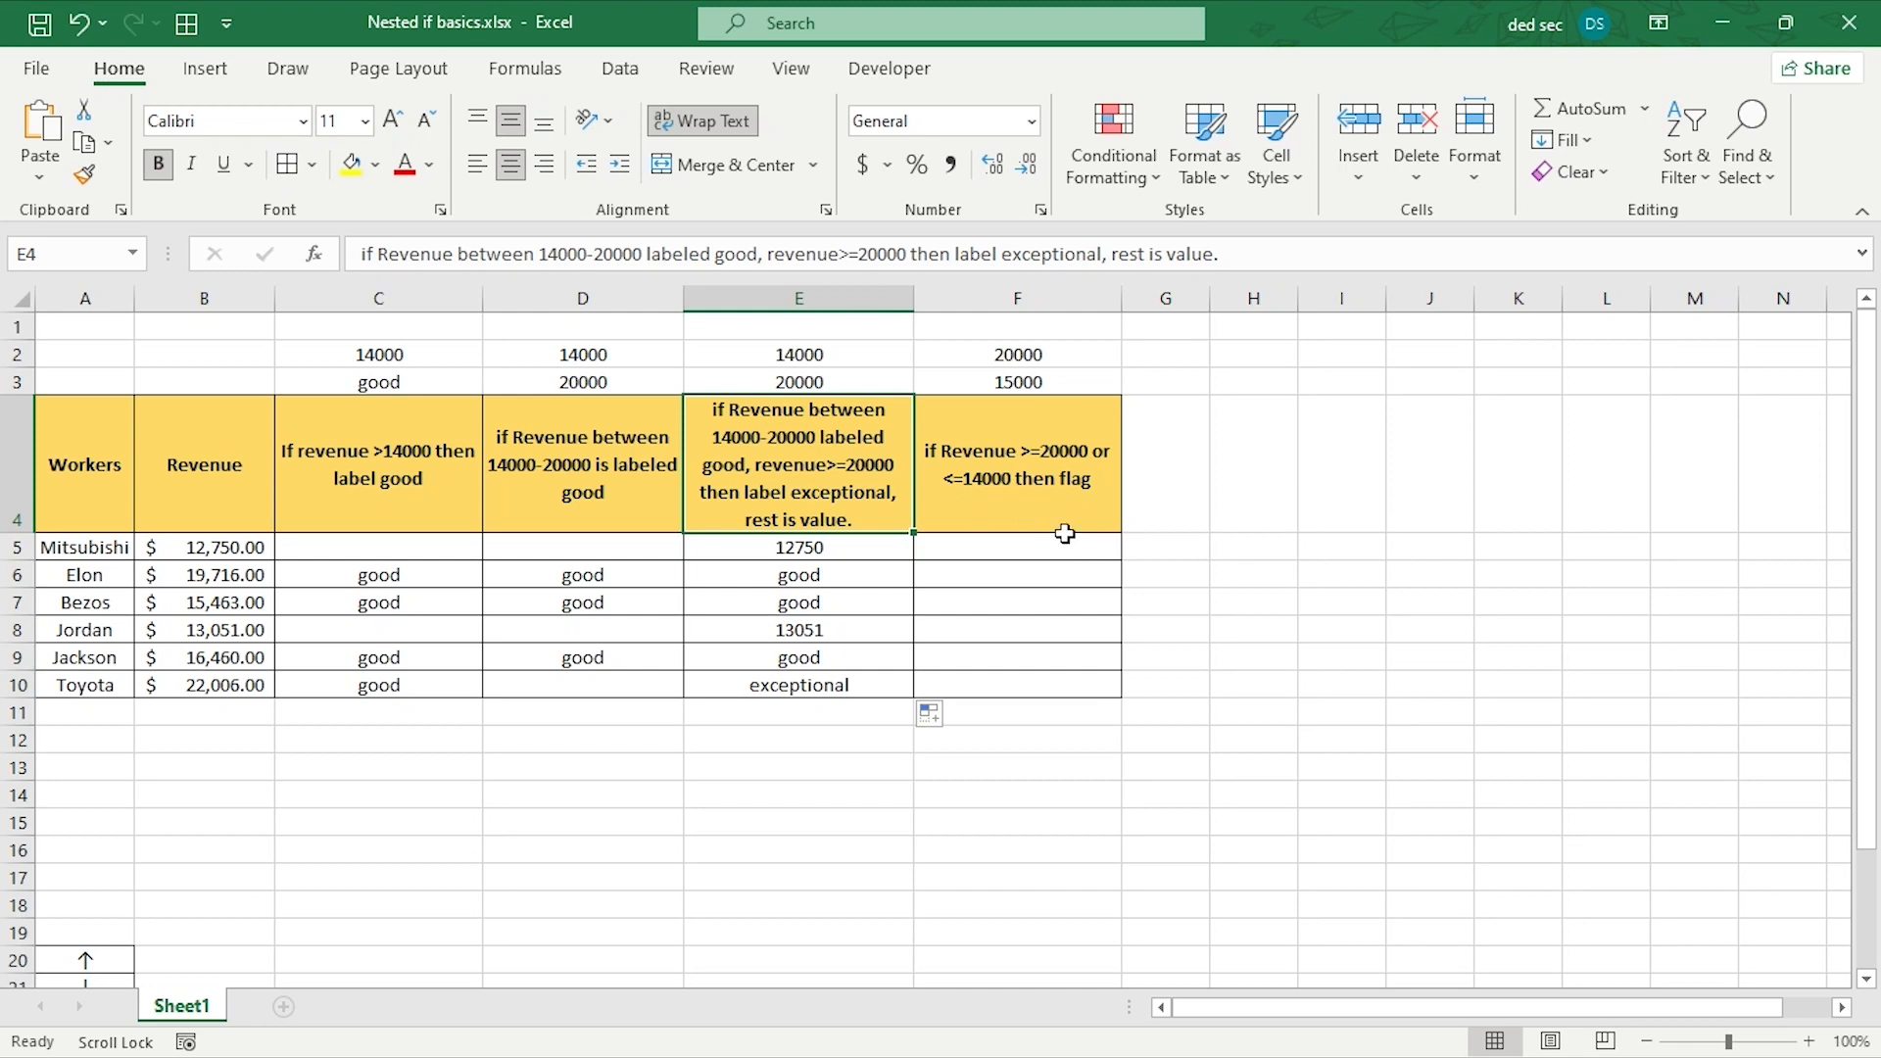
# - Start an IF formula in F5 with a nested OR whose first condition is B5>=$F$2
pyautogui.click(1115, 497)
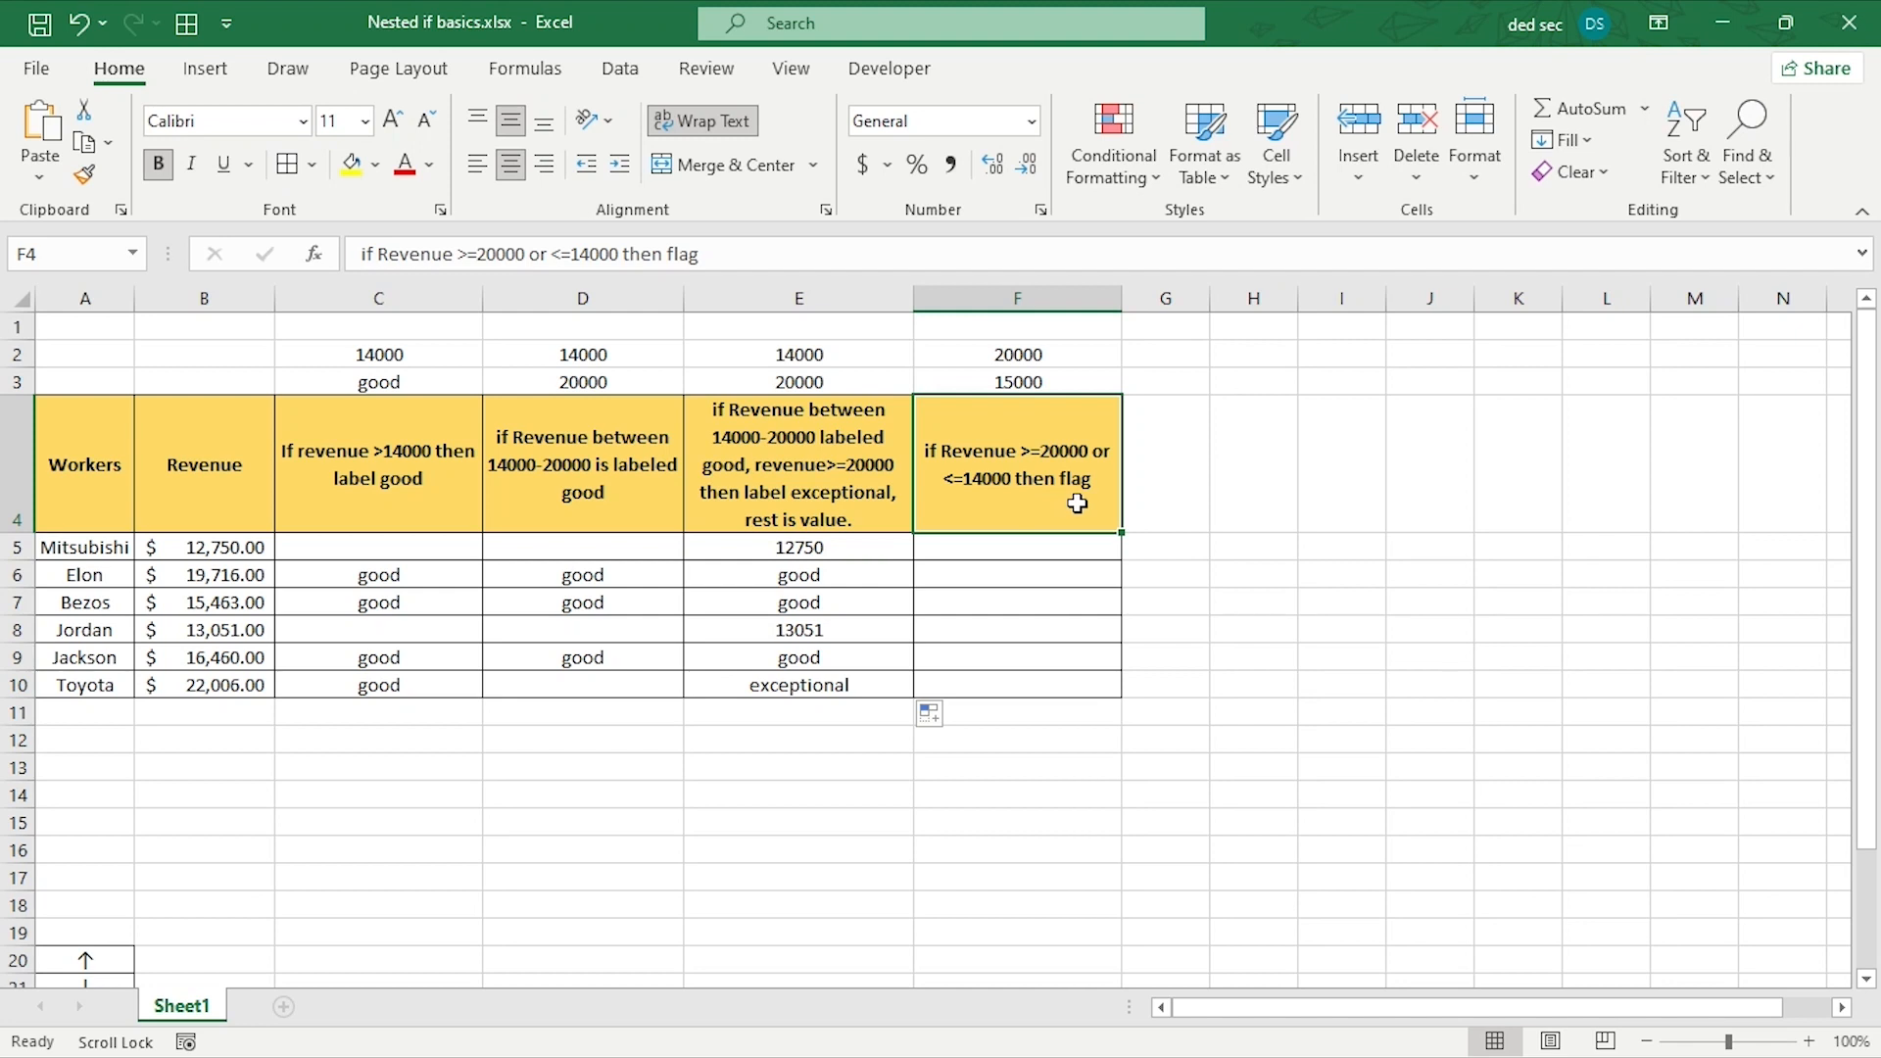
pyautogui.click(1082, 558)
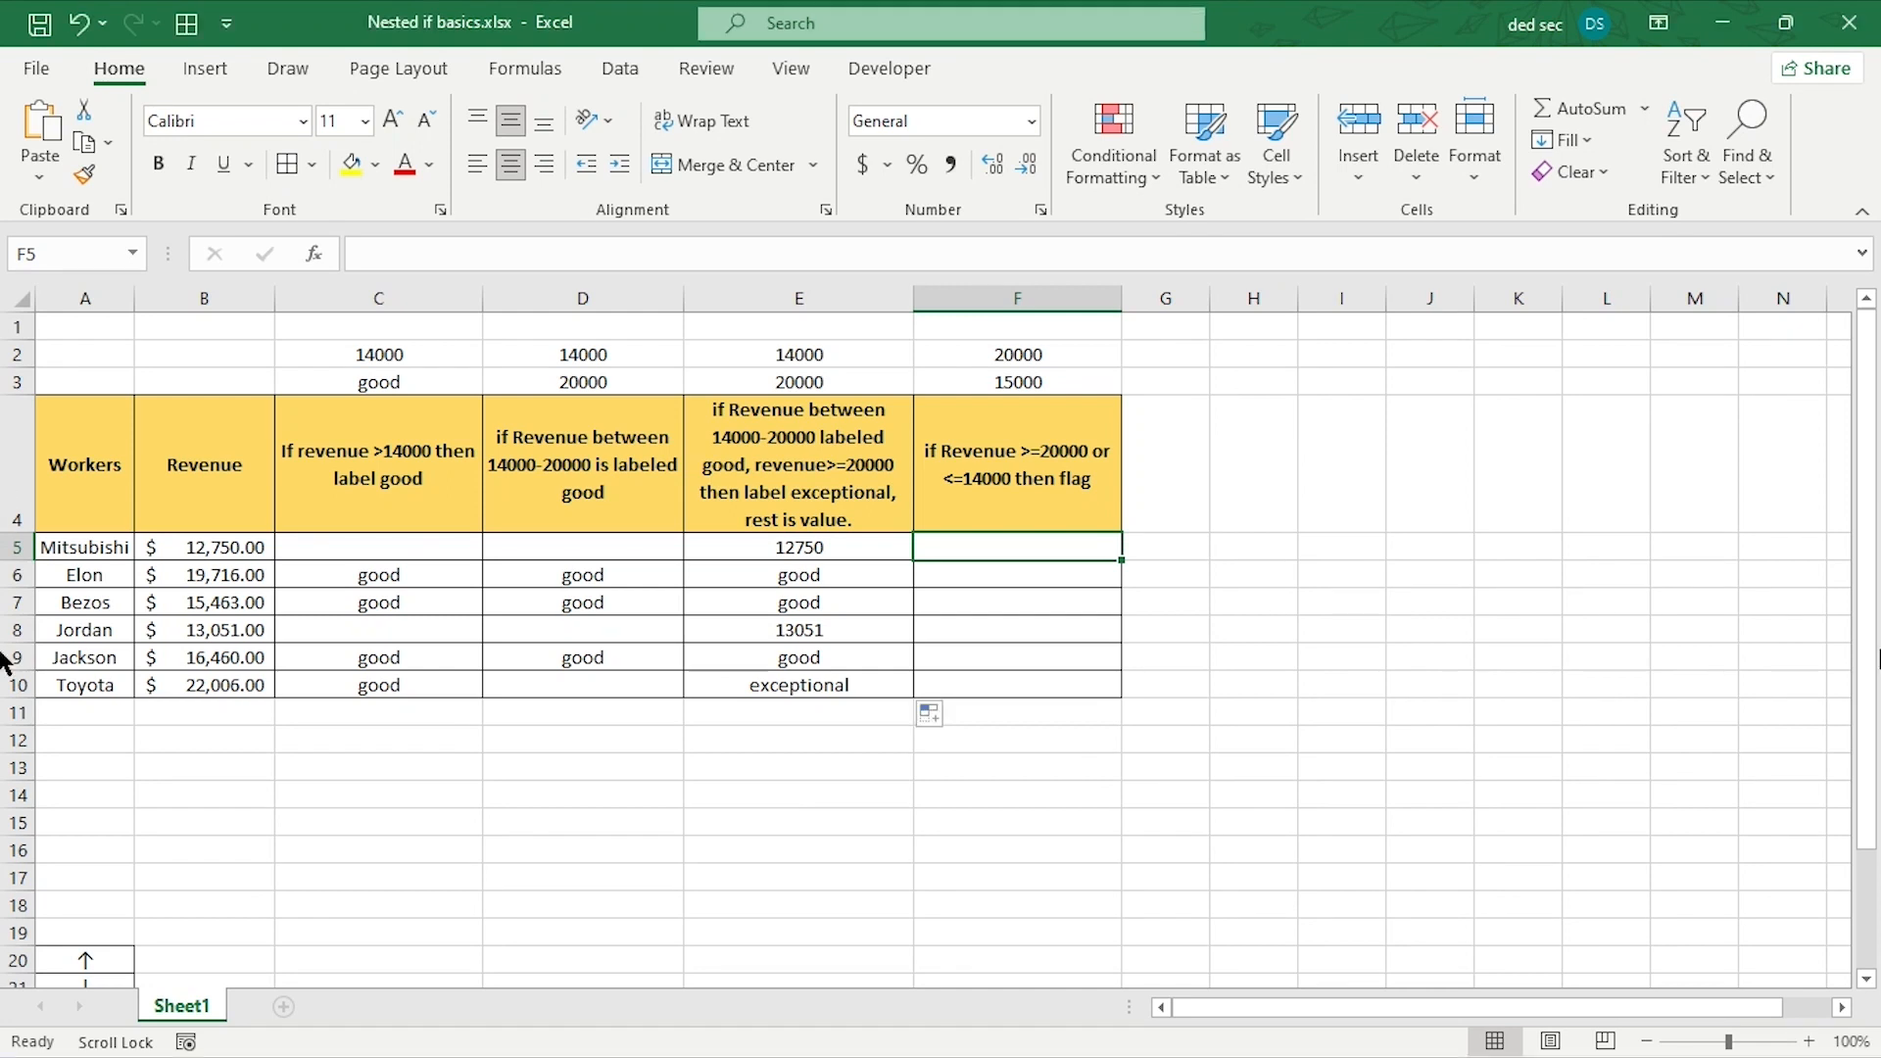
pyautogui.write('=if')
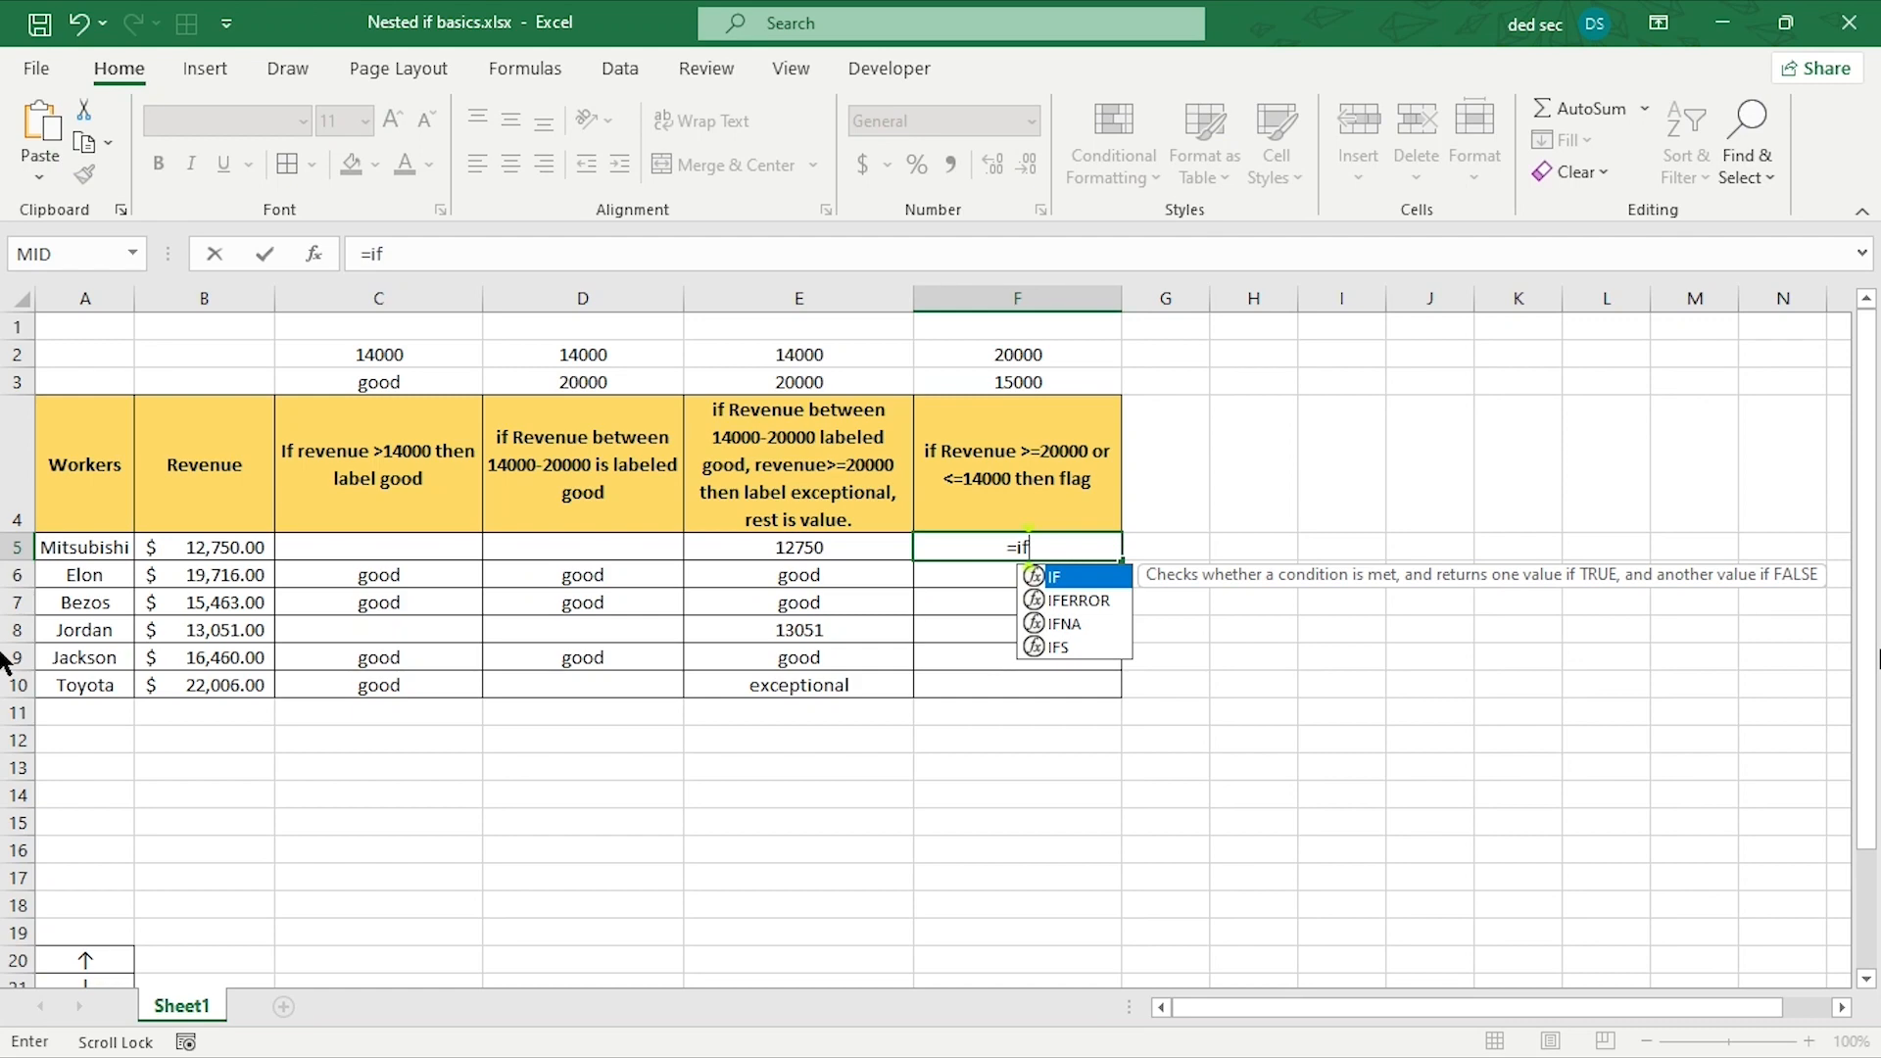
pyautogui.write('(')
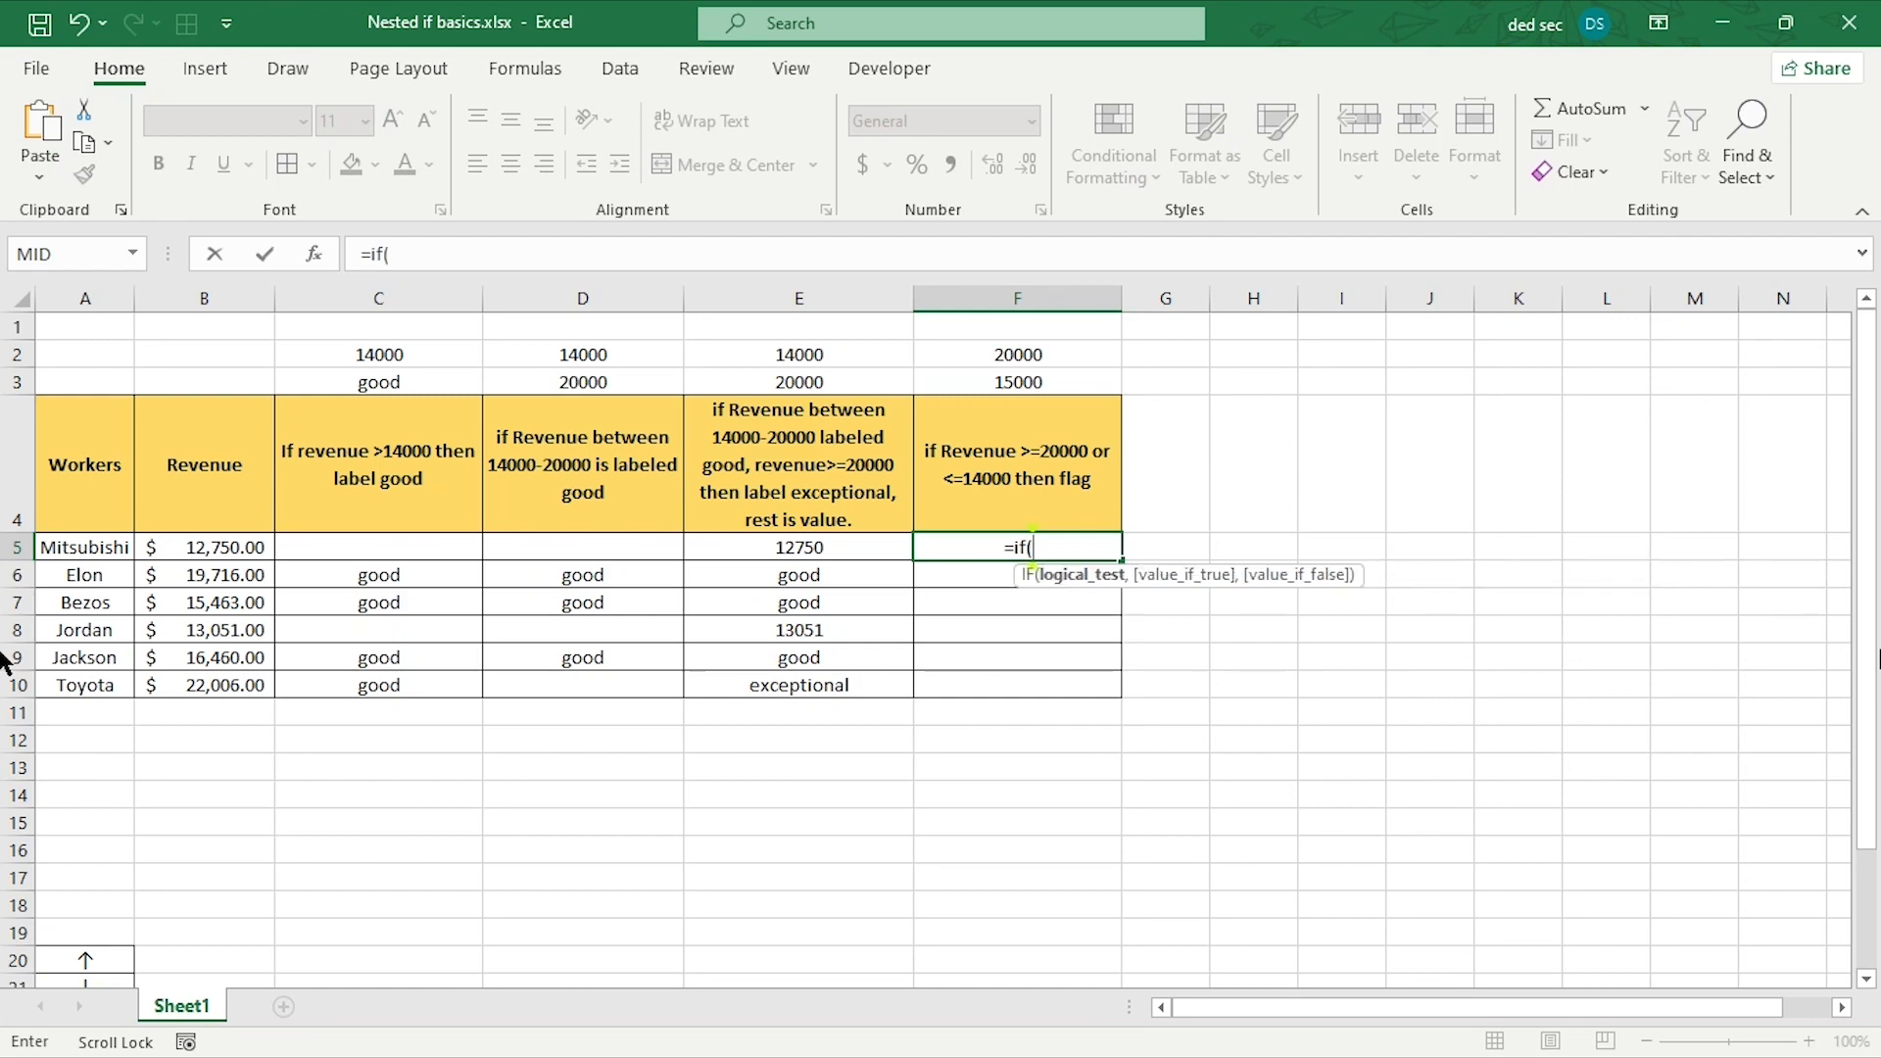
pyautogui.write('or')
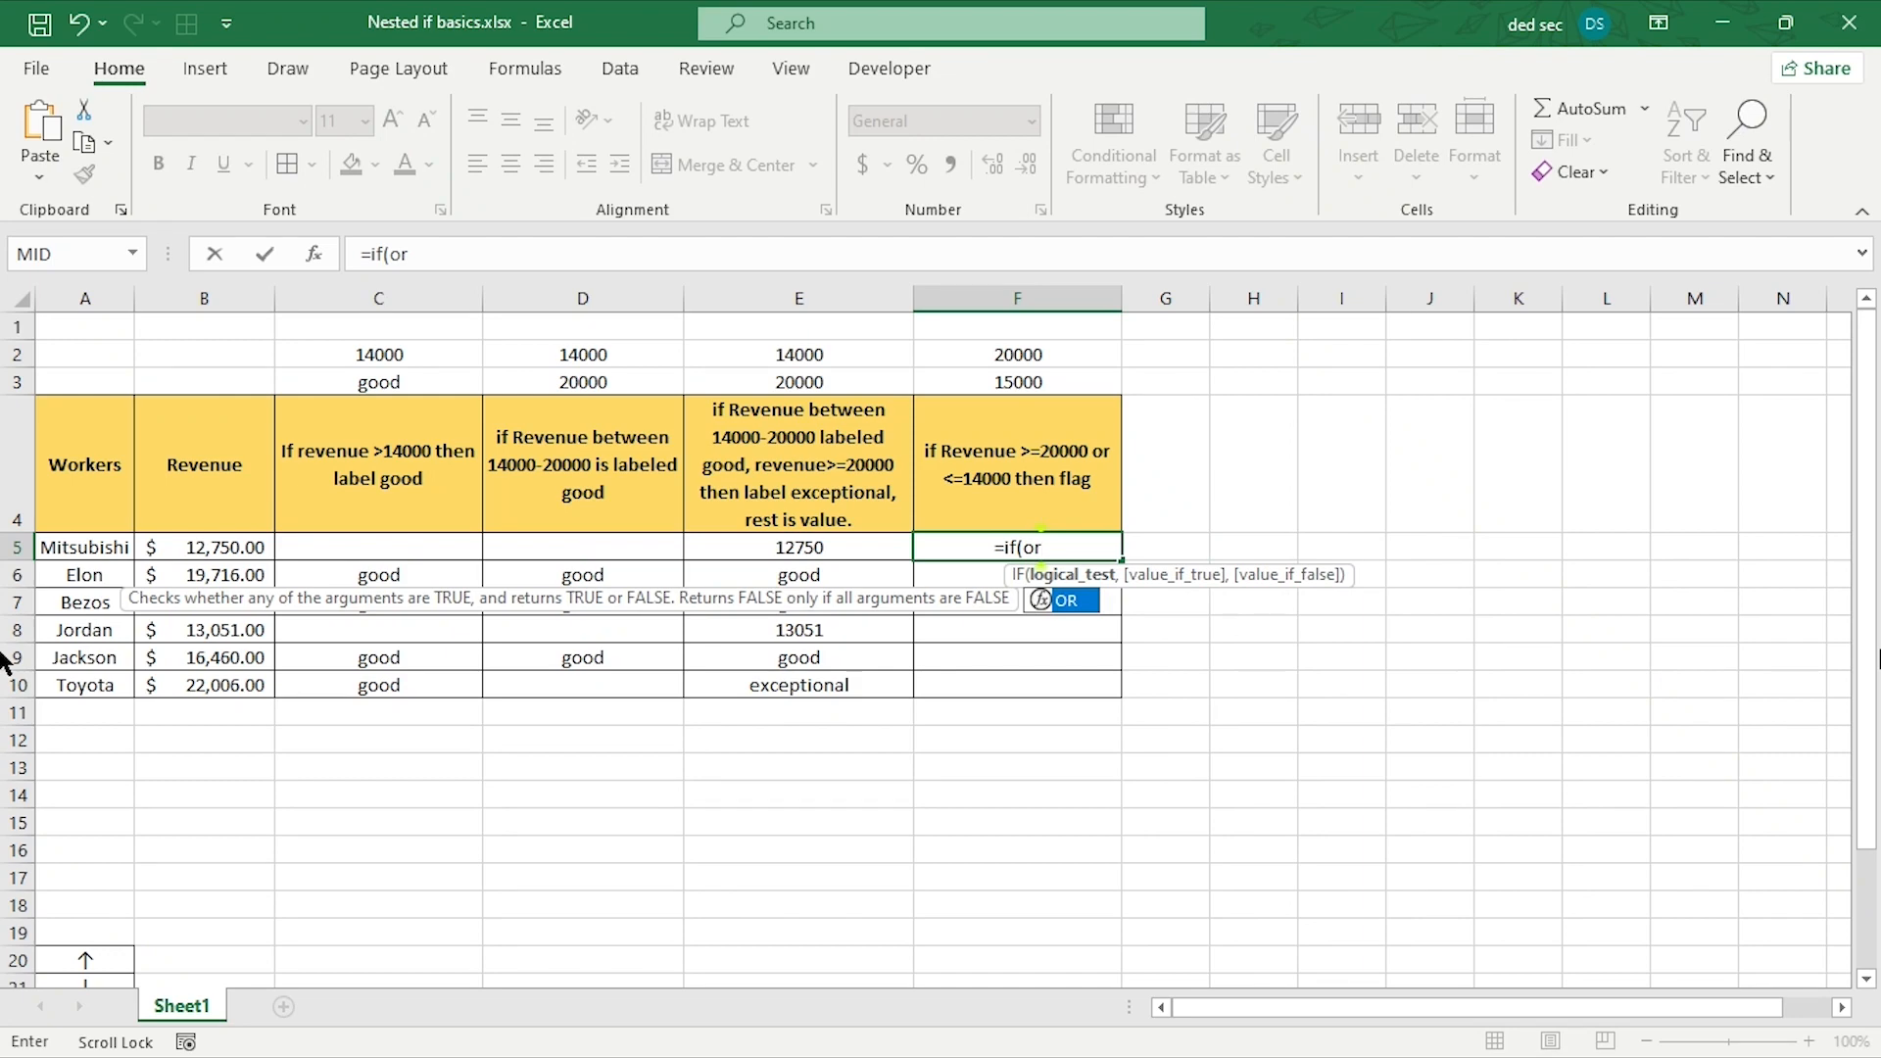
pyautogui.press('Tab')
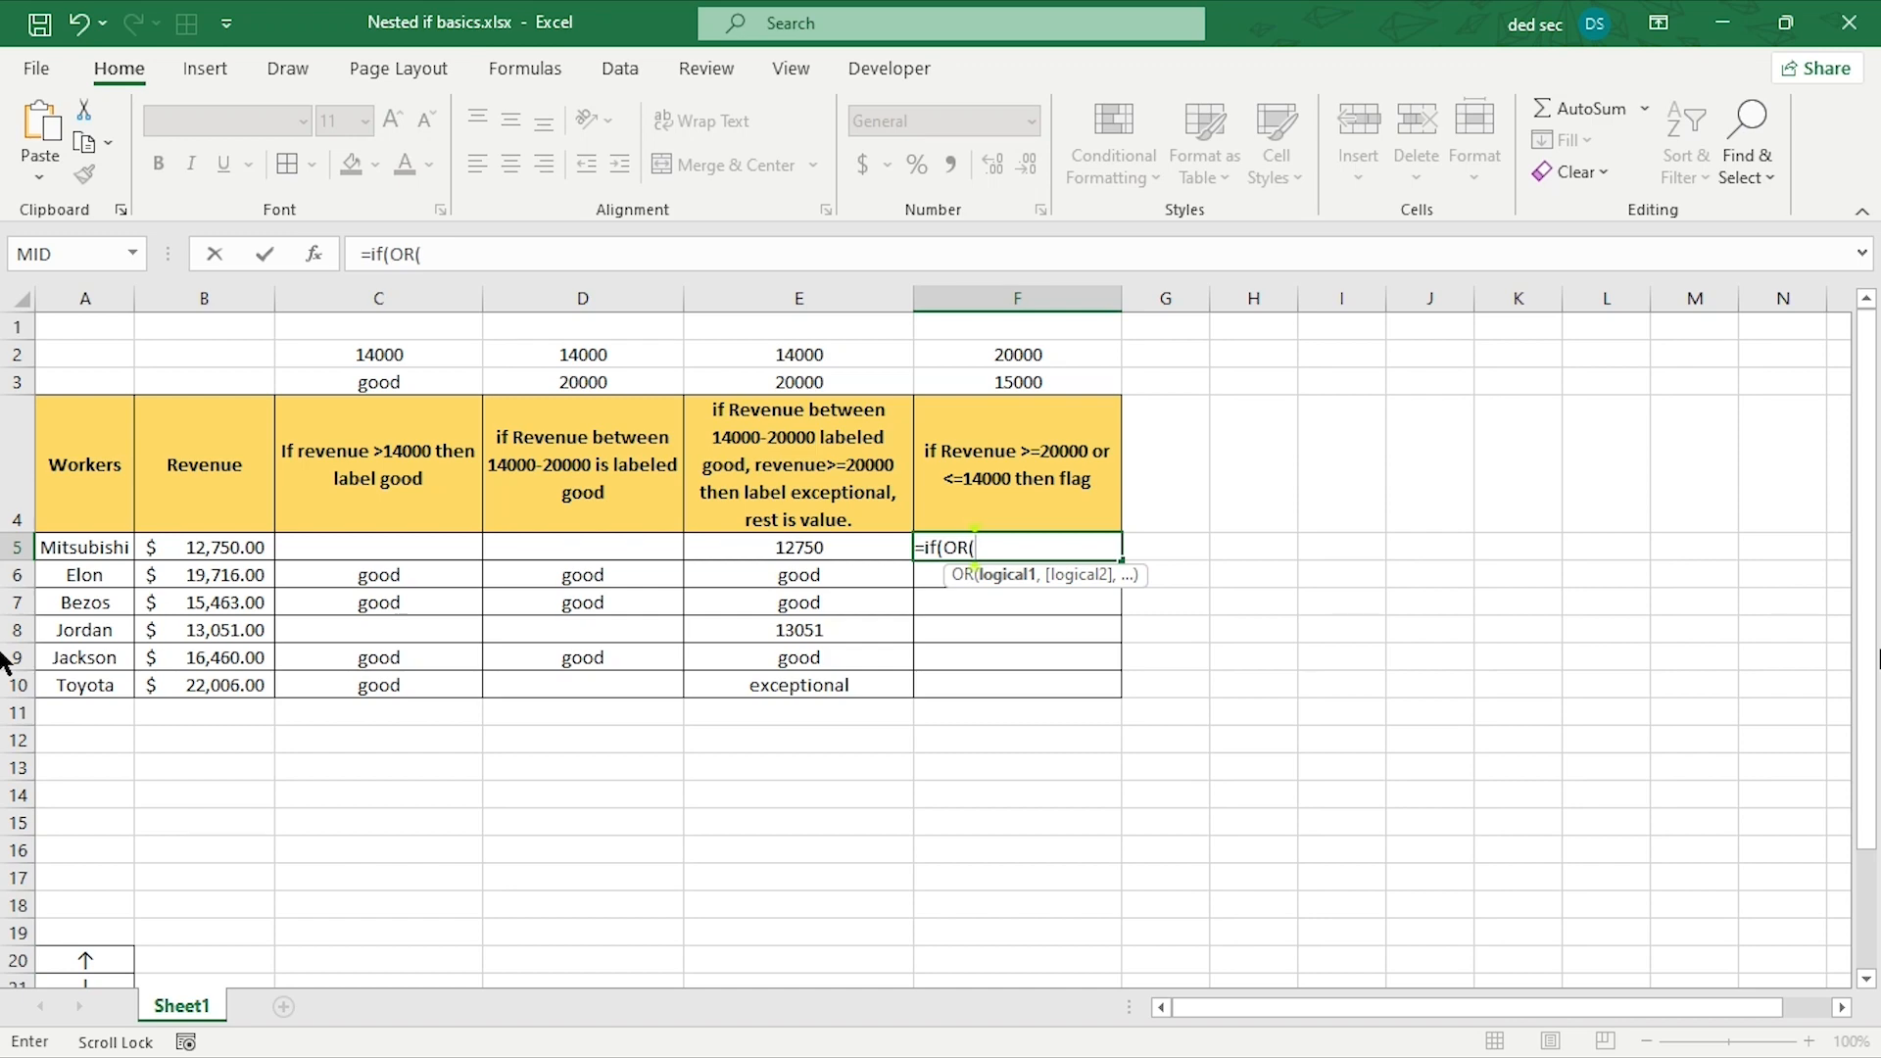
pyautogui.click(206, 552)
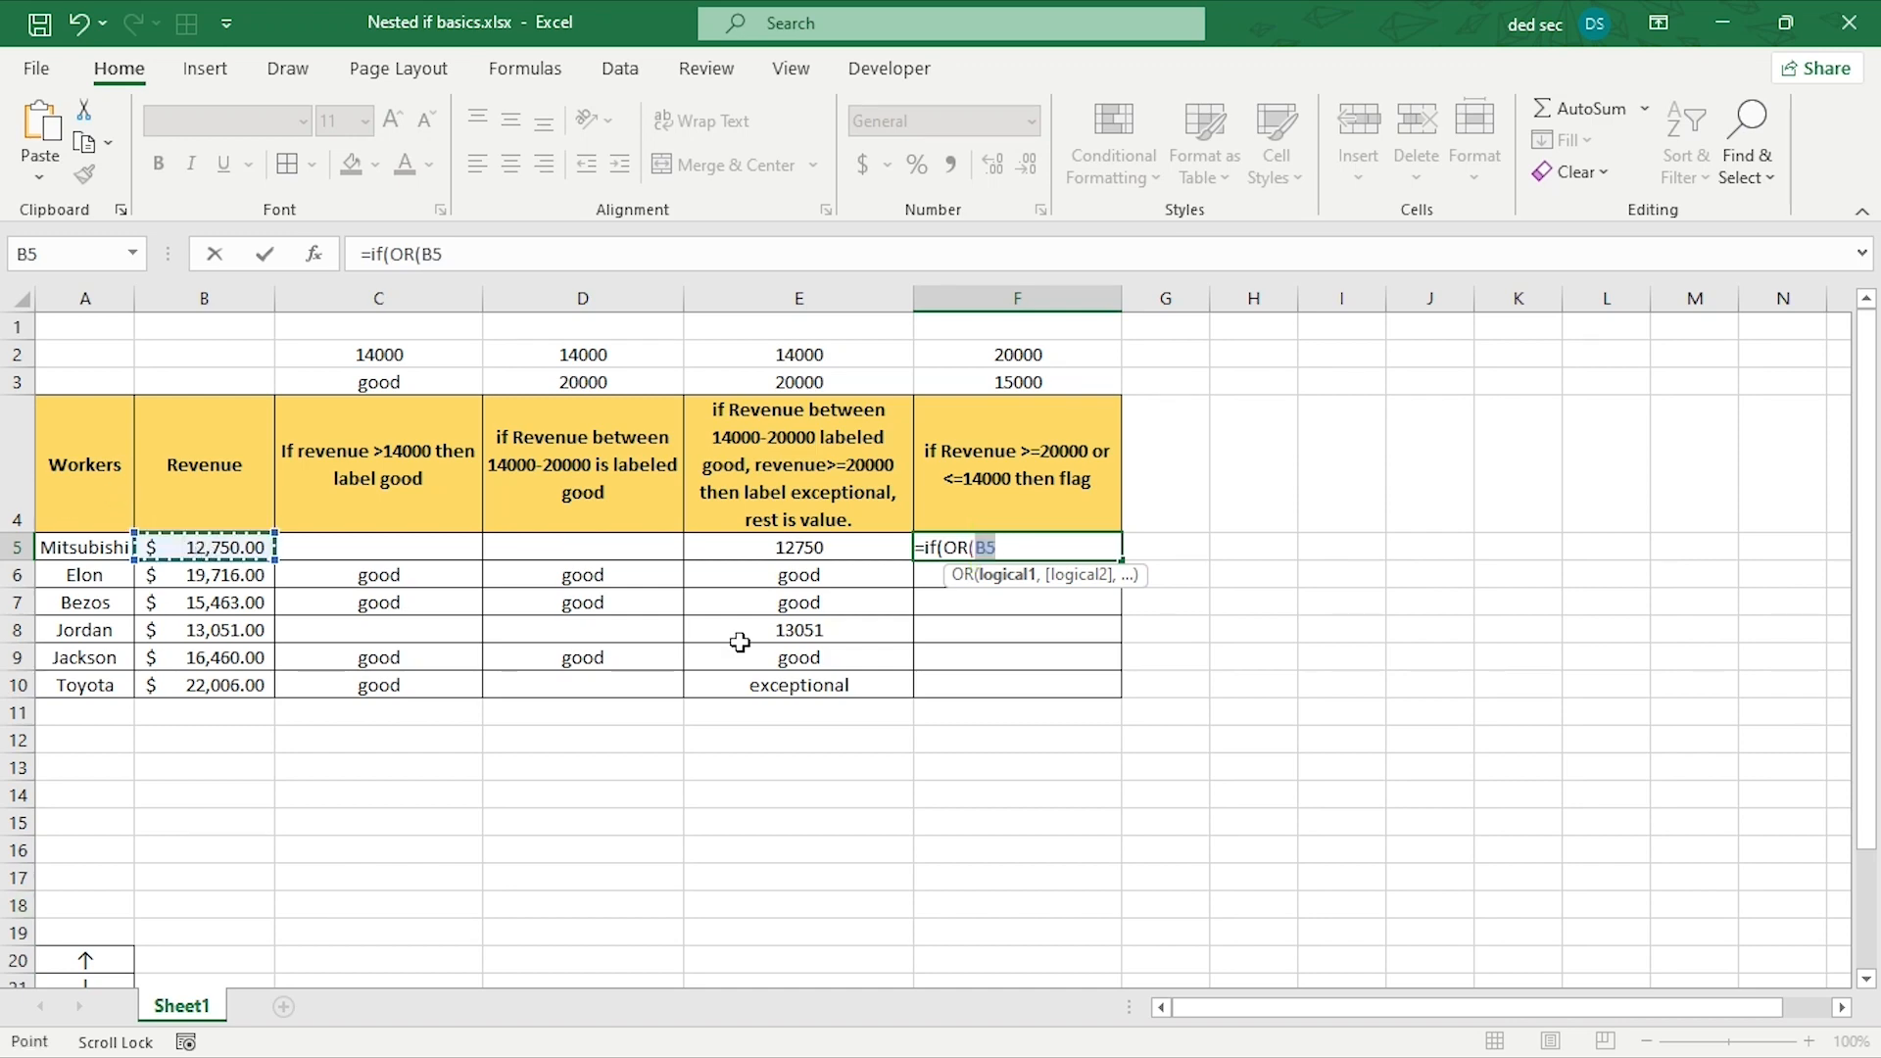
pyautogui.write('>=')
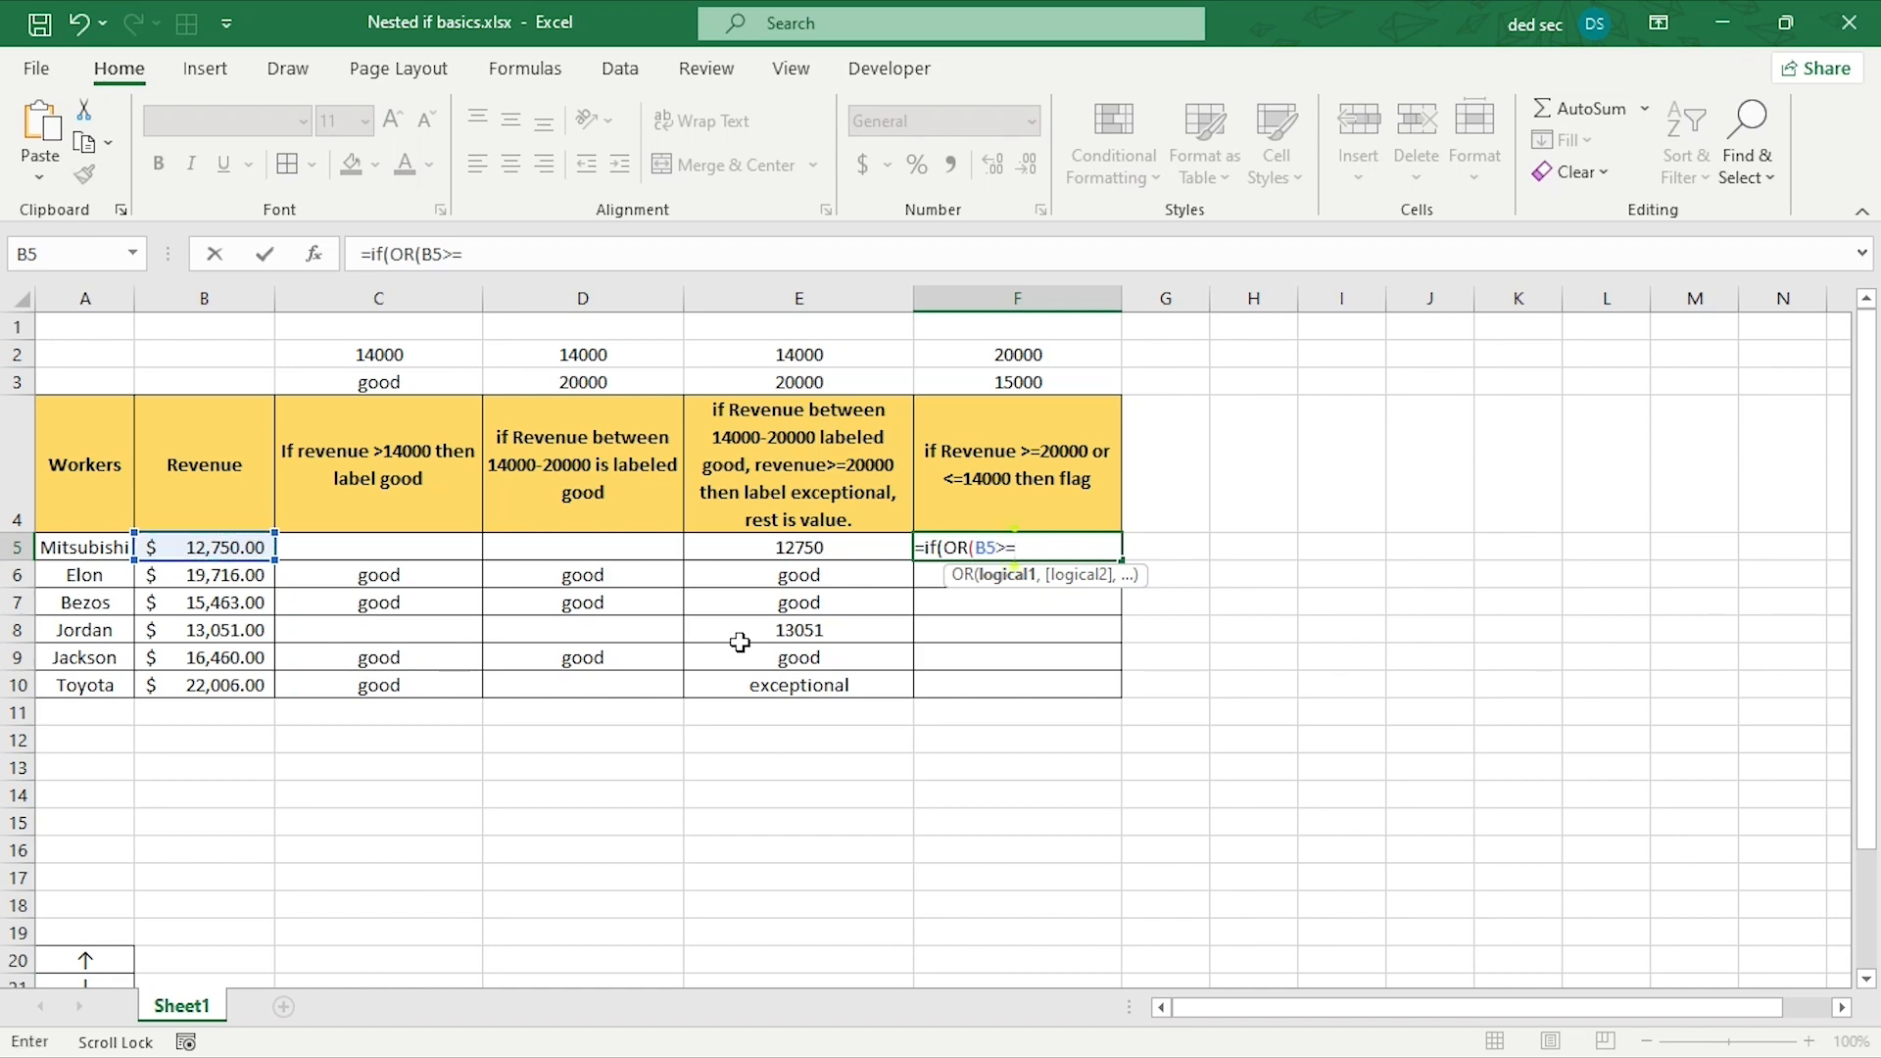
pyautogui.click(1027, 365)
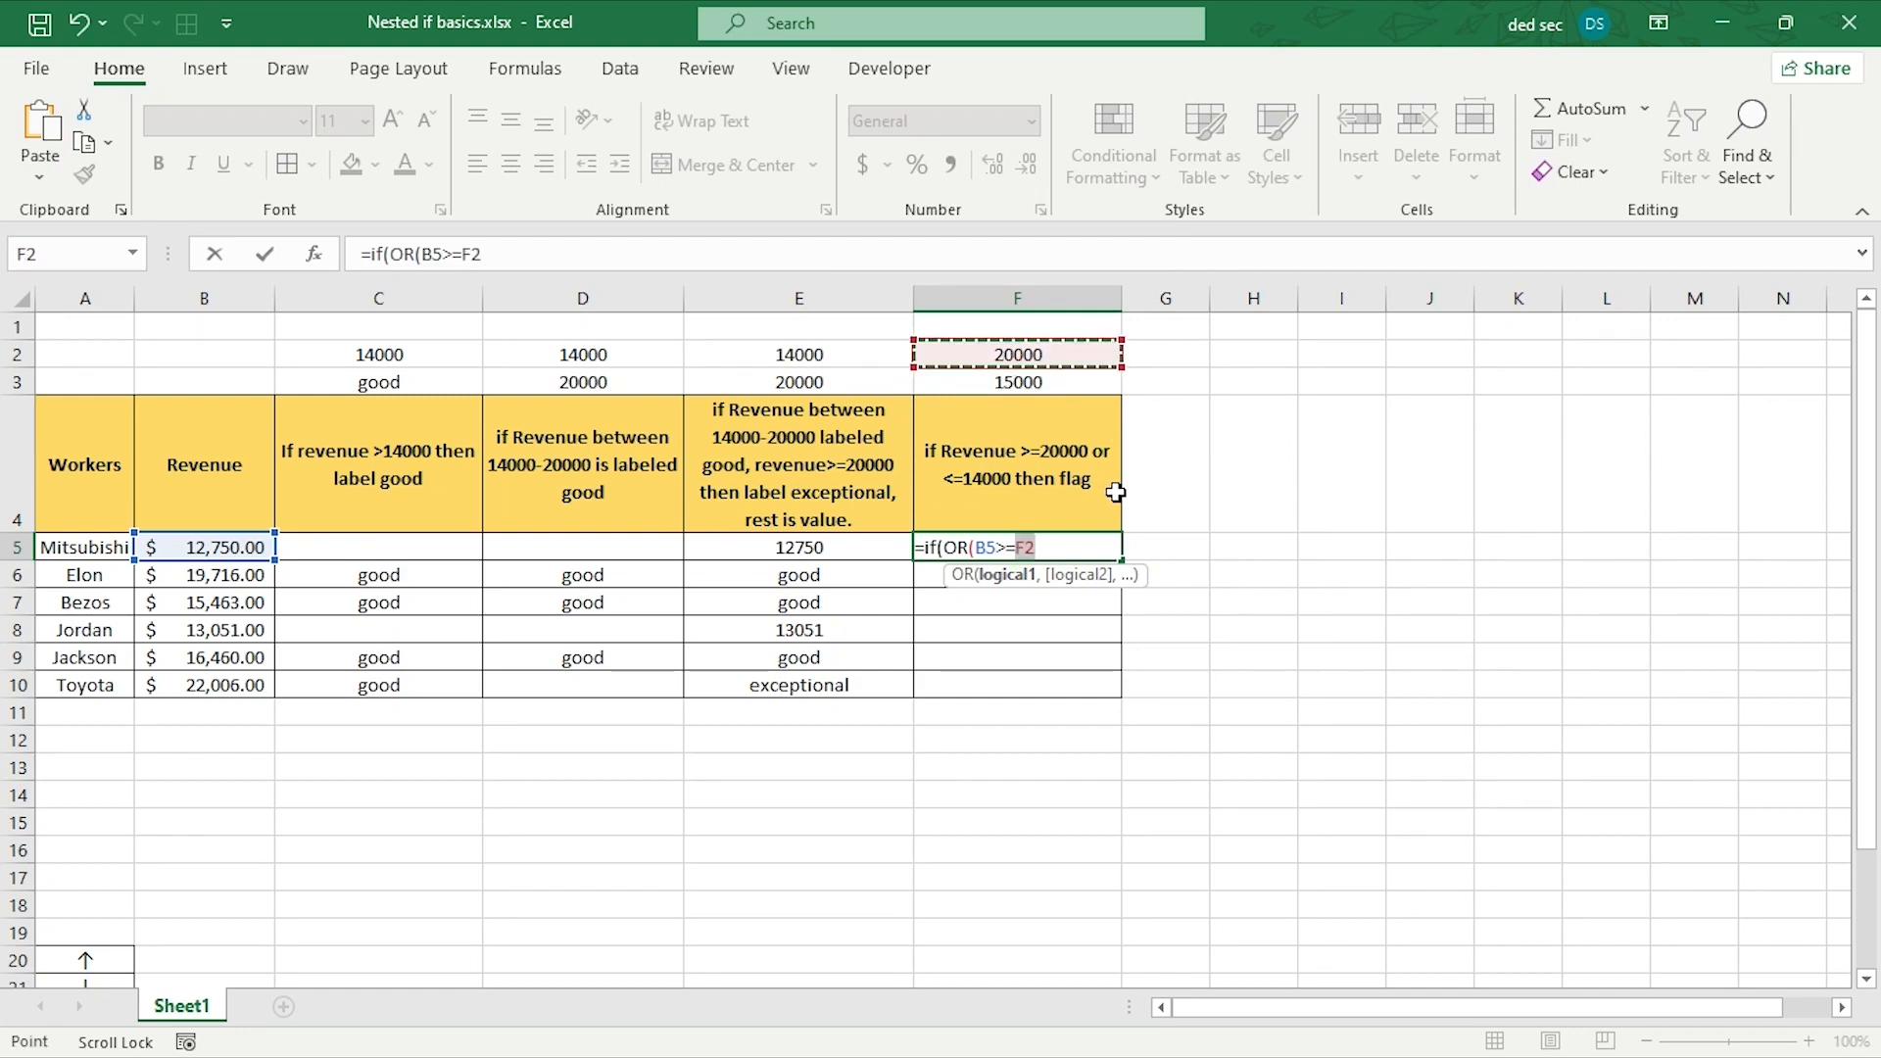
pyautogui.press('F4')
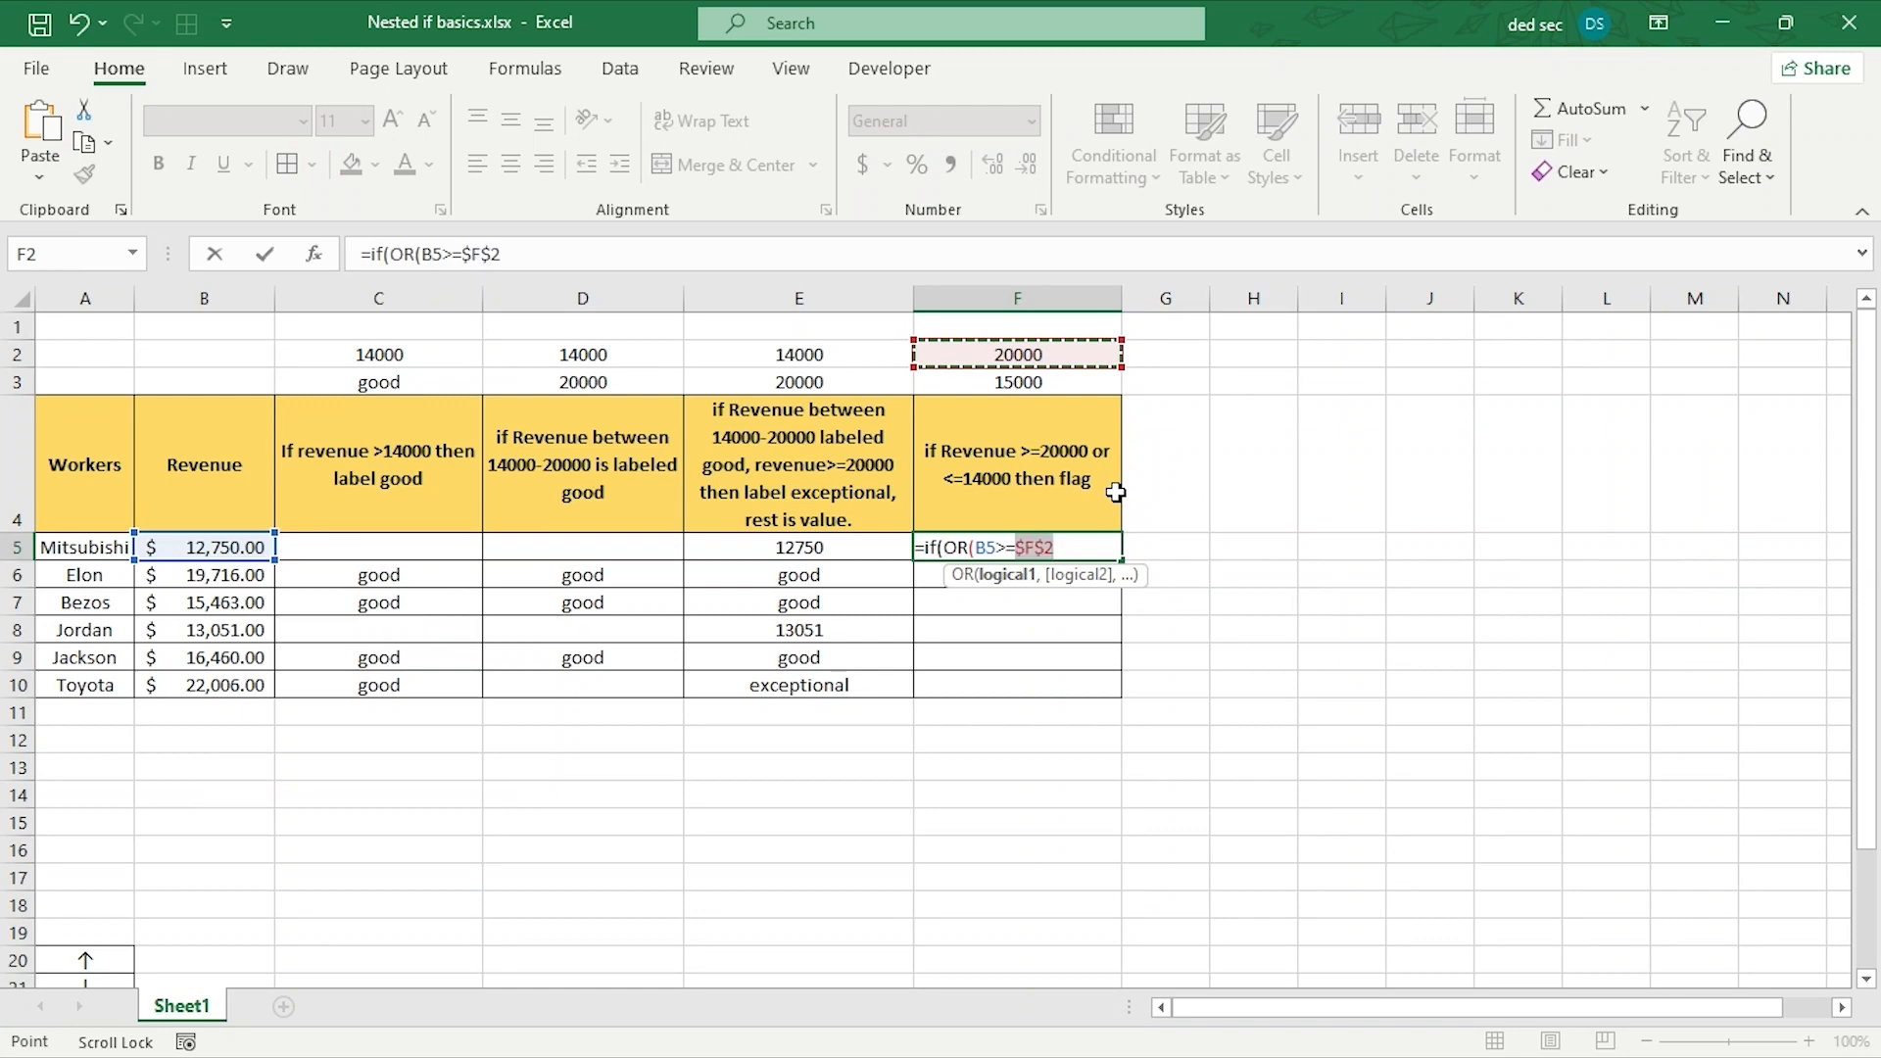
pyautogui.write(',')
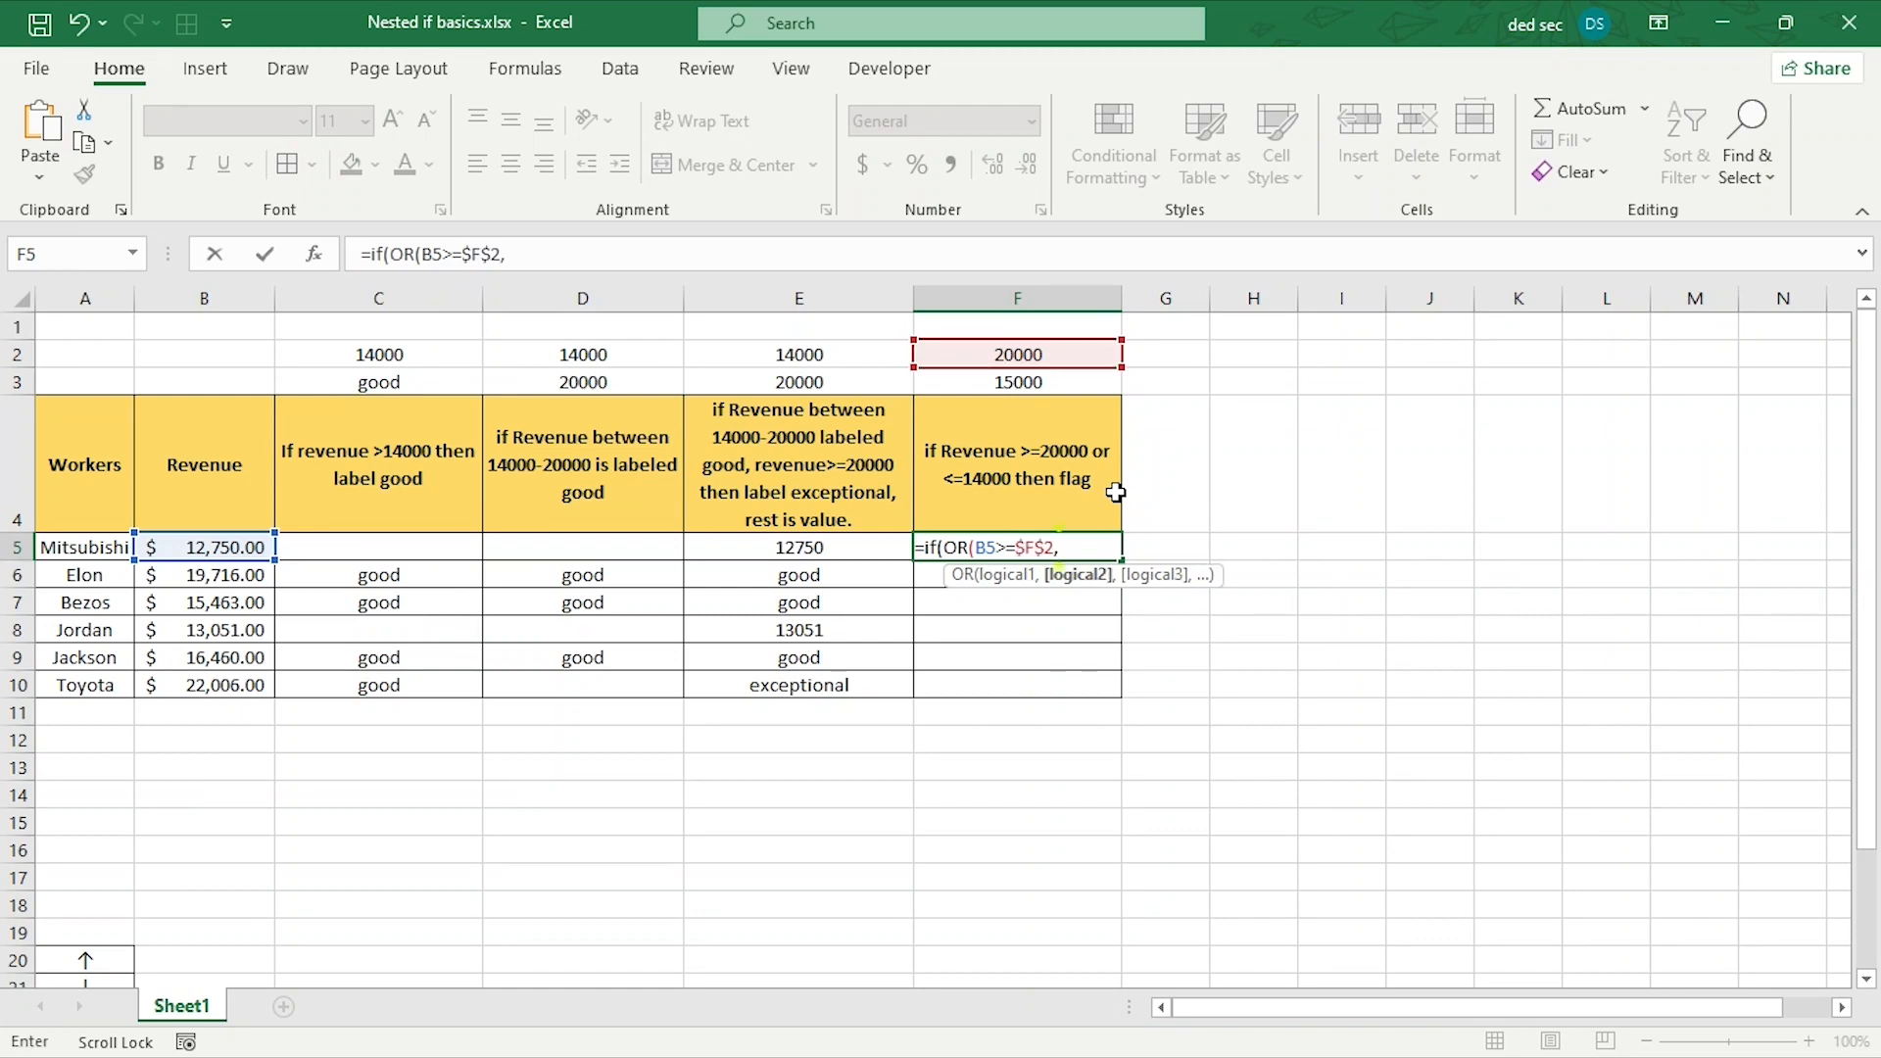
# - Add B5<=$F$3 as the second OR condition in the F5 formula and close the OR function
pyautogui.click(227, 545)
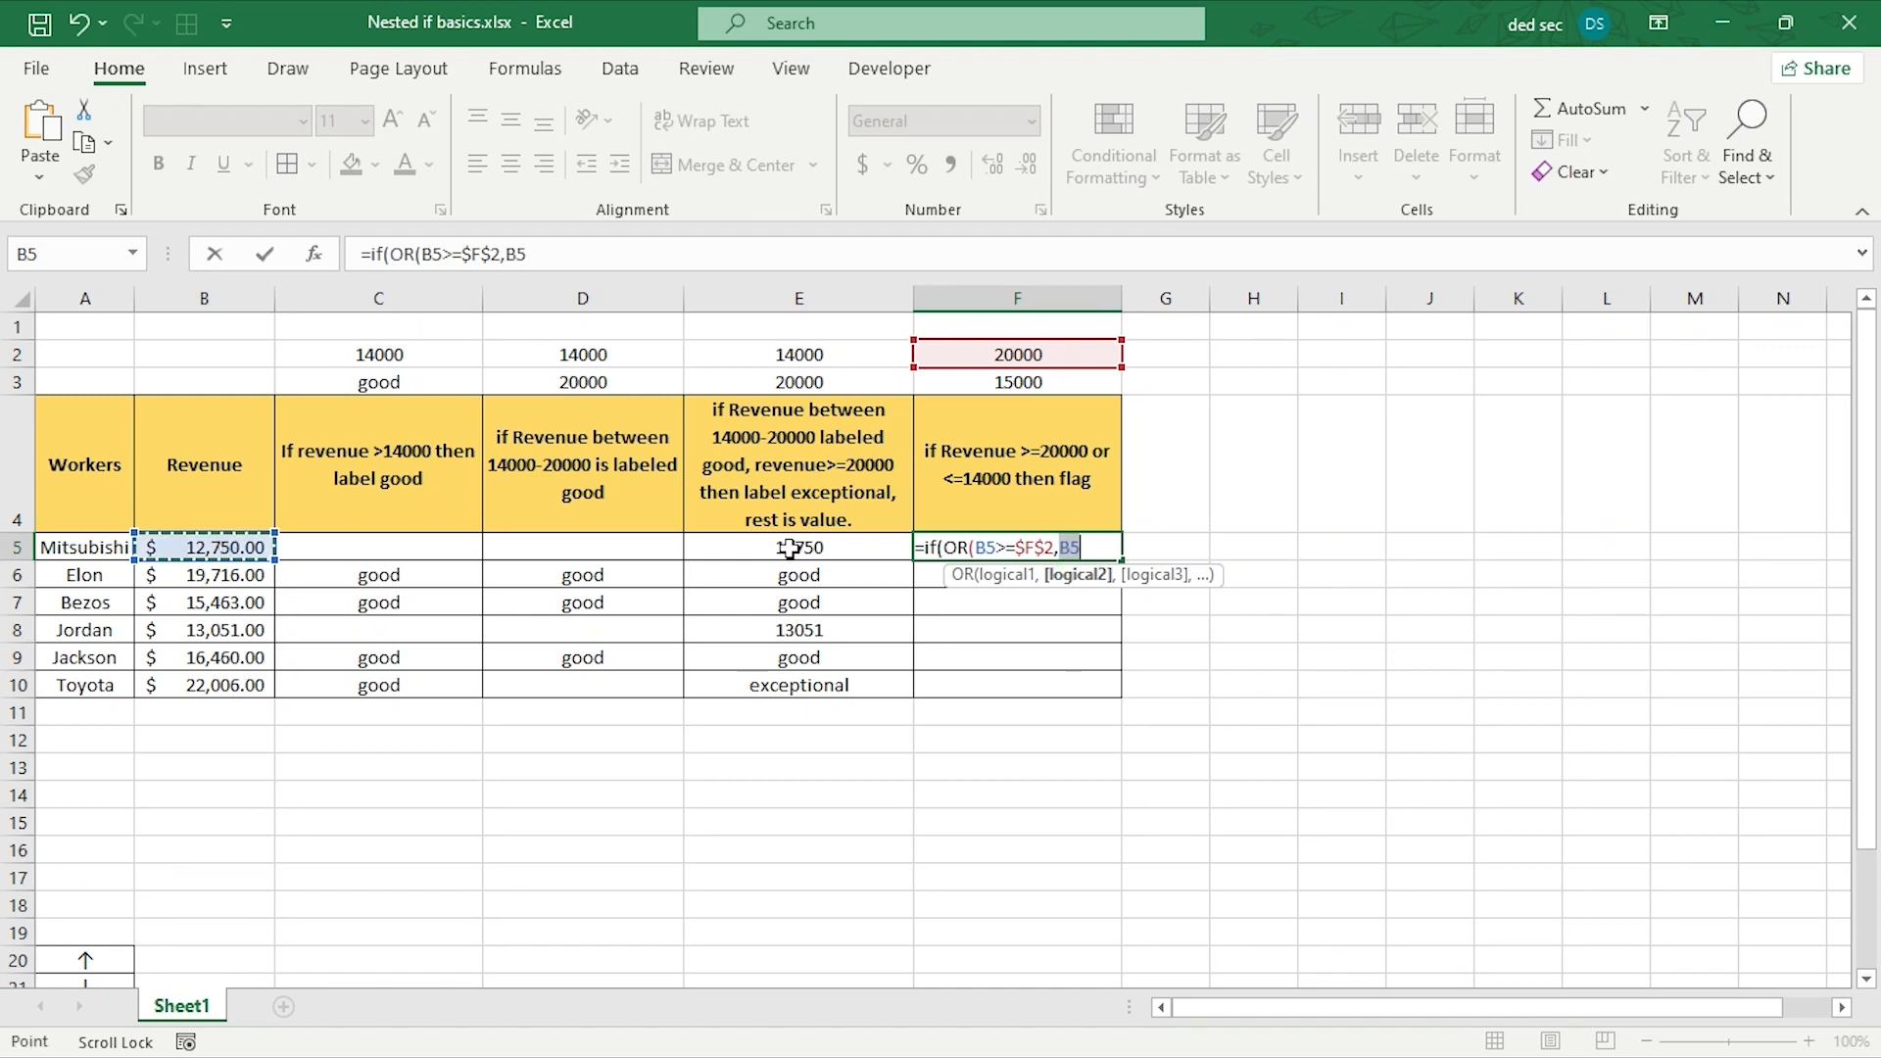
pyautogui.write('<=')
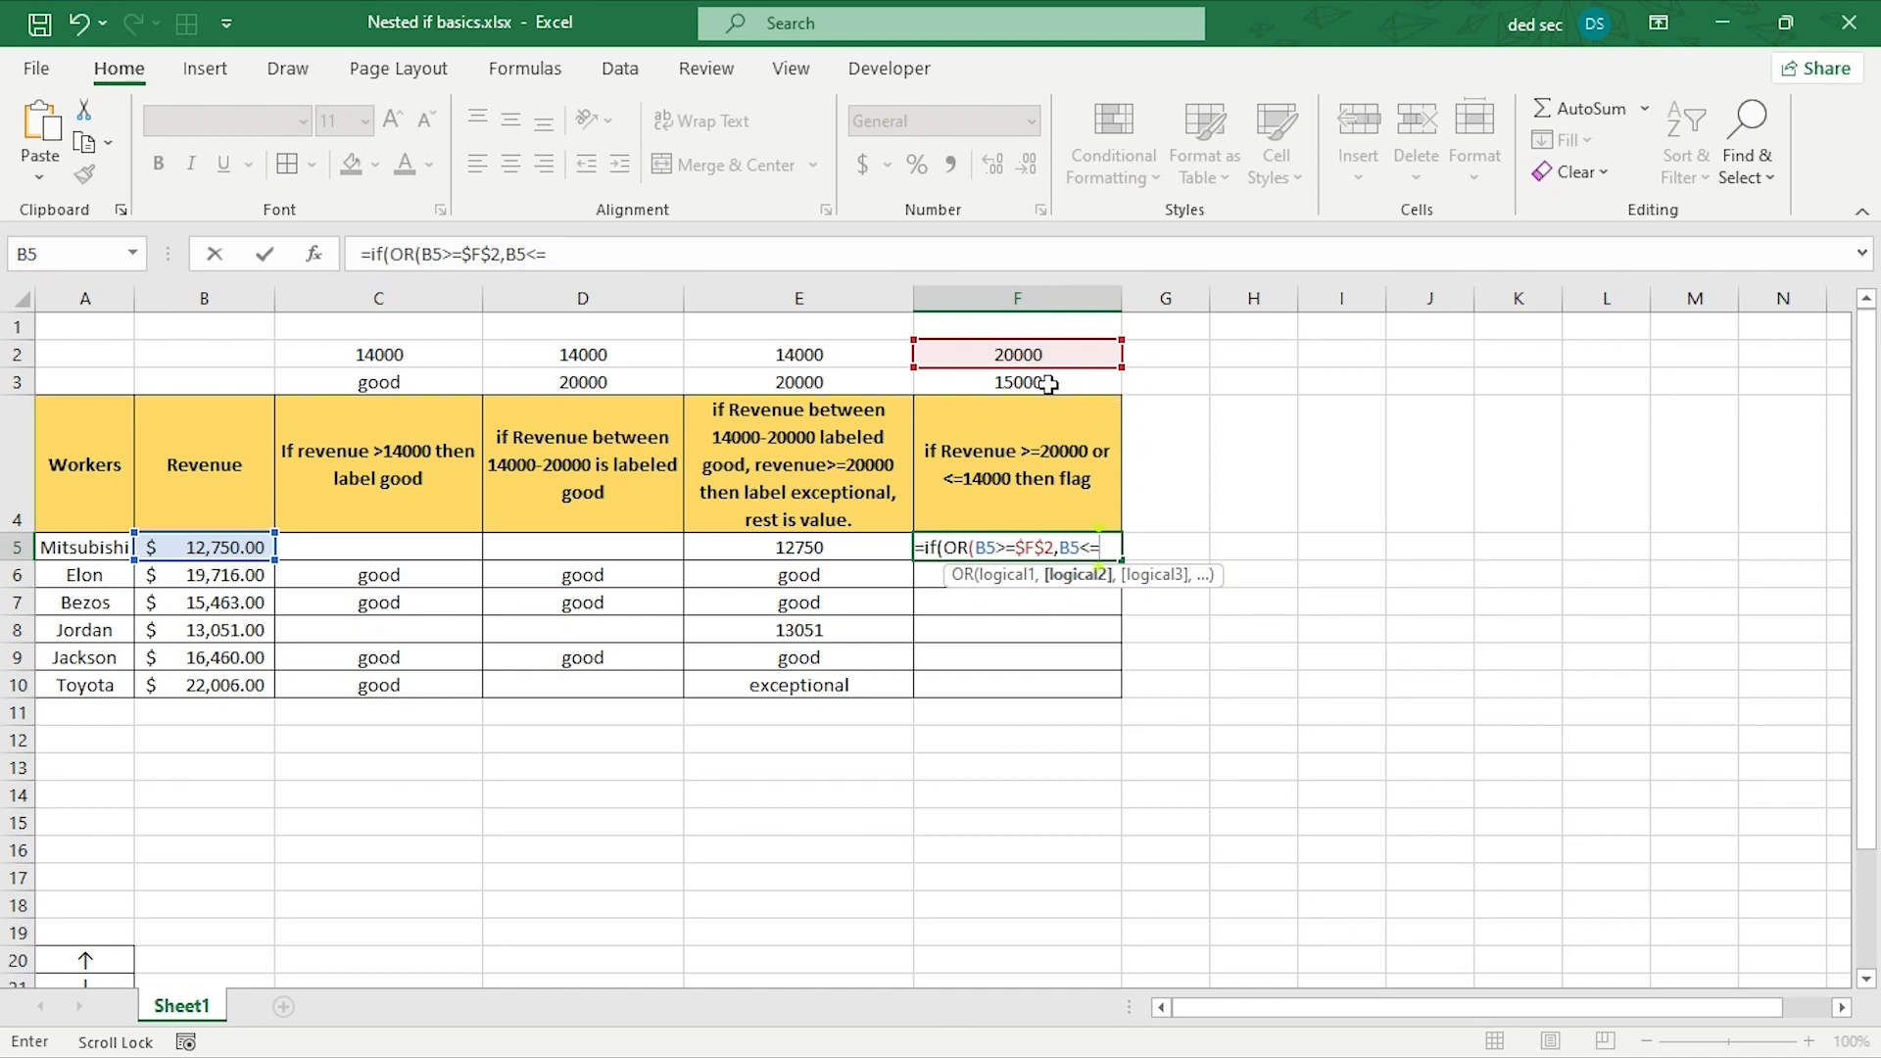
pyautogui.click(1048, 383)
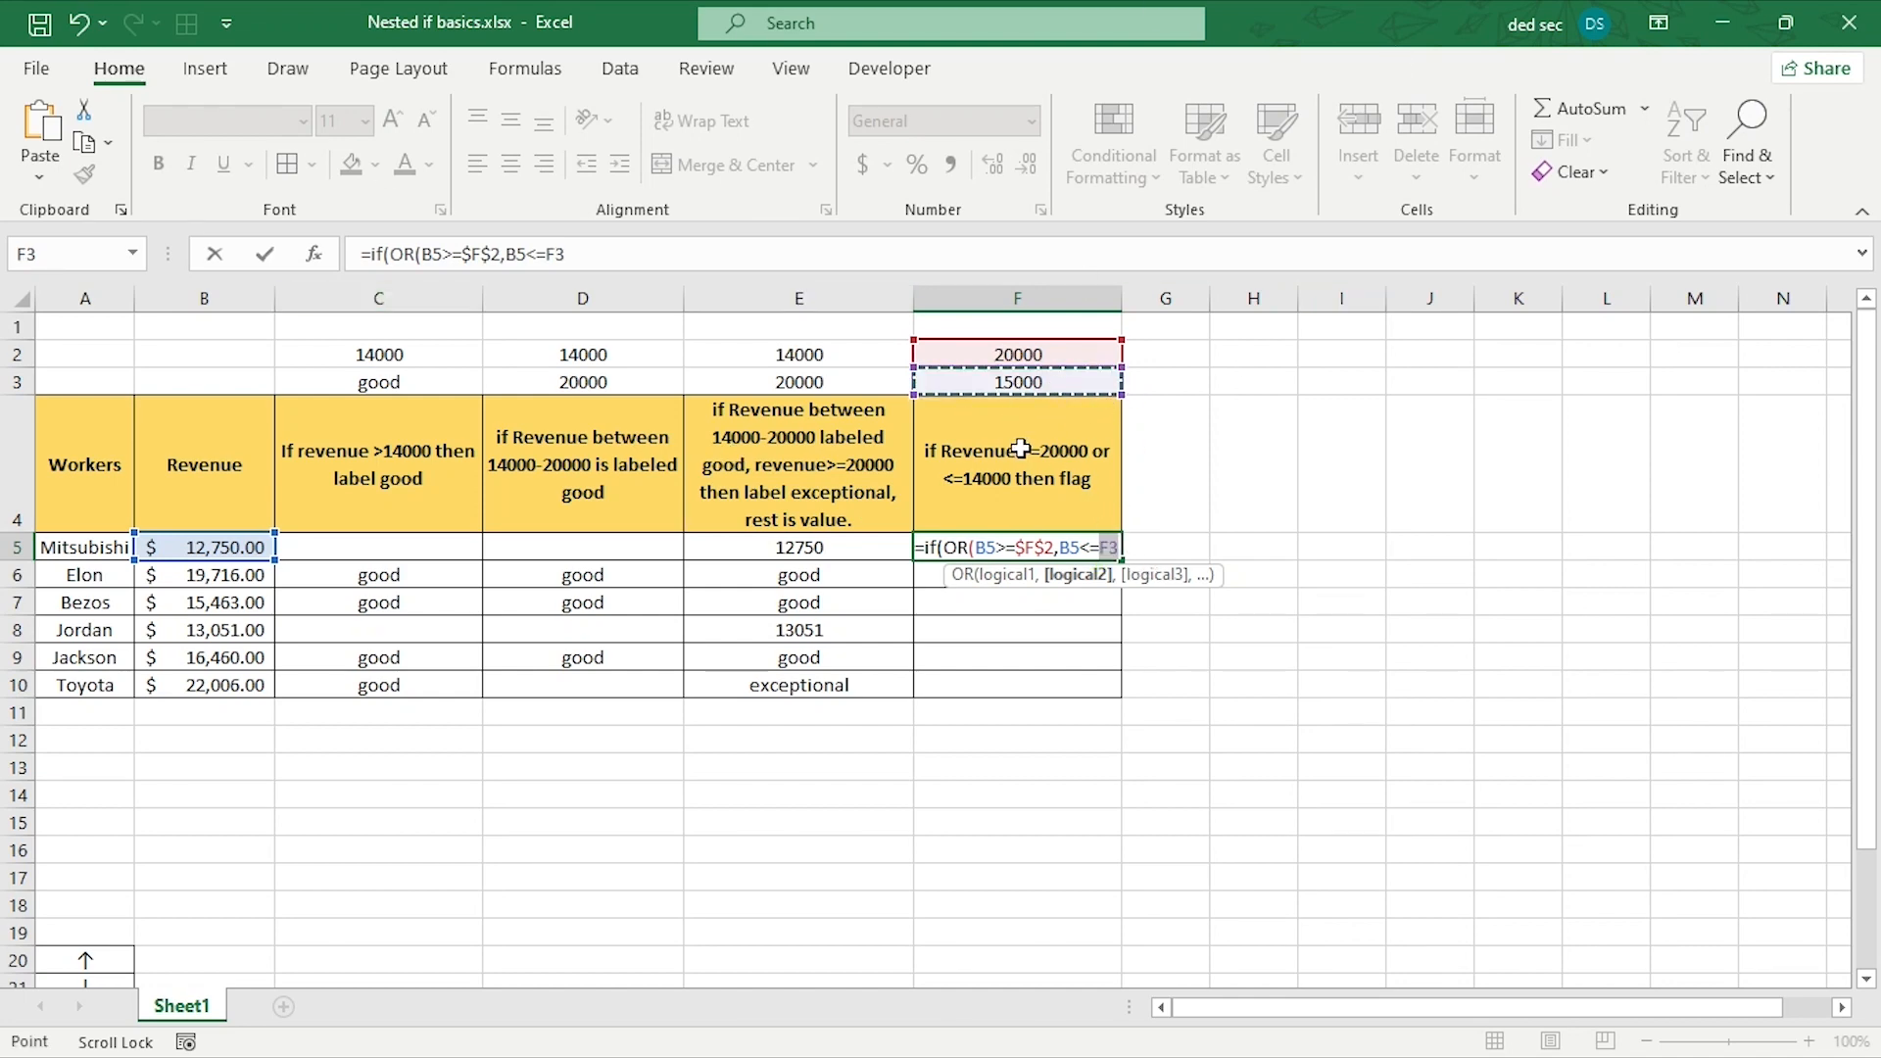
pyautogui.press('F4')
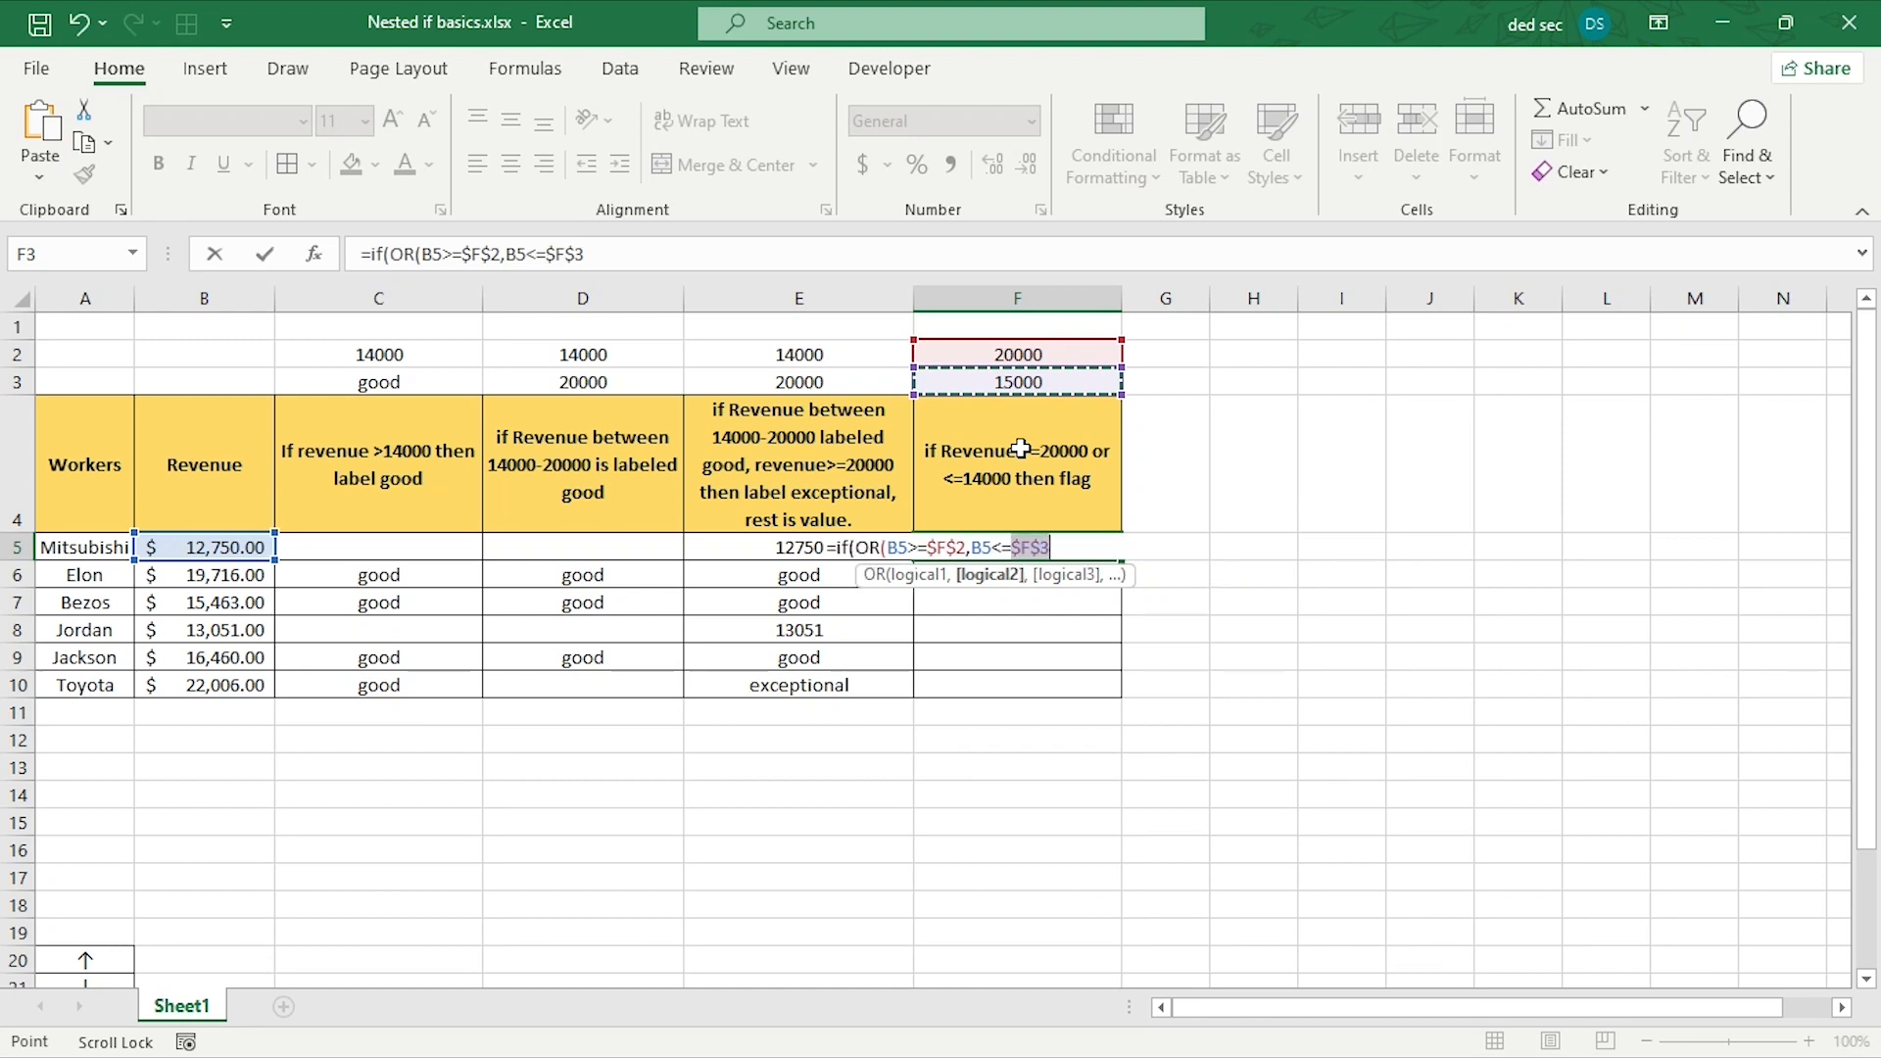
pyautogui.write(')')
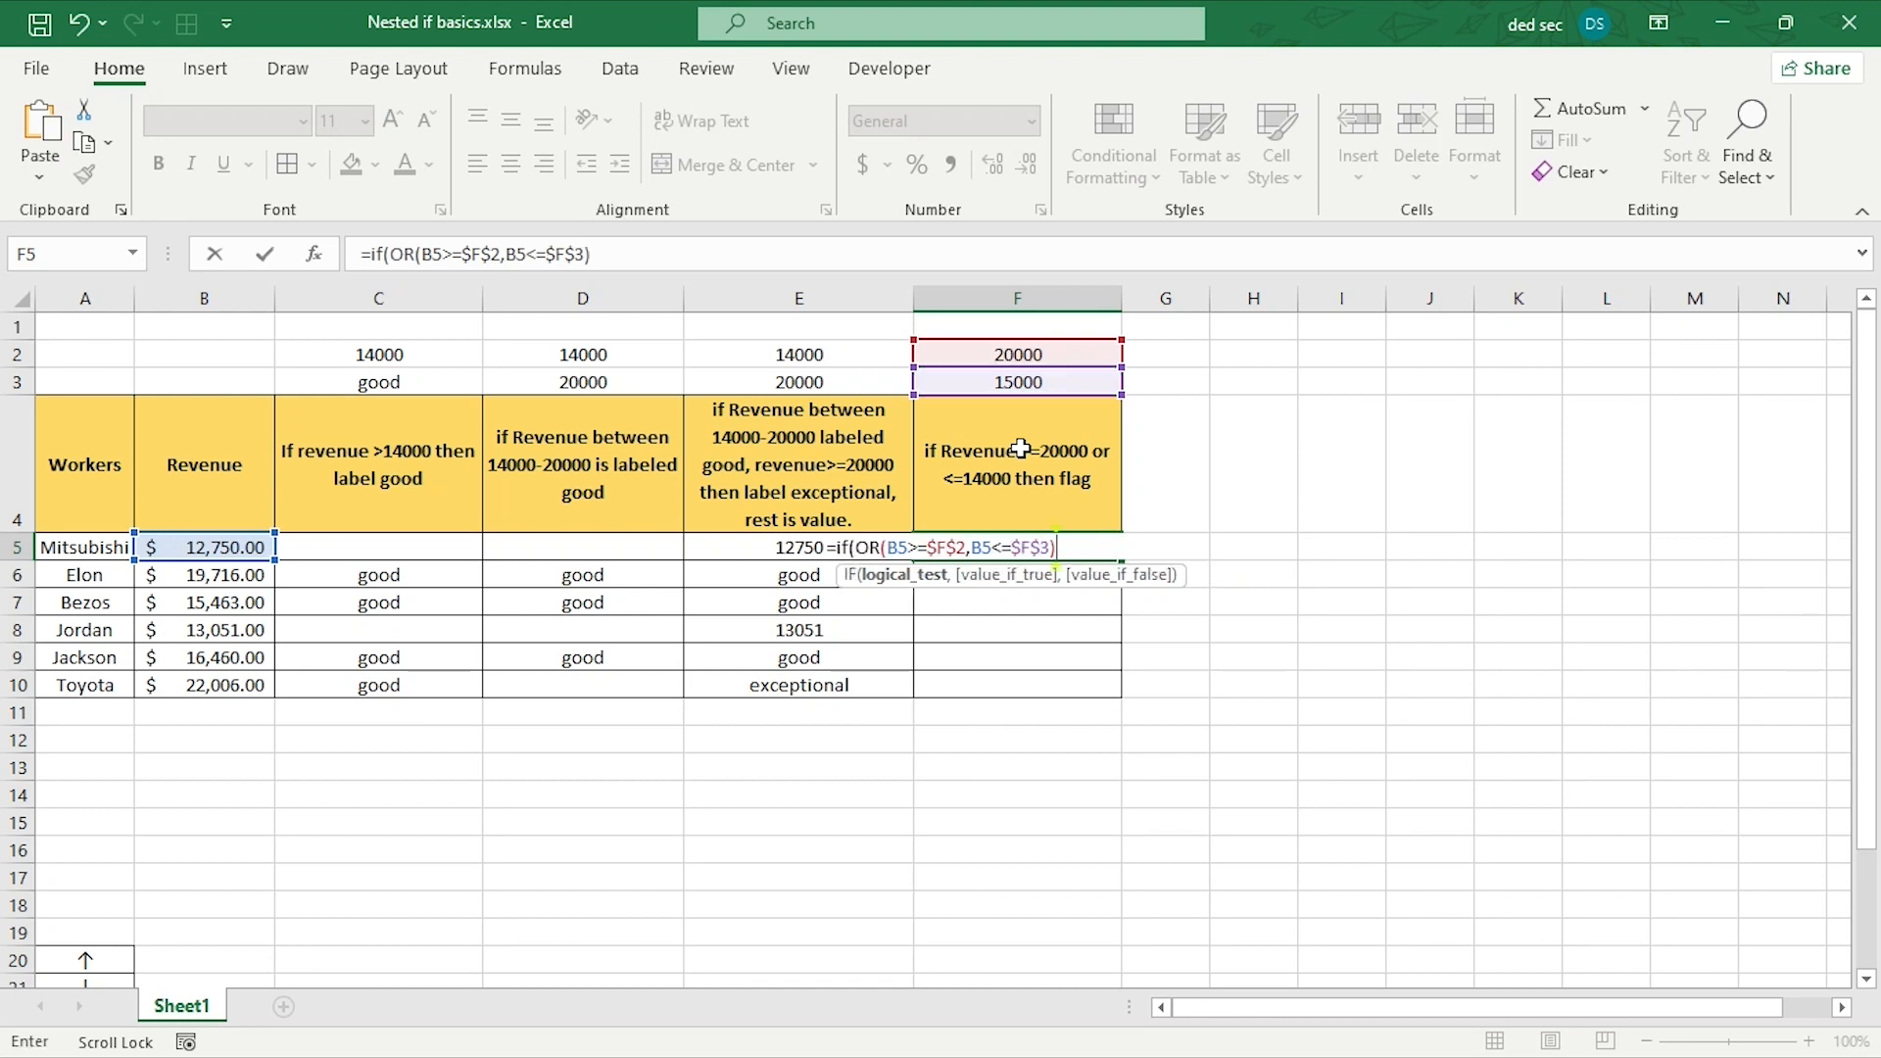
# - Finish the F5 formula with "flag" as the value if true and an empty string "" as the value if false
pyautogui.write(',')
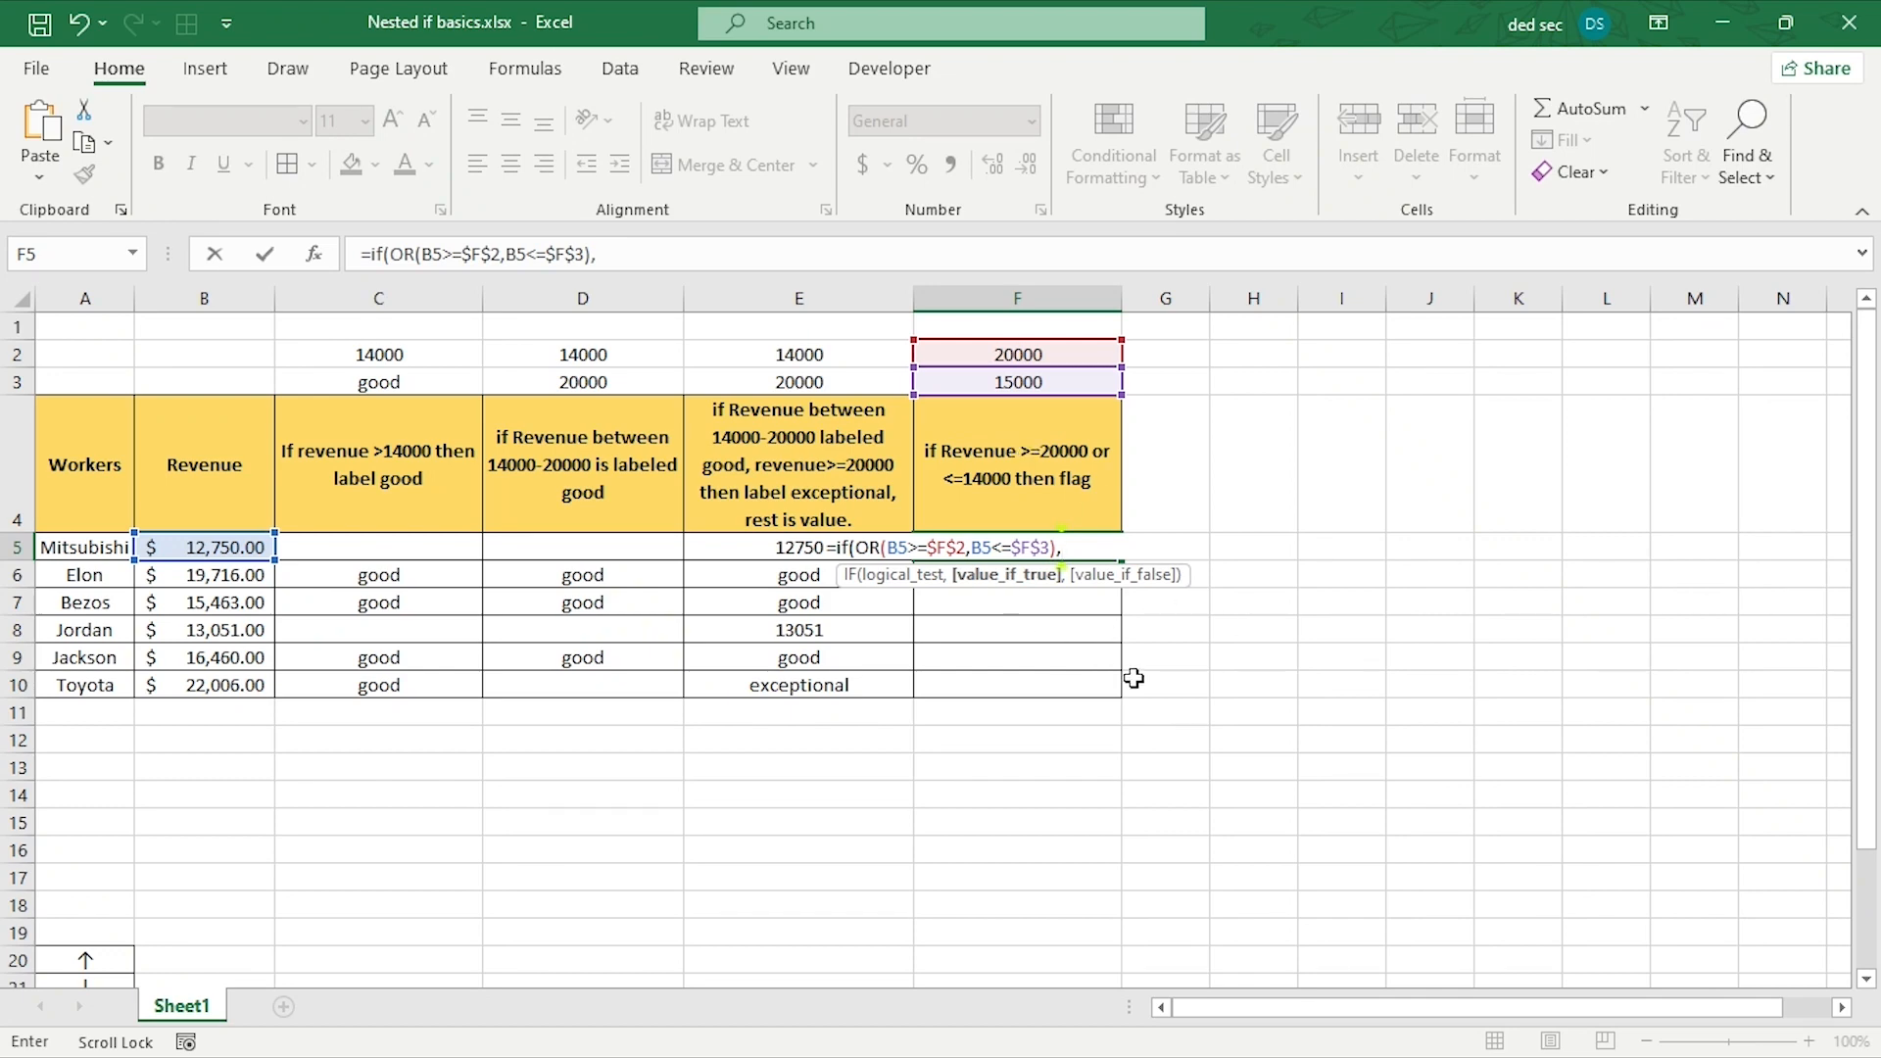
pyautogui.write('"flag",""')
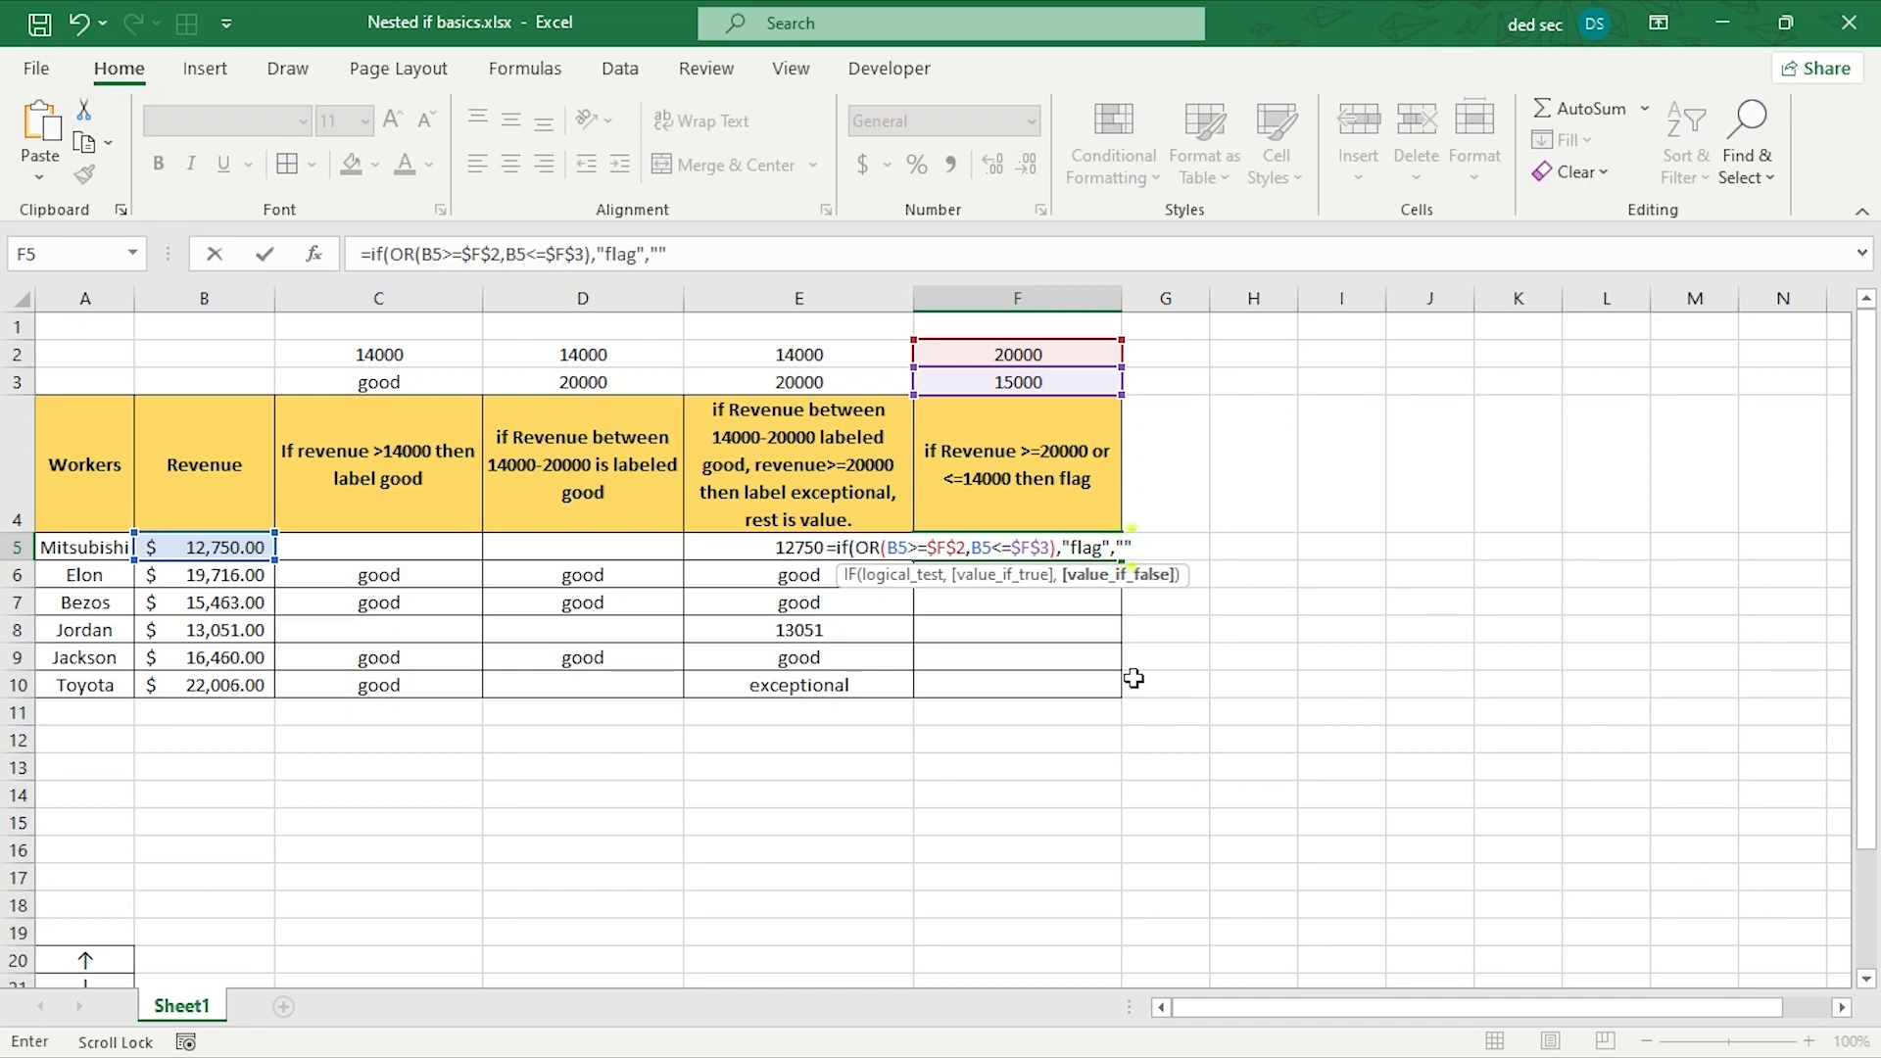
pyautogui.write(')')
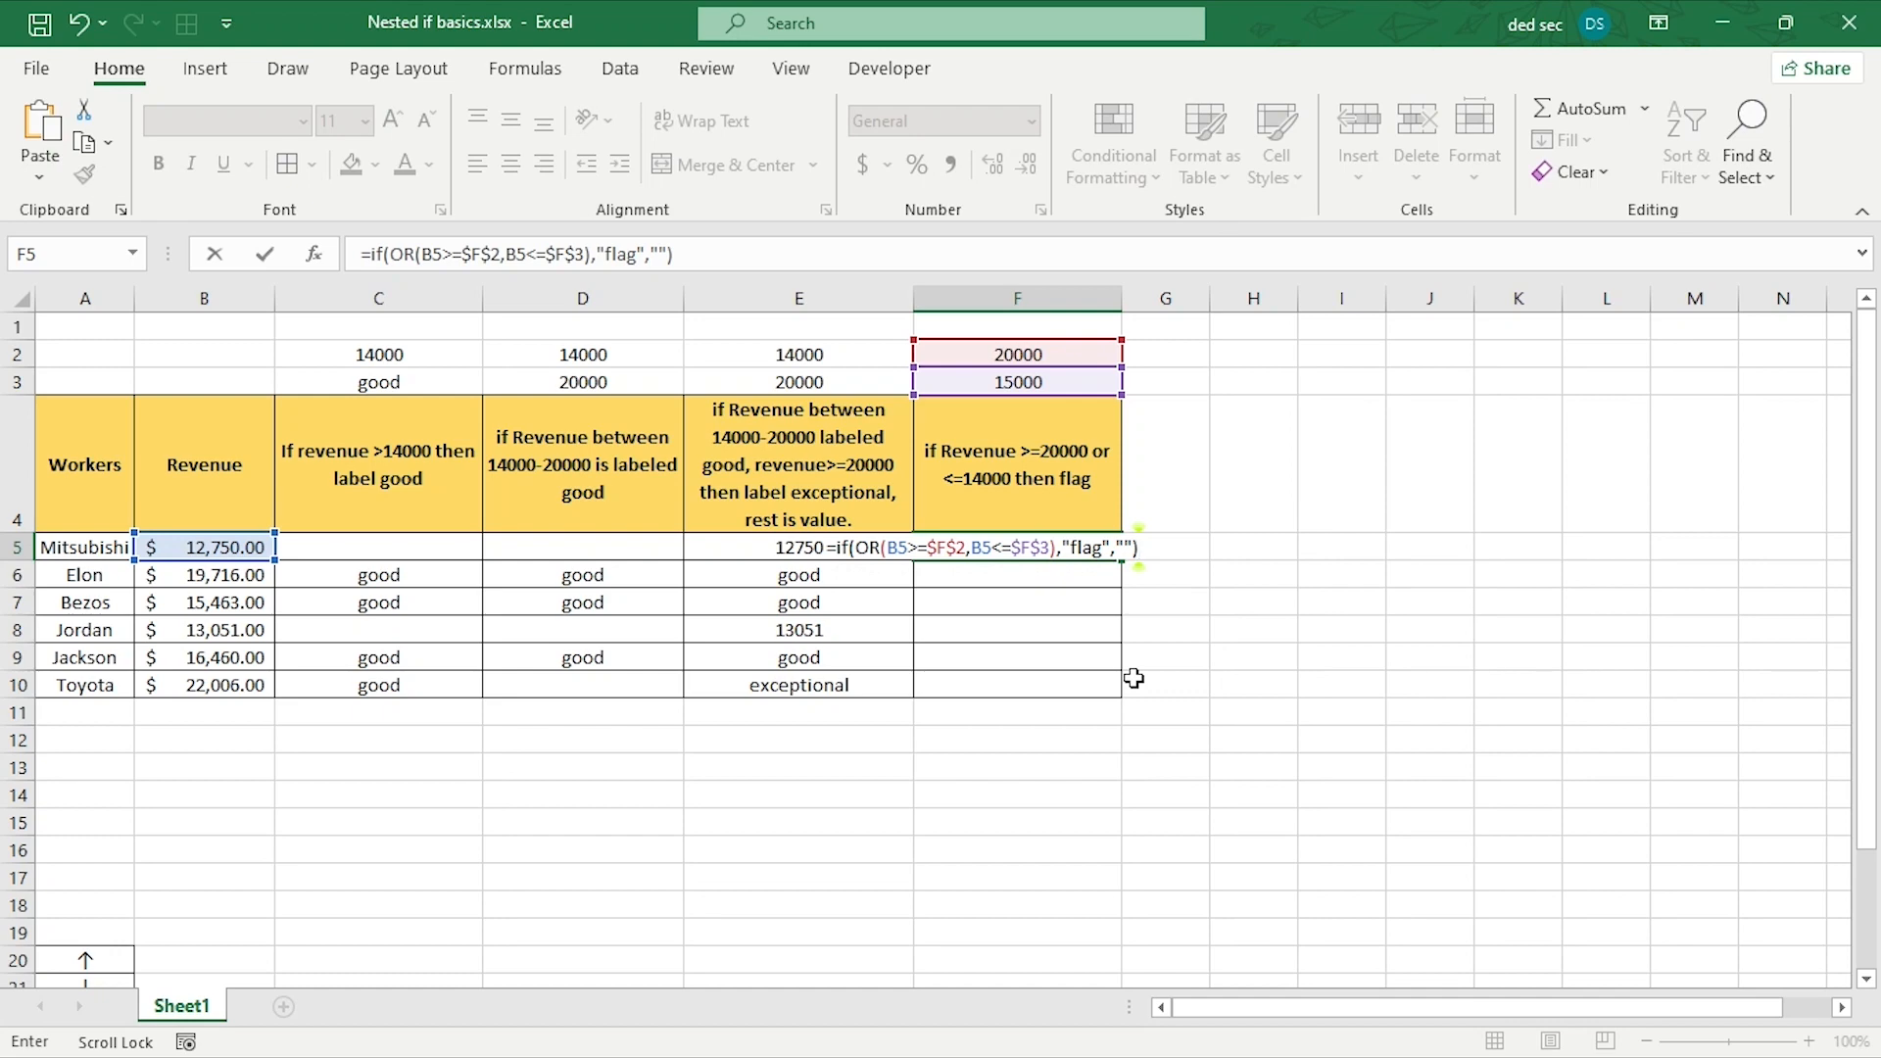
pyautogui.press('Return')
# - Fill the F5 formula down to F10, reviewing the condition in header F4
pyautogui.click(1023, 551)
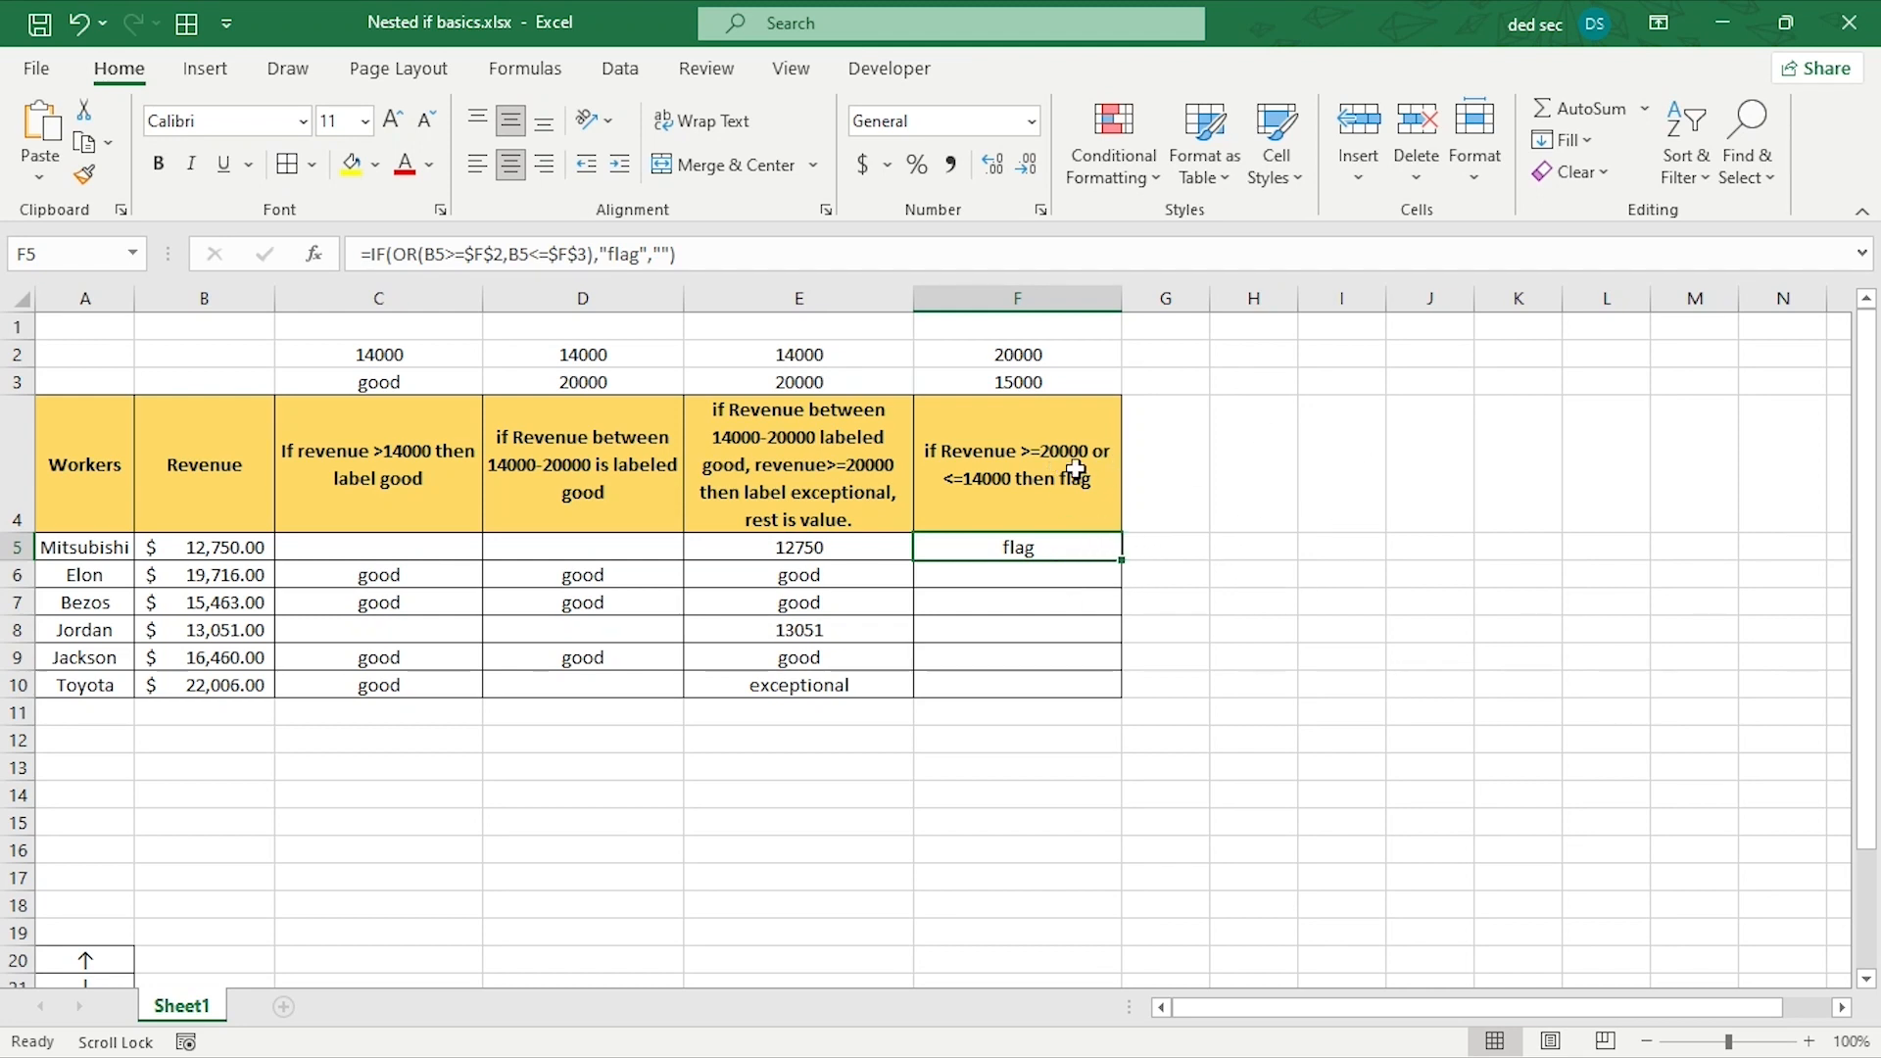
pyautogui.click(1052, 494)
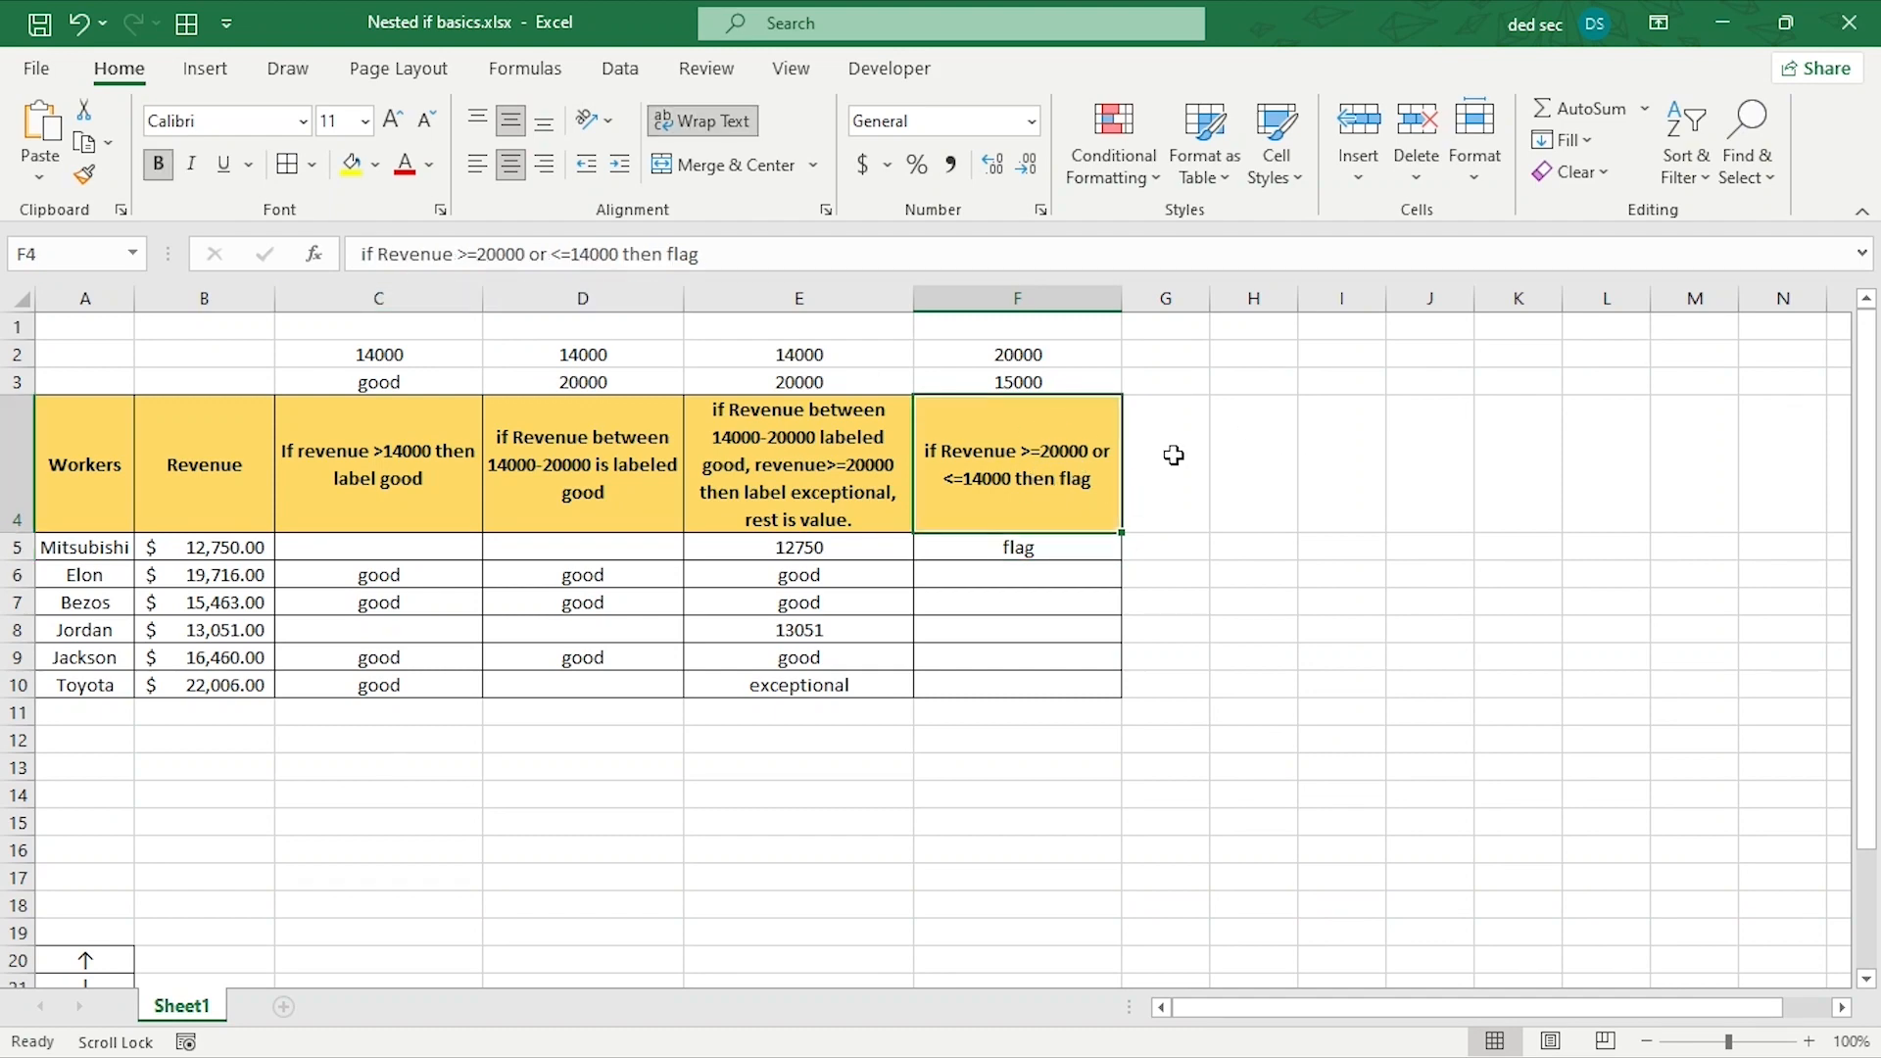
pyautogui.click(1113, 547)
pyautogui.moveTo(1123, 561); pyautogui.dragTo(1105, 692)
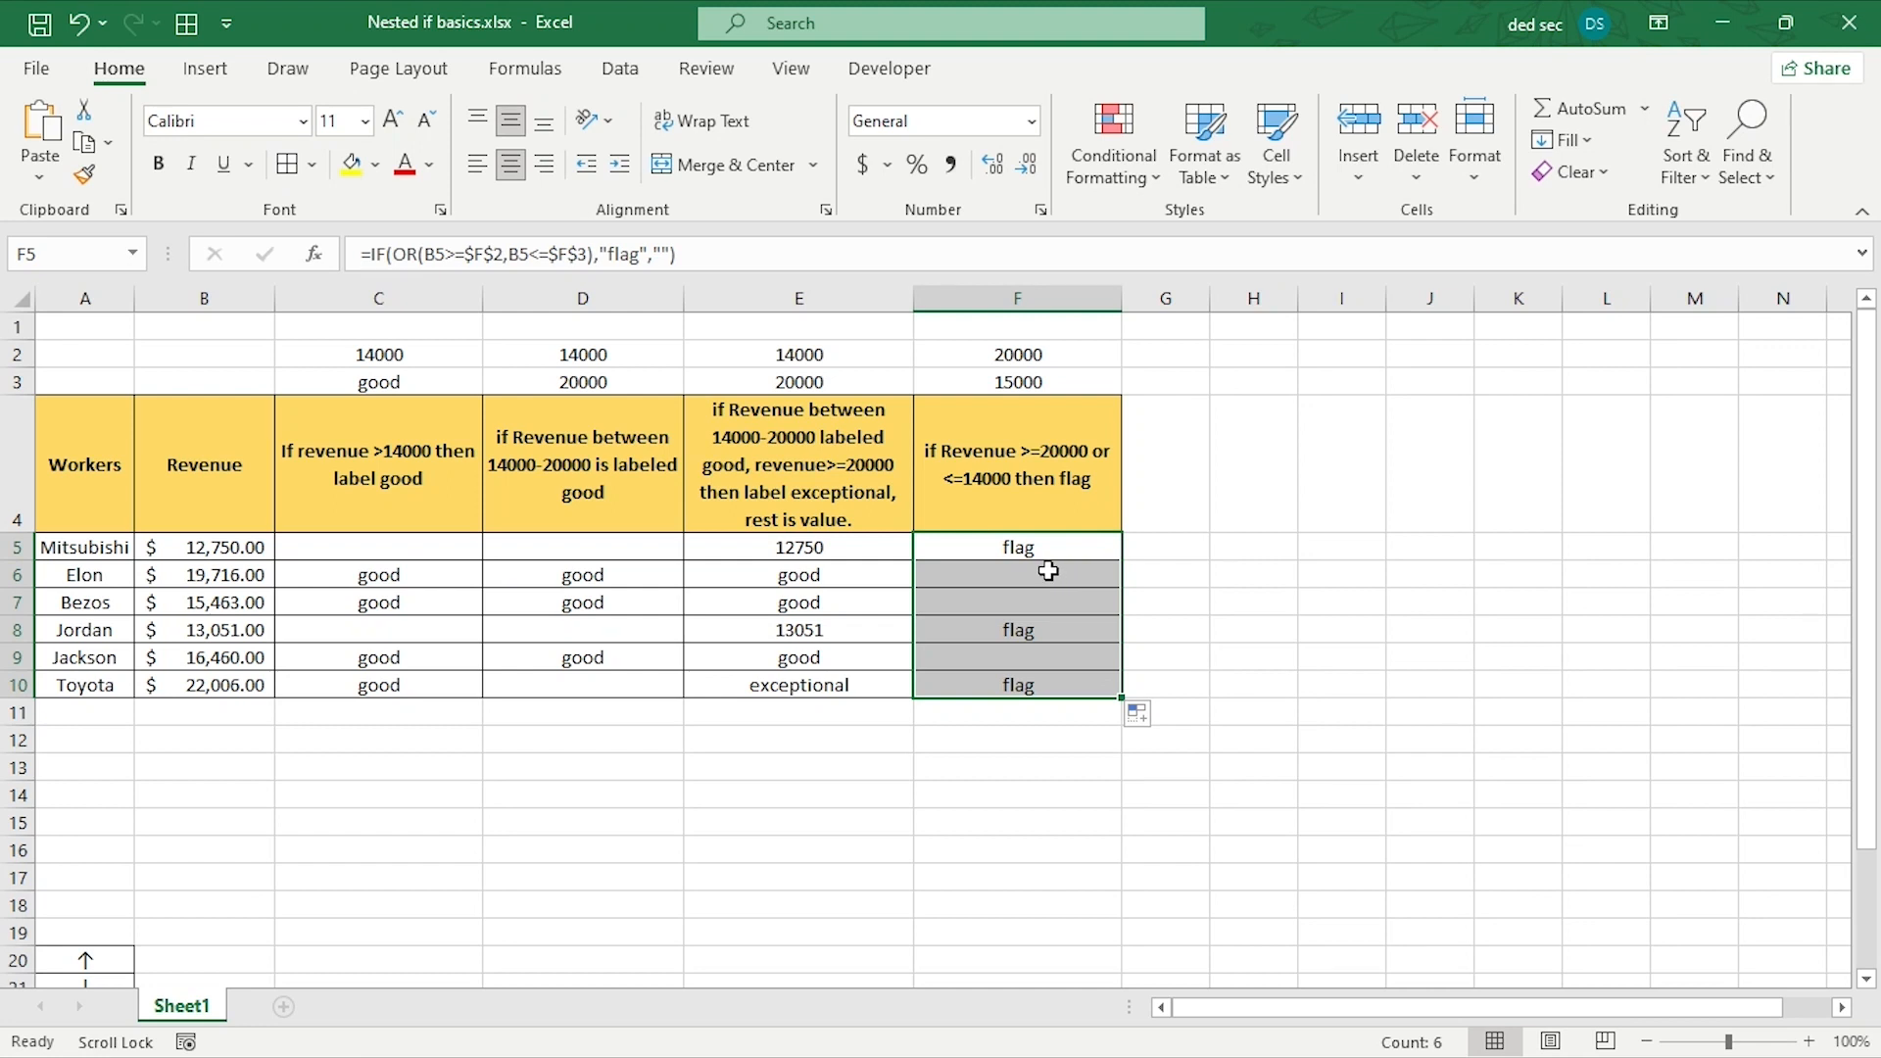
# - Check the results in F5, F8 and F10 against the OR condition in header F4
pyautogui.click(1023, 551)
pyautogui.click(1017, 630)
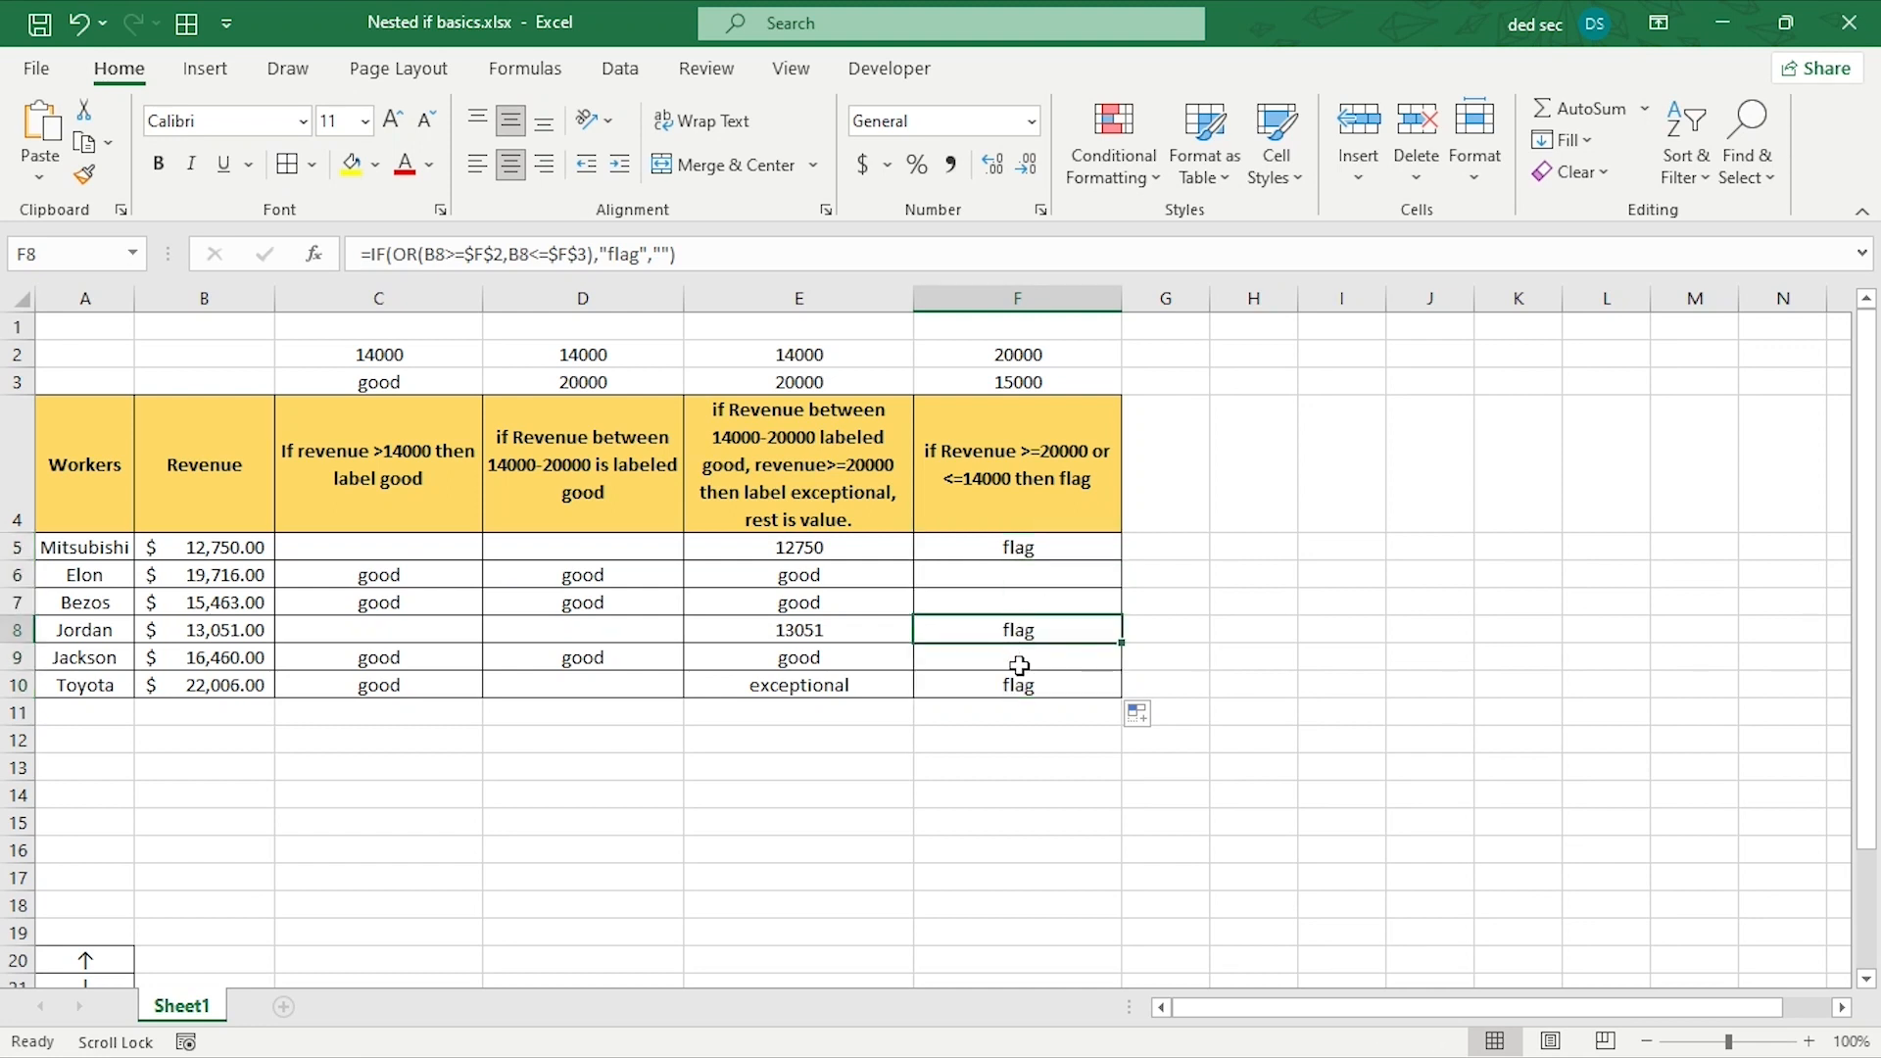
pyautogui.click(1007, 691)
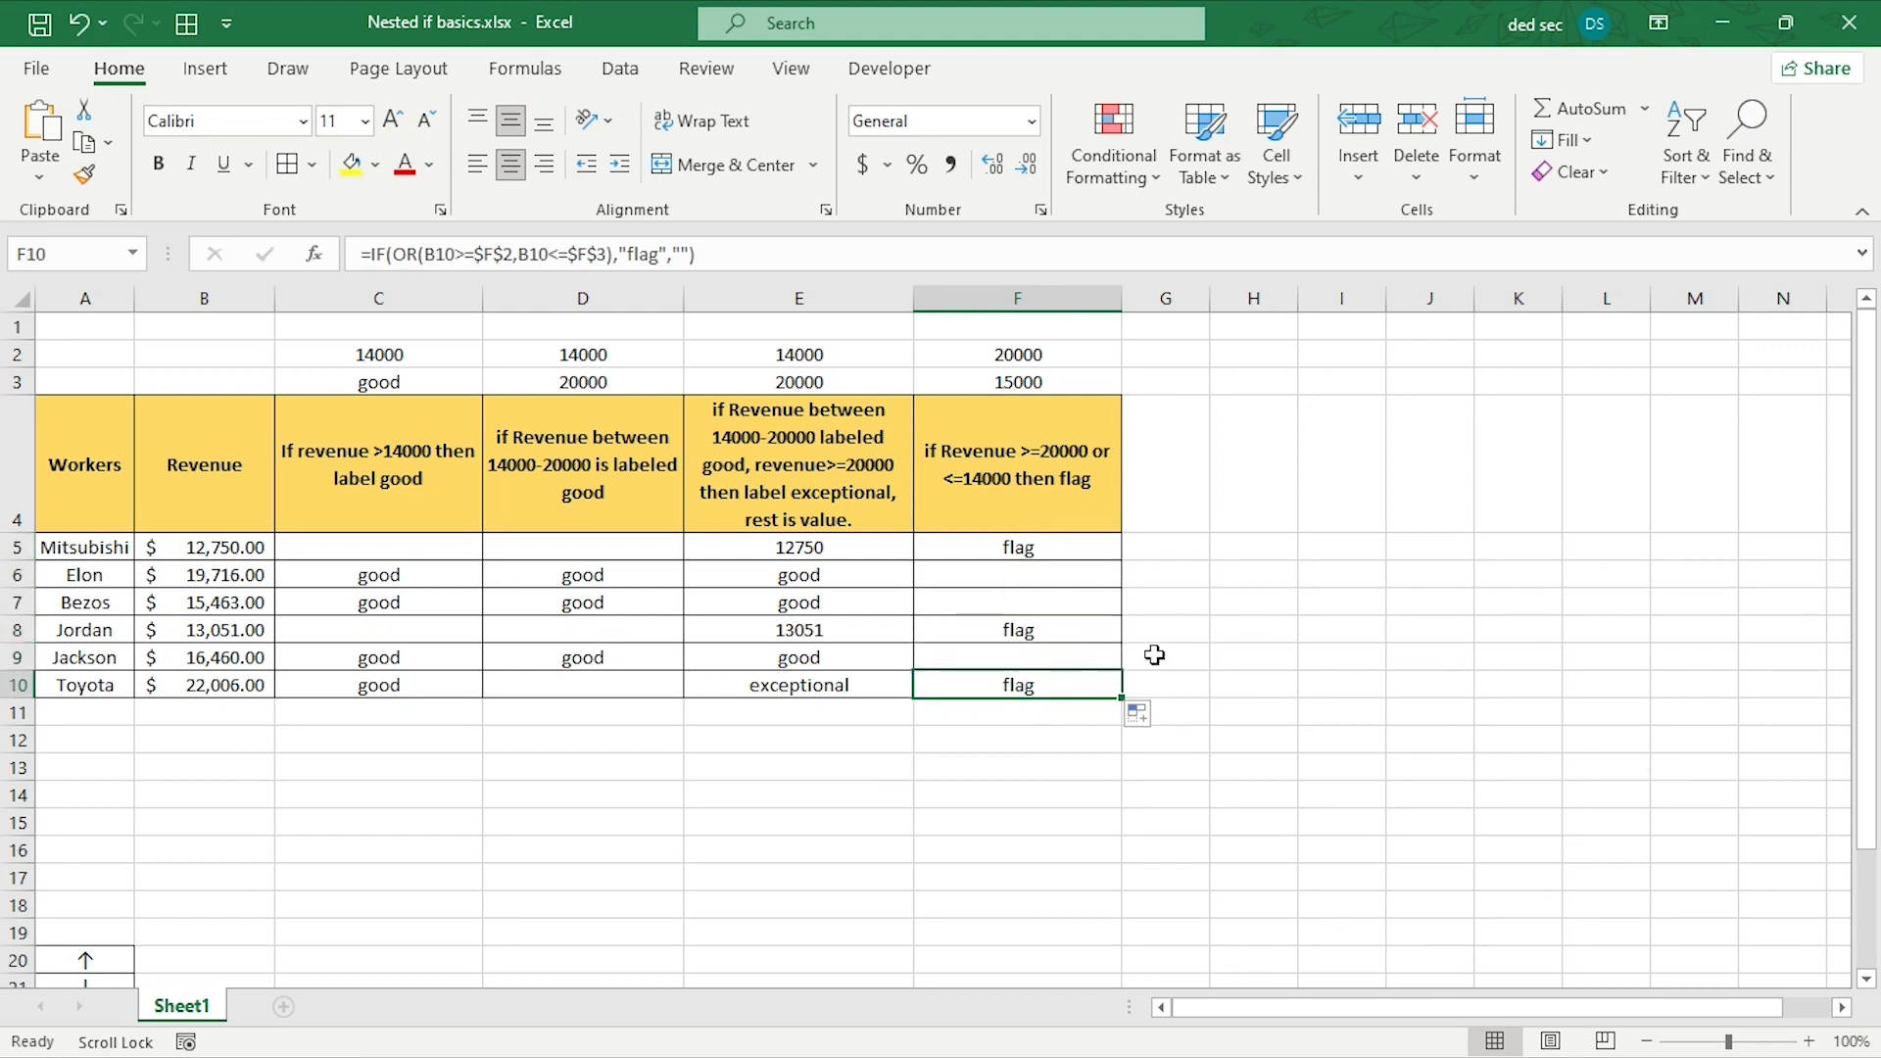
pyautogui.click(1066, 625)
pyautogui.click(1067, 556)
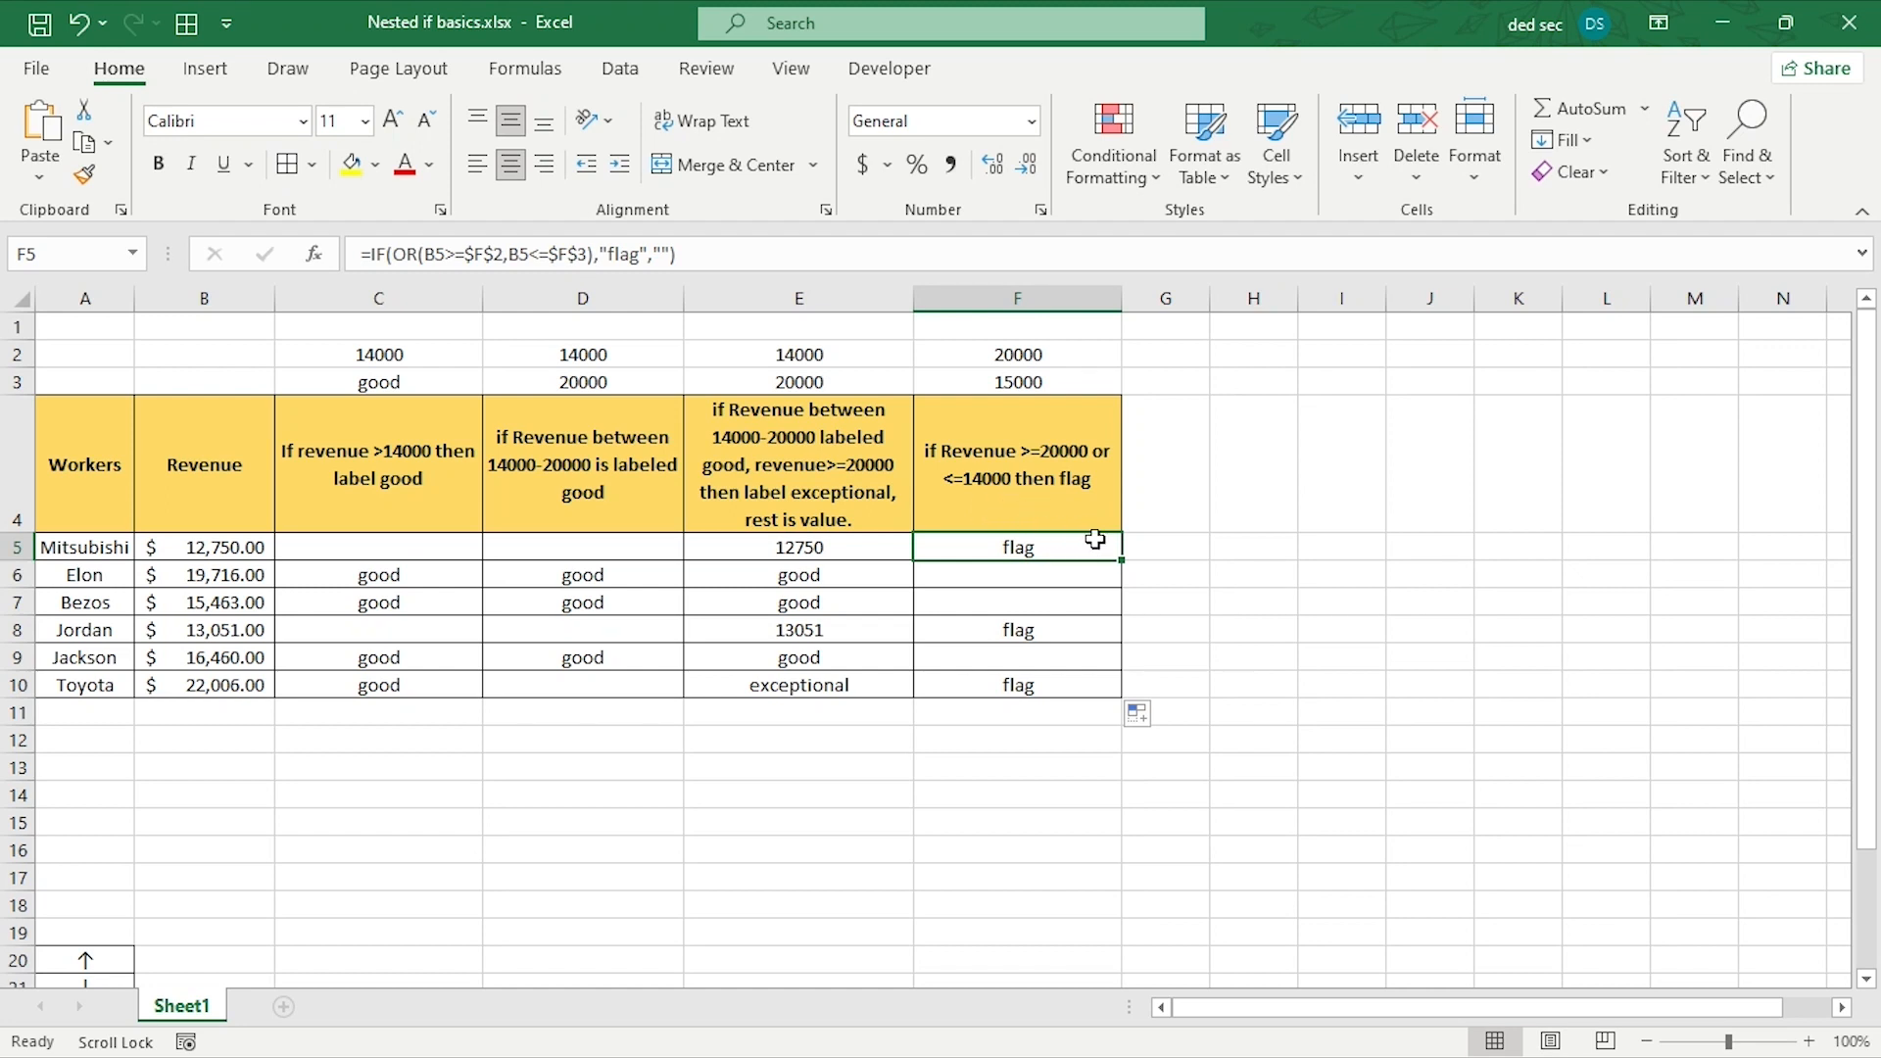
pyautogui.click(1036, 635)
pyautogui.click(1035, 688)
pyautogui.click(1029, 554)
pyautogui.click(1031, 628)
pyautogui.click(1032, 689)
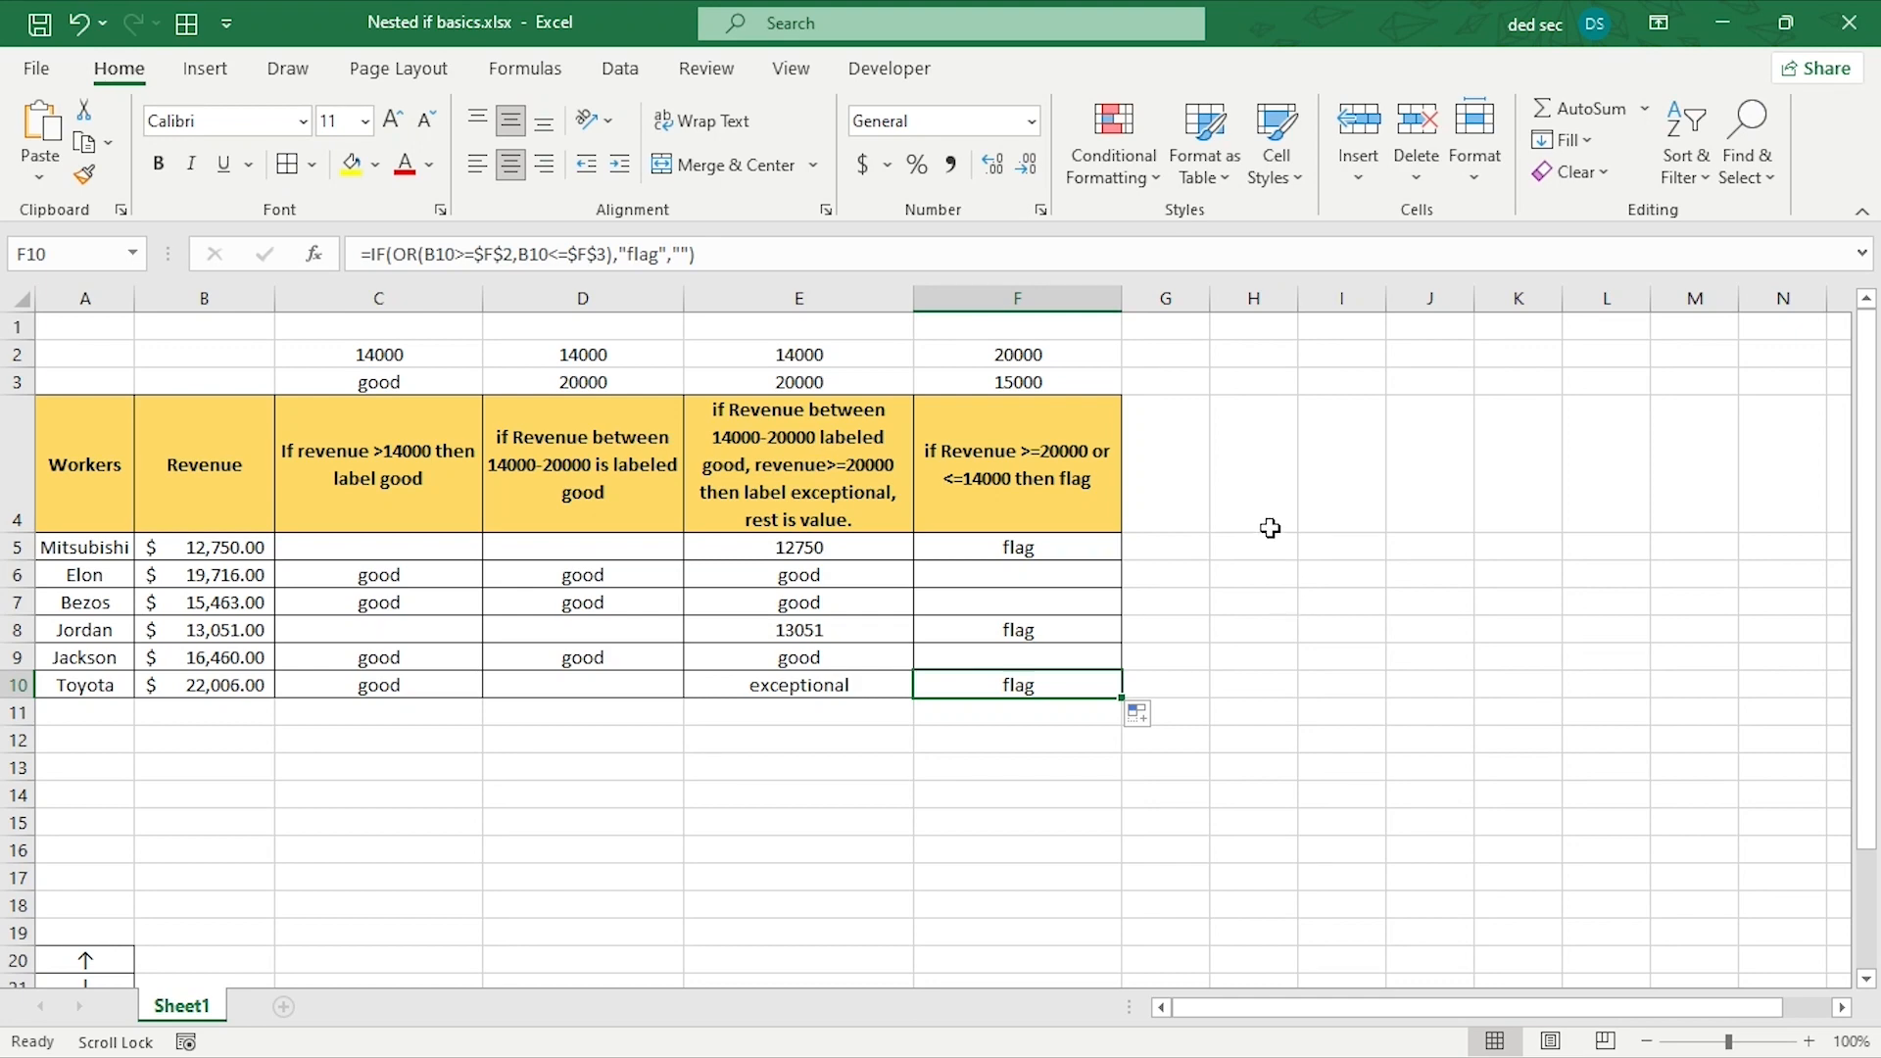
# - Examine the second table's actual revenue, budget revenue and +-10% threshold columns in rows 22 to 28
pyautogui.scroll(-4, 1267, 527)
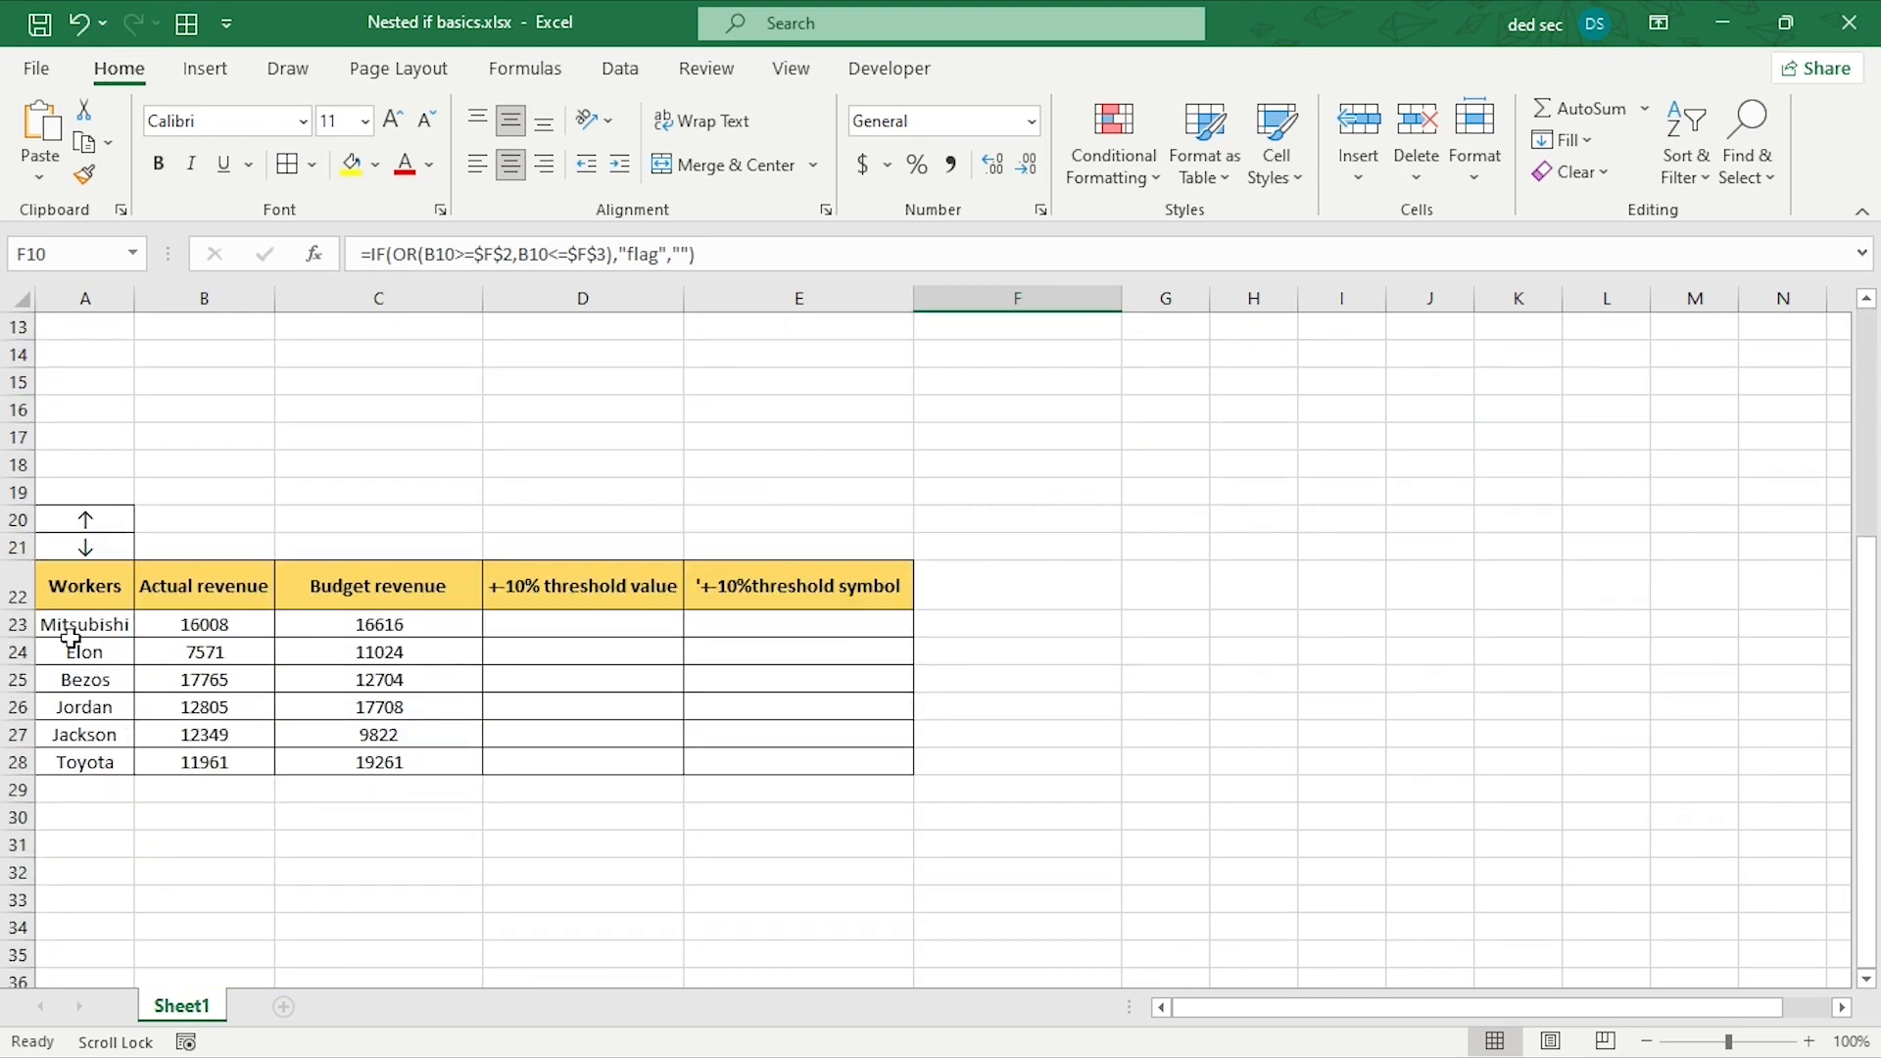
pyautogui.click(573, 600)
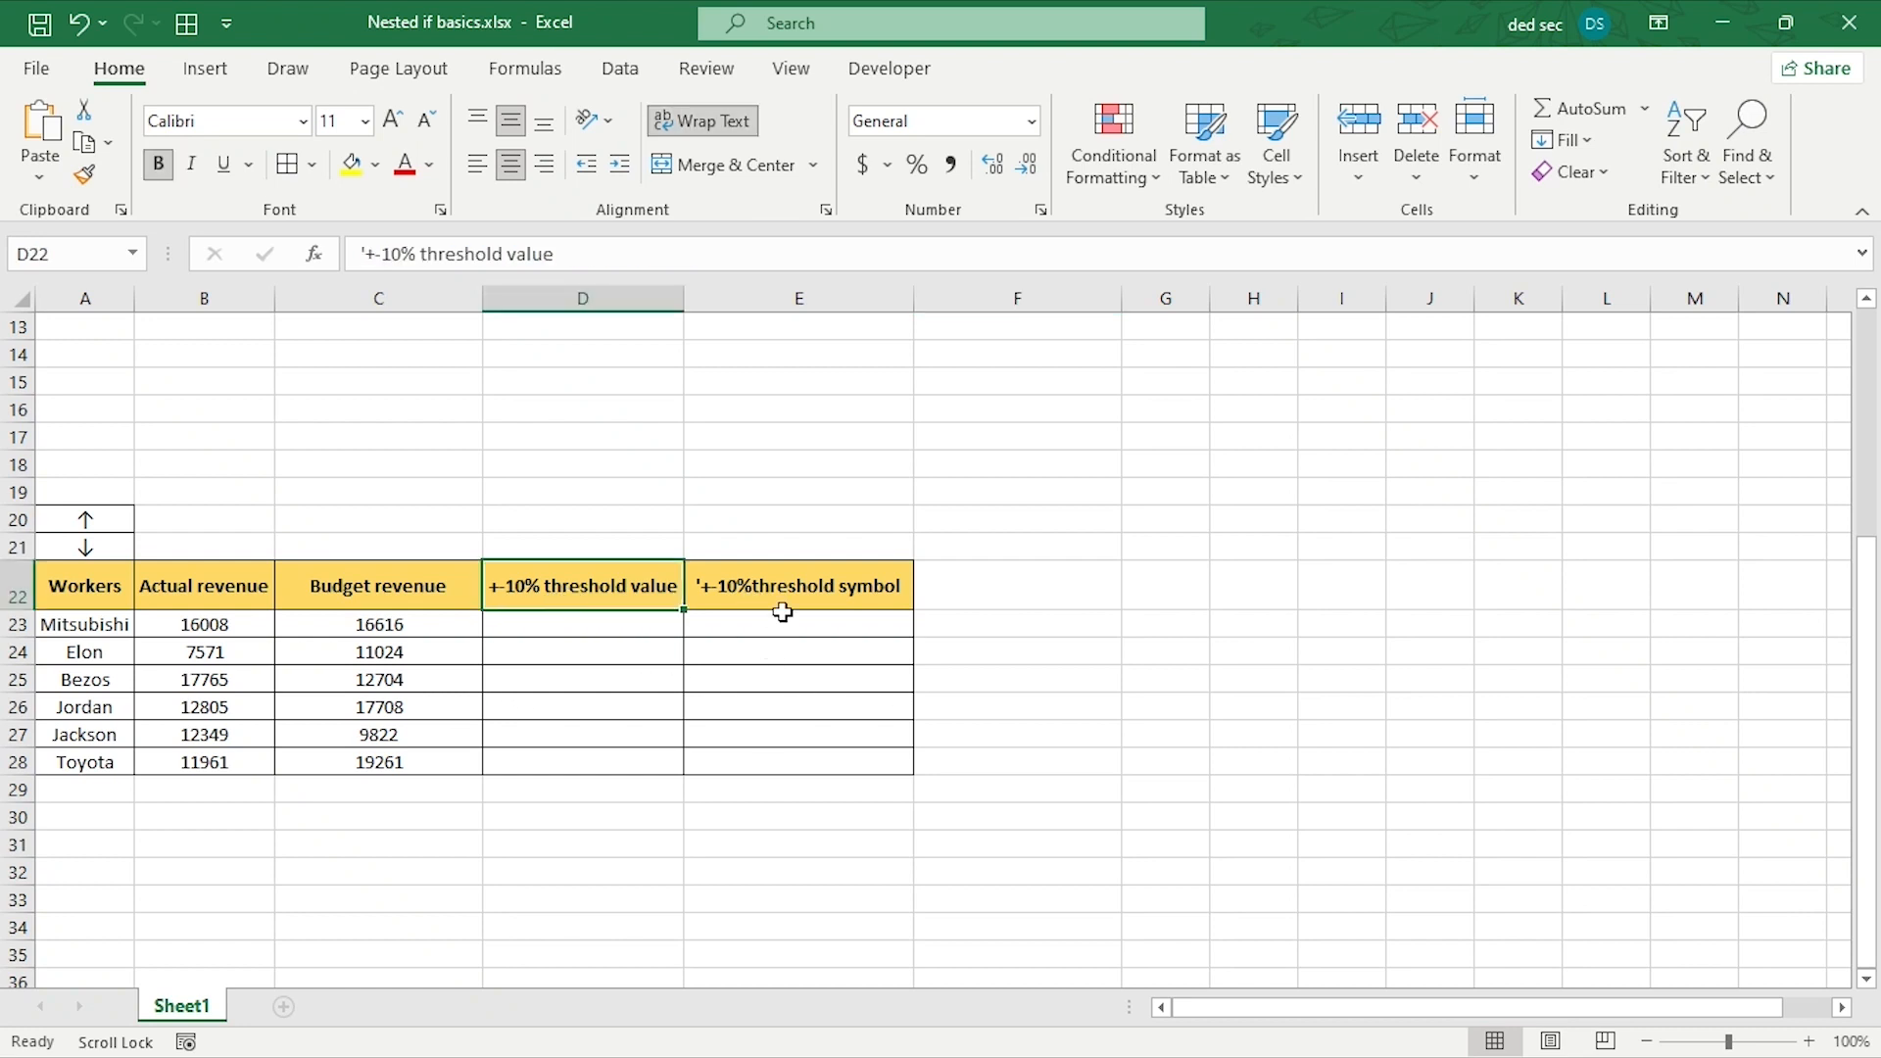
pyautogui.click(803, 590)
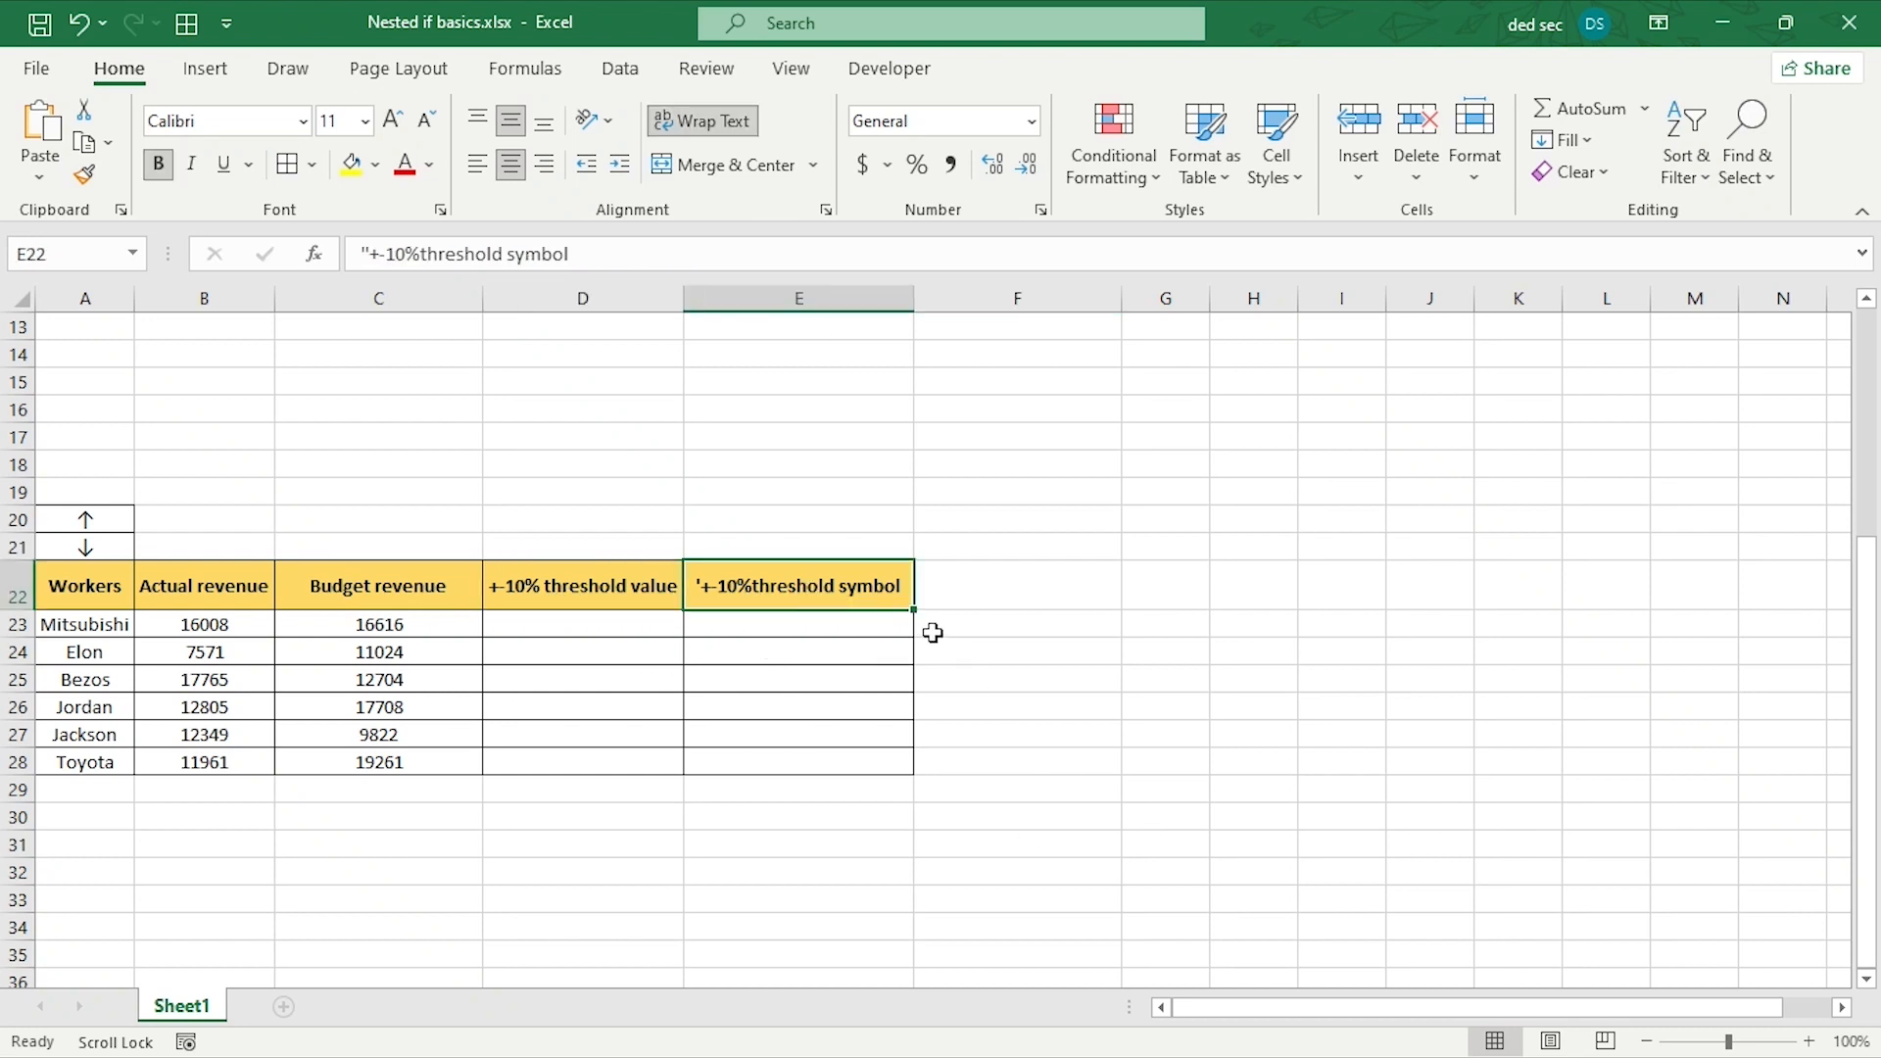
pyautogui.moveTo(827, 617); pyautogui.dragTo(823, 764)
pyautogui.click(537, 627)
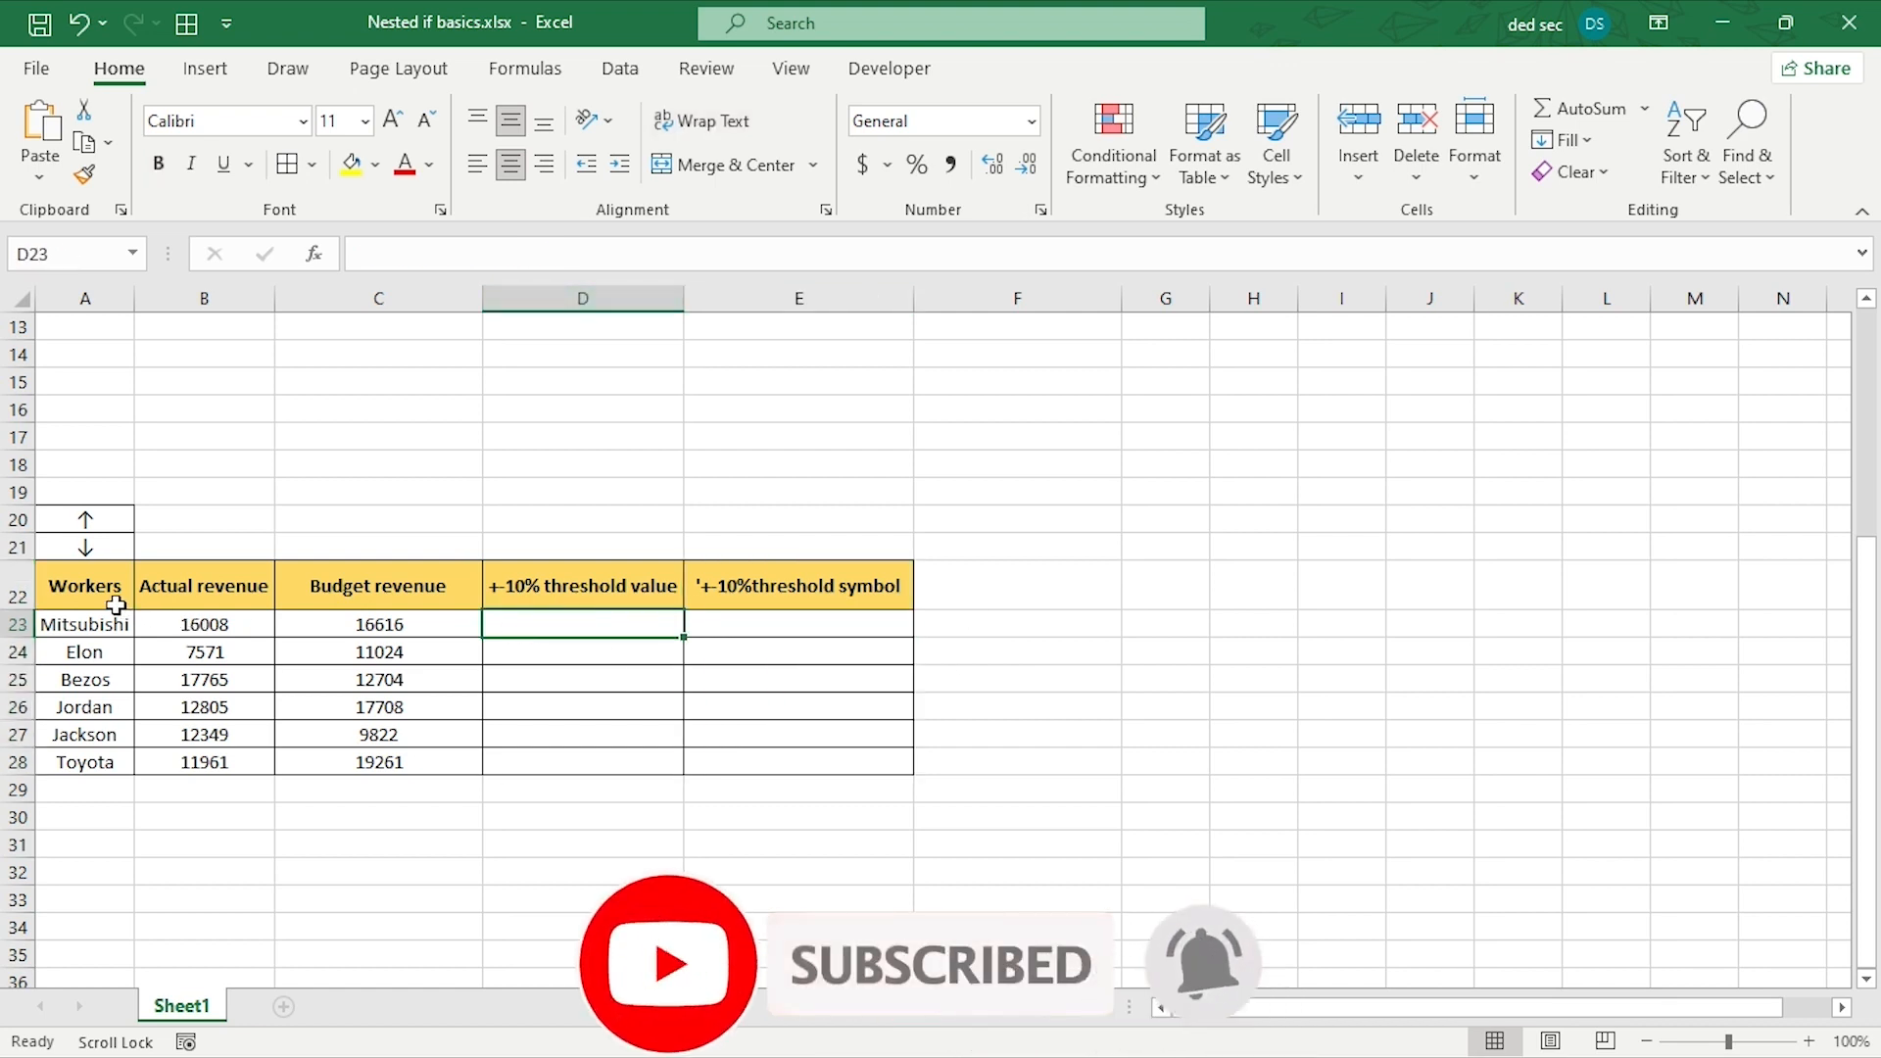
pyautogui.click(193, 599)
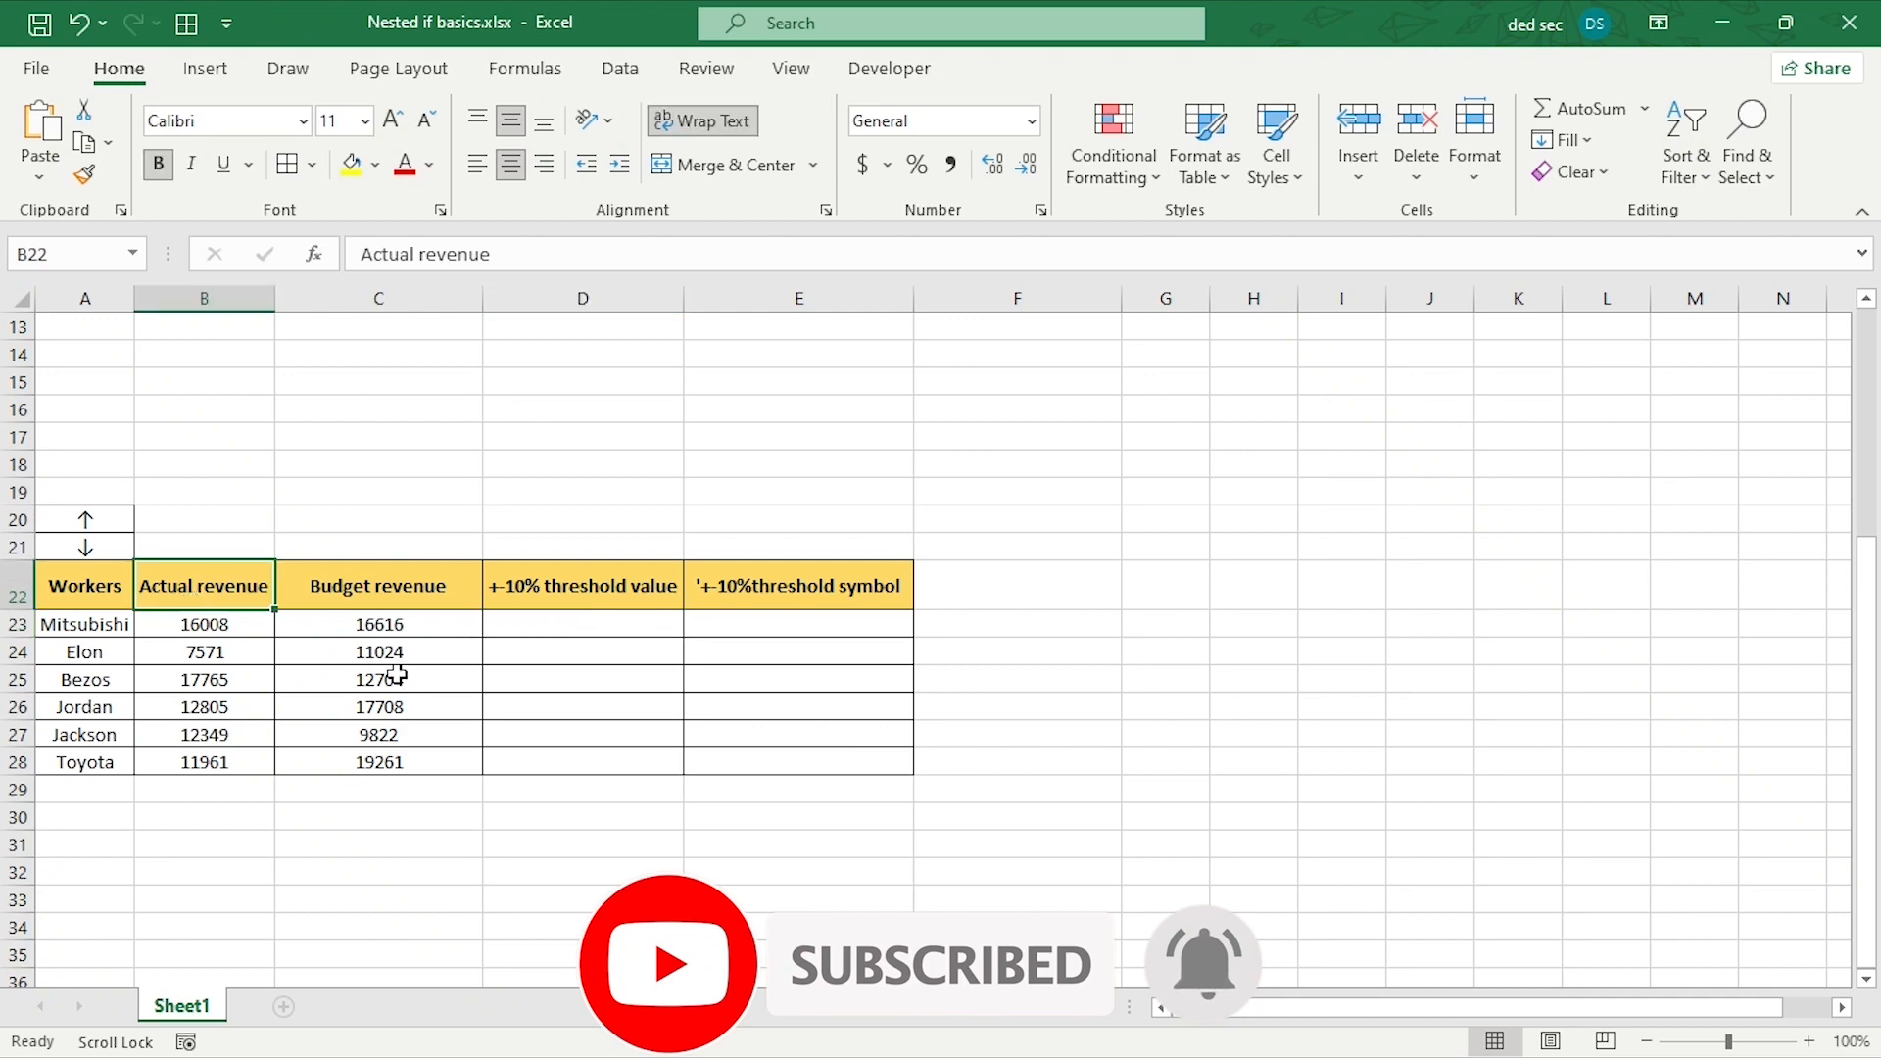
pyautogui.click(378, 597)
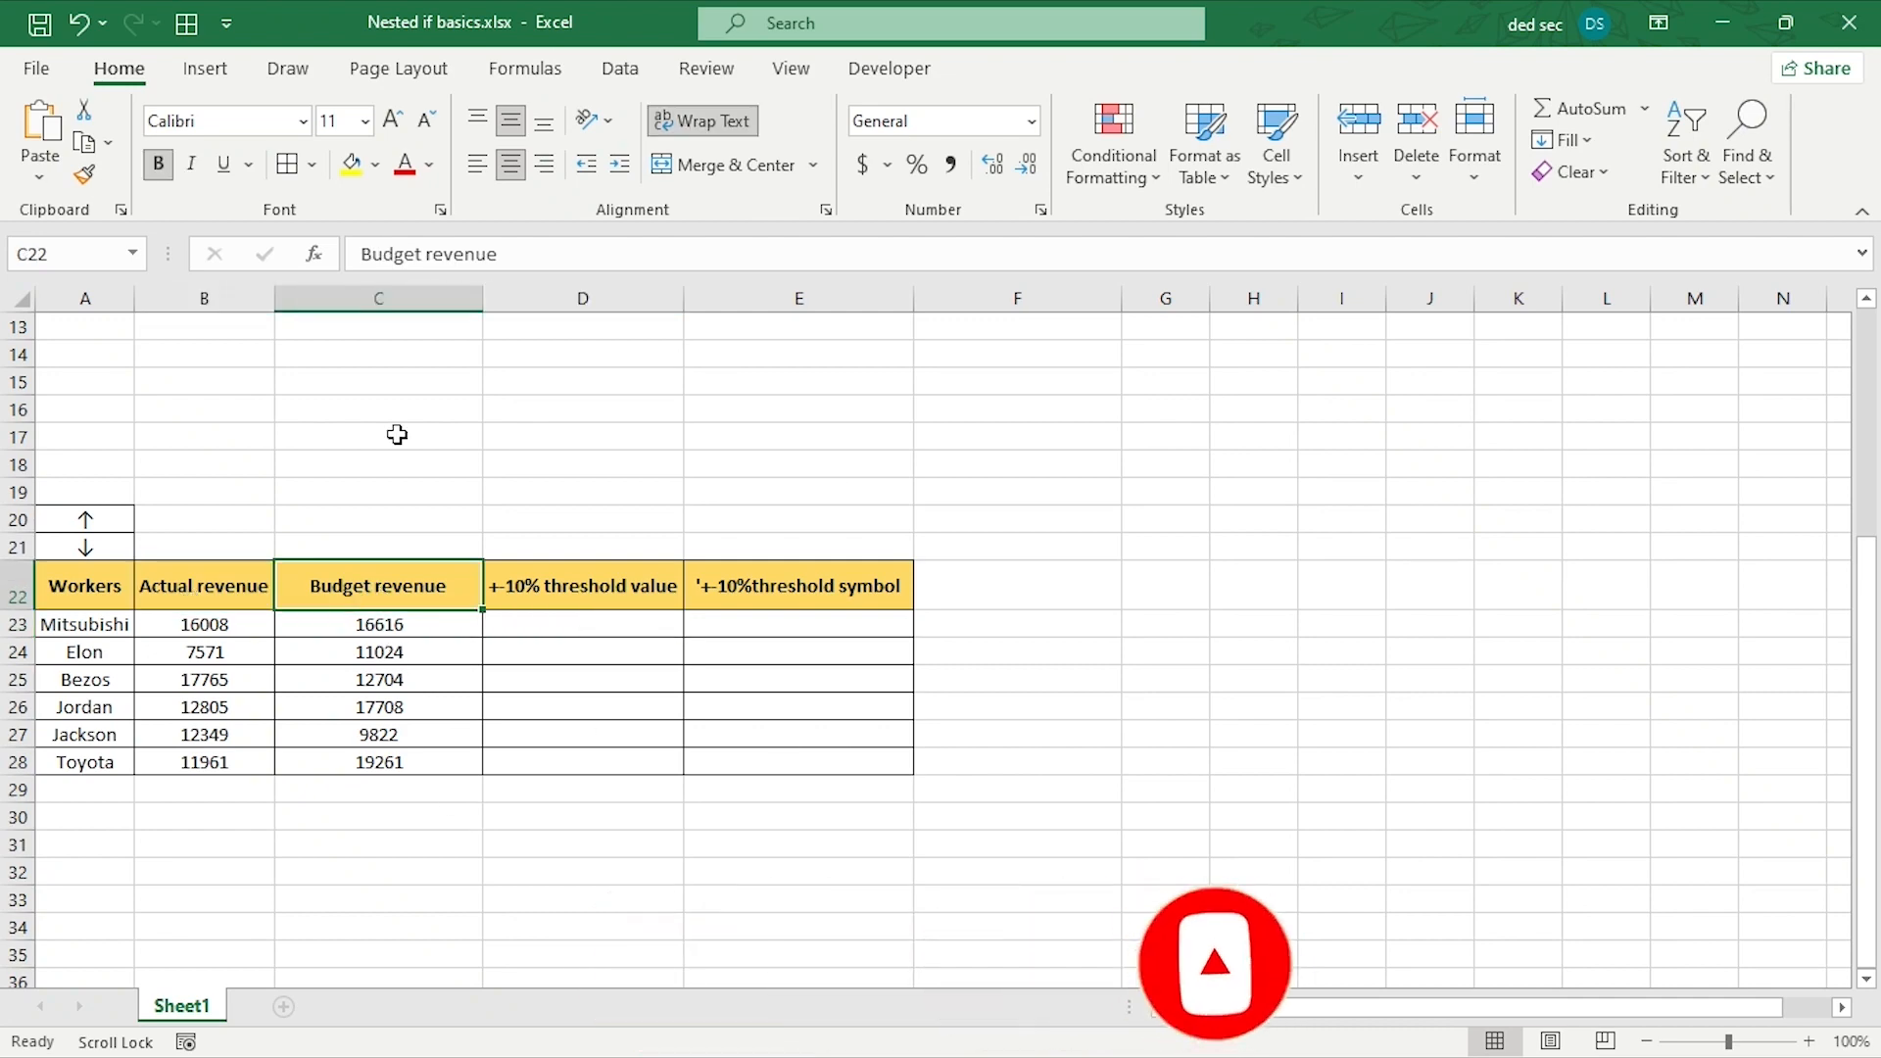
pyautogui.click(428, 623)
pyautogui.click(196, 624)
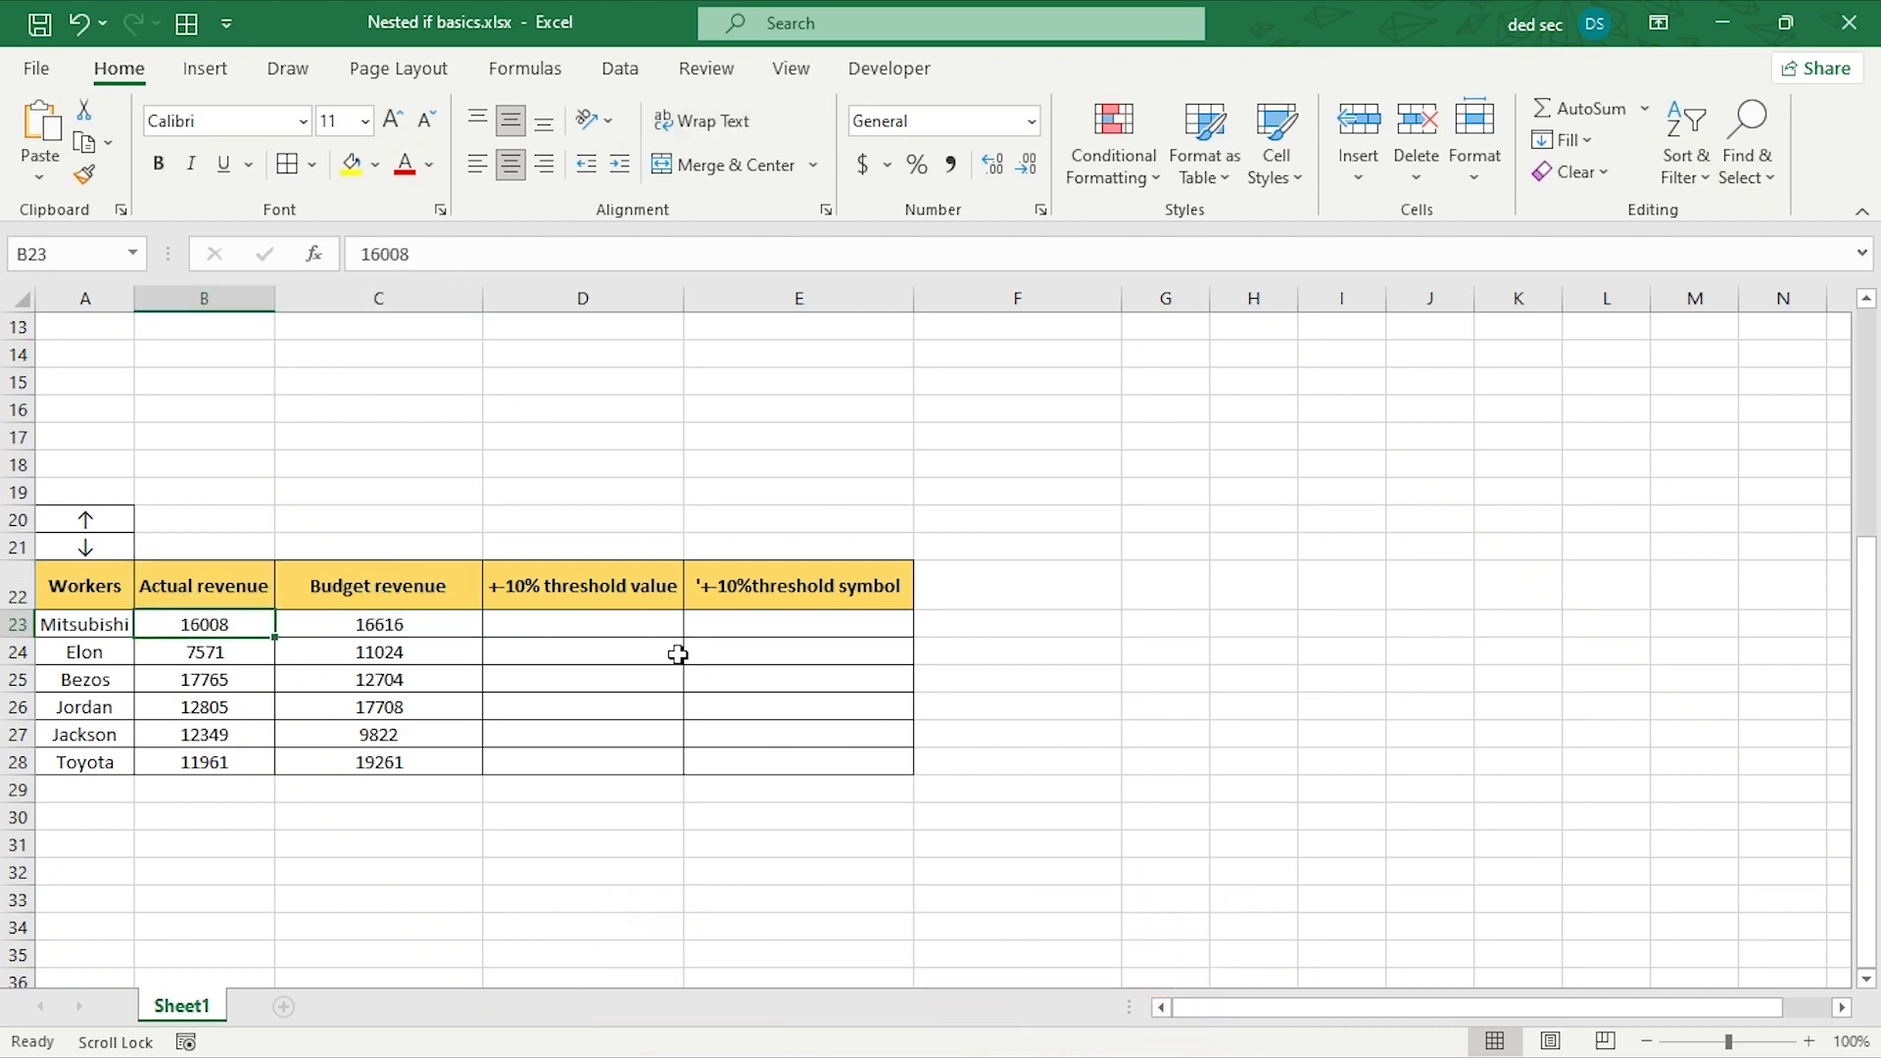
# - Enter the formula =B23/C23-1 in D23 to compare the first worker's actual revenue with the budget
pyautogui.click(621, 623)
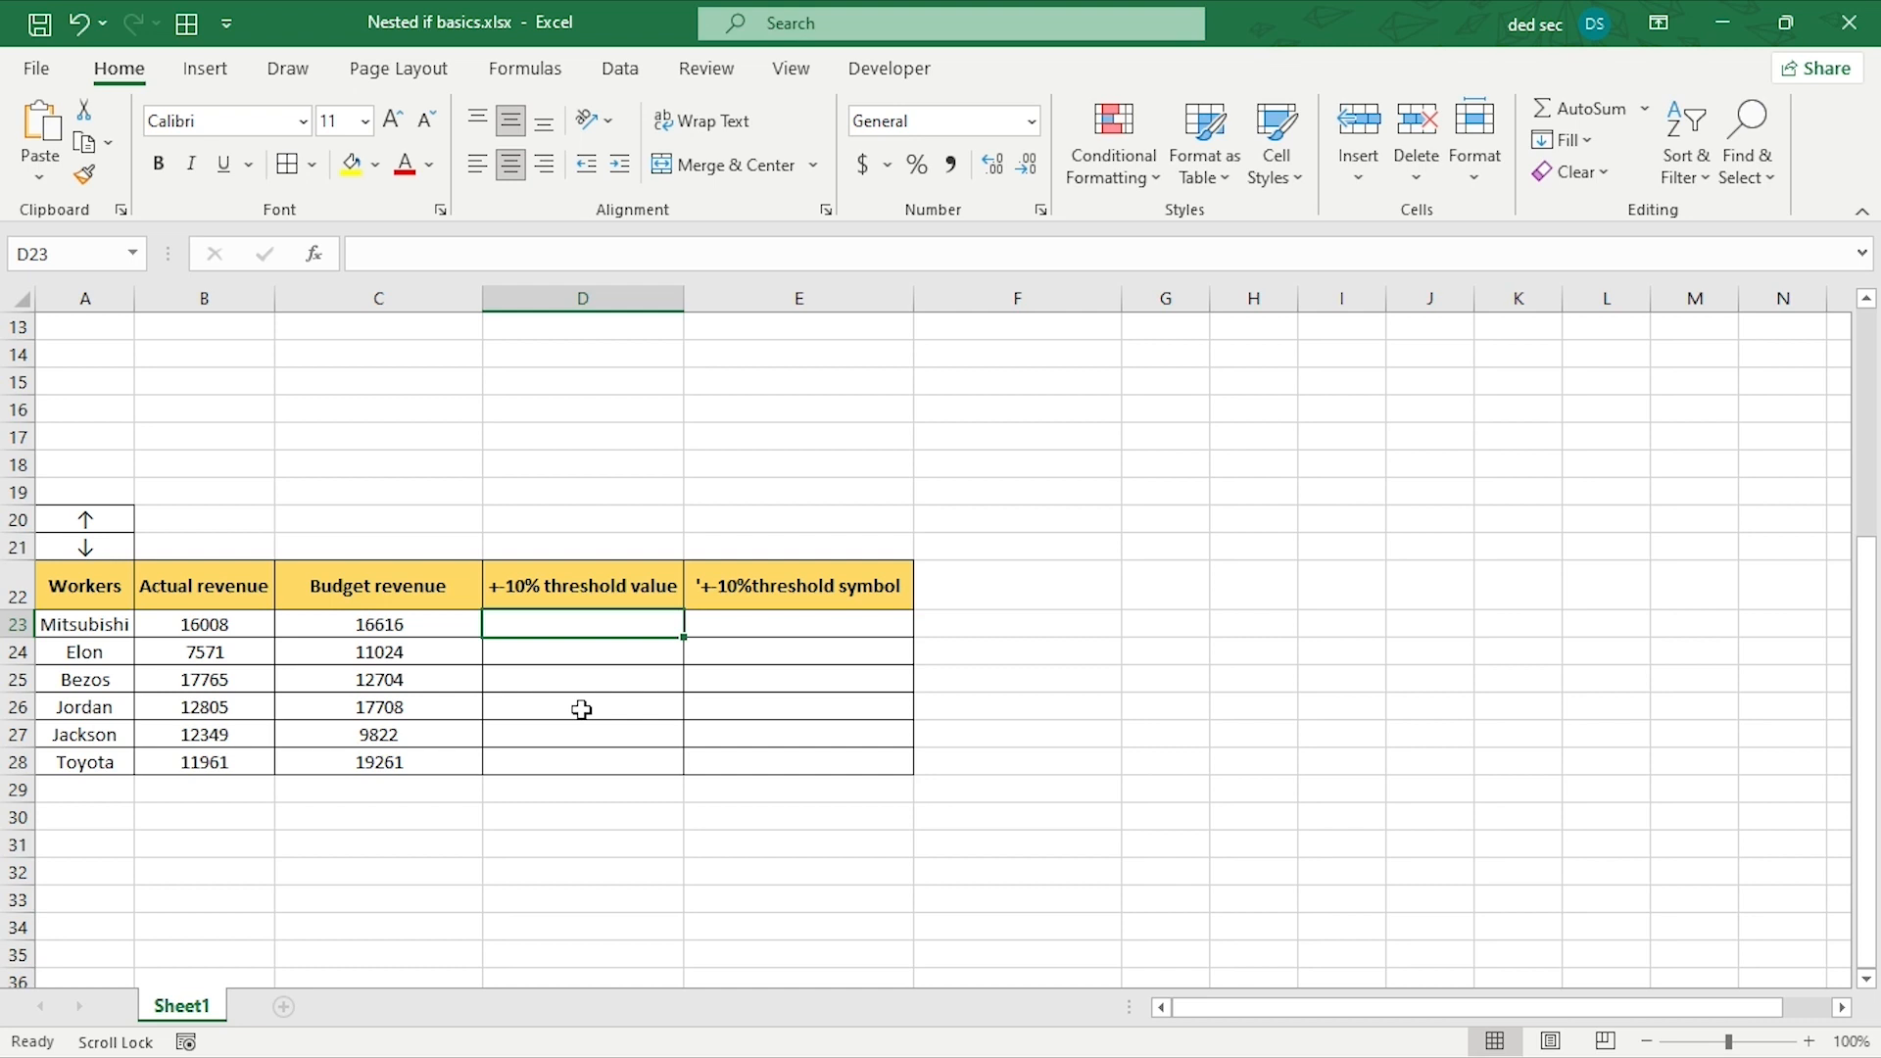
pyautogui.write('=')
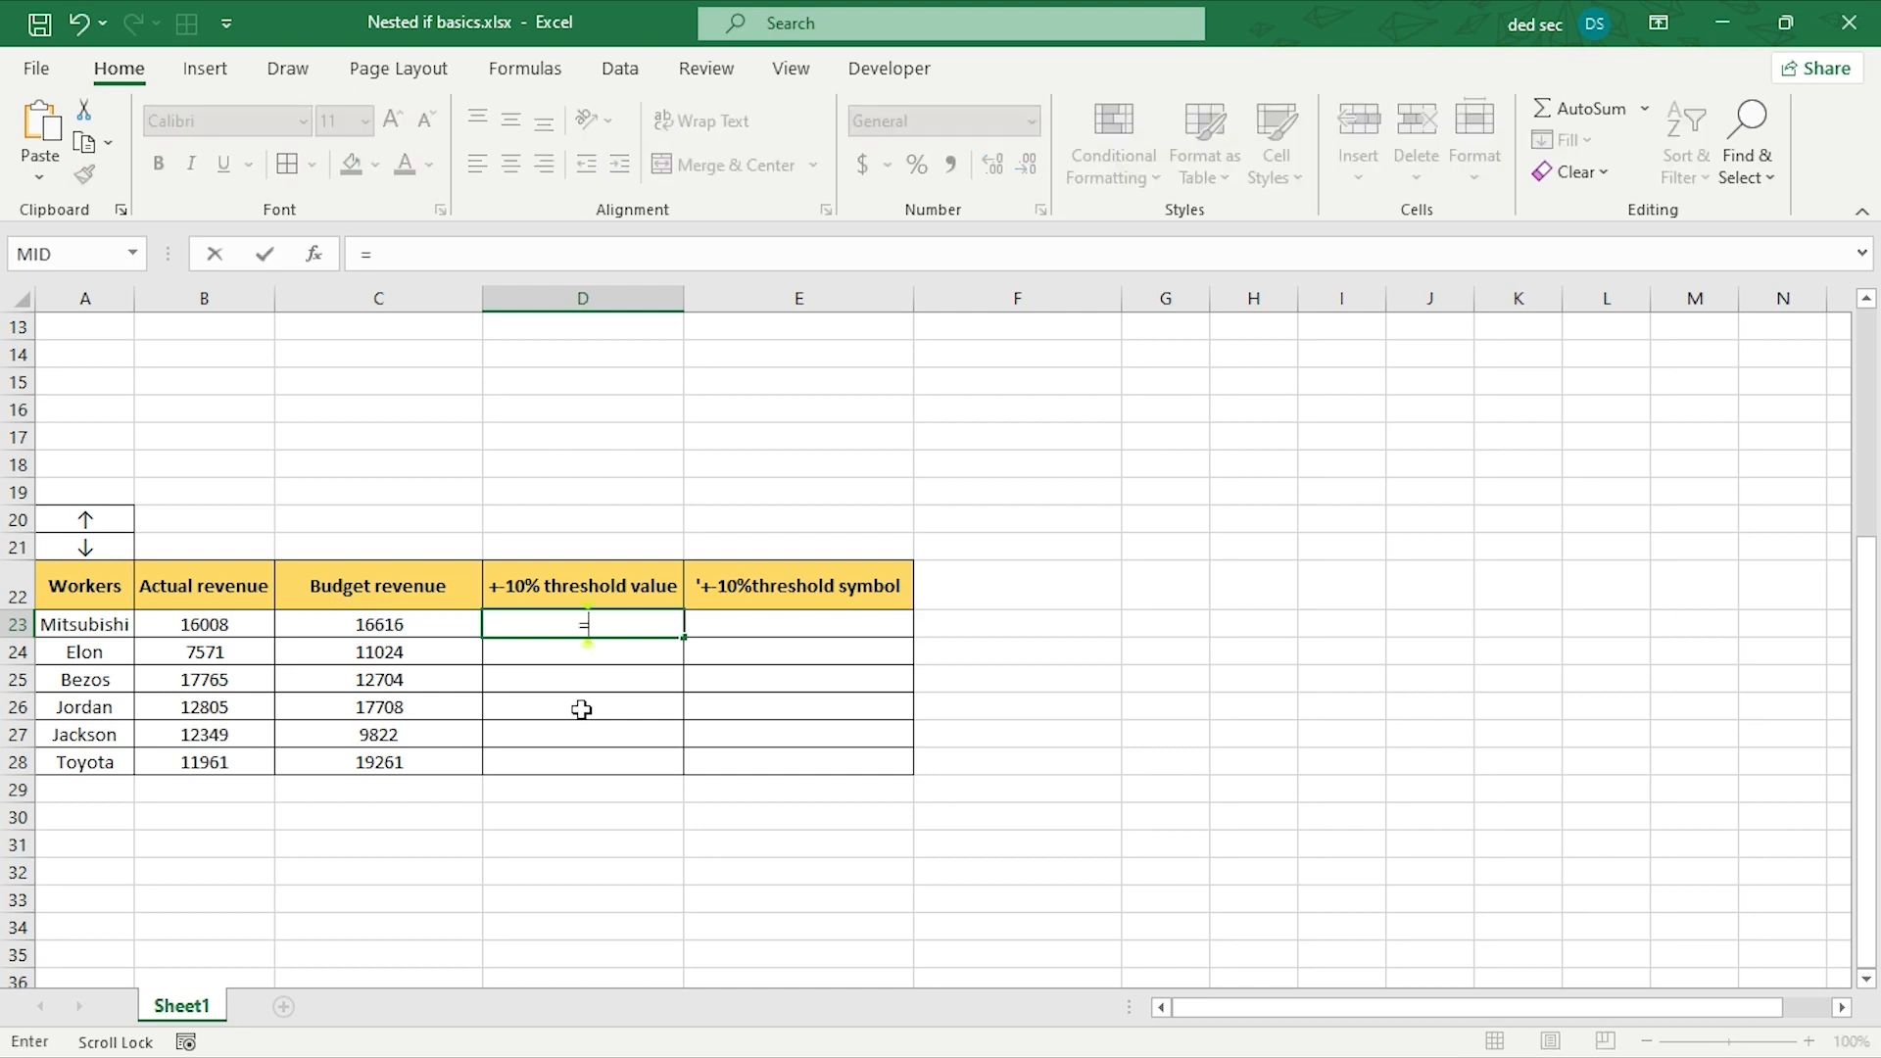
pyautogui.click(173, 619)
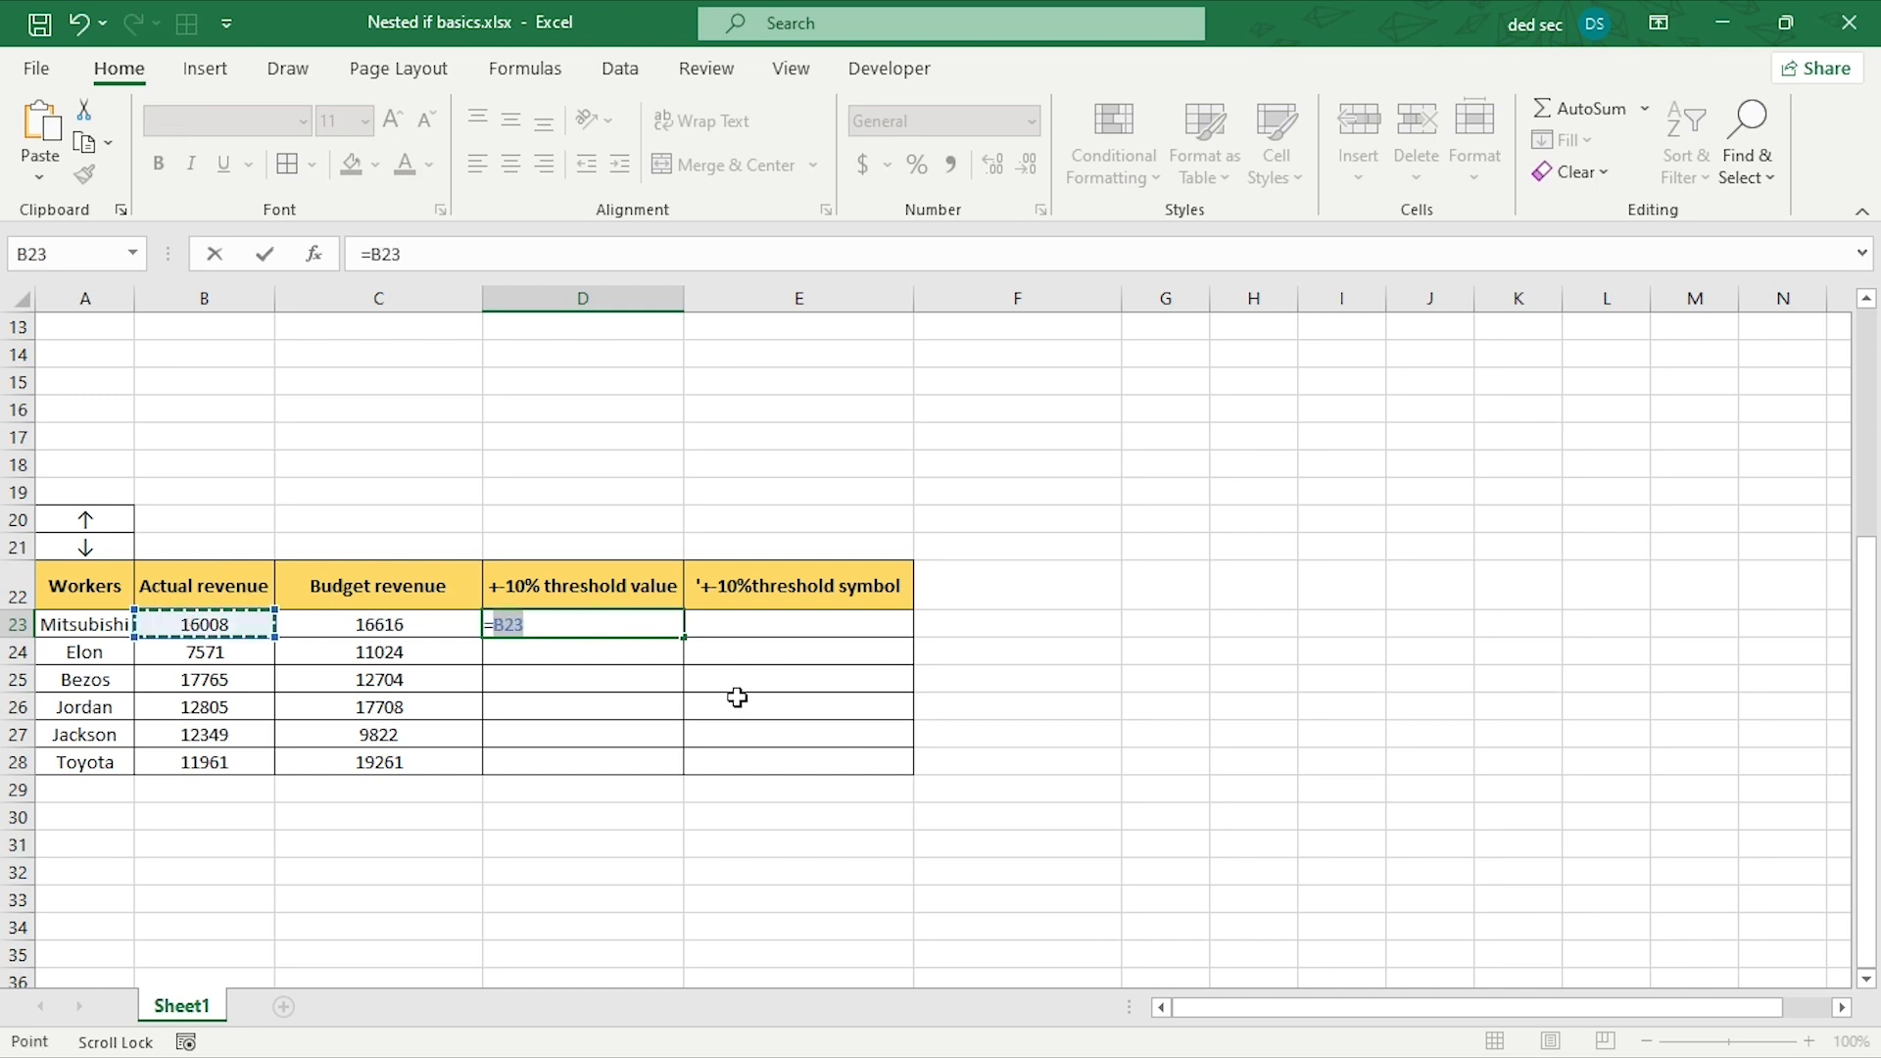
pyautogui.write('/')
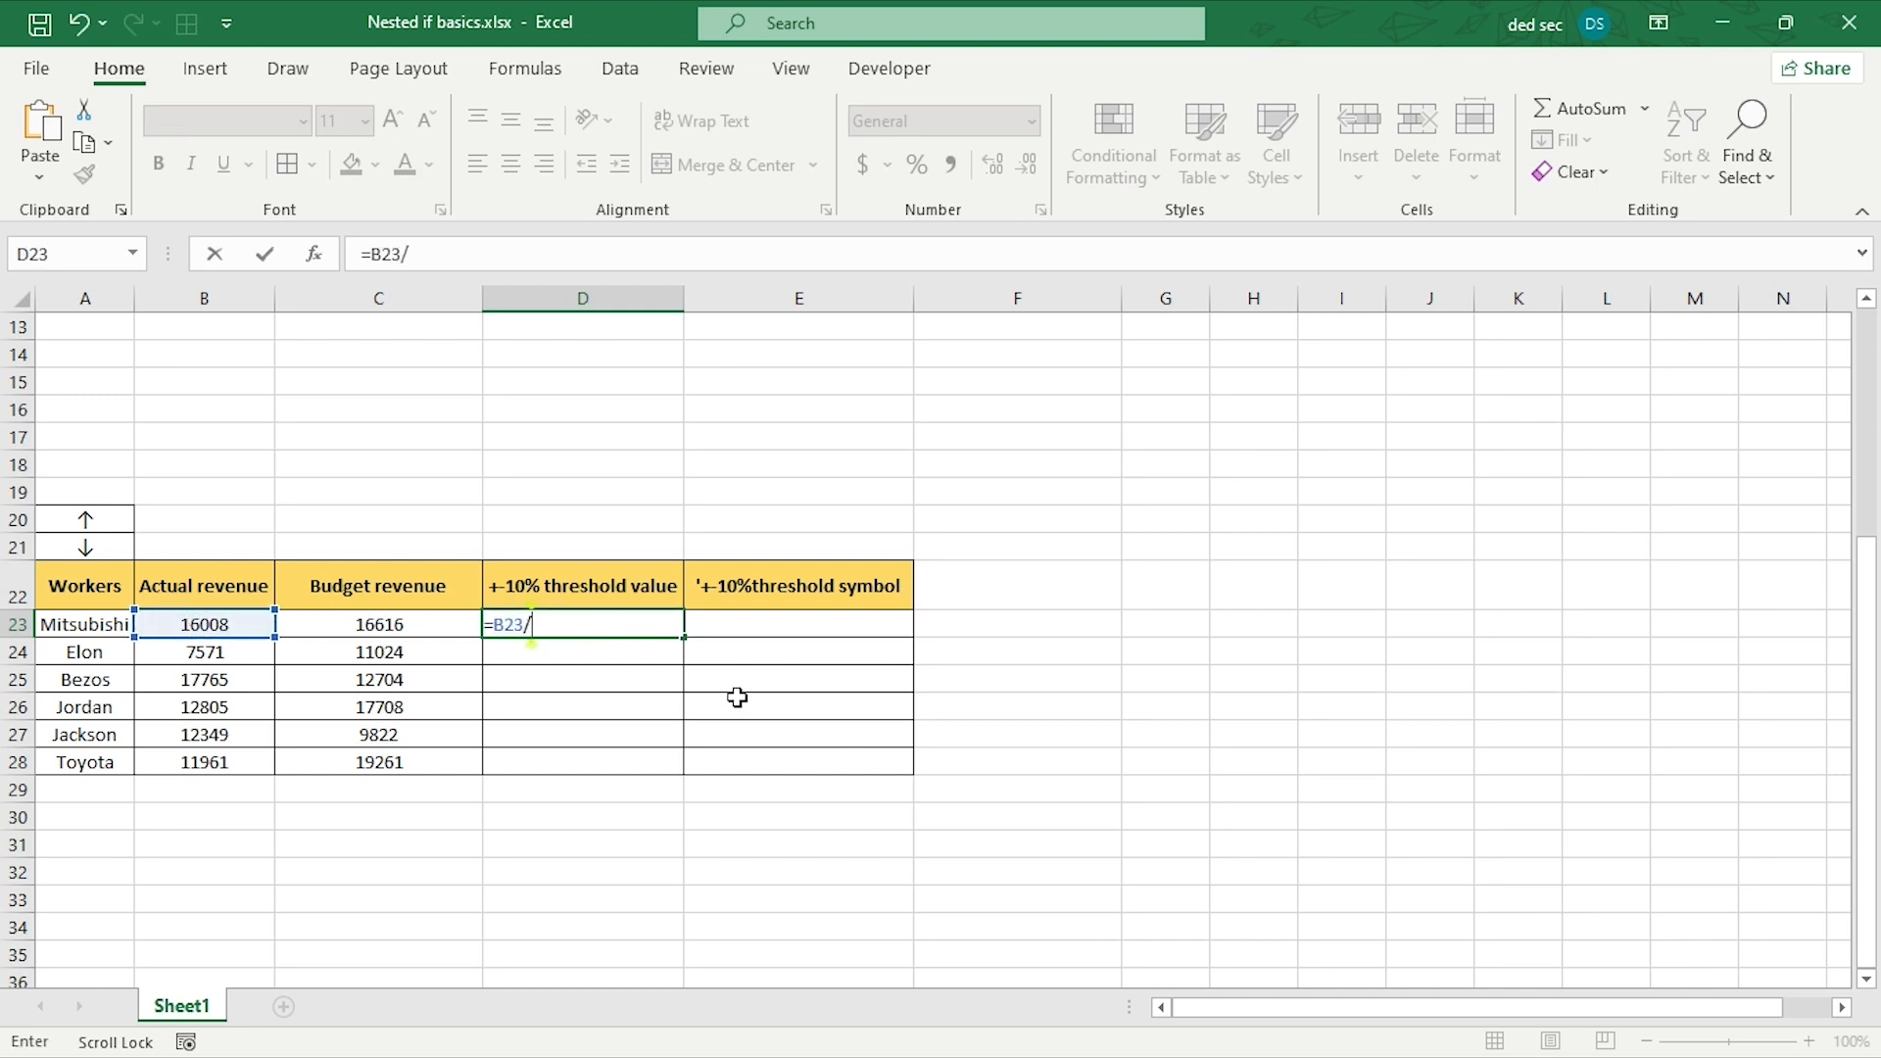
pyautogui.click(436, 623)
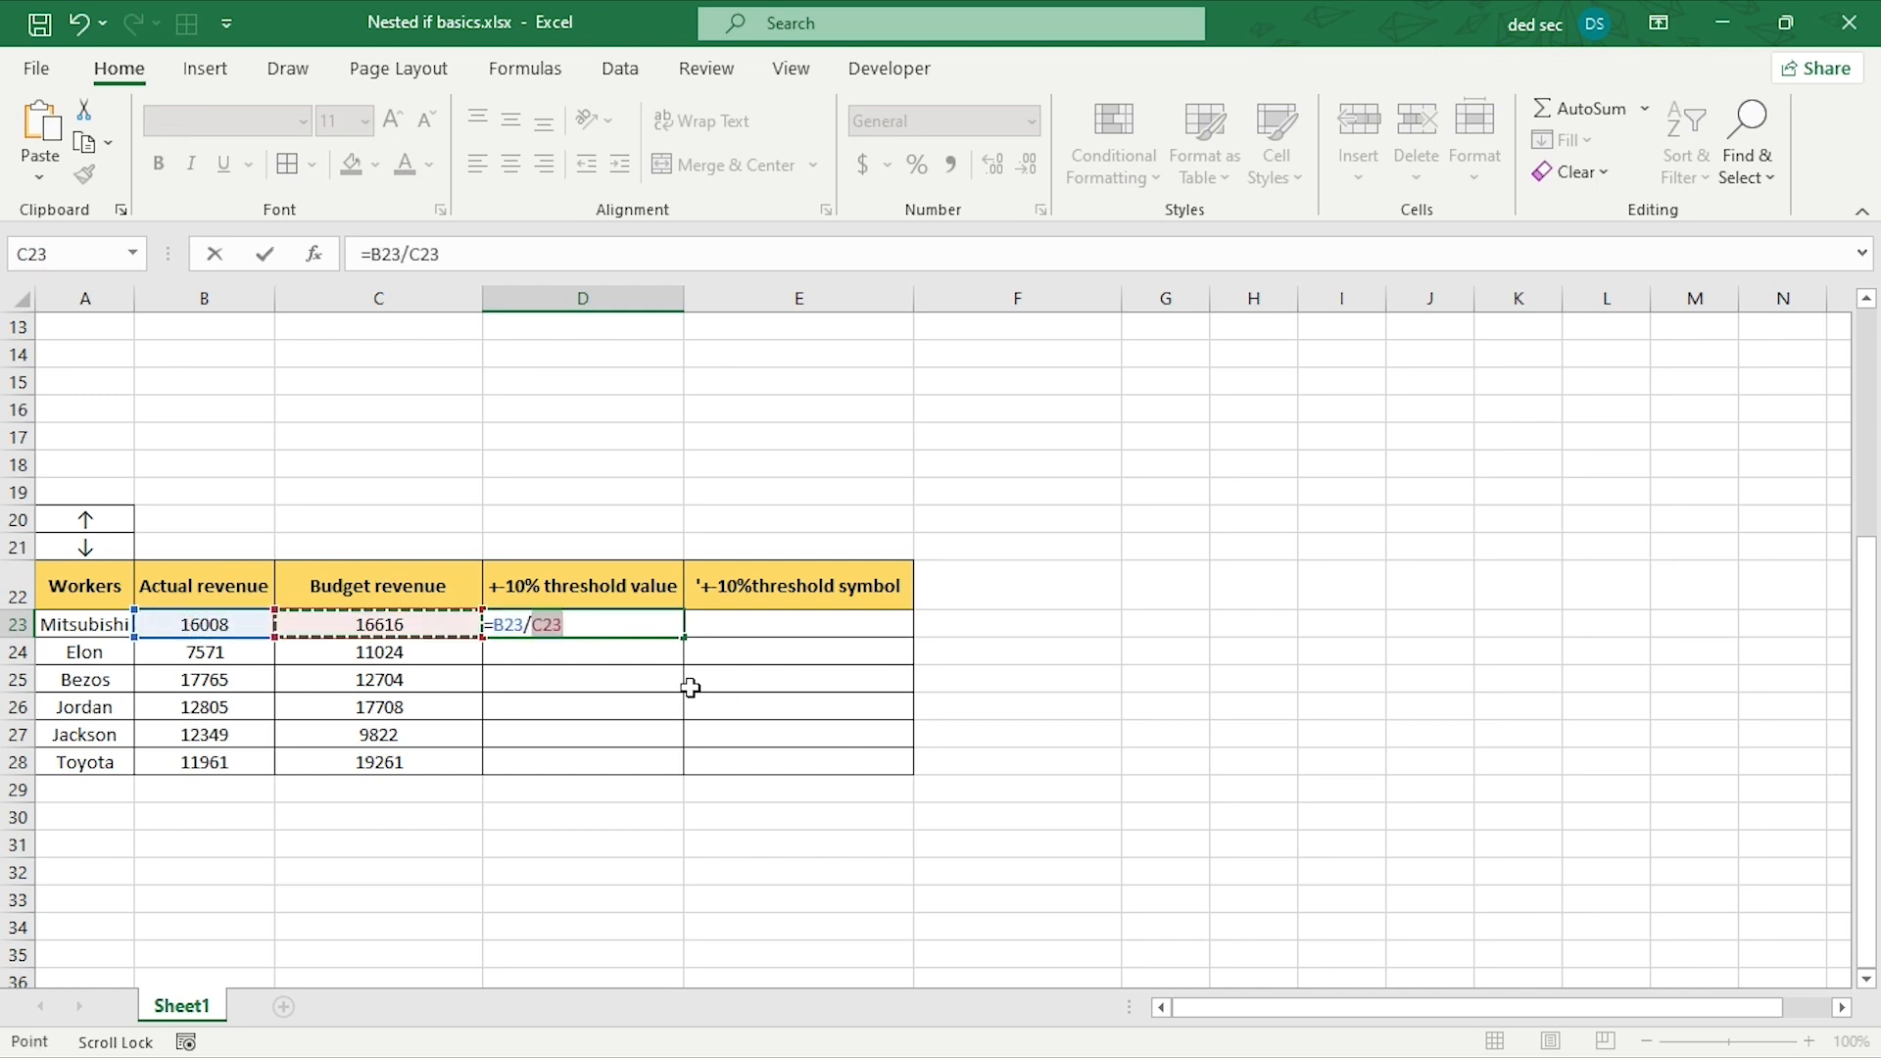
pyautogui.write('-')
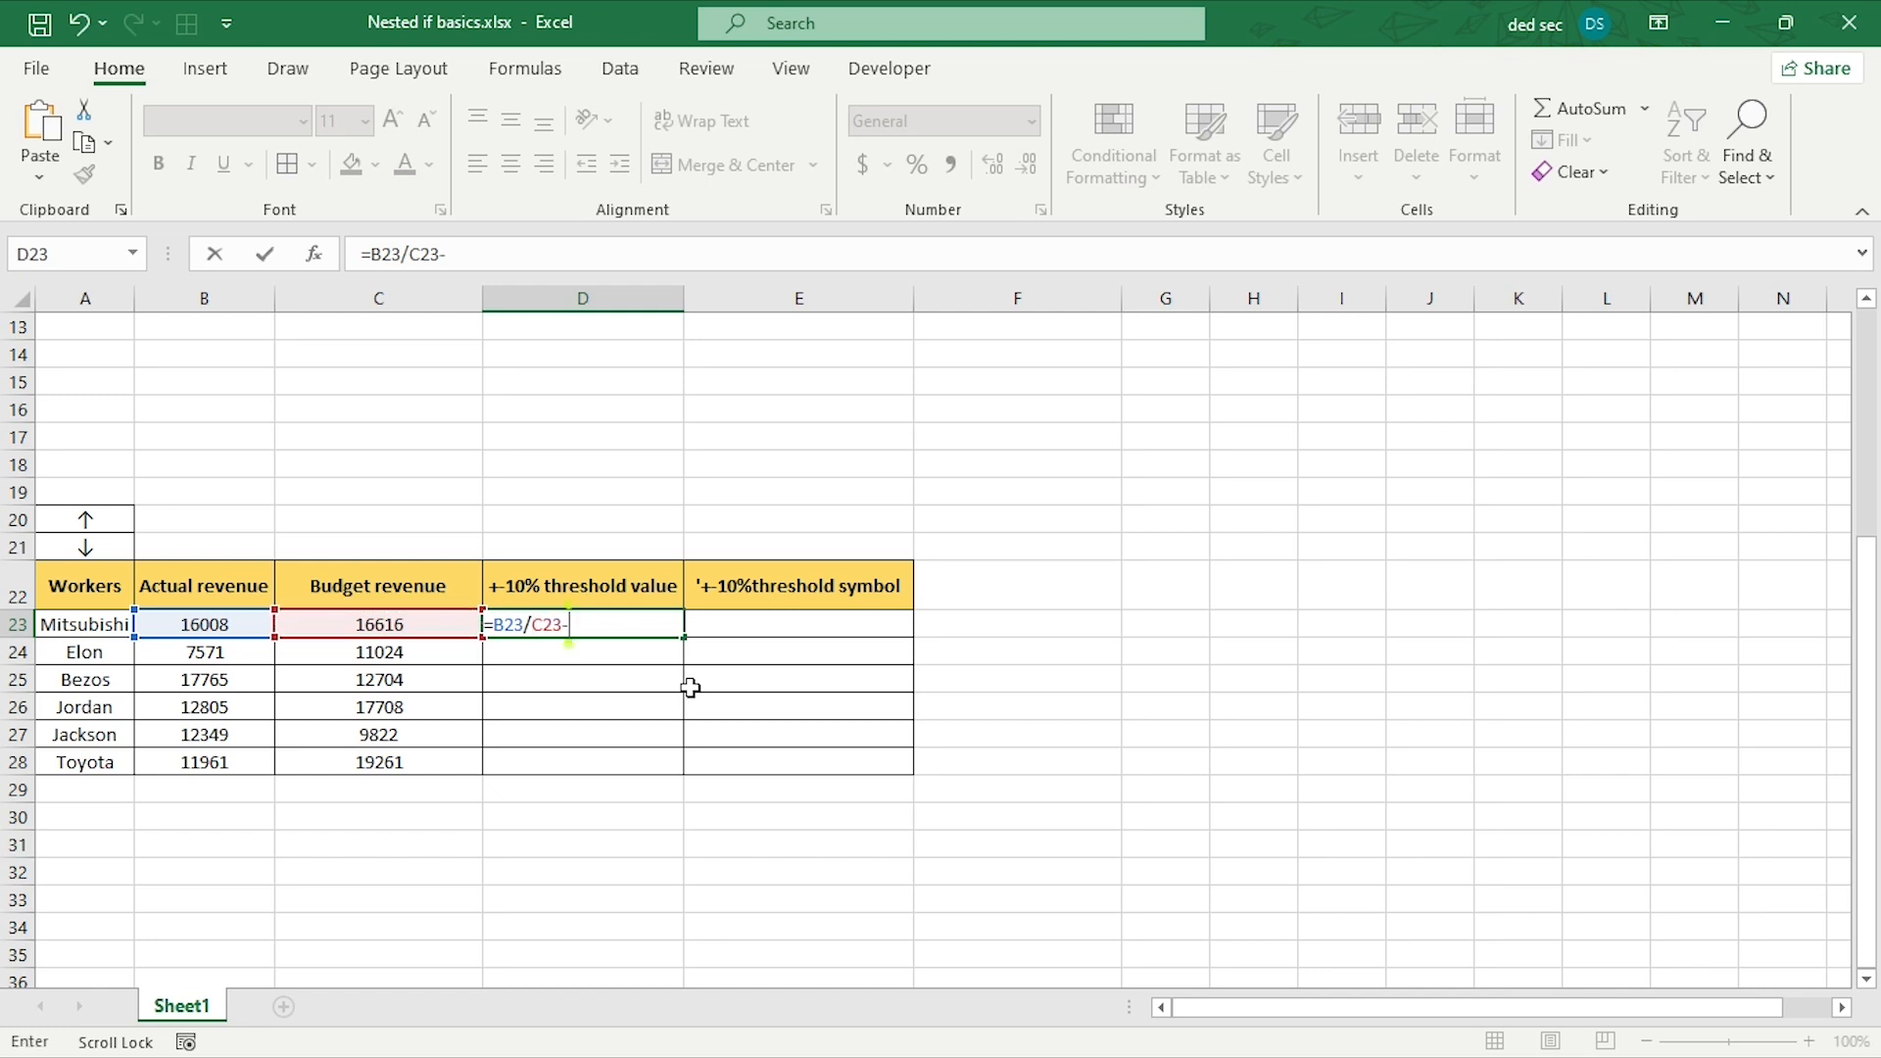
pyautogui.press('Return')
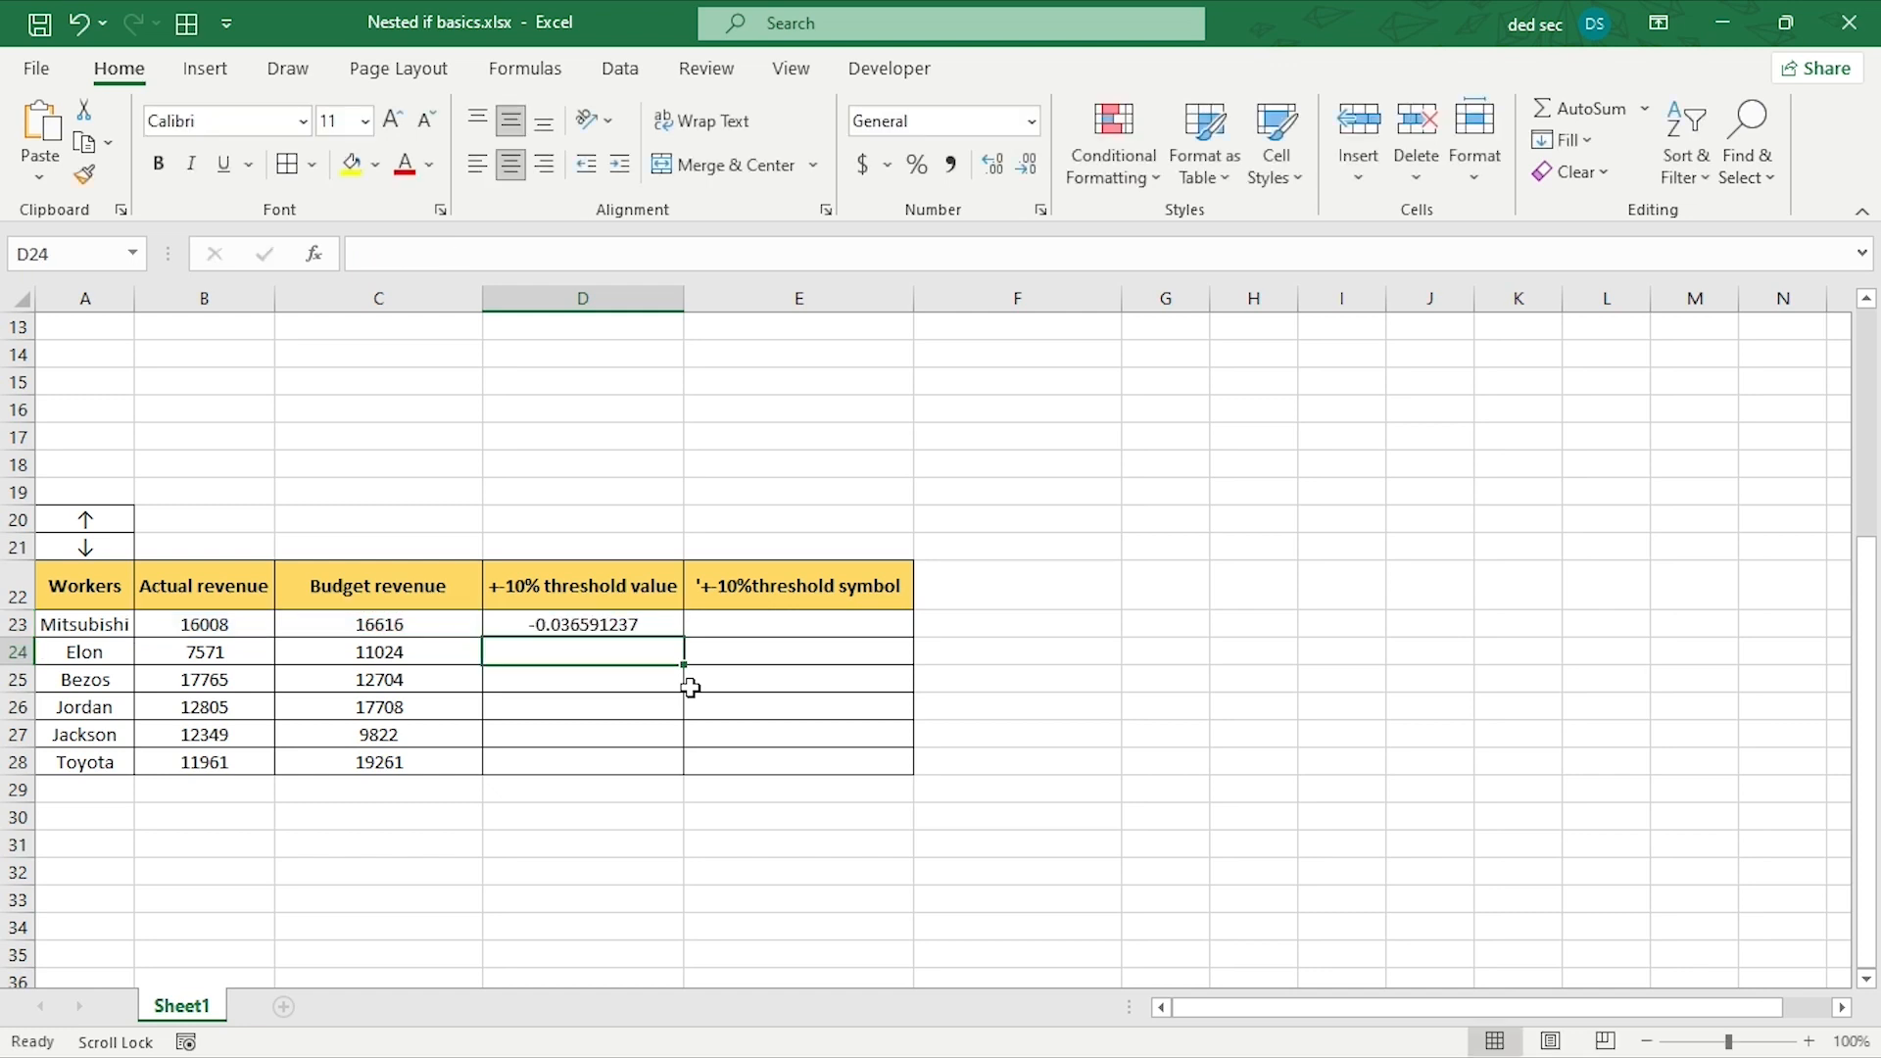
pyautogui.click(603, 629)
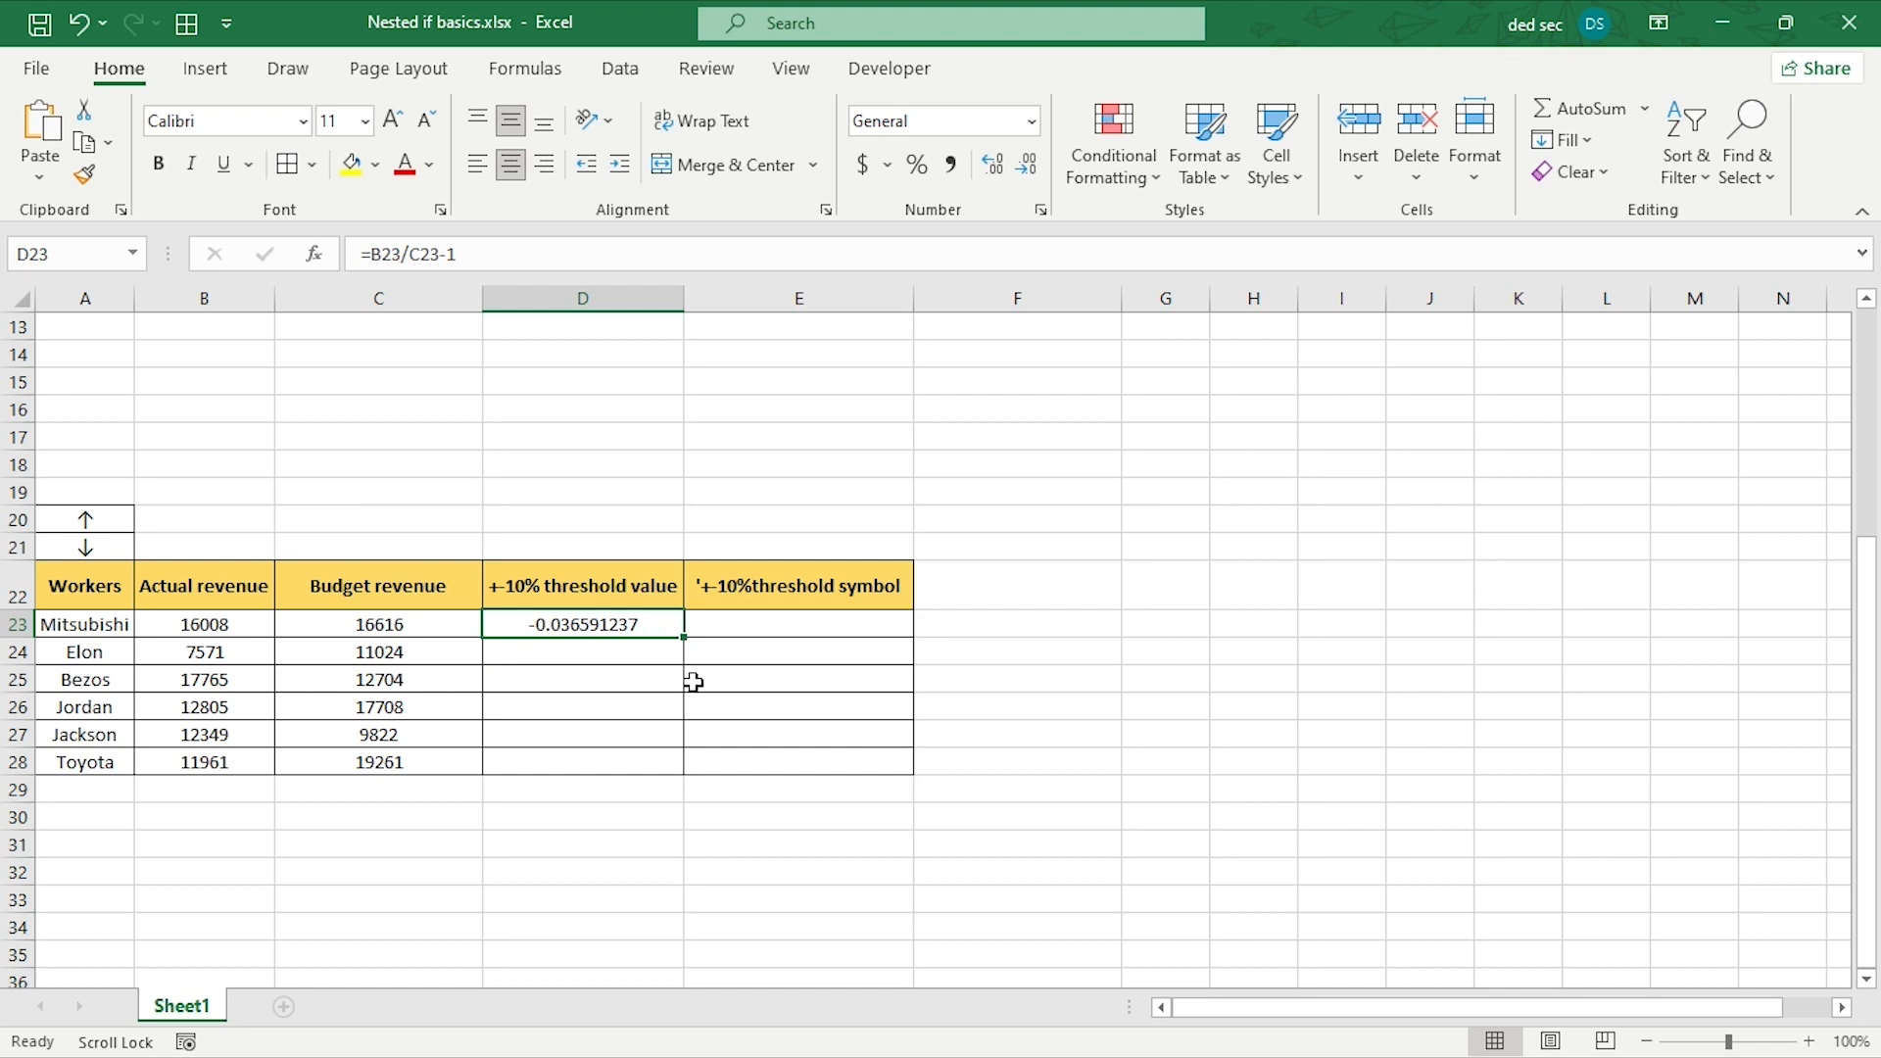
# - Format the threshold cells D23:E28 as percentages
pyautogui.moveTo(632, 623); pyautogui.dragTo(803, 778)
pyautogui.moveTo(623, 627); pyautogui.dragTo(760, 760)
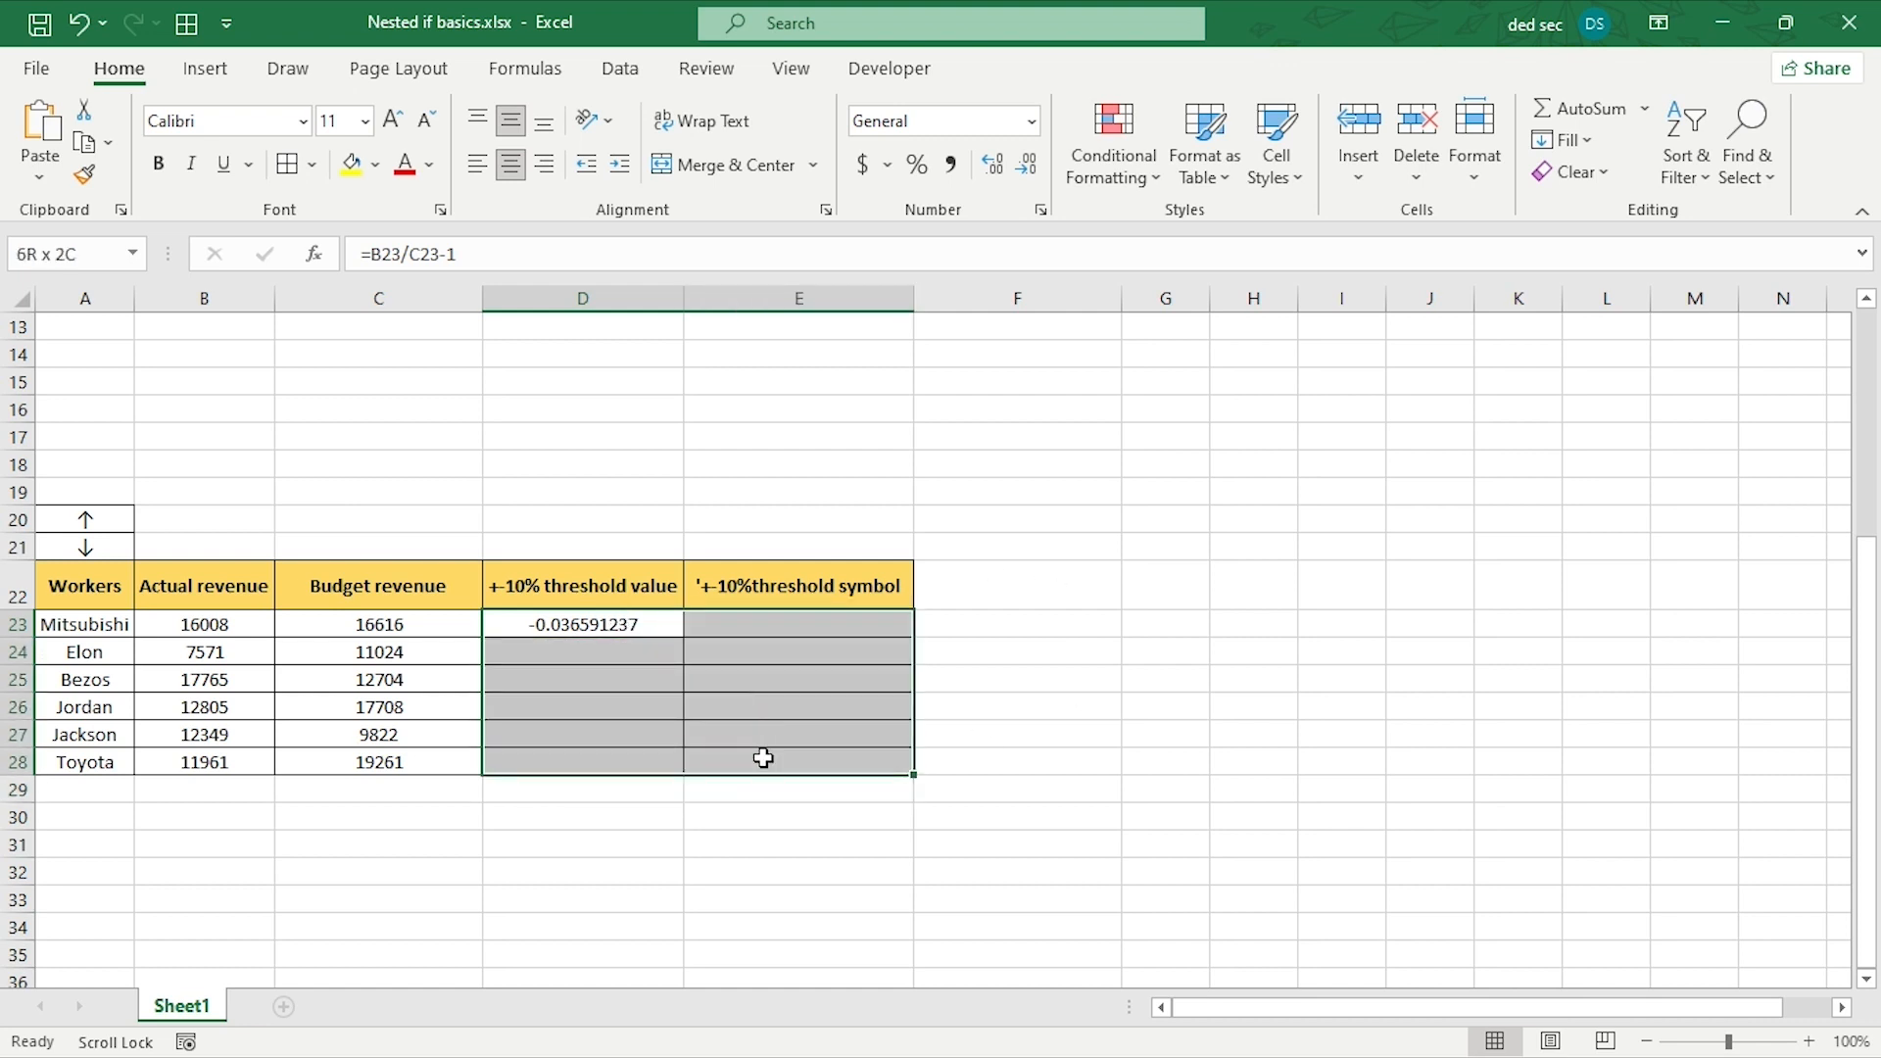
pyautogui.click(911, 164)
pyautogui.click(652, 624)
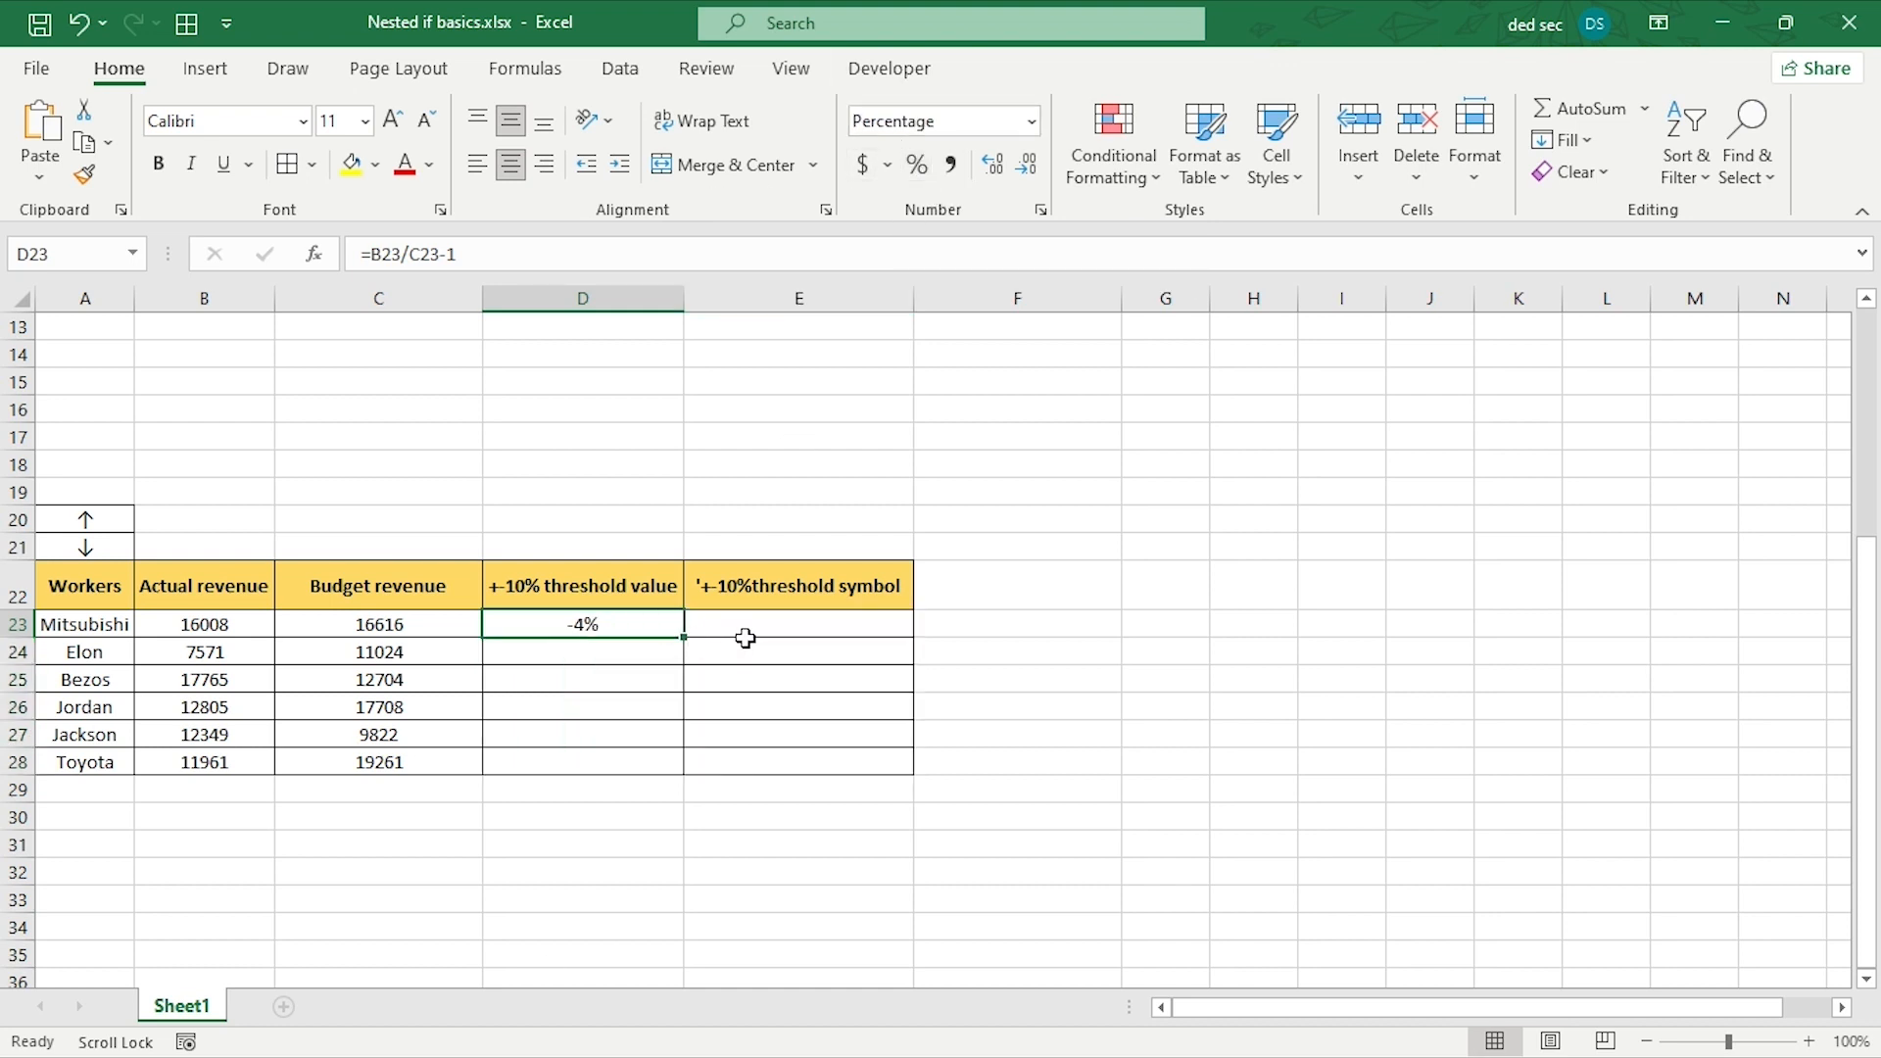
pyautogui.click(696, 626)
pyautogui.click(641, 631)
pyautogui.click(706, 715)
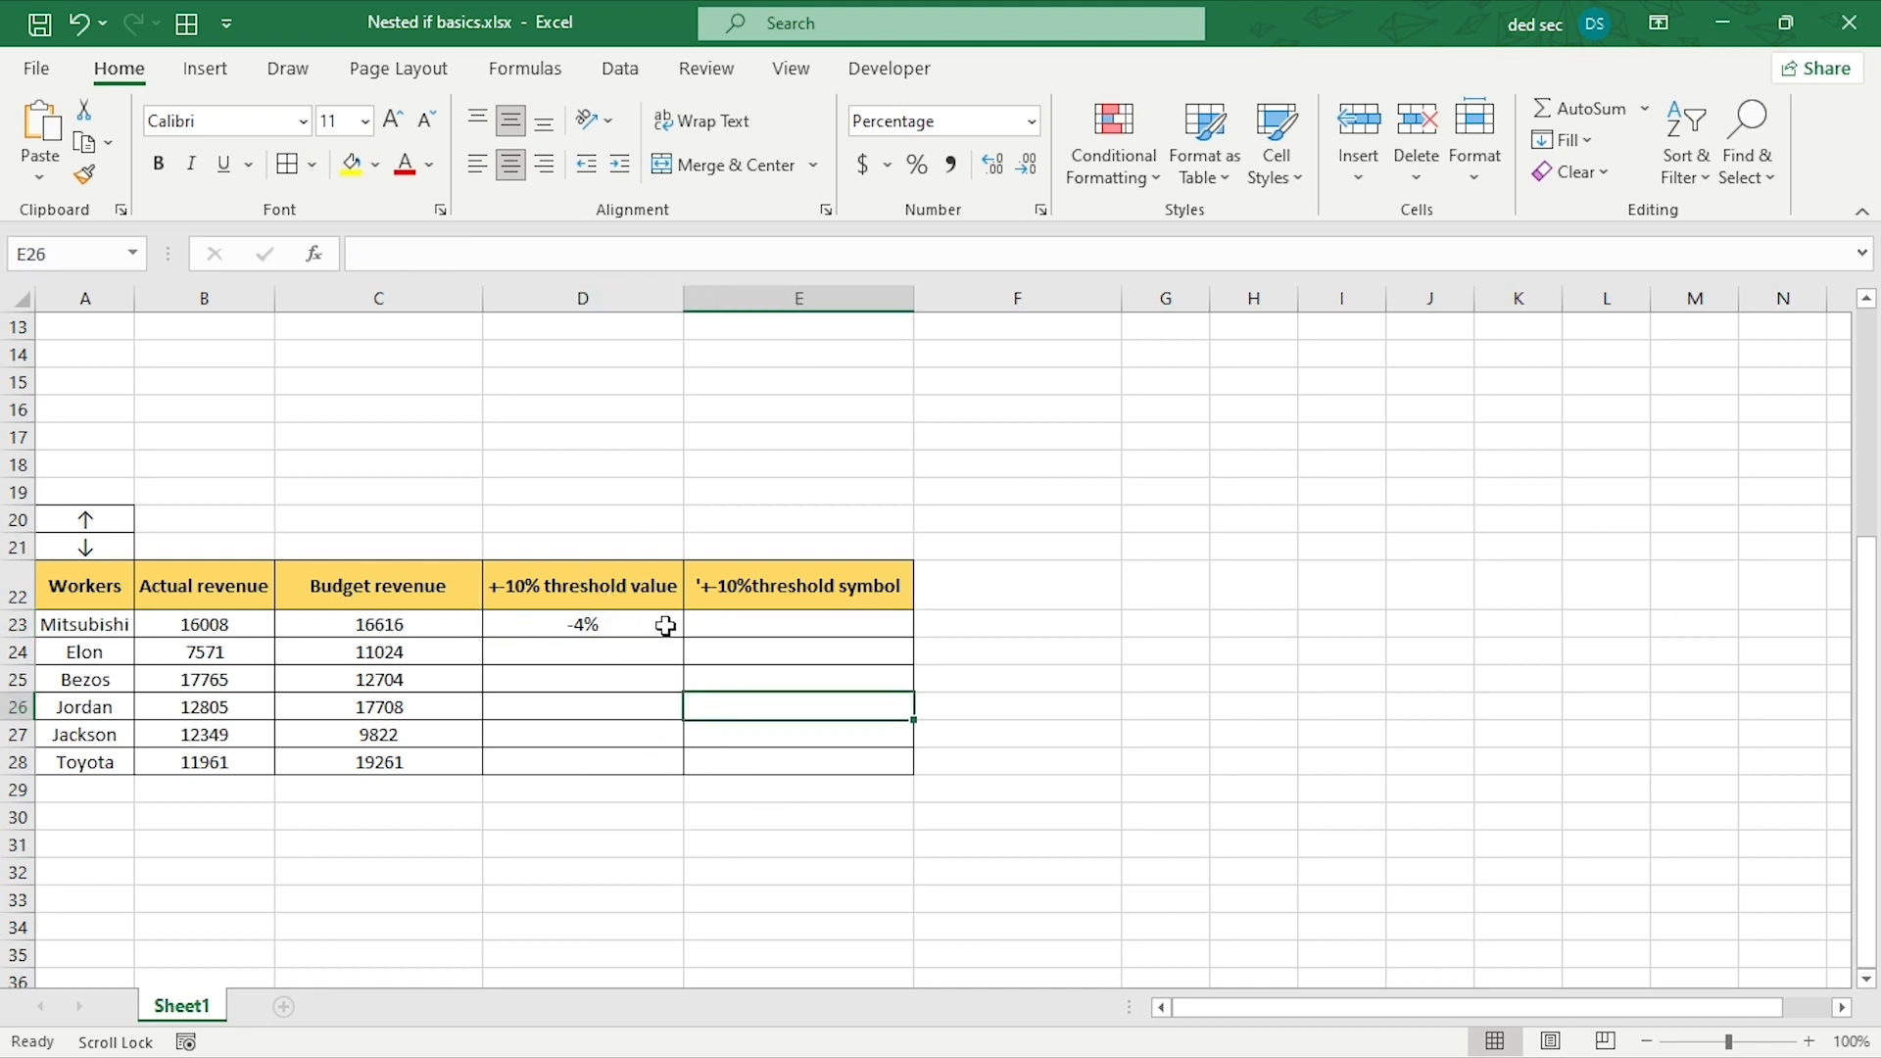
pyautogui.click(663, 625)
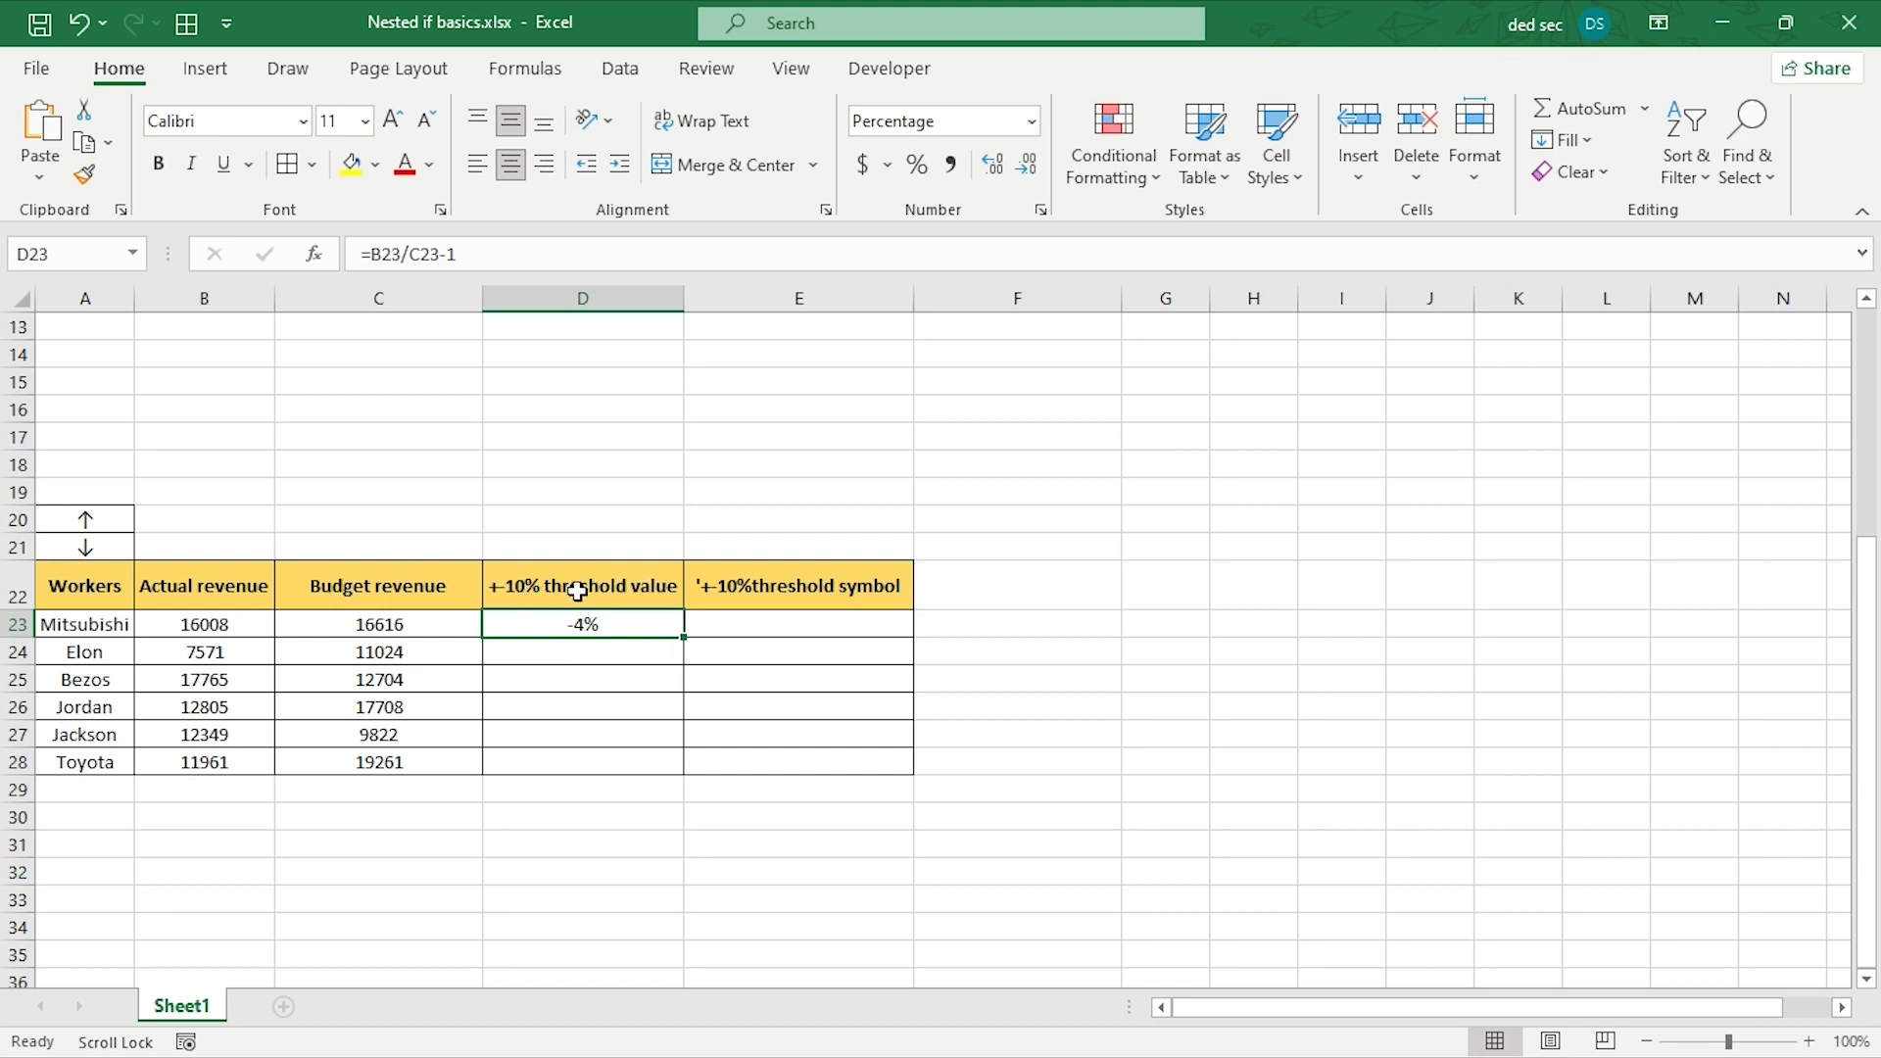
pyautogui.press('Delete')
pyautogui.write('if')
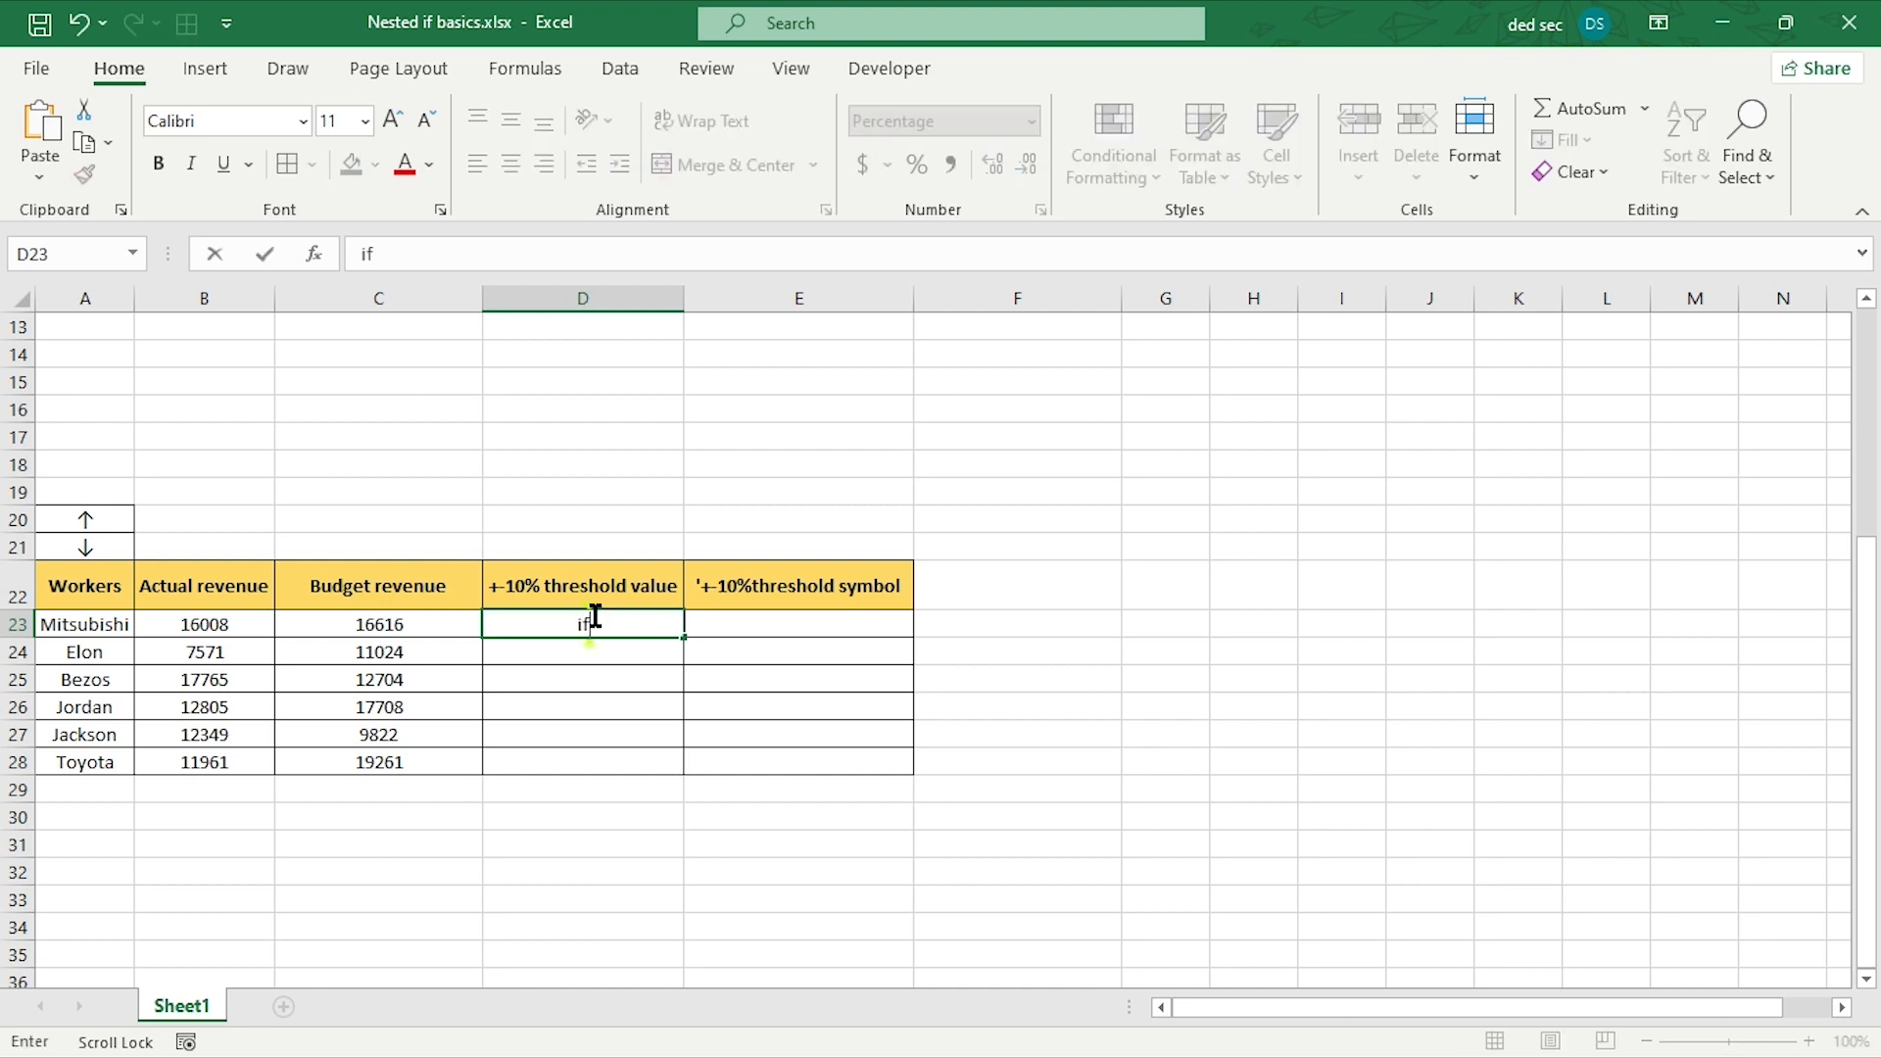
pyautogui.write('(or')
pyautogui.press('Tab')
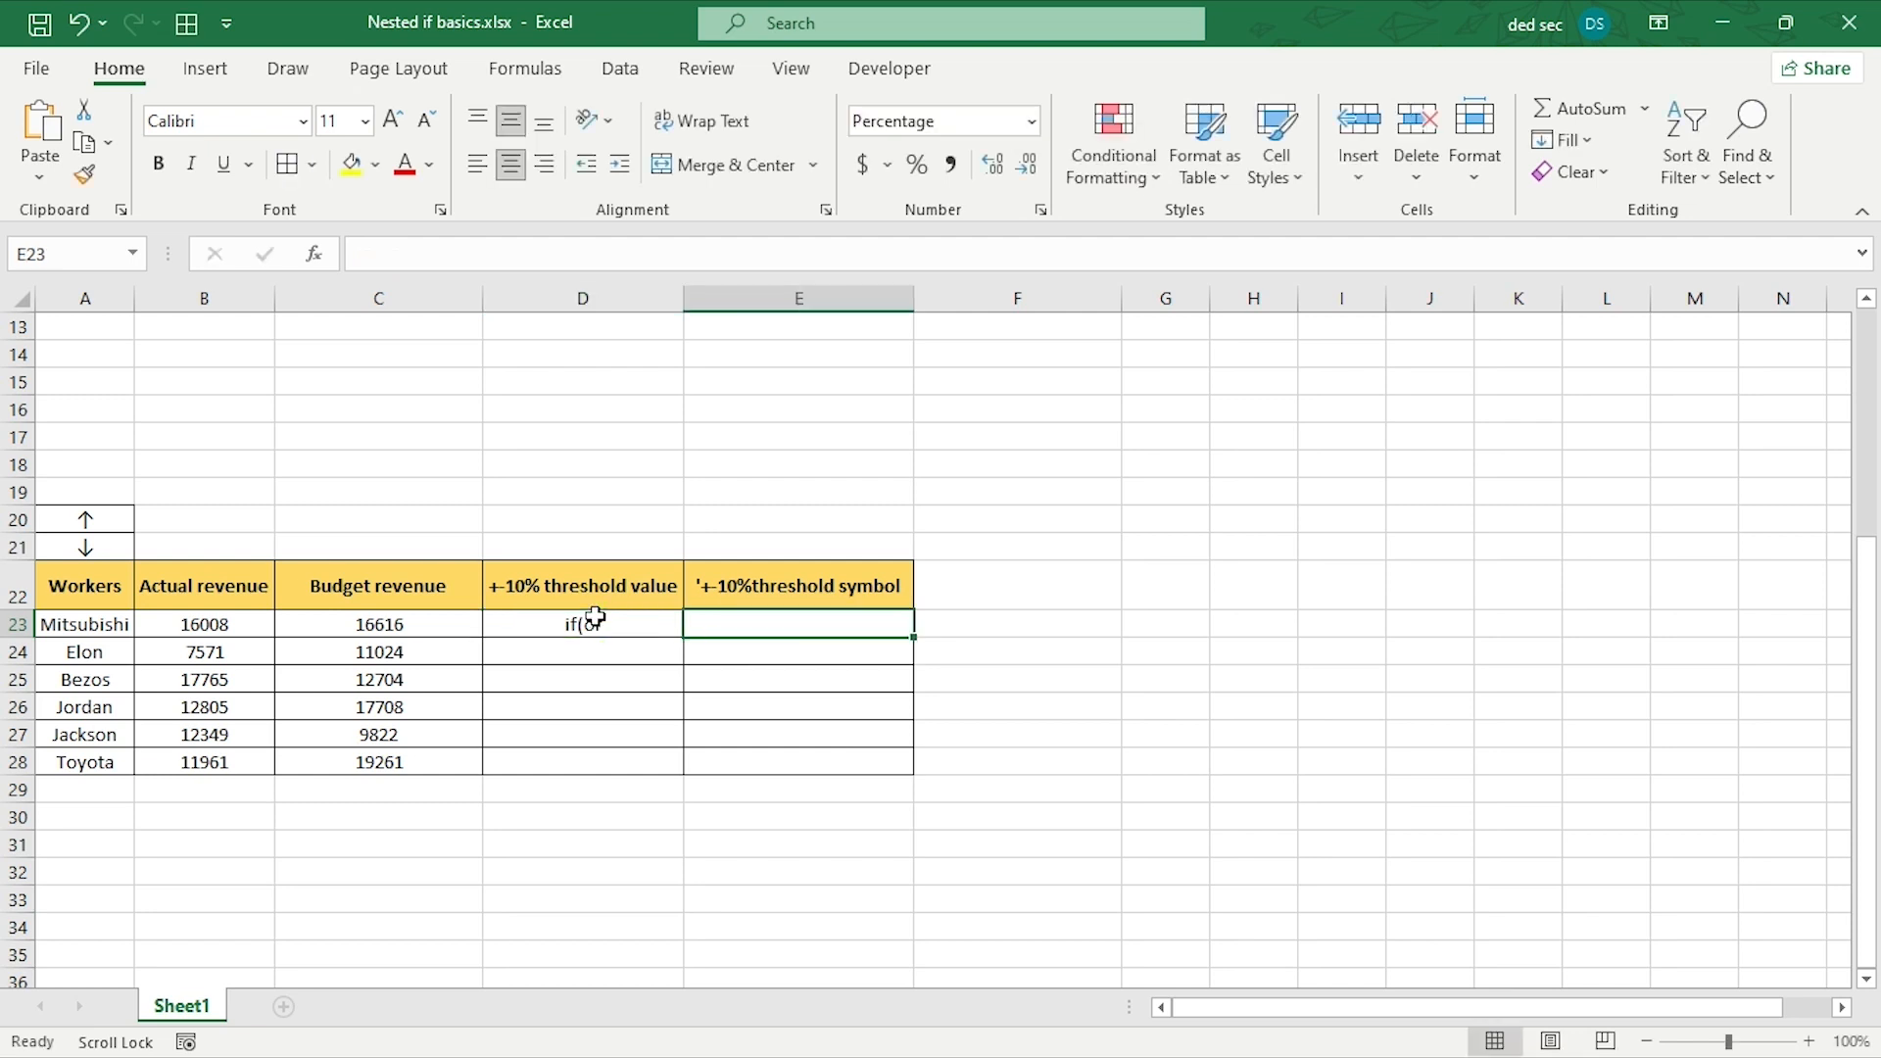
# - Replace the content of D23 with an IF formula whose OR test starts with B23/C23-1>10%
pyautogui.click(598, 623)
pyautogui.click(449, 254)
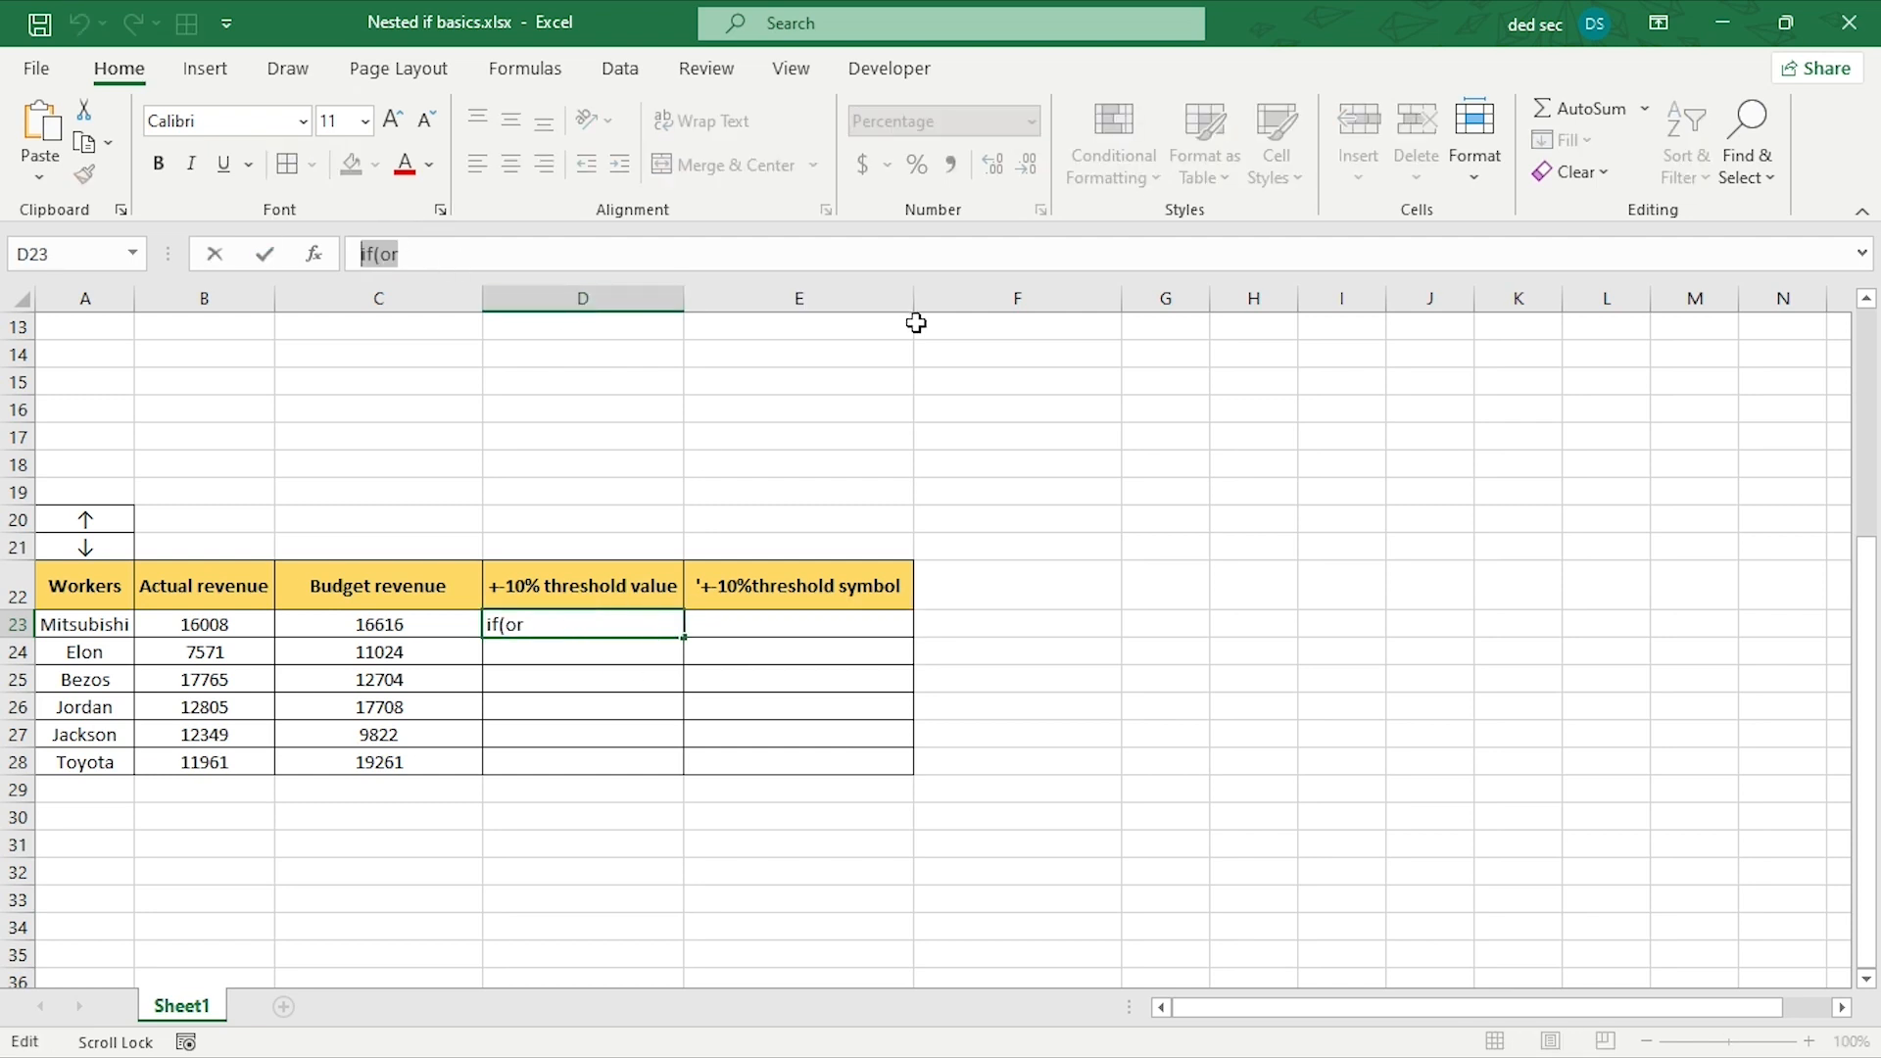
pyautogui.write('=if')
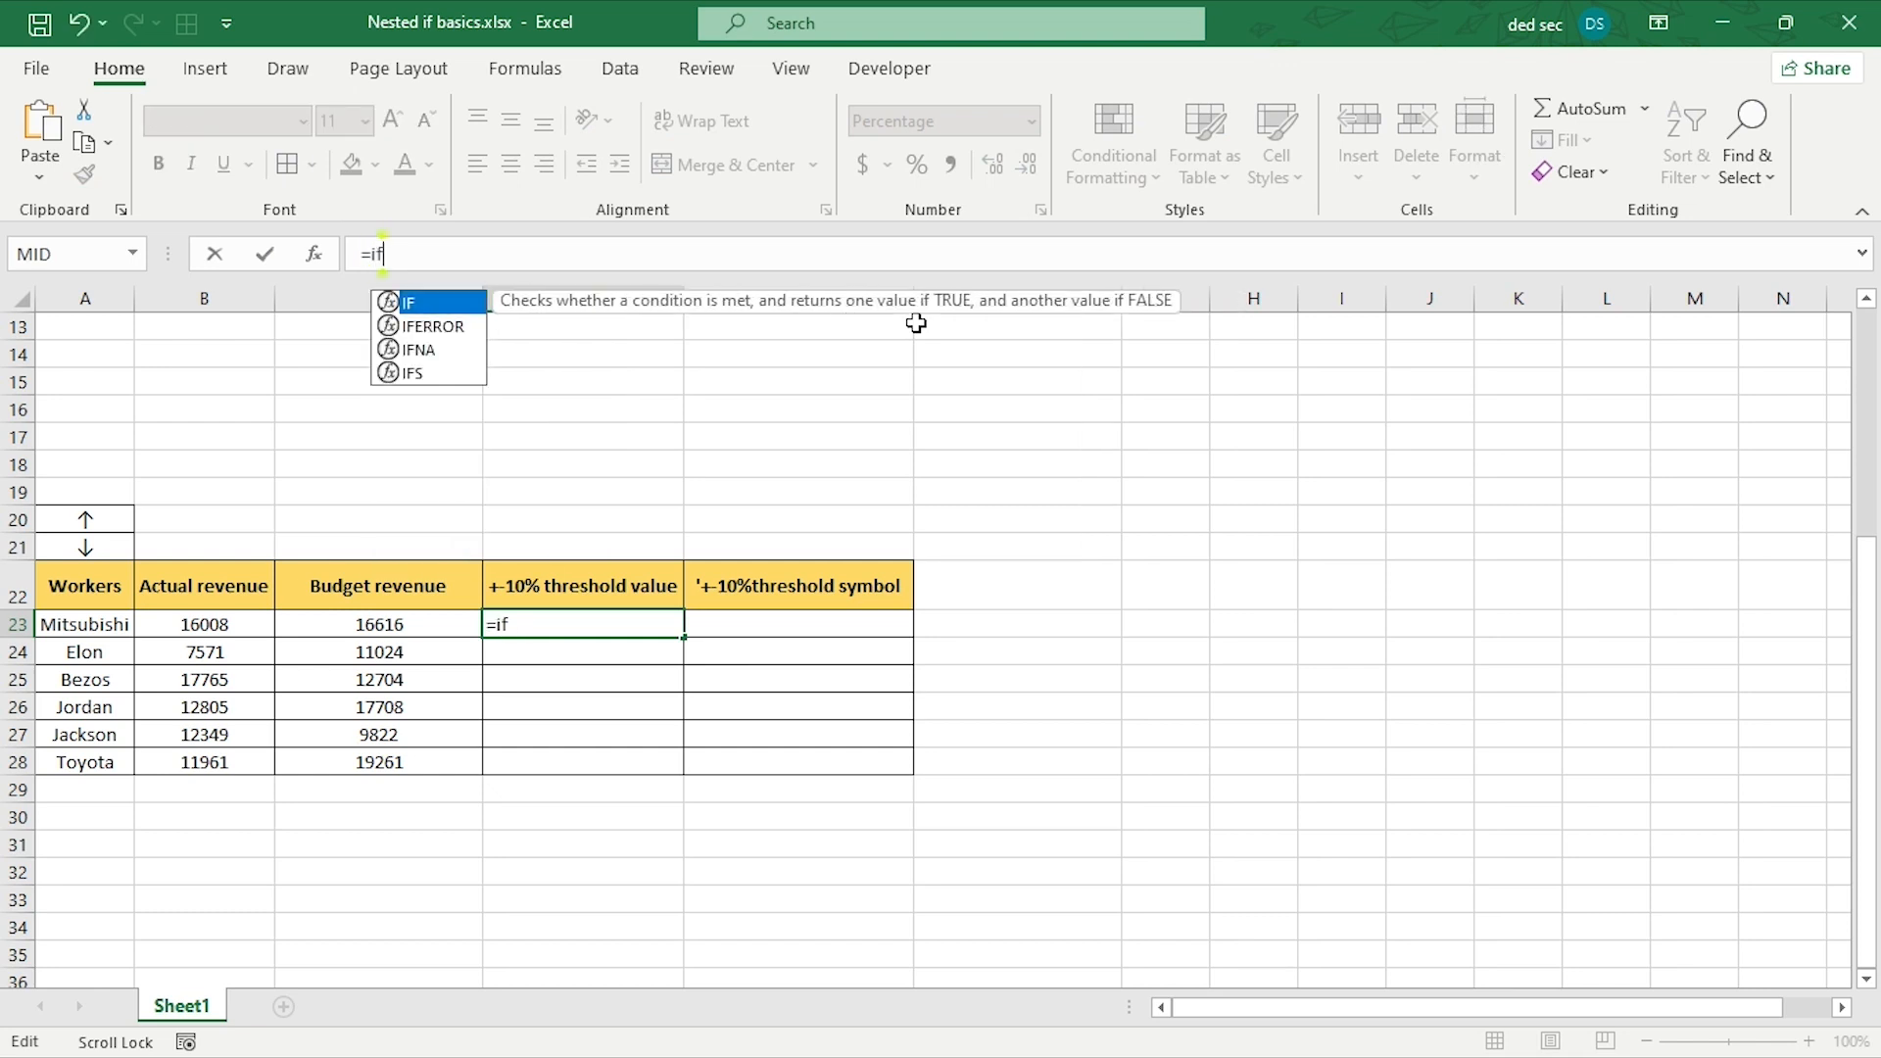
pyautogui.press('Tab')
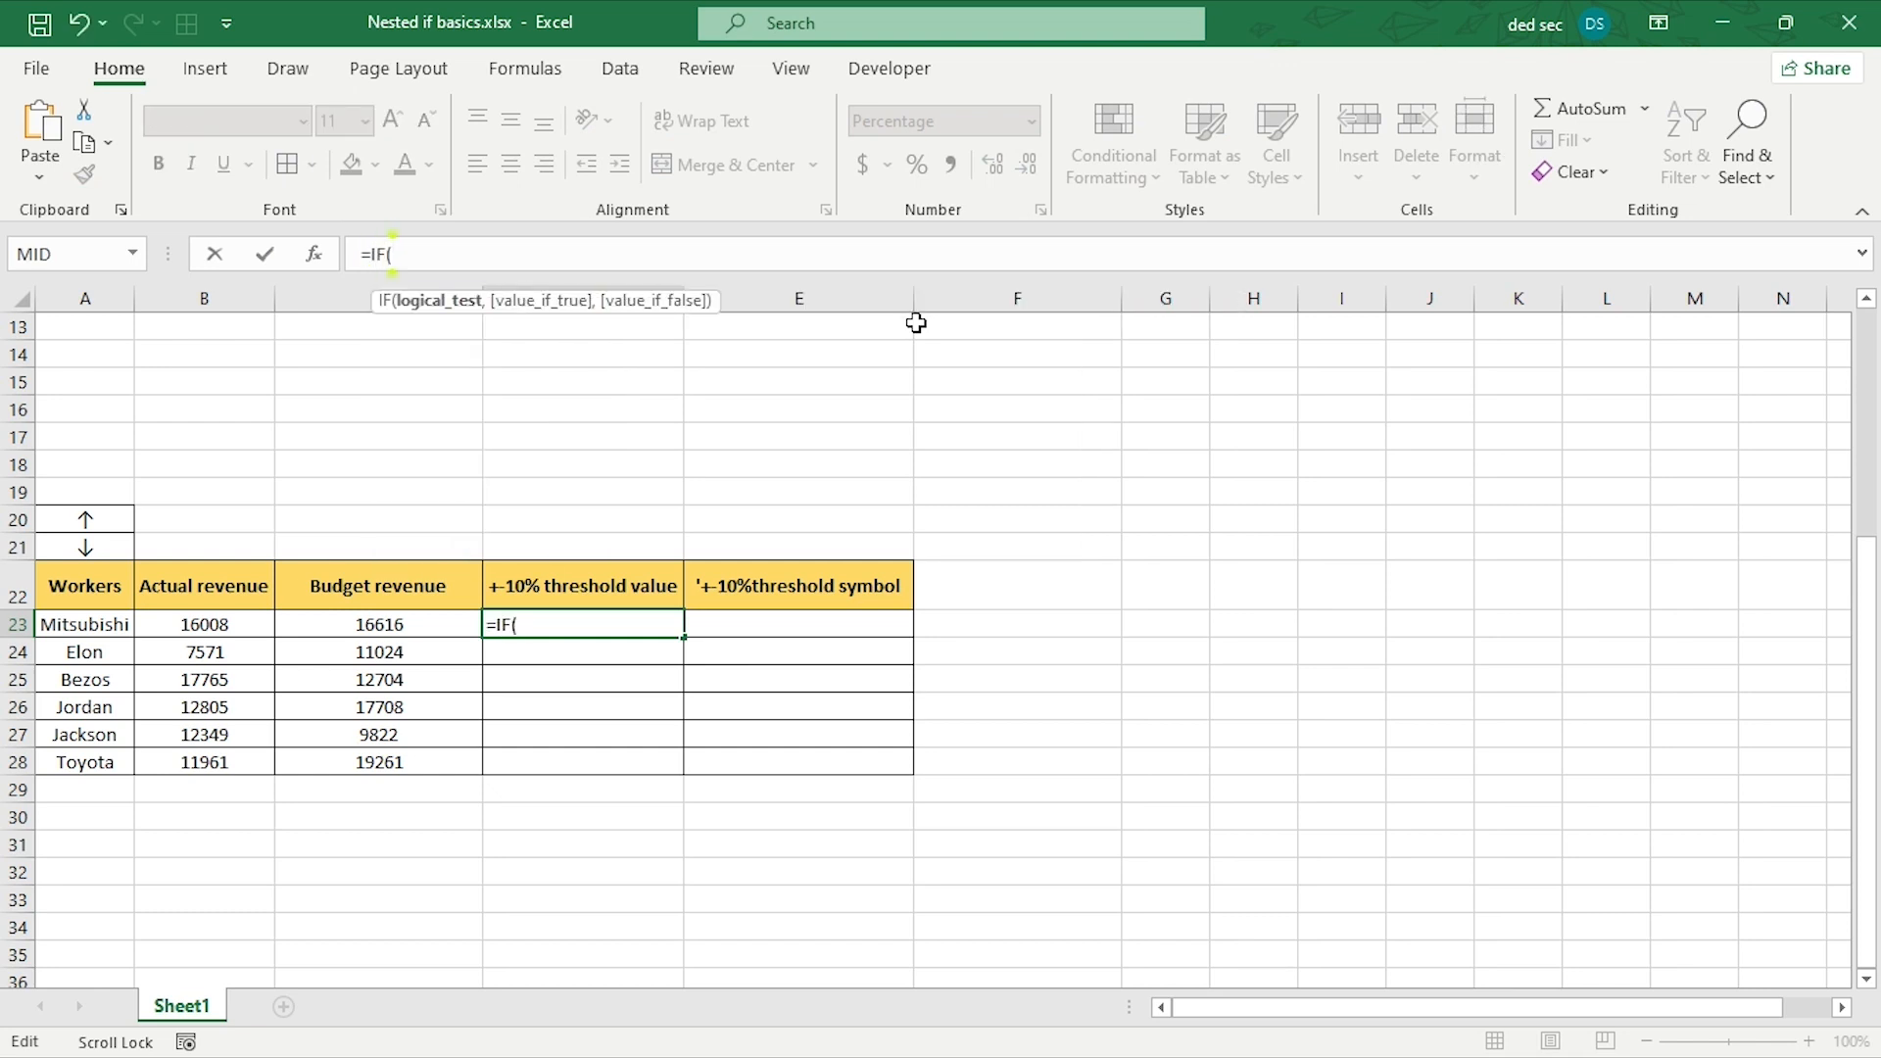
pyautogui.write('or')
pyautogui.press('Tab')
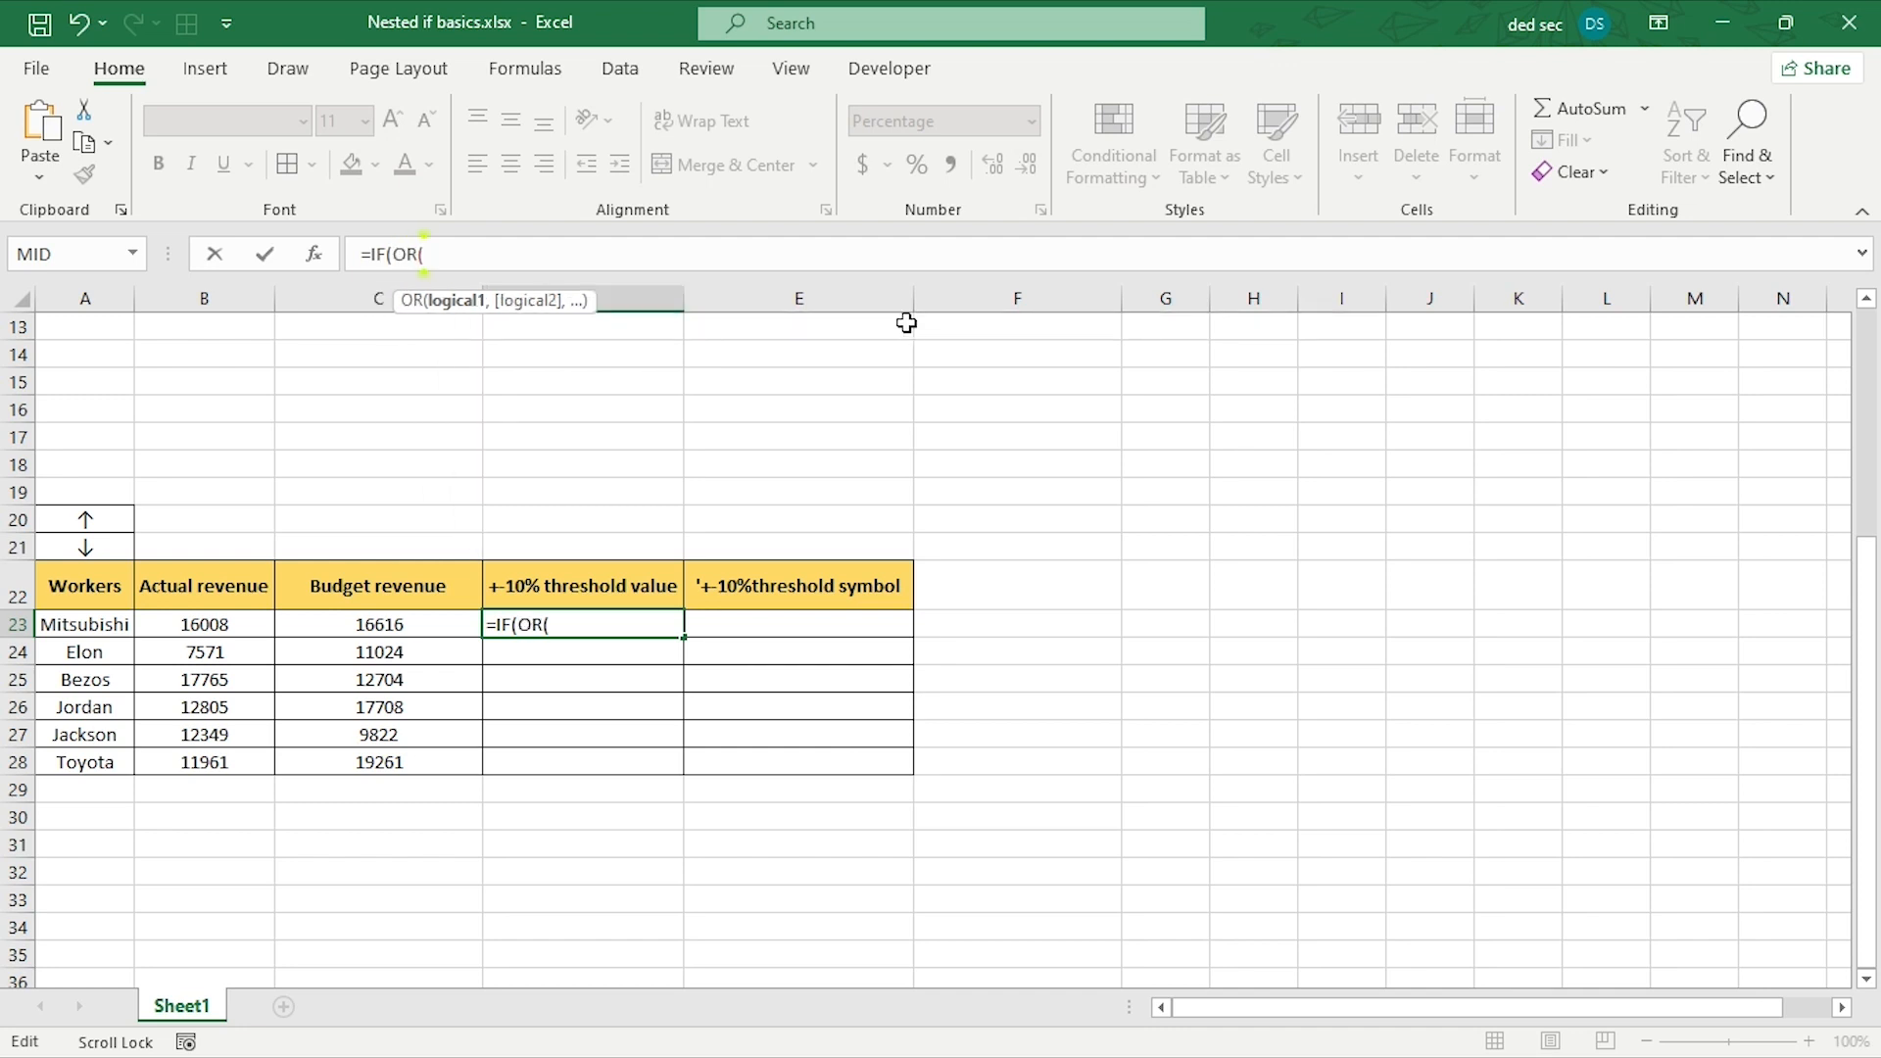
pyautogui.click(207, 627)
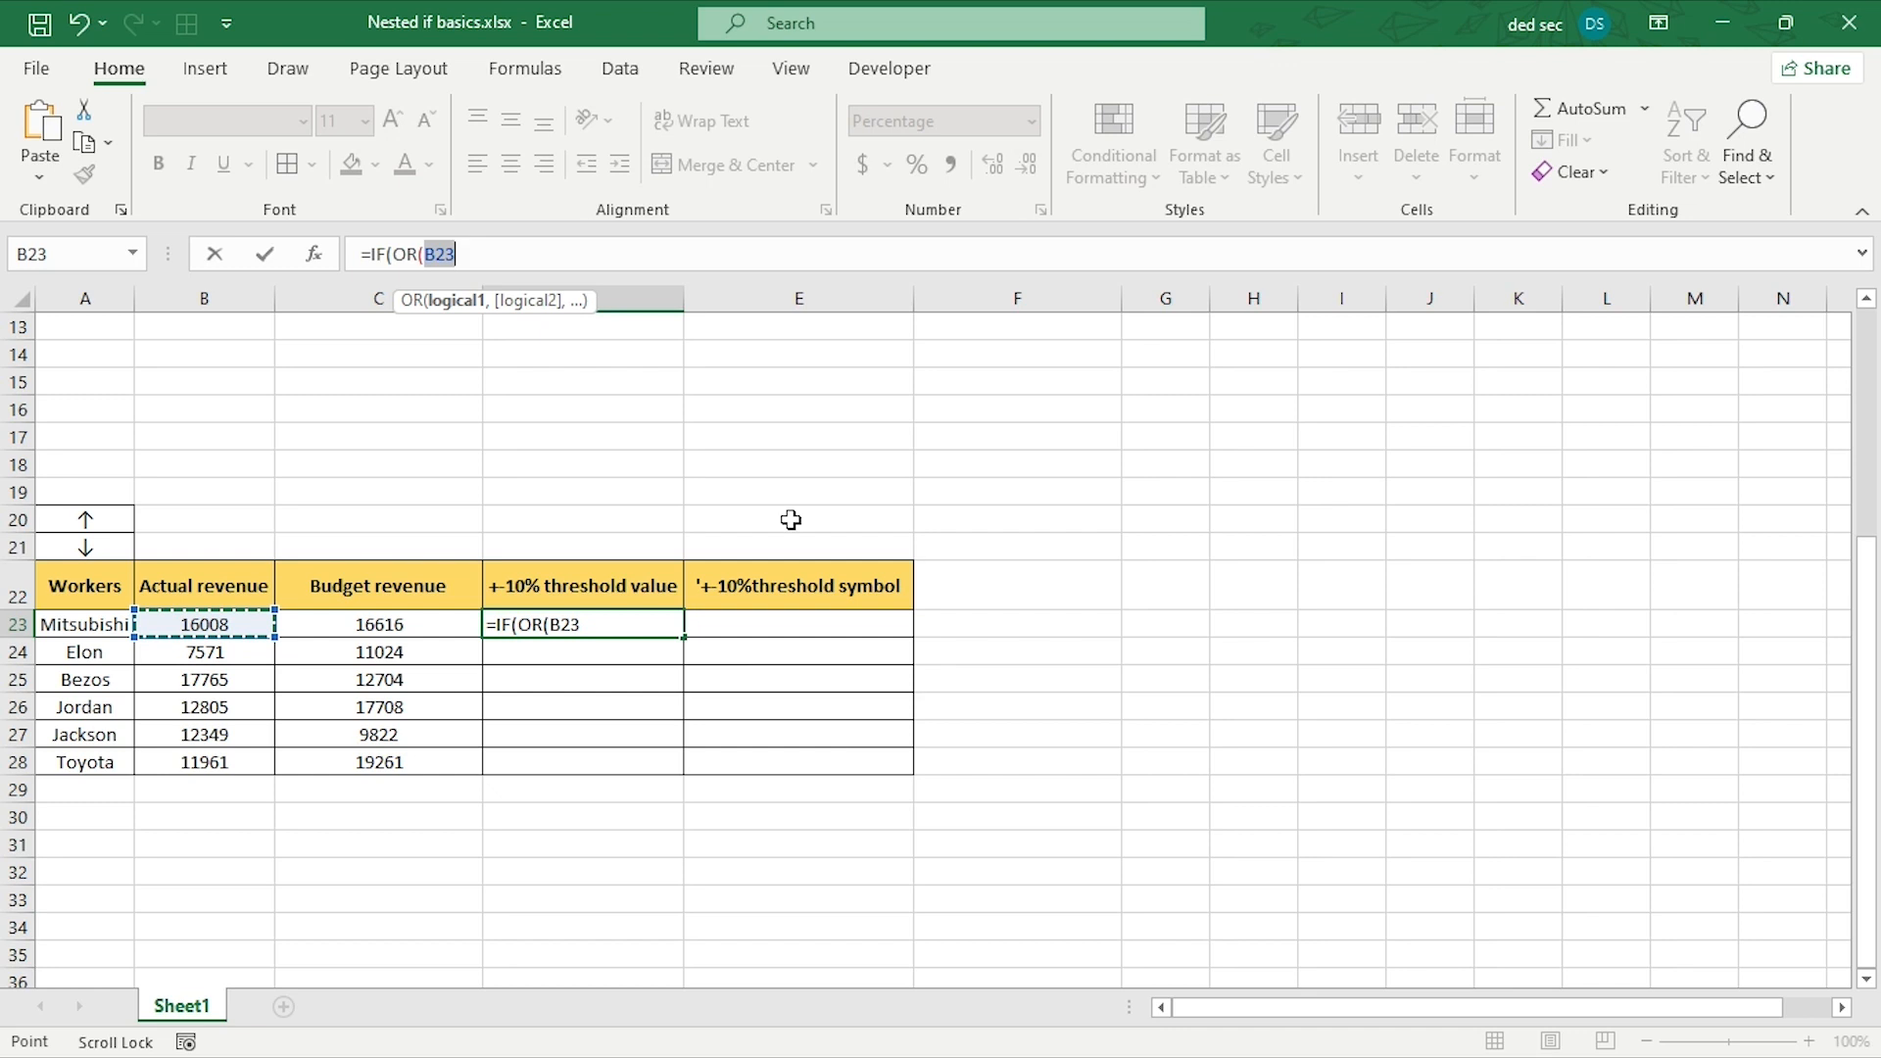
pyautogui.write('/')
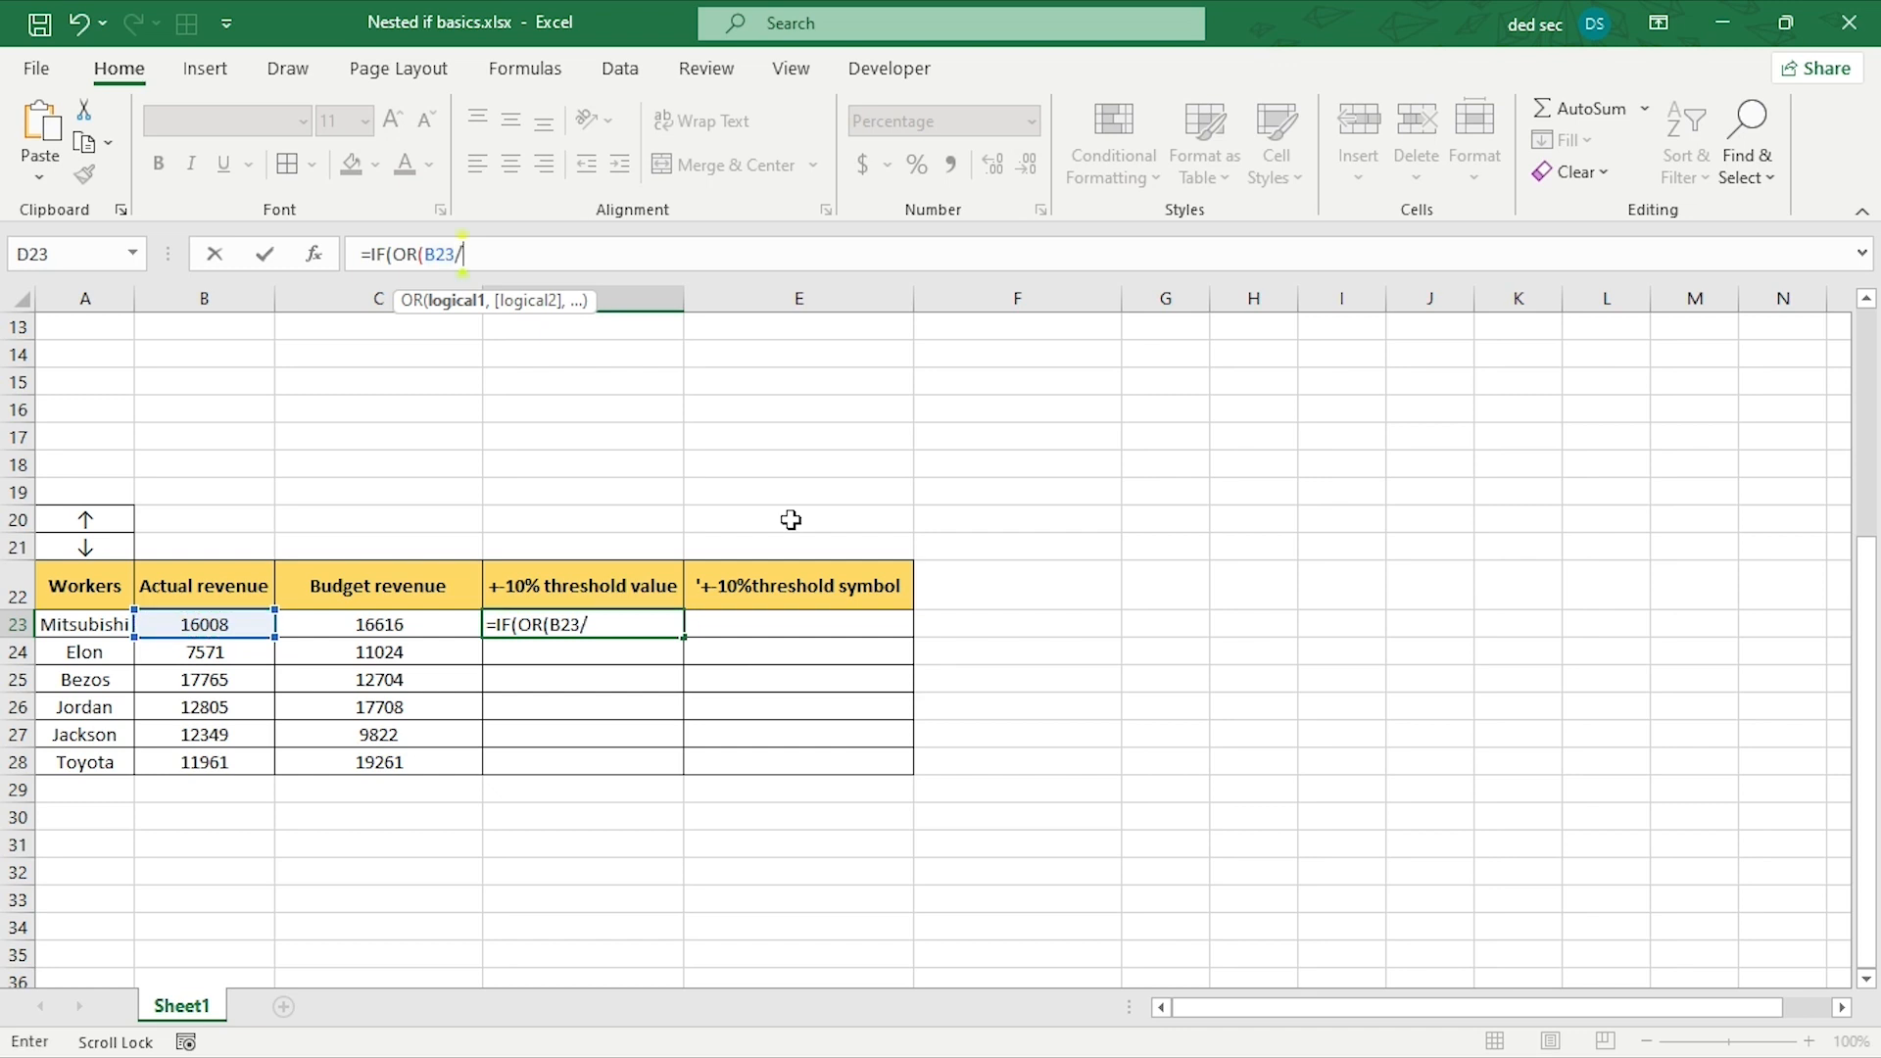
pyautogui.click(421, 627)
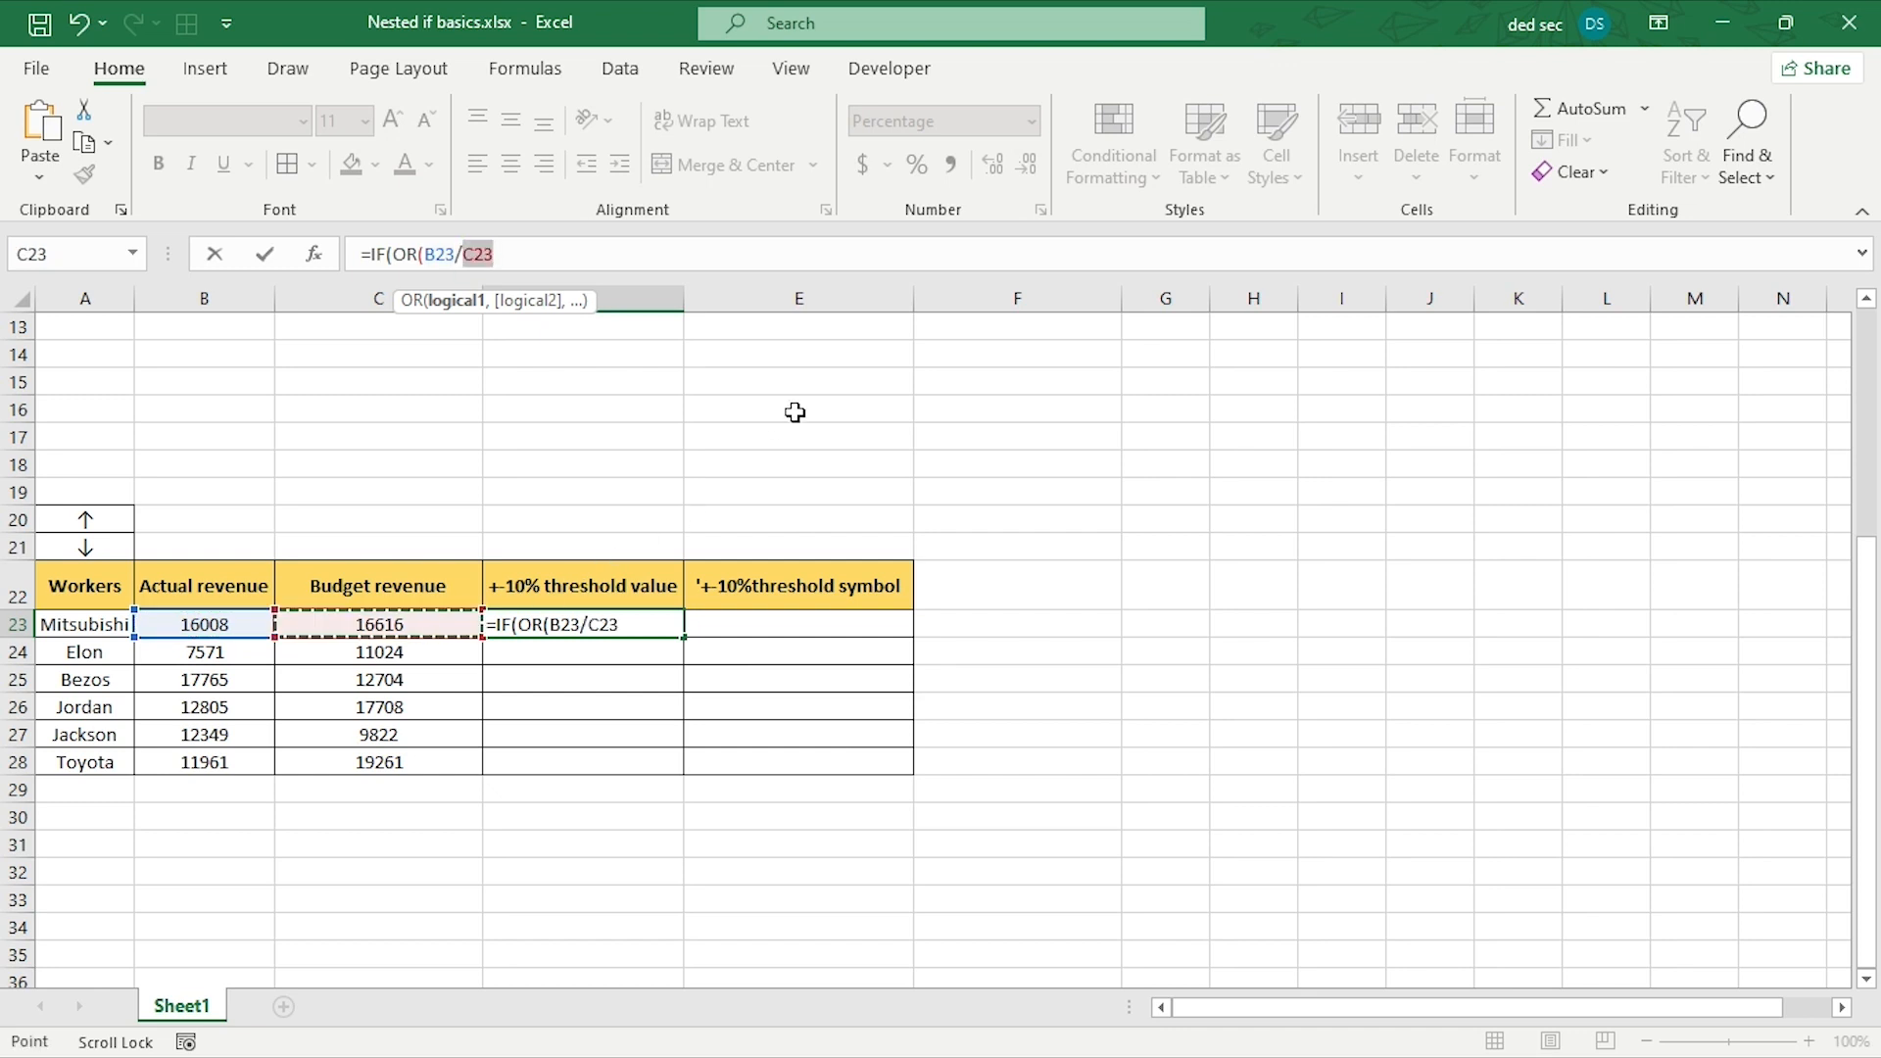
pyautogui.write('-1')
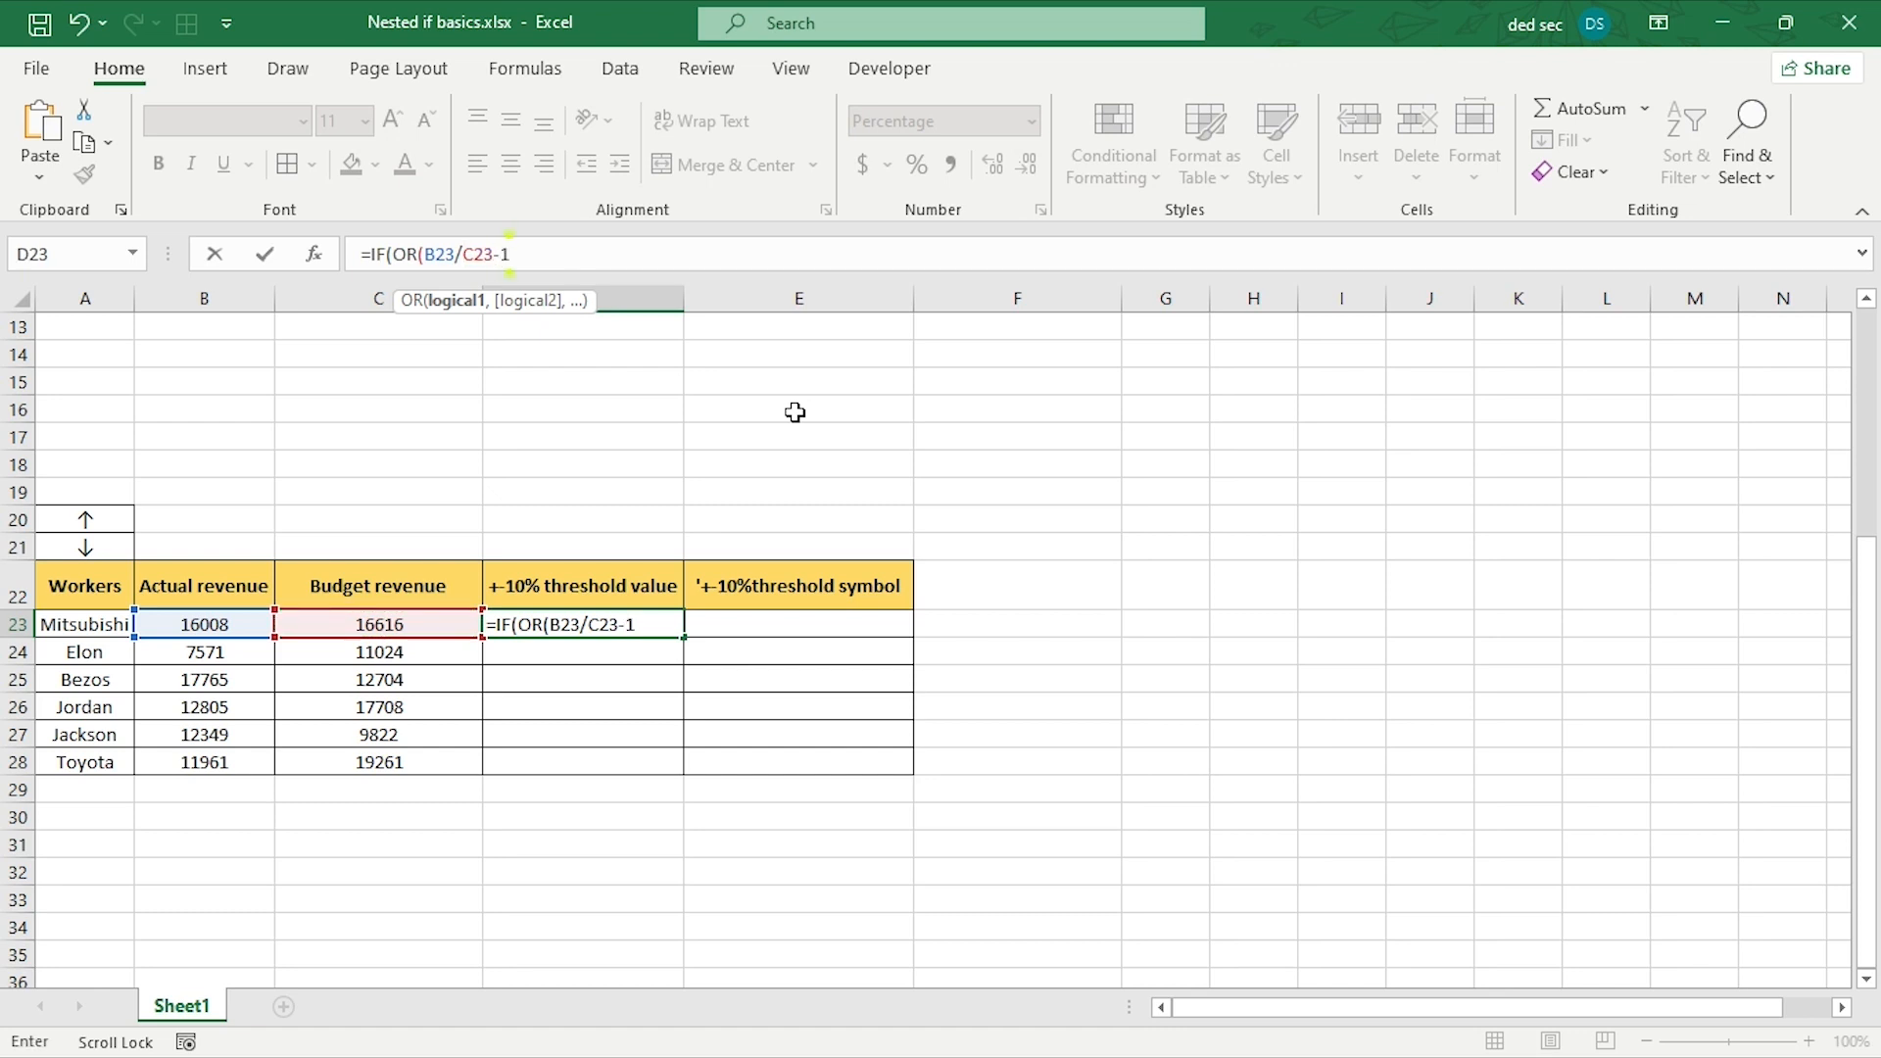
pyautogui.write('10%,')
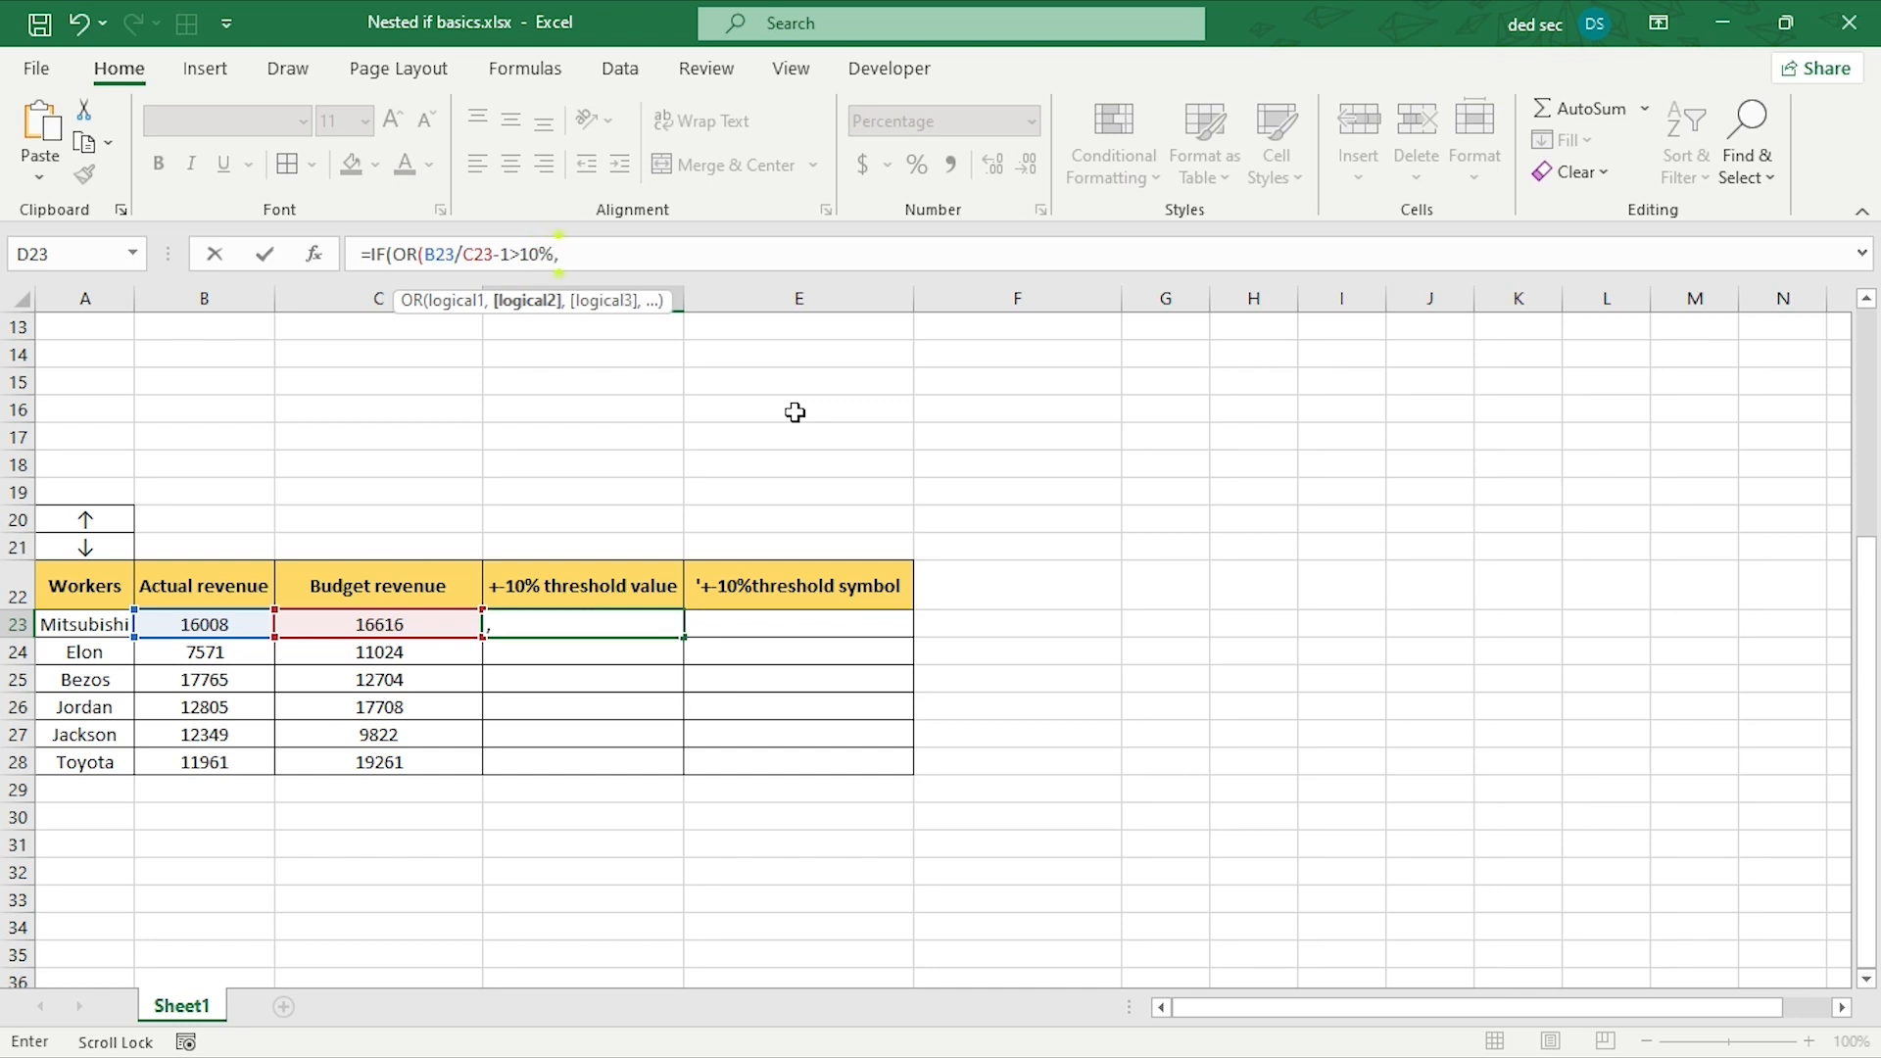
# - Add B23/C23-1<-10% as the second condition of the OR test in D23
pyautogui.click(206, 621)
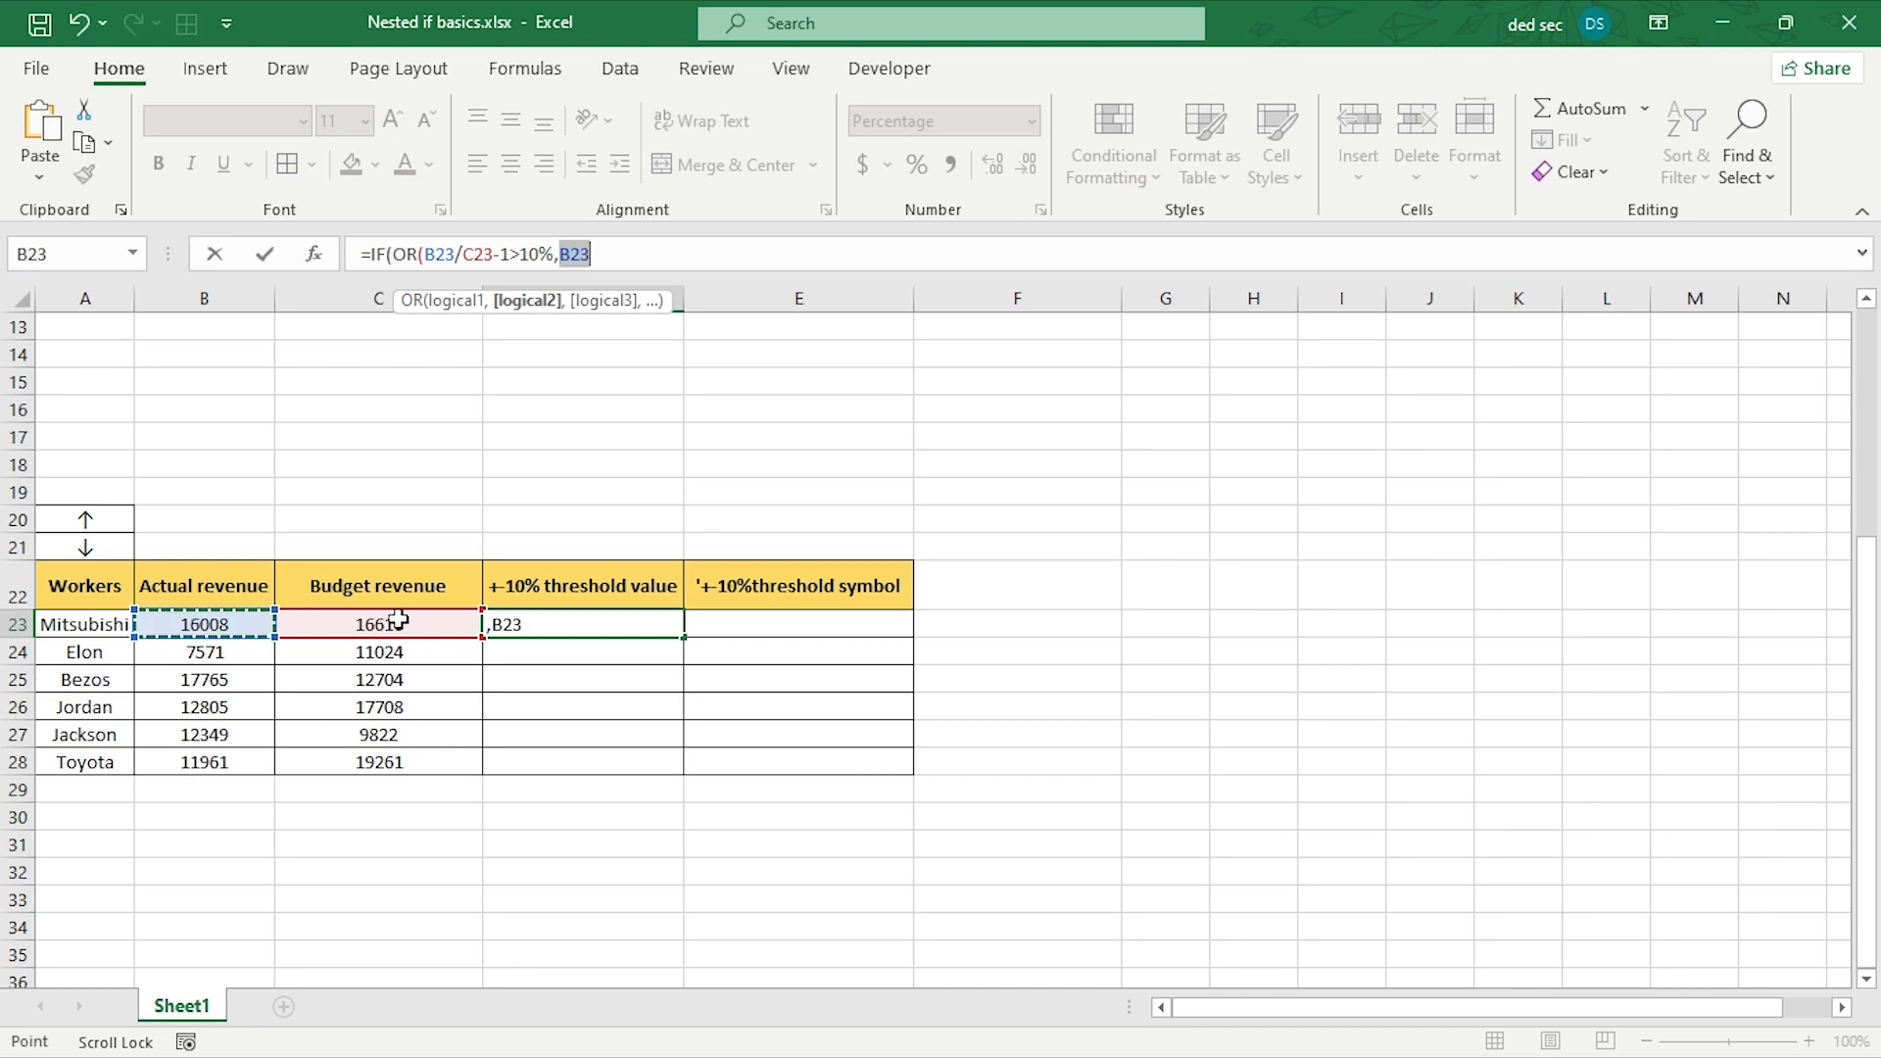
pyautogui.write('/')
pyautogui.click(364, 625)
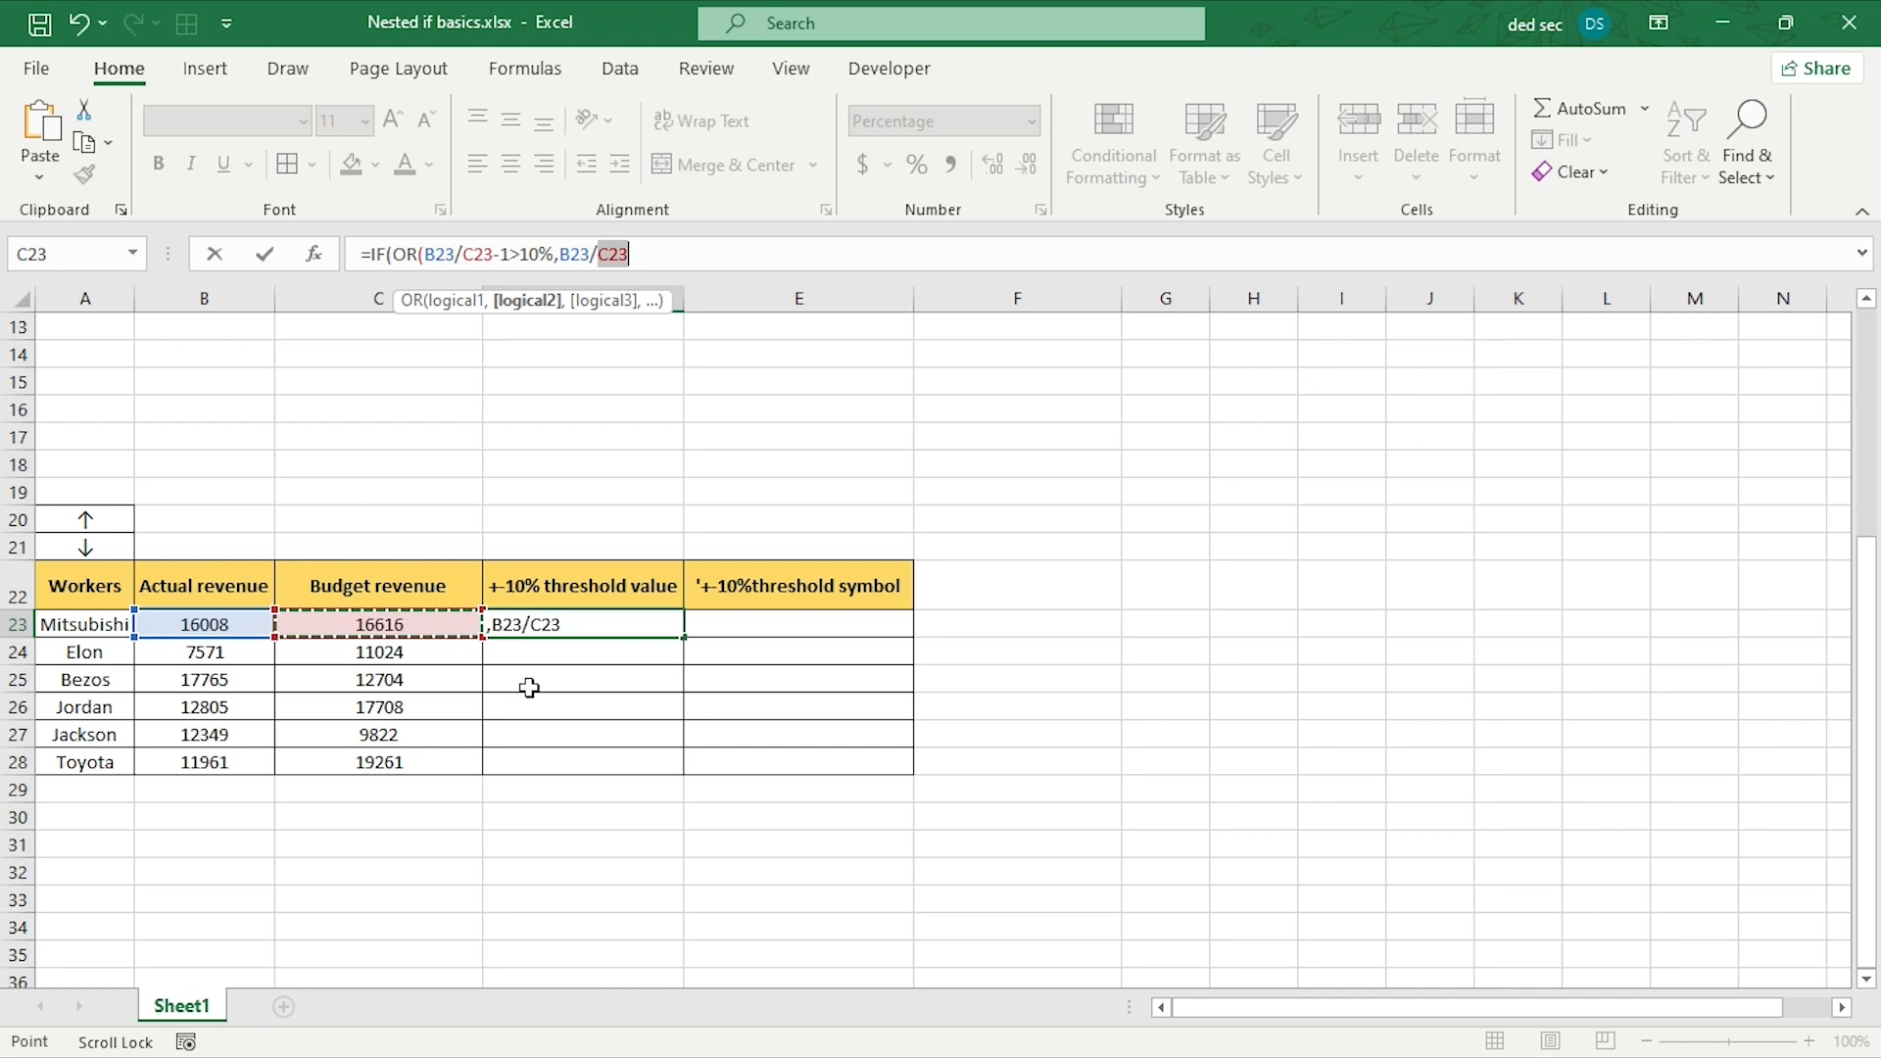
pyautogui.write('-1')
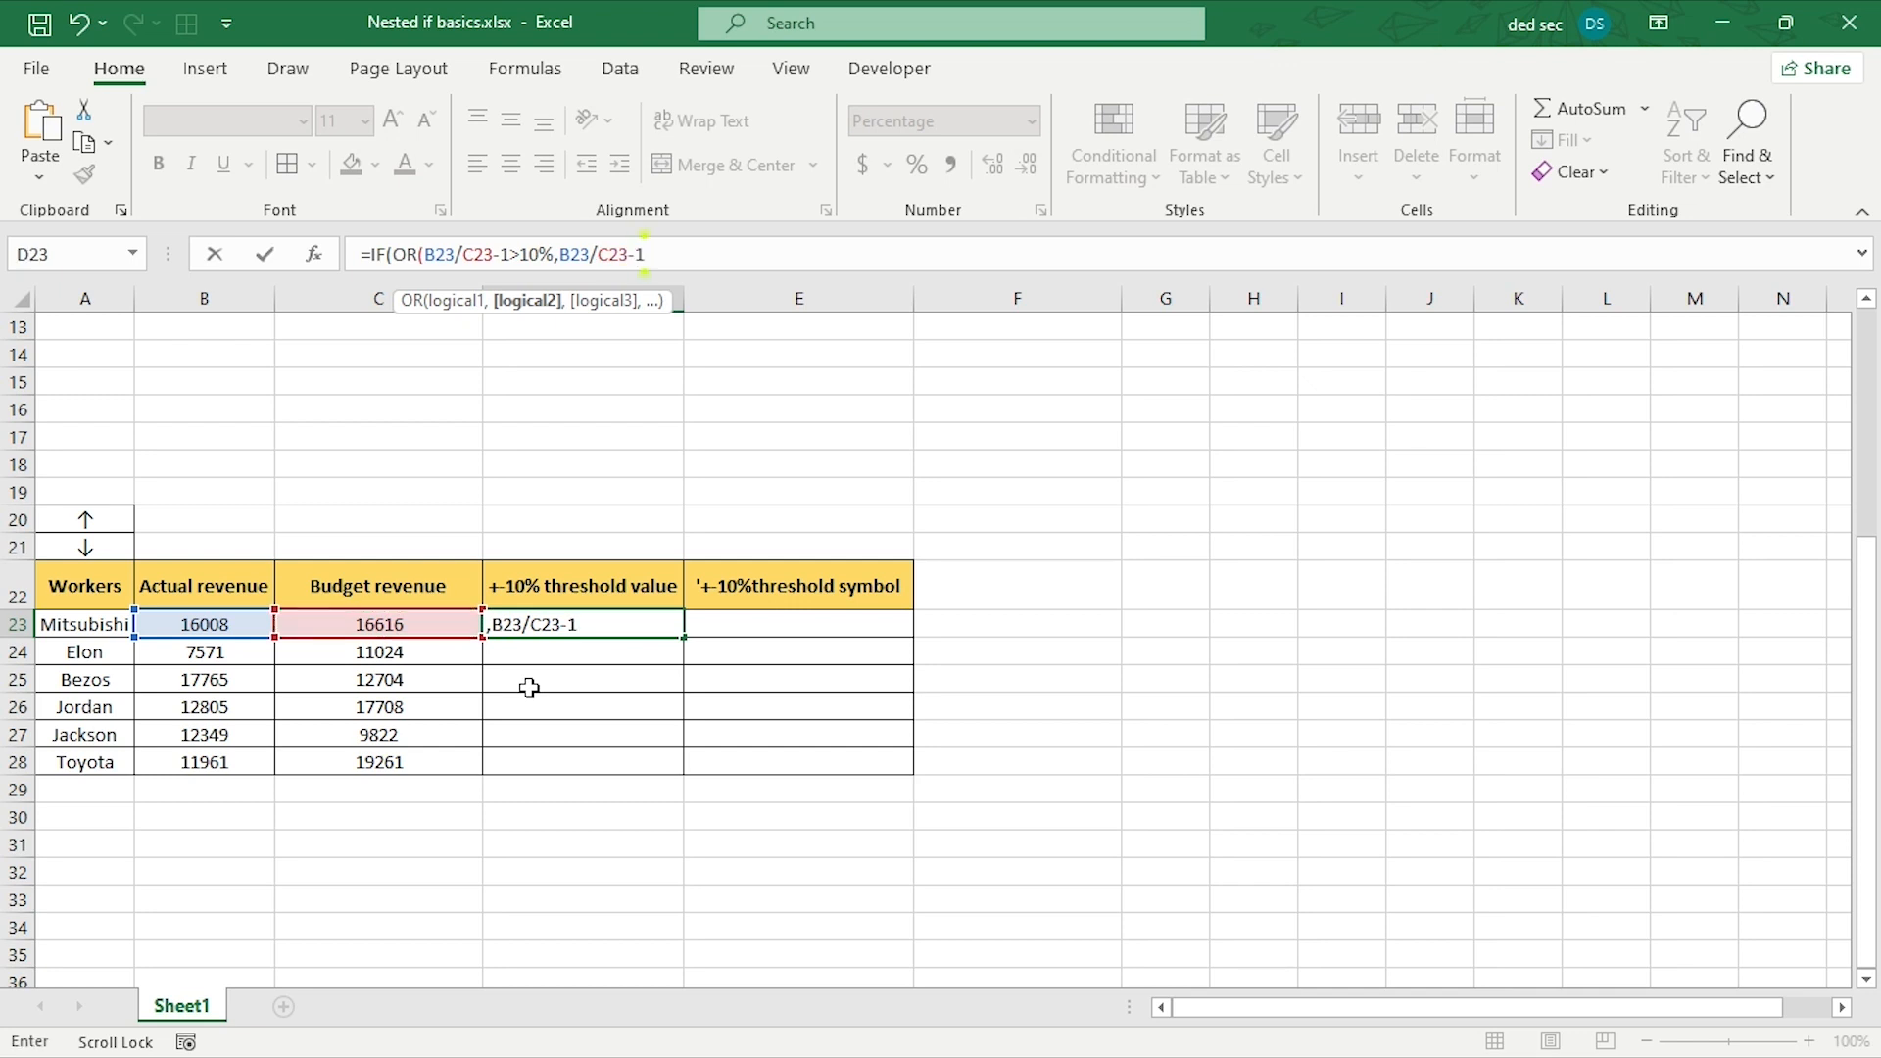
pyautogui.write('<-10%,')
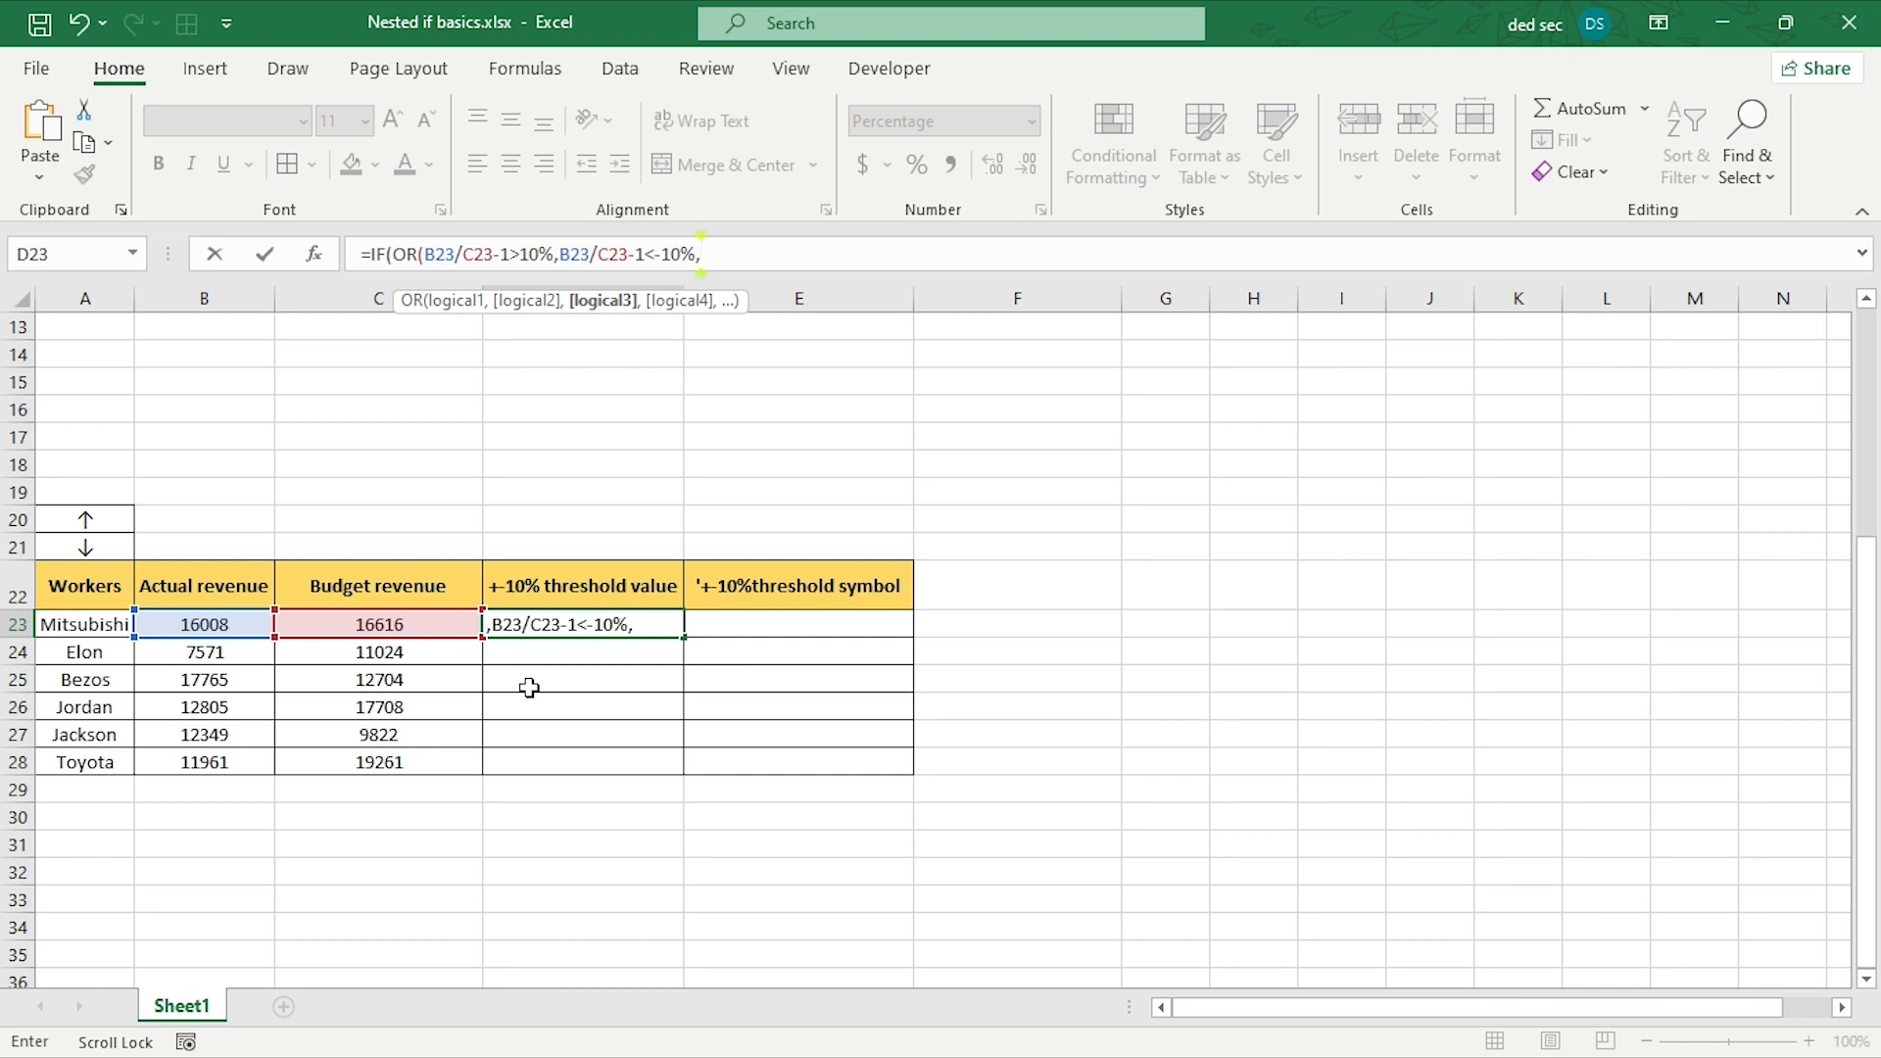
pyautogui.click(200, 627)
pyautogui.write('/')
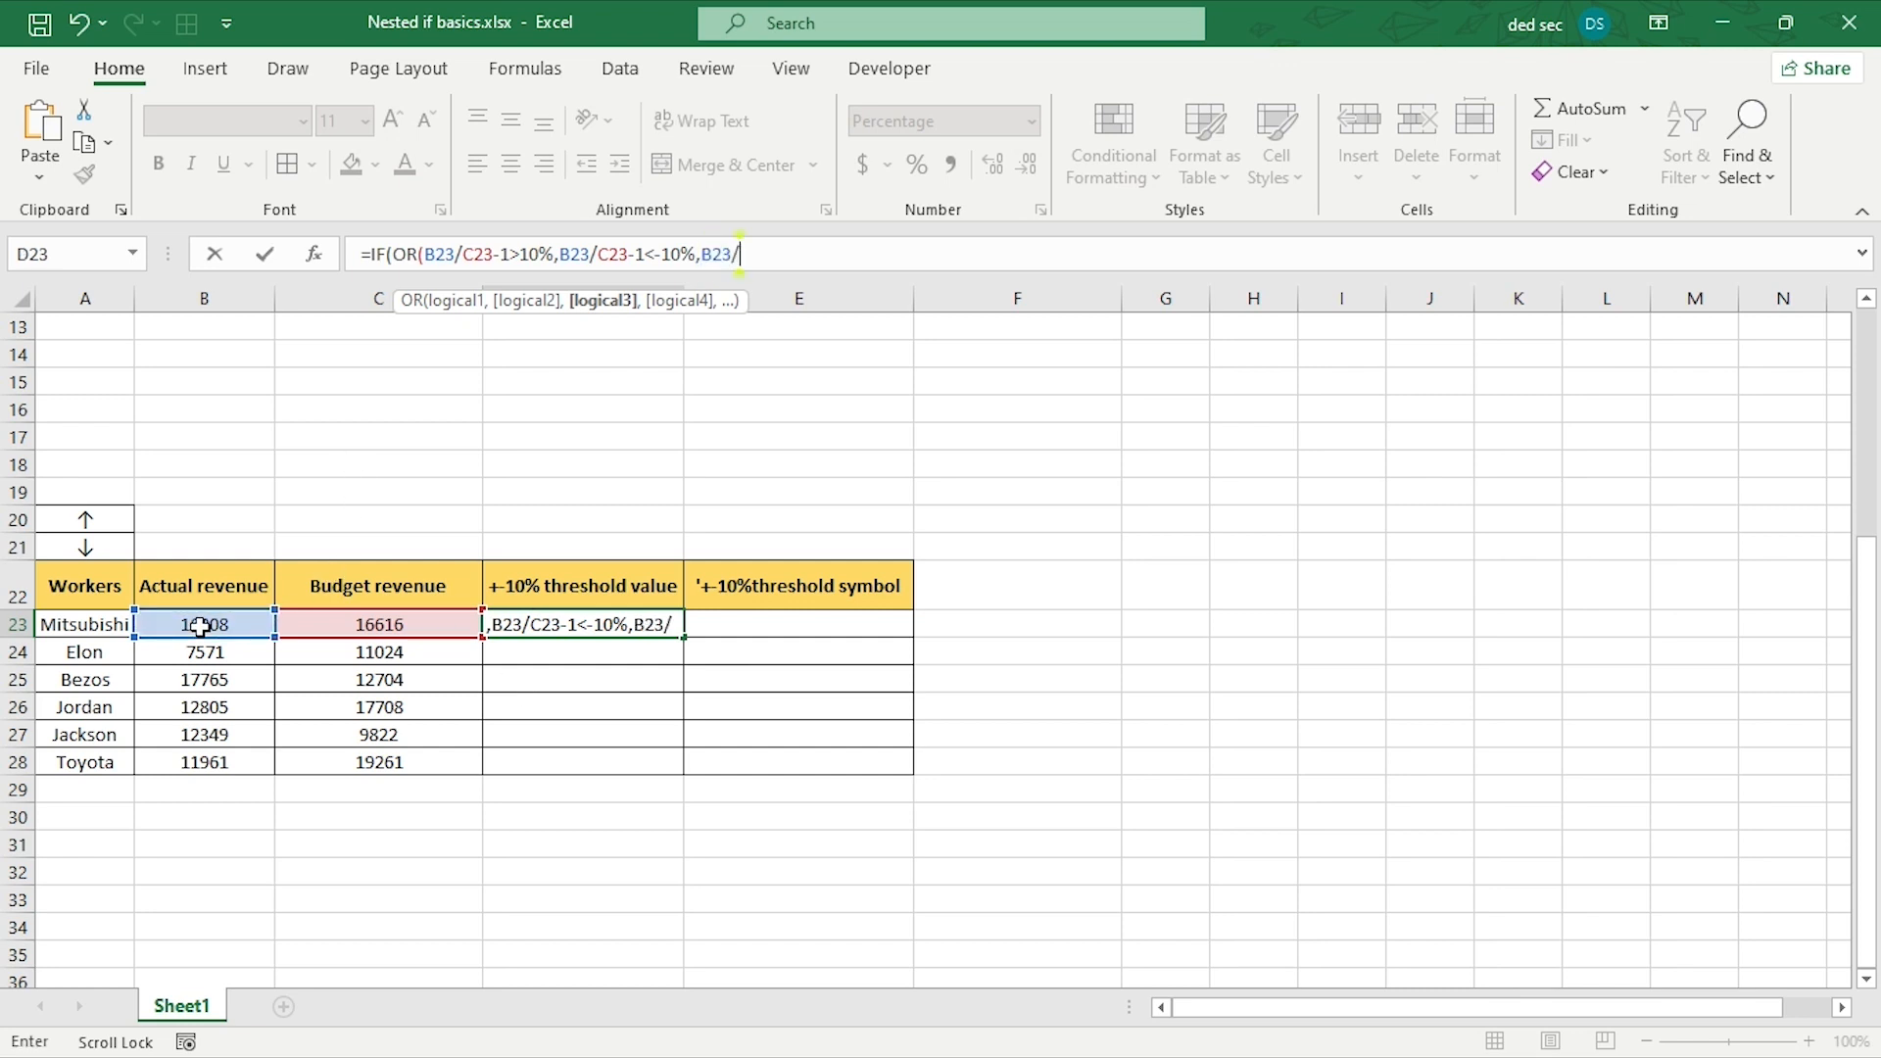
pyautogui.click(375, 621)
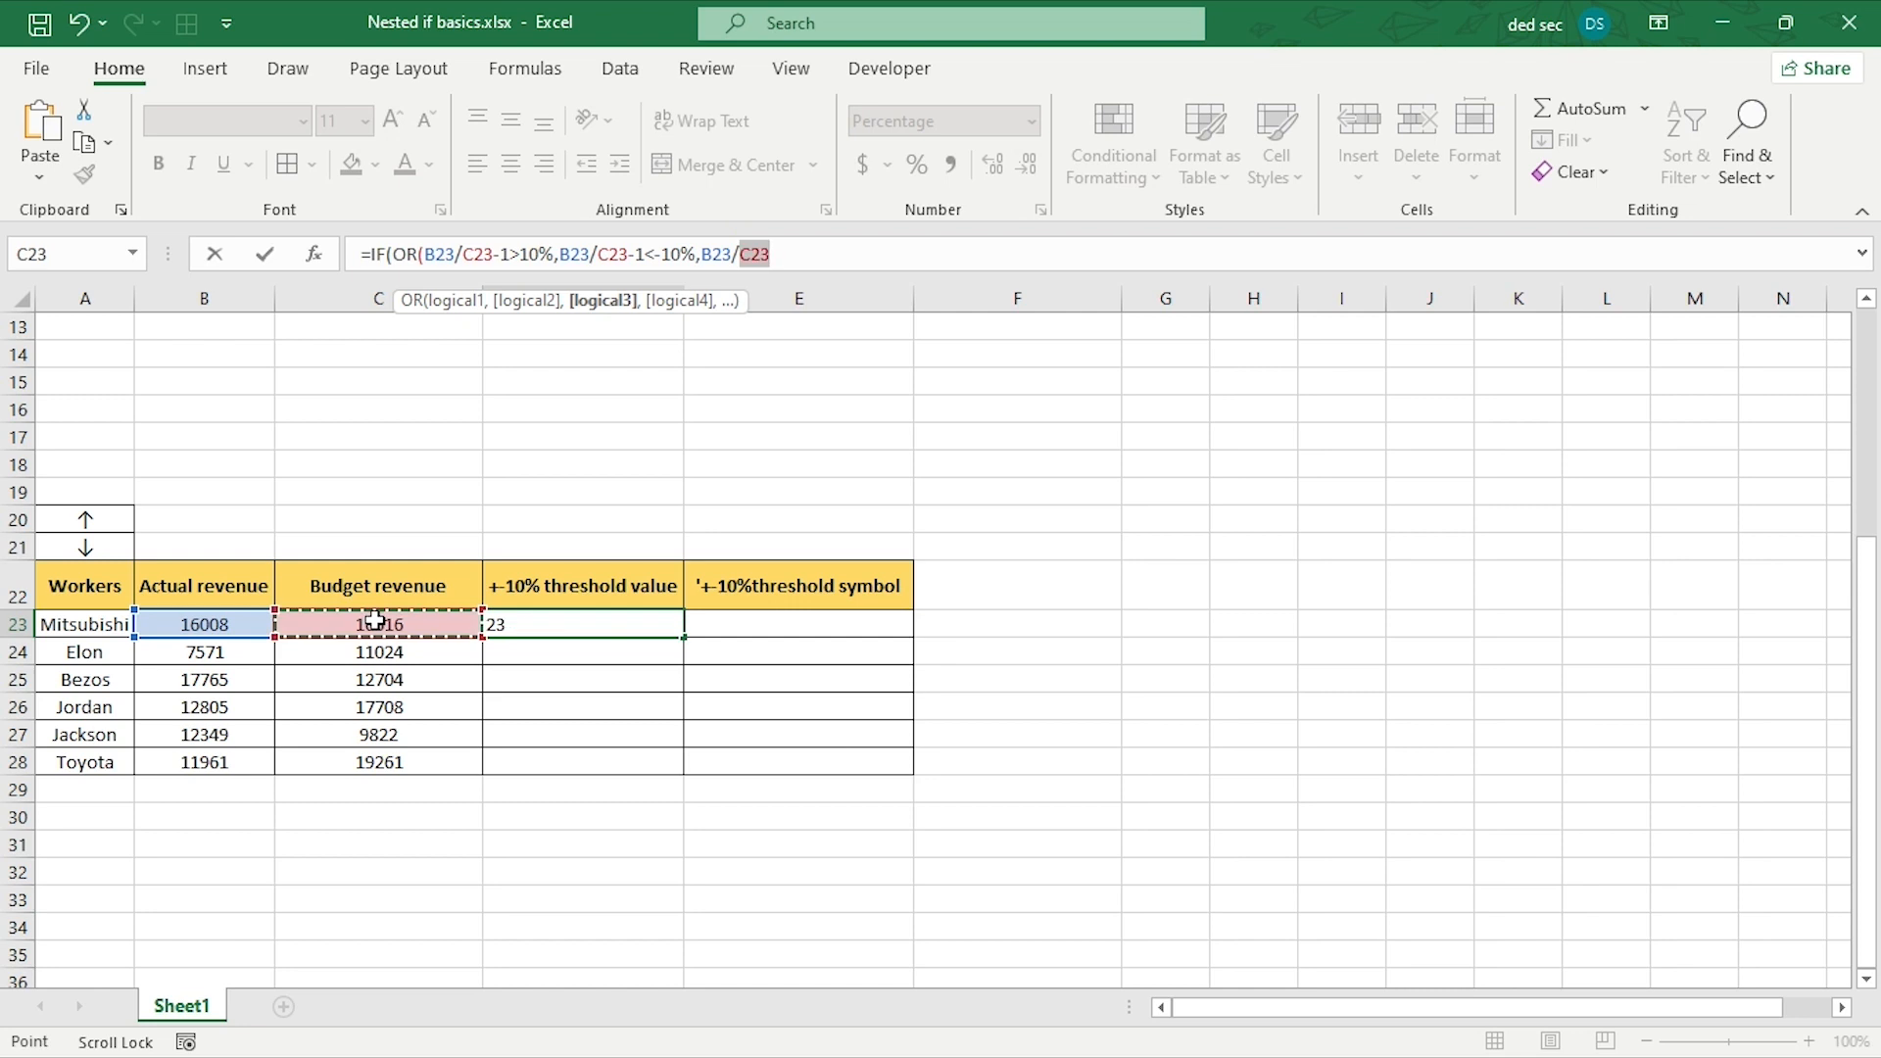
pyautogui.write('-1')
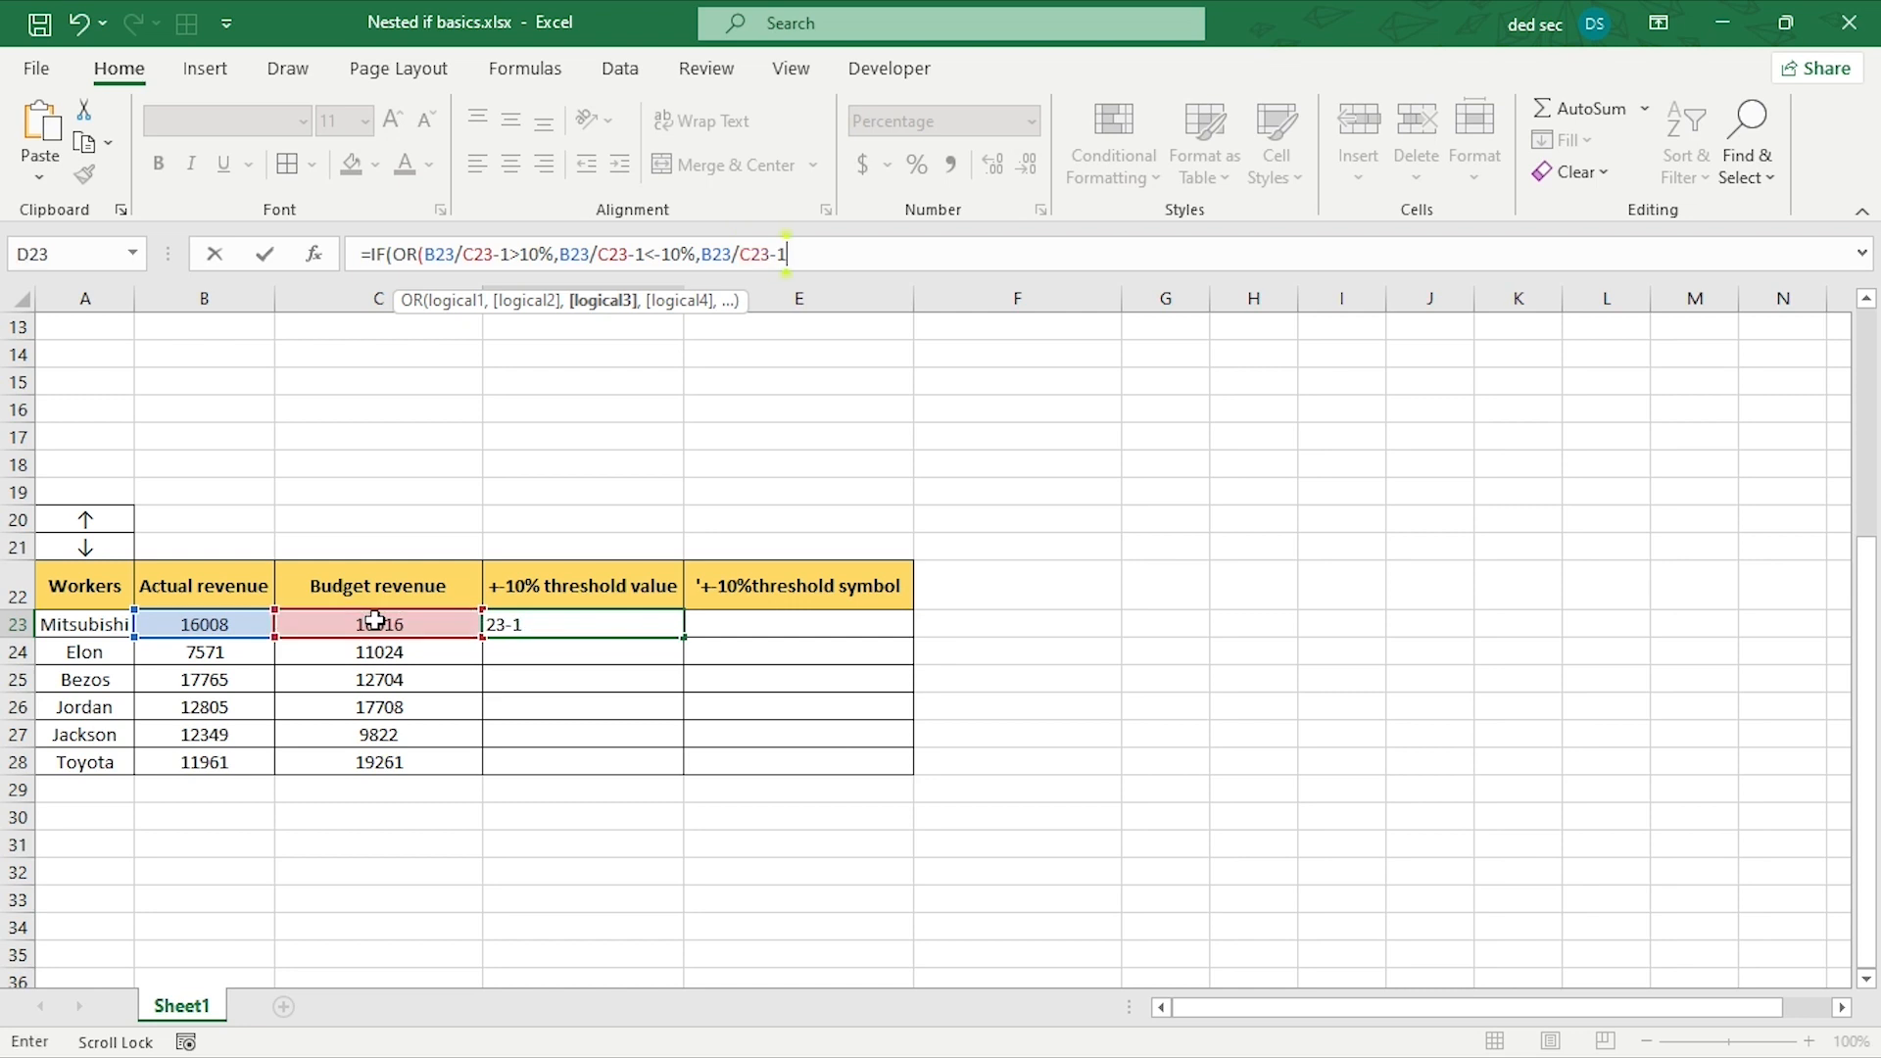
pyautogui.write(',')
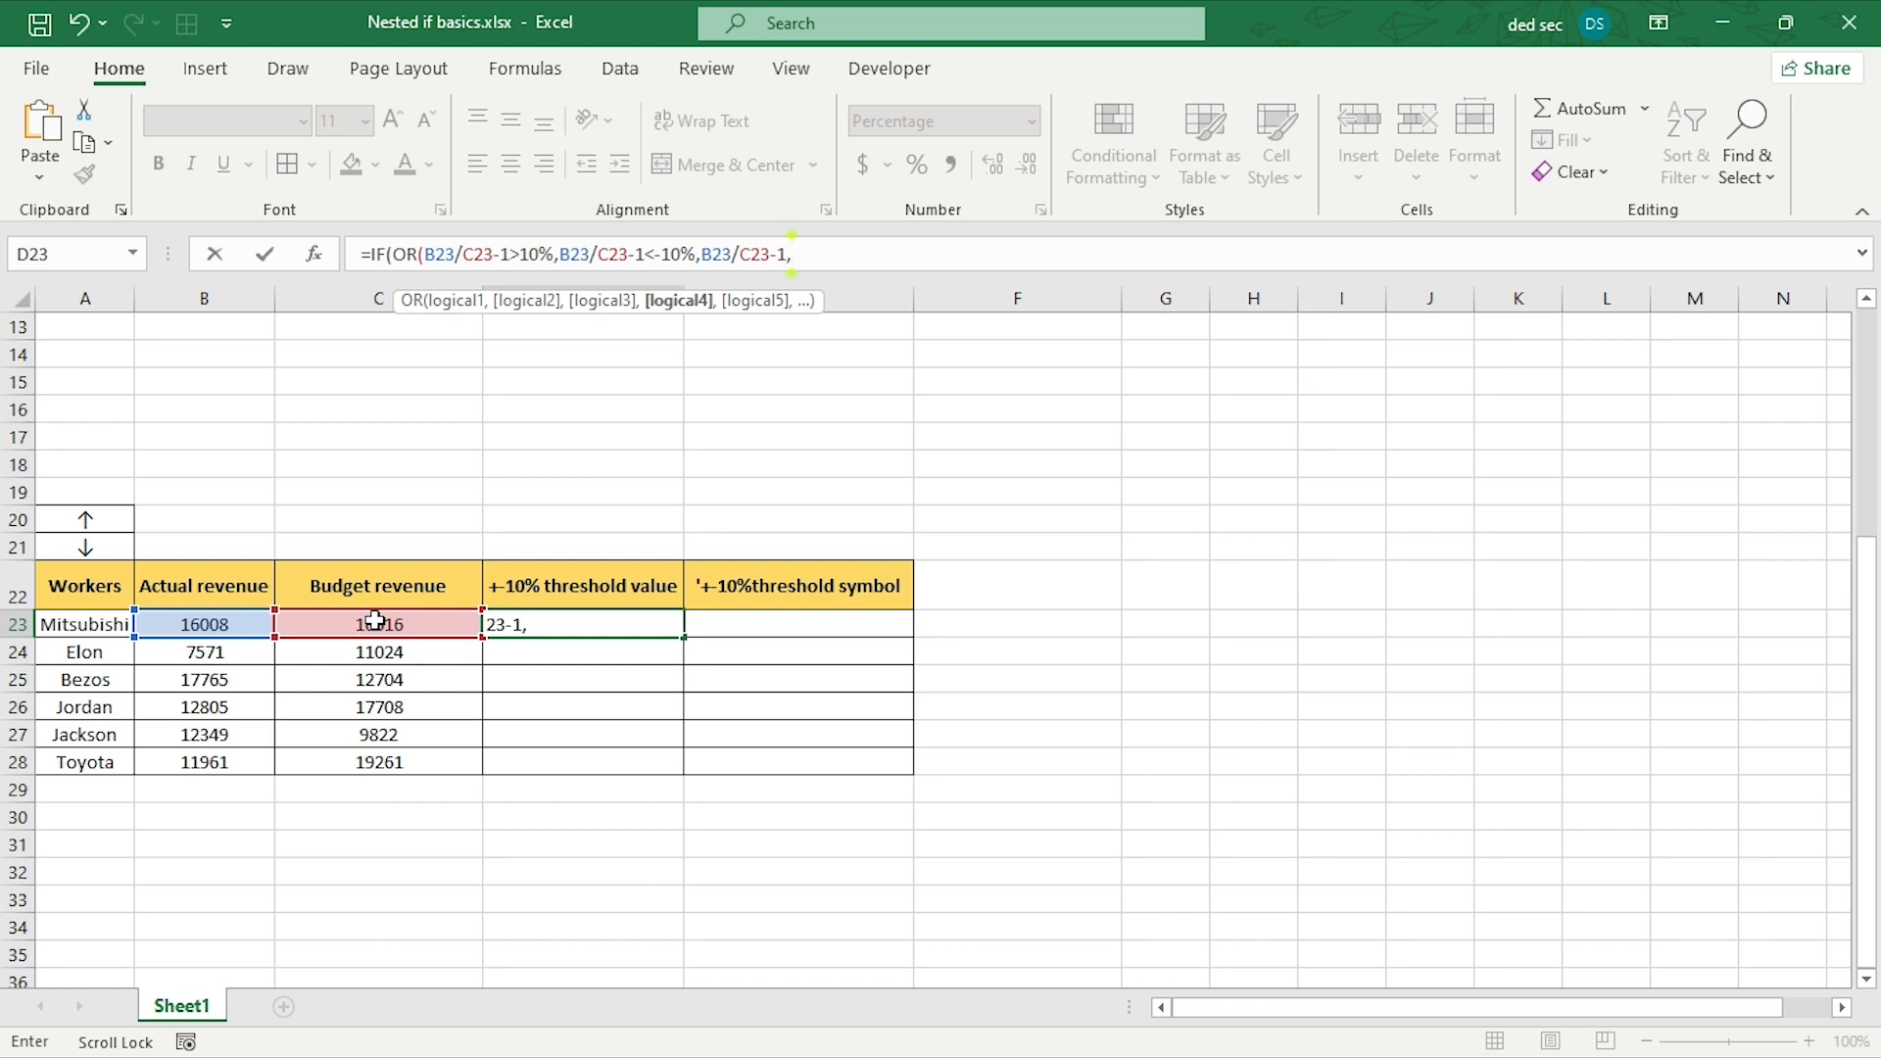
pyautogui.write('"")')
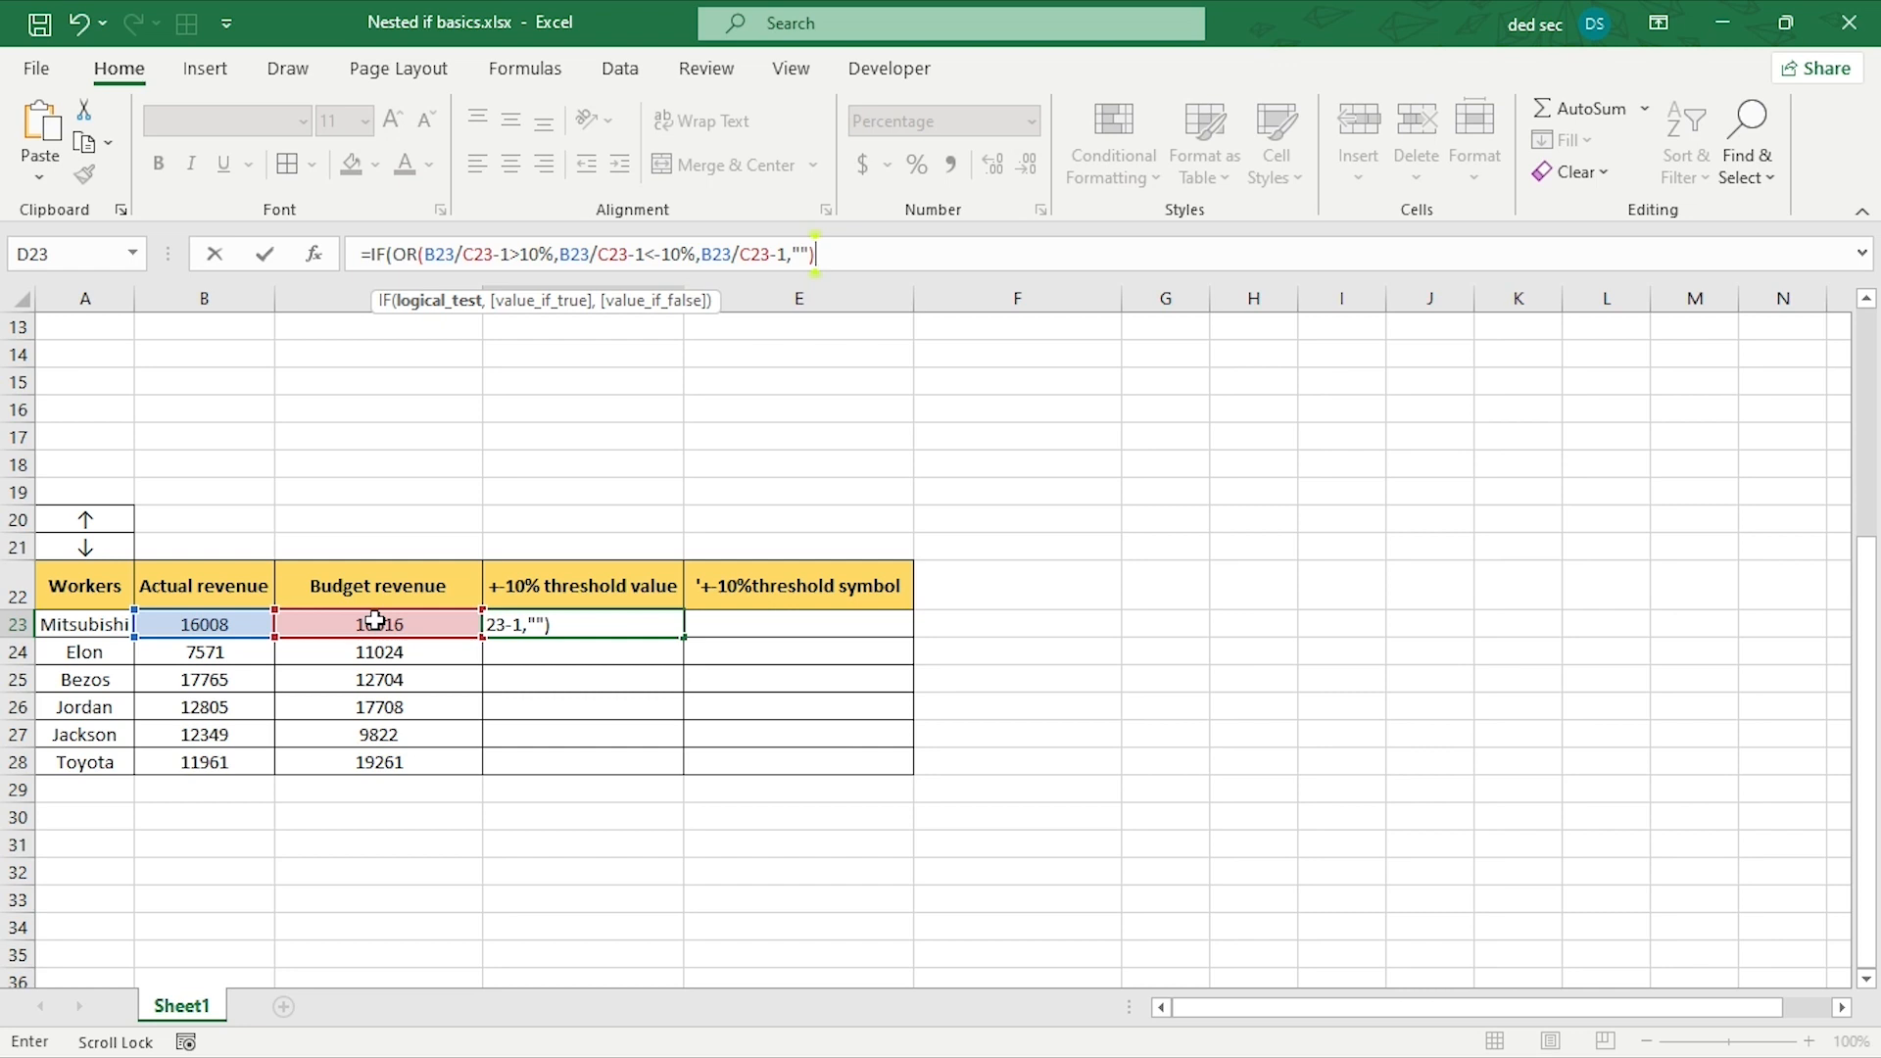
pyautogui.press('BackSpace')
pyautogui.press('BackSpace')
pyautogui.press('BackSpace')
pyautogui.press('BackSpace')
pyautogui.press('BackSpace')
pyautogui.press('BackSpace')
pyautogui.press('BackSpace')
pyautogui.press('BackSpace')
pyautogui.press('BackSpace')
pyautogui.press('BackSpace')
pyautogui.press('BackSpace')
pyautogui.press('BackSpace')
pyautogui.press('BackSpace')
pyautogui.press('BackSpace')
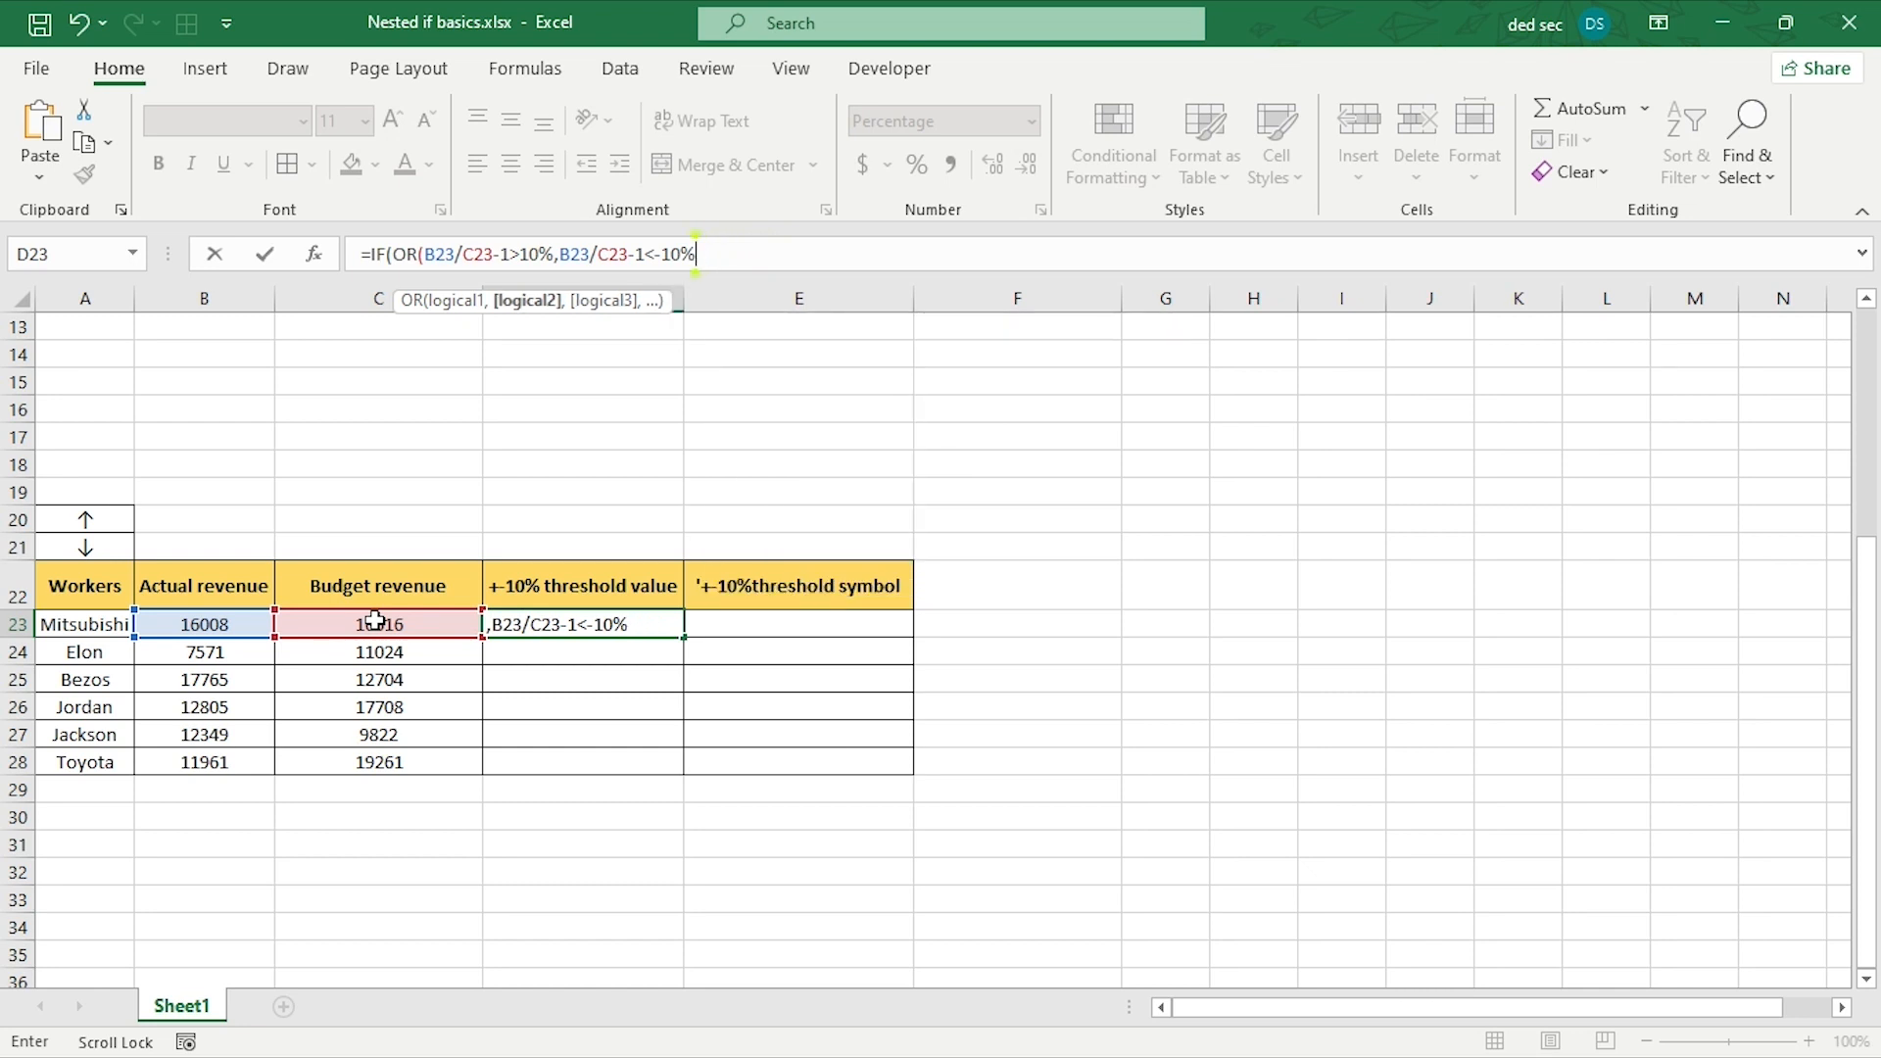
# - Close the OR test and complete the D23 formula to return B23/C23-1 if true and "" if false
pyautogui.write(')')
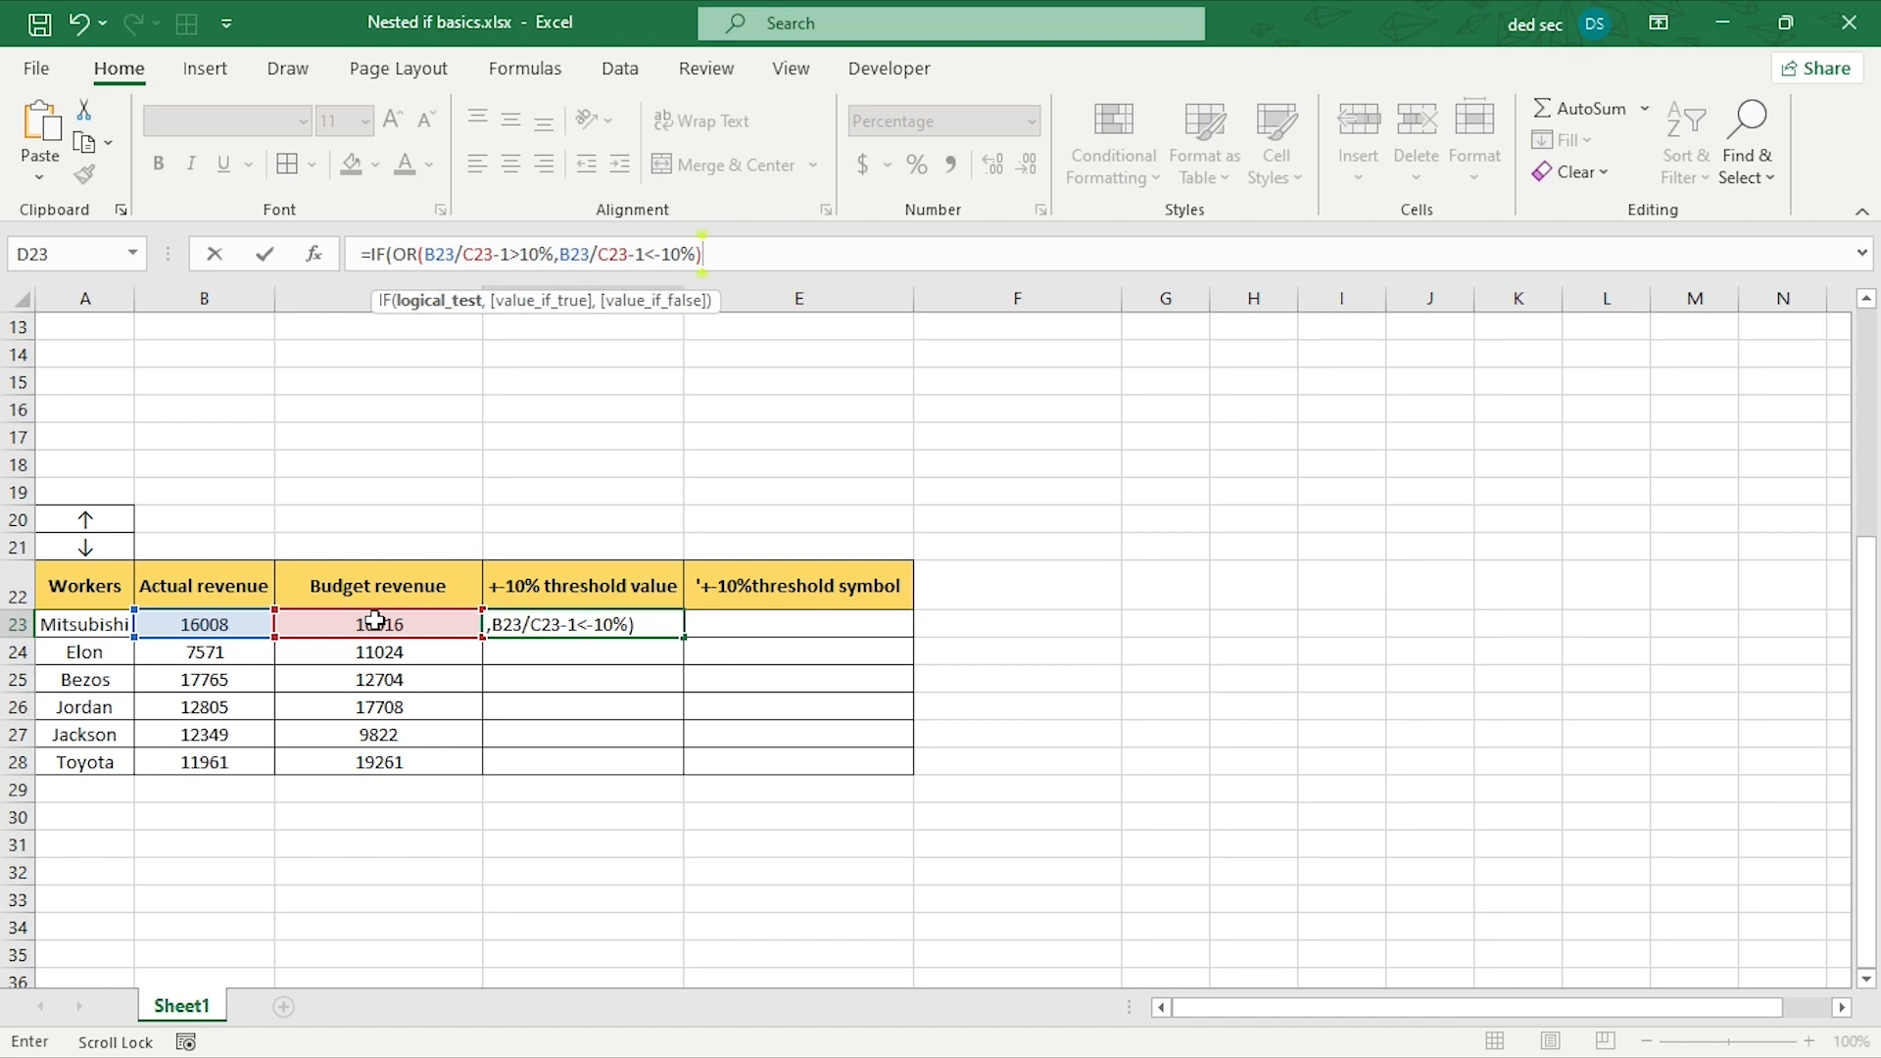
pyautogui.write(',')
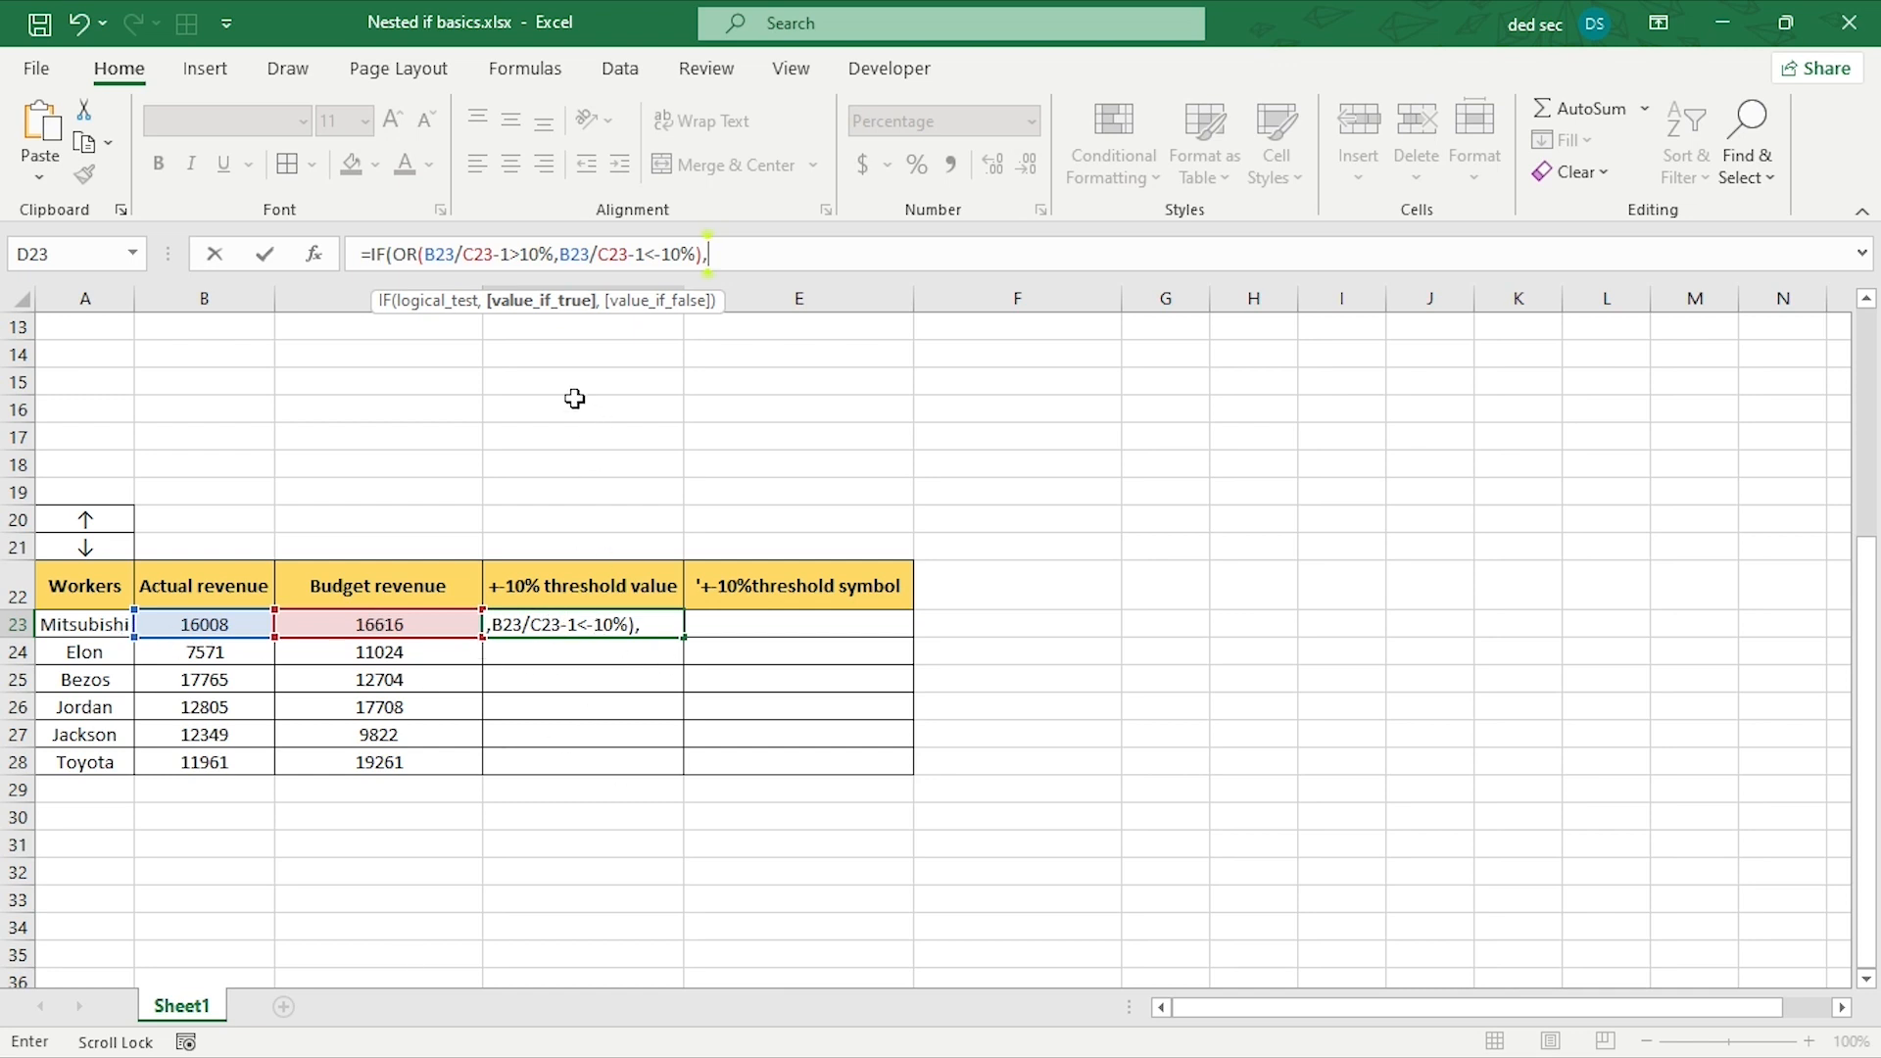
pyautogui.click(221, 622)
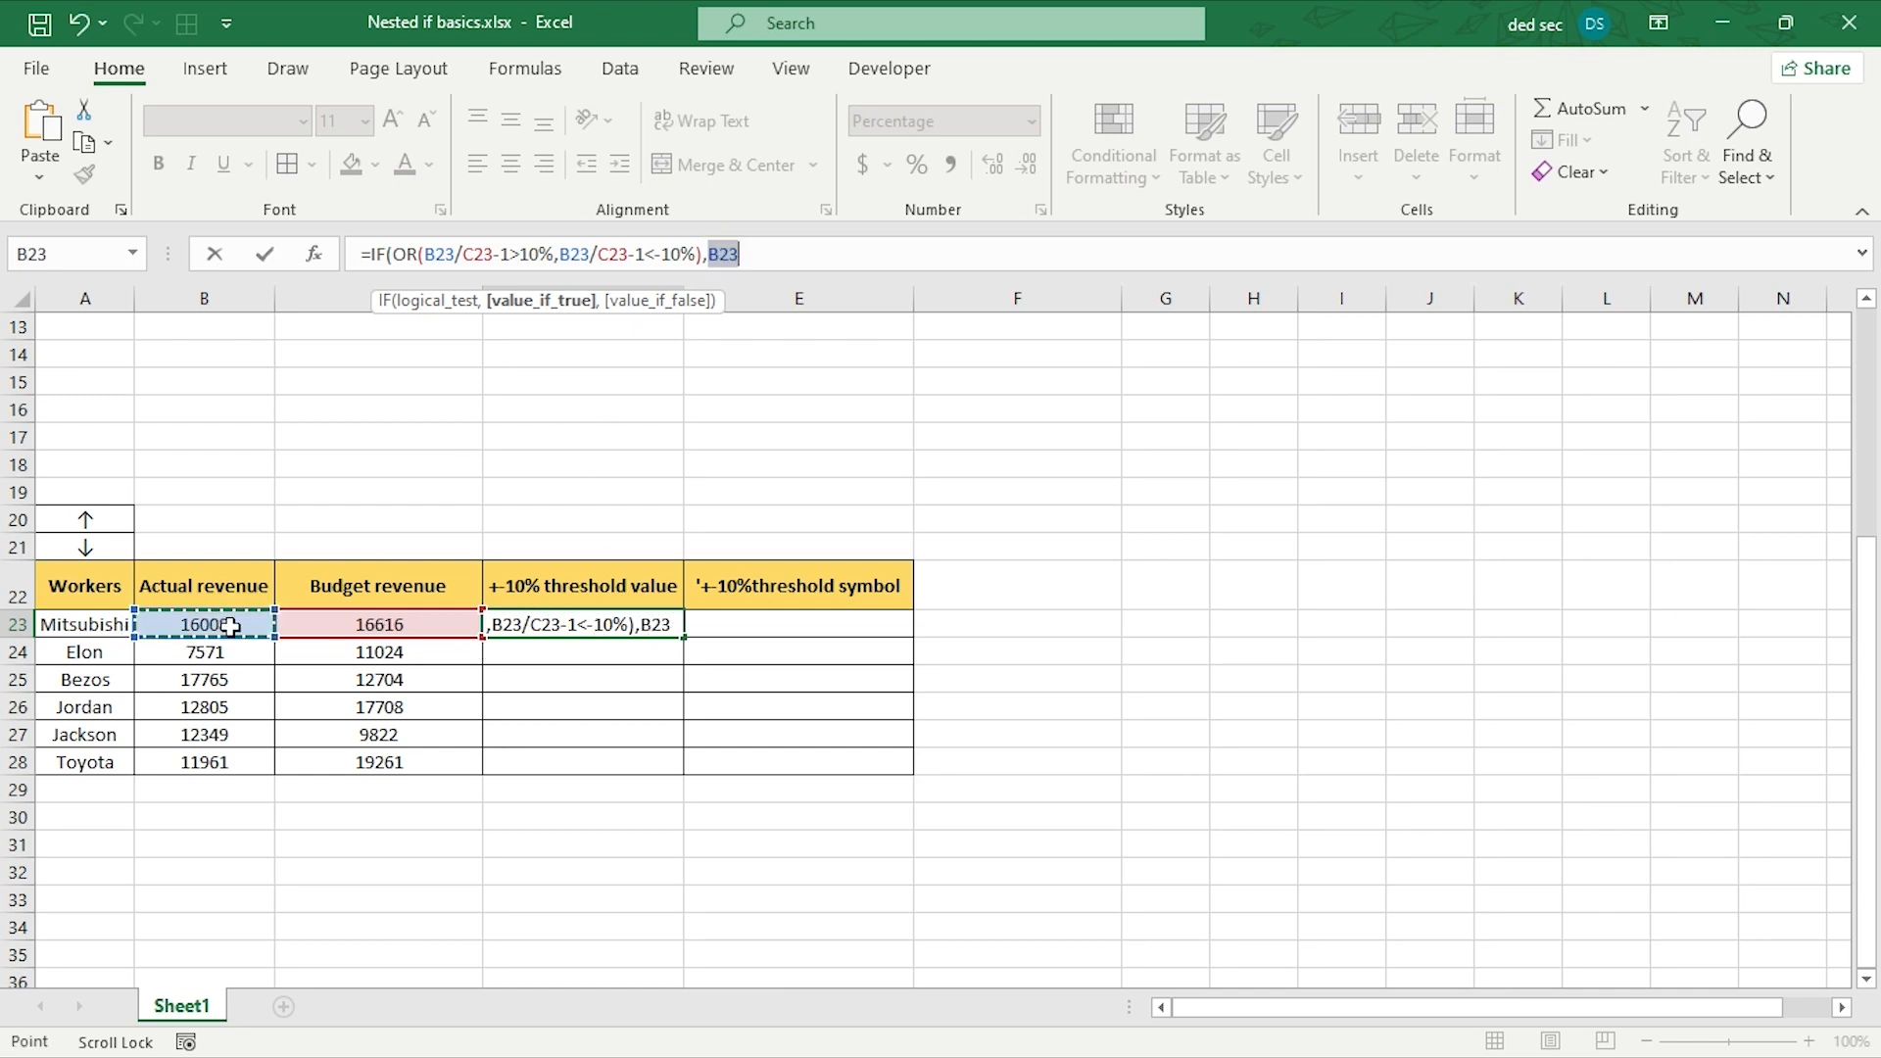
pyautogui.write('/')
pyautogui.click(394, 624)
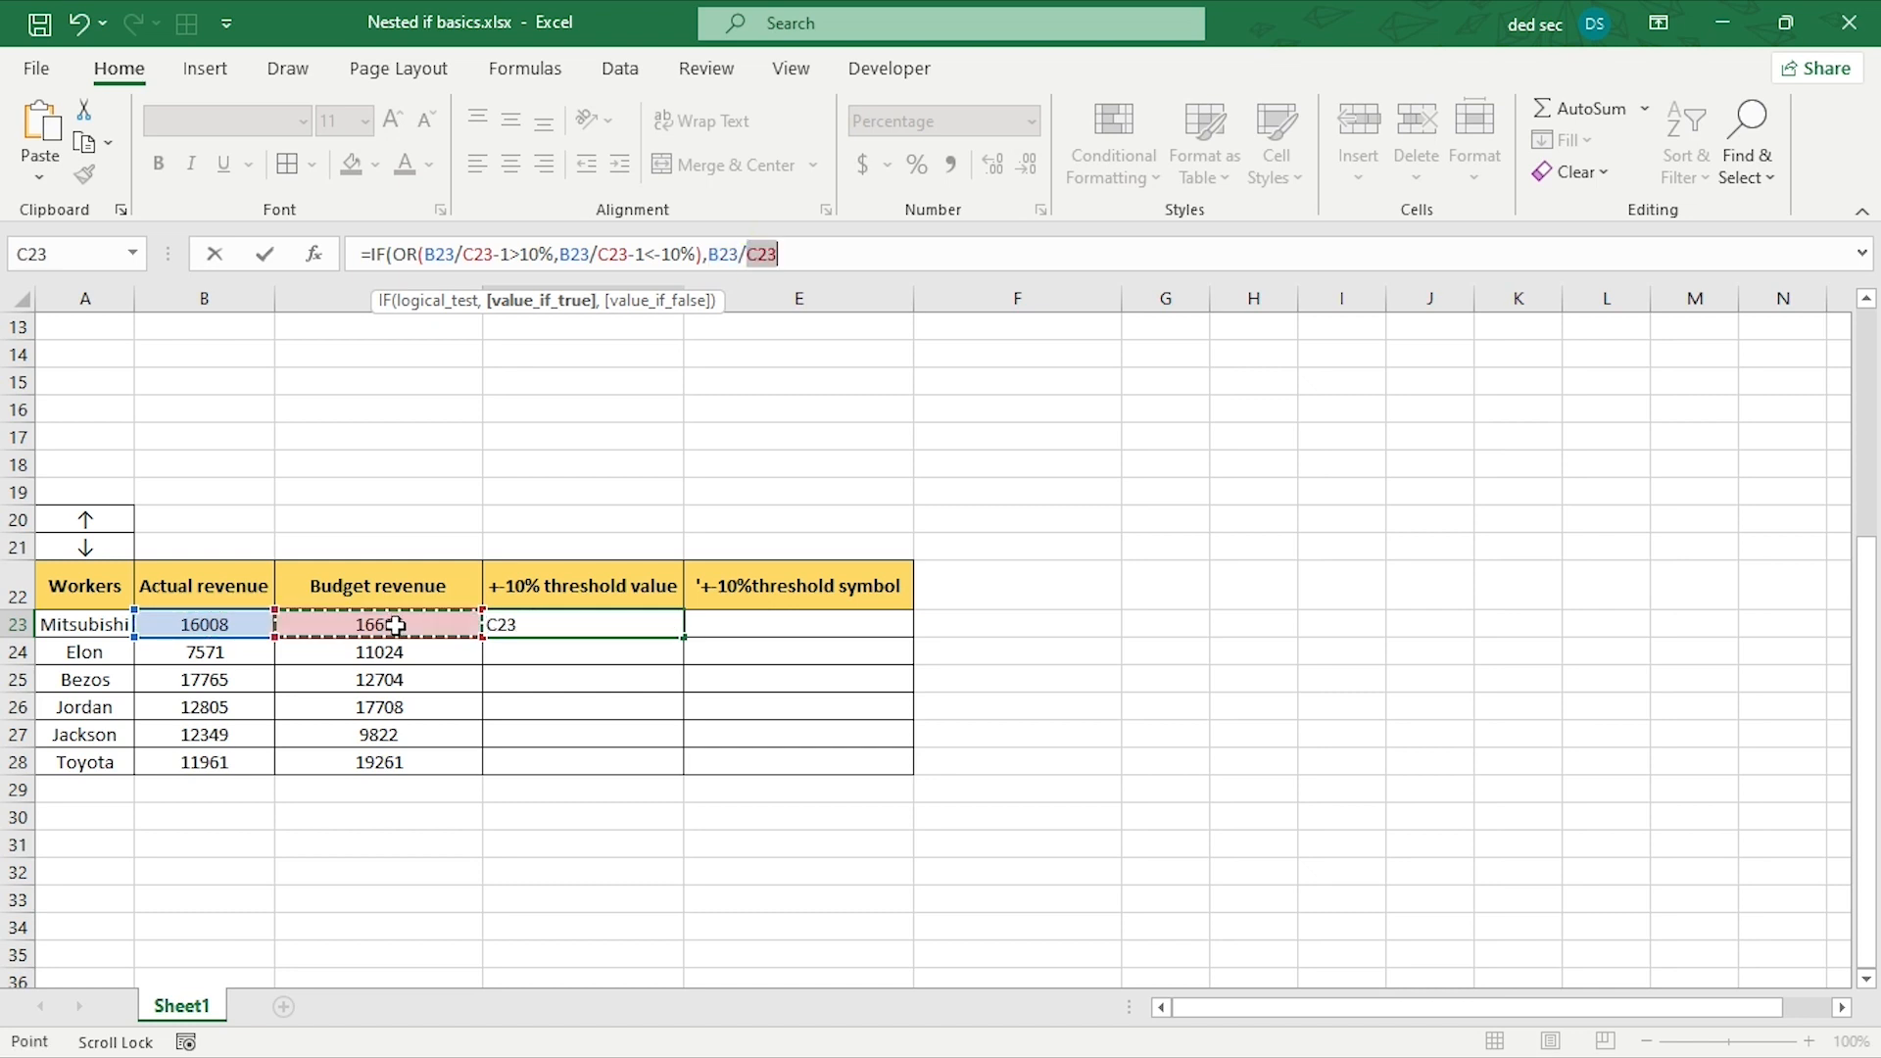
pyautogui.write('-1,')
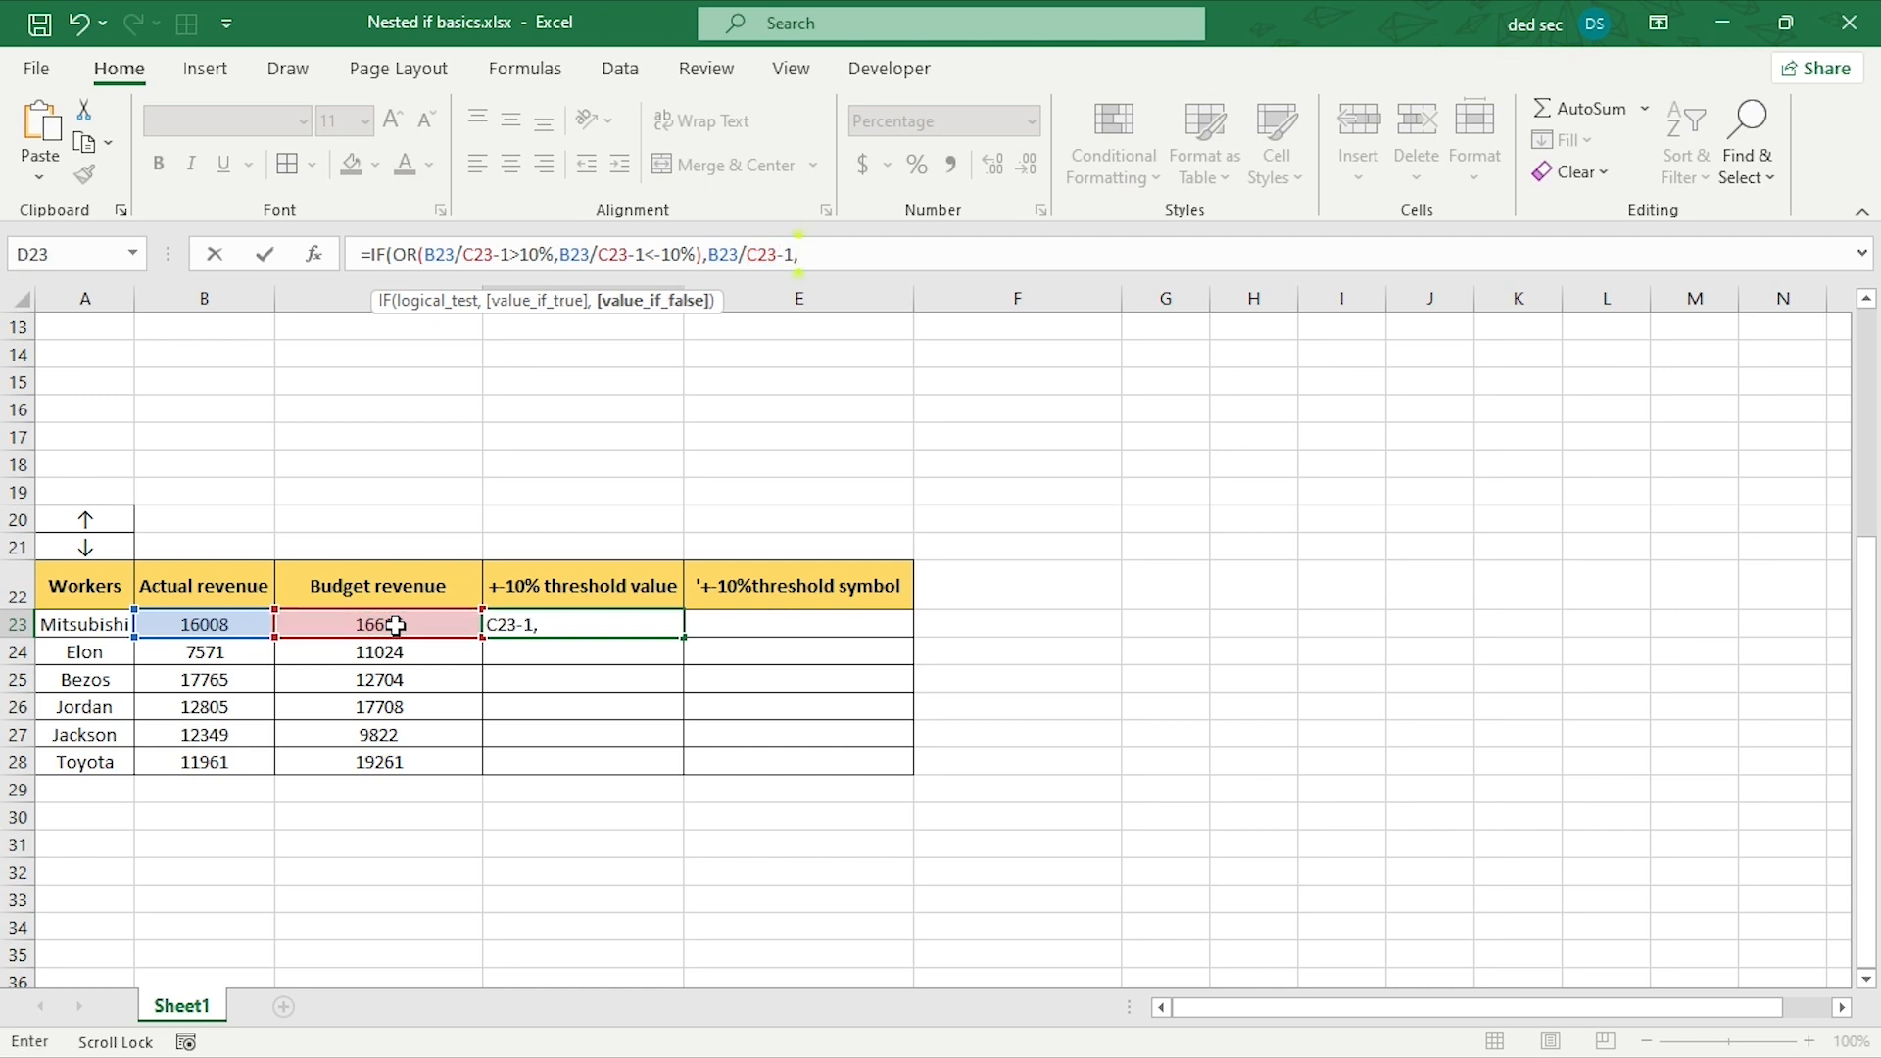
pyautogui.write('"")')
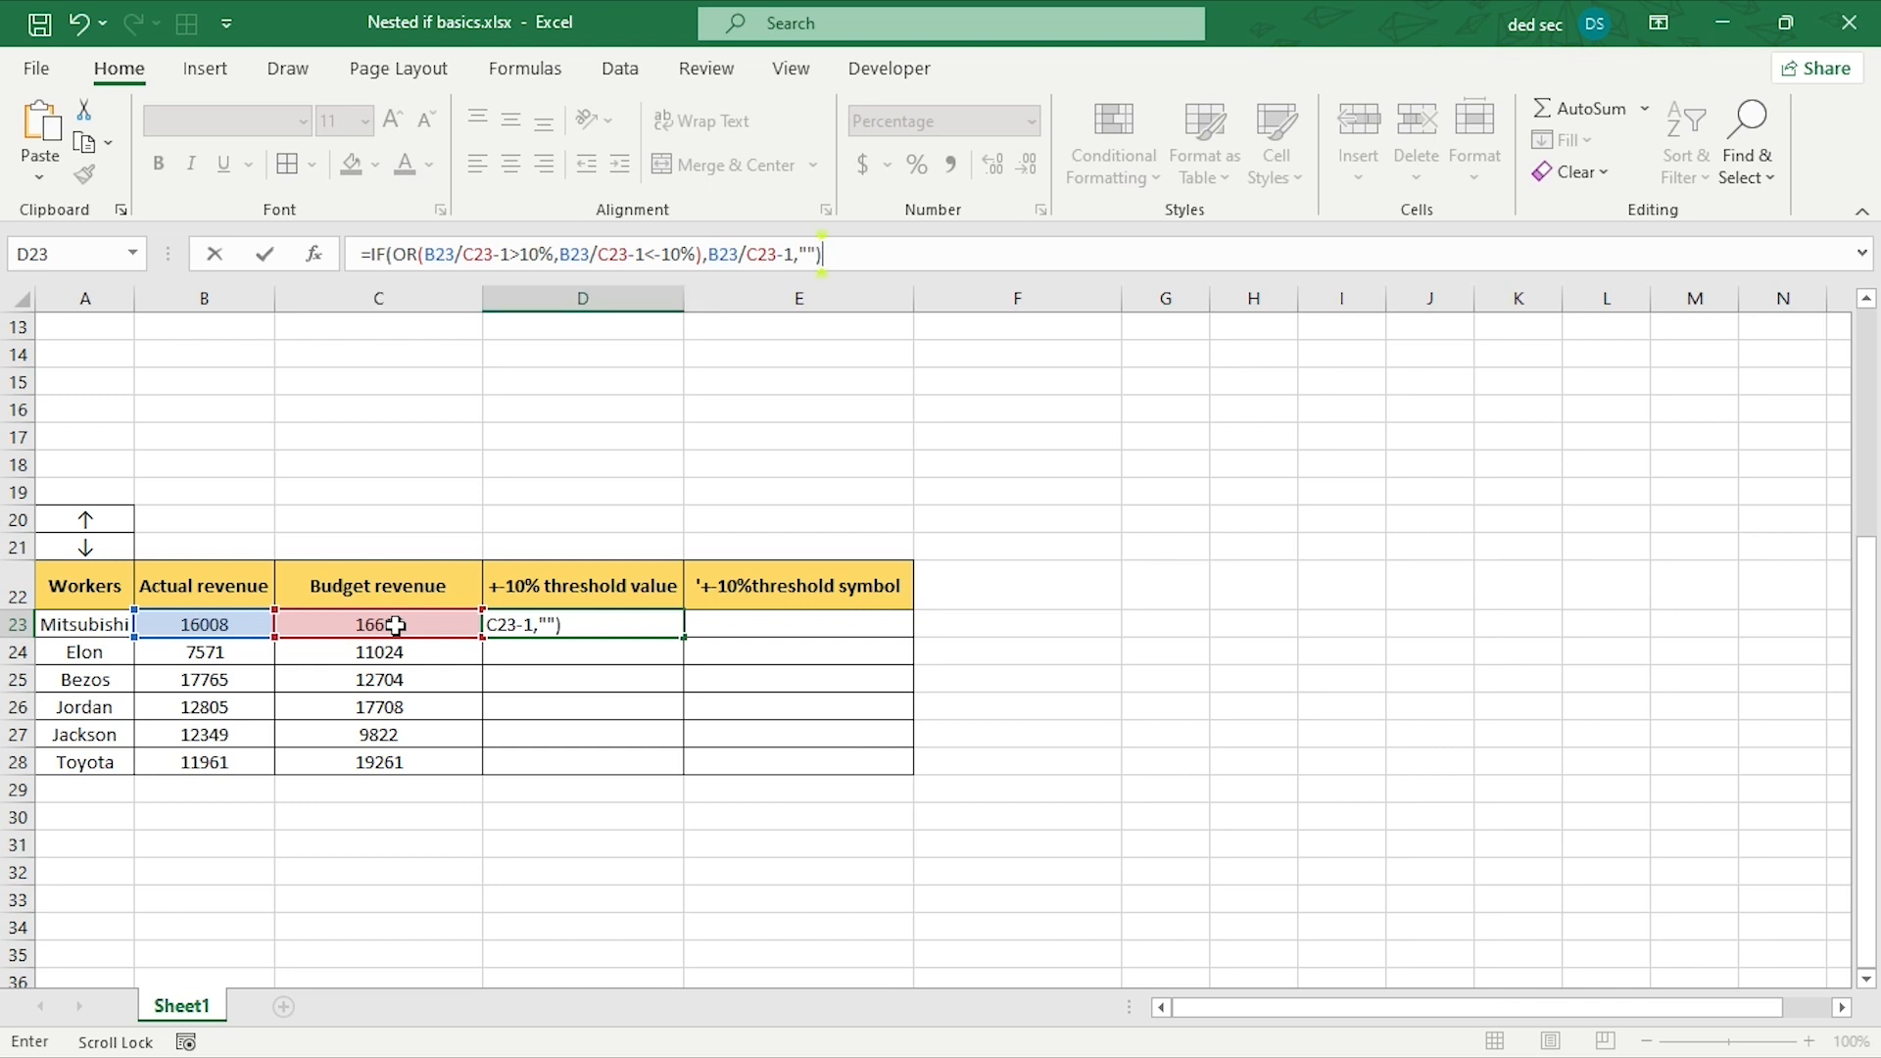
pyautogui.press('Return')
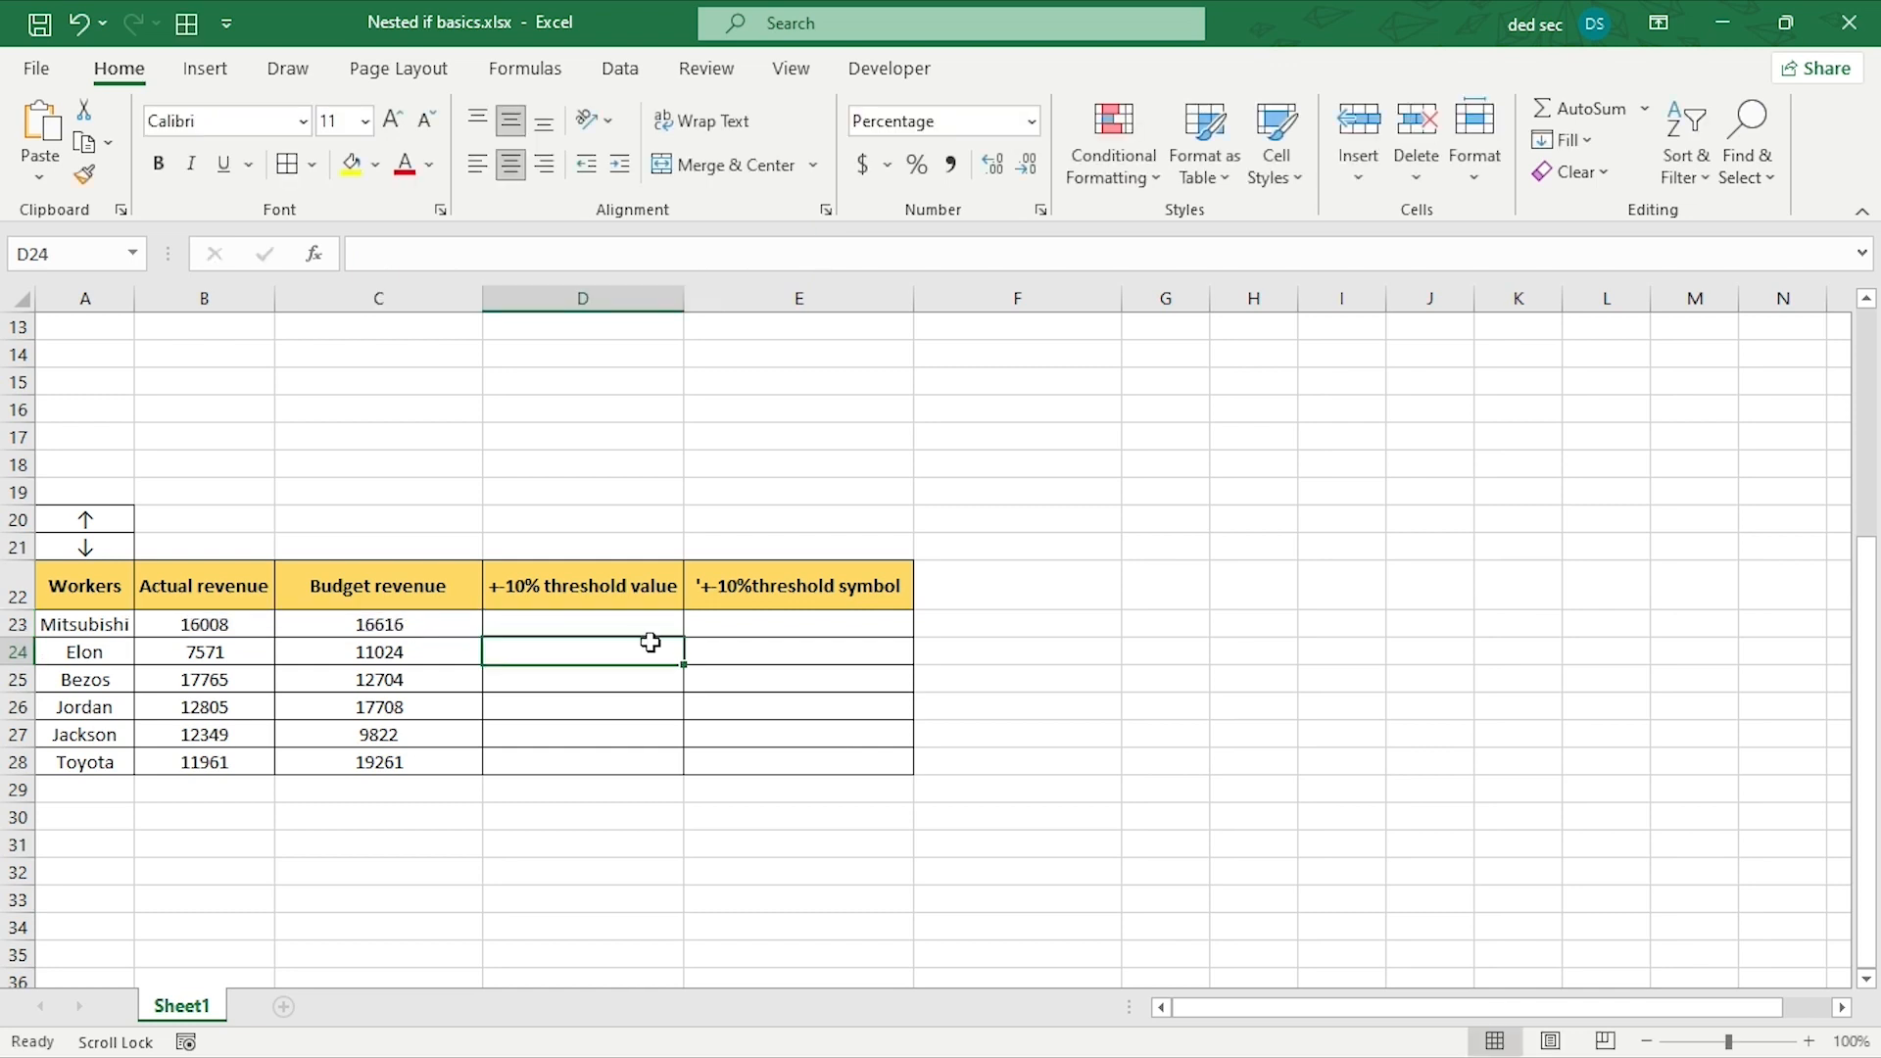
# - Fill the D23 threshold formula down to D28 and check the results in D23 and D24
pyautogui.click(609, 616)
pyautogui.moveTo(683, 637); pyautogui.dragTo(682, 770)
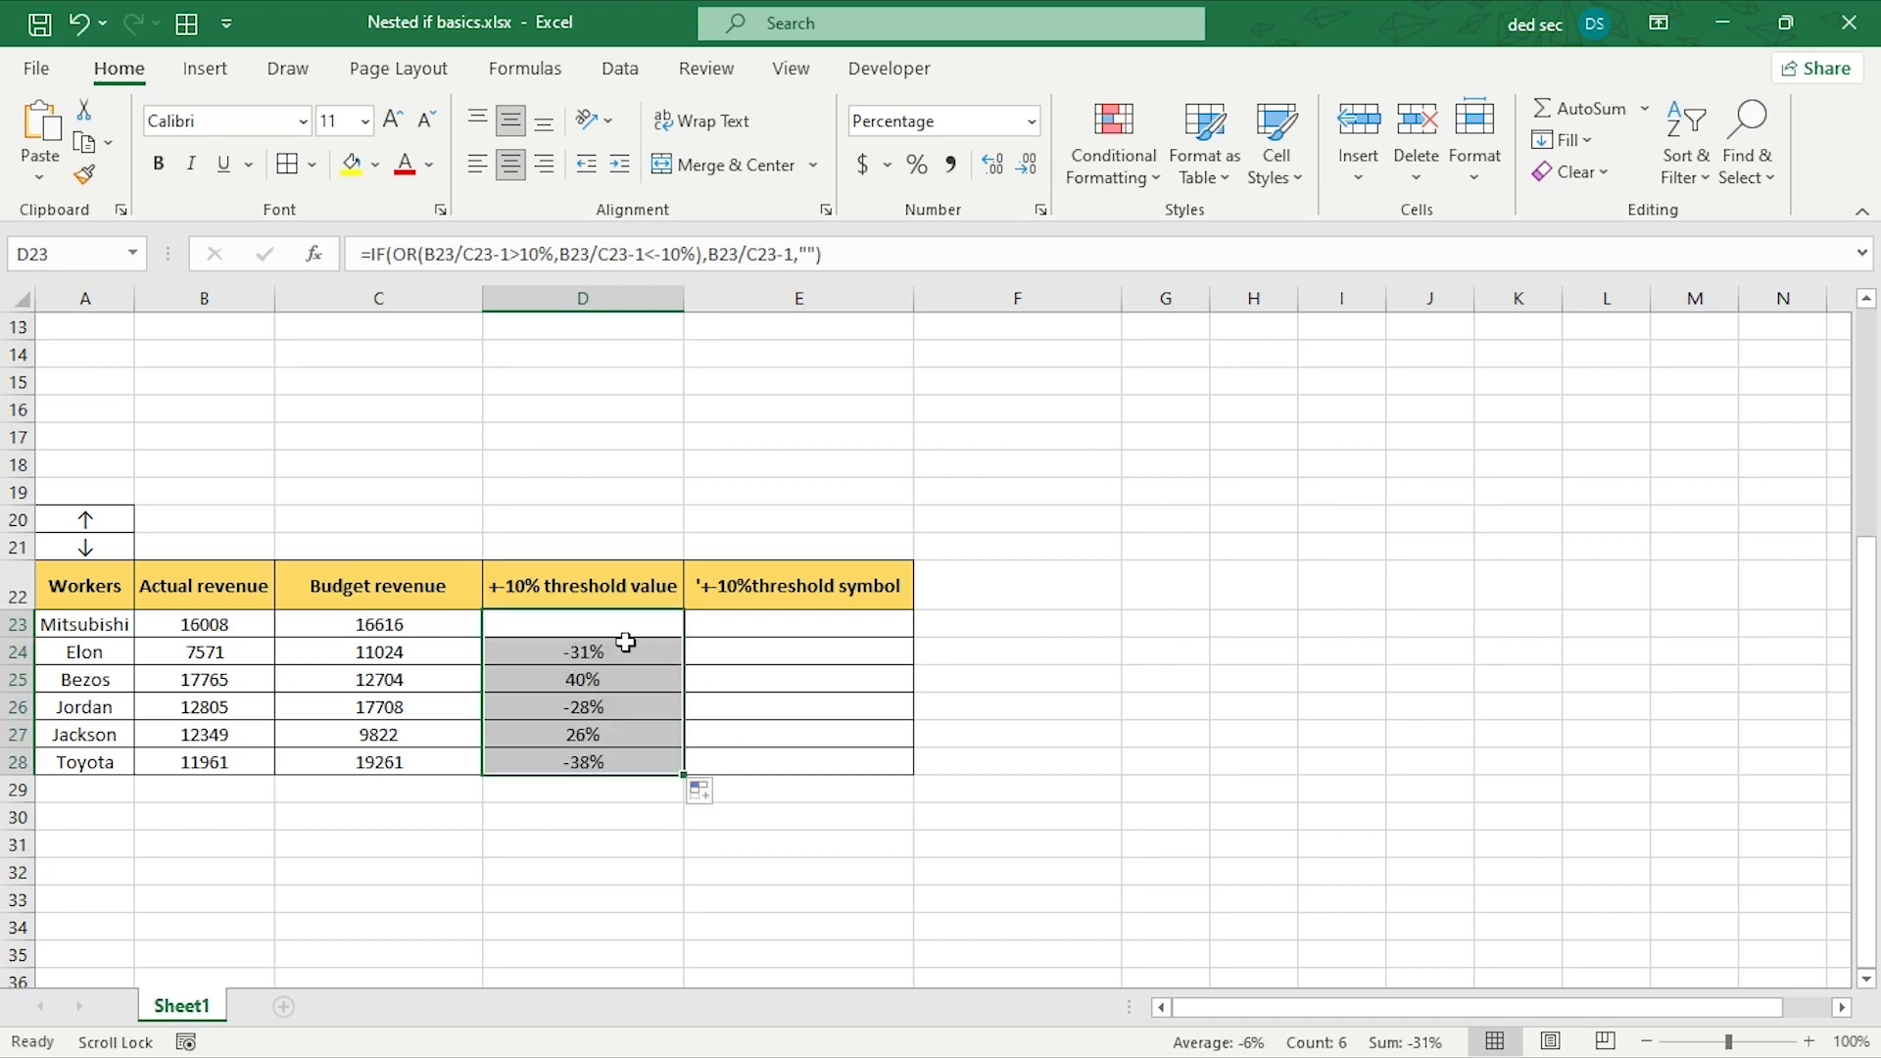
pyautogui.click(625, 647)
pyautogui.click(600, 614)
pyautogui.click(602, 658)
pyautogui.click(600, 627)
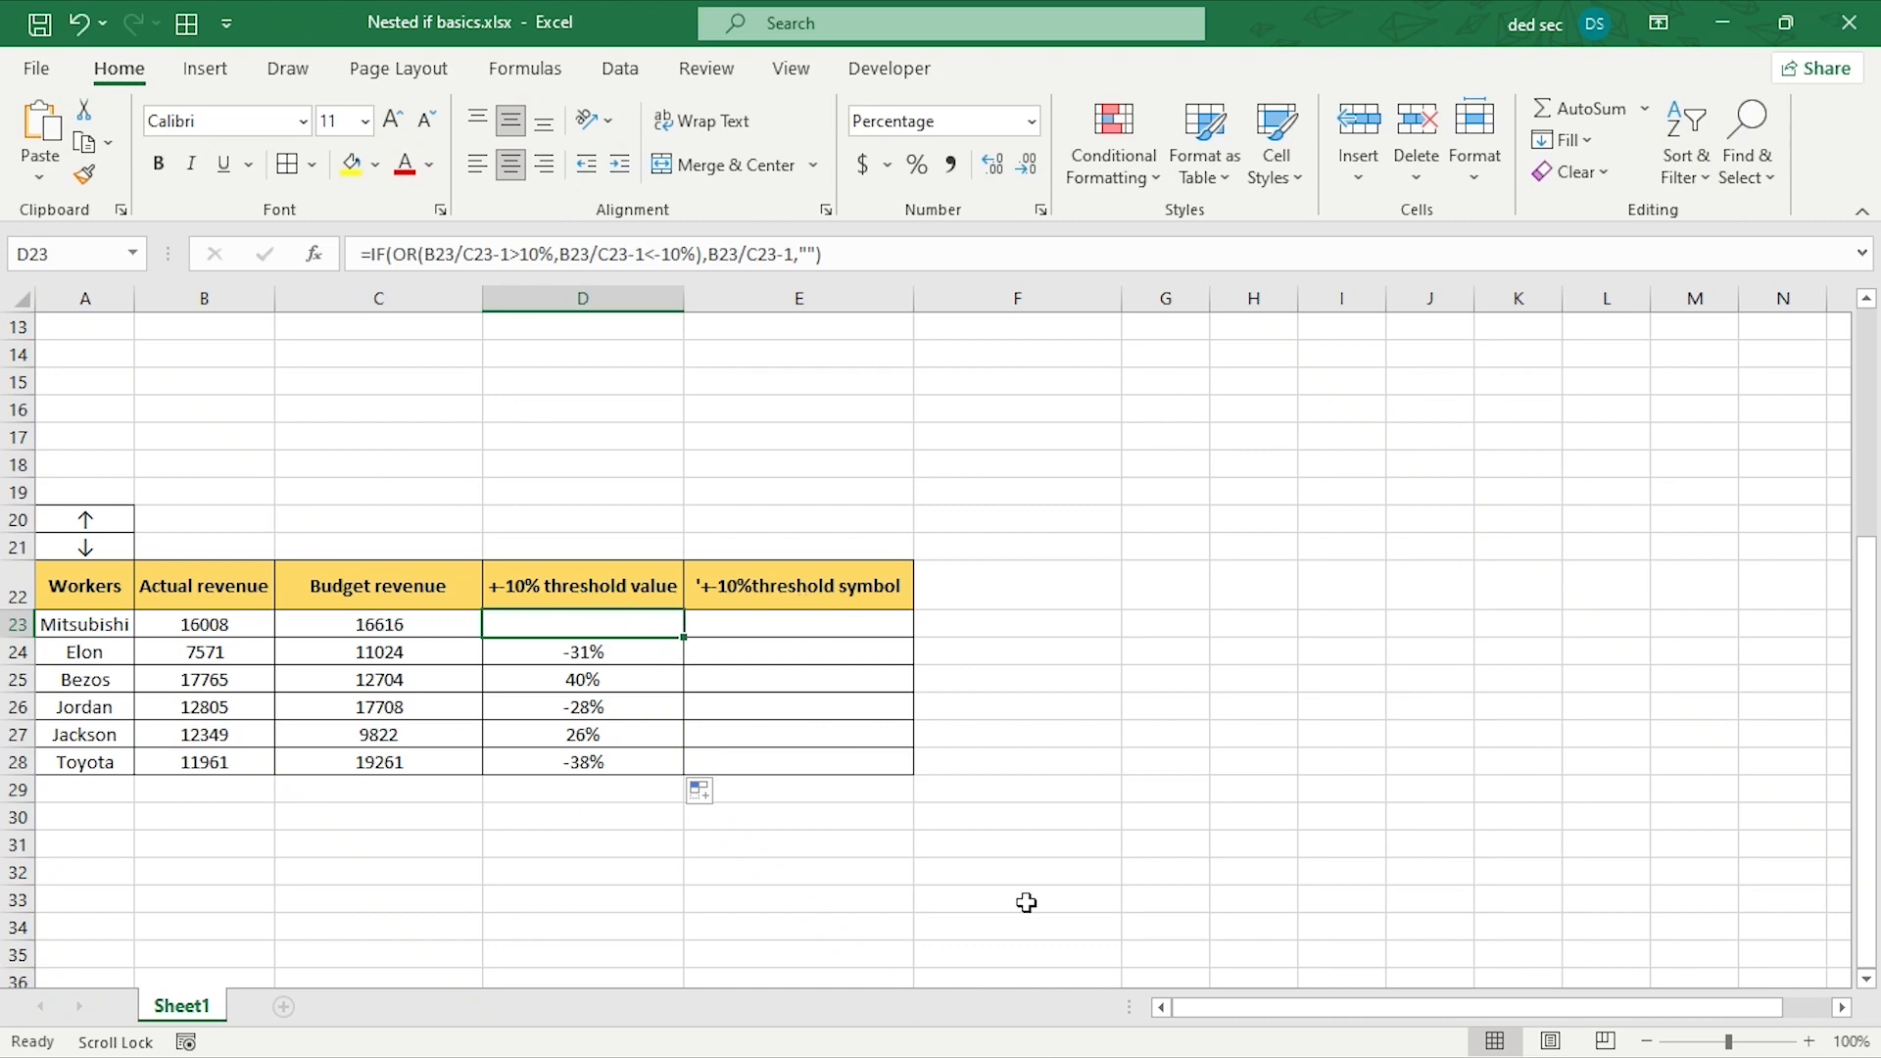
# - Examine the threshold symbol column header in E22 and the threshold values in D23:D28
pyautogui.click(832, 594)
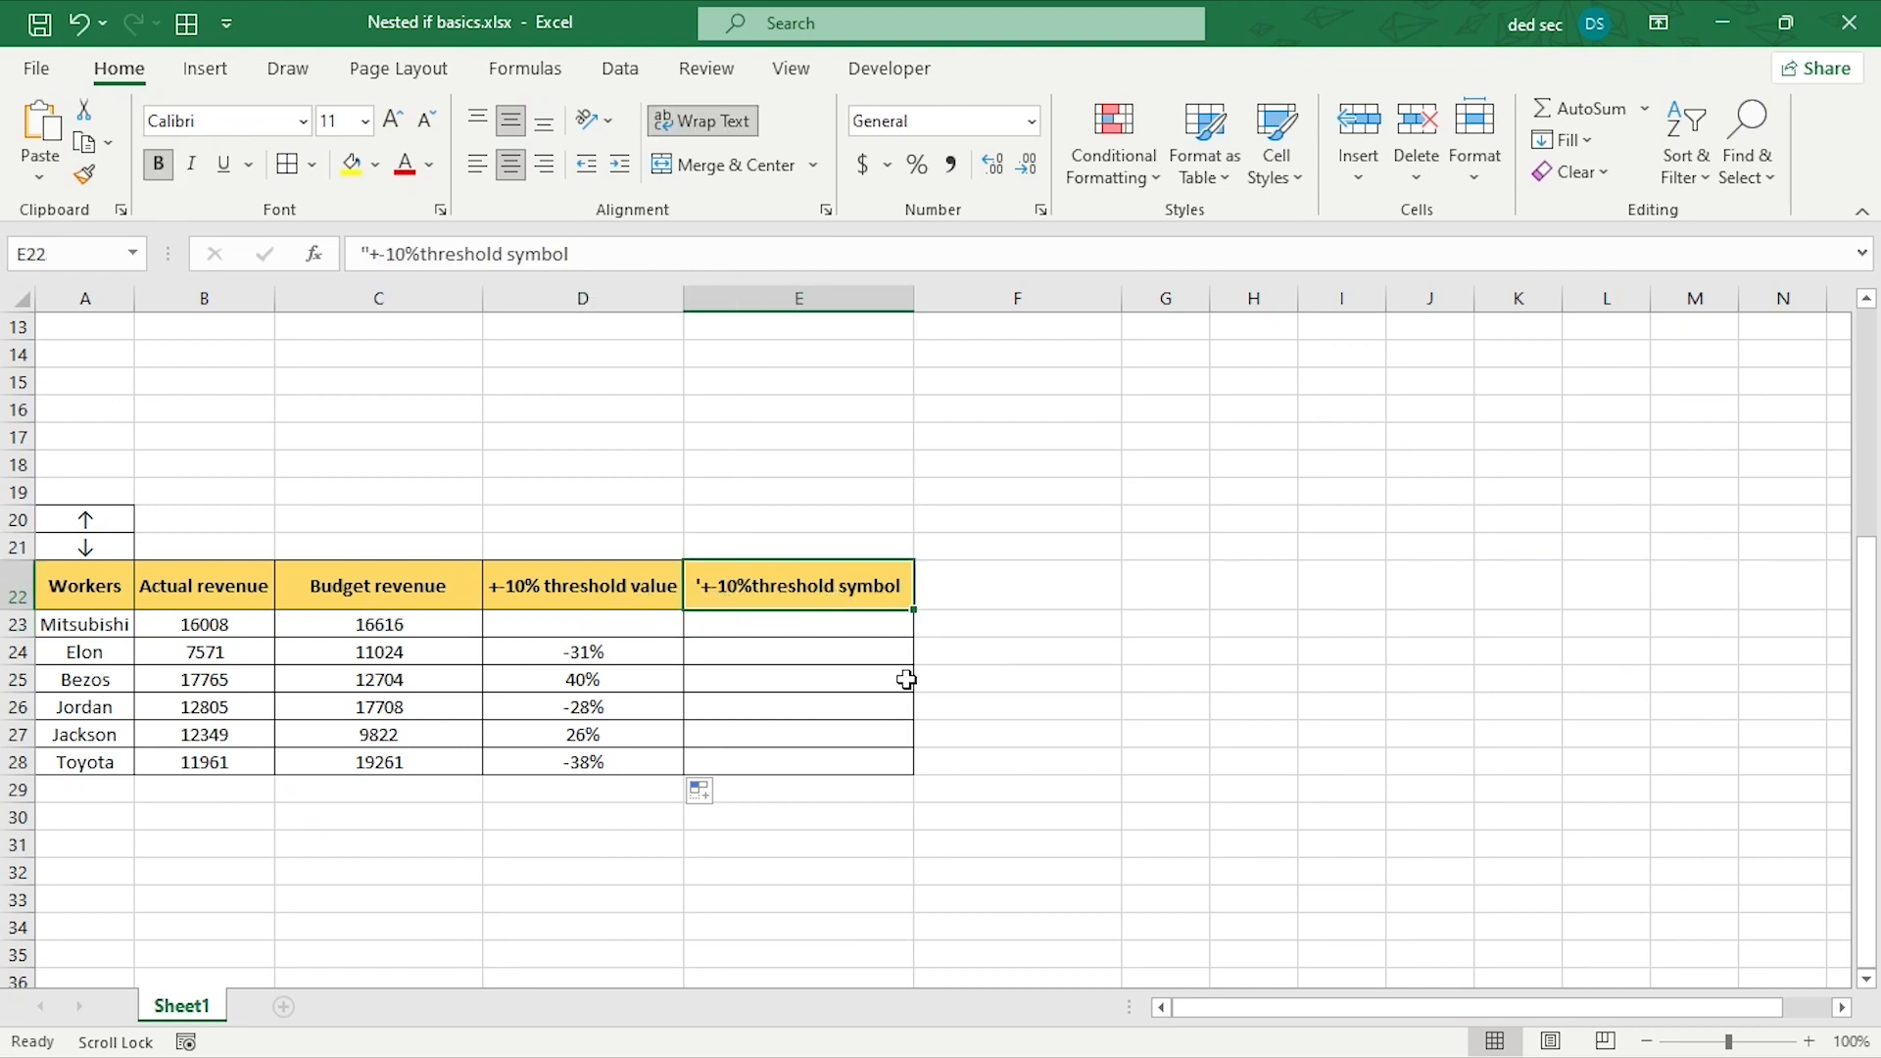
pyautogui.click(797, 621)
pyautogui.click(512, 738)
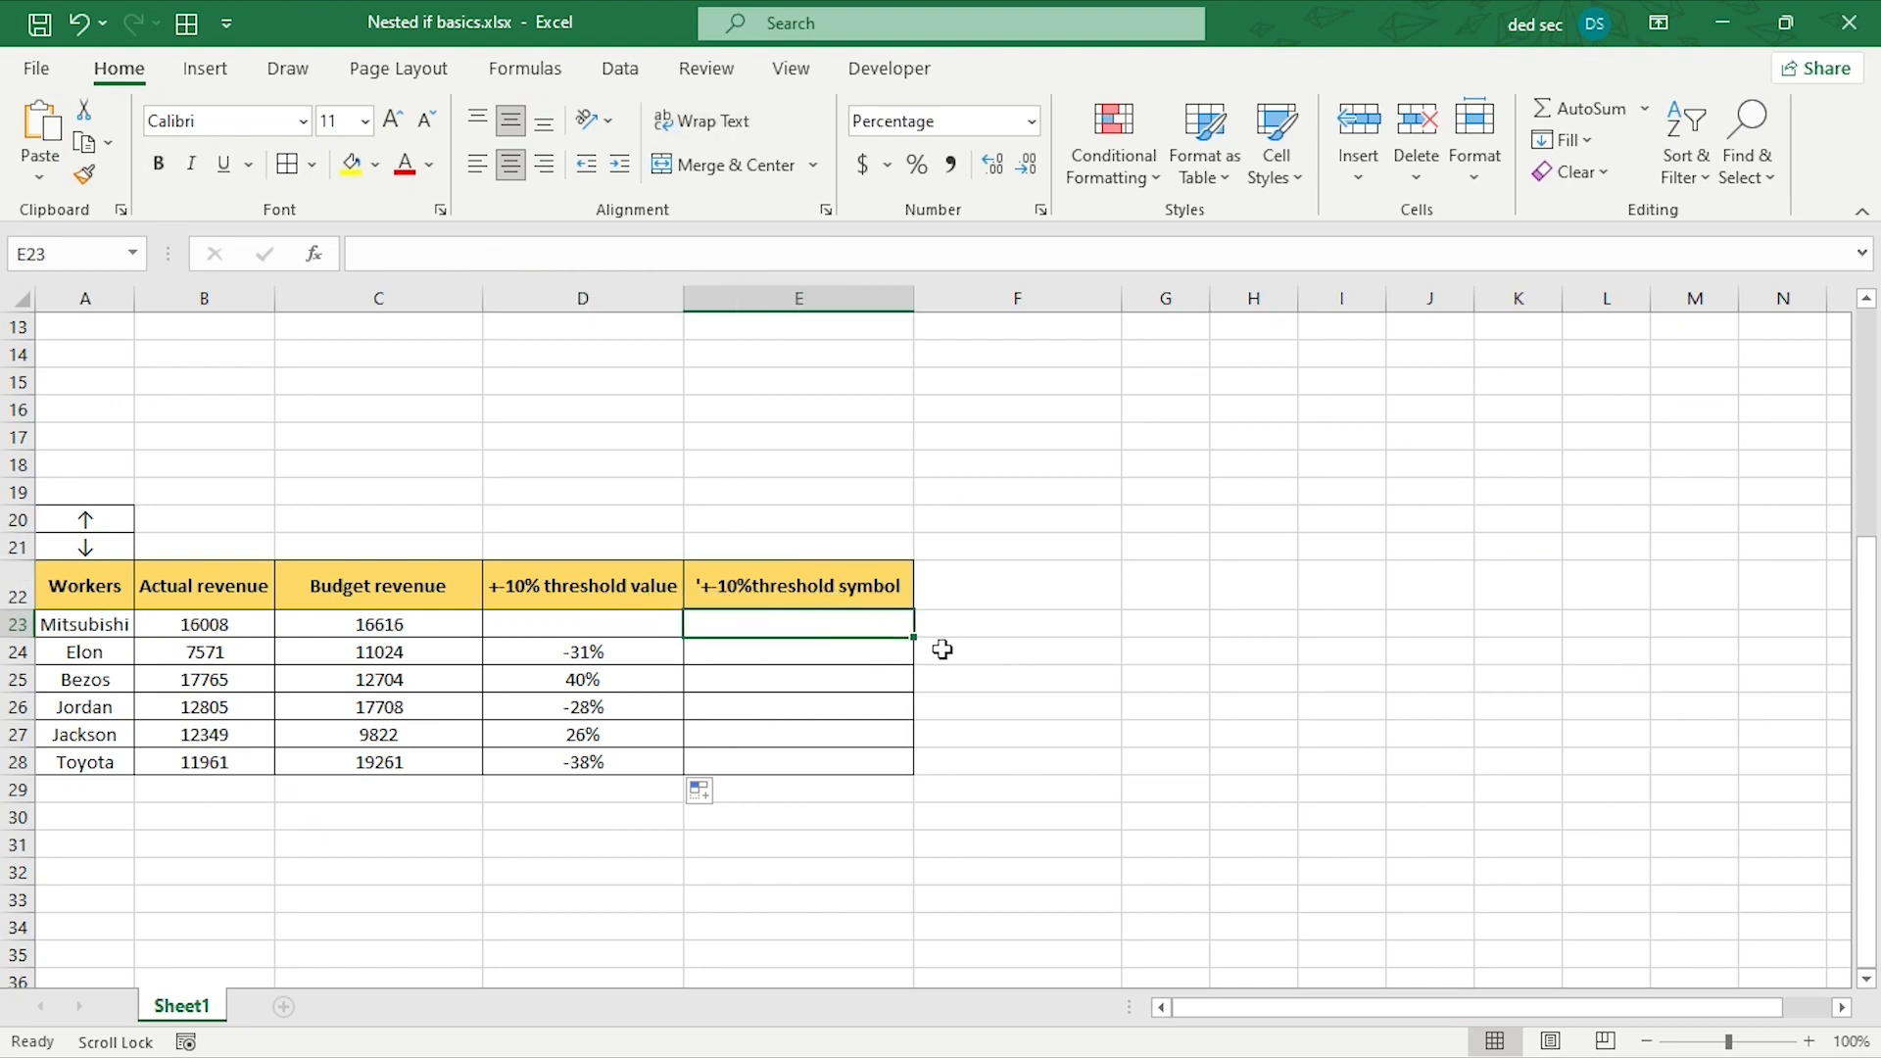
pyautogui.moveTo(605, 621); pyautogui.dragTo(593, 769)
pyautogui.press('Return')
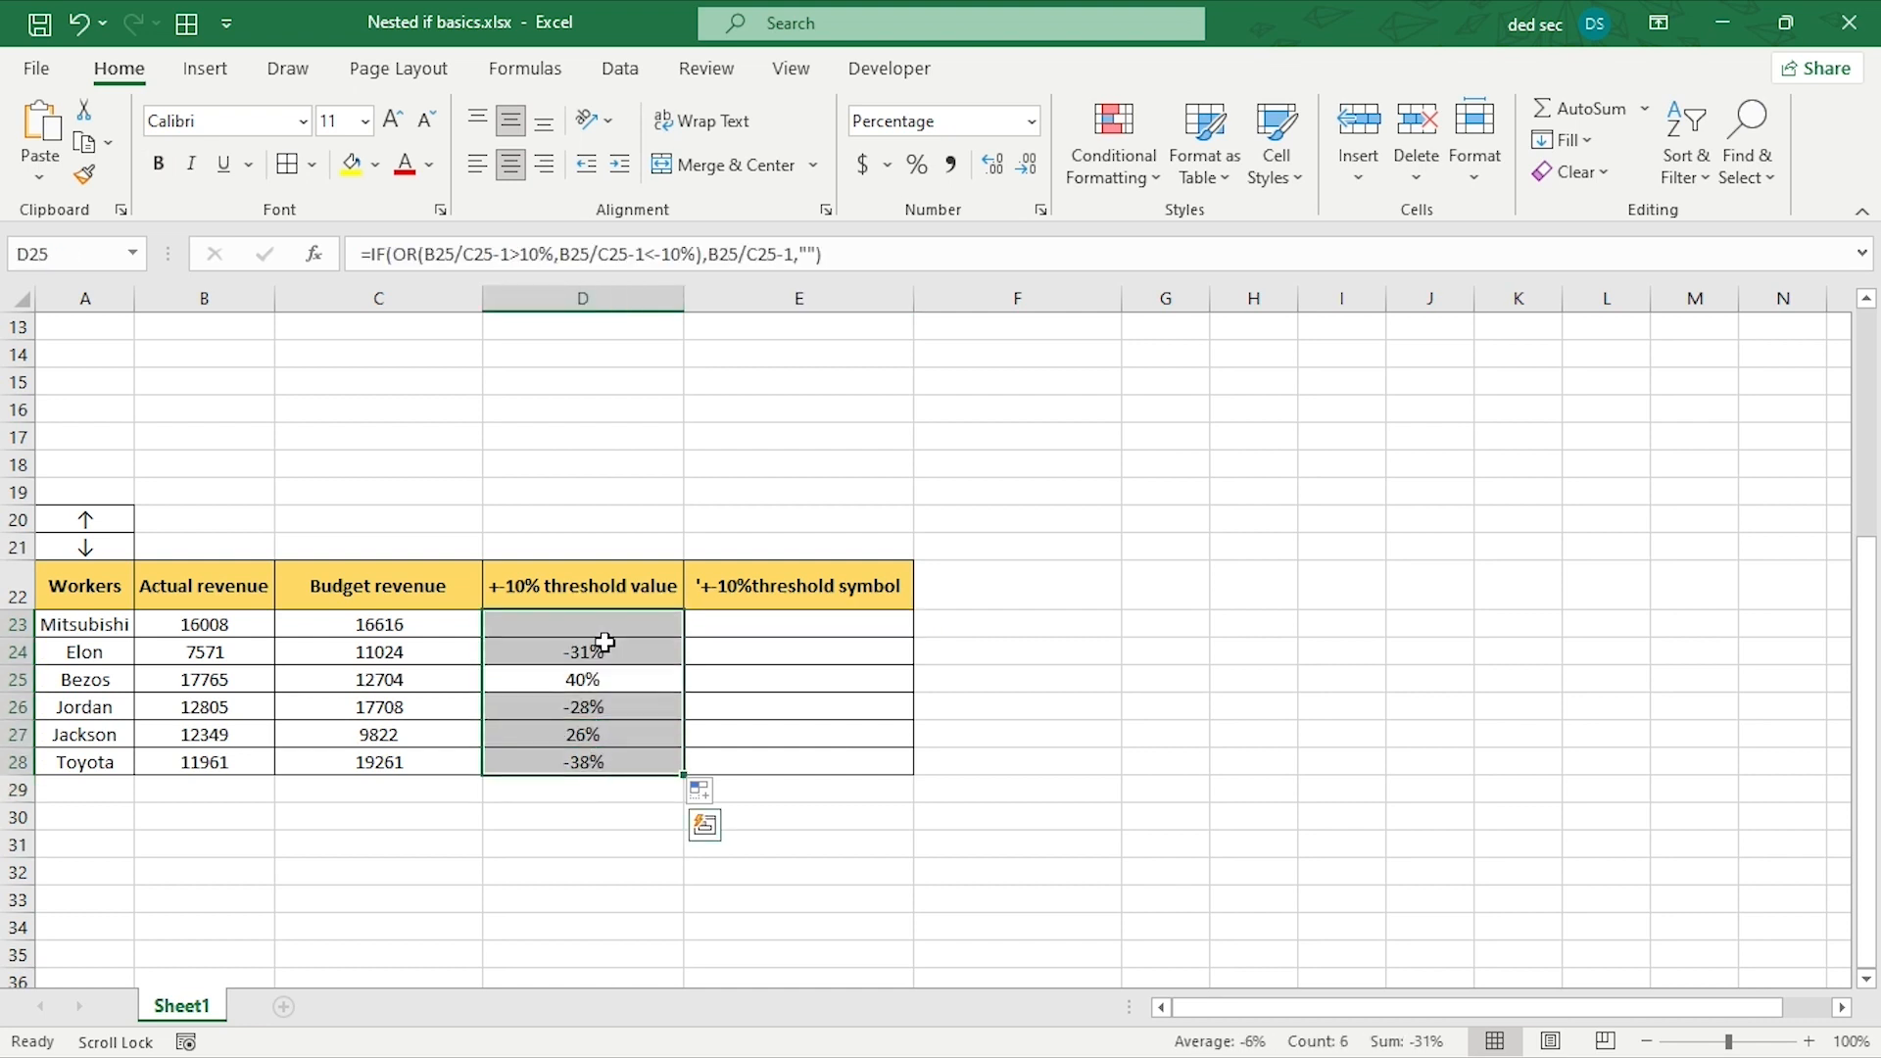
pyautogui.click(604, 642)
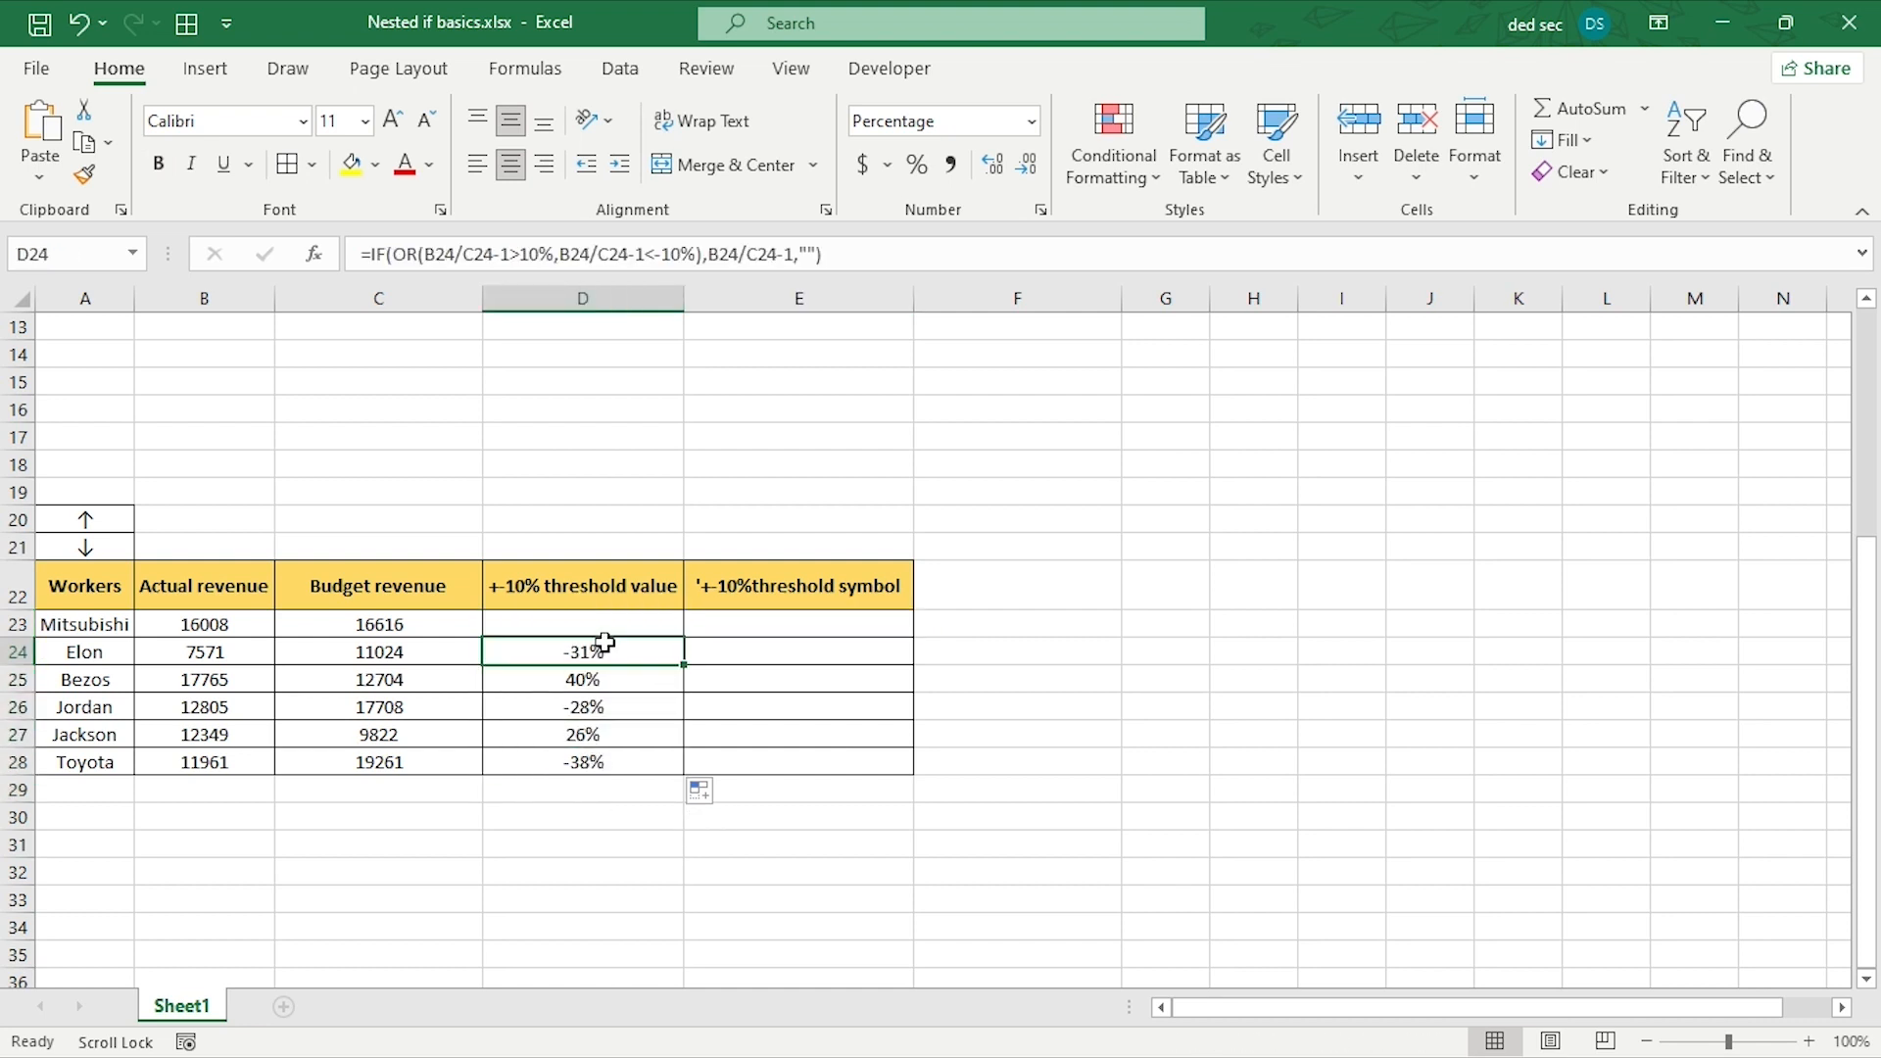
# - Examine the up and down arrow symbols stored in A20 and A21
pyautogui.click(840, 629)
pyautogui.click(93, 529)
pyautogui.click(91, 547)
pyautogui.click(106, 517)
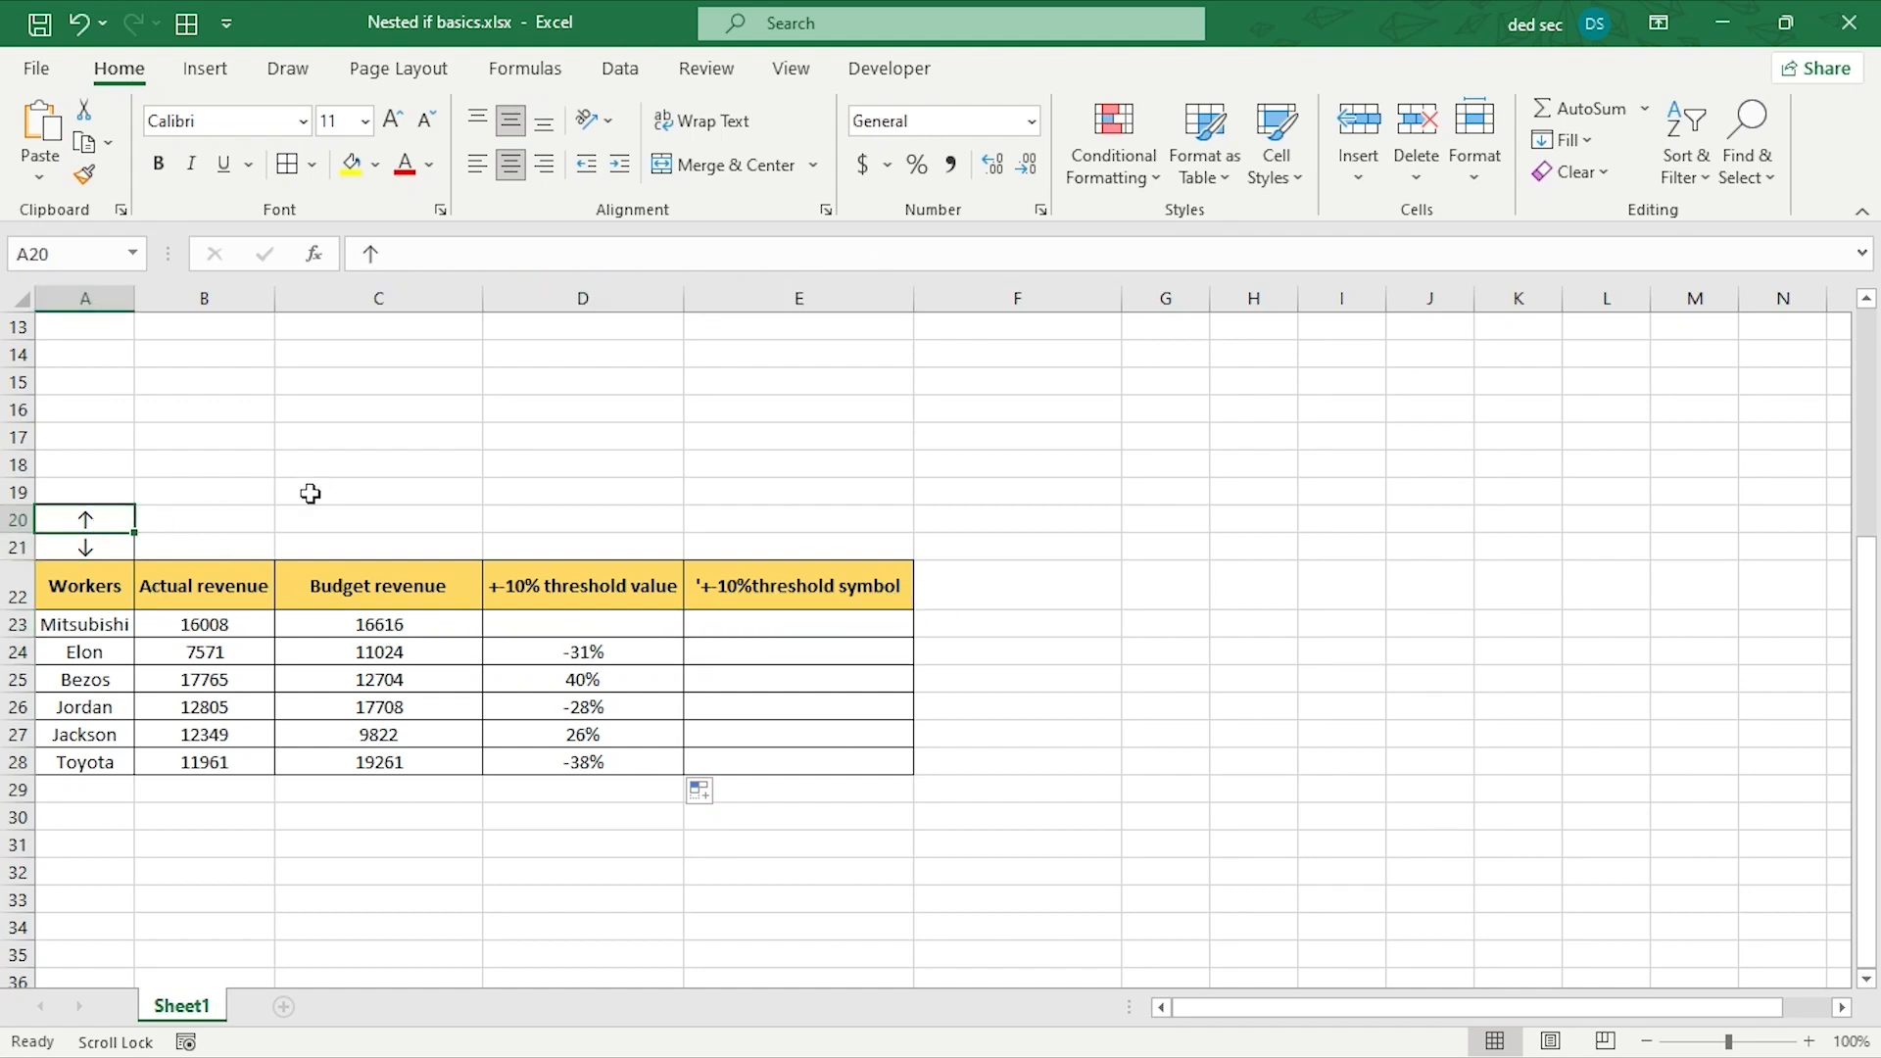
# - Open the Symbol dialog for cell B20 and locate the upwards and downwards arrows in the Arrows subset
pyautogui.click(246, 519)
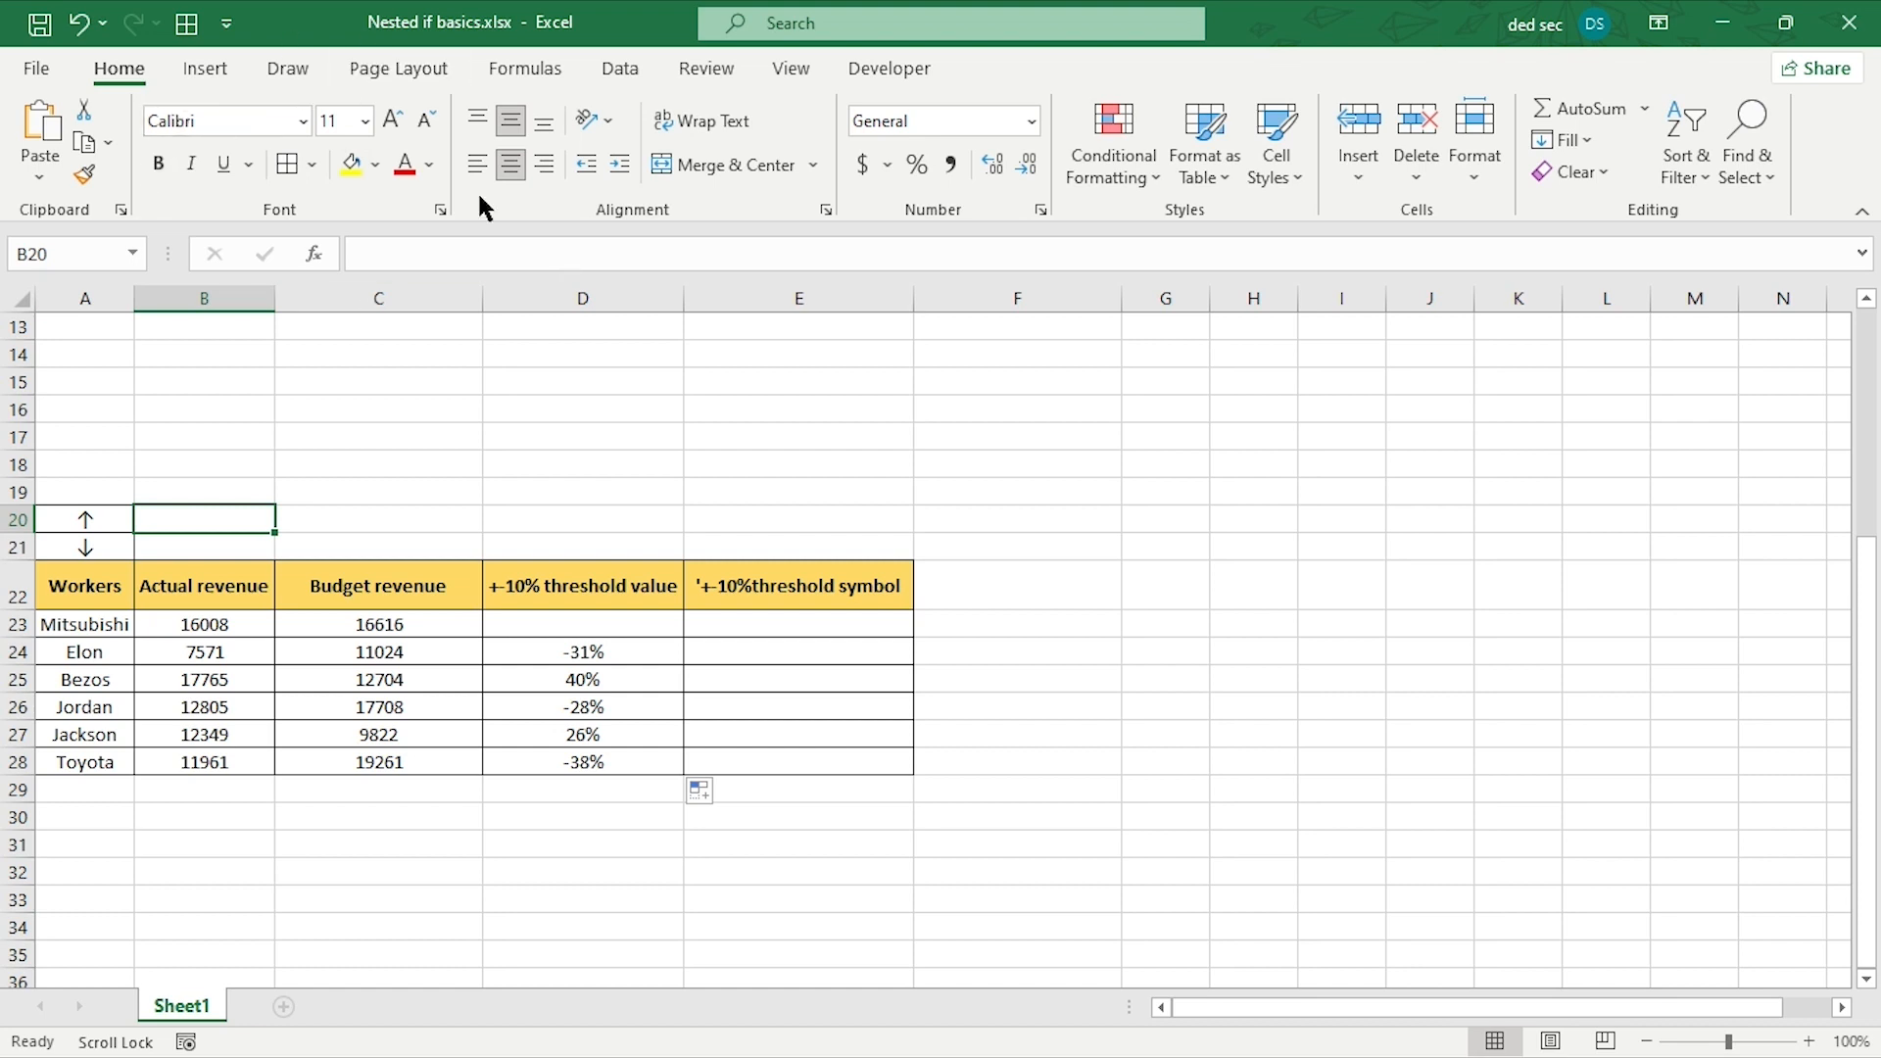
pyautogui.click(232, 66)
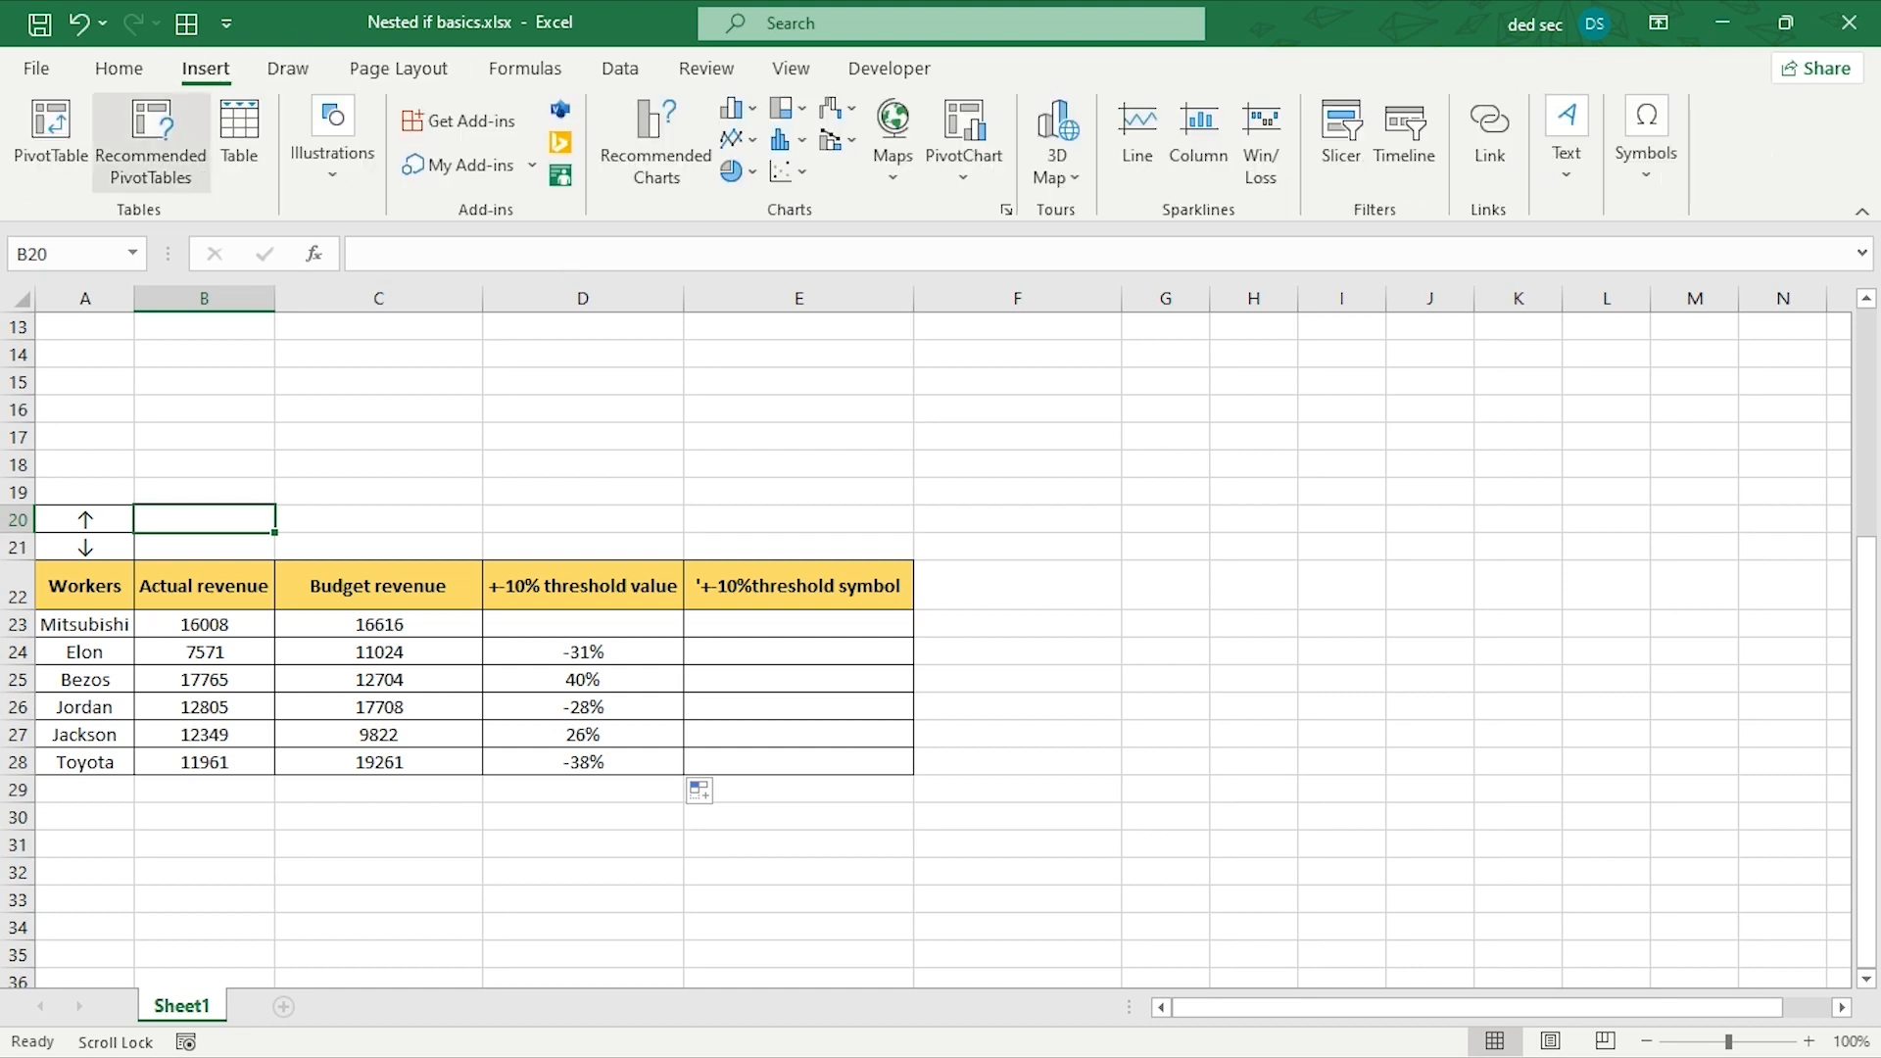
pyautogui.click(1652, 153)
pyautogui.click(1713, 274)
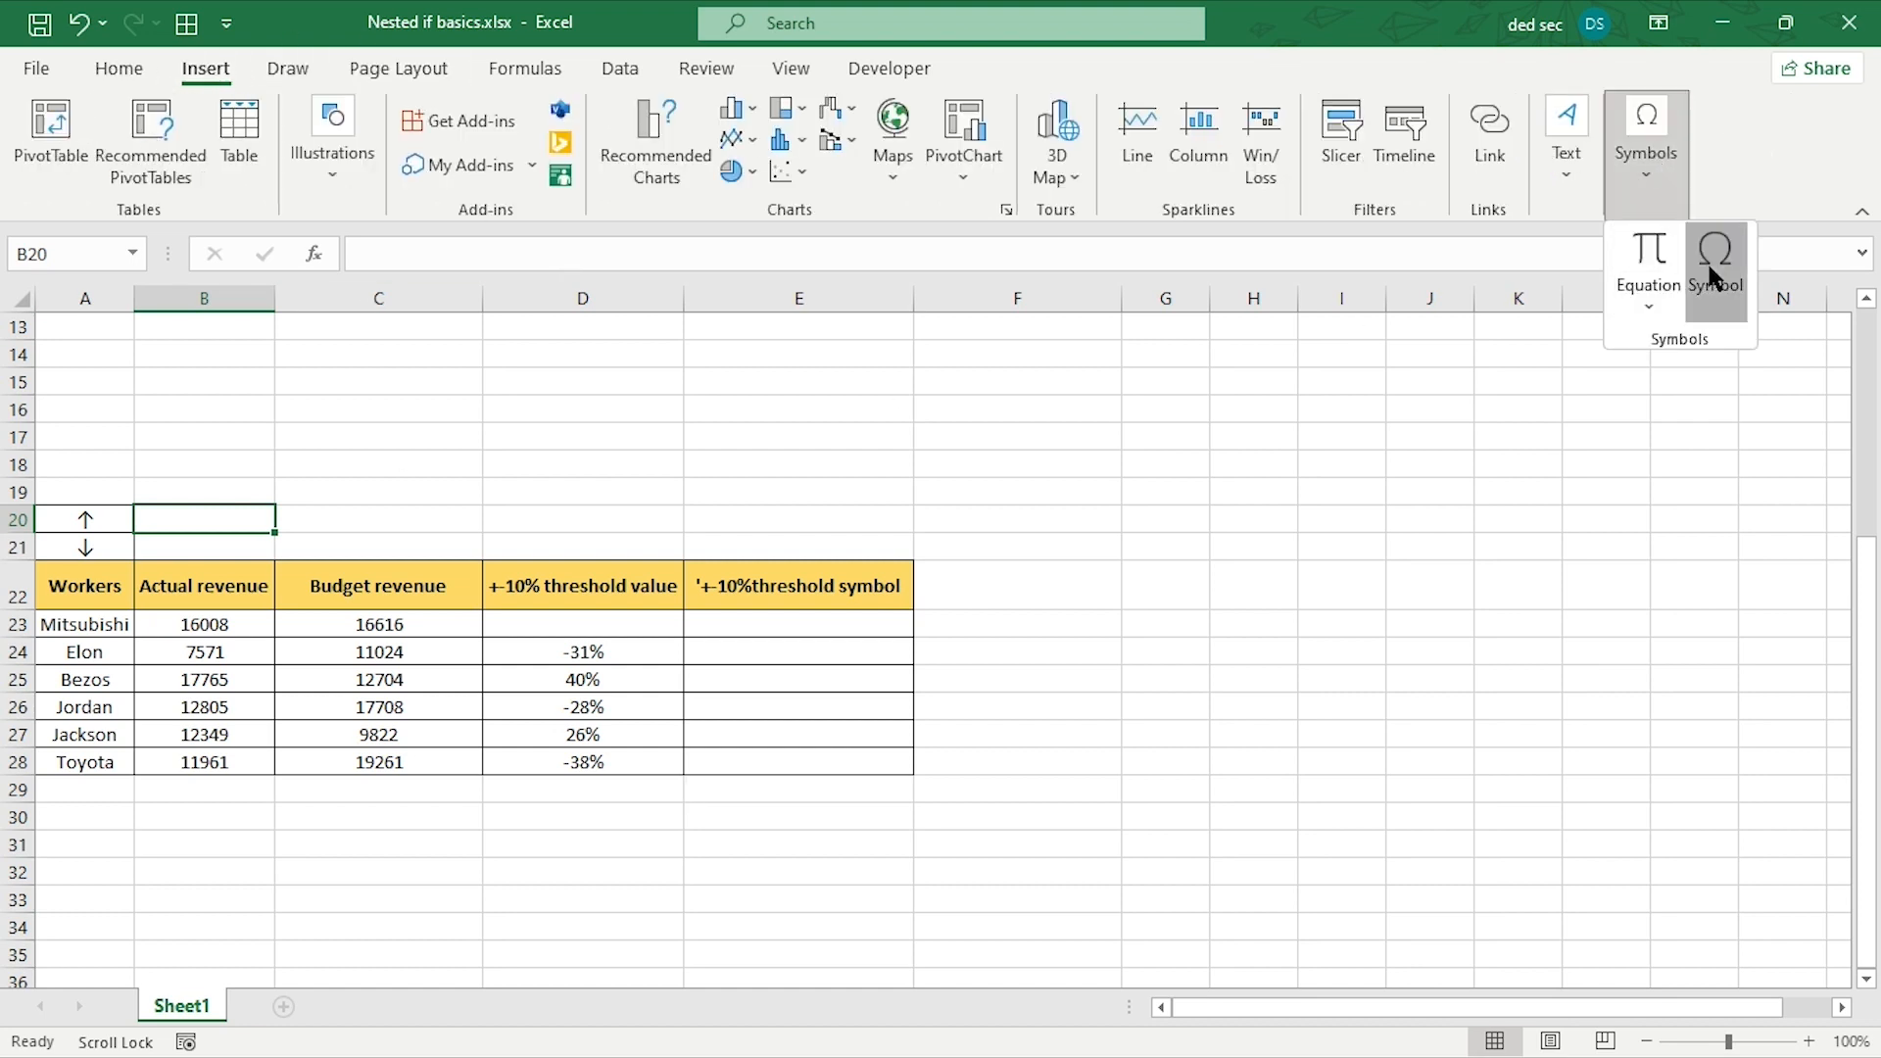
pyautogui.moveTo(620, 433); pyautogui.dragTo(1475, 288)
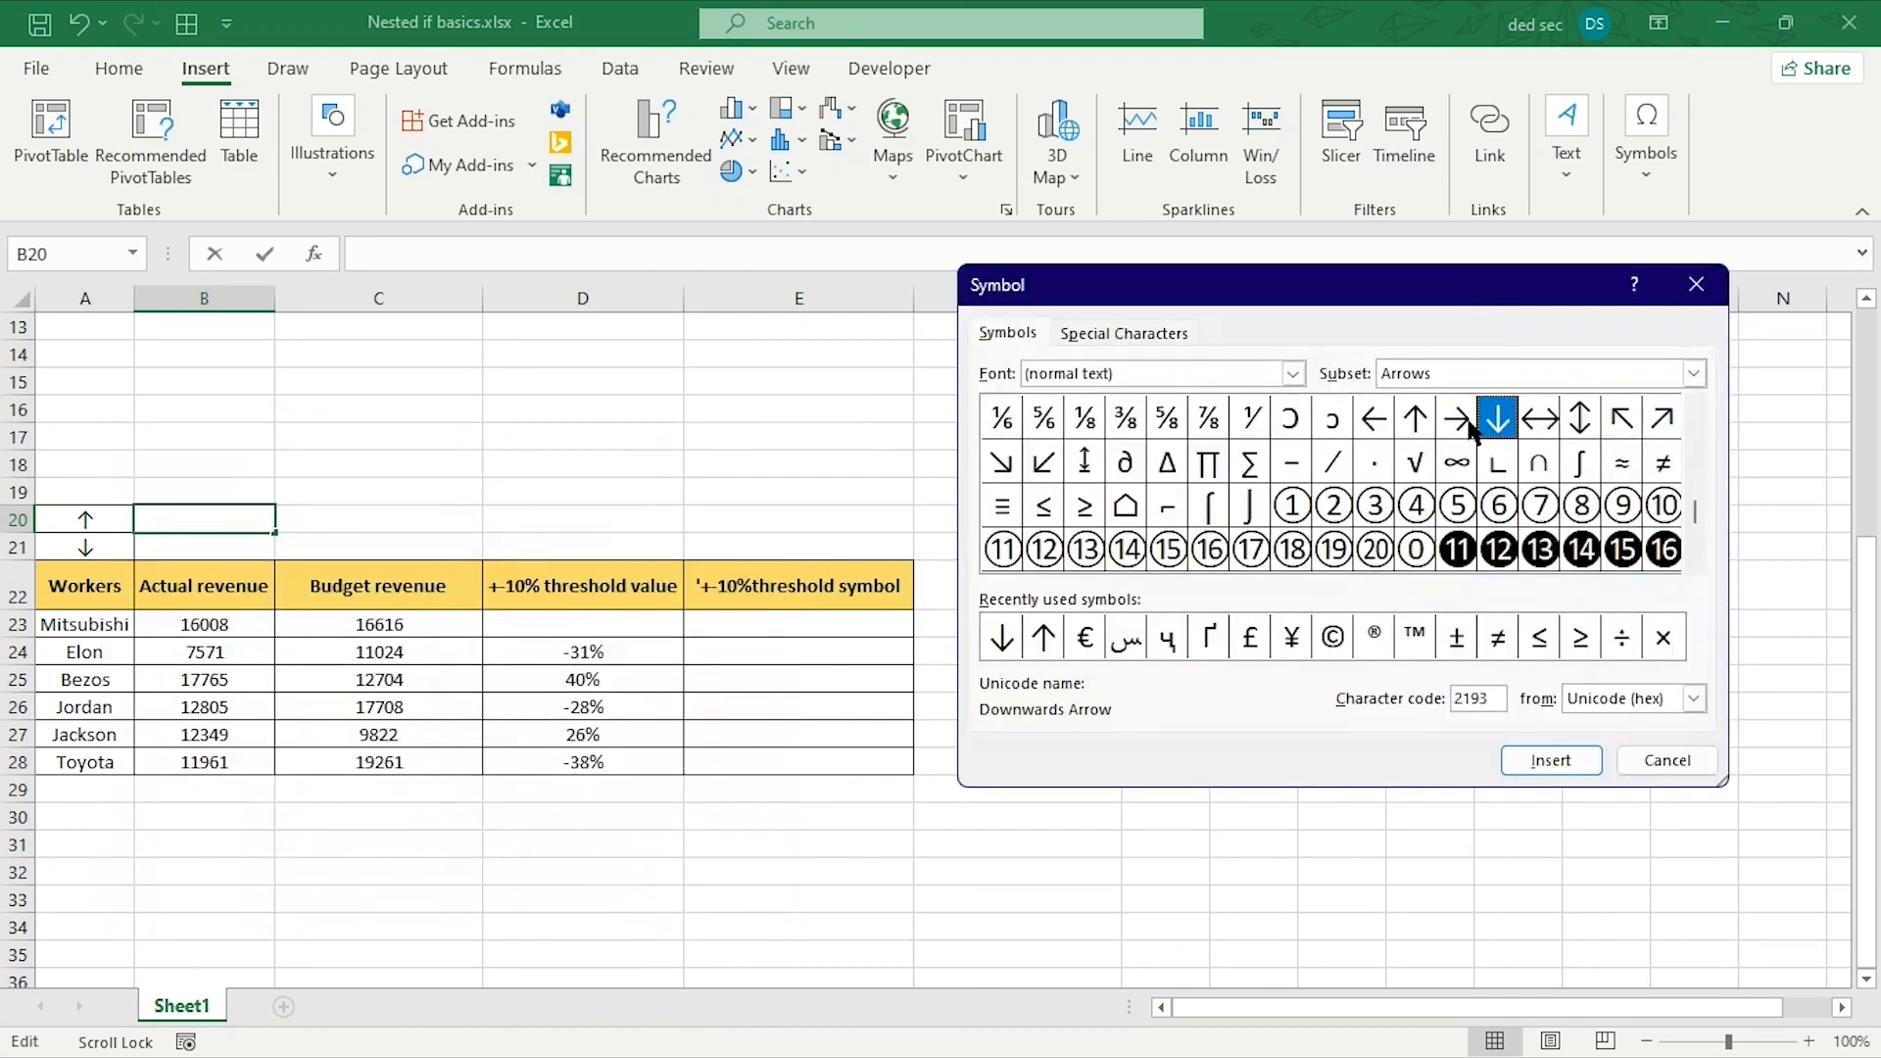
pyautogui.click(1422, 419)
pyautogui.click(1491, 422)
# - Browse the other symbols, close the Symbol dialog without inserting anything and recheck the arrows in A20:A21
pyautogui.scroll(-20, 1692, 561)
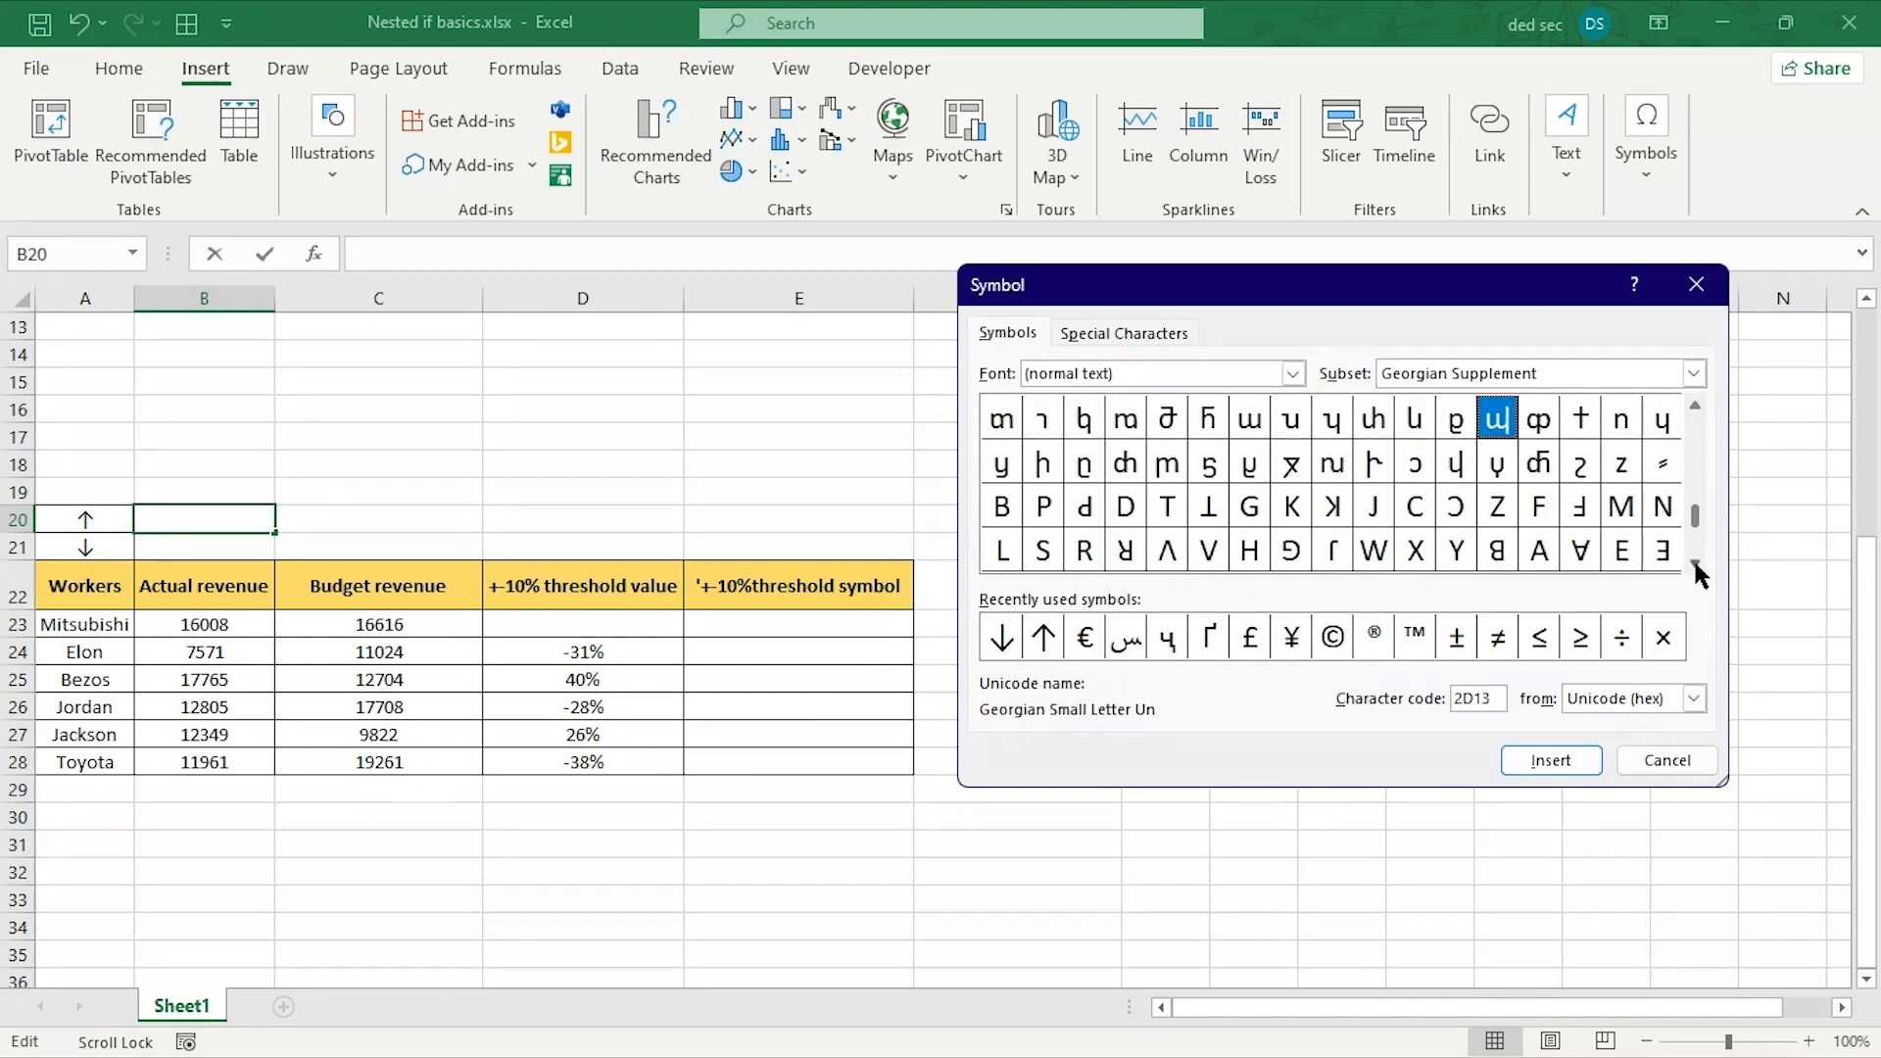
pyautogui.scroll(20, 1692, 417)
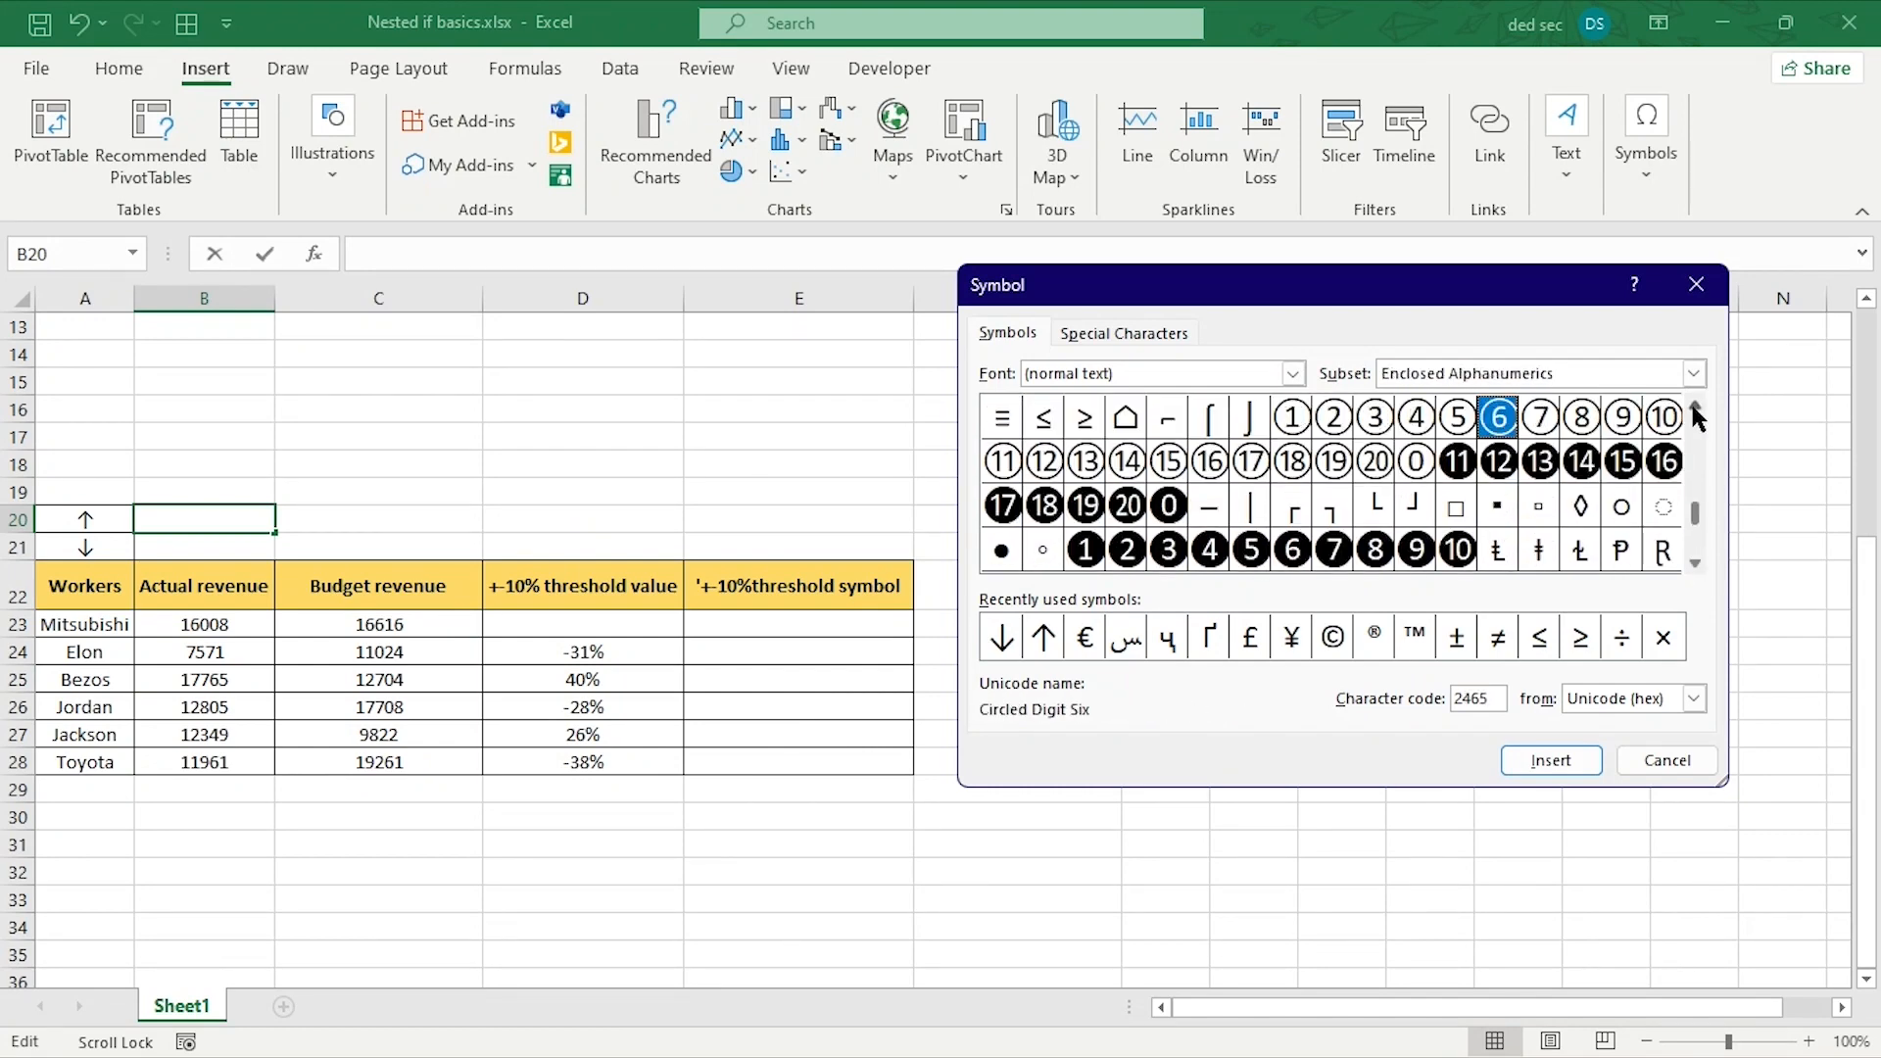
pyautogui.scroll(5, 1698, 416)
pyautogui.click(1696, 284)
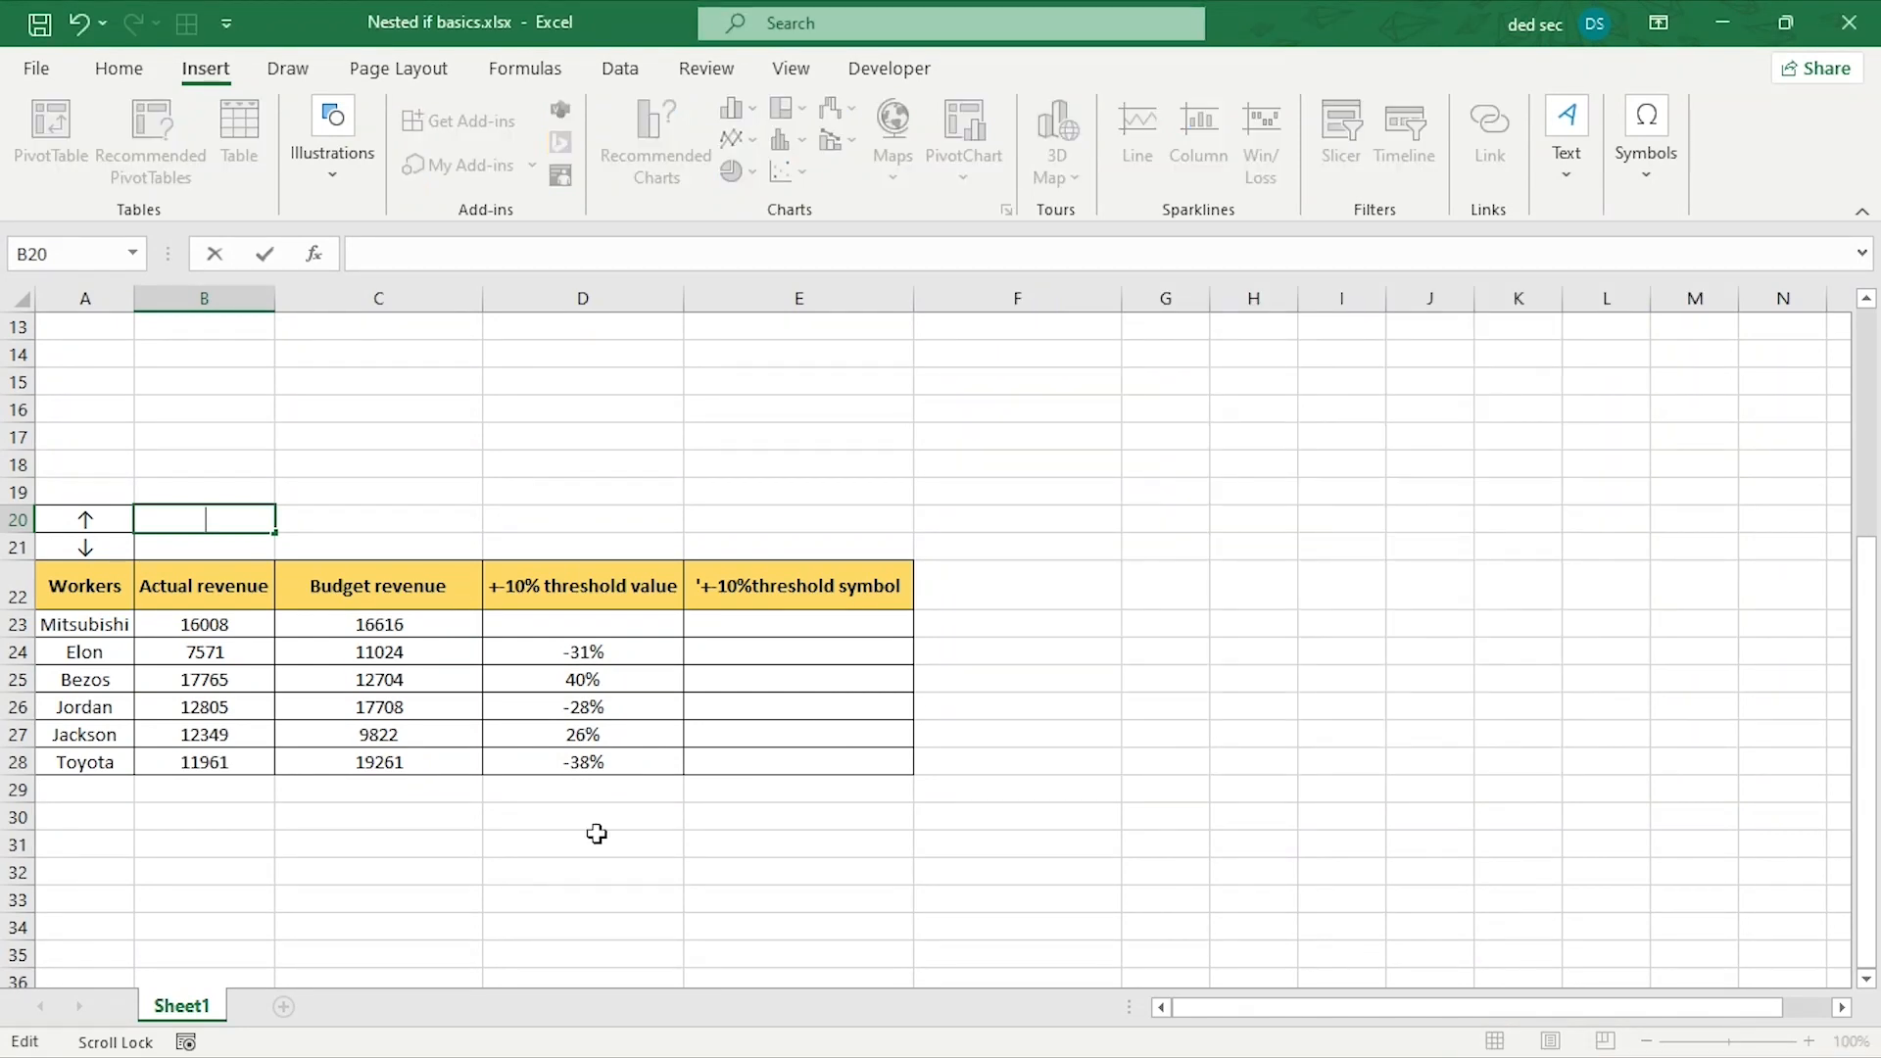
pyautogui.click(822, 494)
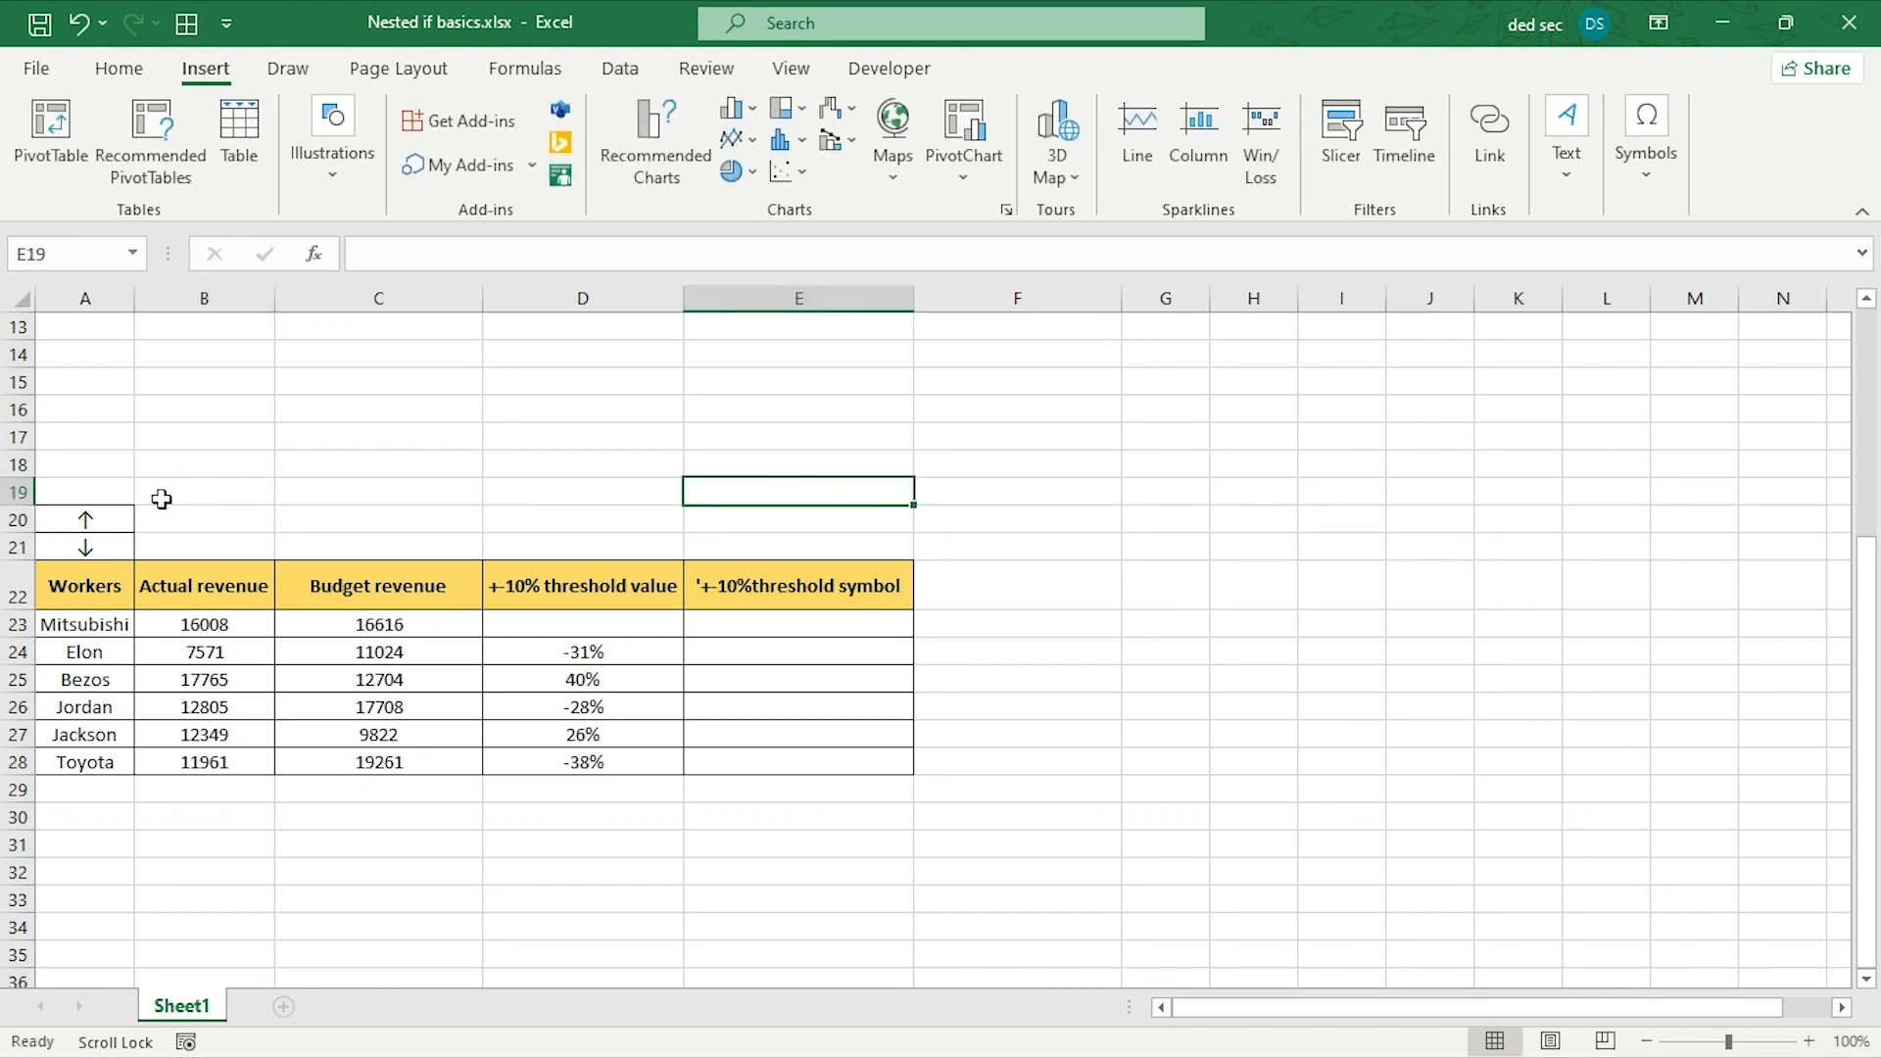
pyautogui.click(126, 519)
pyautogui.click(90, 551)
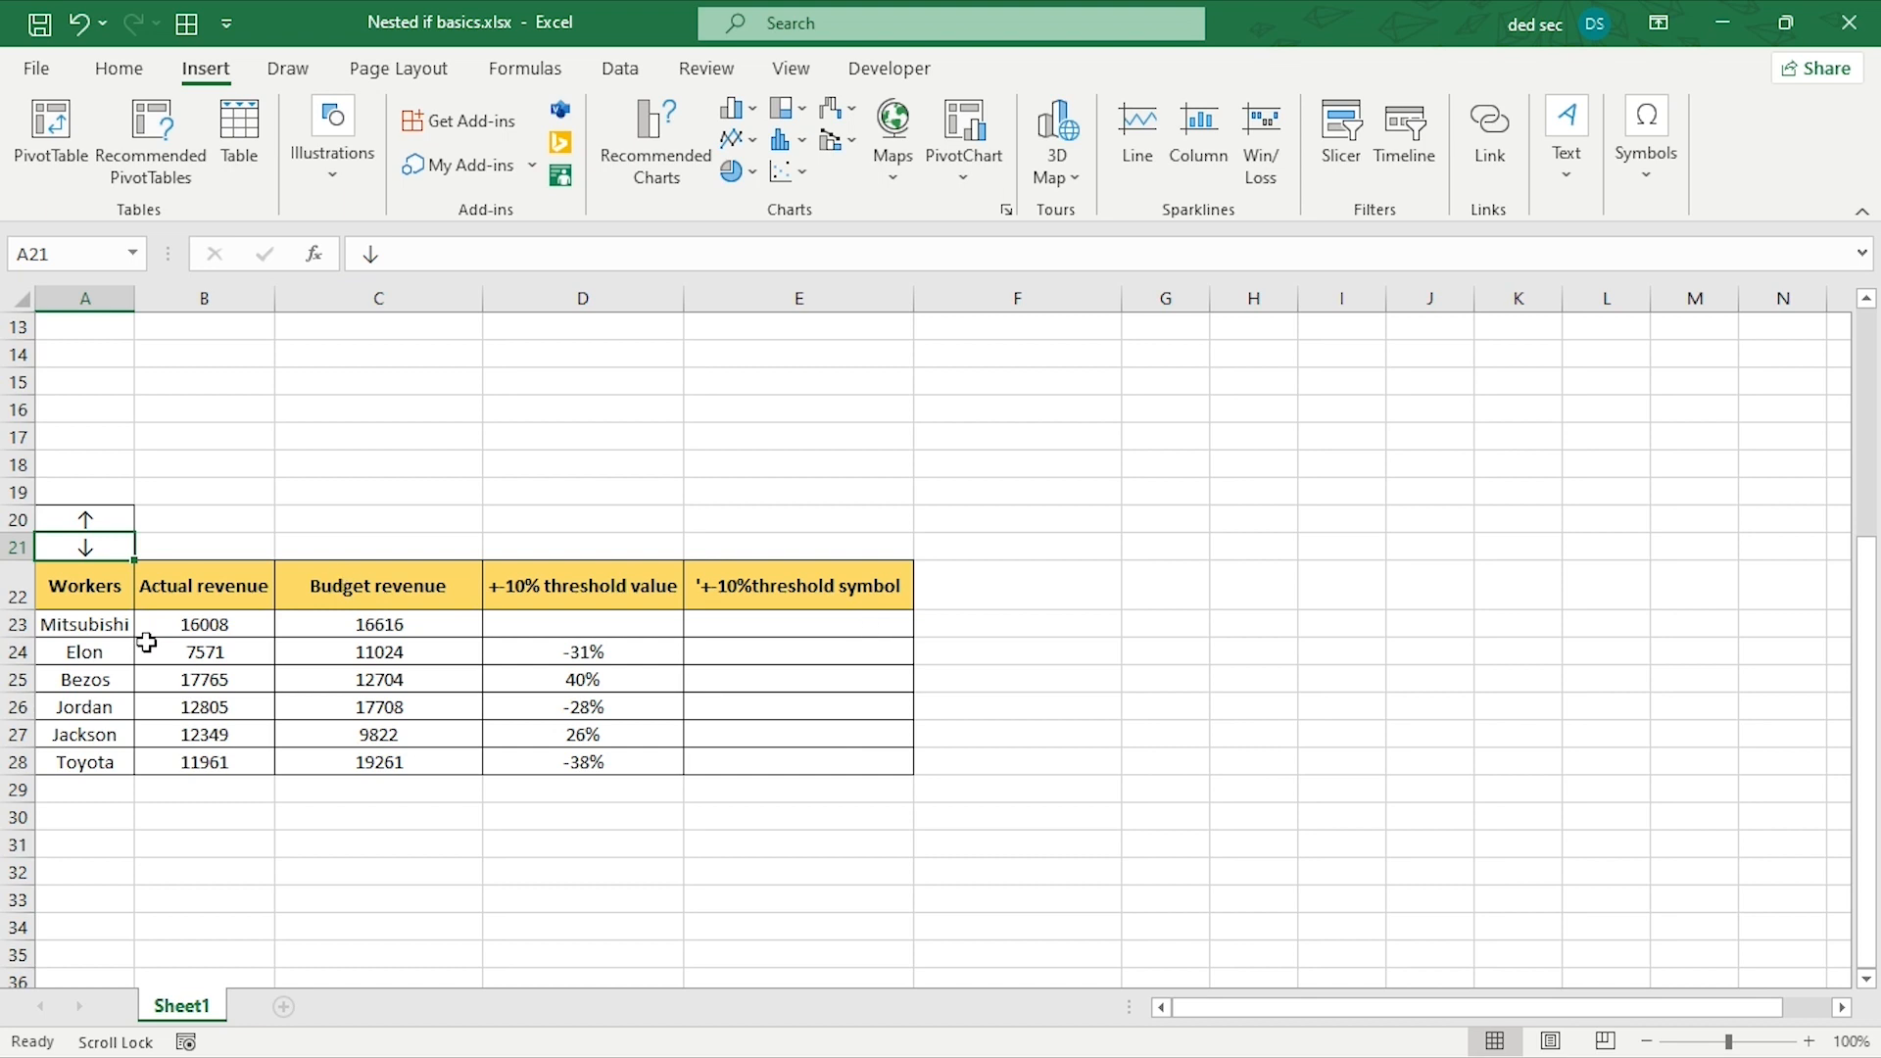
# - Begin an IF formula in E23 that returns the absolute reference $A$20 when B23/C23-1>10%
pyautogui.click(701, 634)
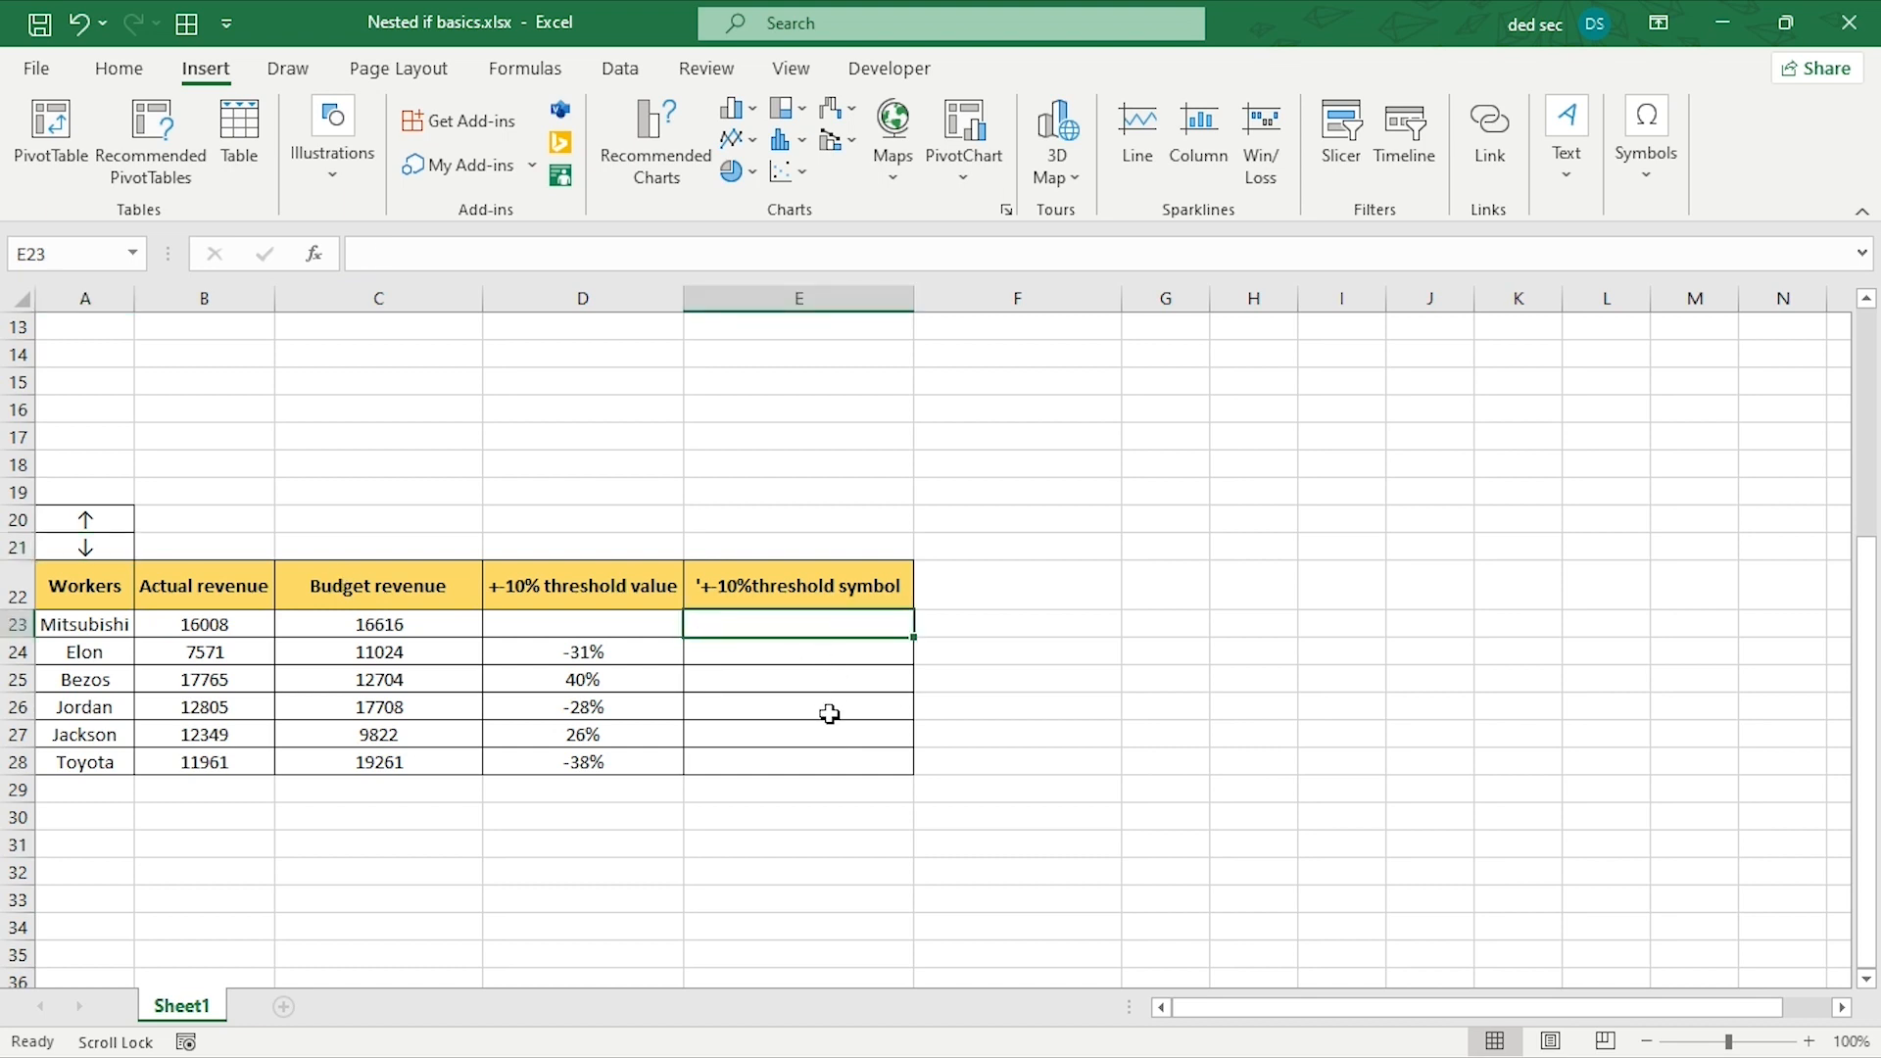
pyautogui.write('=')
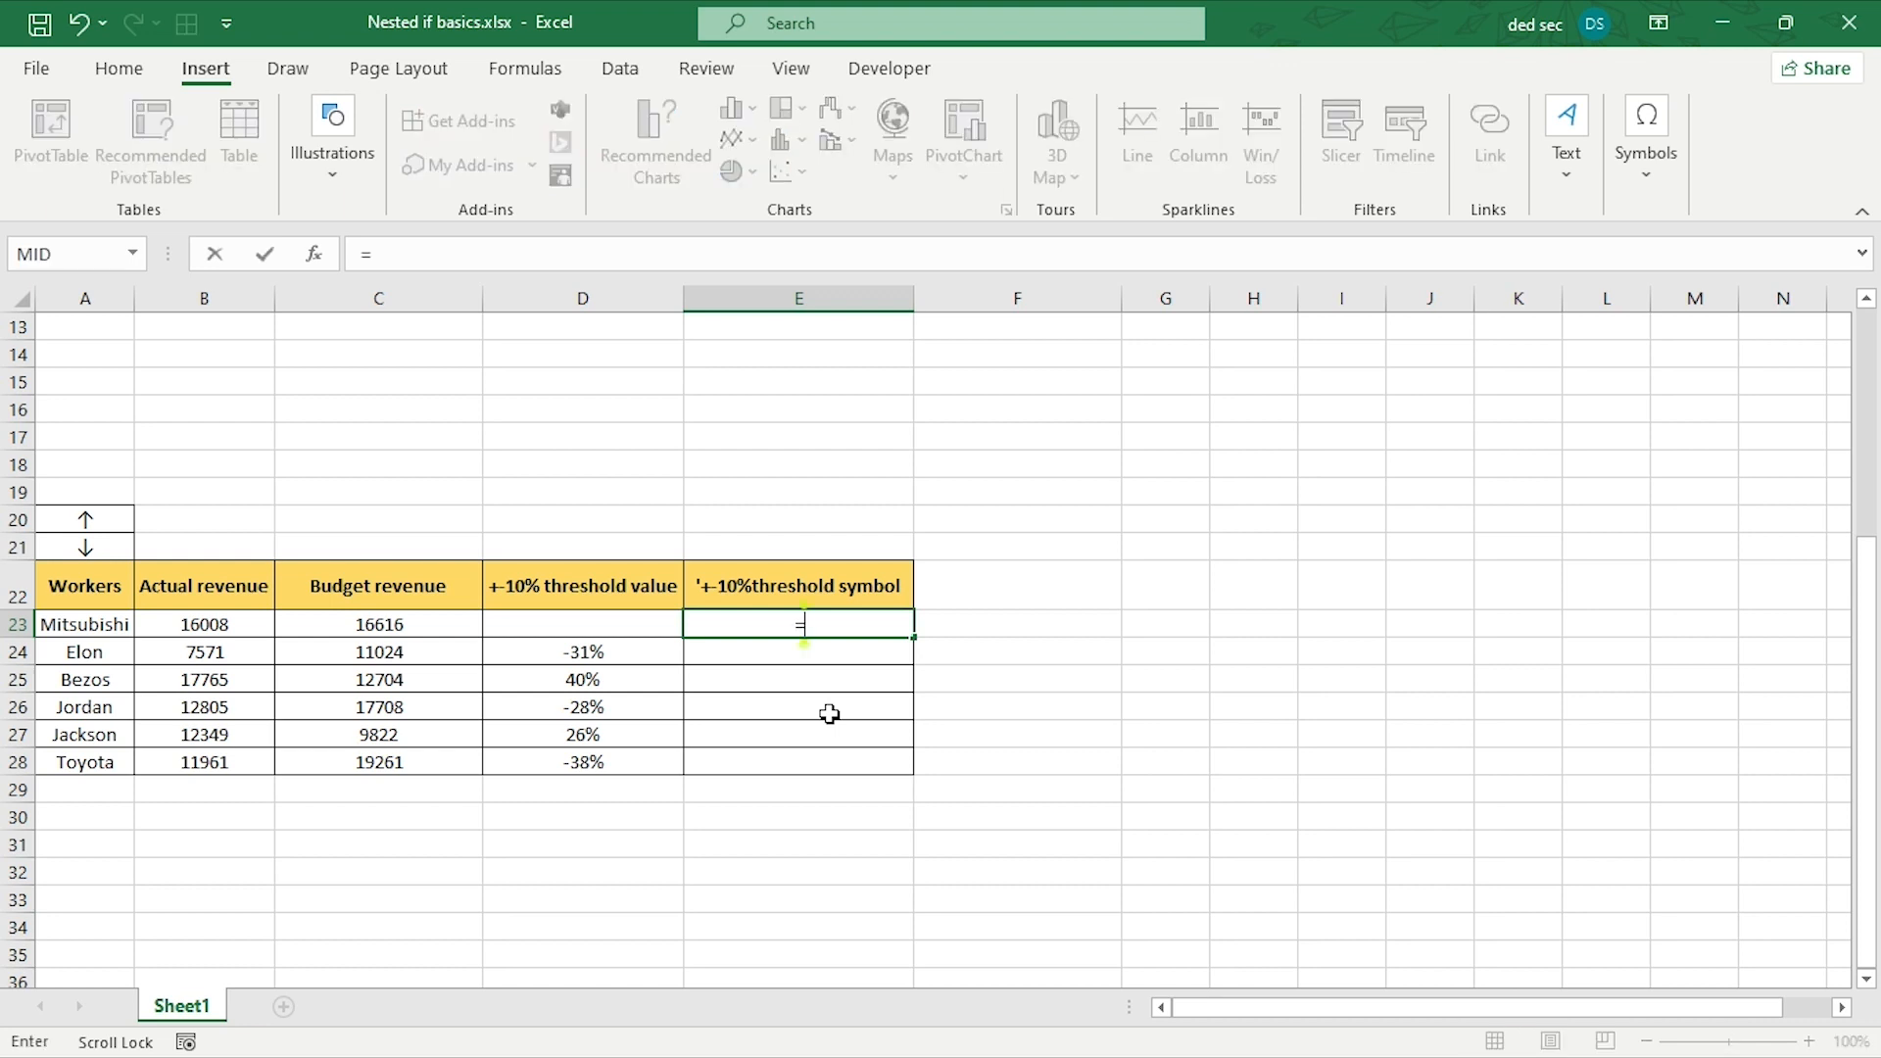
pyautogui.write('if')
pyautogui.press('Tab')
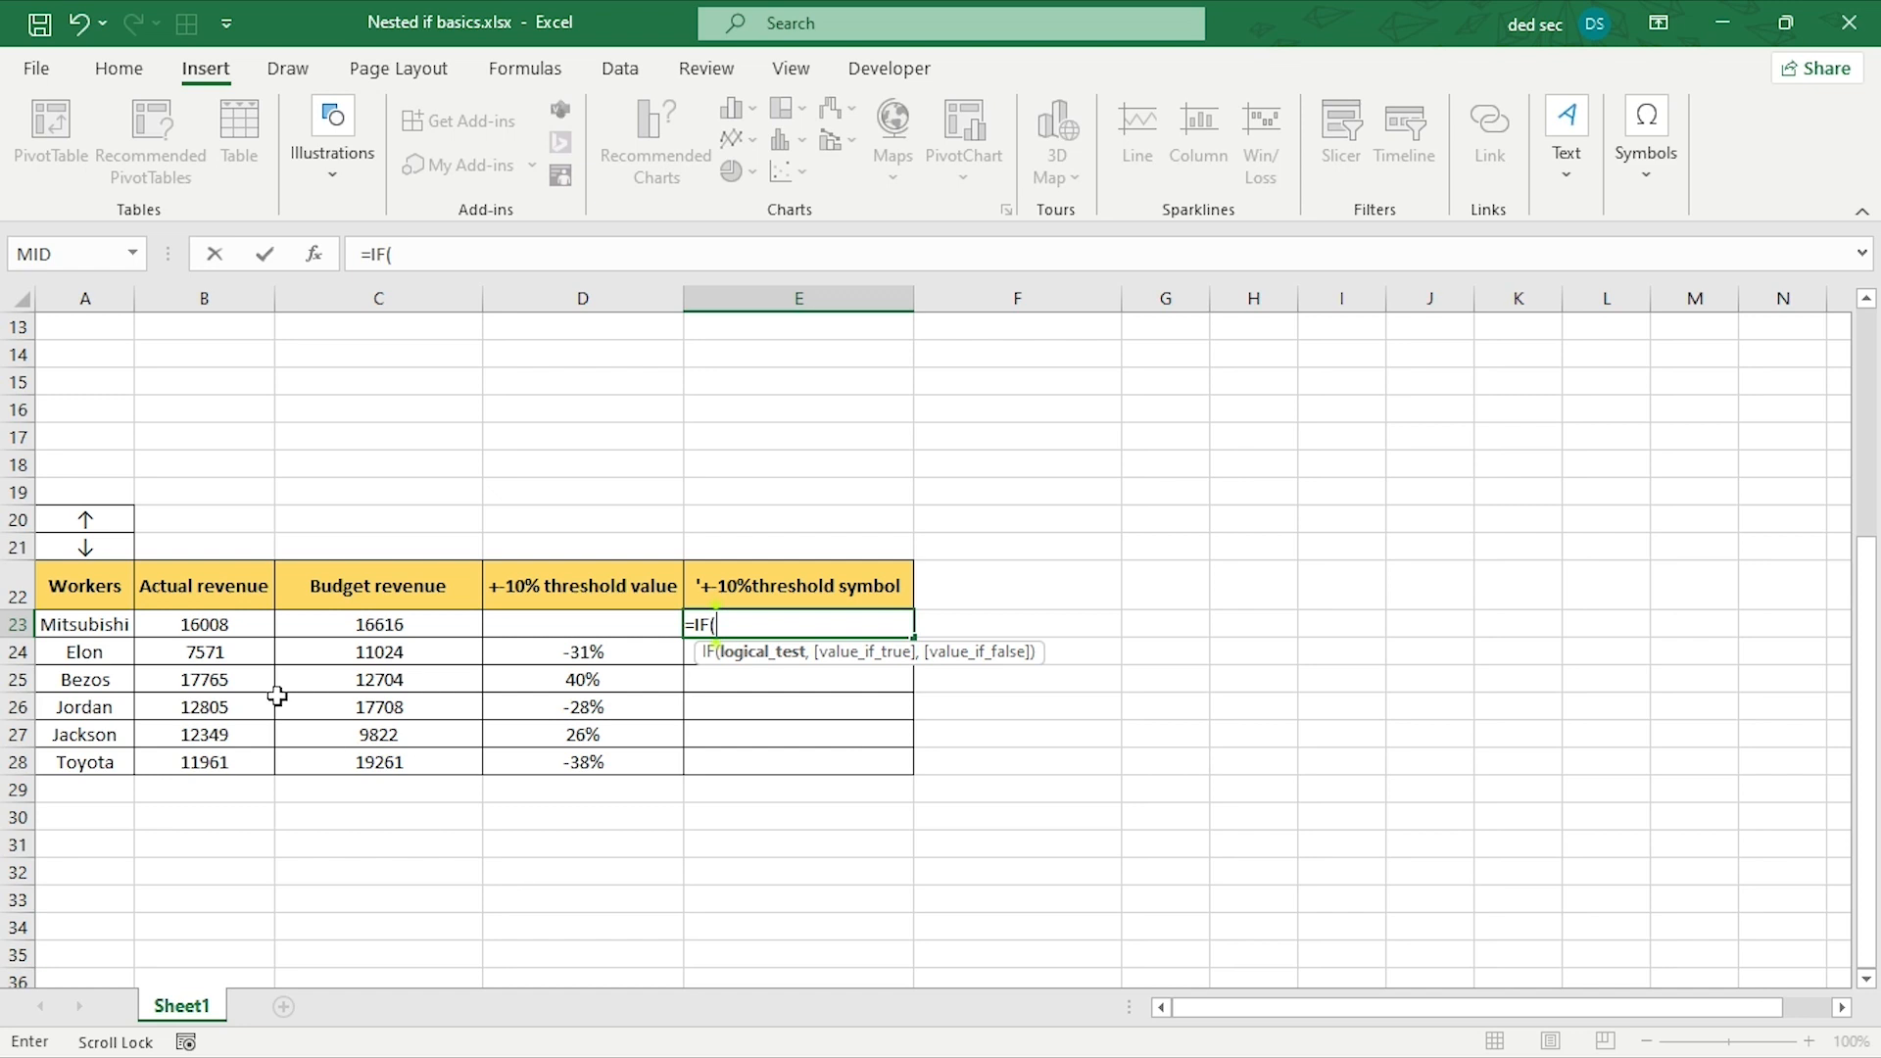
pyautogui.click(232, 630)
pyautogui.write('/')
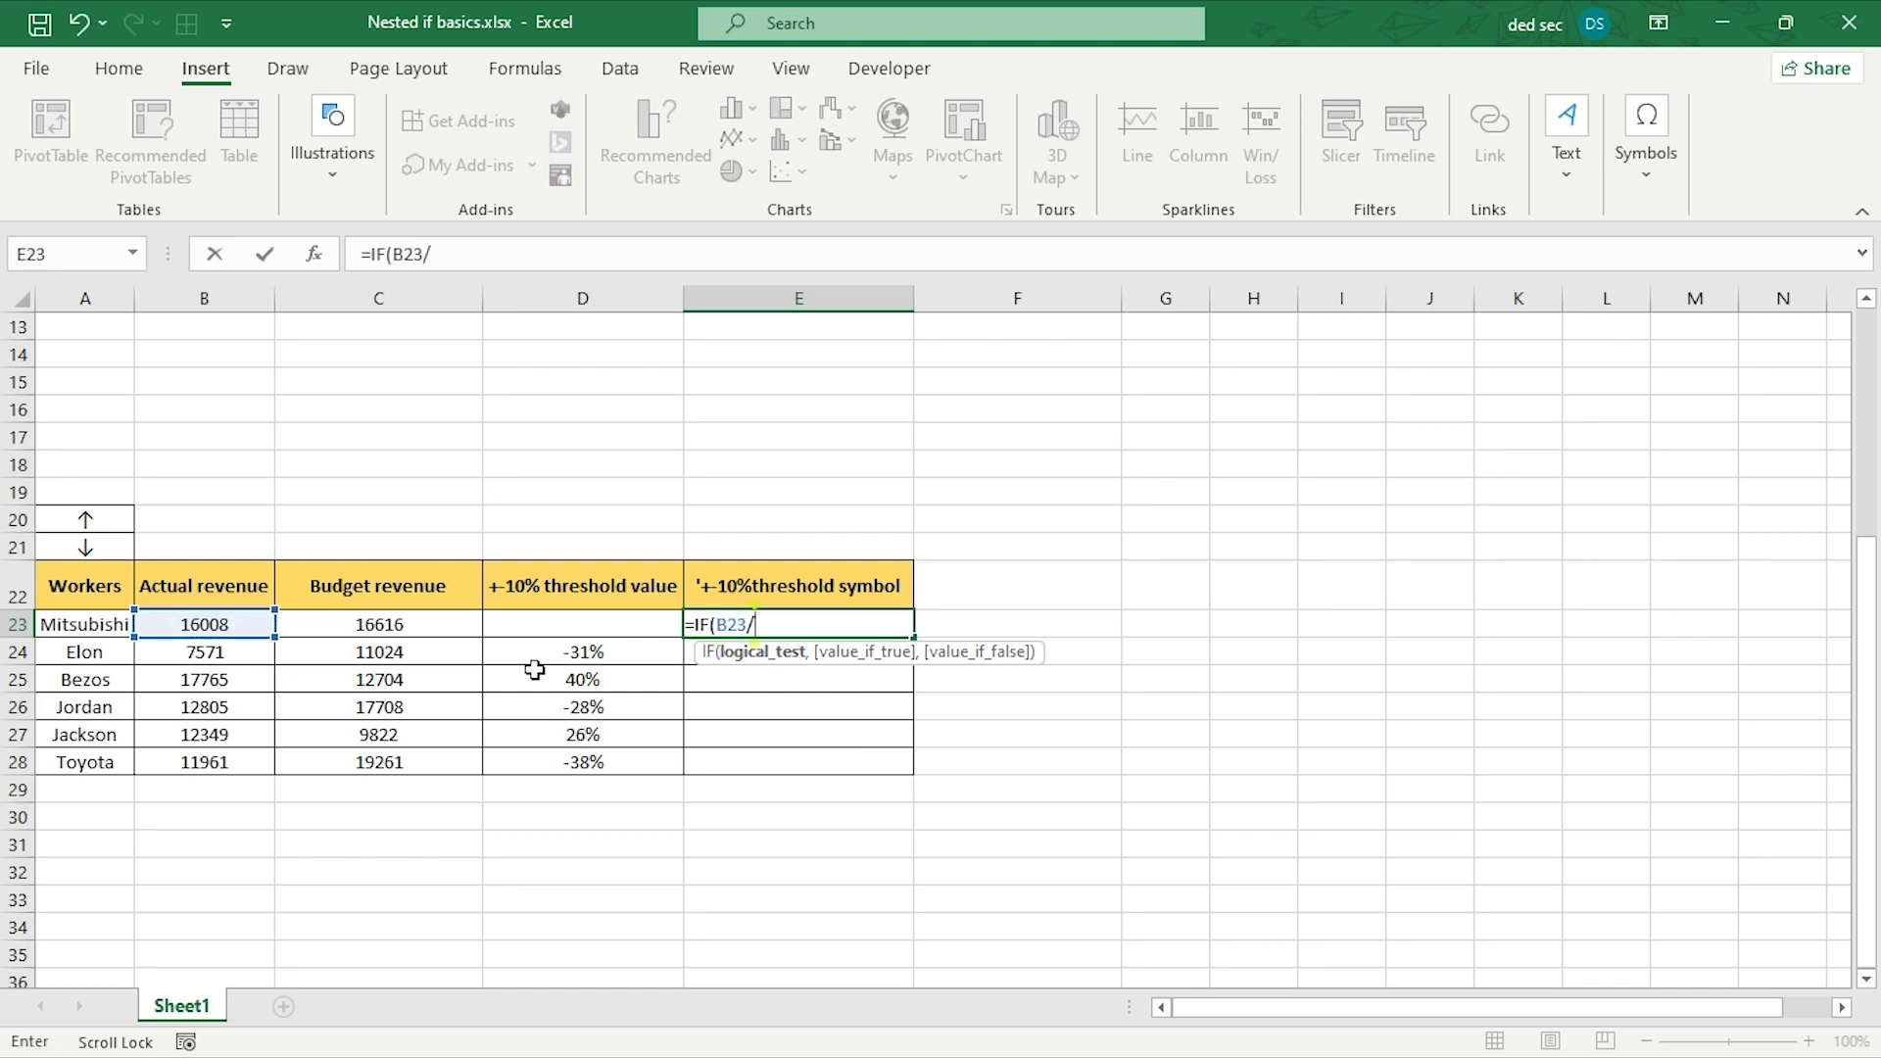
pyautogui.click(428, 617)
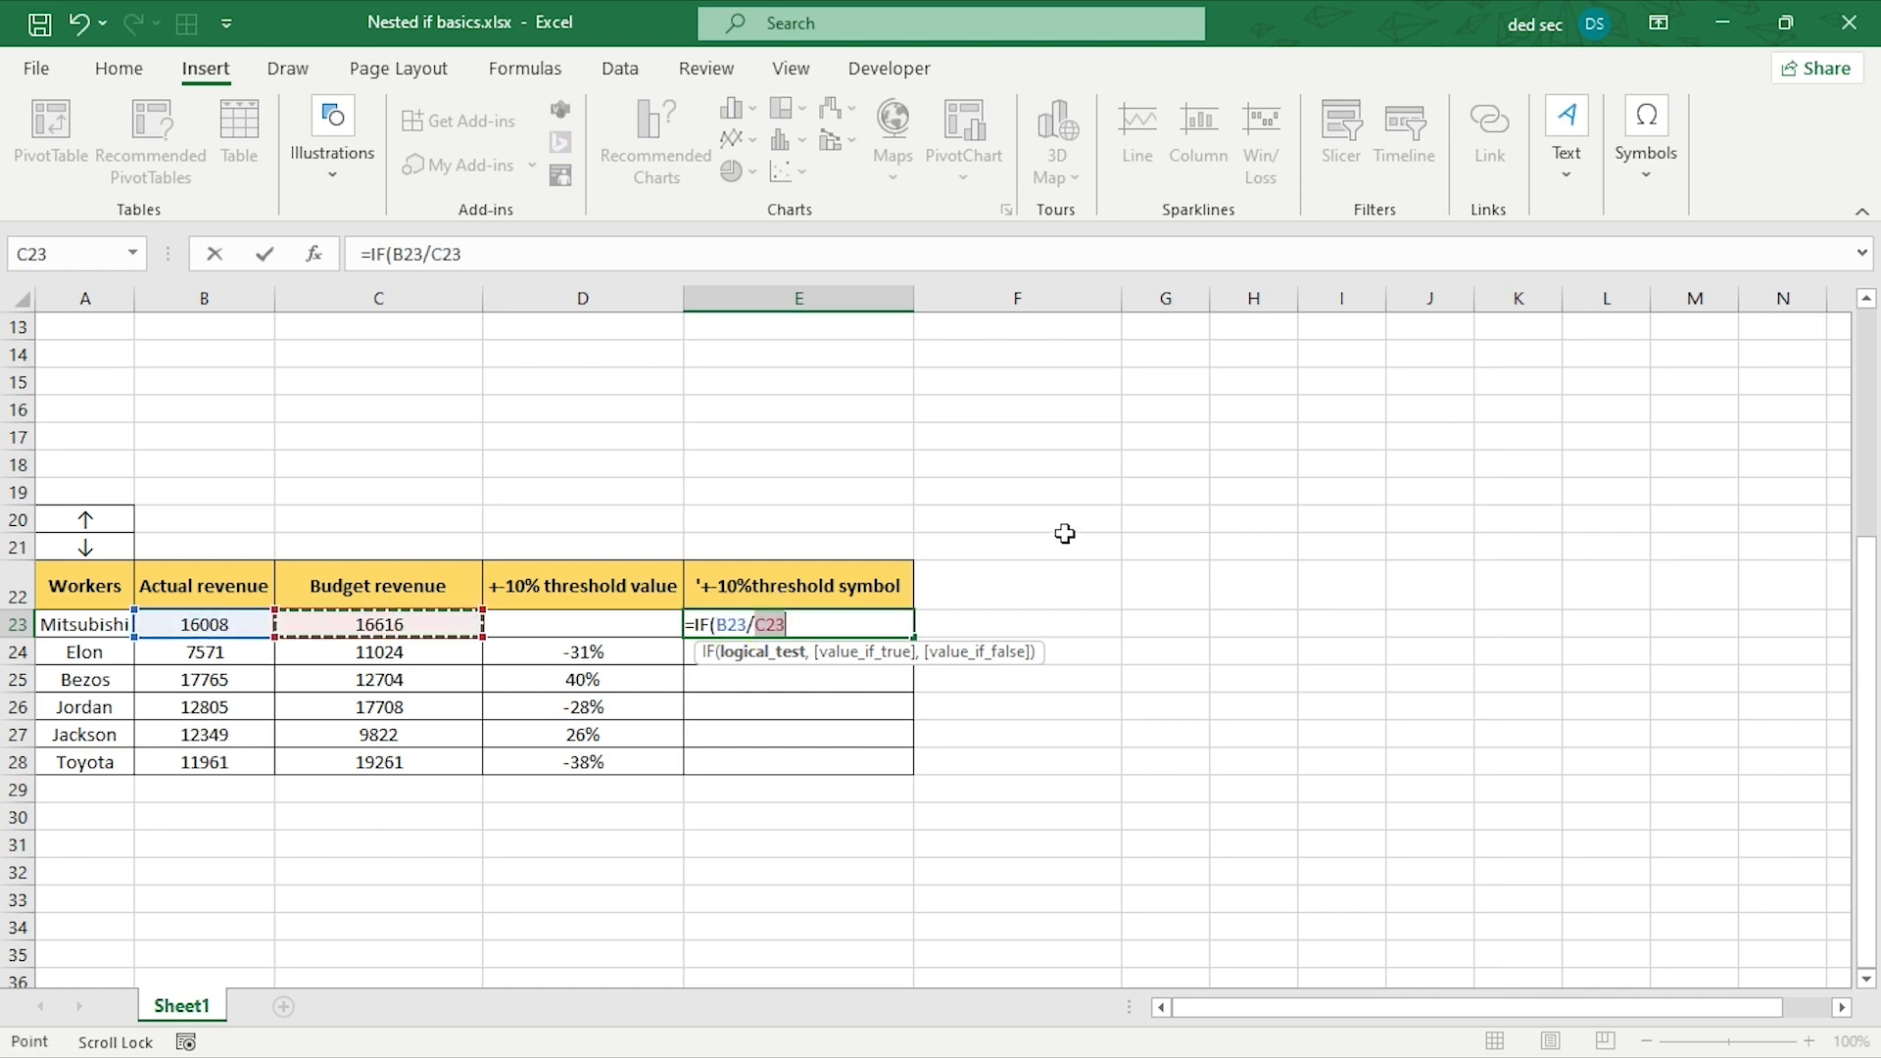
pyautogui.write('-1')
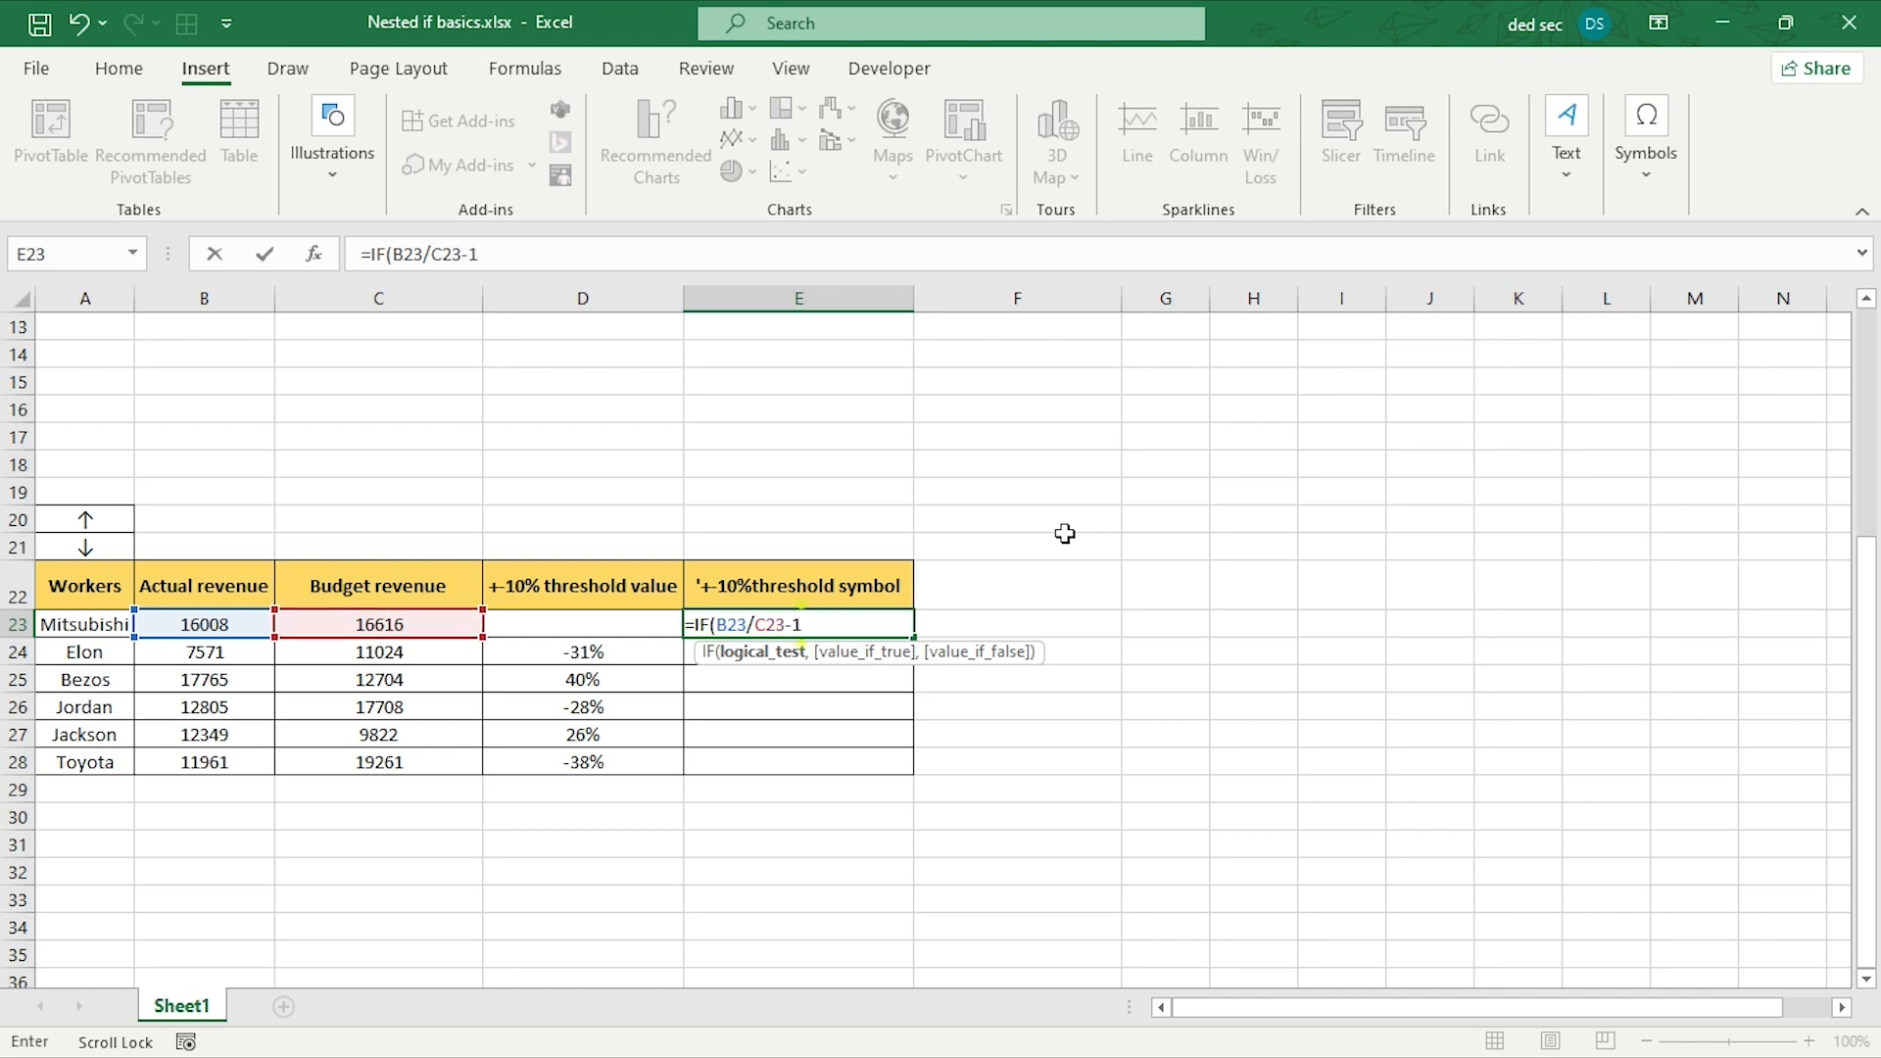
pyautogui.write('>10%,')
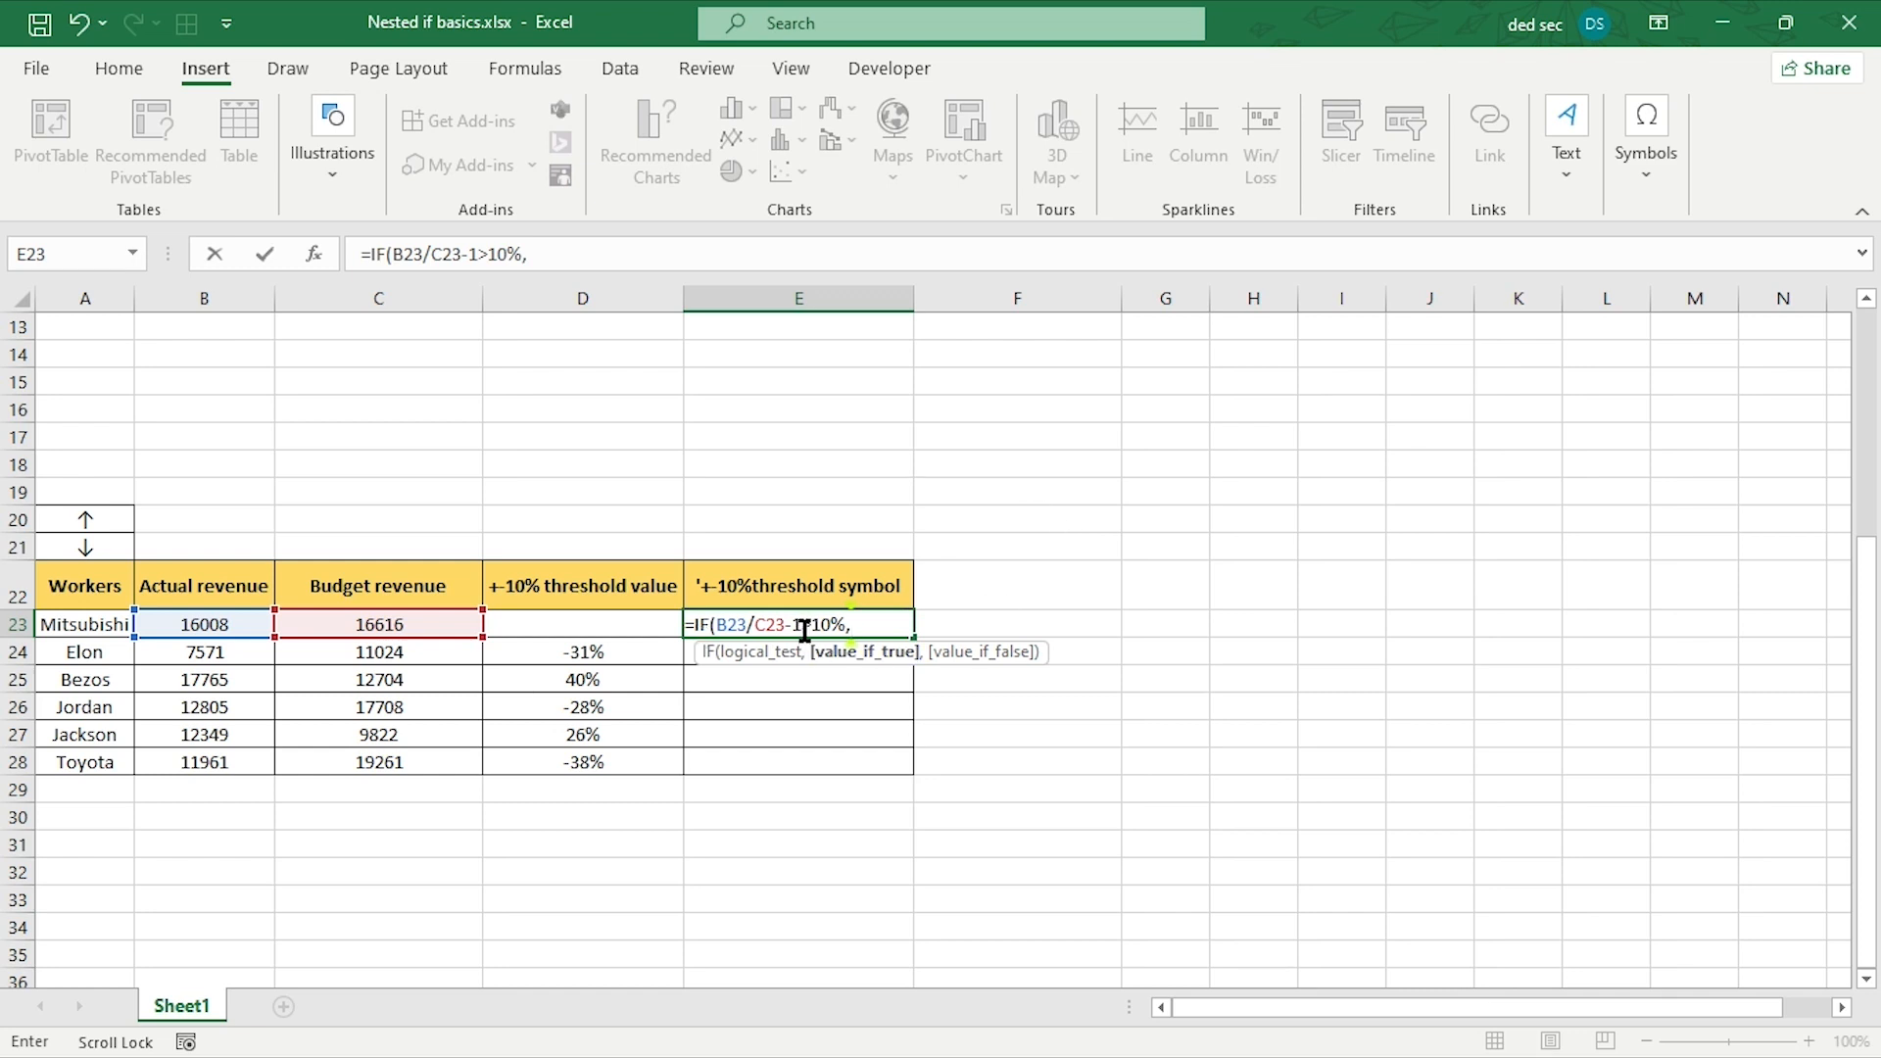
pyautogui.click(70, 526)
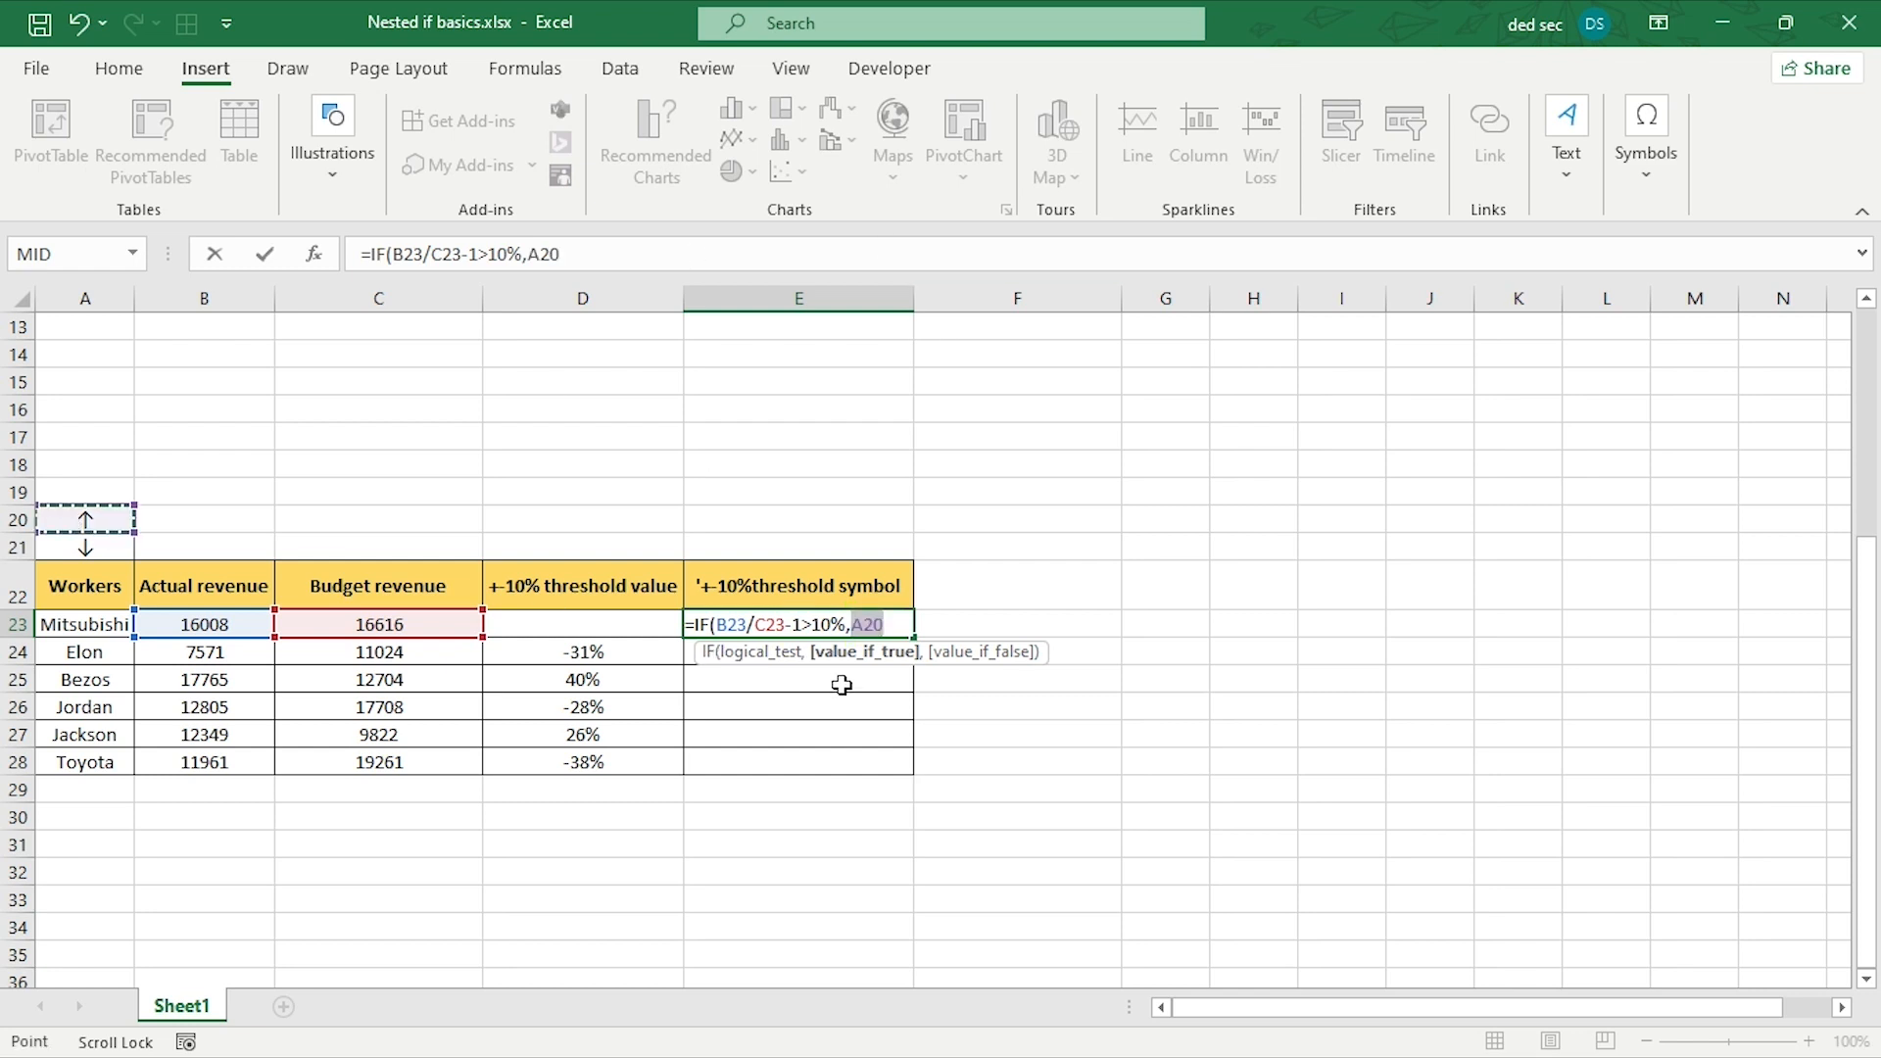
pyautogui.press('F4')
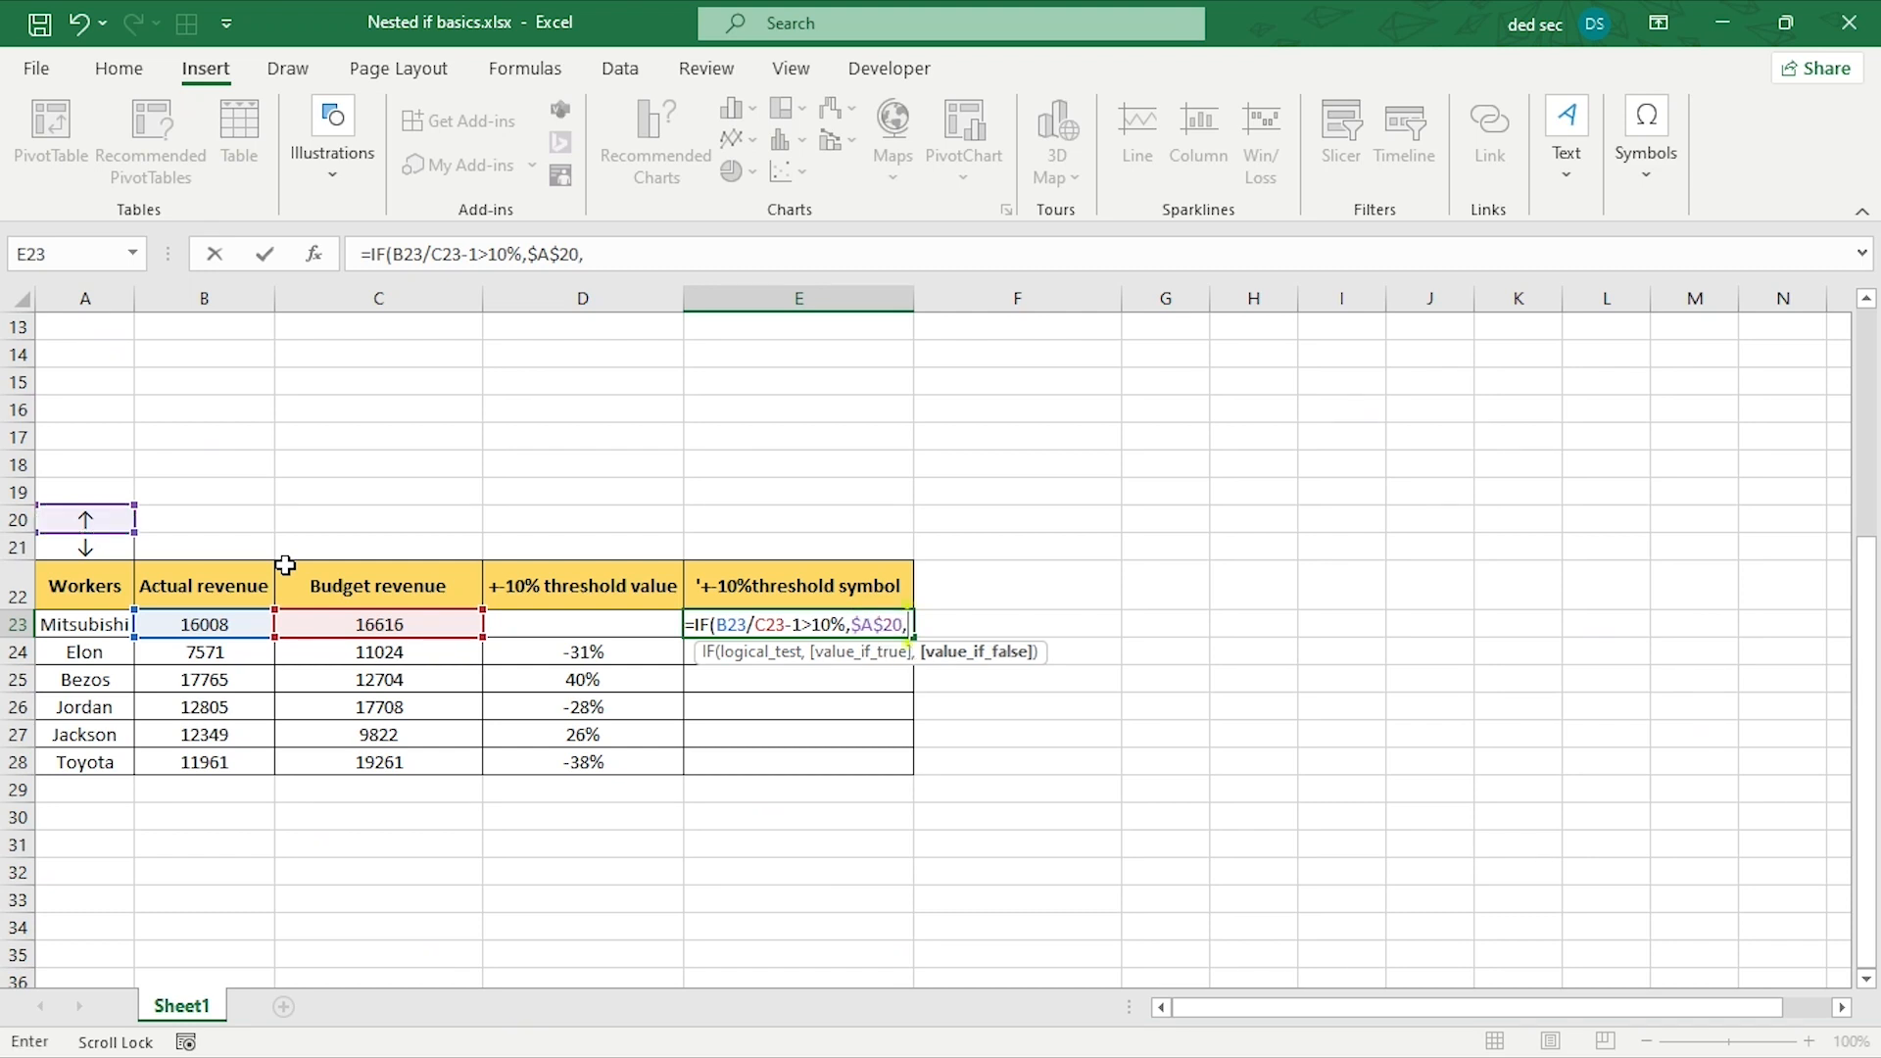
# - Nest a second IF as the value if false in E23, testing B23/C23-1<-10%
pyautogui.write('if')
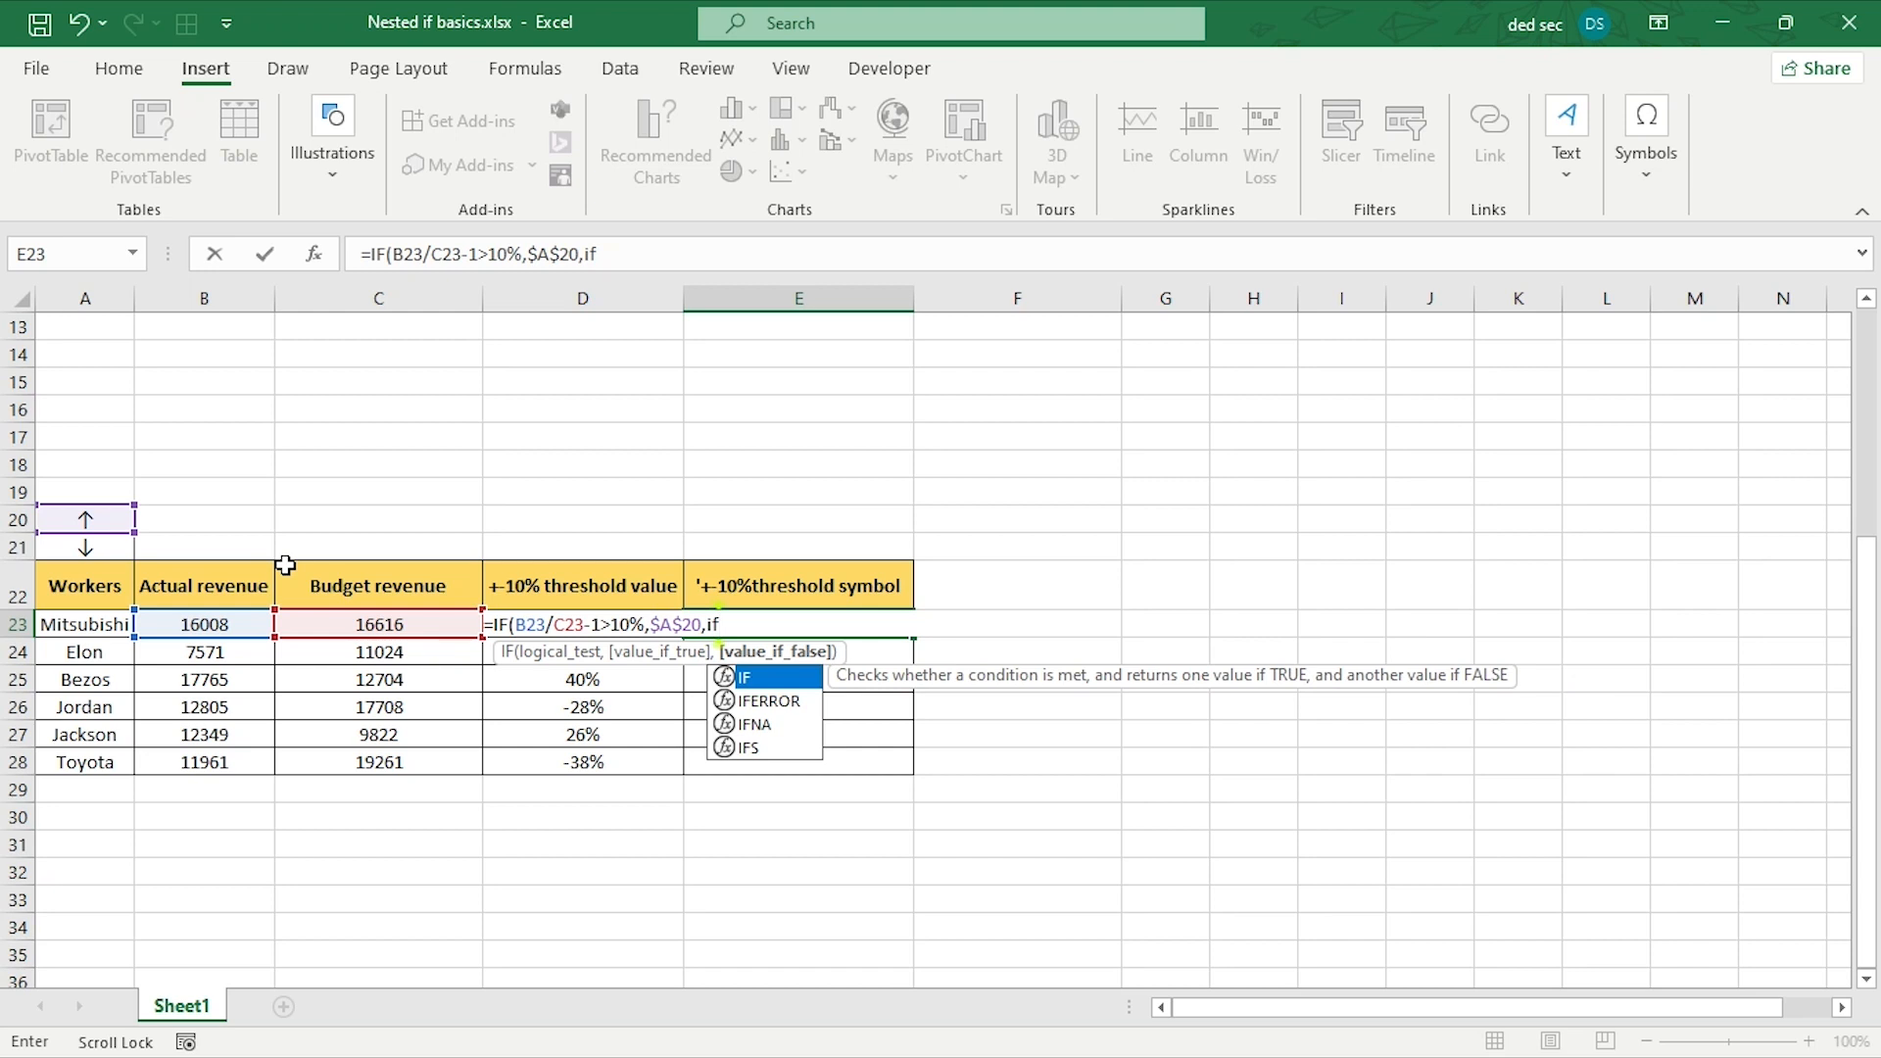
pyautogui.press('Tab')
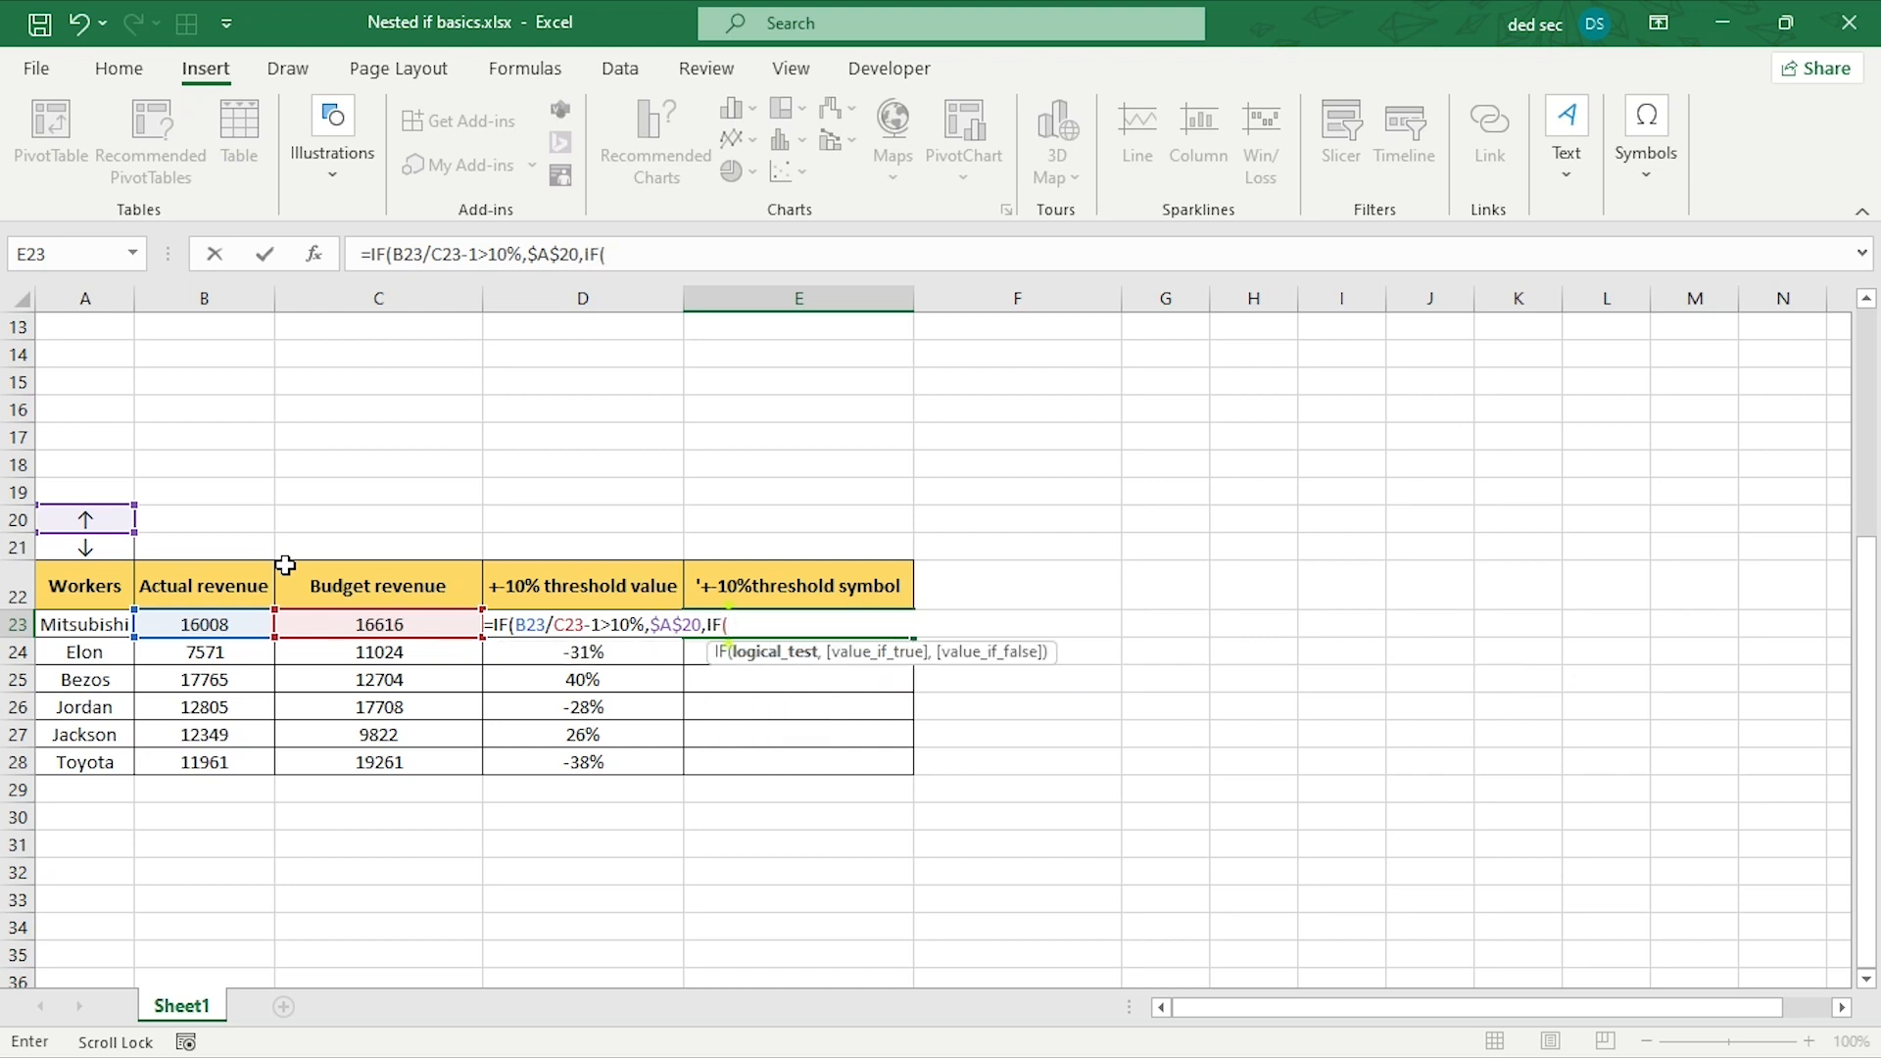
pyautogui.click(208, 623)
pyautogui.write('/')
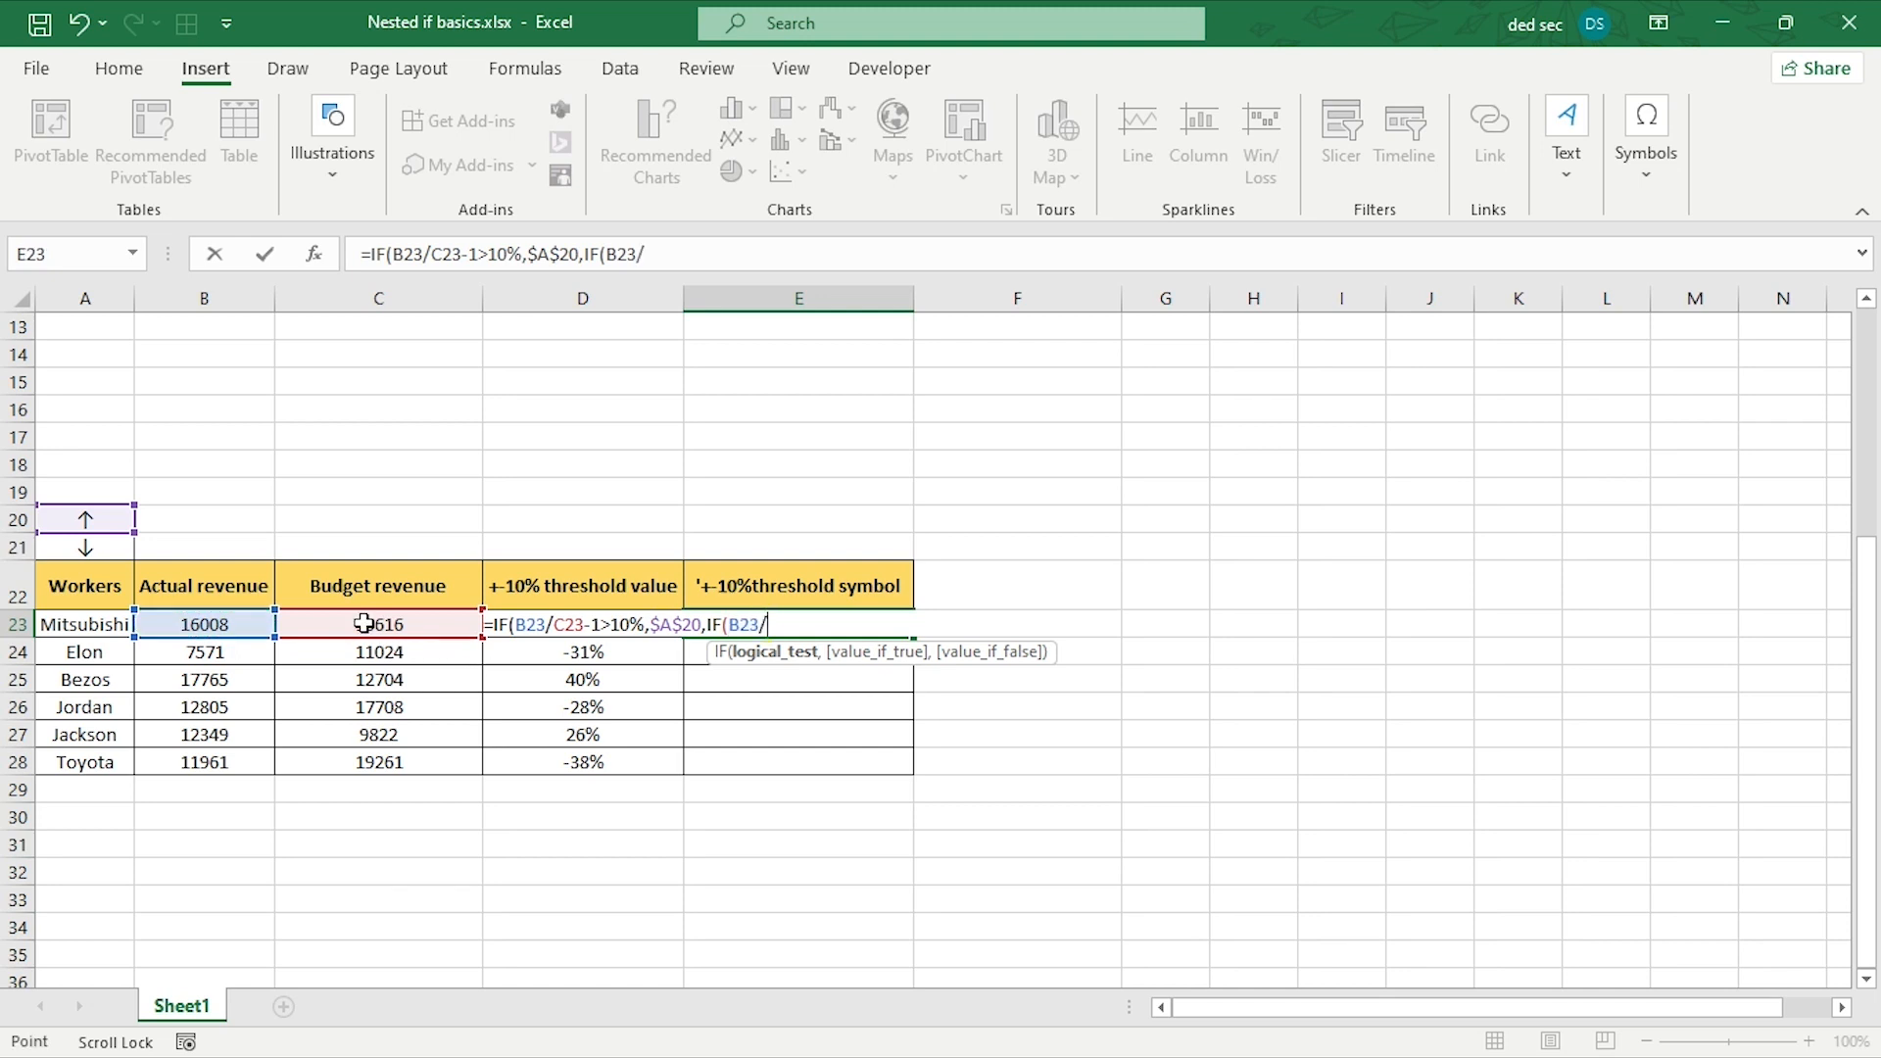
pyautogui.click(365, 627)
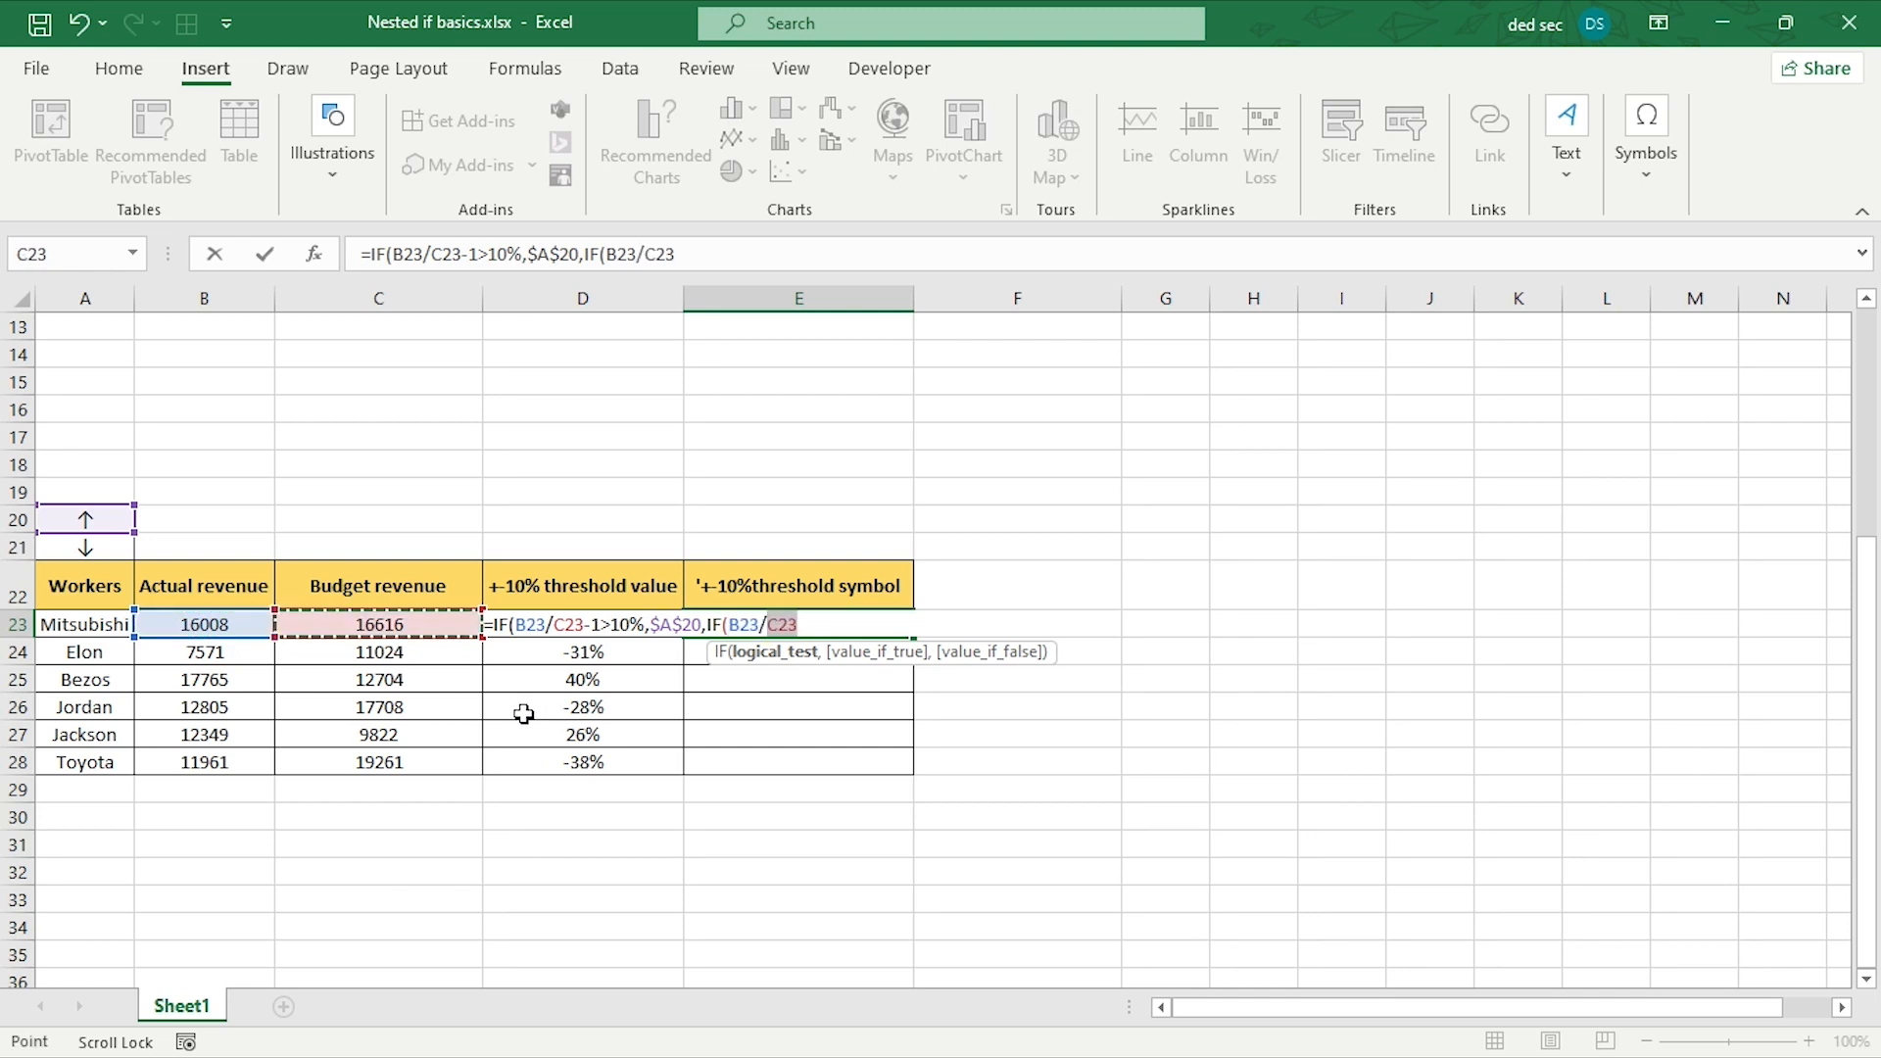
pyautogui.write('-1')
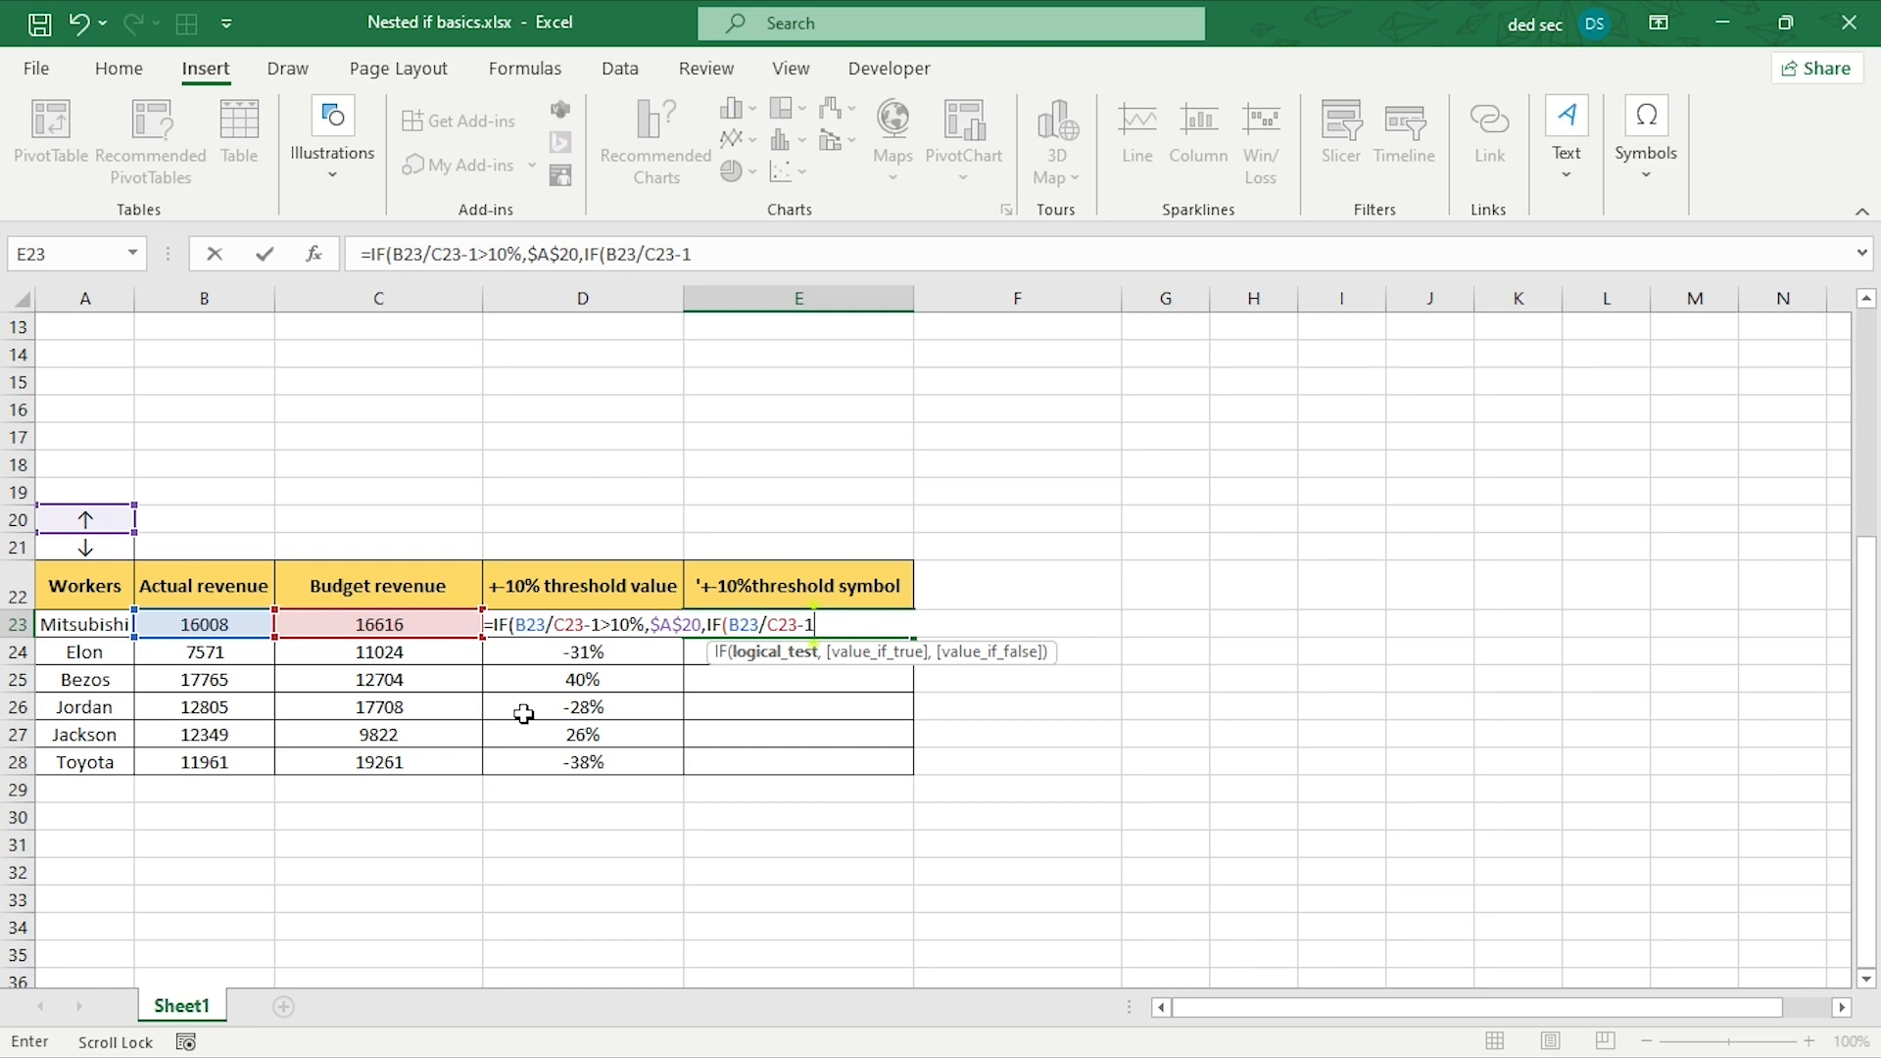
pyautogui.write('<-10%,')
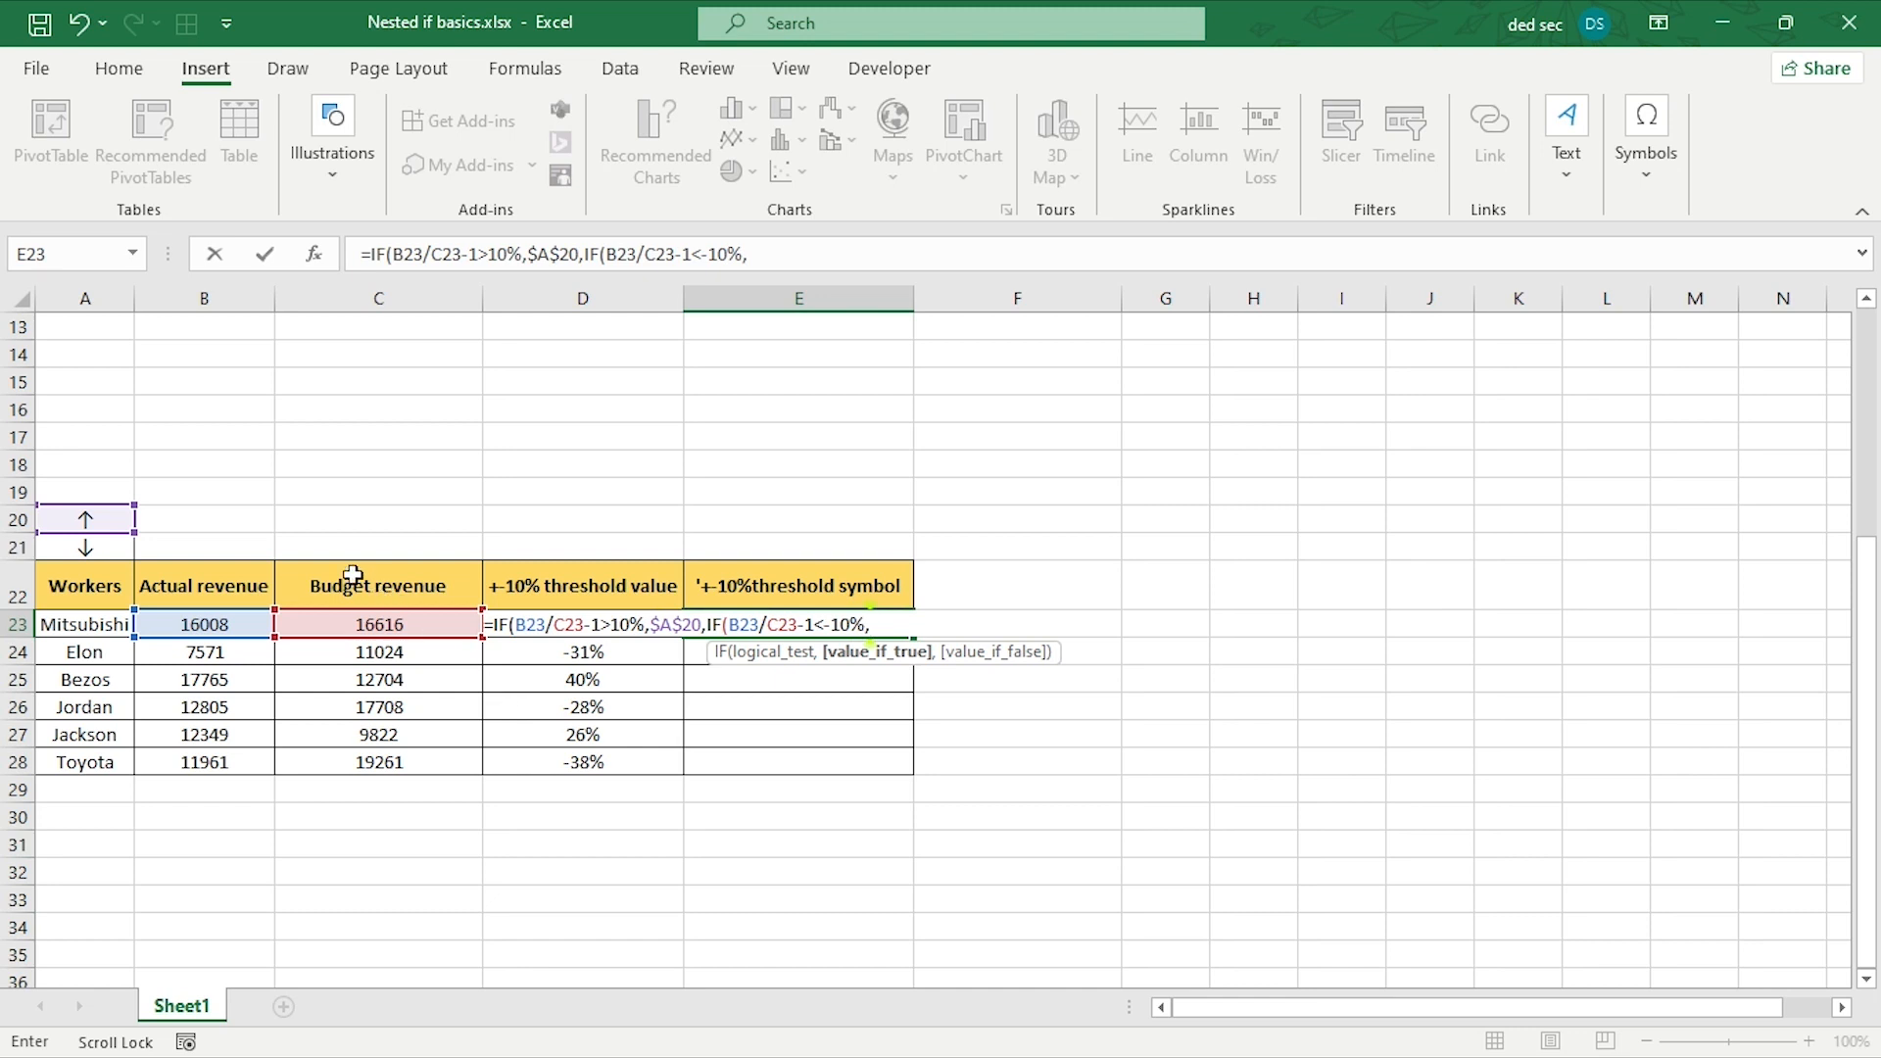
# - Make the nested IF return $A$21 if true and "" if false, and complete the E23 formula
pyautogui.click(120, 548)
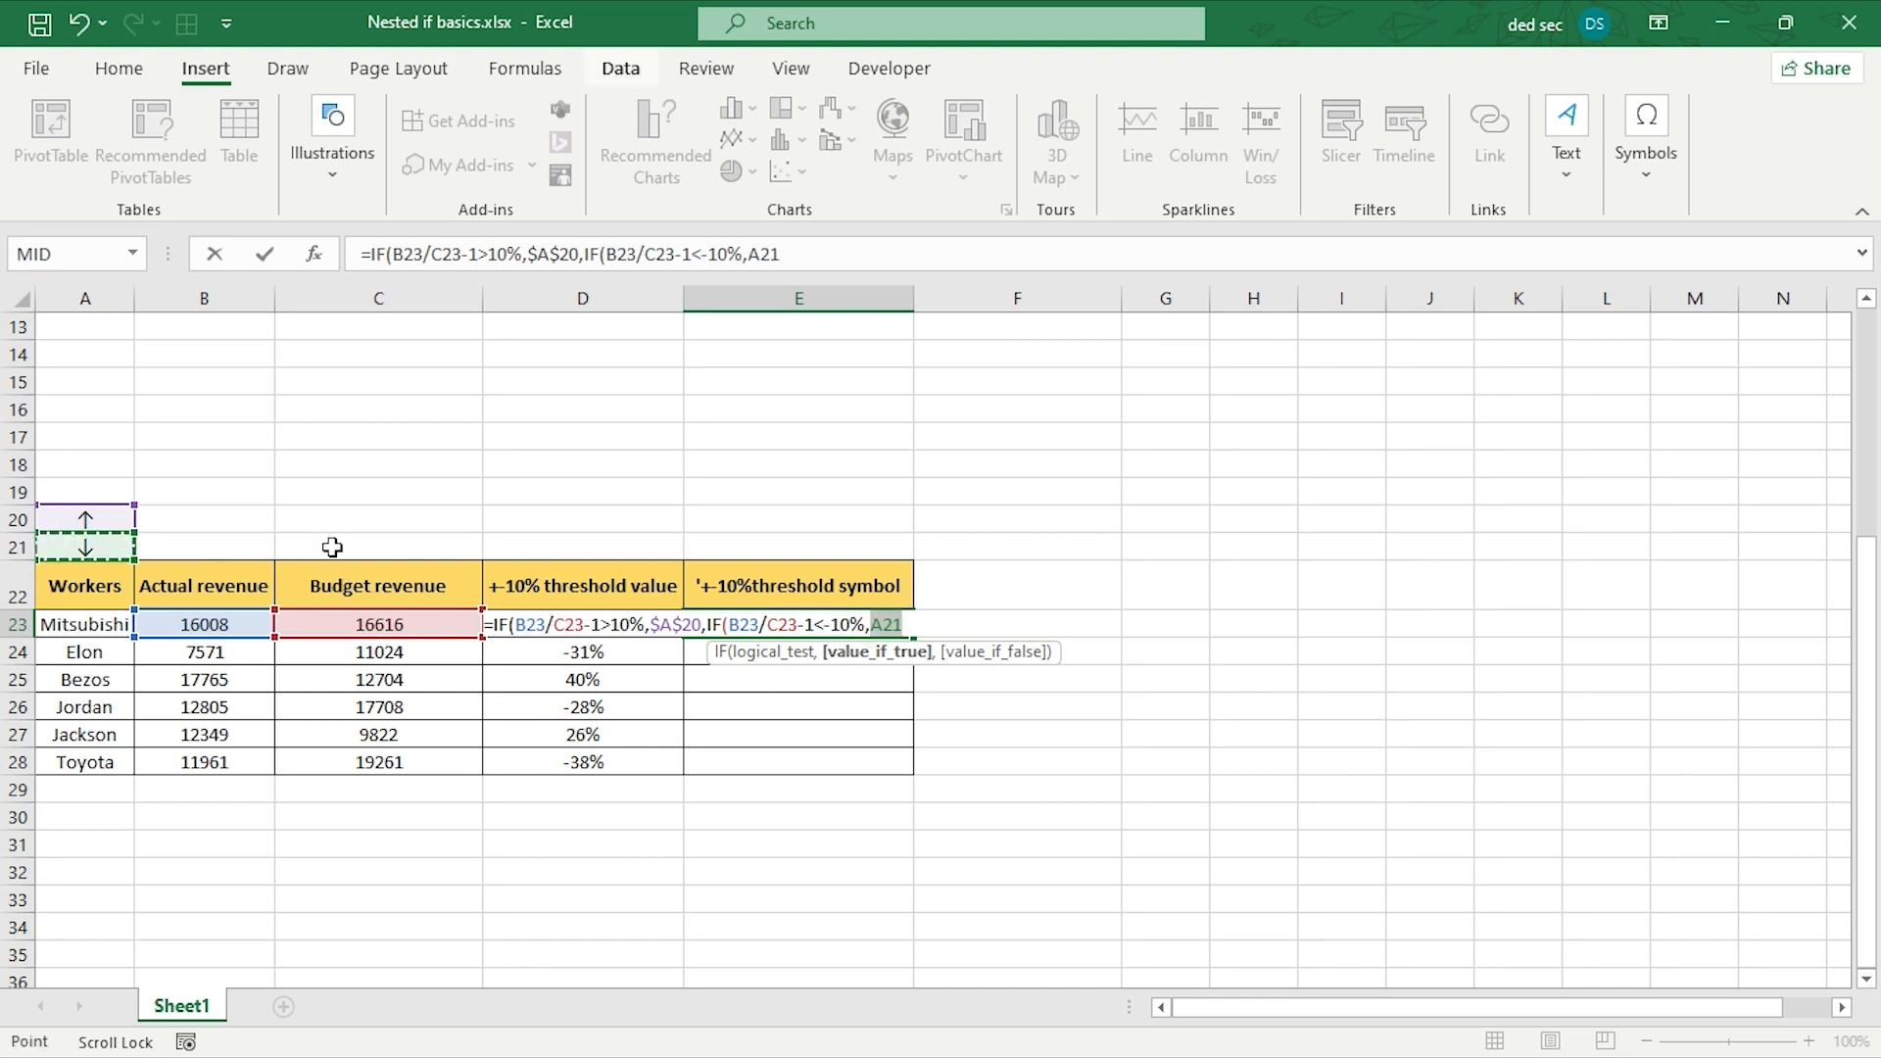
pyautogui.press('F4')
pyautogui.write(',')
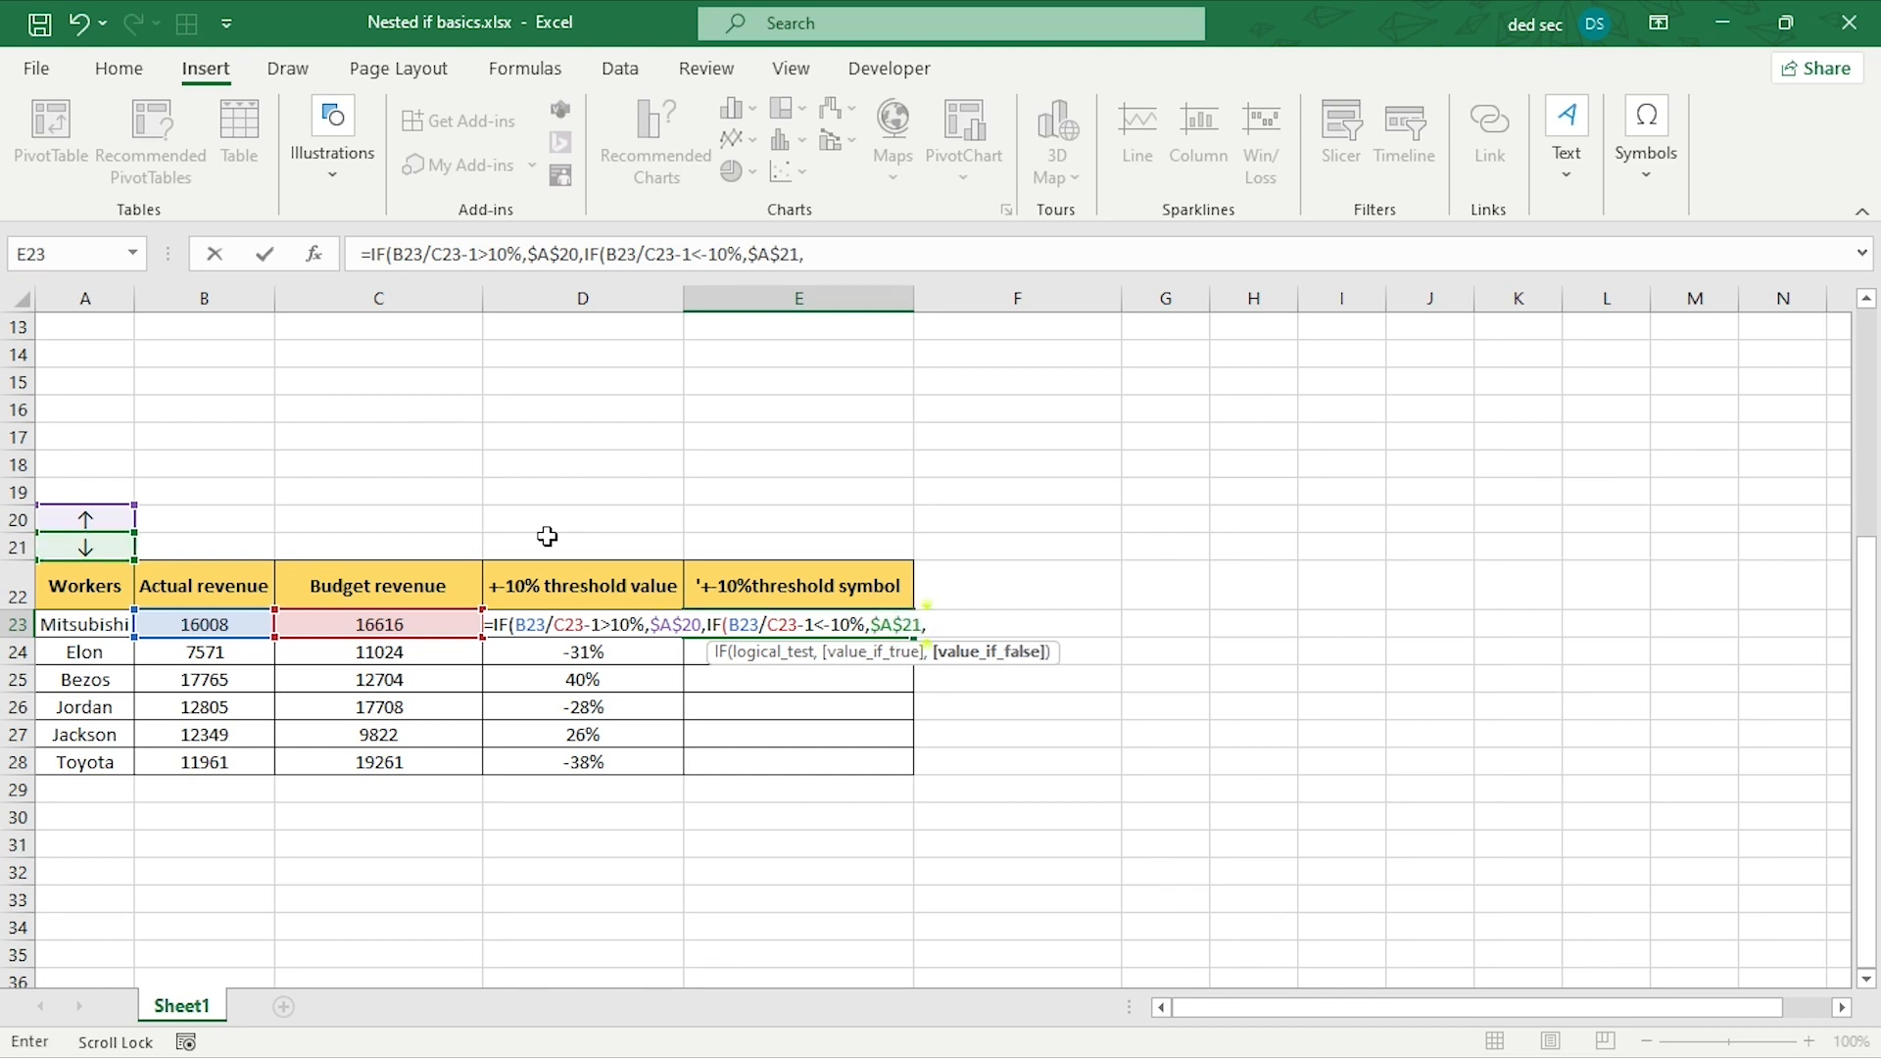
pyautogui.write('"")')
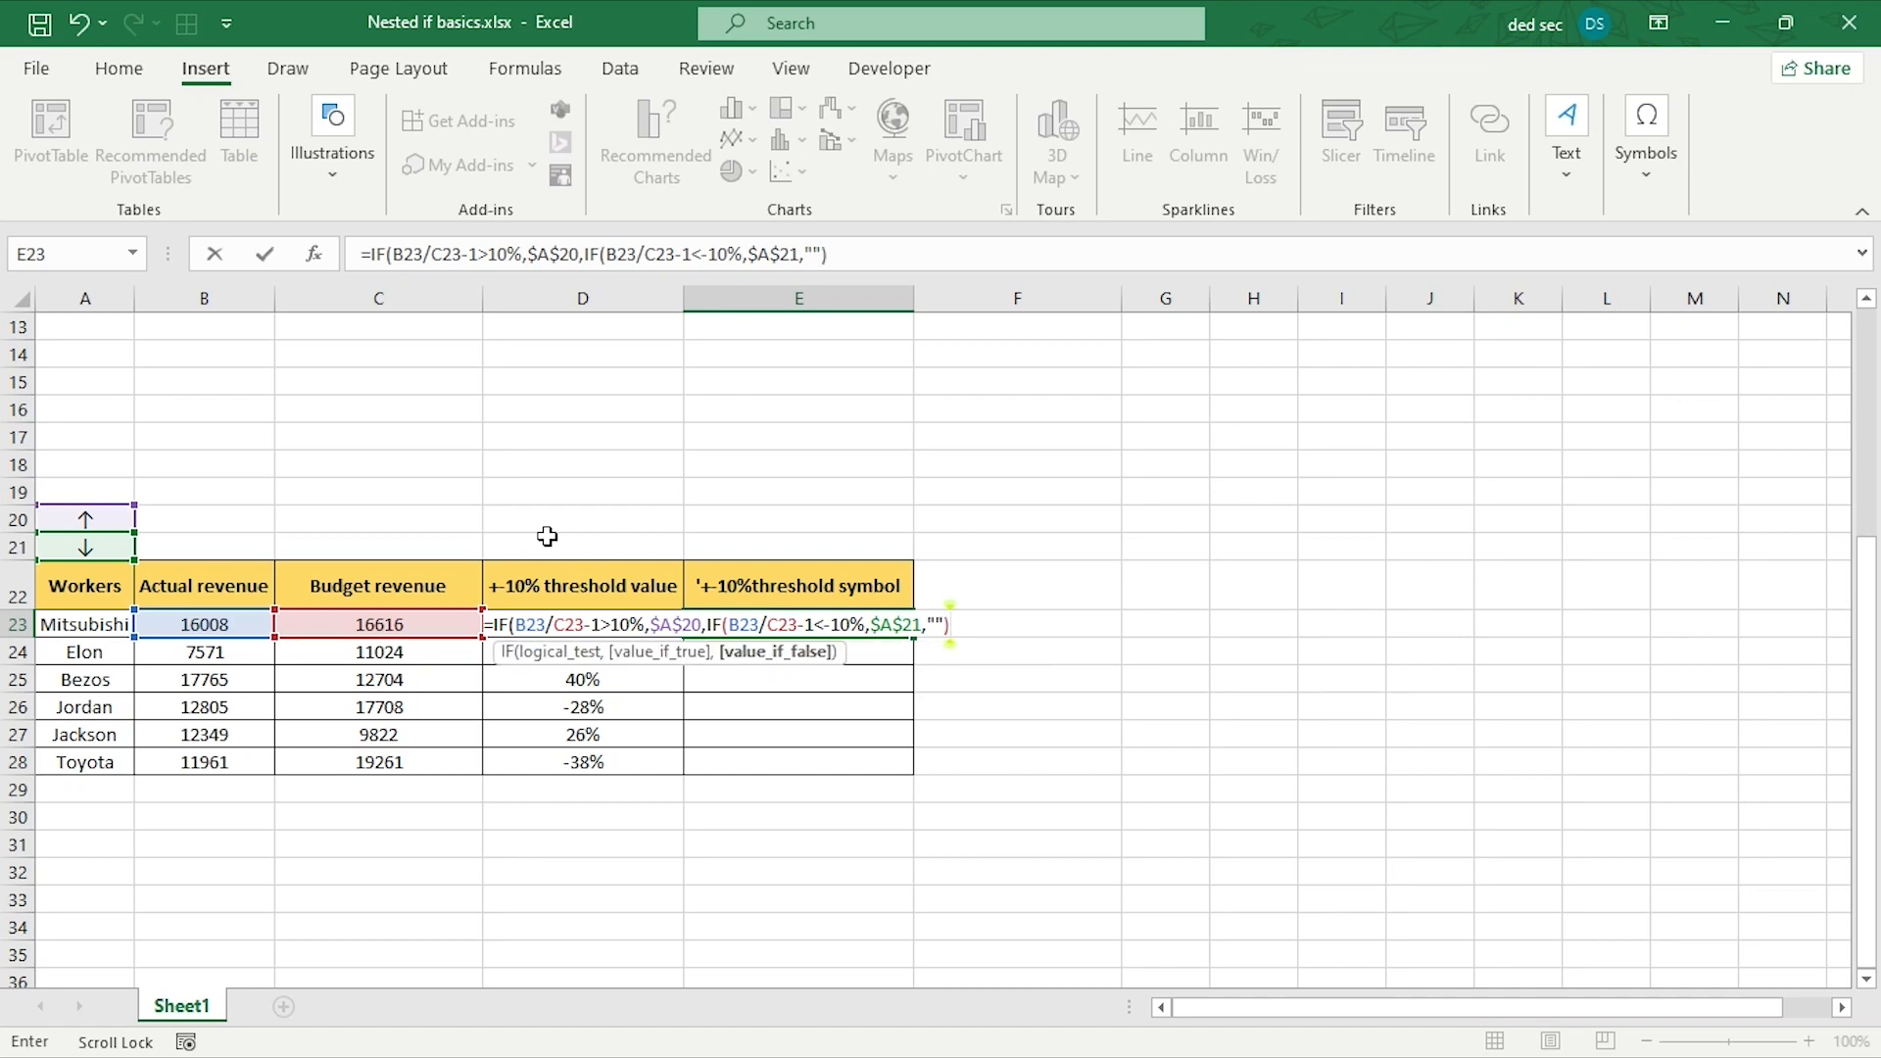
pyautogui.write(')')
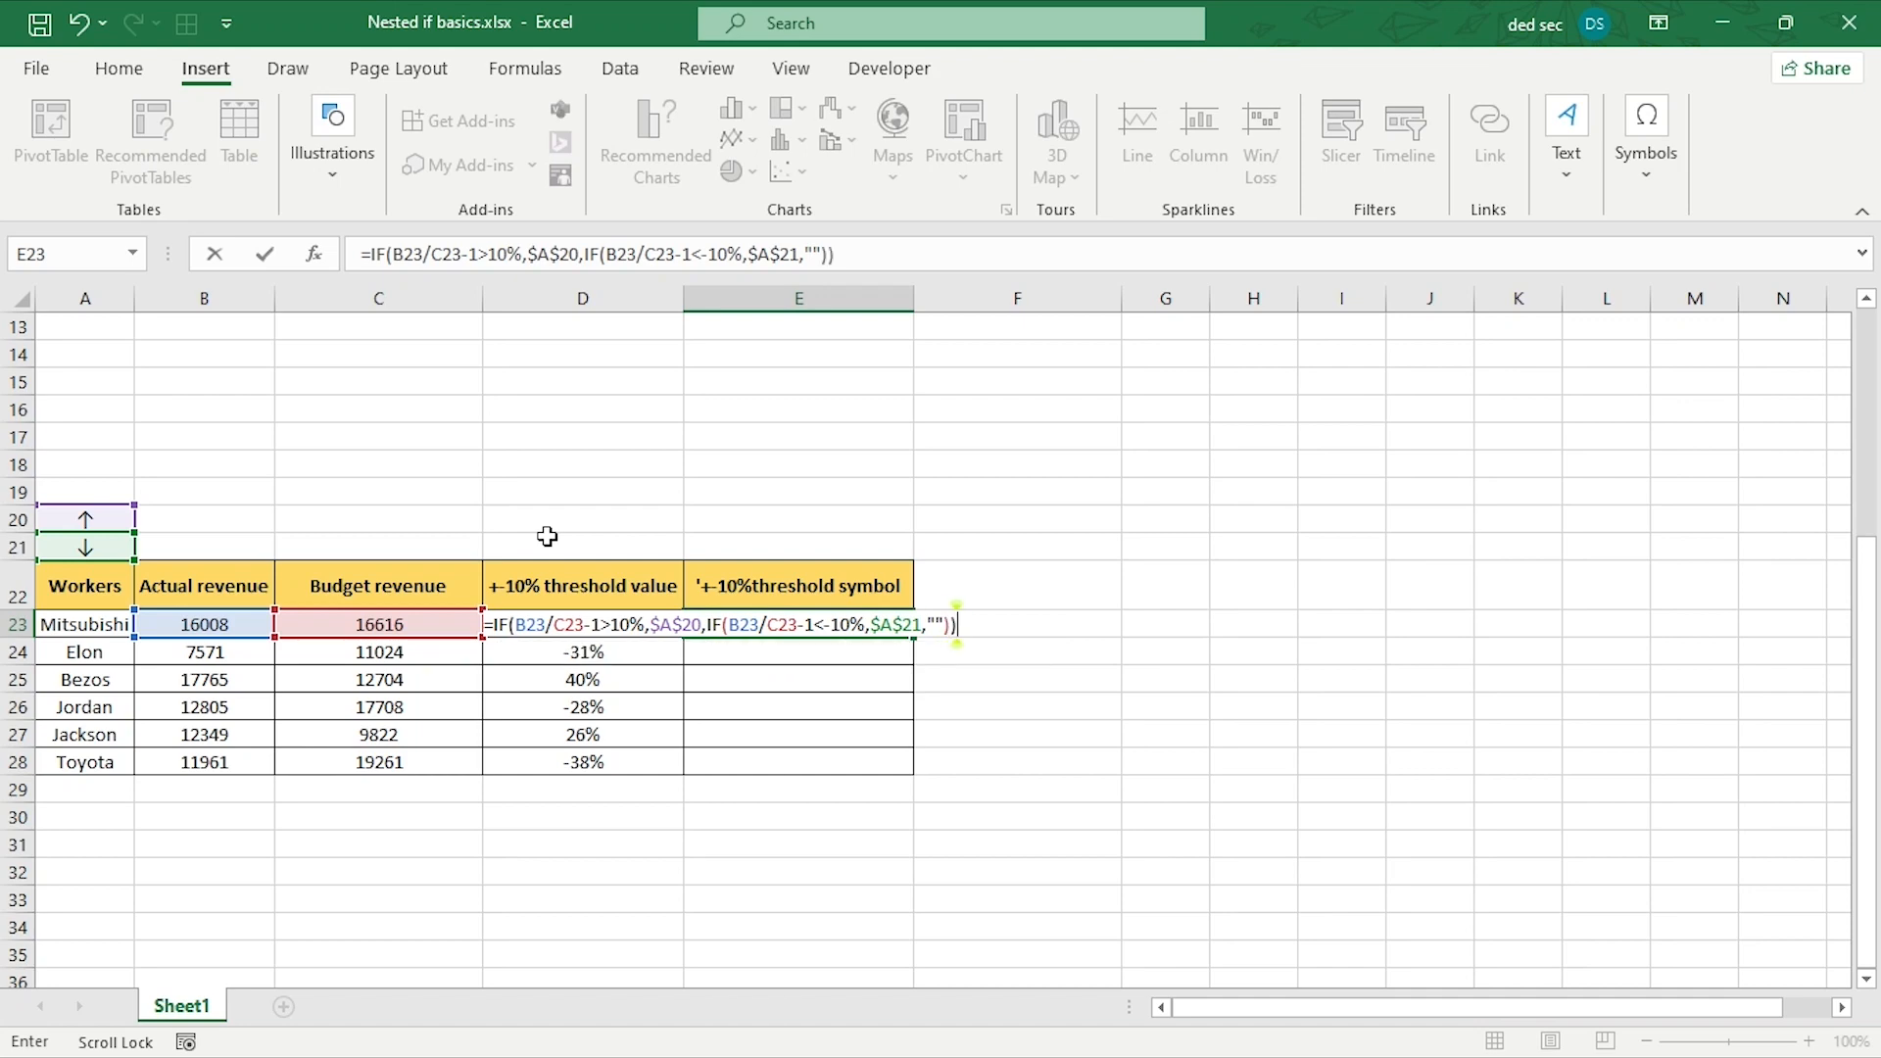
pyautogui.press('Return')
# - Fill the E23 threshold symbol formula down to E28
pyautogui.click(907, 628)
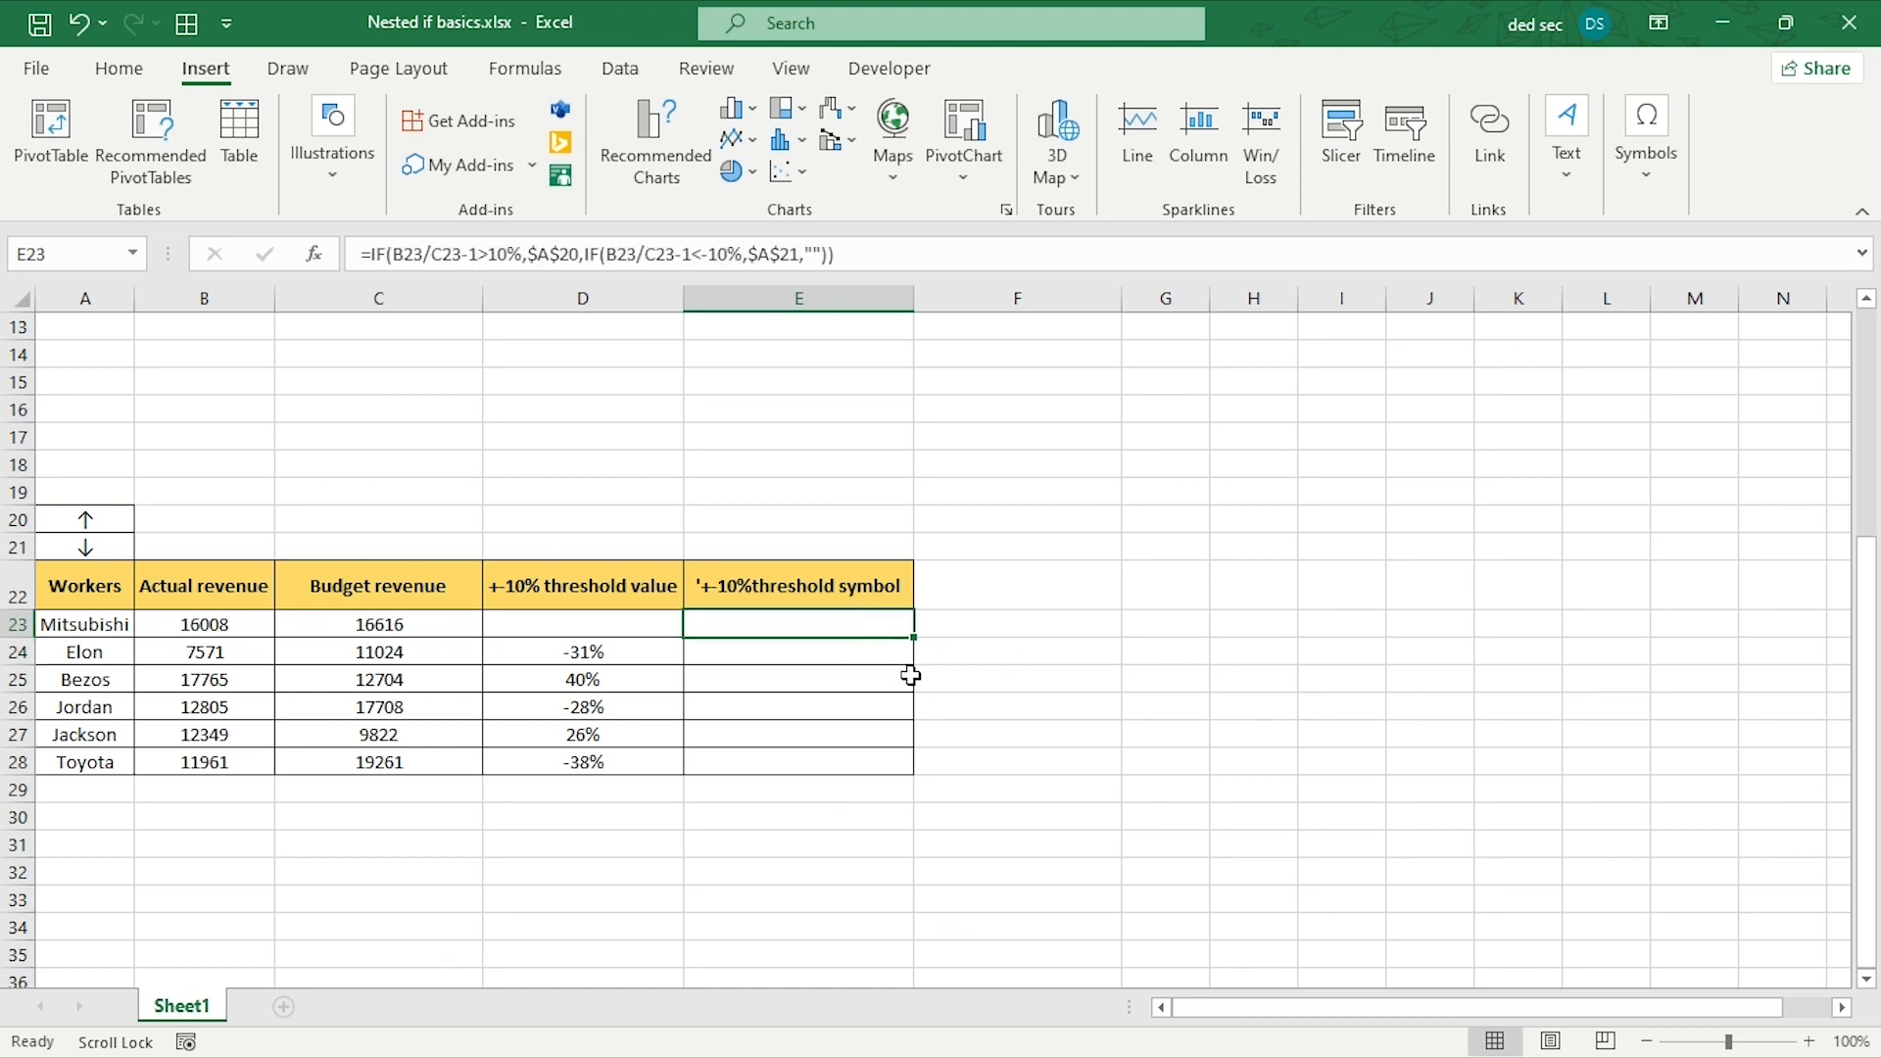
pyautogui.moveTo(913, 637); pyautogui.dragTo(913, 775)
pyautogui.click(911, 715)
# - Examine the threshold symbols in E23:E28 against the workers and their actual revenue
pyautogui.click(848, 628)
pyautogui.click(783, 651)
pyautogui.click(811, 678)
pyautogui.click(821, 714)
pyautogui.click(820, 736)
pyautogui.click(820, 762)
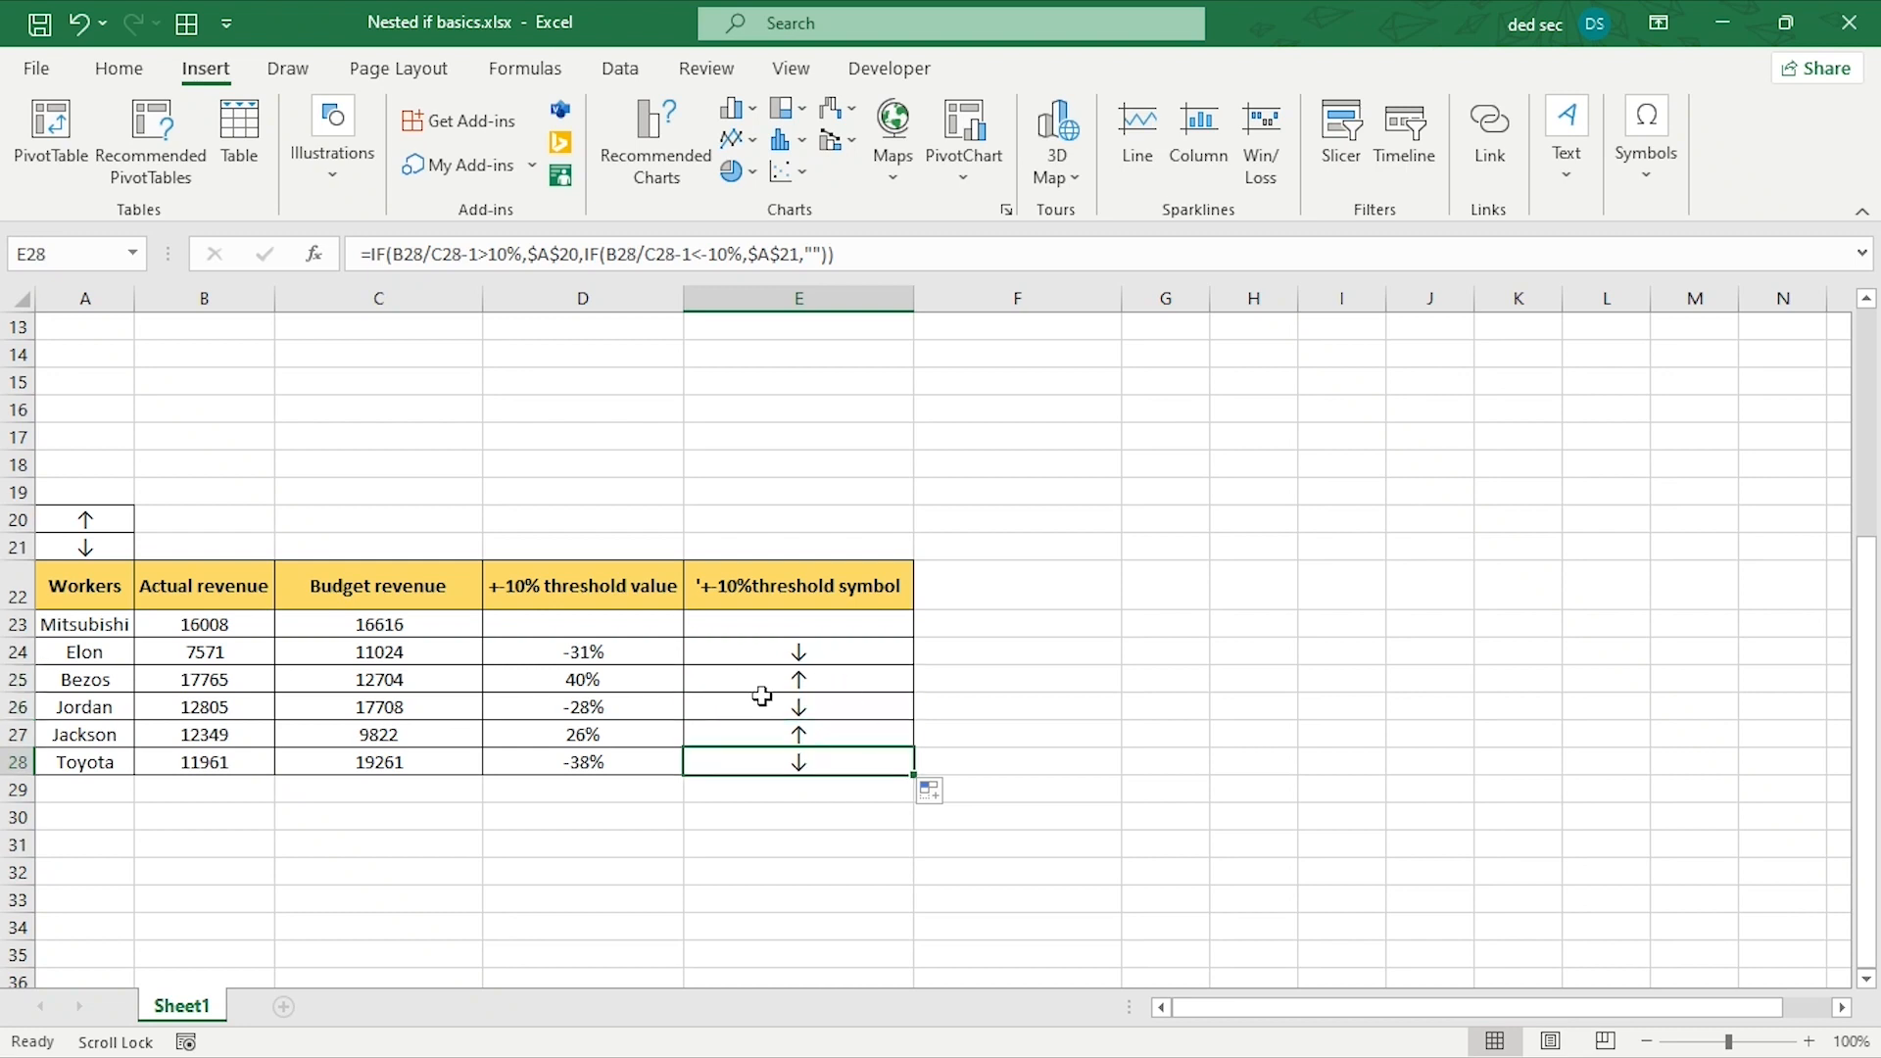
pyautogui.click(754, 648)
pyautogui.click(792, 677)
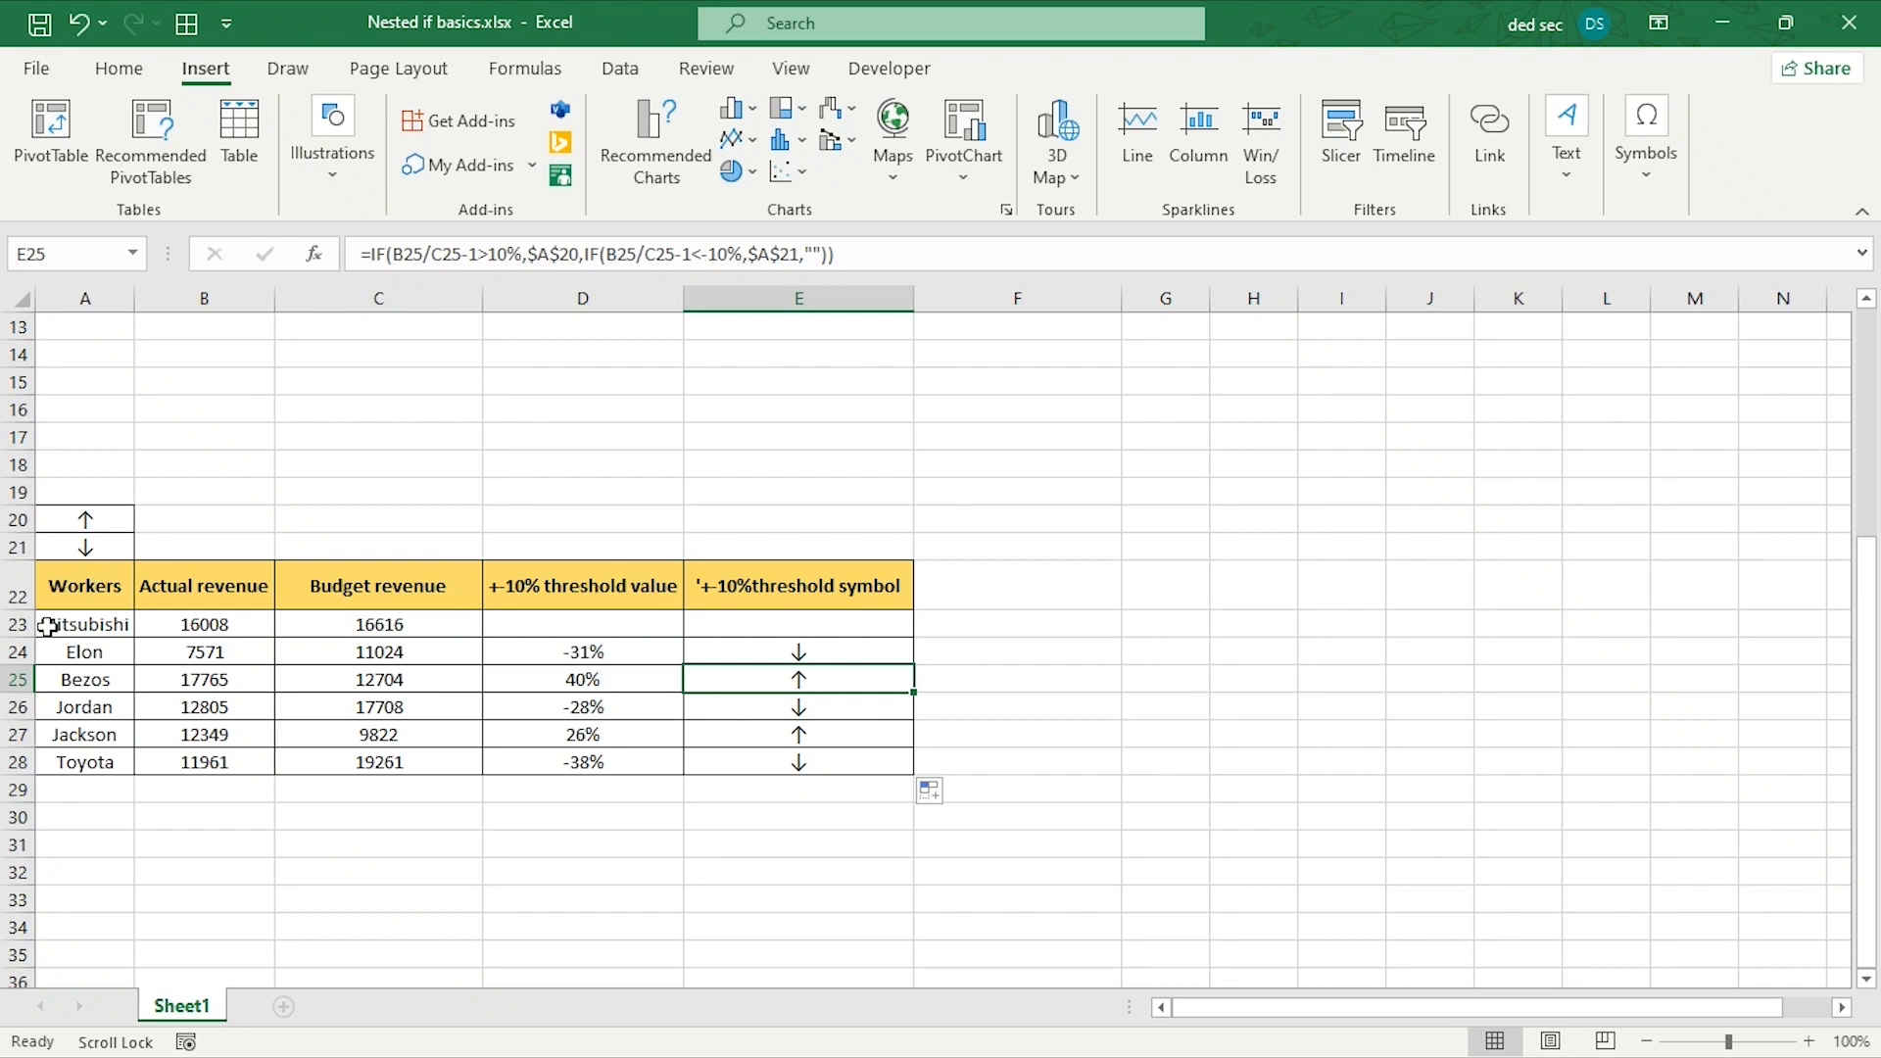
pyautogui.moveTo(74, 600); pyautogui.dragTo(64, 766)
pyautogui.moveTo(245, 588); pyautogui.dragTo(235, 766)
pyautogui.click(1213, 757)
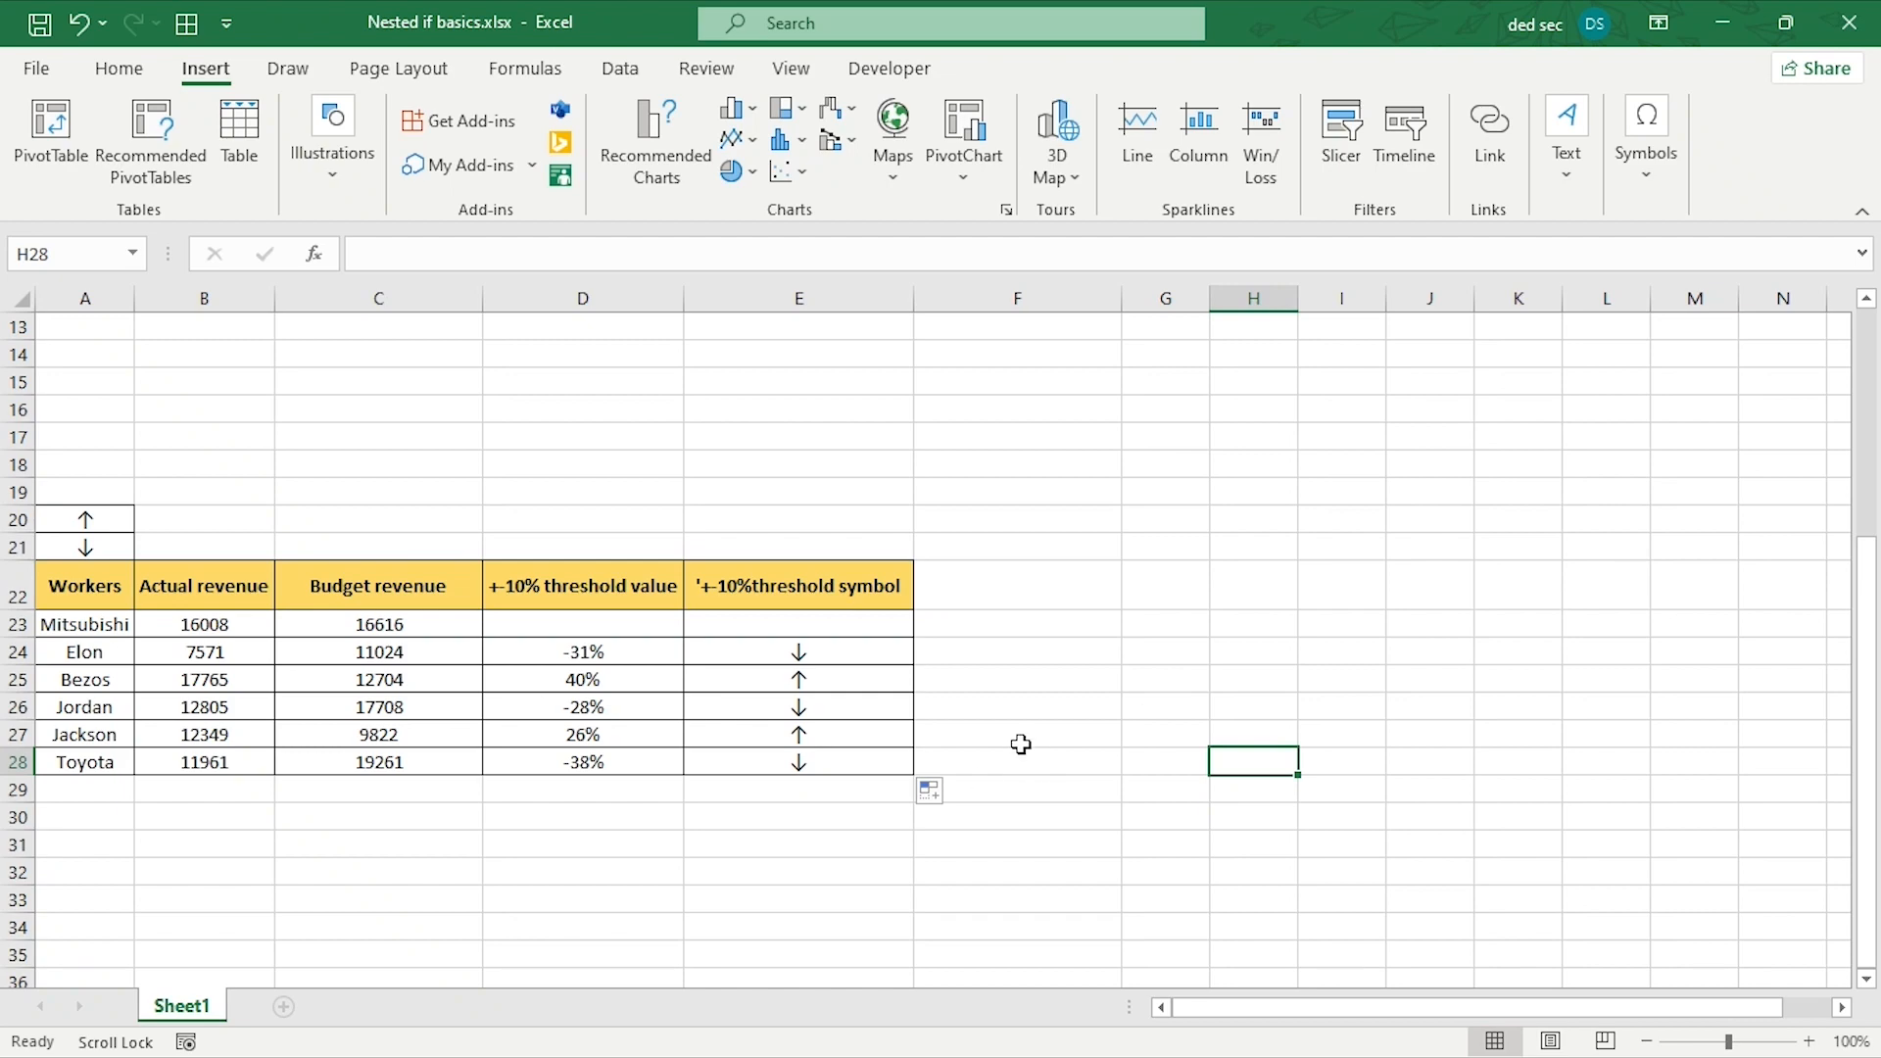
# - Review the label and flag results in the upper revenue table, backing out of Save As without saving a copy
pyautogui.scroll(4, 747, 781)
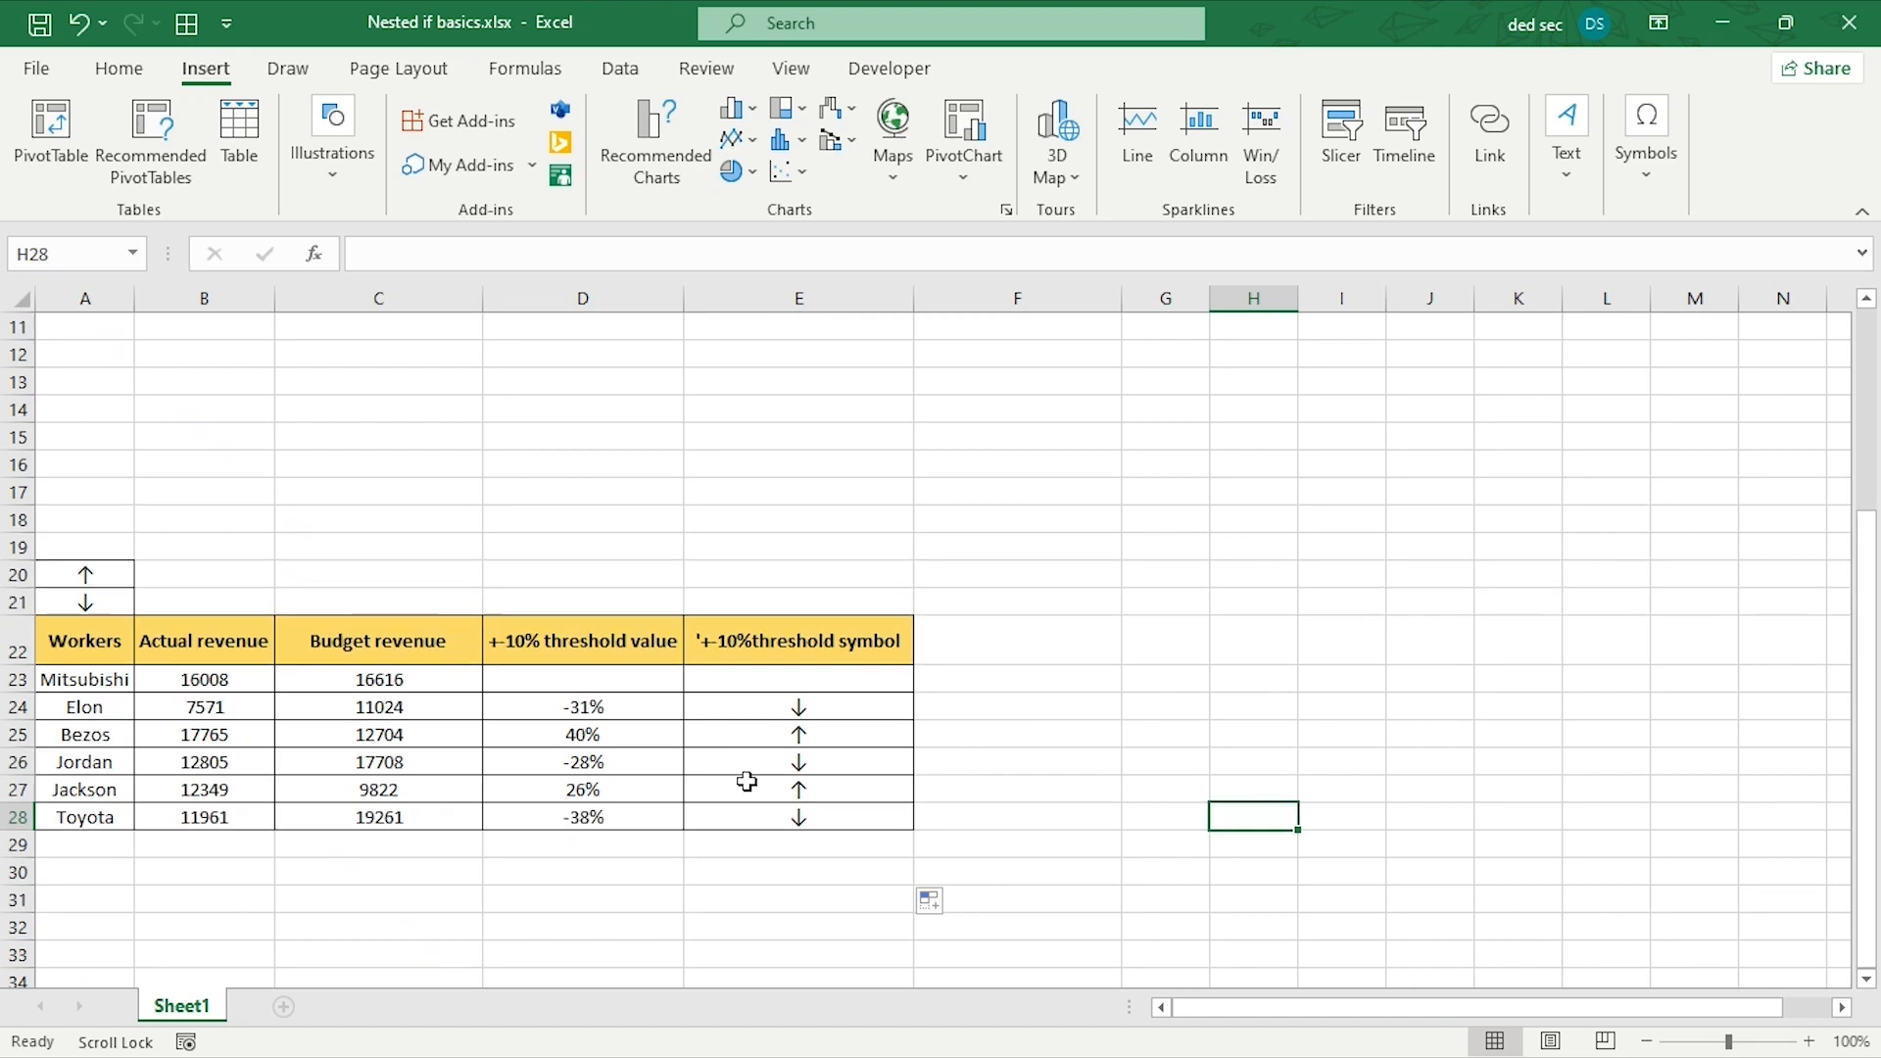
pyautogui.moveTo(139, 421); pyautogui.dragTo(1021, 686)
pyautogui.click(1062, 619)
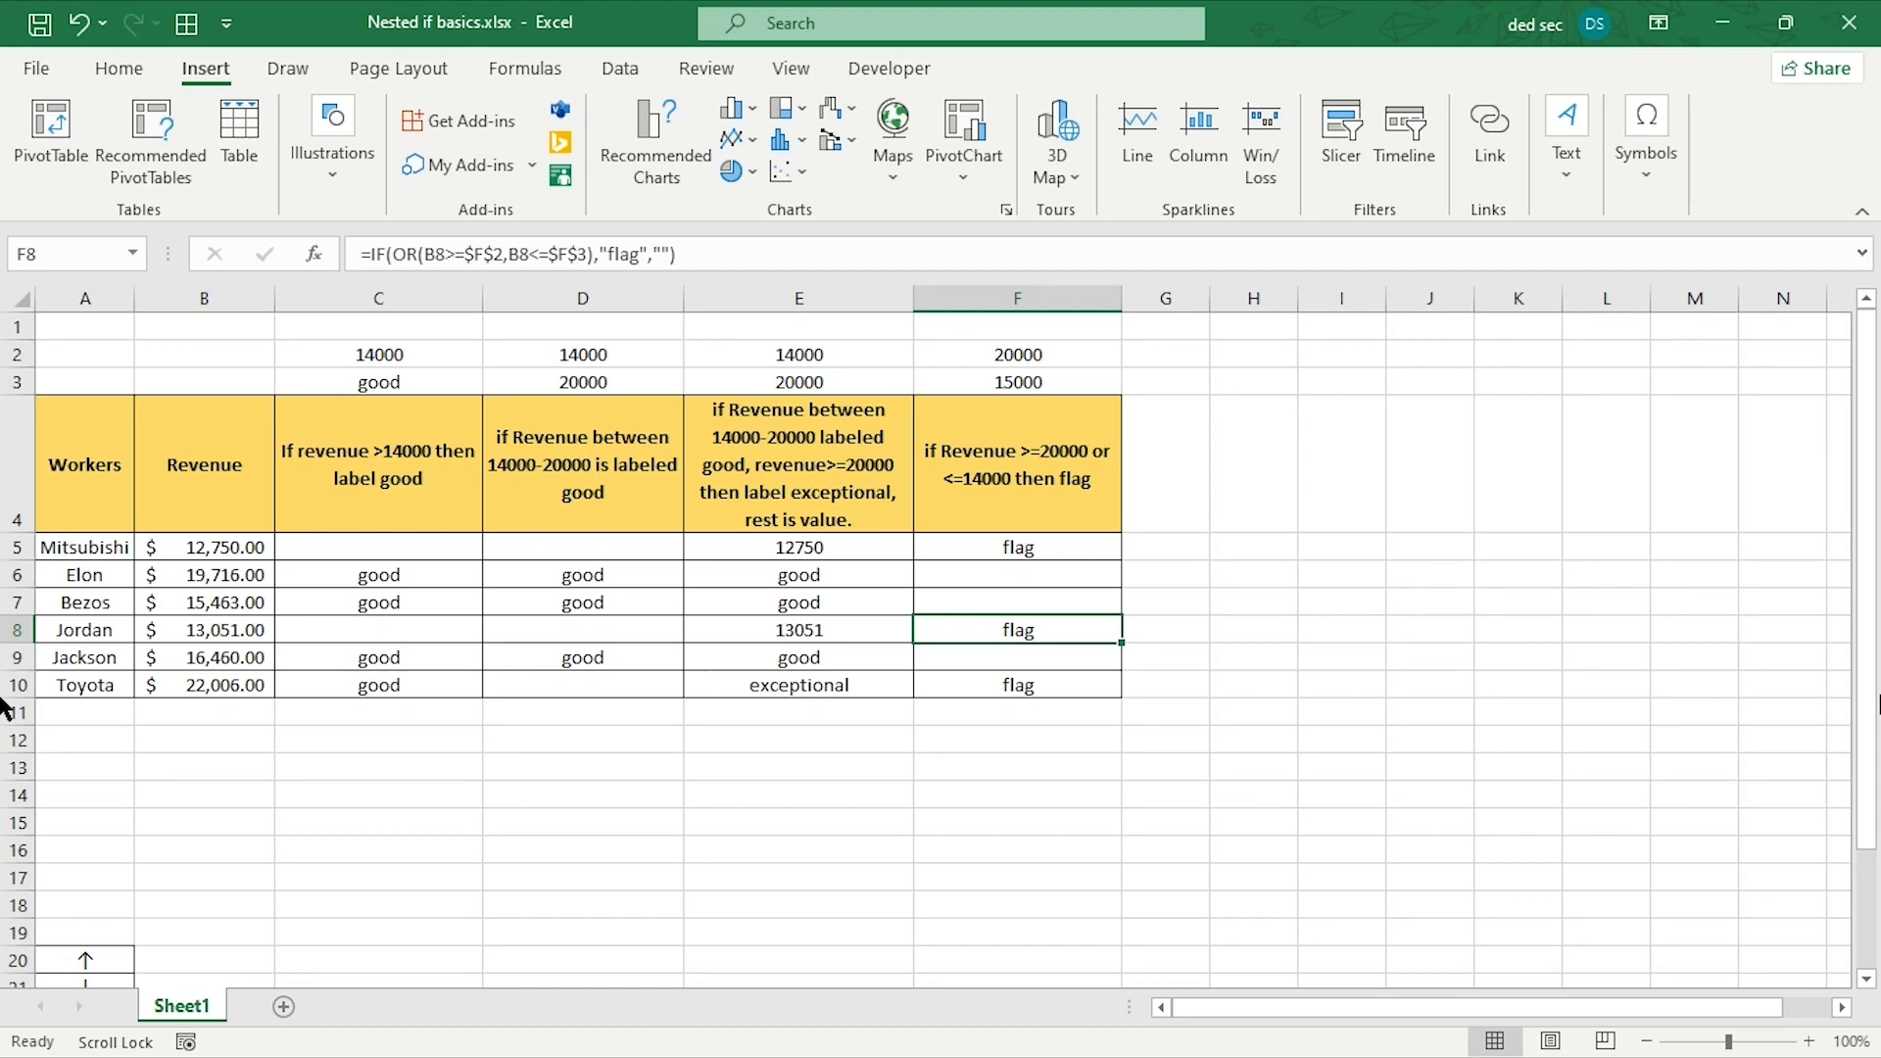
pyautogui.press('F12')
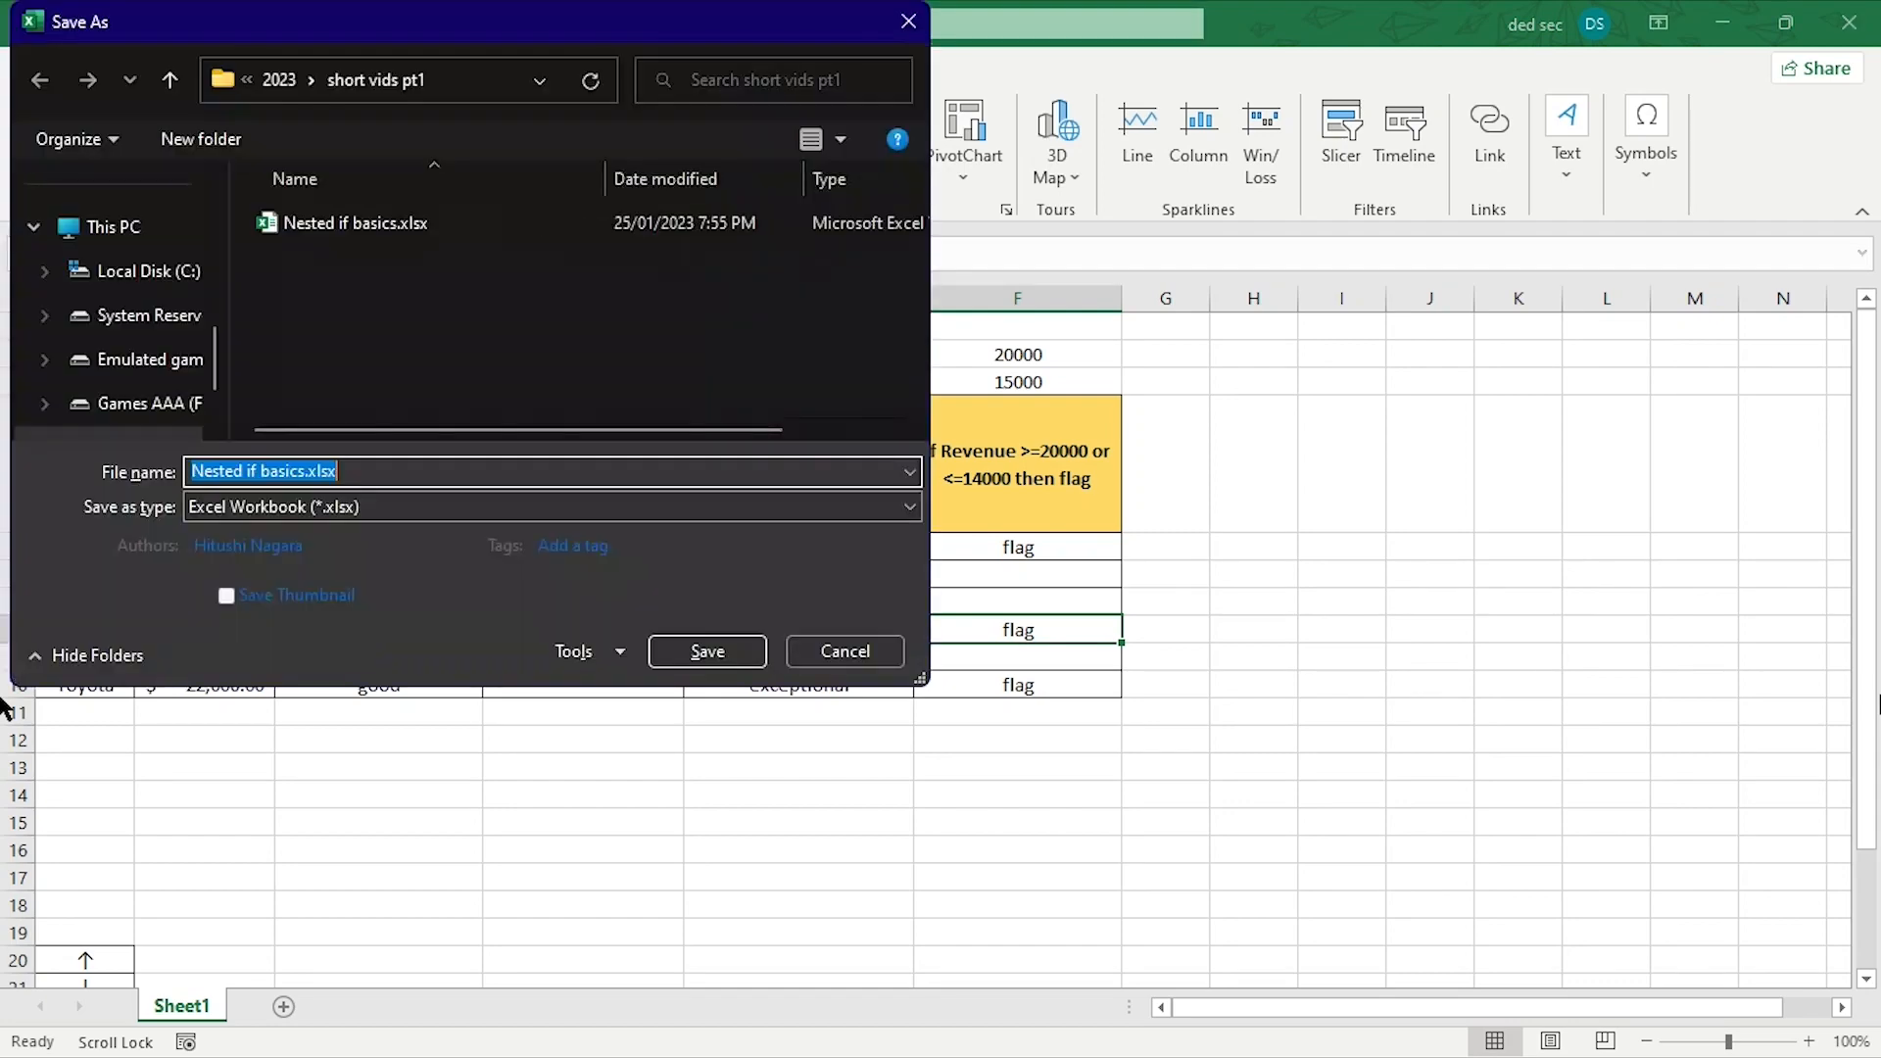
pyautogui.click(844, 651)
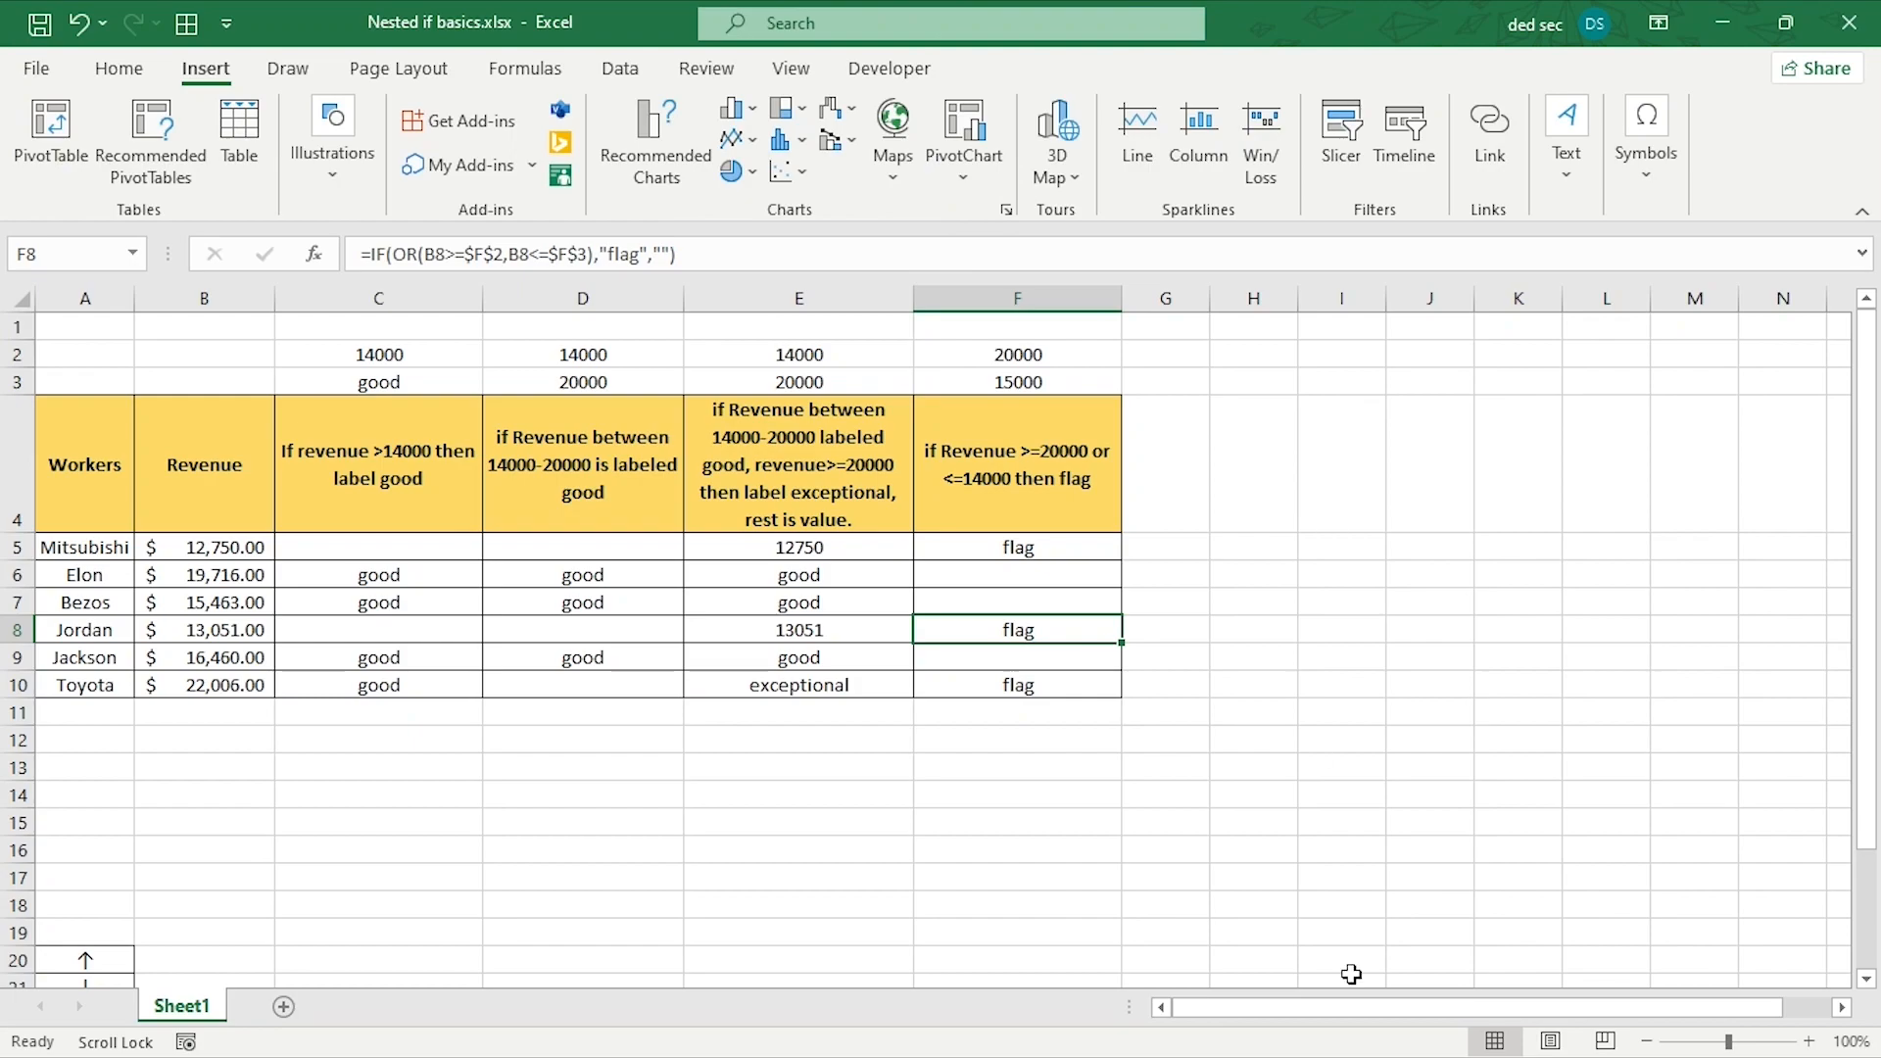